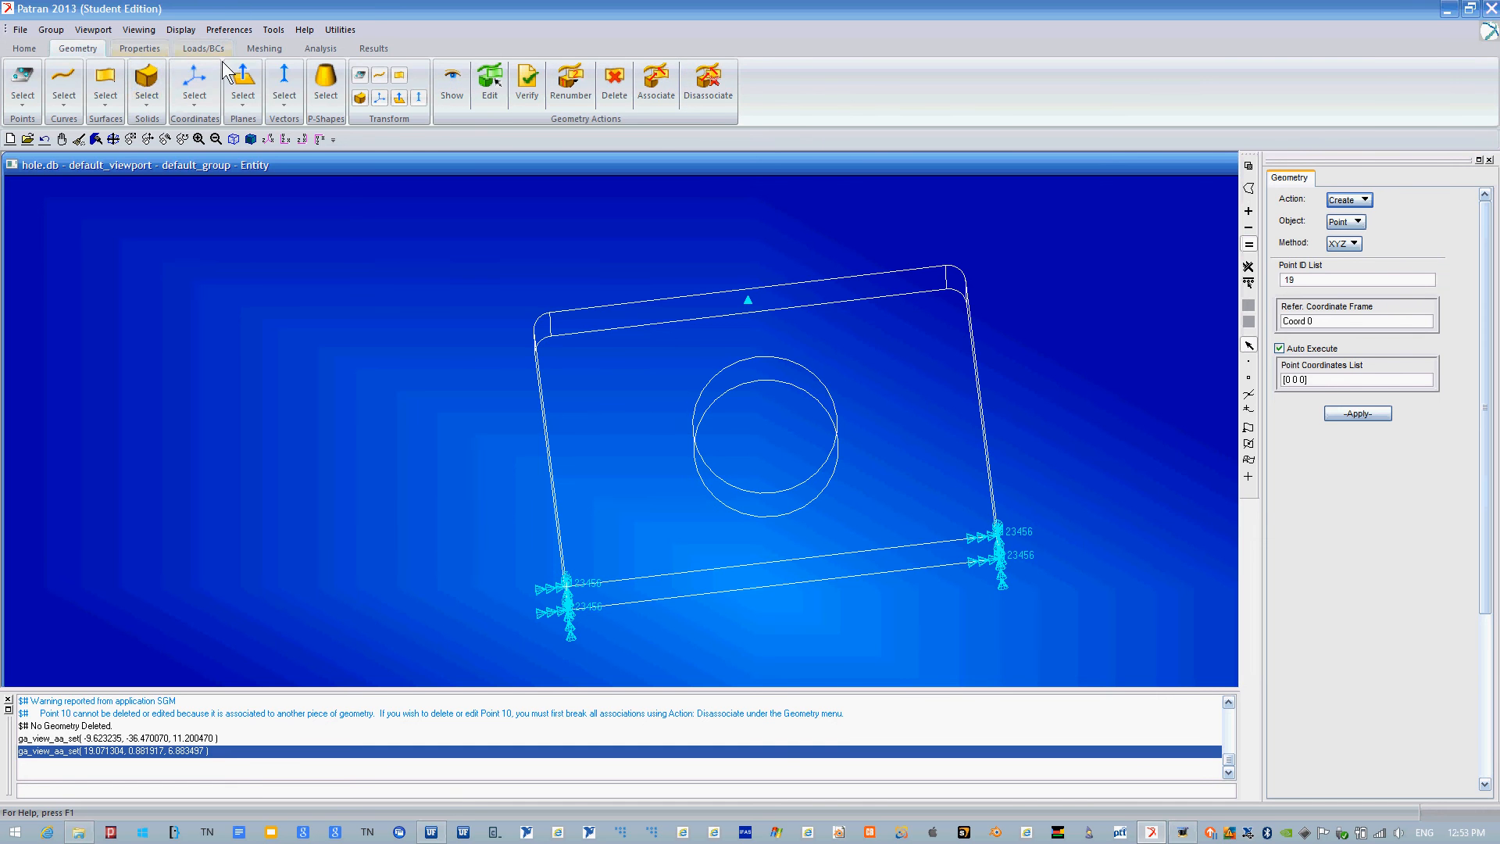
Set up the finite element form to create mesh seeds of the Uniform type.
click(263, 49)
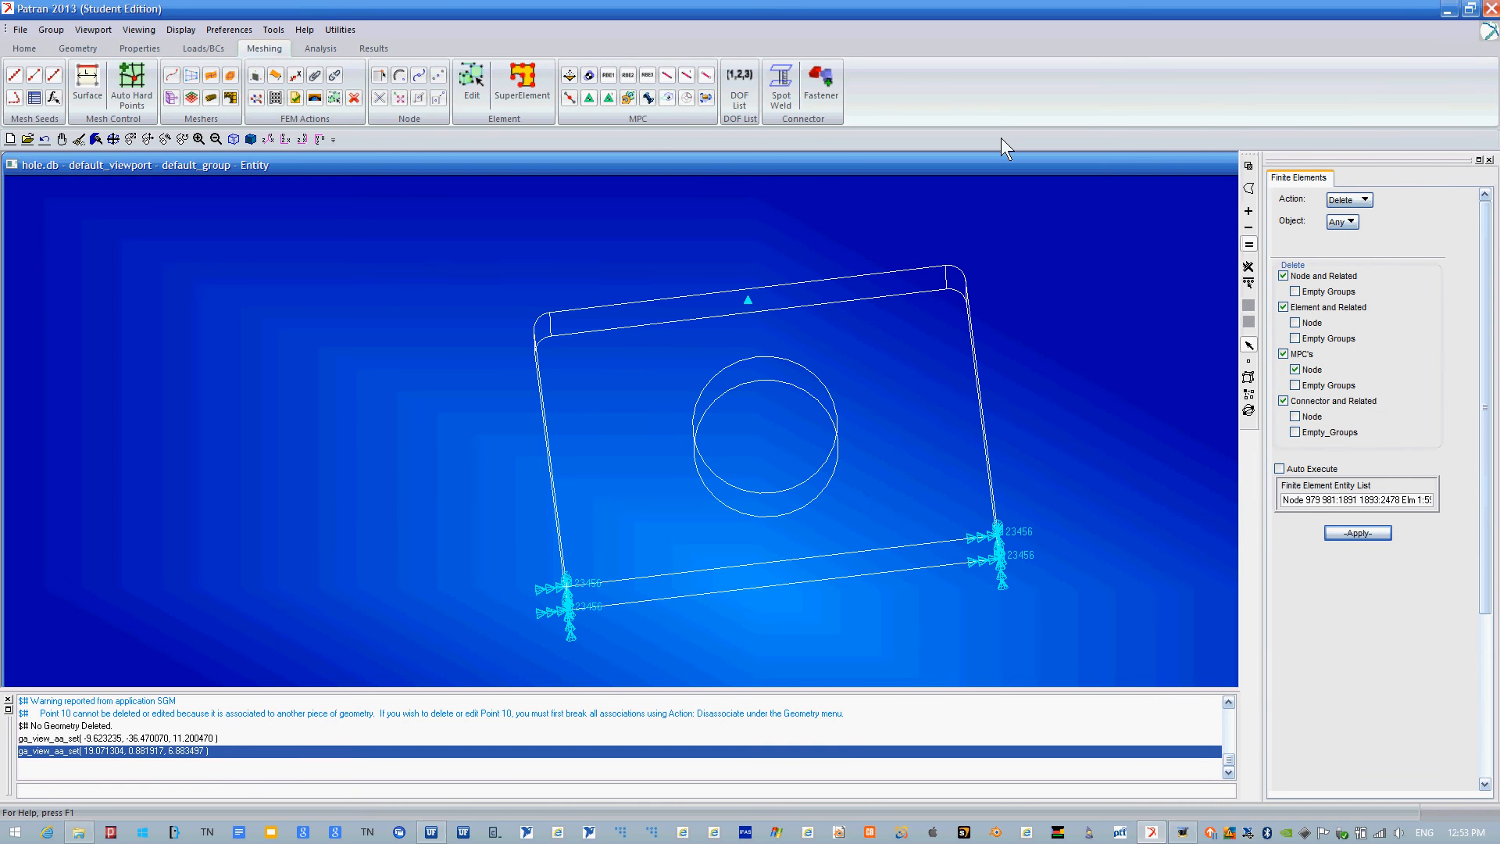
click(1349, 200)
click(1348, 202)
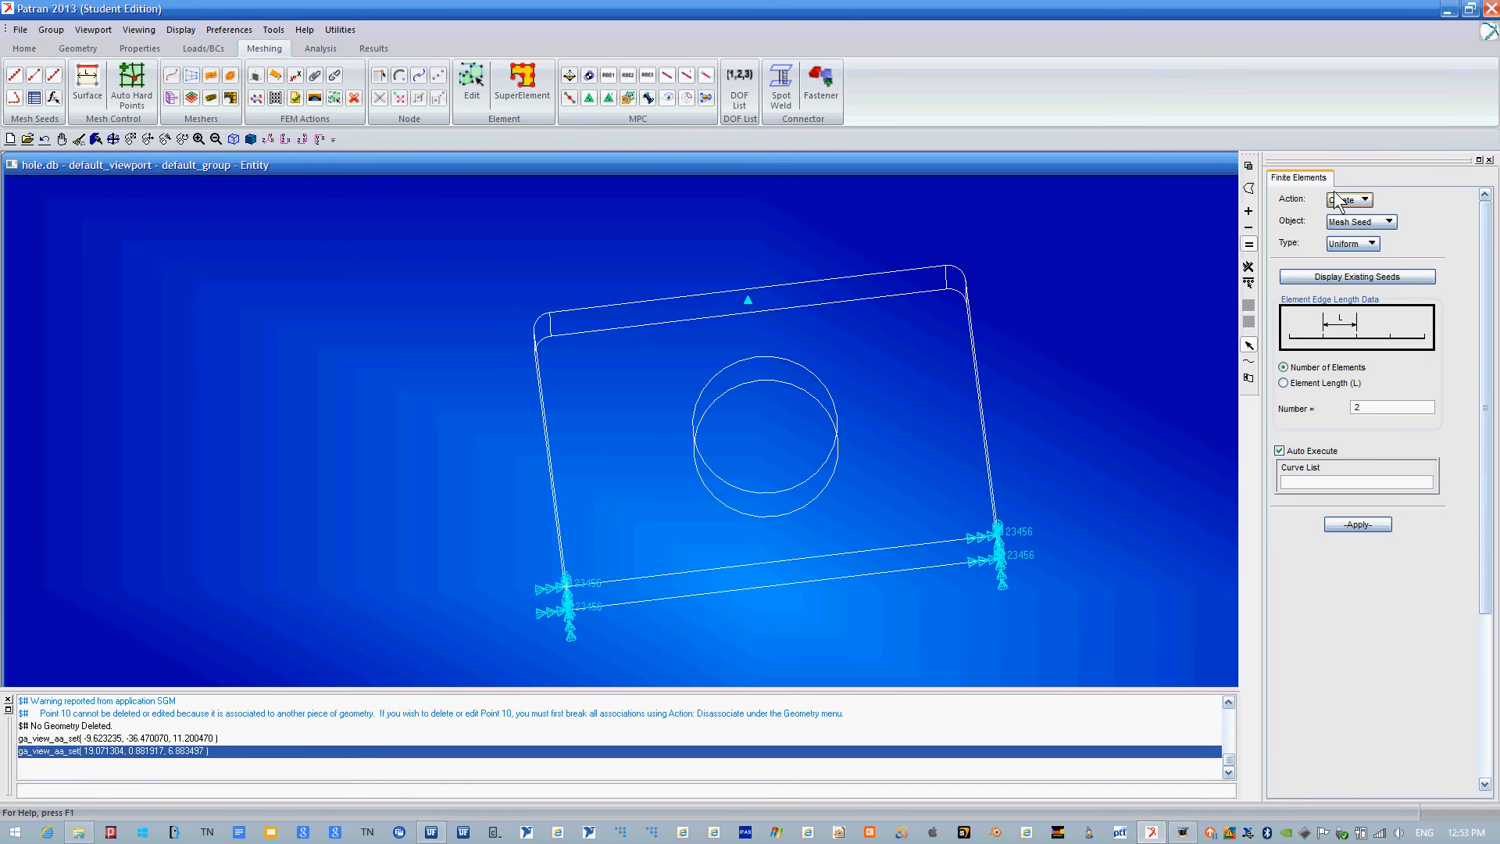
click(1366, 202)
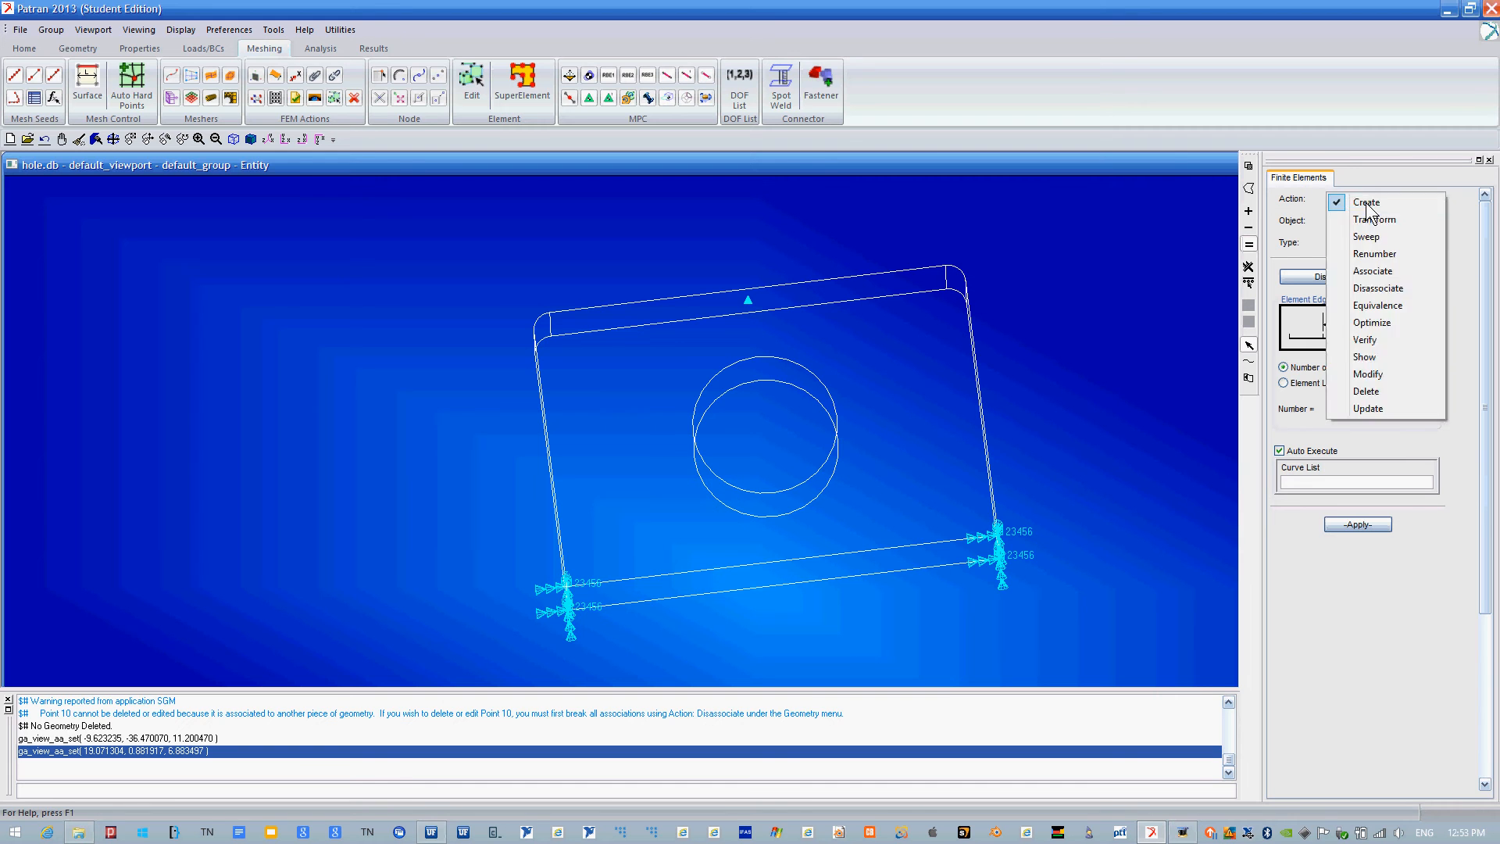
click(1376, 201)
click(1367, 223)
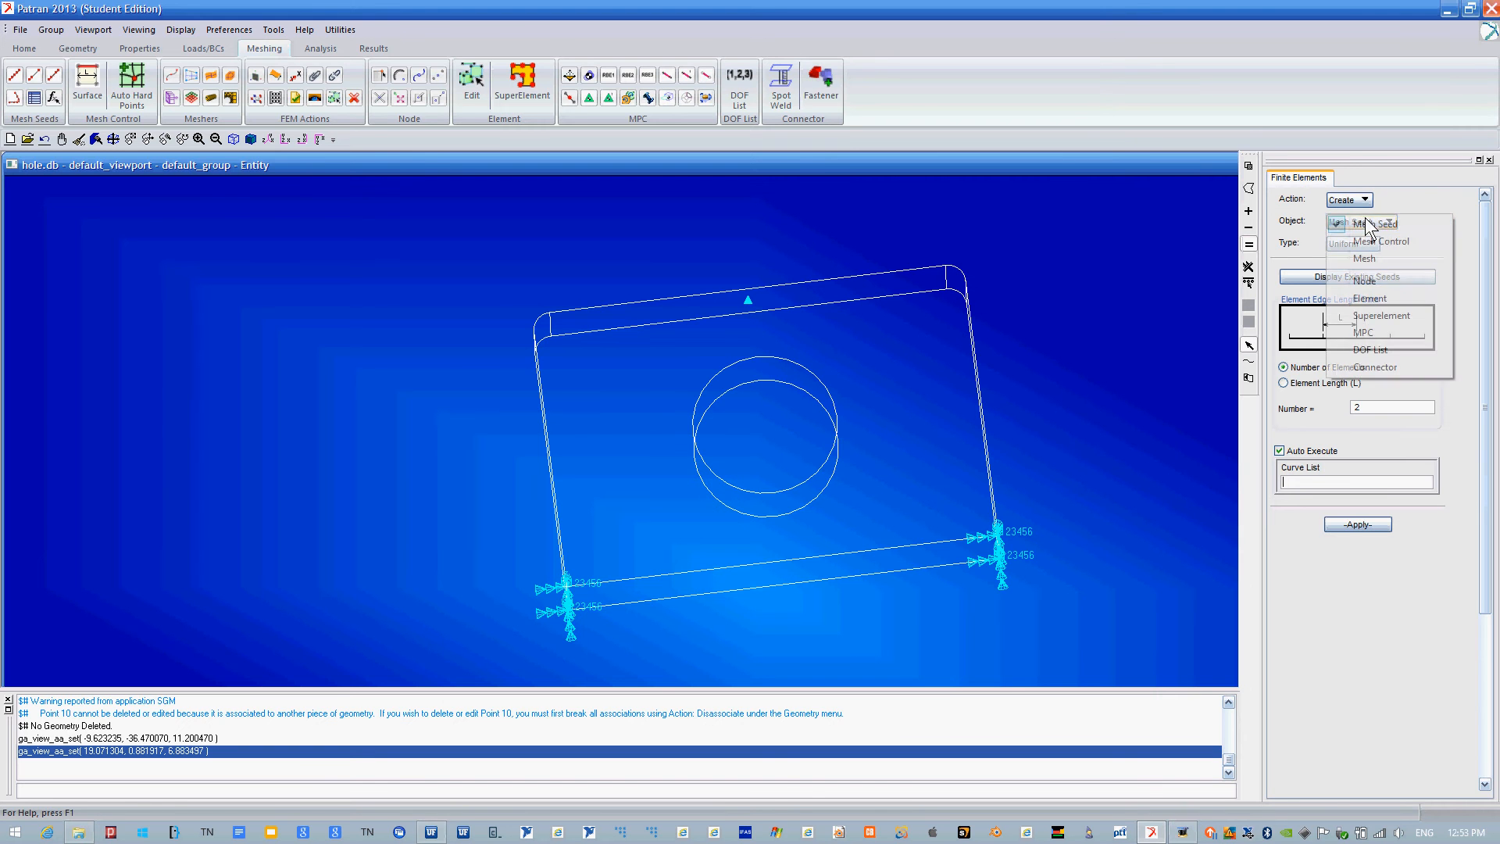
click(1409, 225)
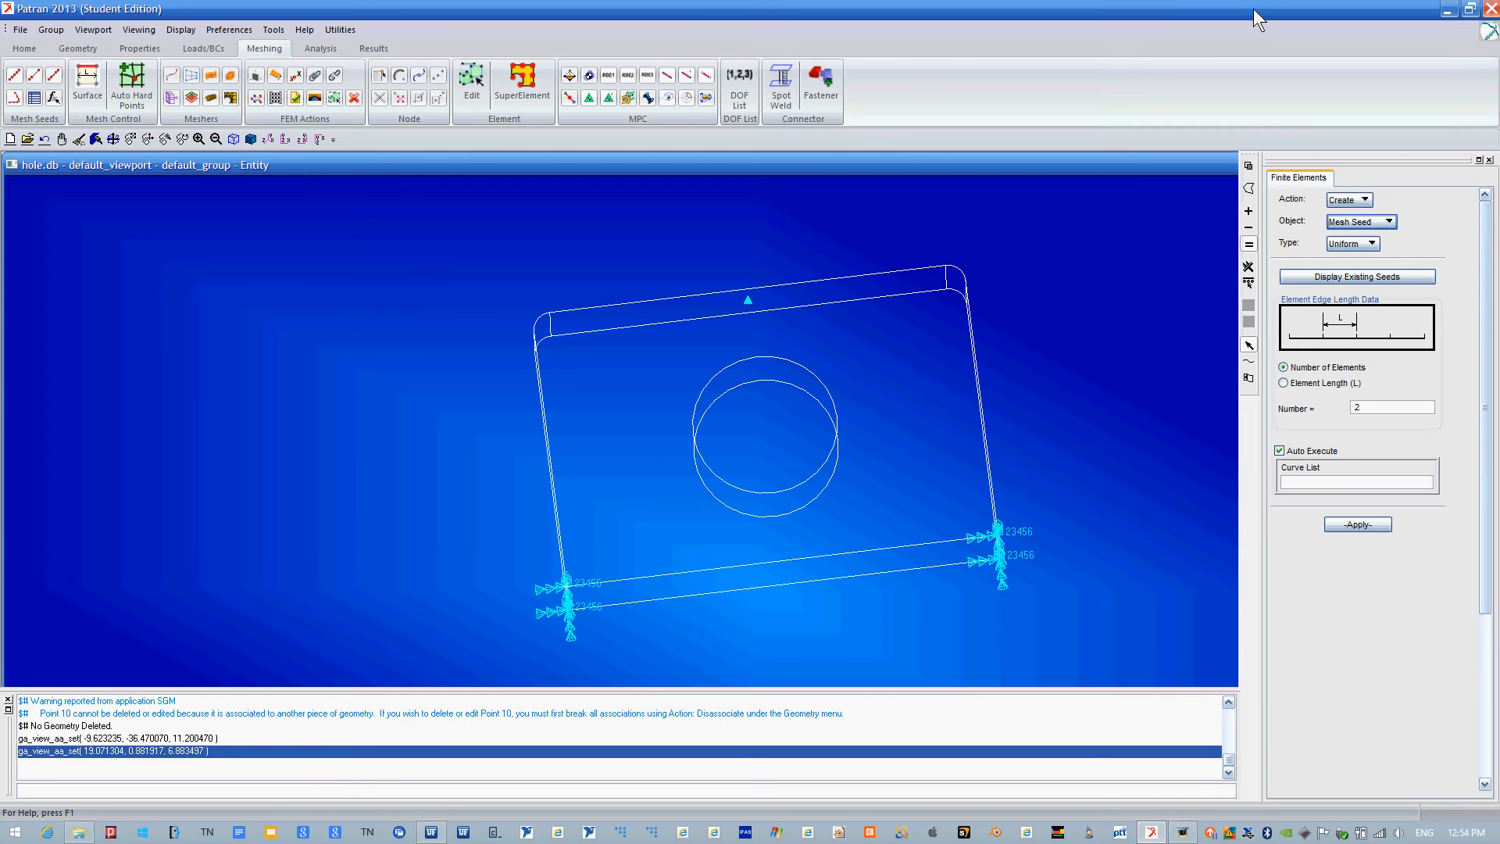
click(1370, 243)
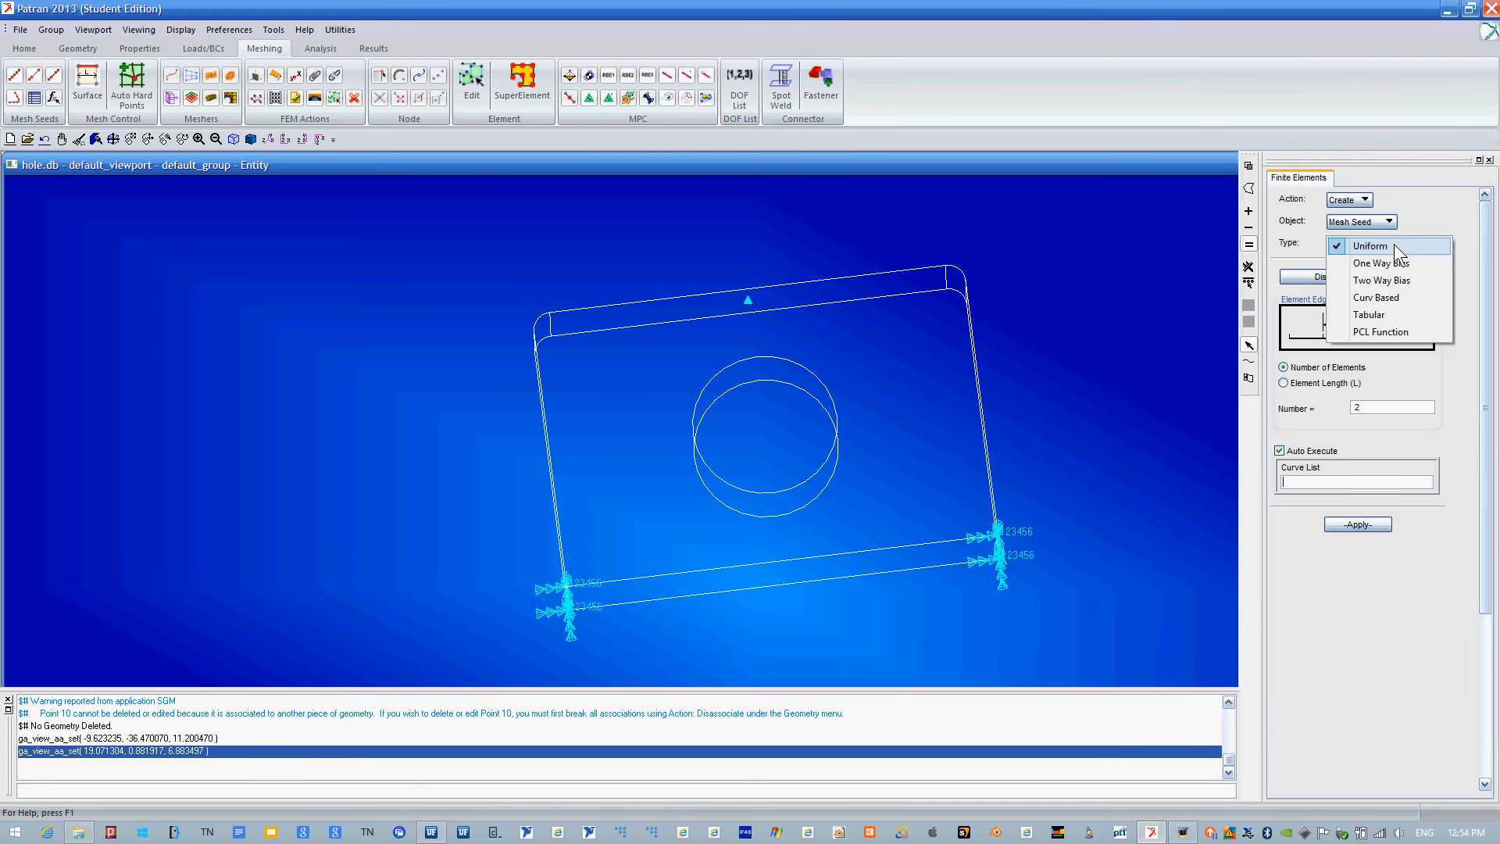
click(1393, 245)
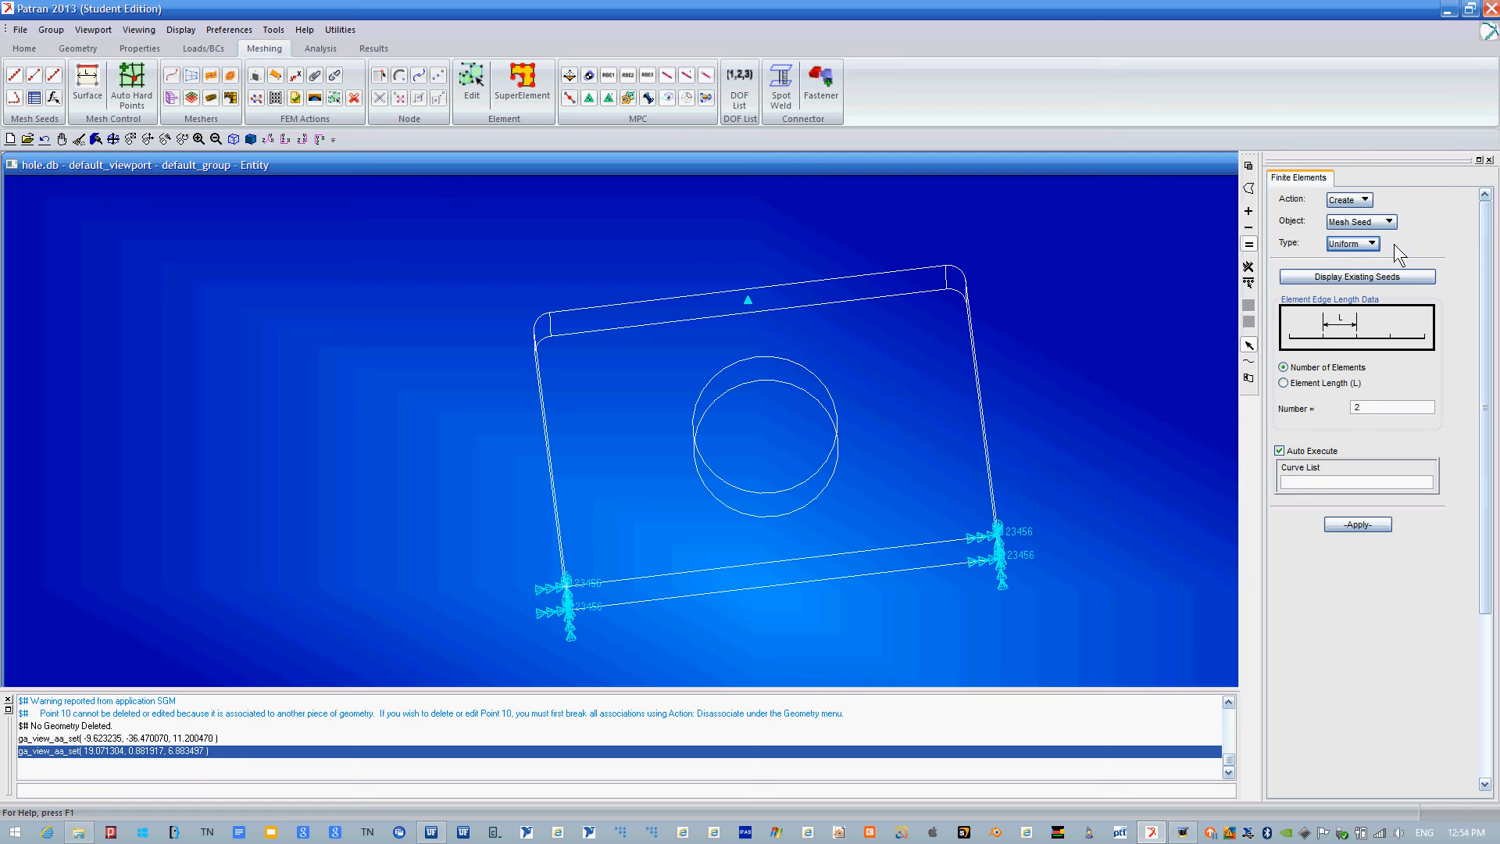
Turn off auto execute and seed the plate's top edge Solid 1.1.2 with 30 uniform elements, replacing its existing seed.
click(1373, 408)
click(1280, 450)
middle_drag(1051, 275, 1019, 281)
click(915, 307)
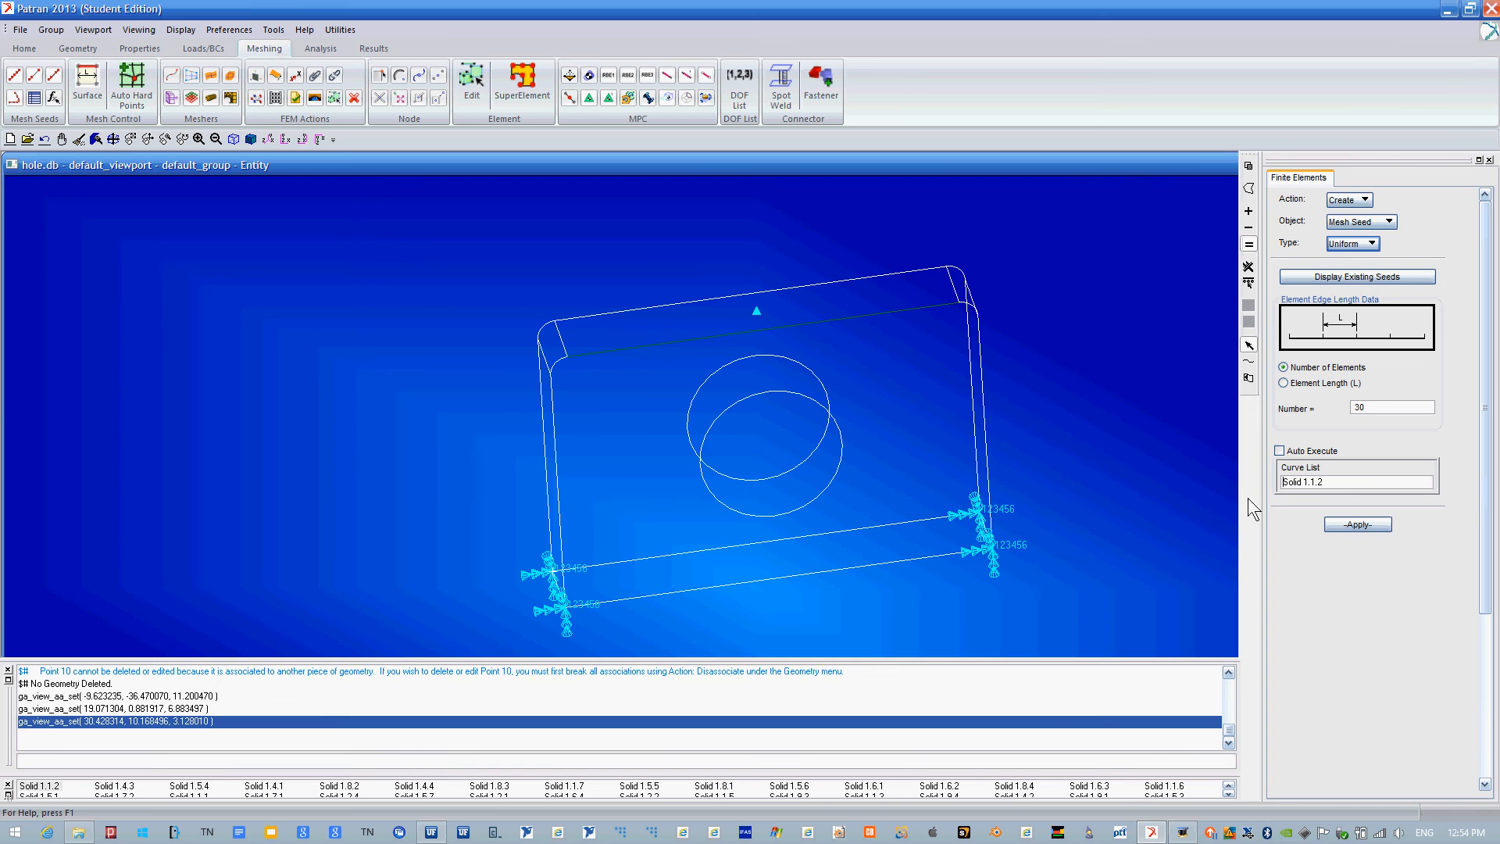
click(1347, 524)
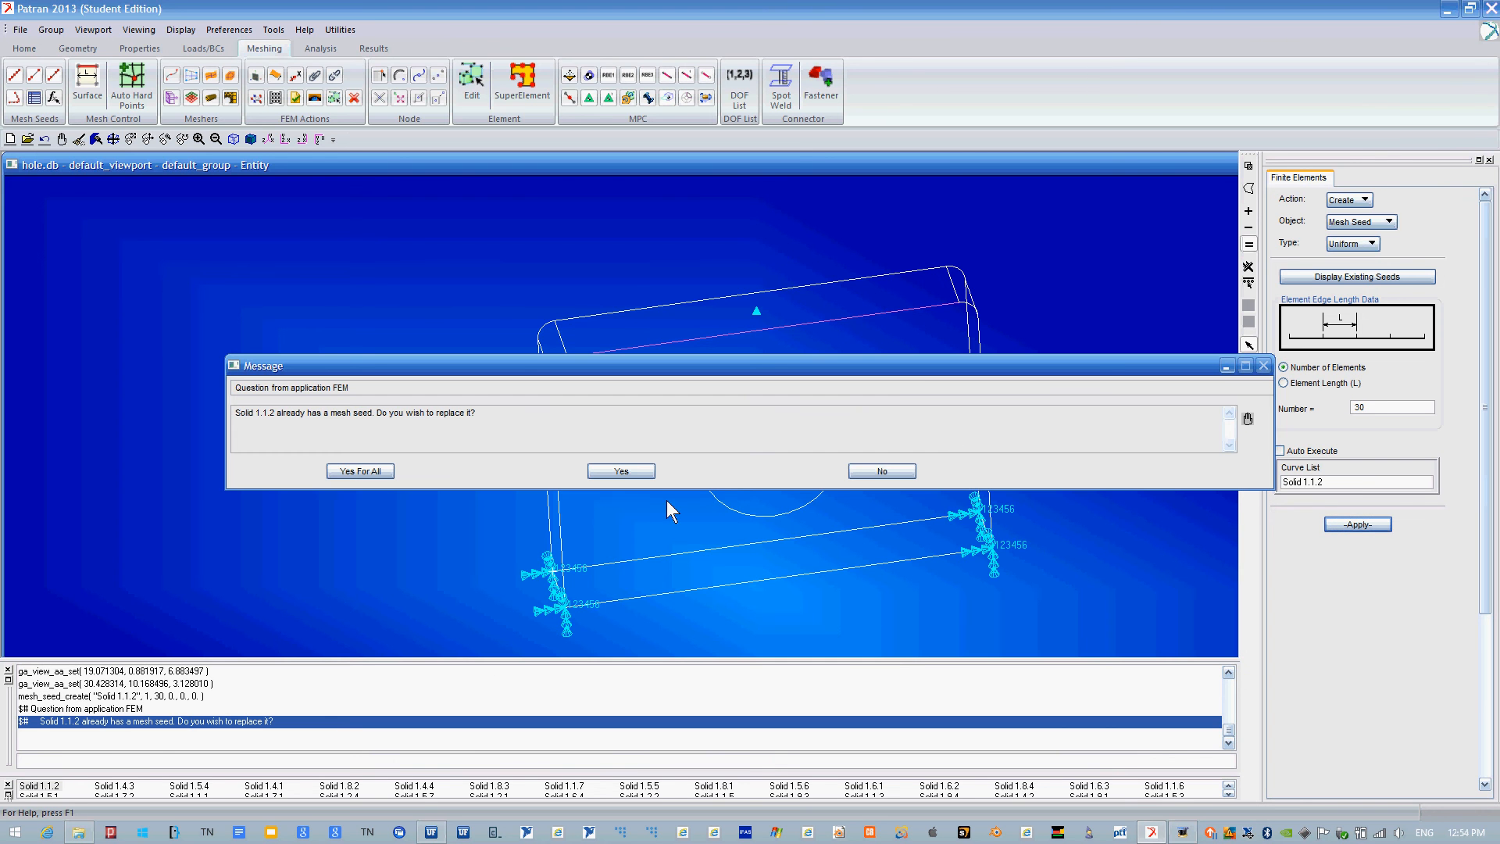
click(622, 471)
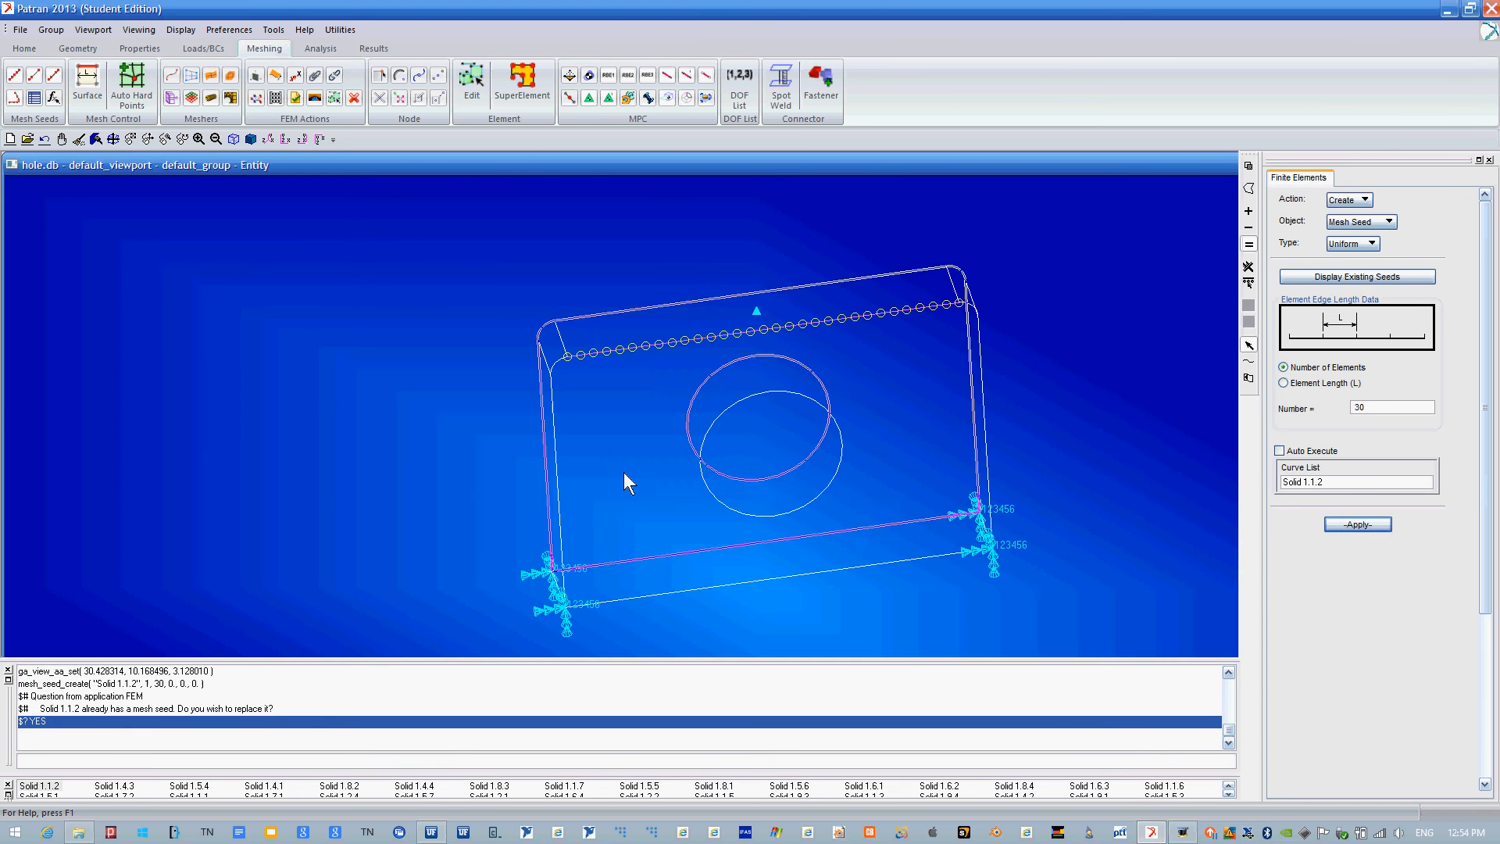
Seed the opposite parallel top edge, Solid 1.4.1, with 30 uniform elements, replacing its existing seed.
click(884, 271)
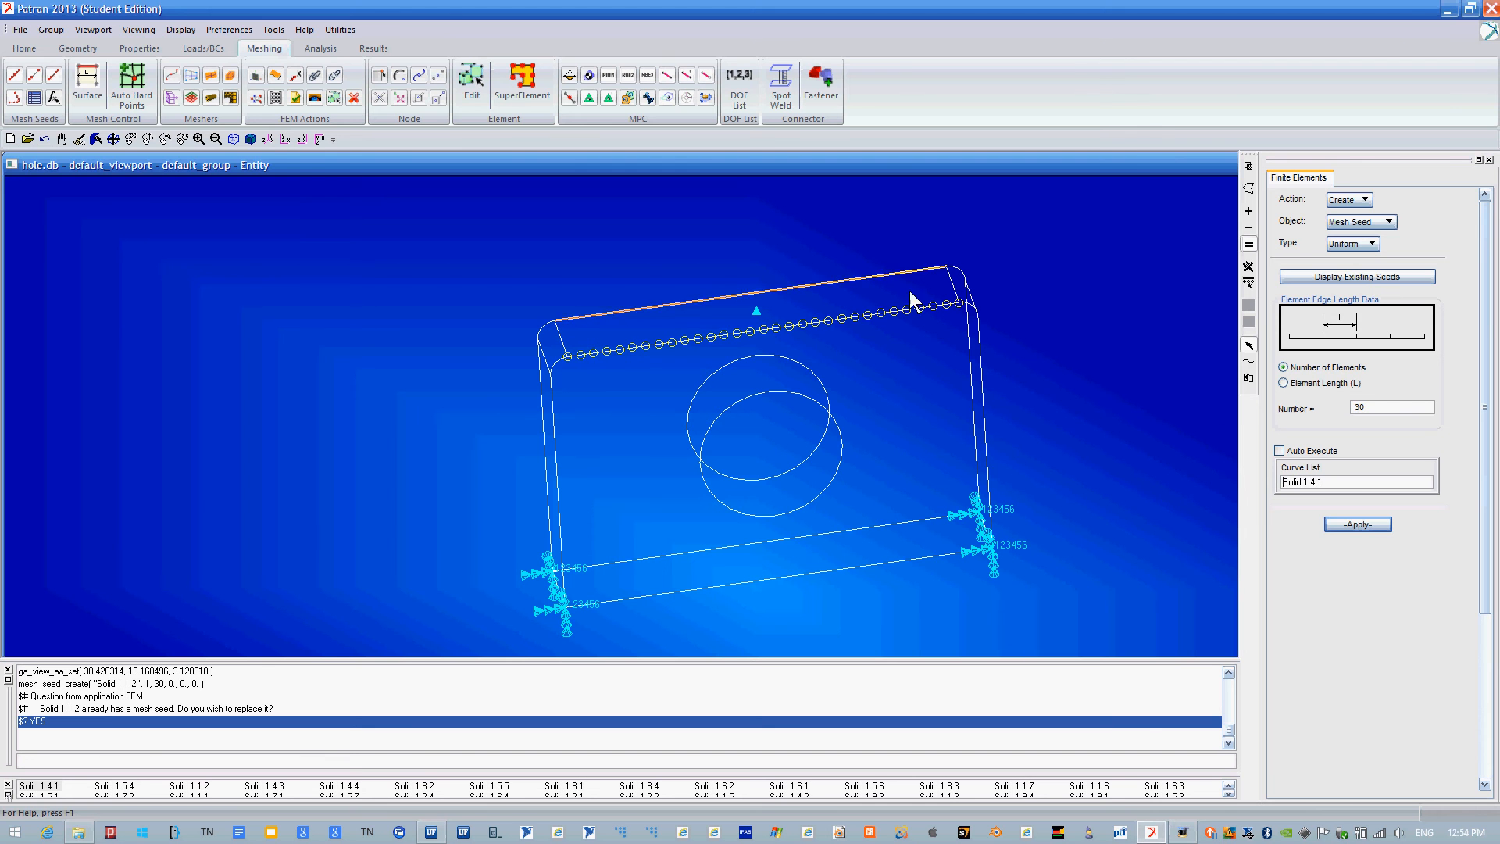
click(1340, 517)
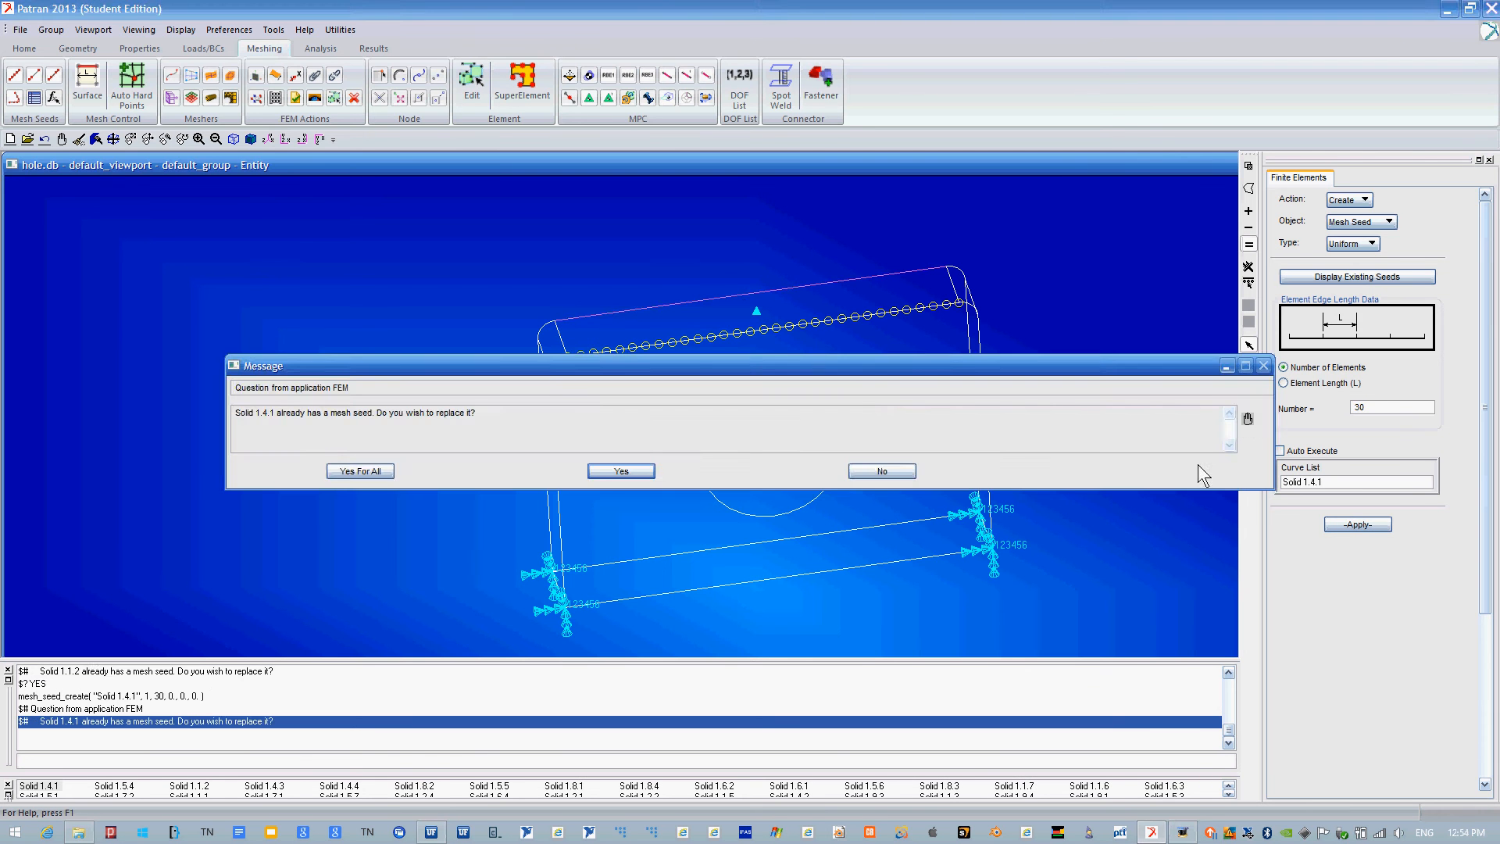
click(622, 471)
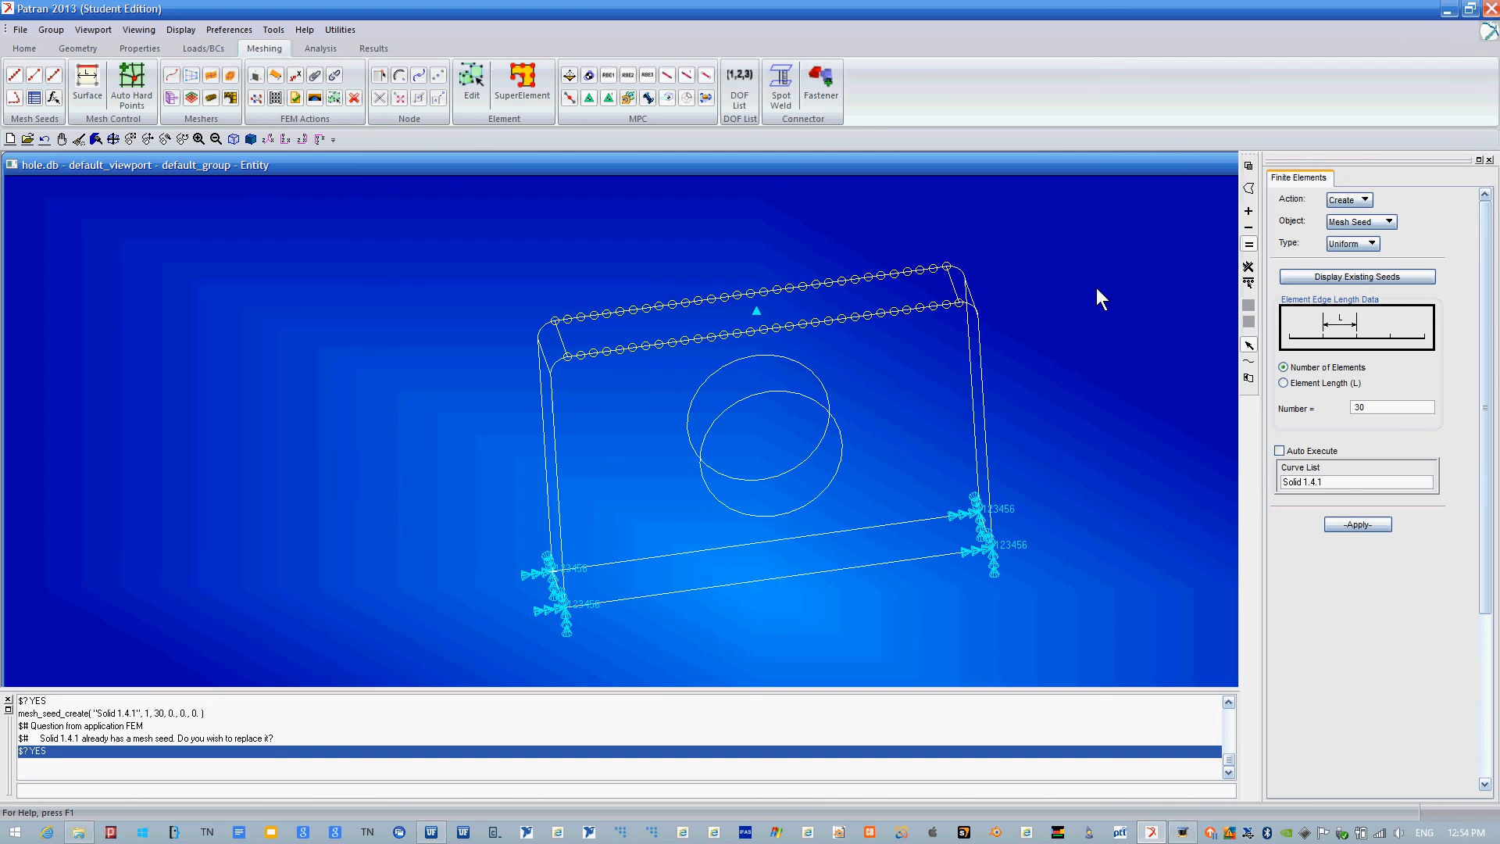
Replace the mesh seed on edge Solid 1.4.1 with 12 uniform elements.
middle_drag(1095, 288, 1099, 301)
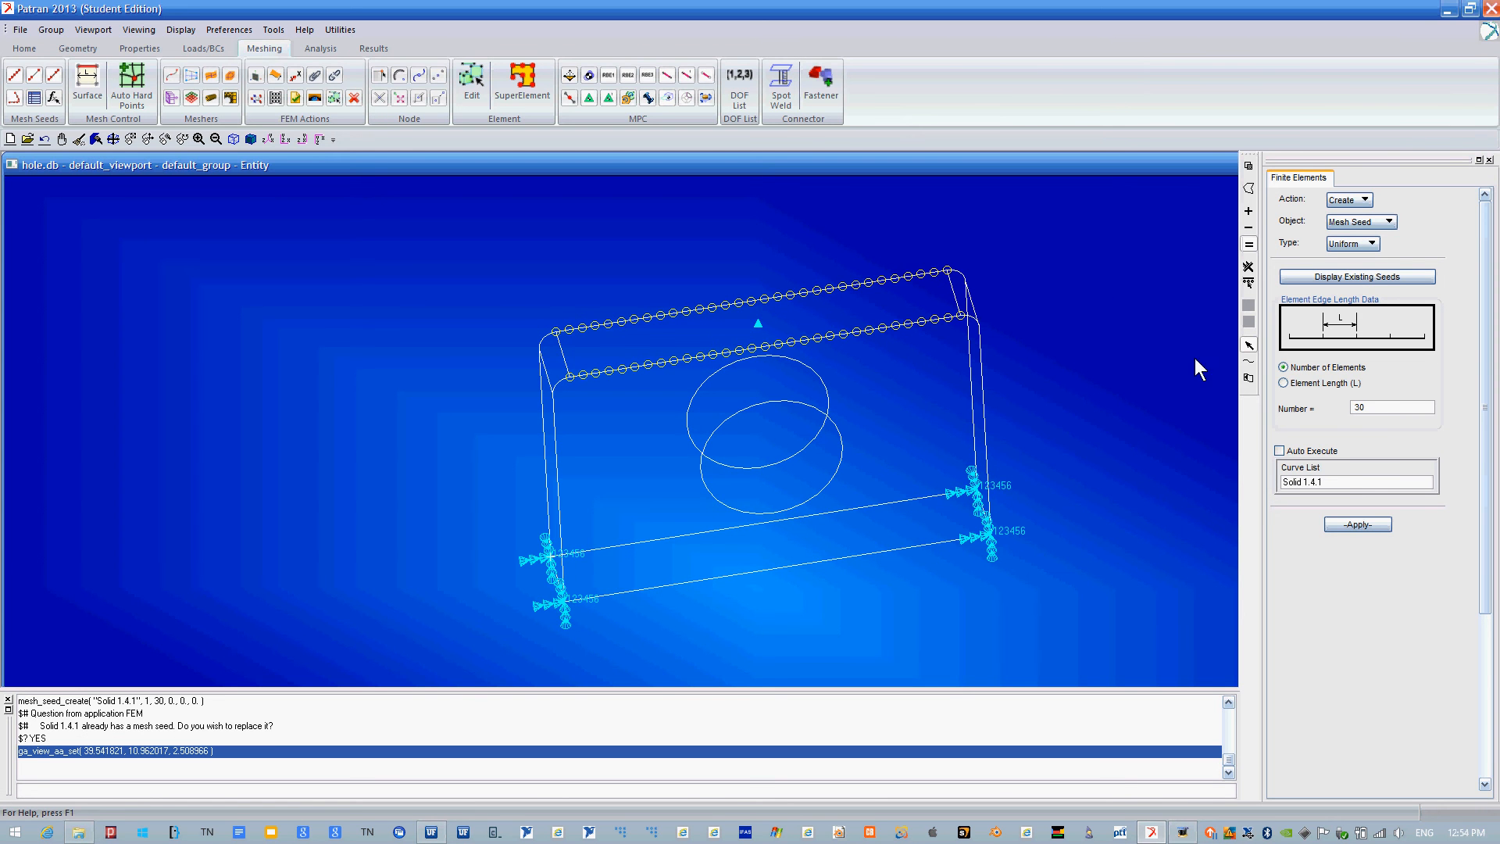
drag(1383, 407, 1341, 408)
text(12)
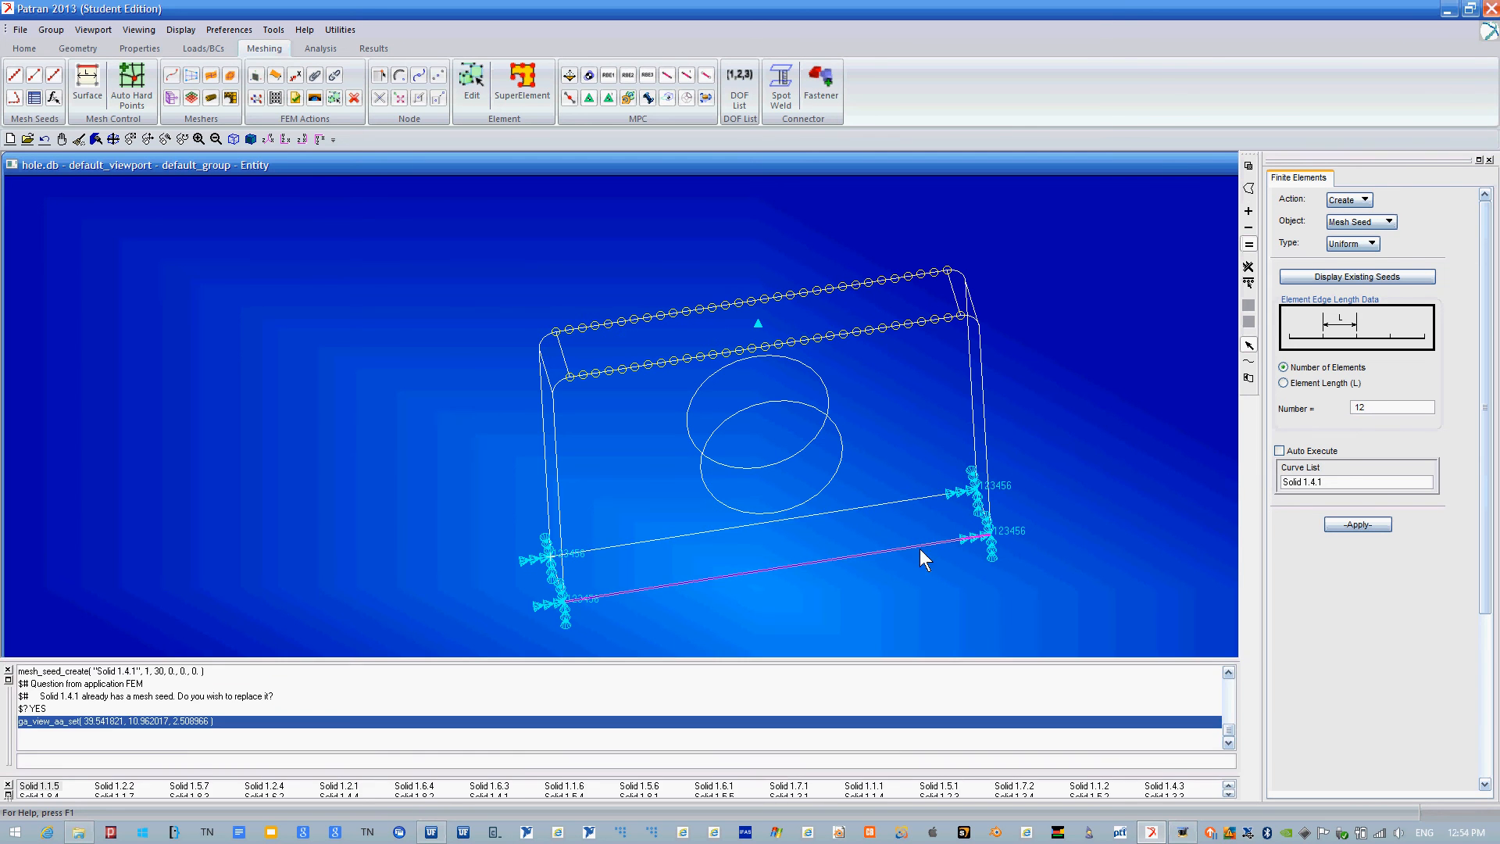
click(1356, 527)
click(614, 472)
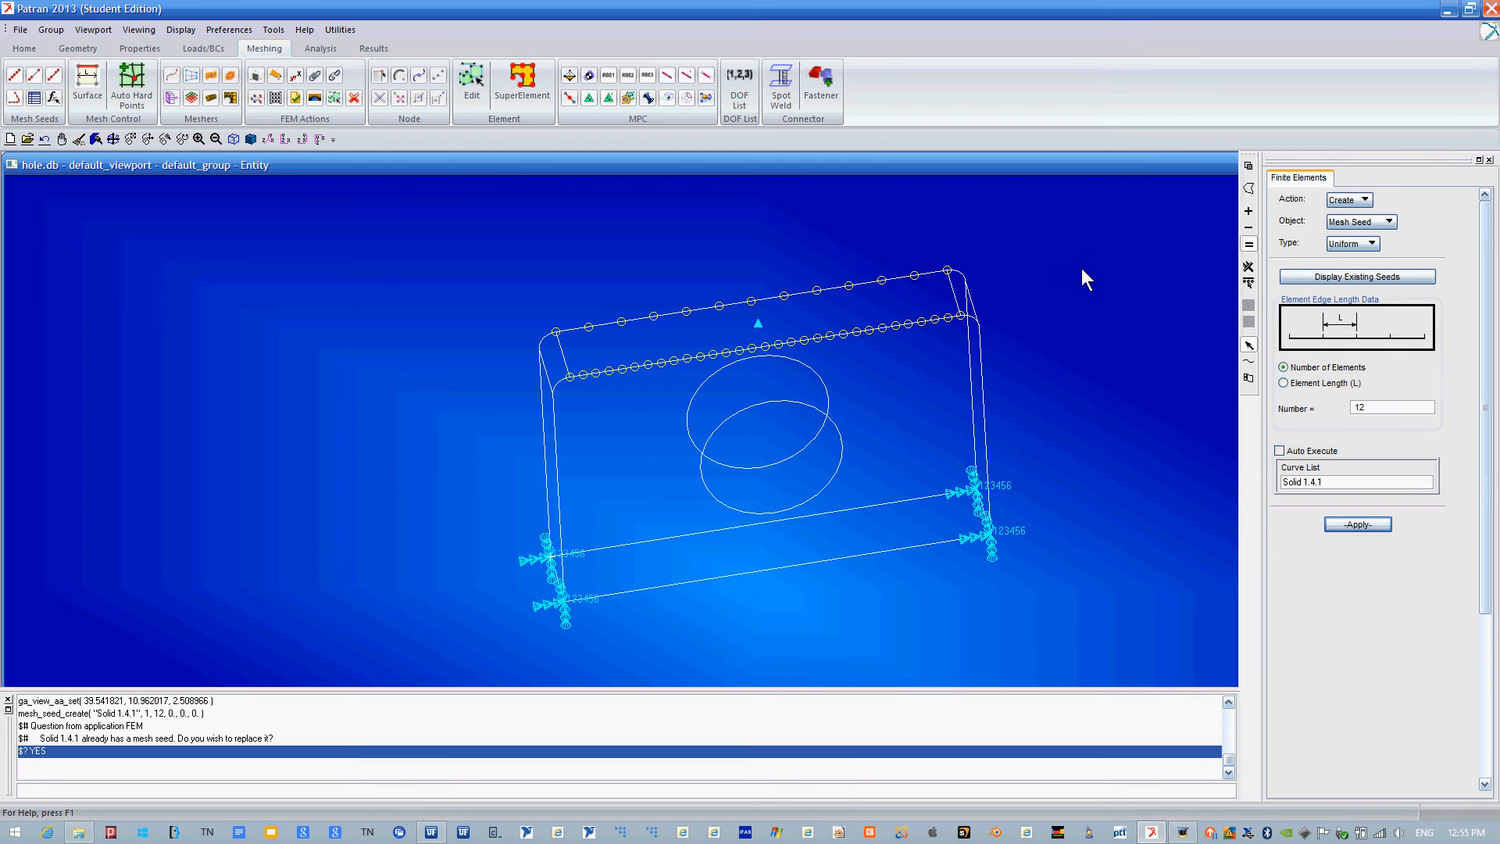
Set the uniform mesh seed on edge Solid 1.4.1 back to 30 elements.
double_click(1401, 407)
text(30)
click(1373, 525)
click(614, 472)
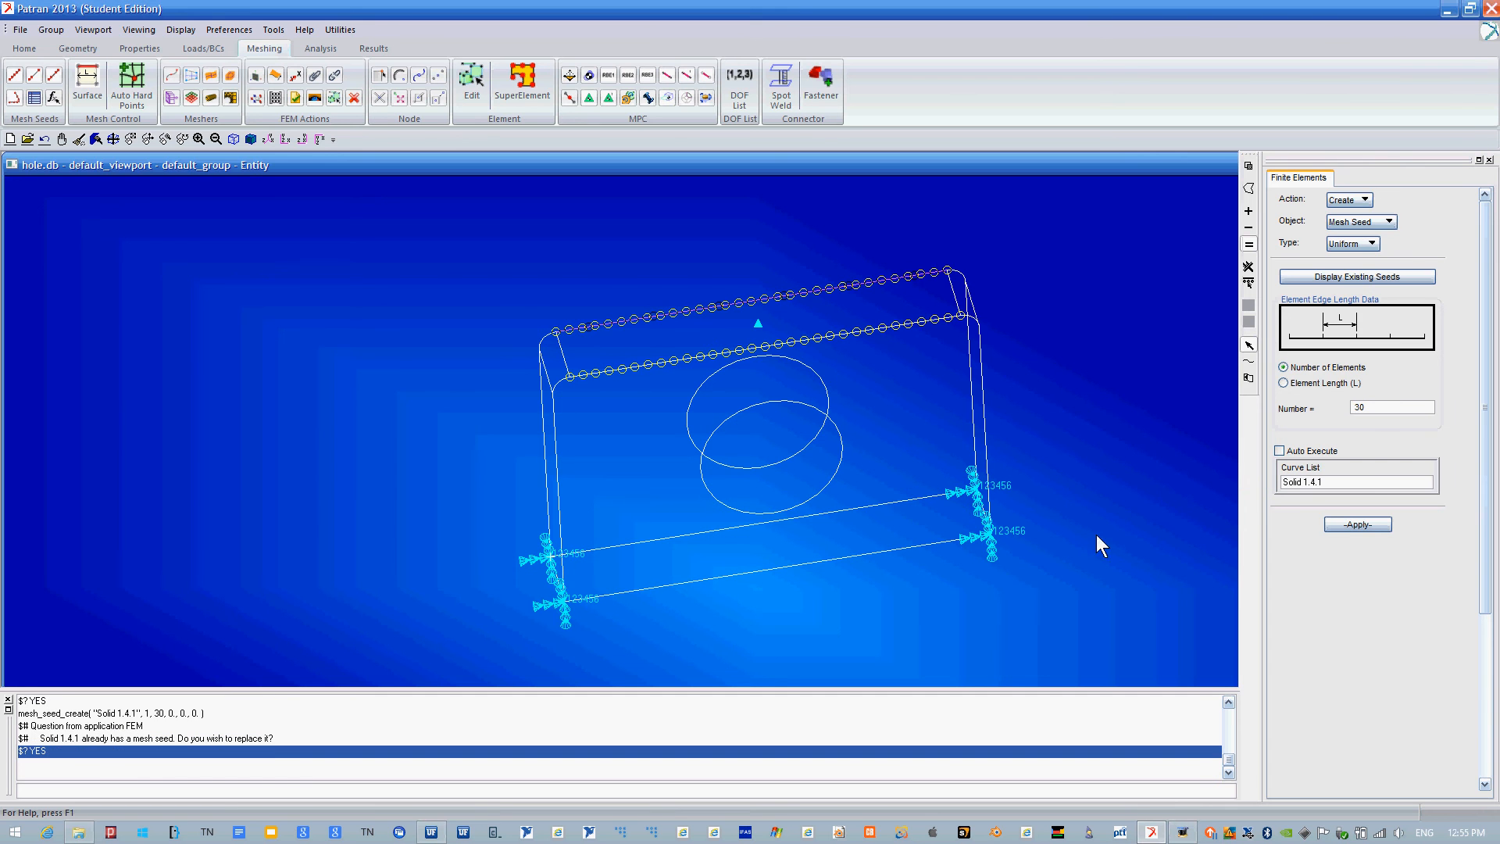
Create one-way bias mesh seeds with L1 0.1 and L2 0.6 on the plate's side edges Solid 1.1.6 and Solid 1.3.3.
click(1358, 243)
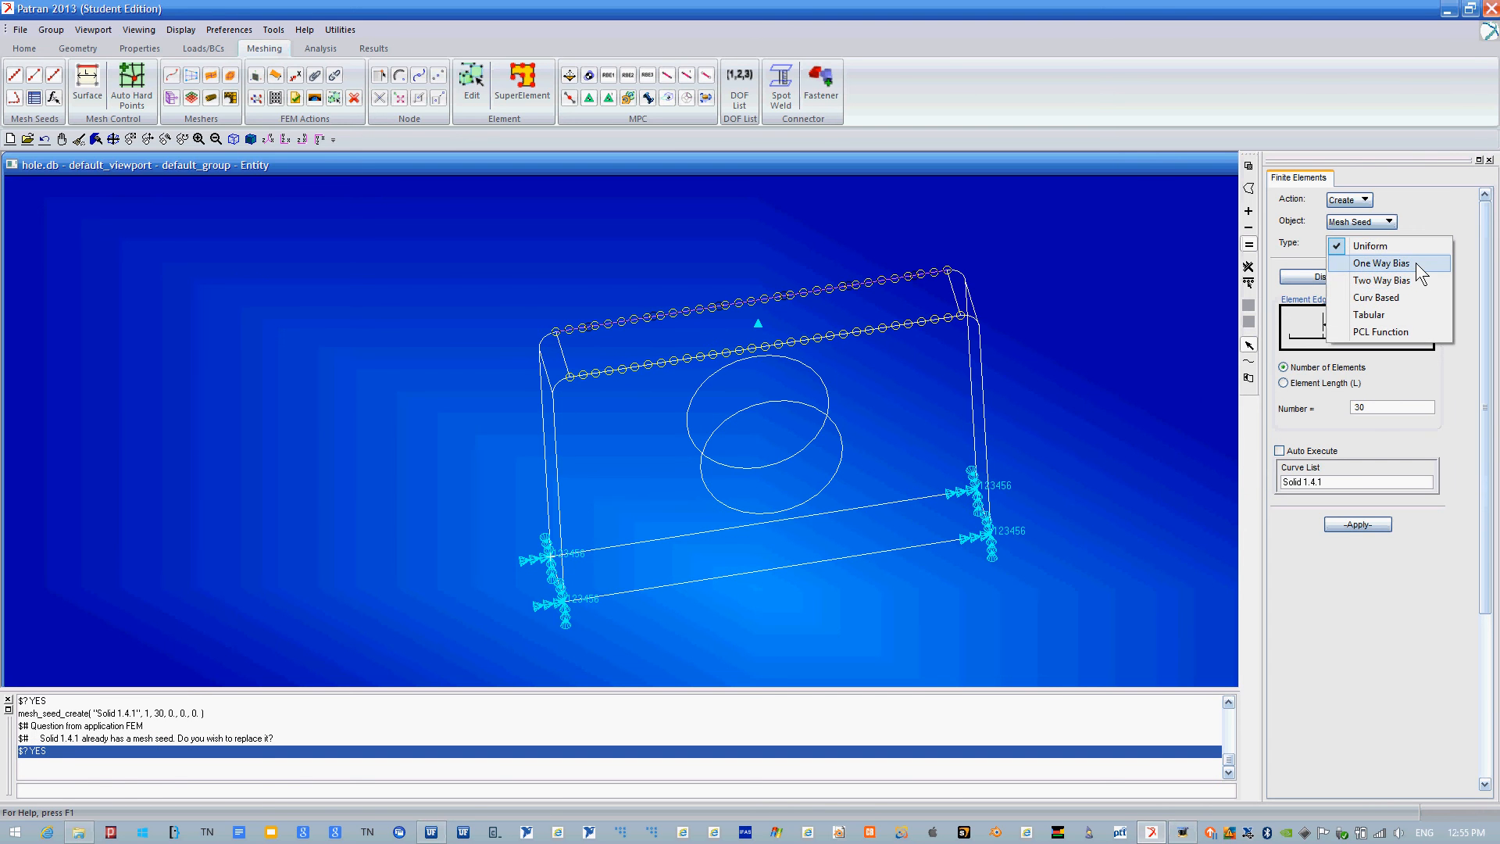
click(1416, 262)
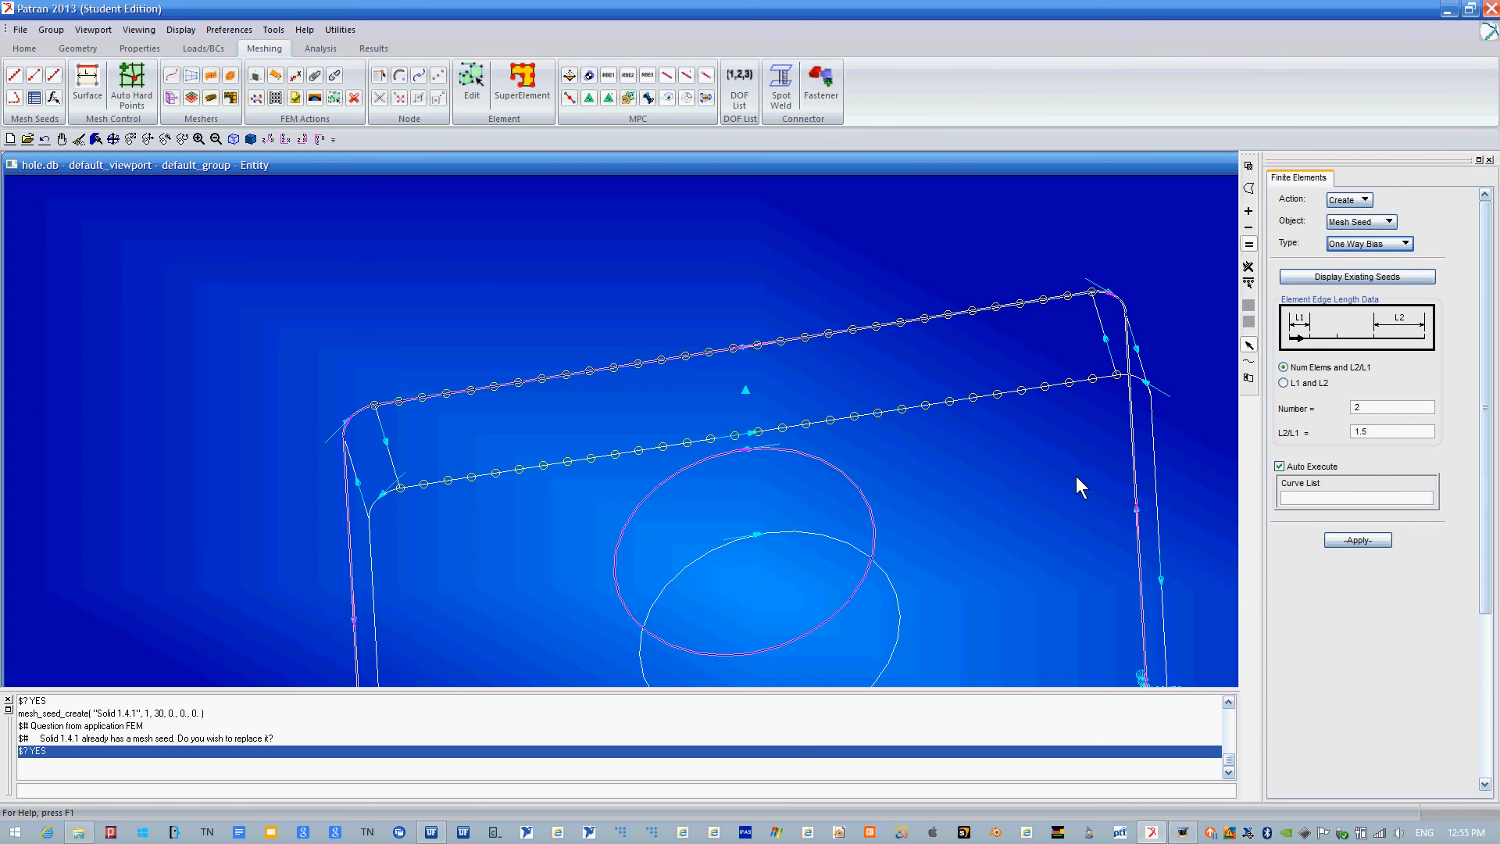
scroll(1075, 497, down, 3)
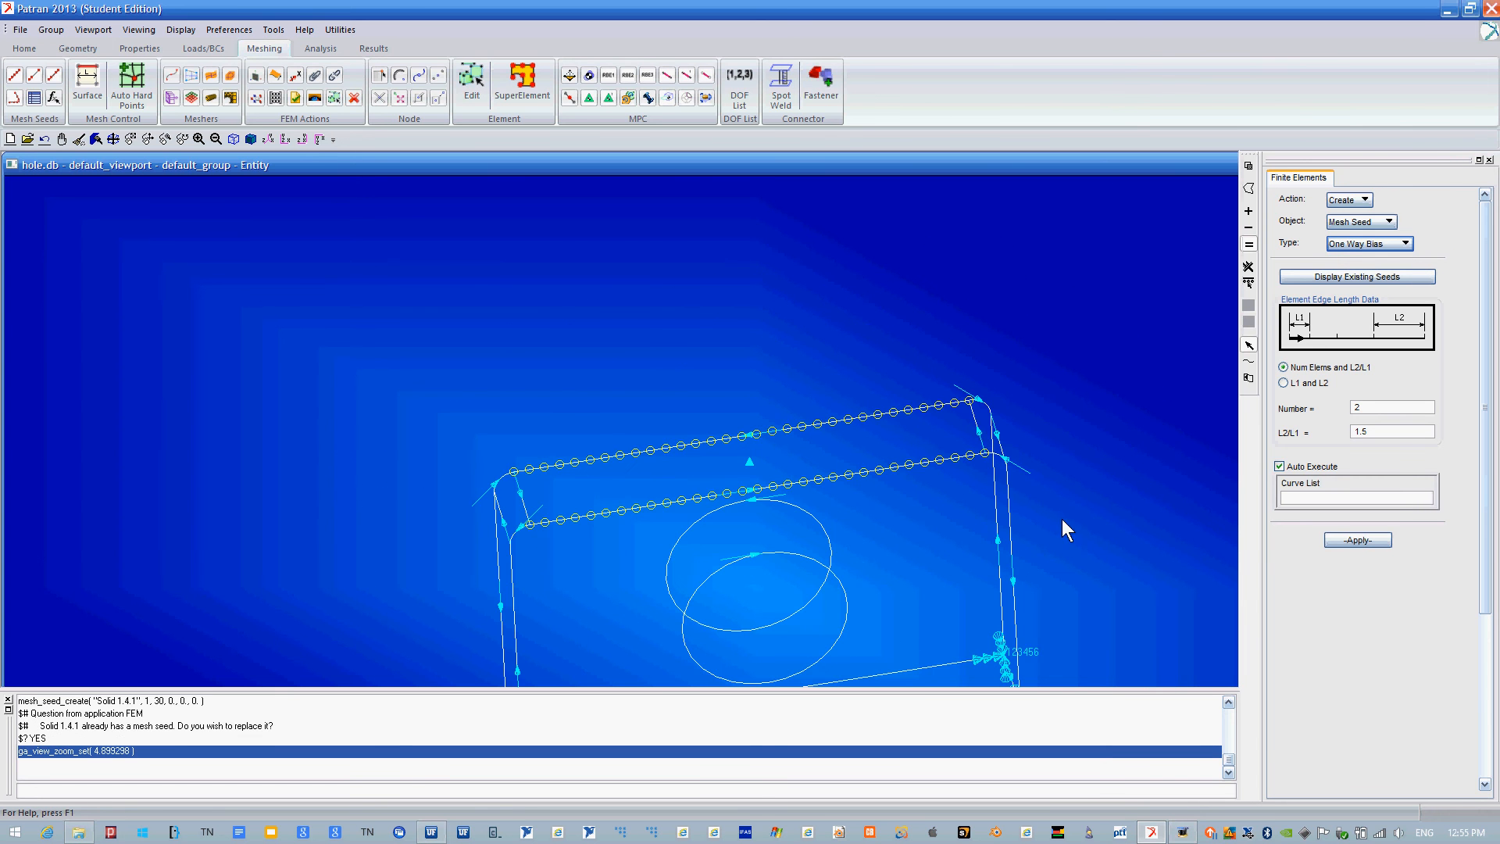
ctrl+middle_drag(1066, 484, 1067, 455)
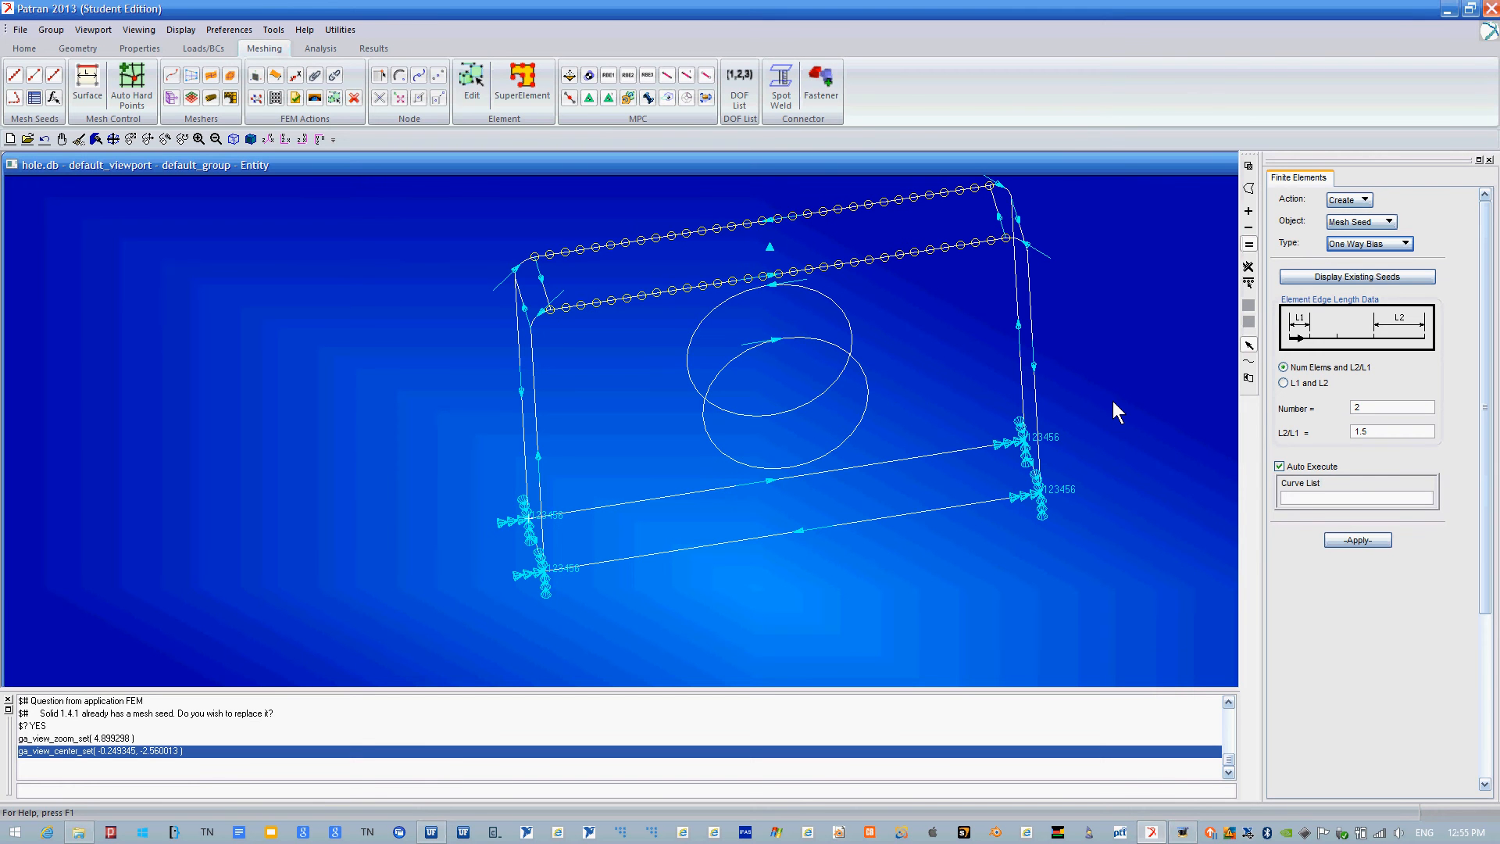
click(1284, 383)
click(1398, 409)
text(05)
drag(1377, 432, 1354, 432)
text(6)
middle_drag(1127, 372, 1108, 372)
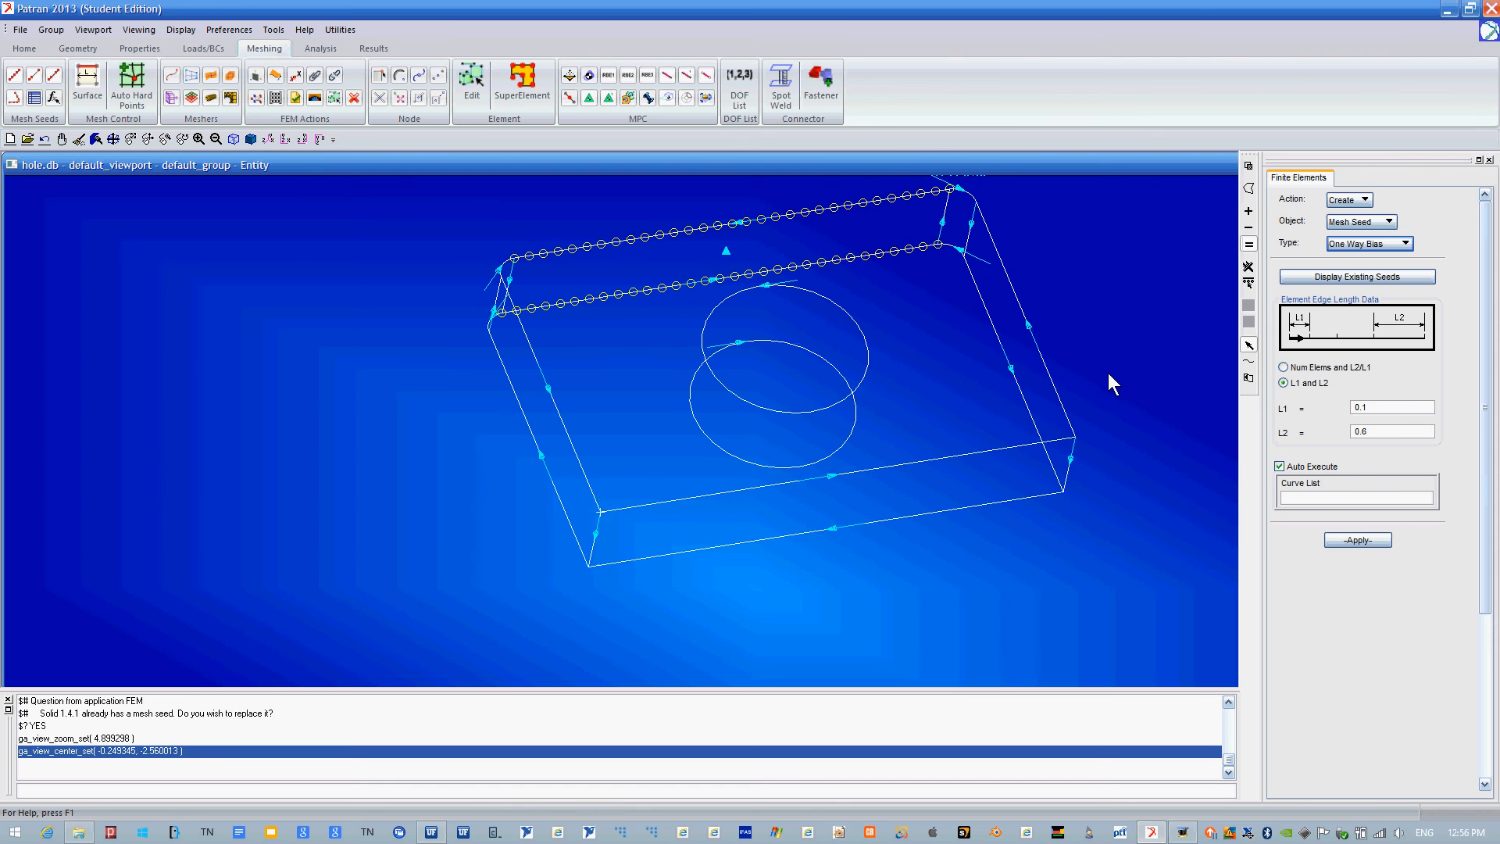
click(994, 329)
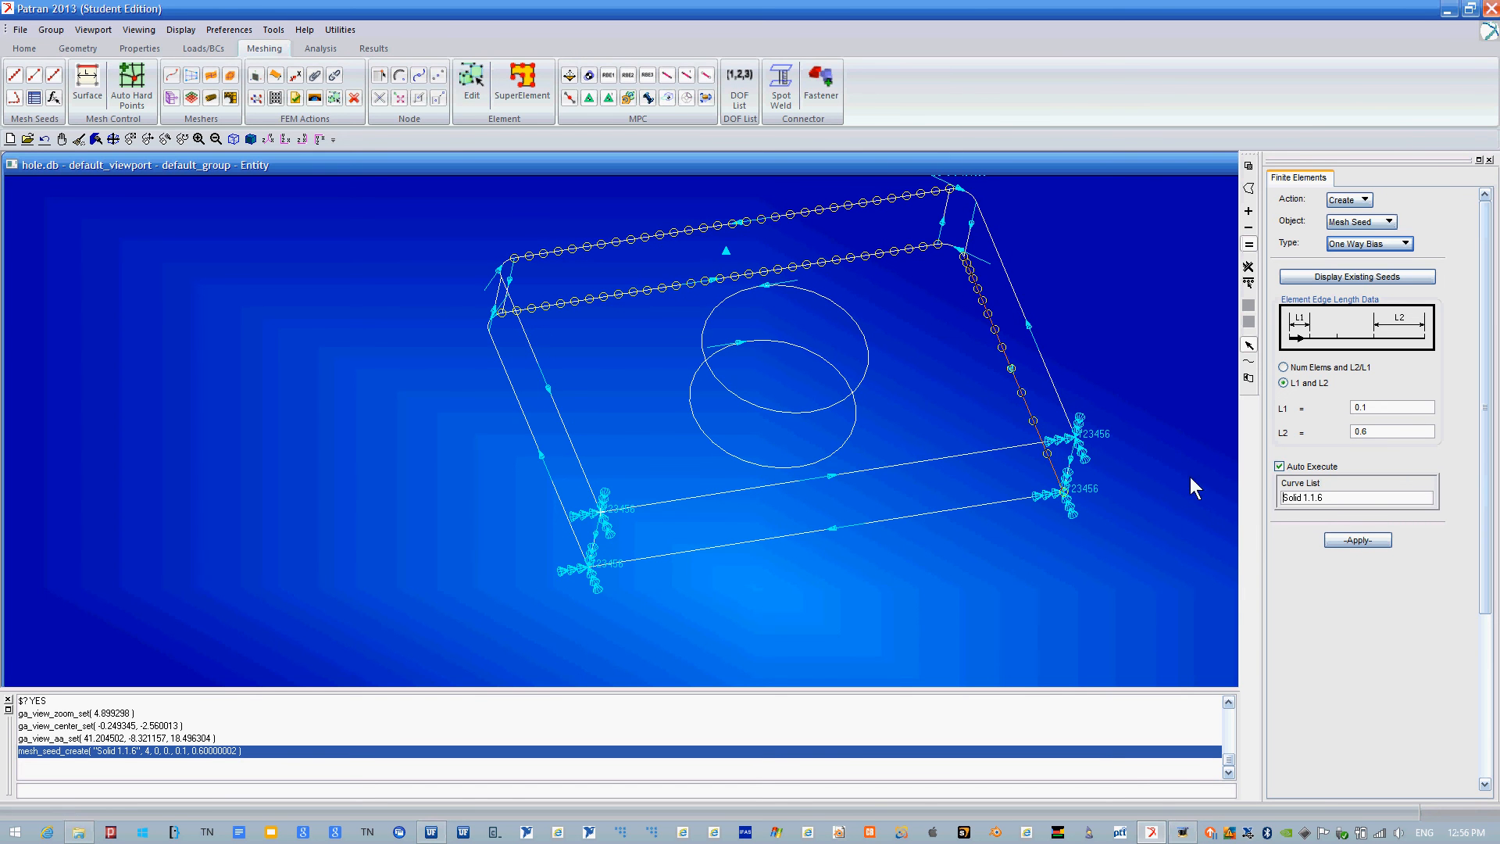
click(550, 386)
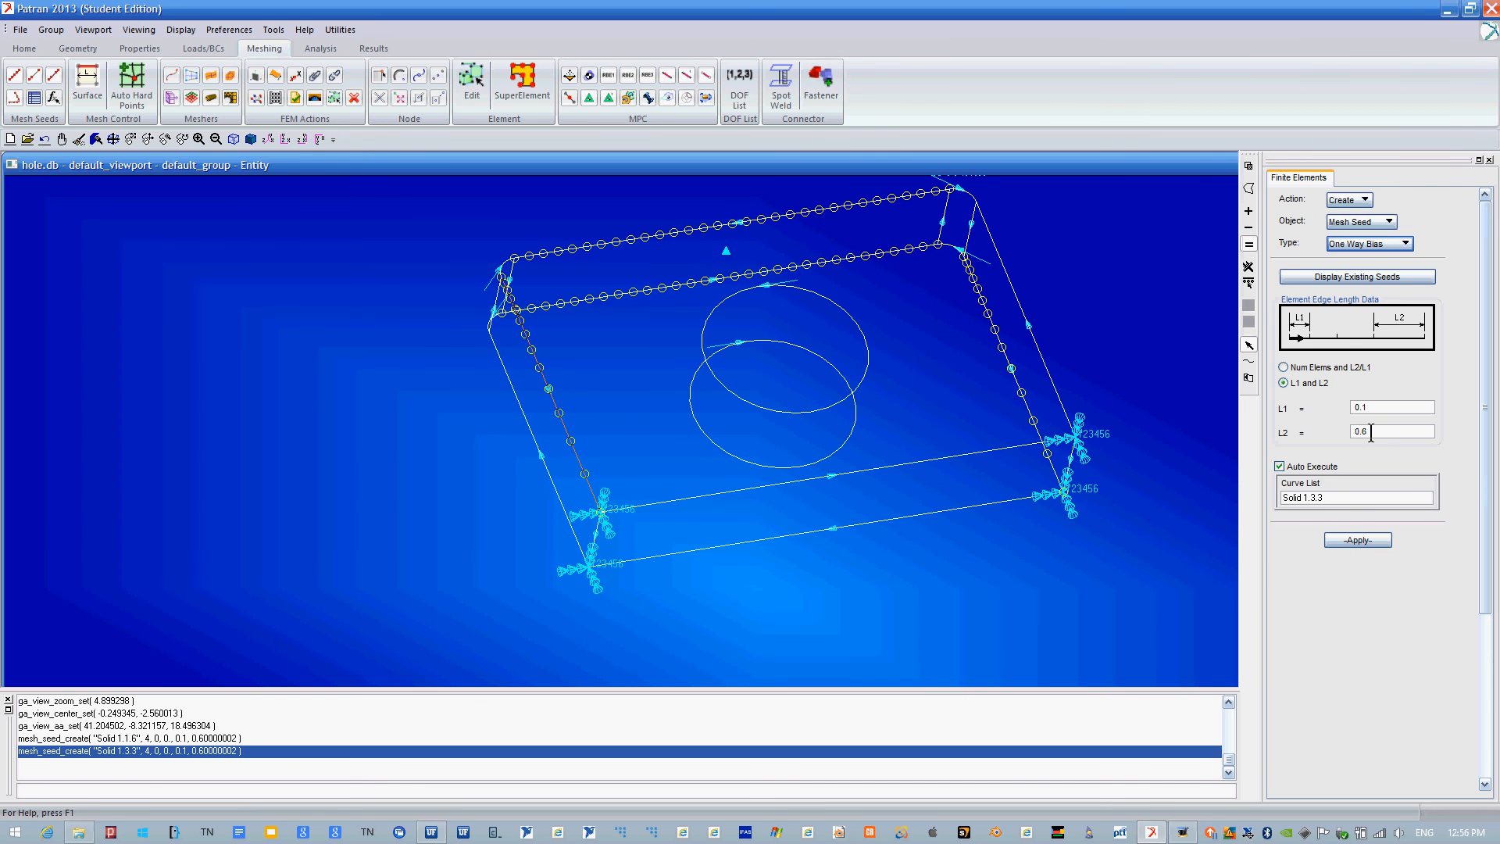
Create one-way bias mesh seeds with L1 0.6 and L2 0.1 on the remaining side edges, Solid 1.5.6 and Solid 1.1.4.
click(1382, 406)
text(0.6)
click(1383, 432)
key(BackSpace)
text(1)
click(1031, 311)
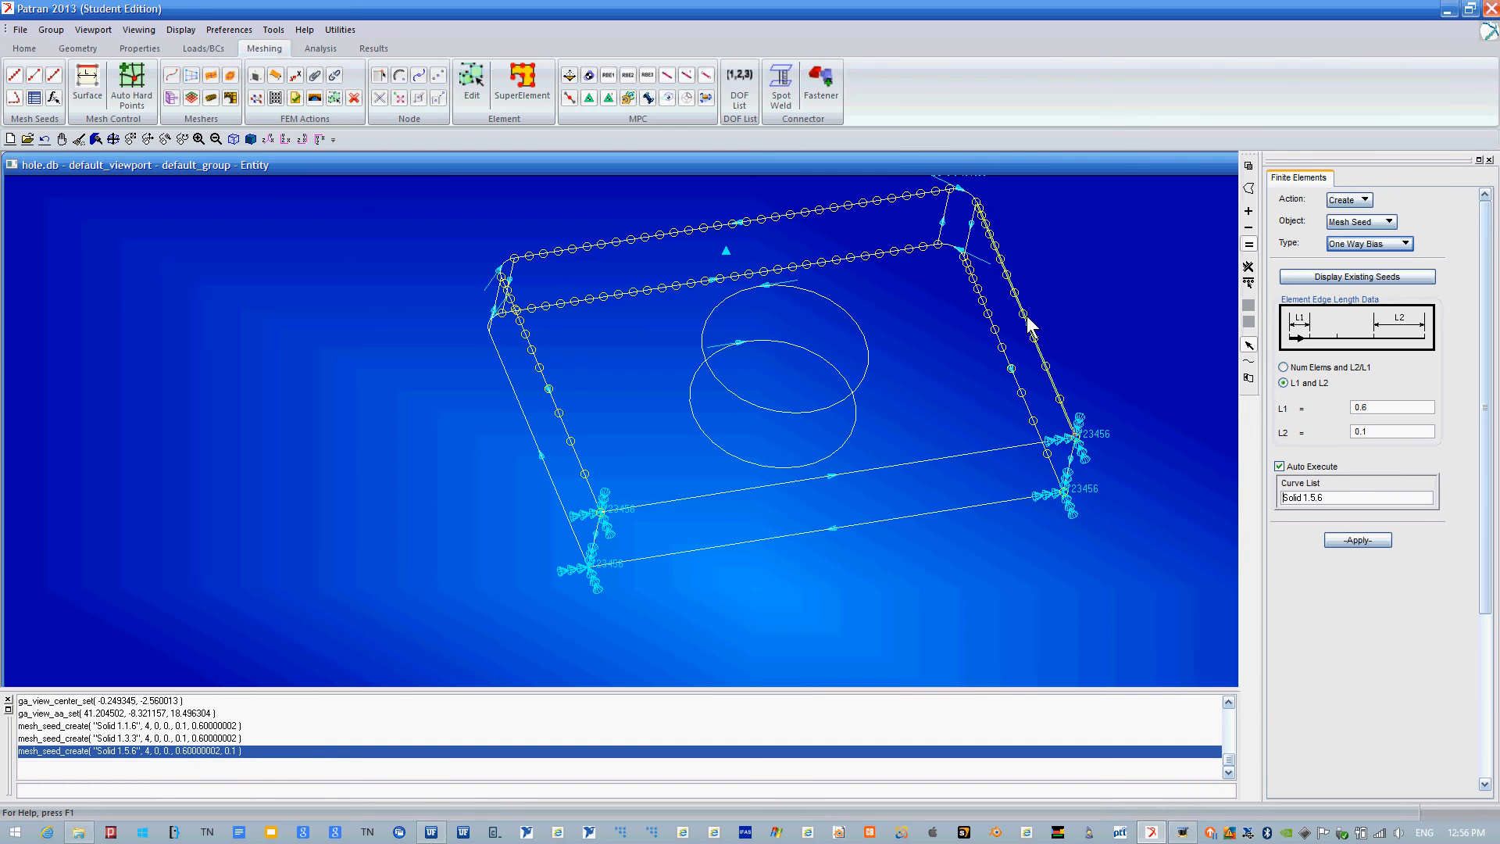
click(525, 419)
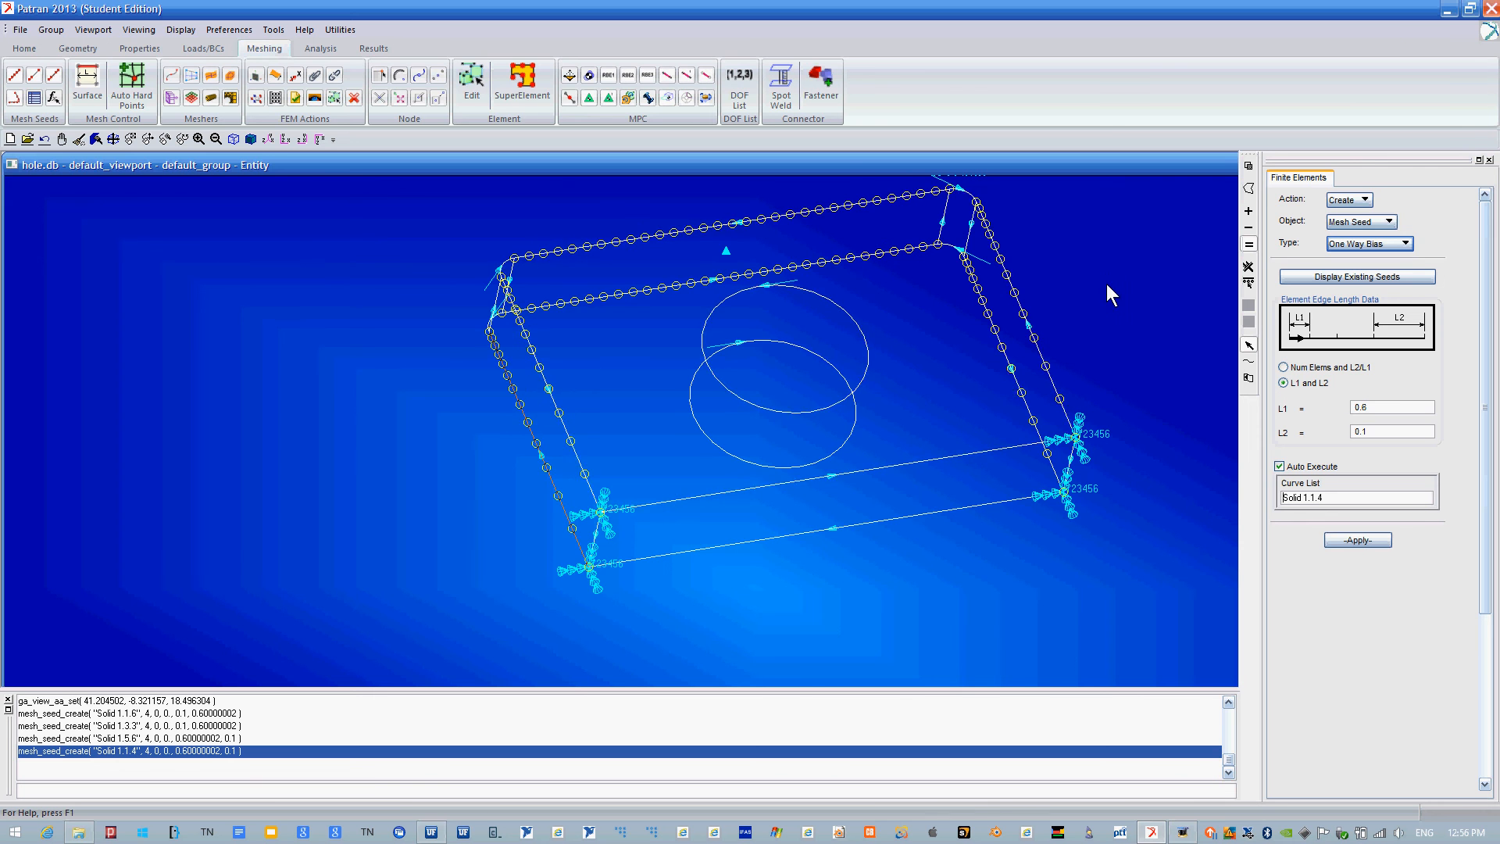
Seed the hole's circular edge Solid 1.7.1 with 40 uniform elements, replacing its existing seed.
middle_drag(1089, 263, 1128, 283)
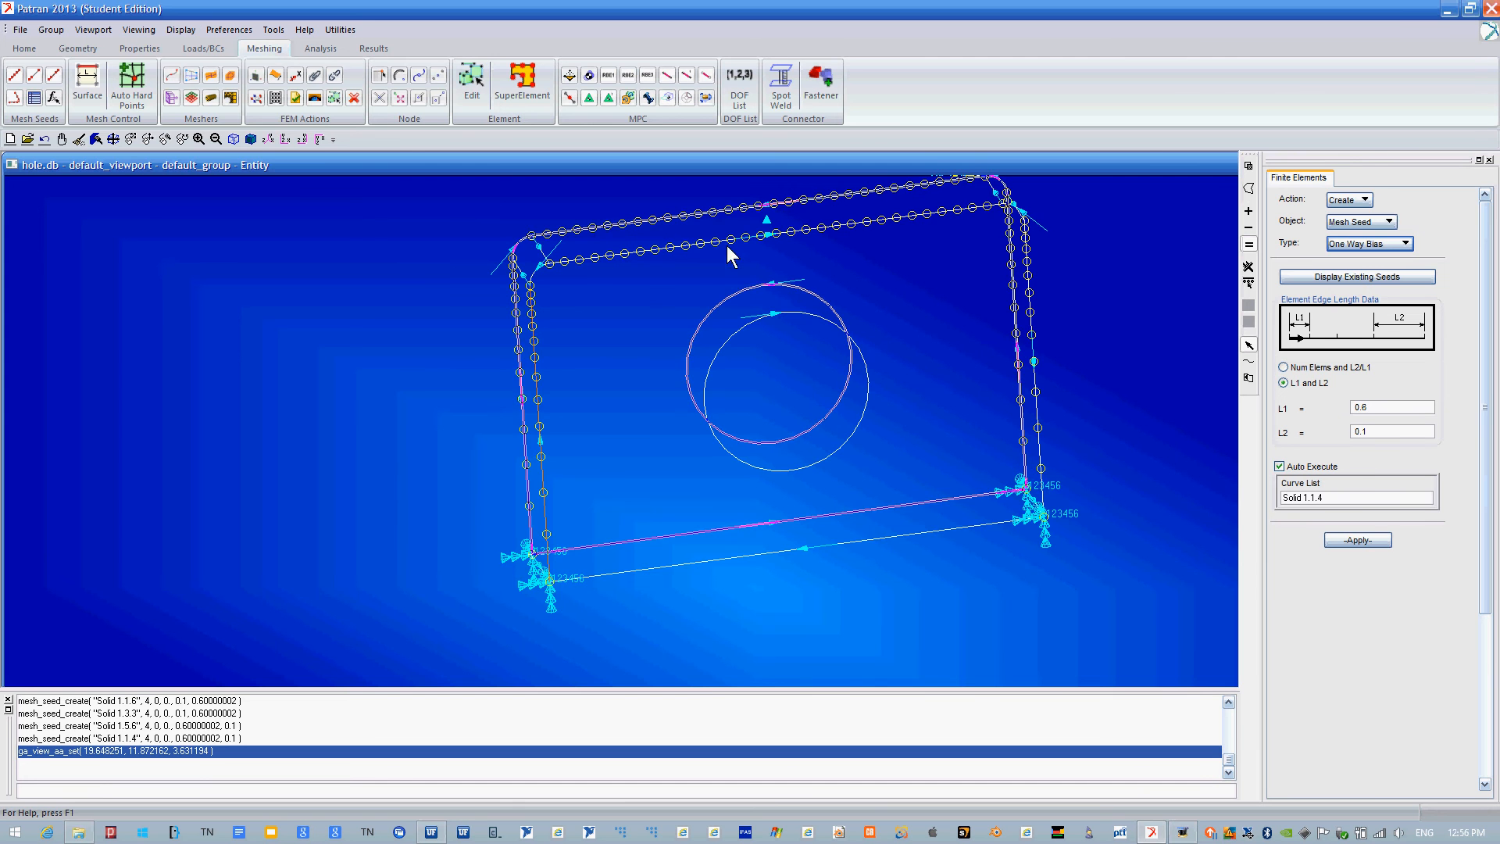
shift+middle_drag(744, 252, 659, 401)
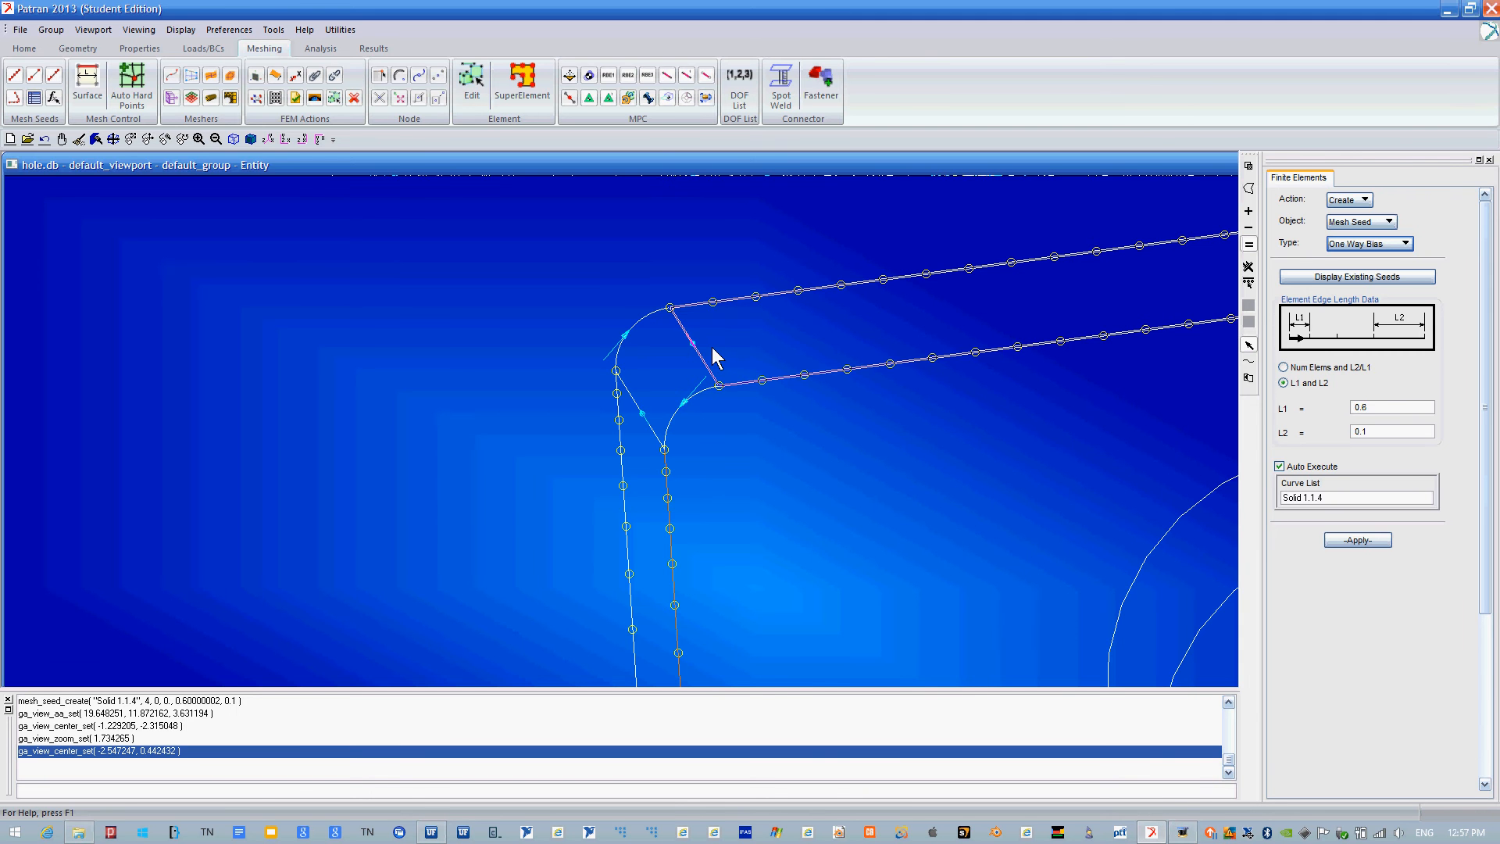
shift+middle_drag(1055, 505, 894, 422)
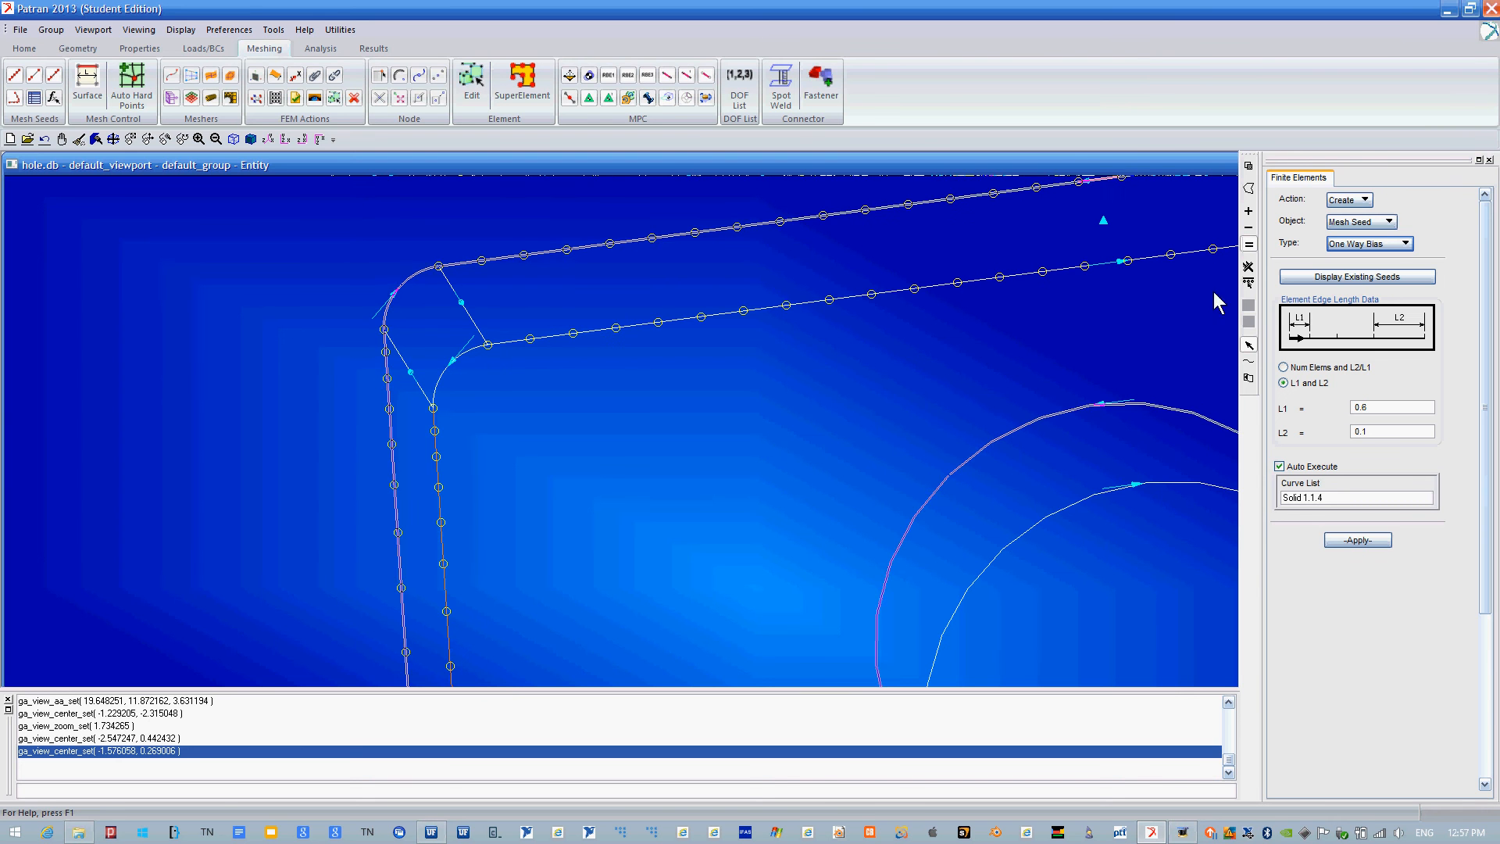
drag(1374, 407, 1347, 407)
click(1366, 243)
click(1362, 245)
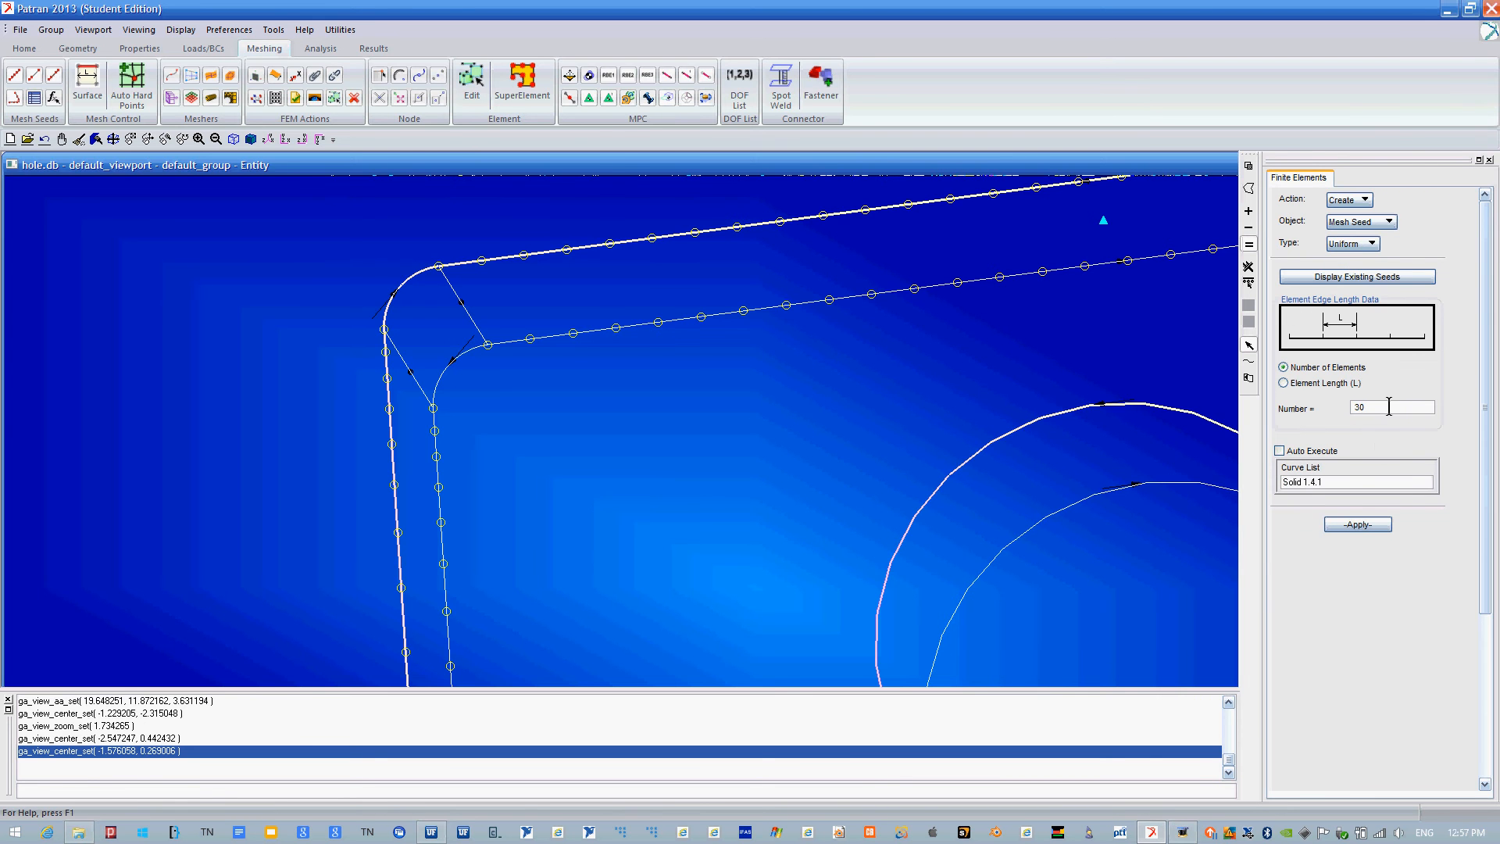
click(1390, 408)
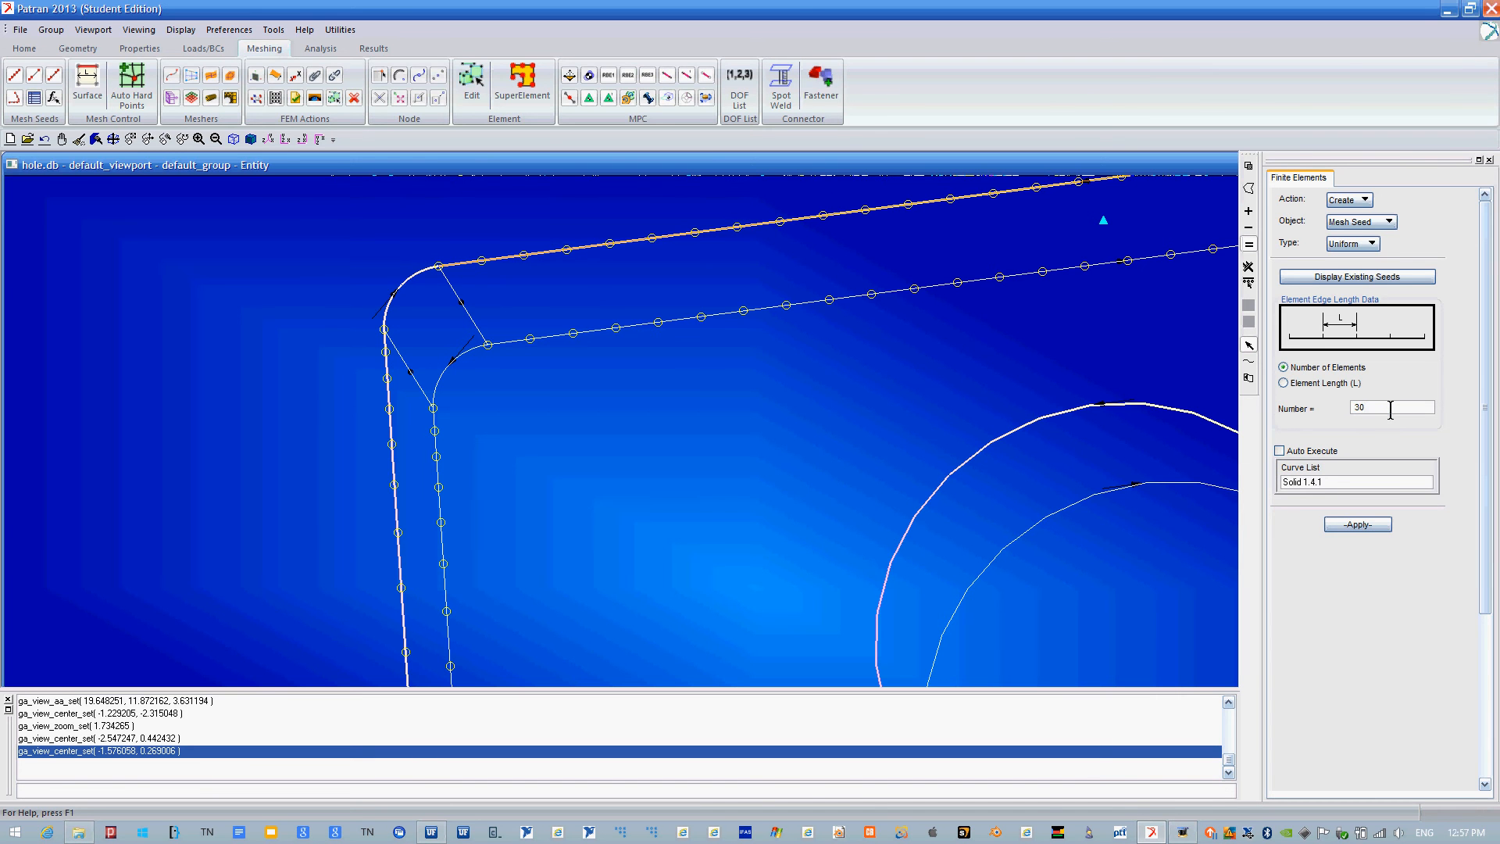
drag(1390, 408, 1347, 416)
text(40)
click(1147, 486)
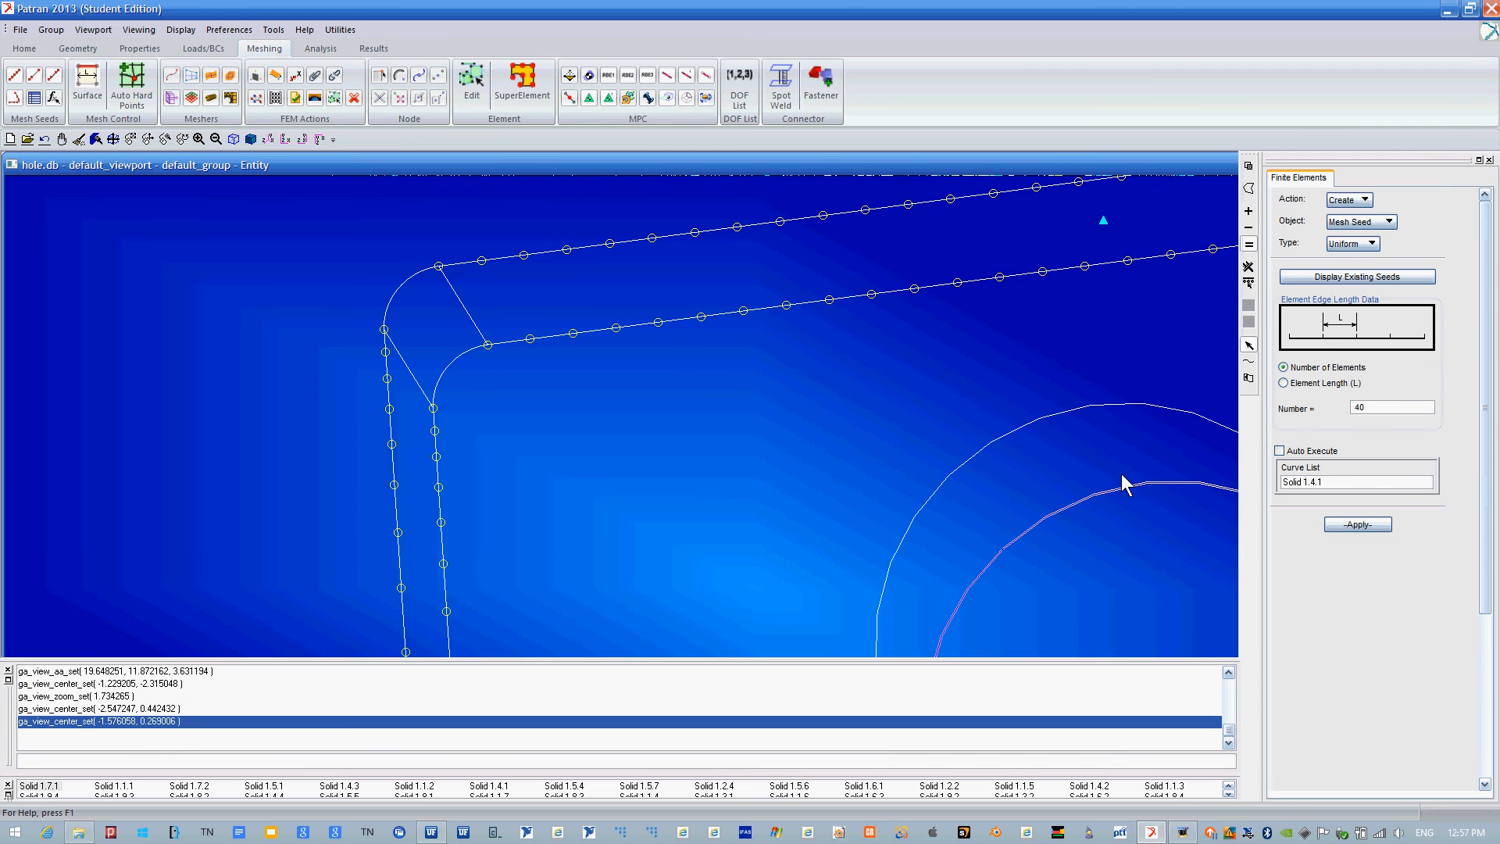
middle_drag(1093, 475, 1050, 447)
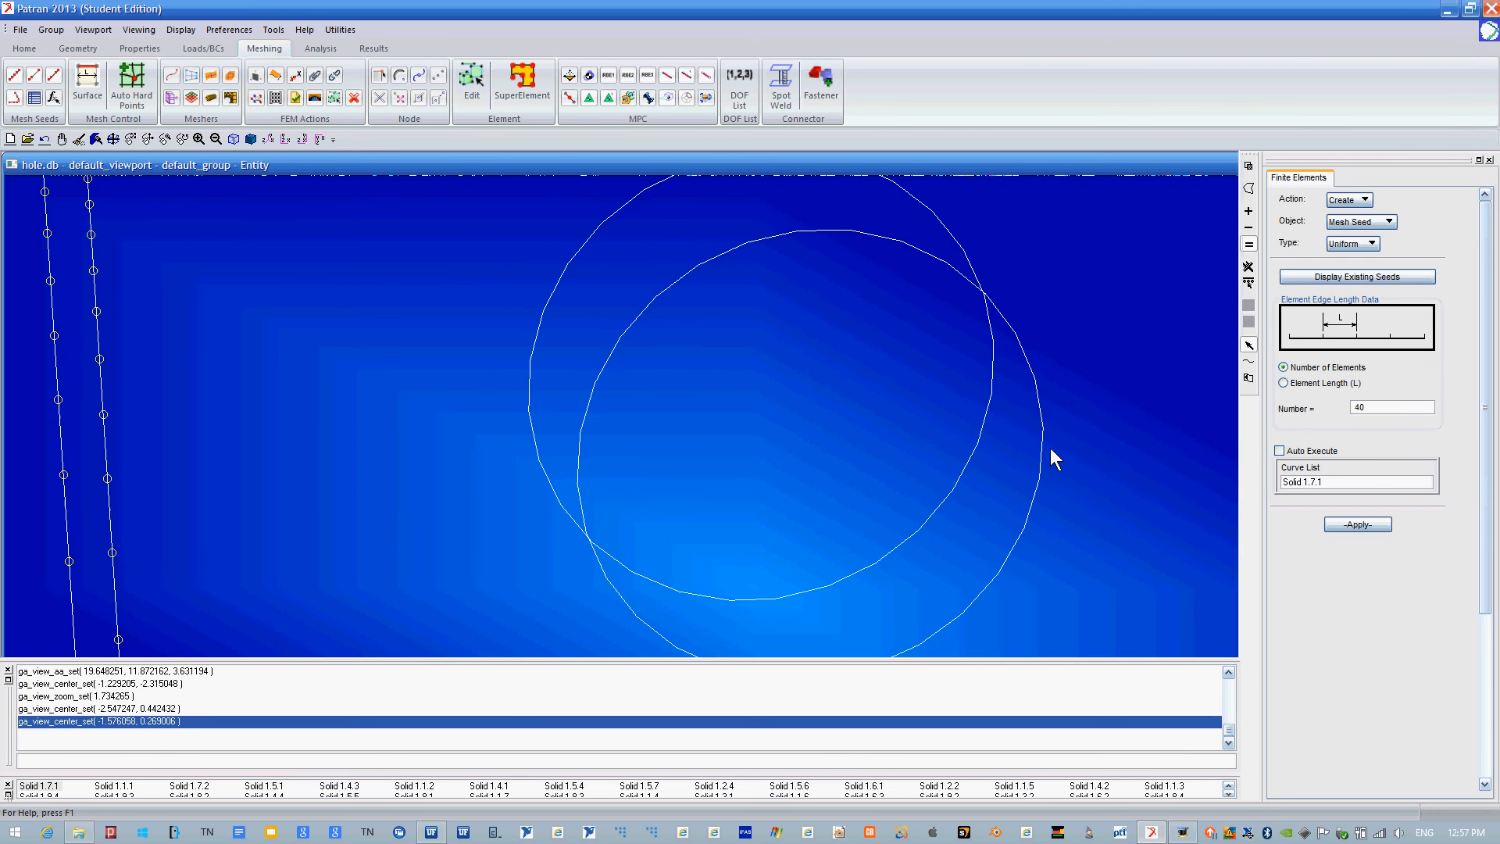
click(1358, 525)
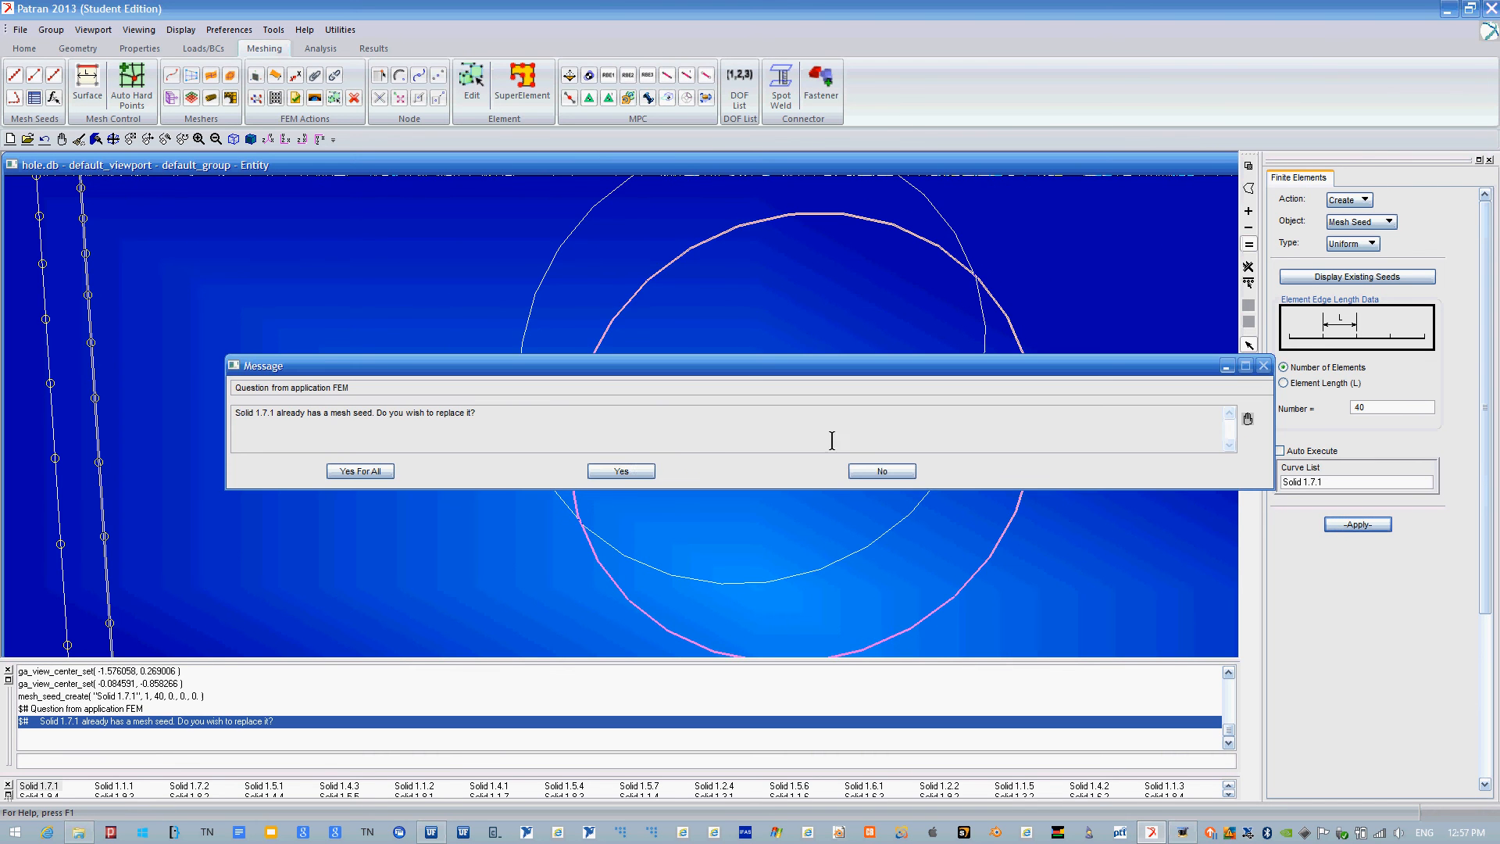
click(621, 472)
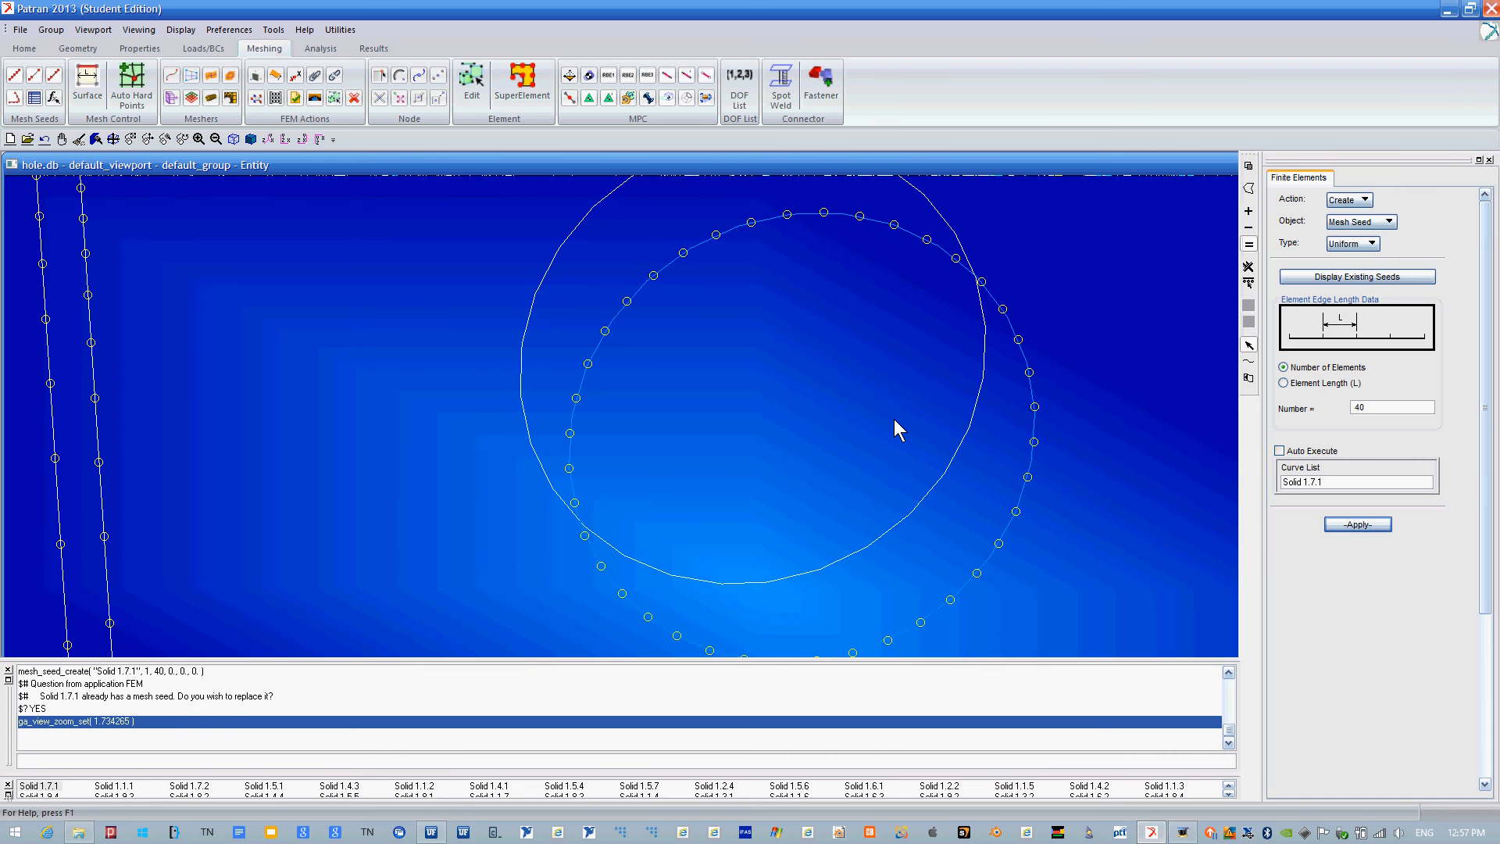
Seed the hole's other circular edge, Solid 1.5.1, with 40 uniform elements, replacing the existing seed.
scroll(894, 422, down, 3)
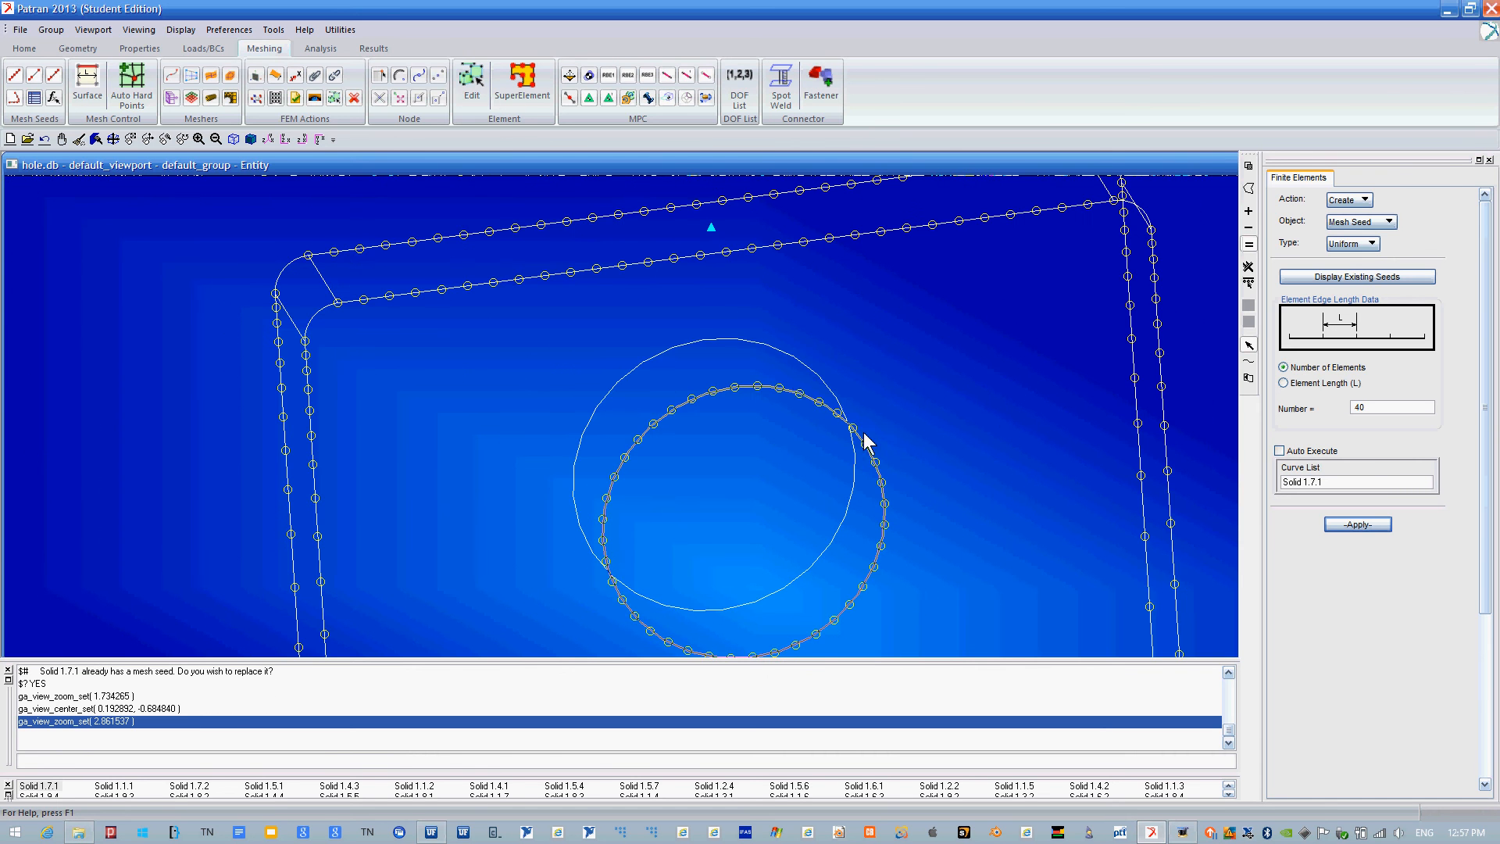
click(776, 347)
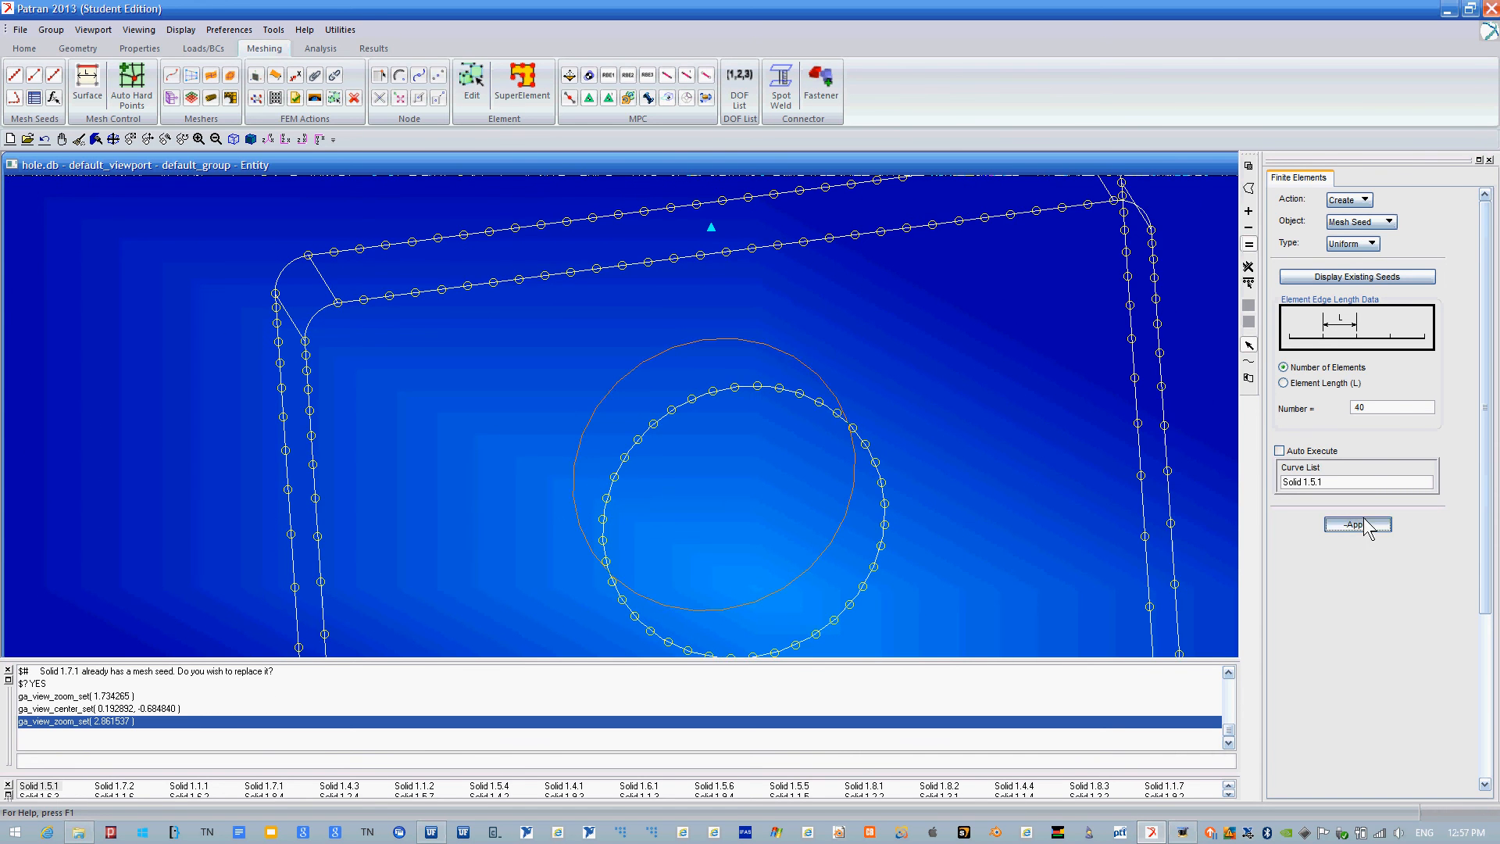
click(1360, 524)
click(621, 473)
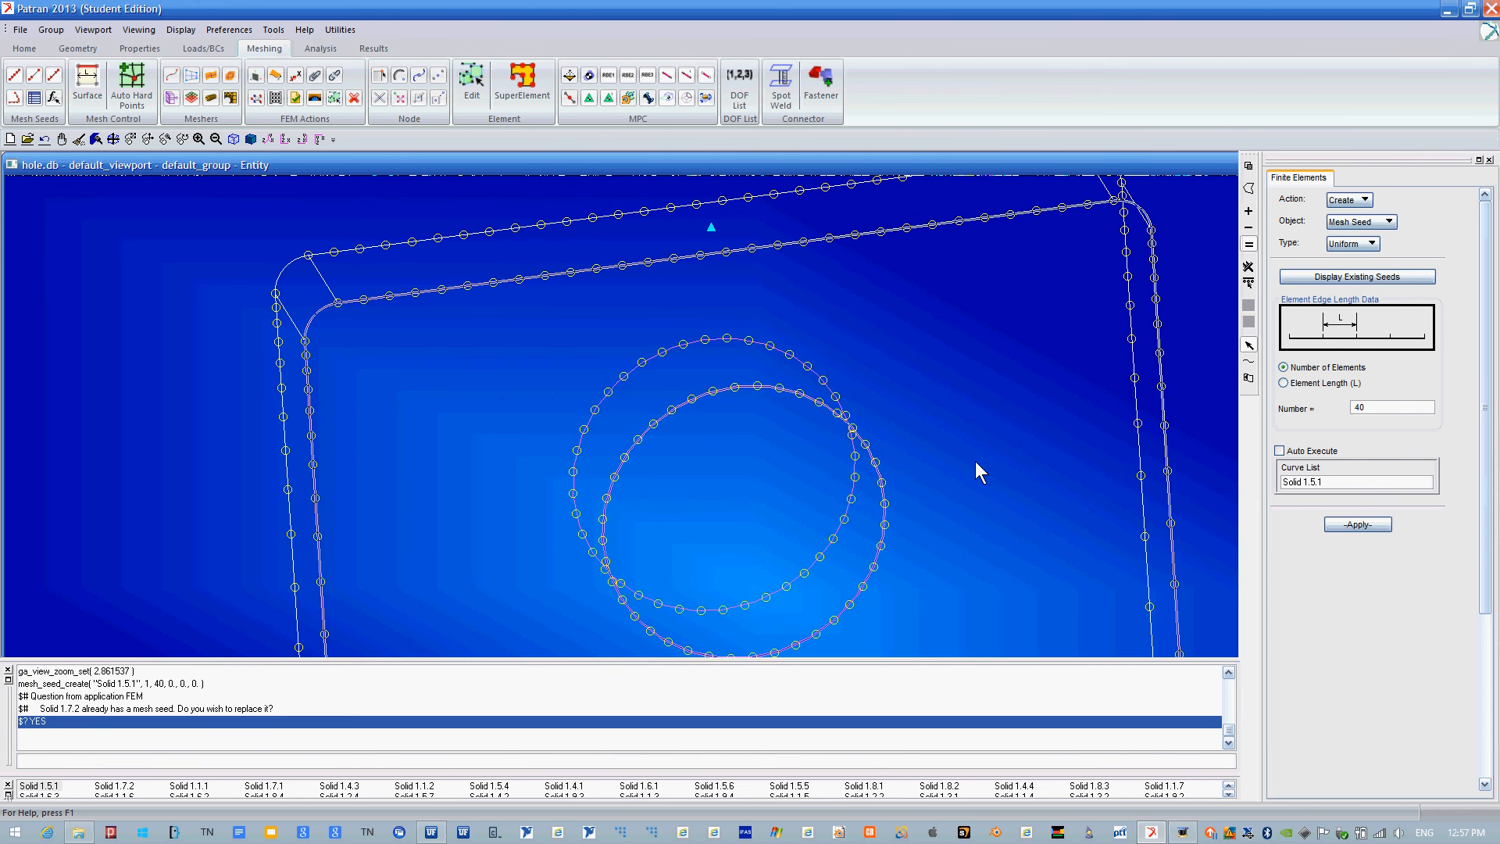
scroll(975, 461, down, 3)
ctrl+middle_drag(936, 472, 940, 479)
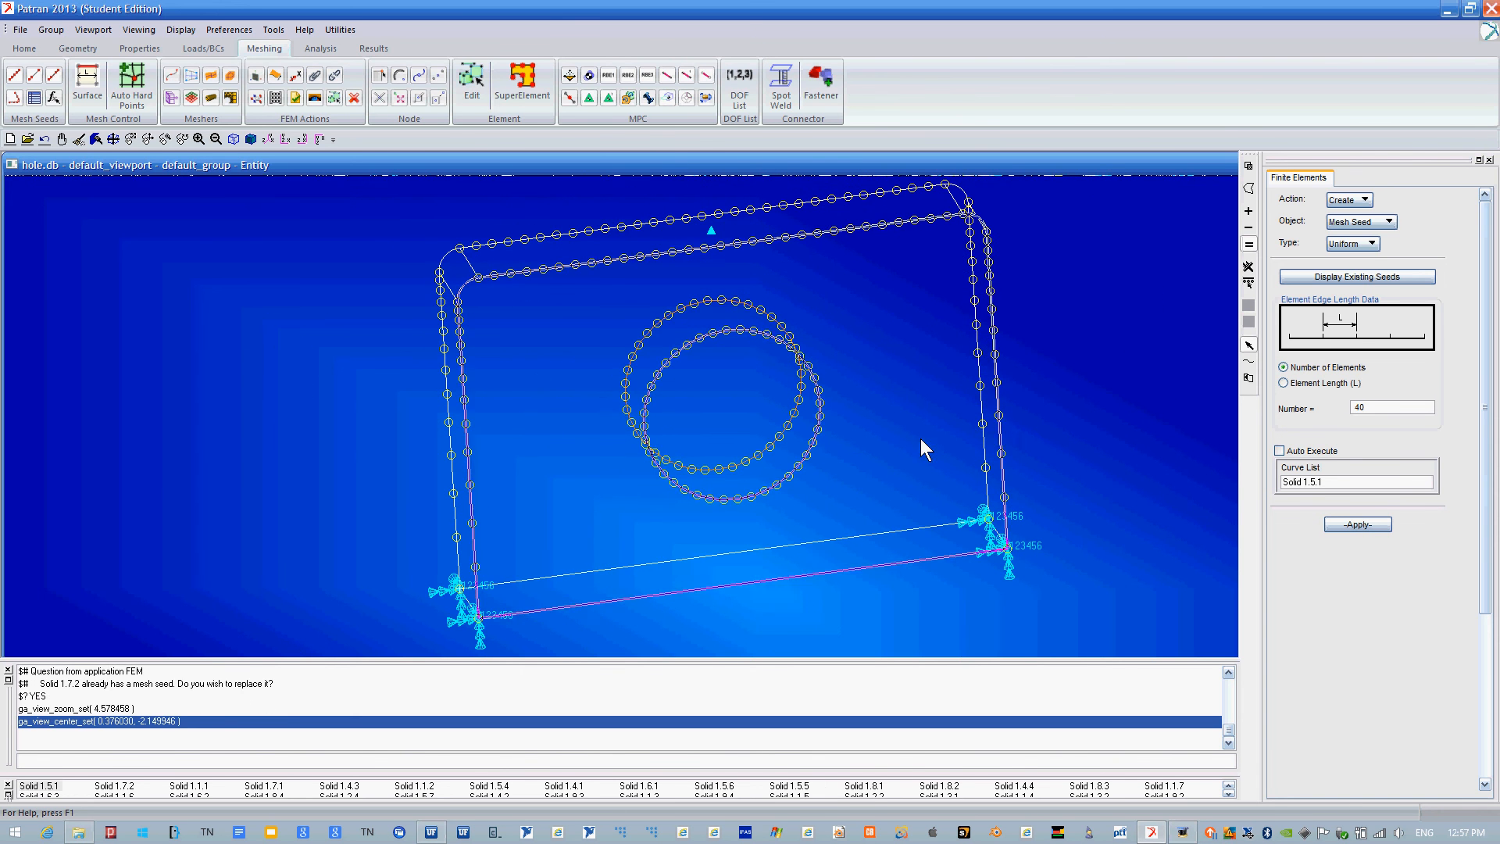
Set up a solid mesh creation and assign the existing property set solid_prop to it.
click(1356, 223)
click(1364, 259)
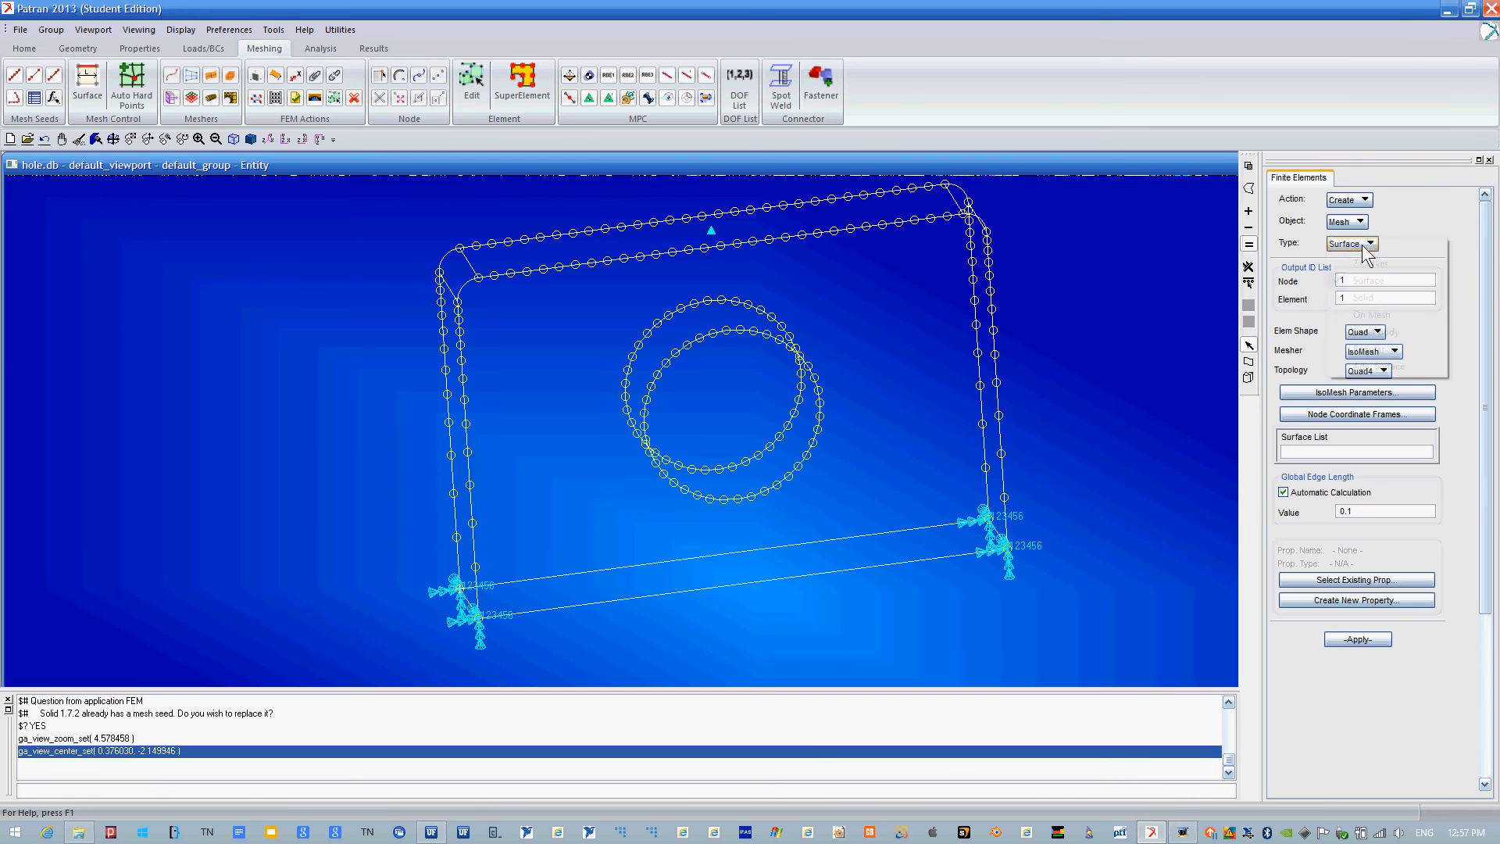
click(1360, 244)
click(1356, 300)
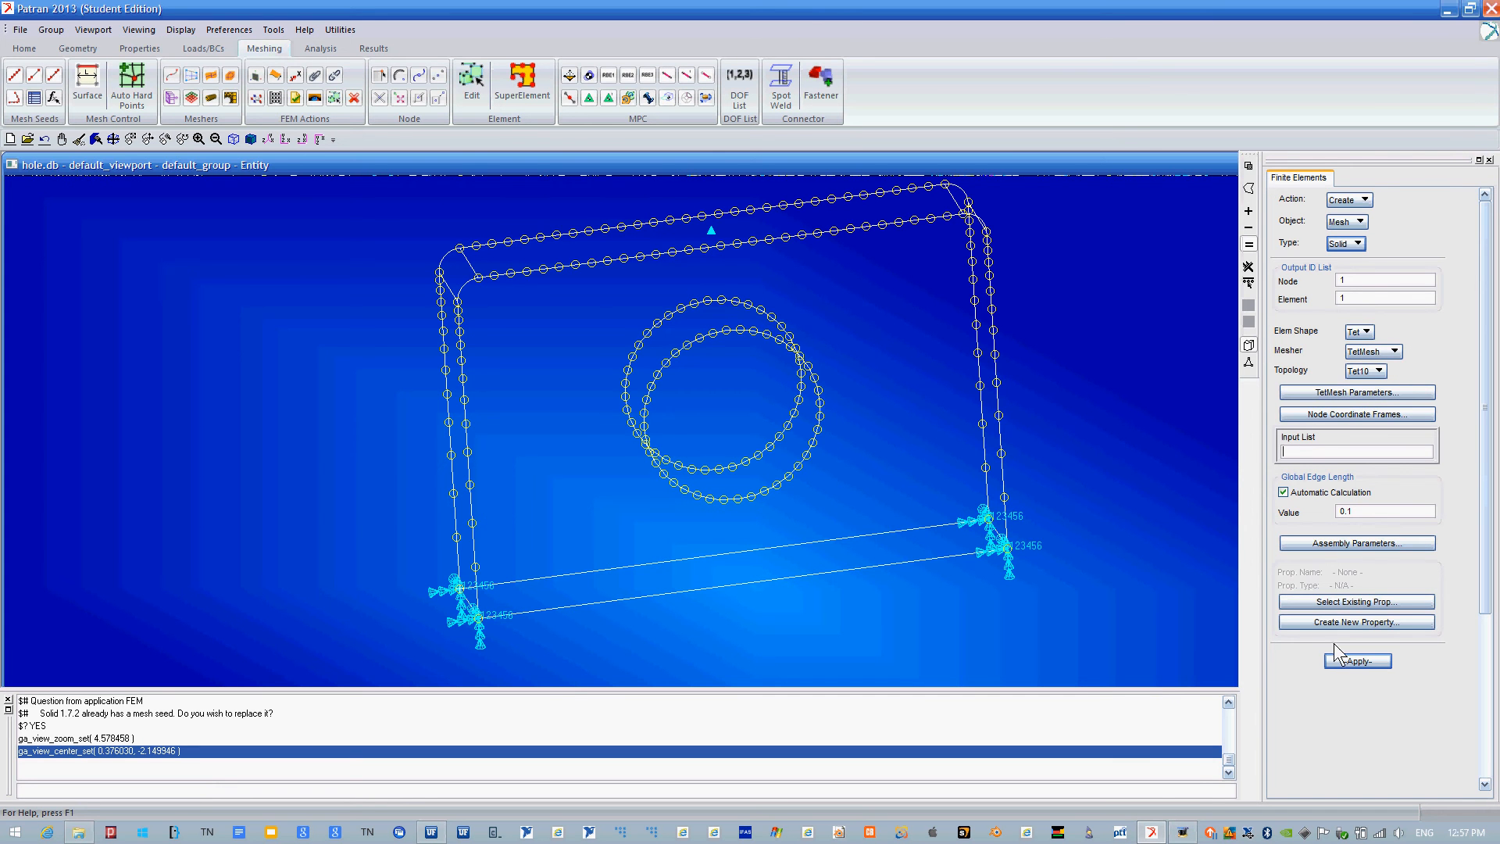
click(1336, 607)
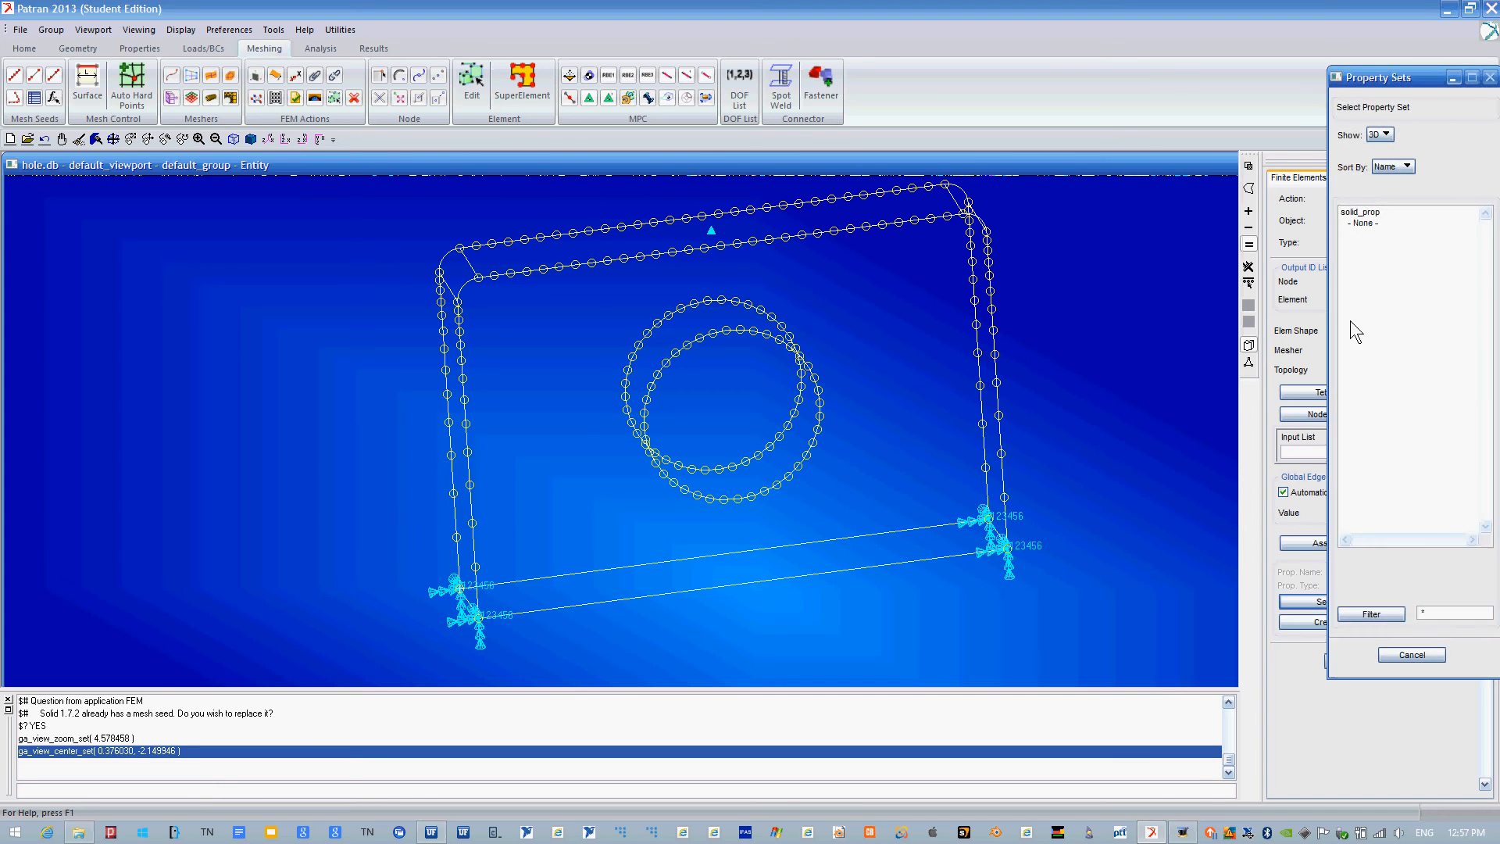
click(1359, 213)
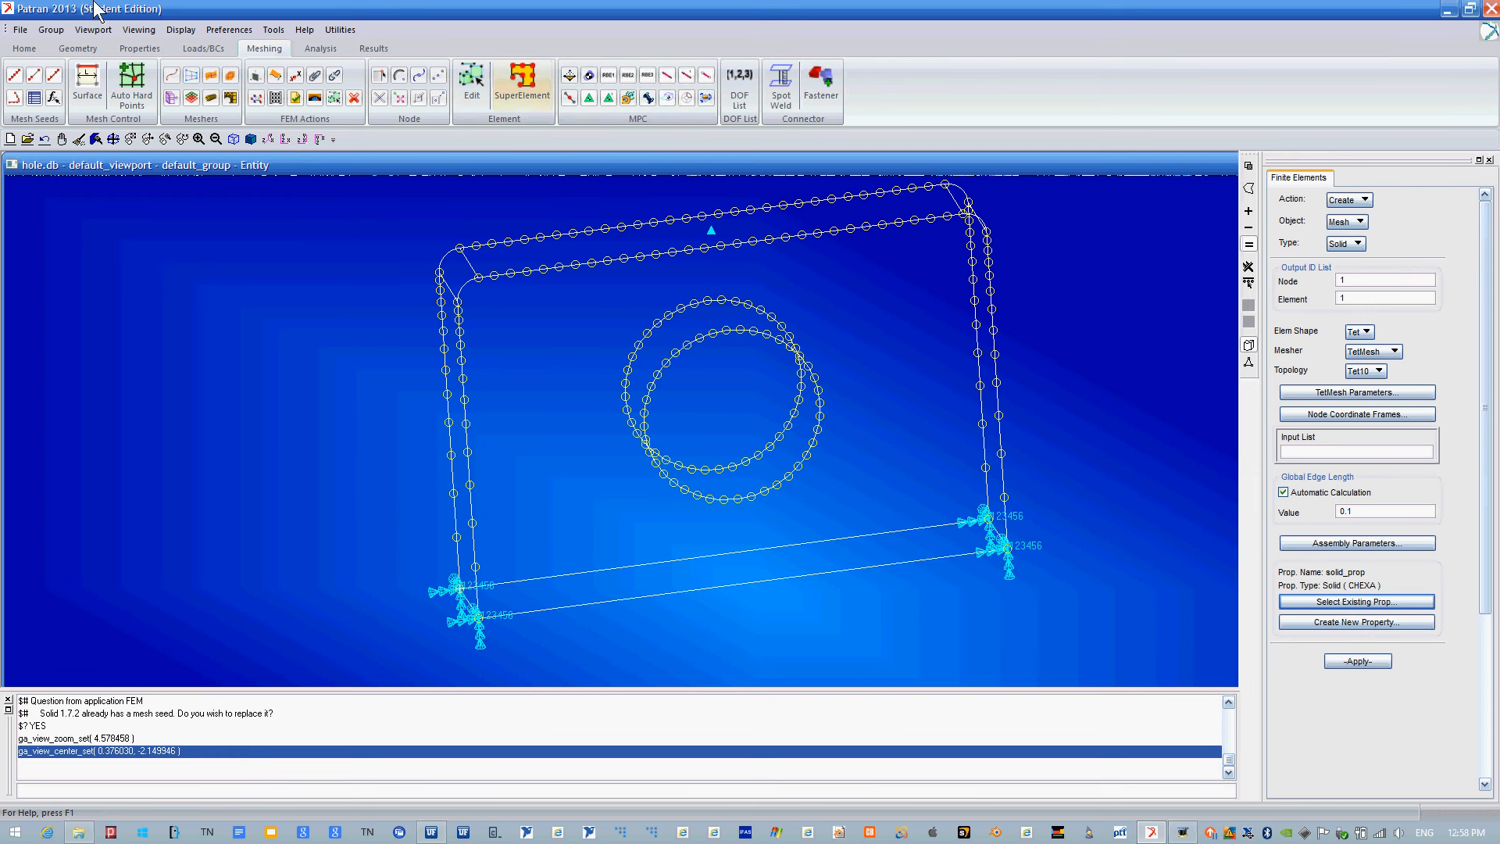
Define an isotropic material named mat2 with elastic modulus 2e6 and Poisson ratio 0.3.
click(77, 48)
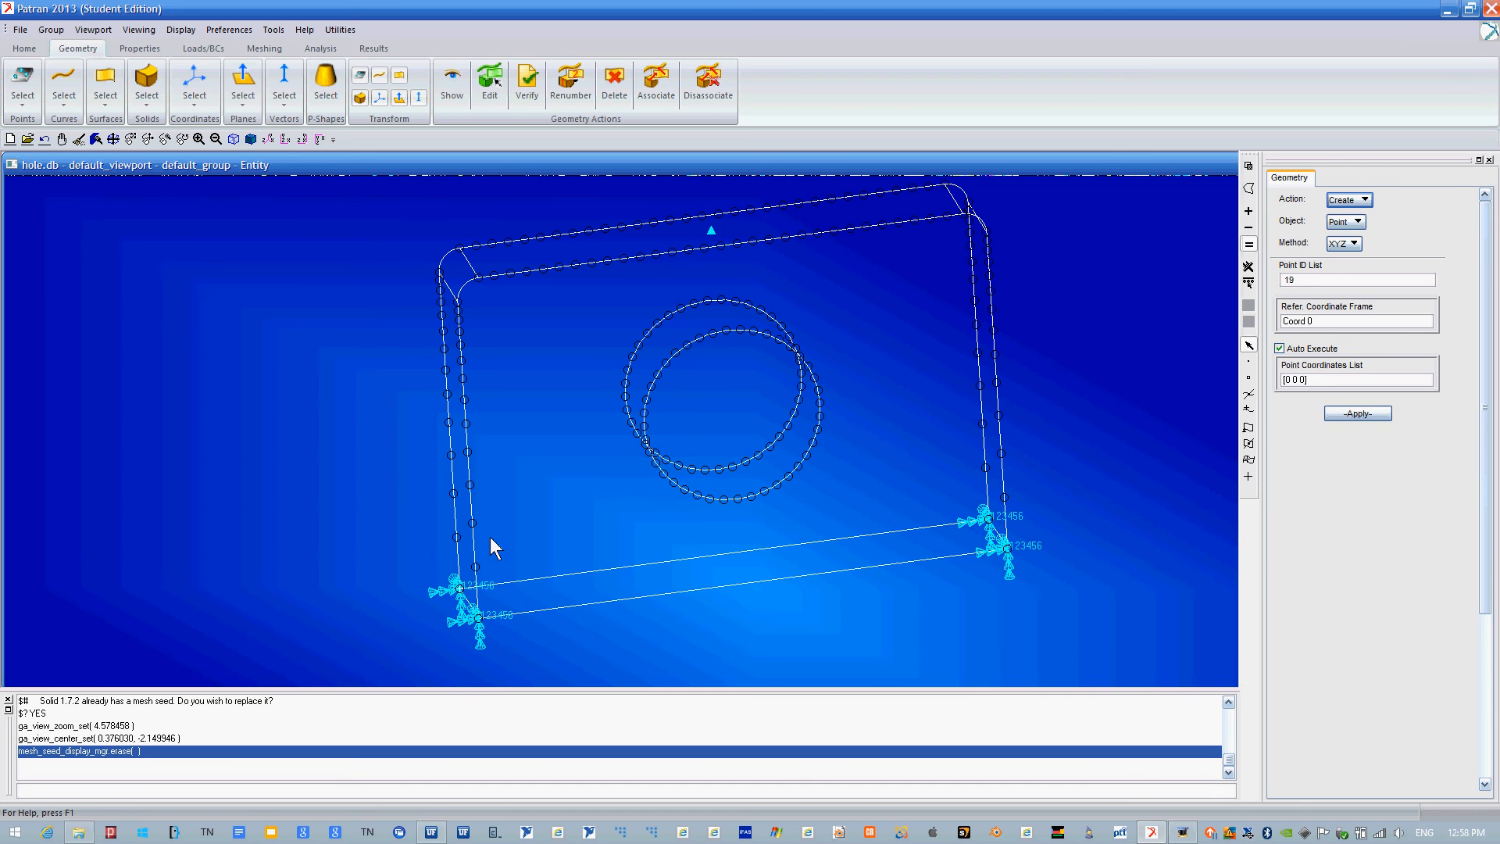
click(127, 47)
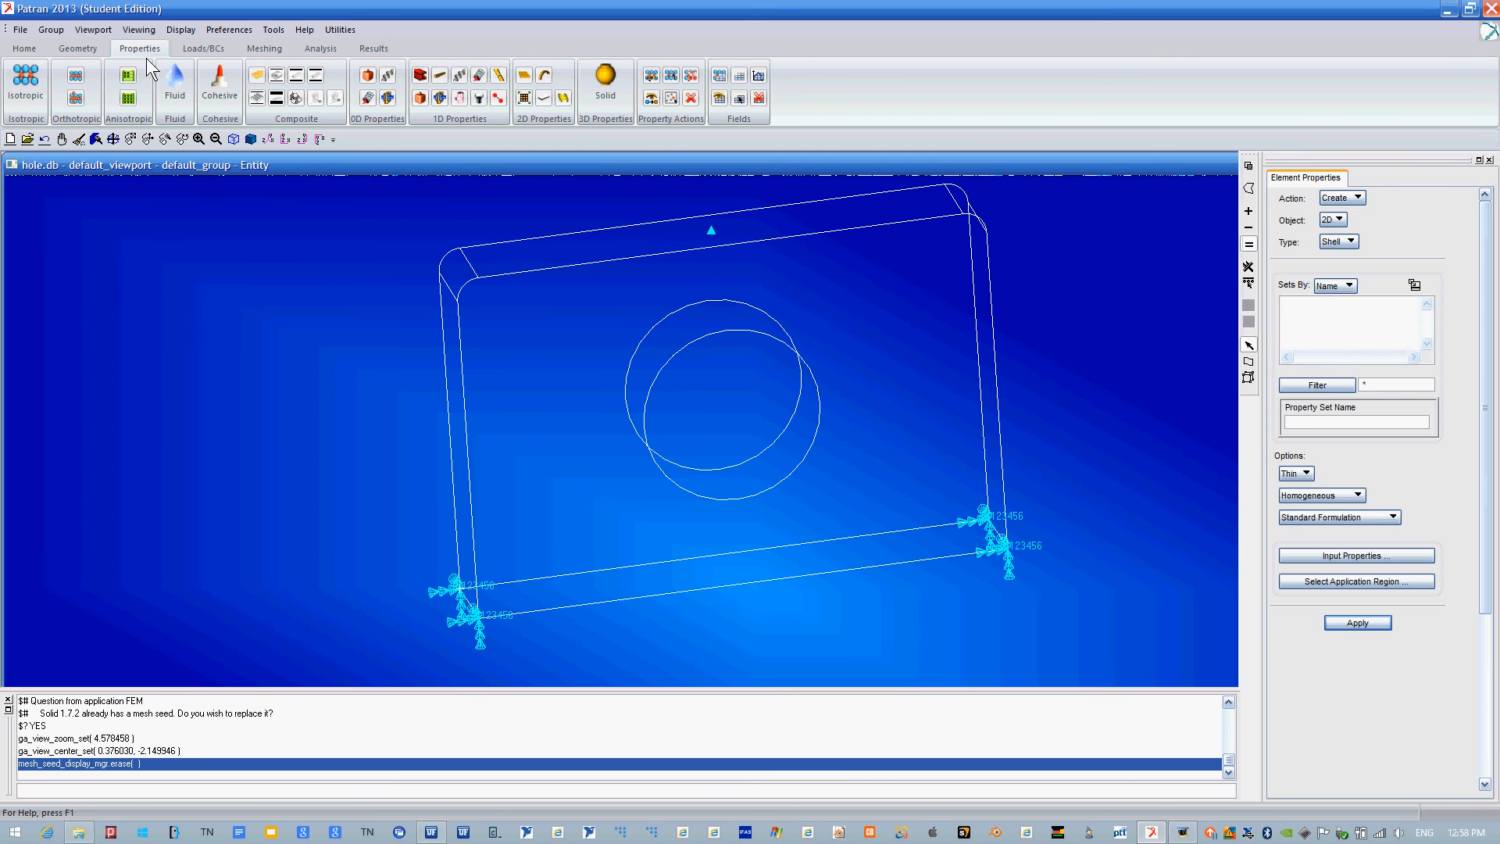
click(23, 74)
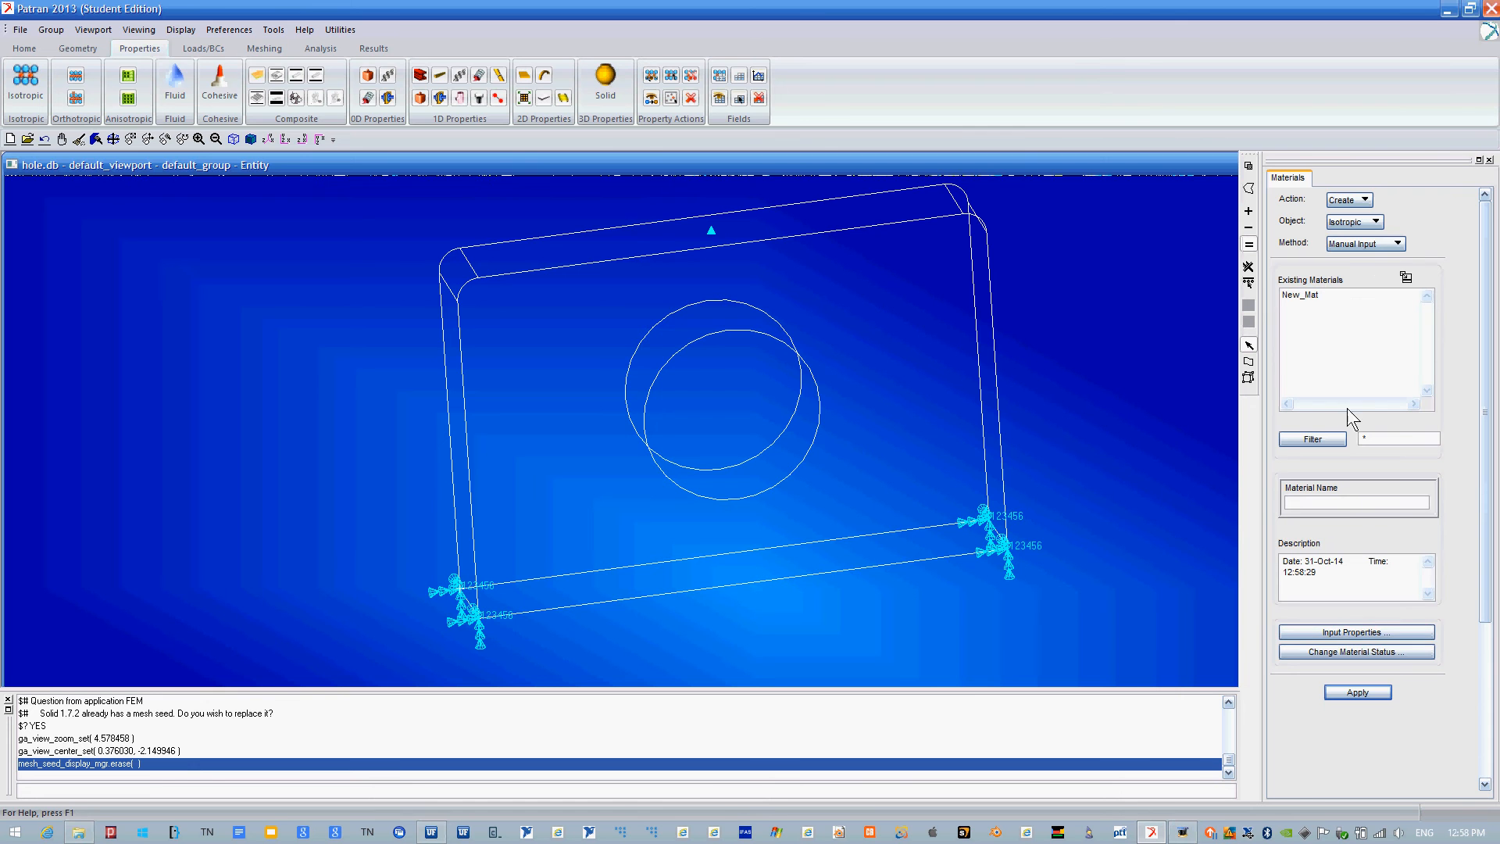
click(1380, 505)
text(mat2)
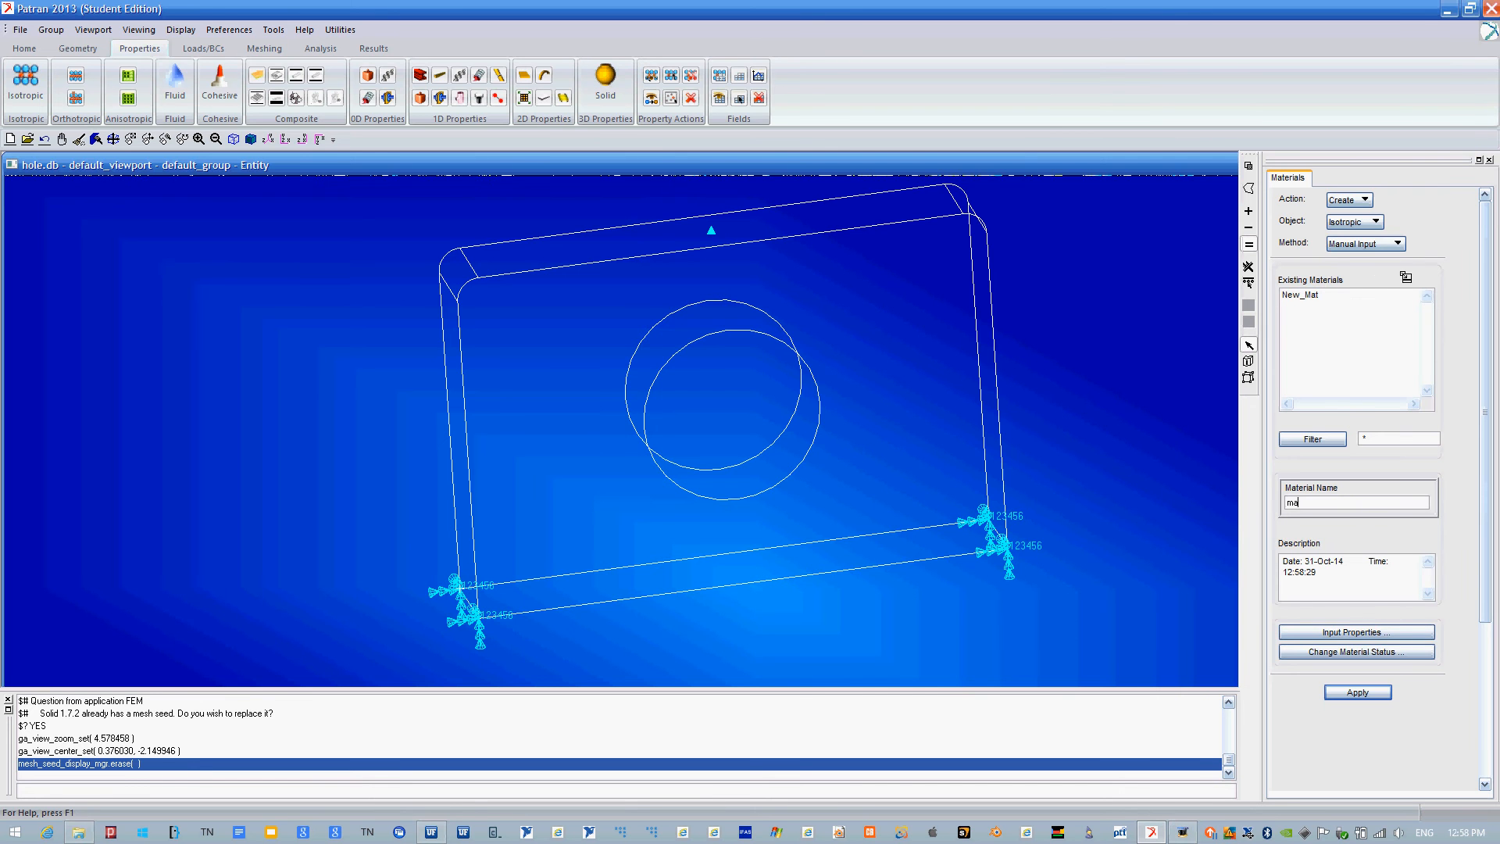
click(1375, 631)
click(1175, 157)
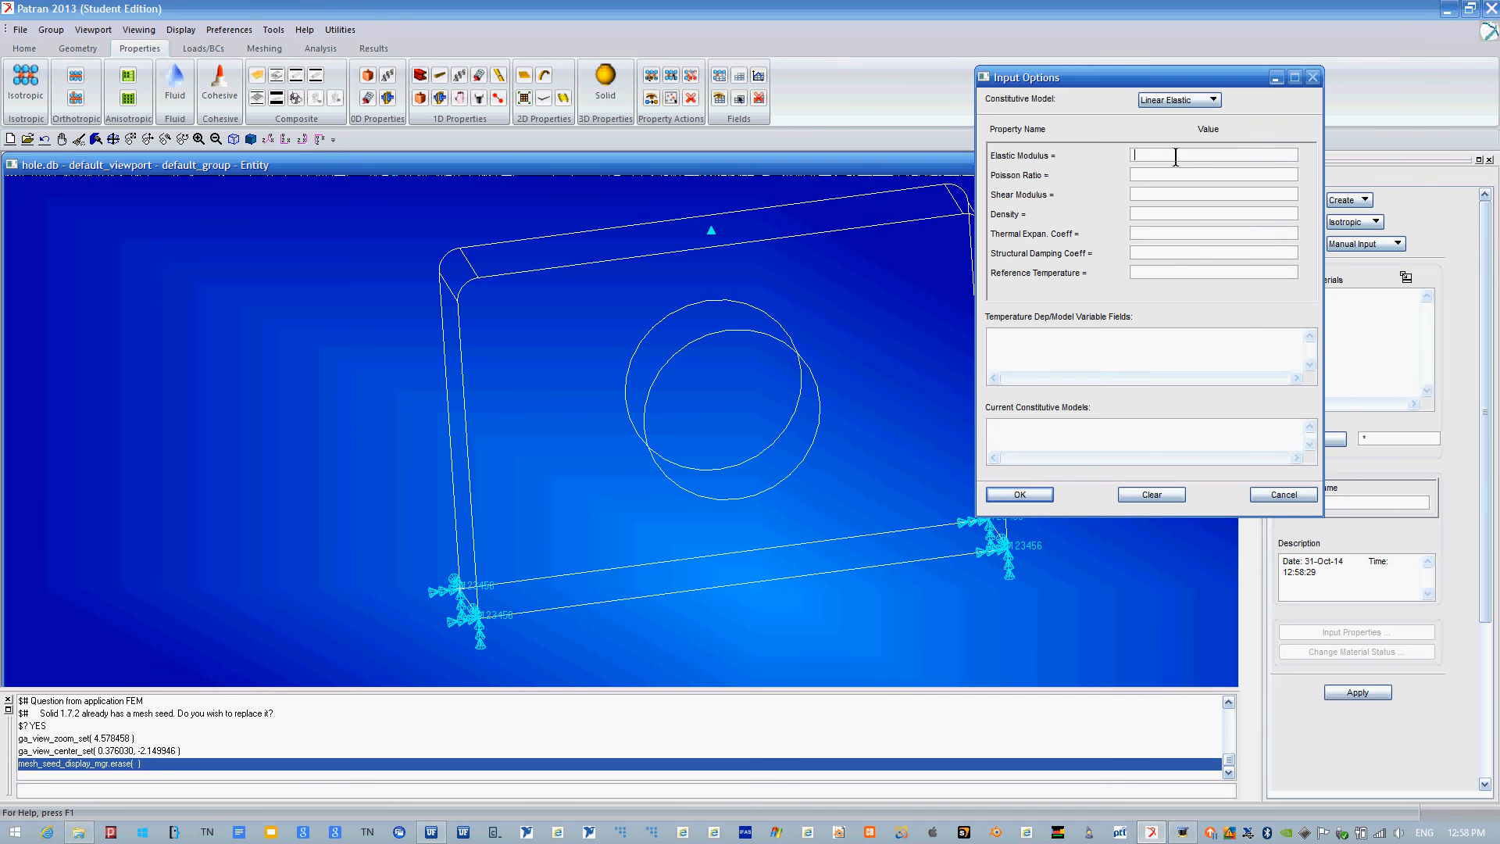
text(2e6)
click(1203, 174)
text(0.3)
click(1018, 494)
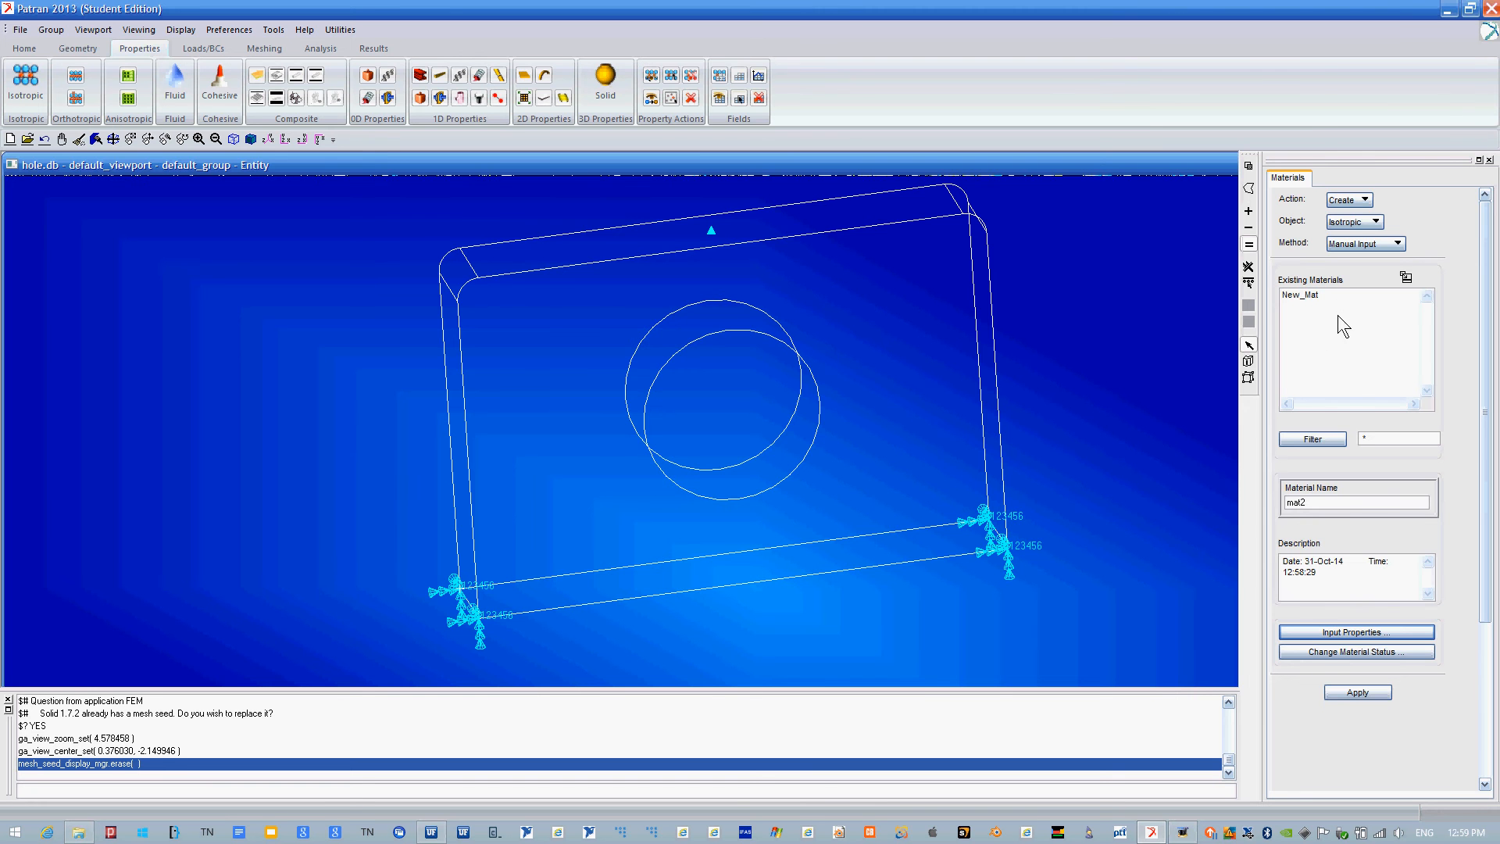
Check the constitutive model status and input properties of mat2 and create the material.
click(1327, 652)
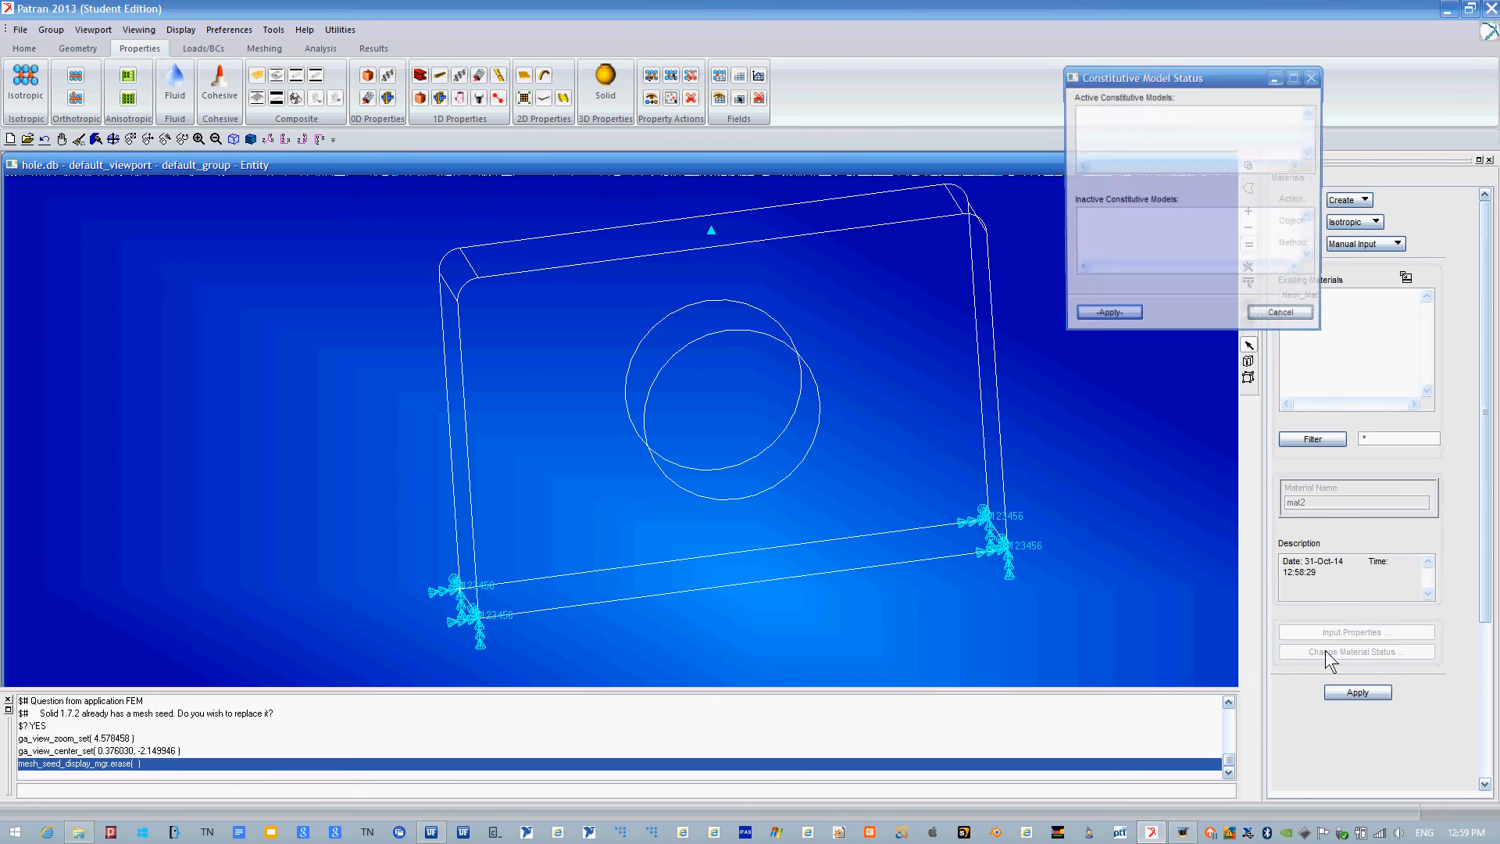
click(1280, 320)
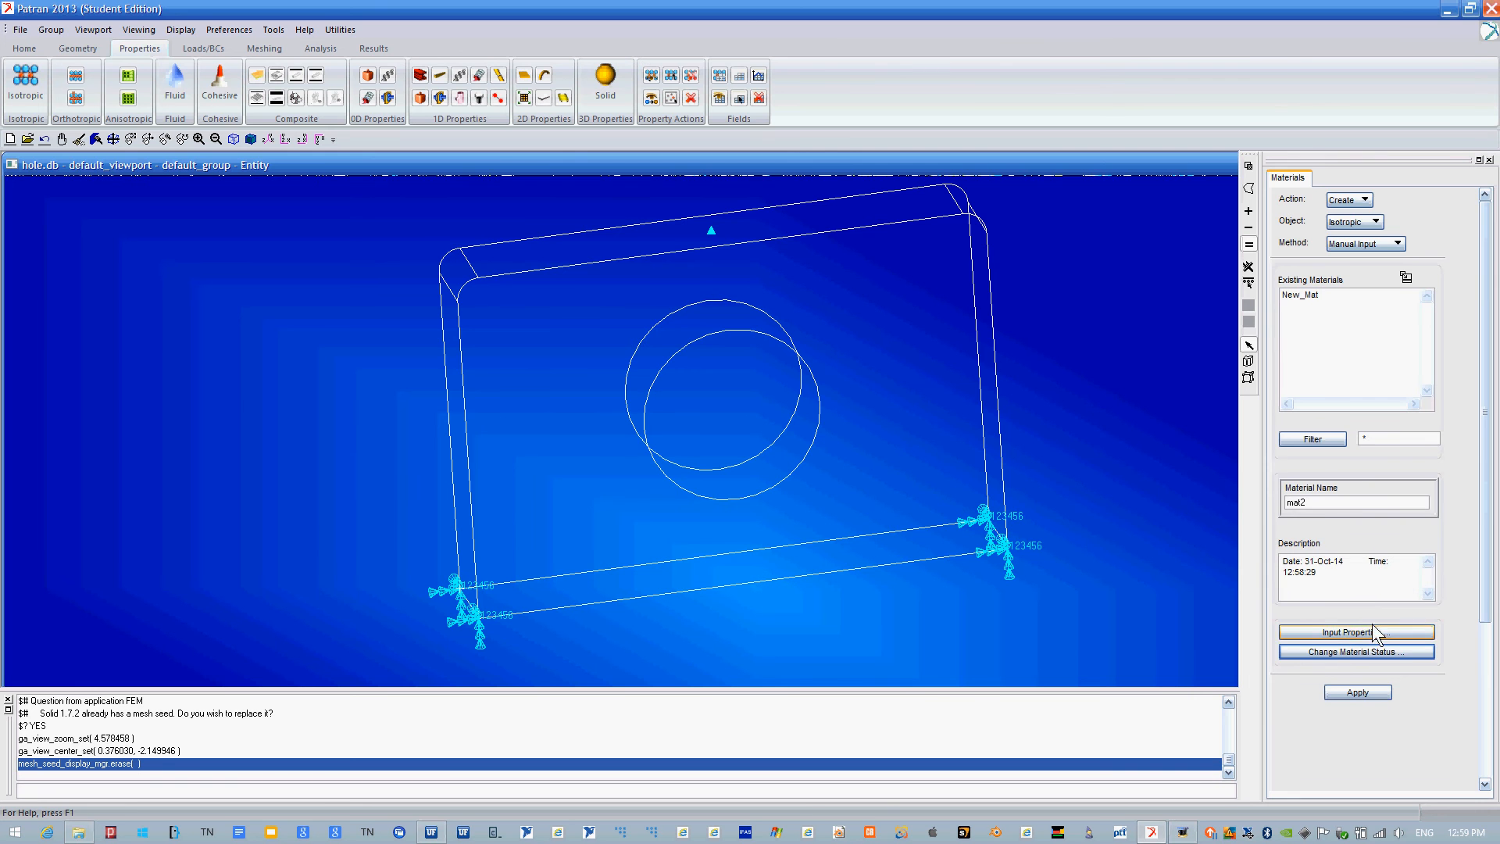
click(1357, 631)
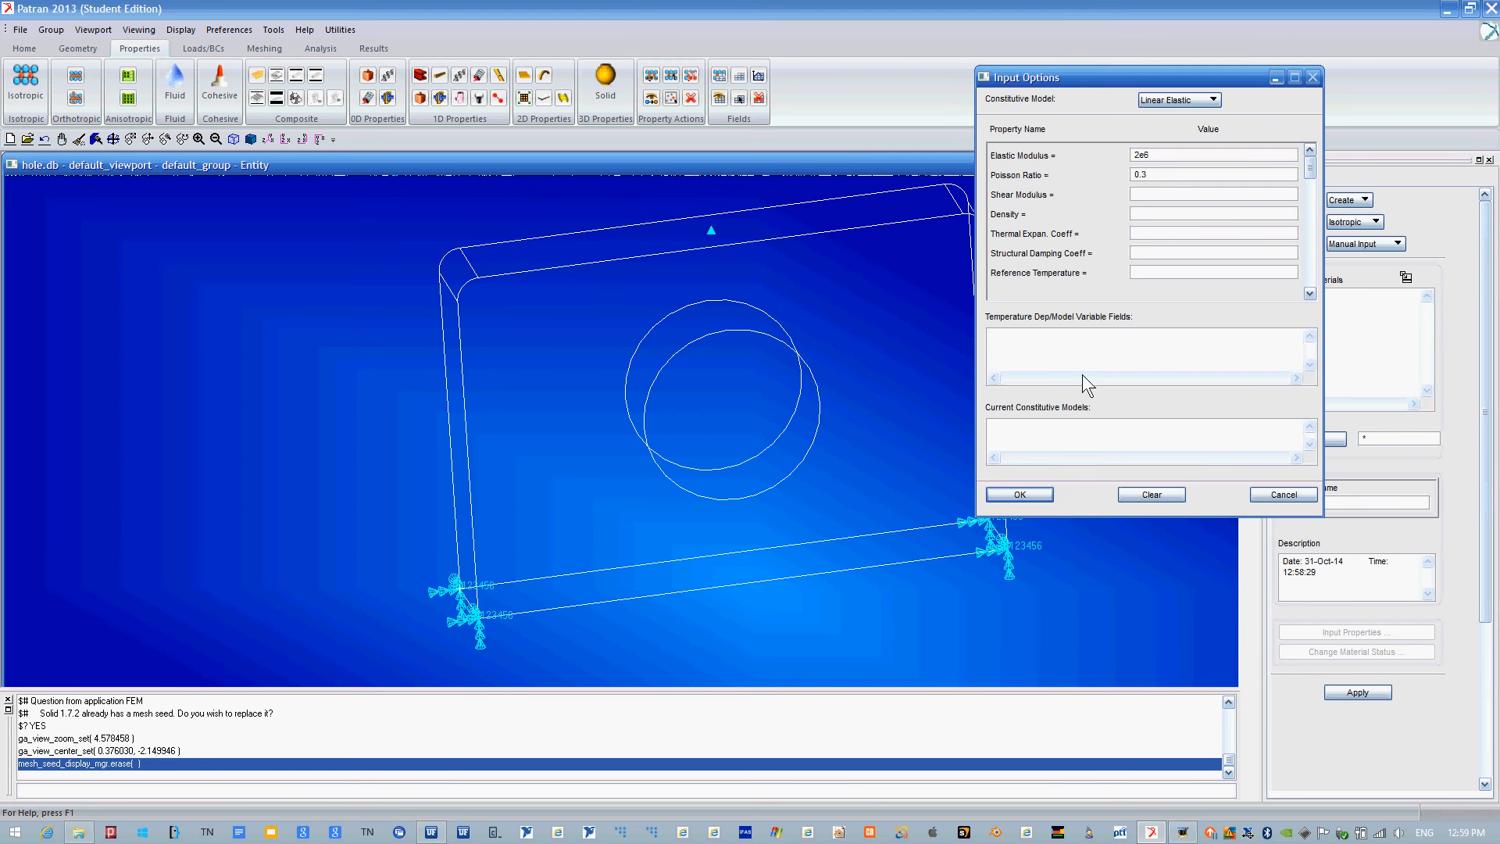
click(1030, 494)
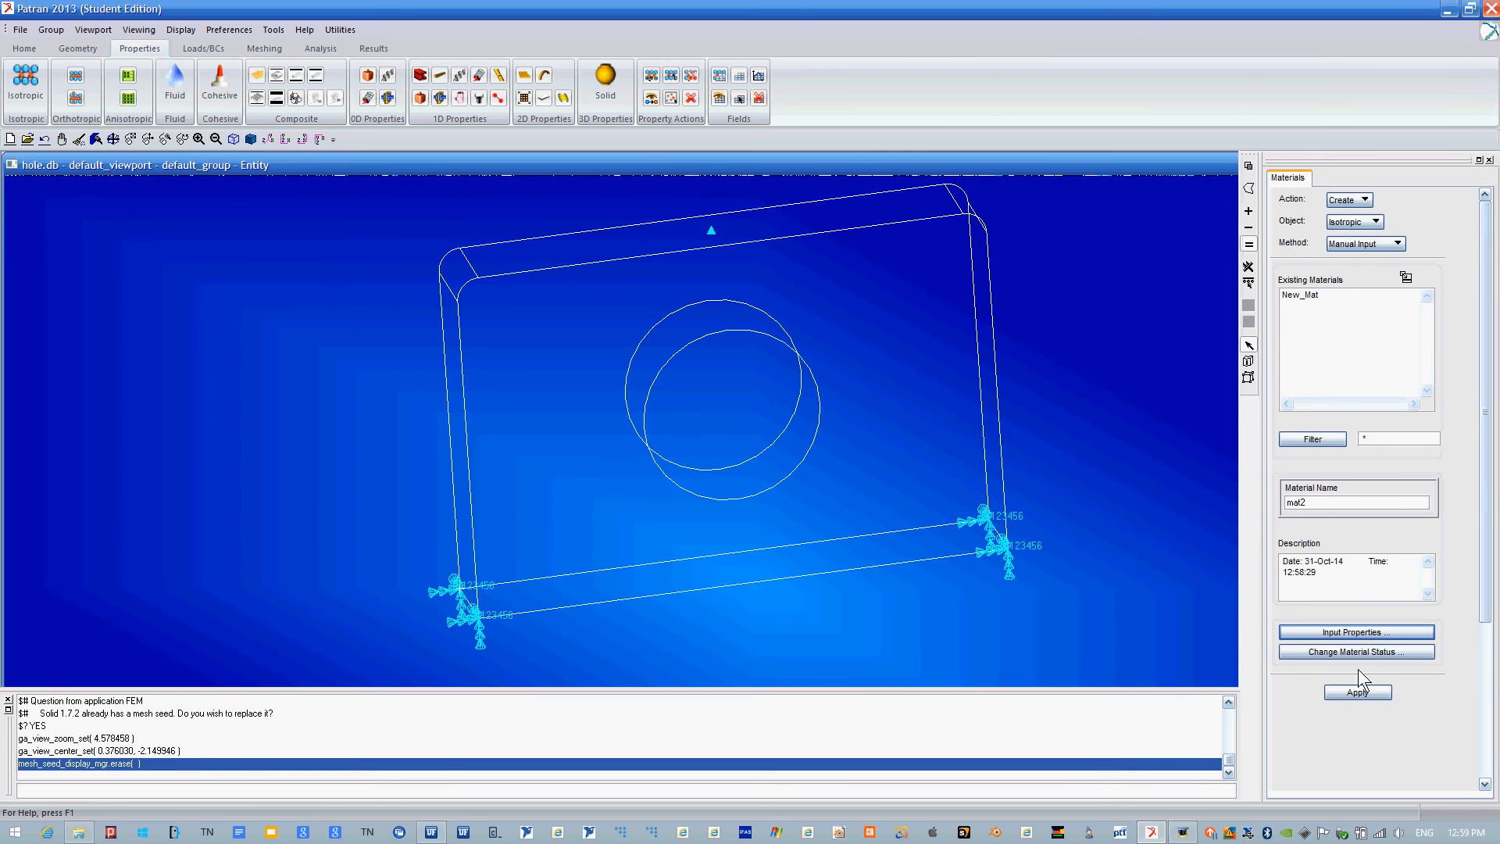
click(1358, 692)
double_click(1297, 296)
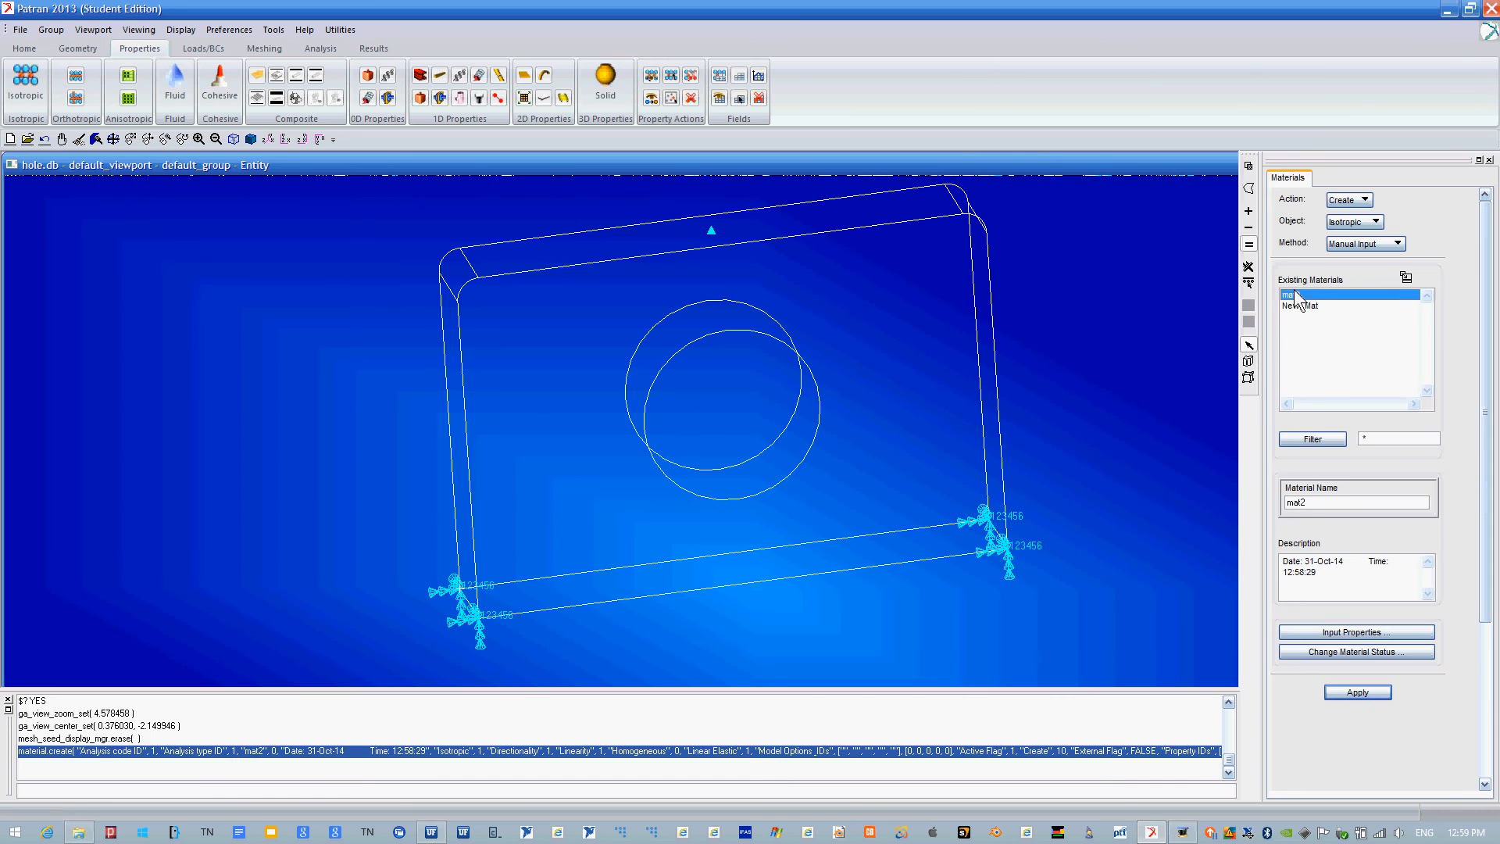
click(1016, 494)
Start a 3D solid element property set and assign mat2 as its material.
click(604, 78)
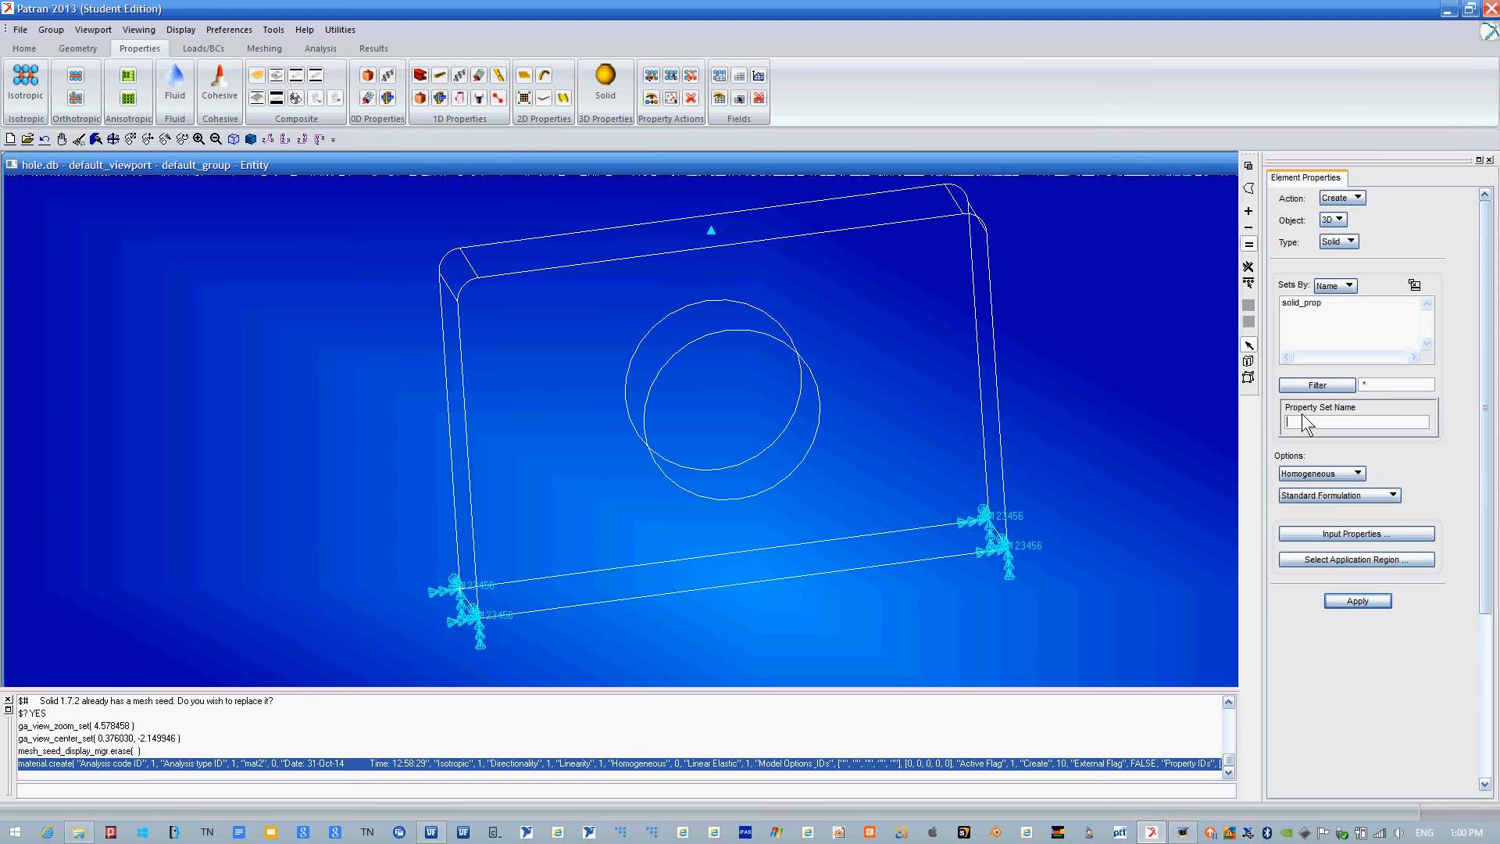
click(1297, 534)
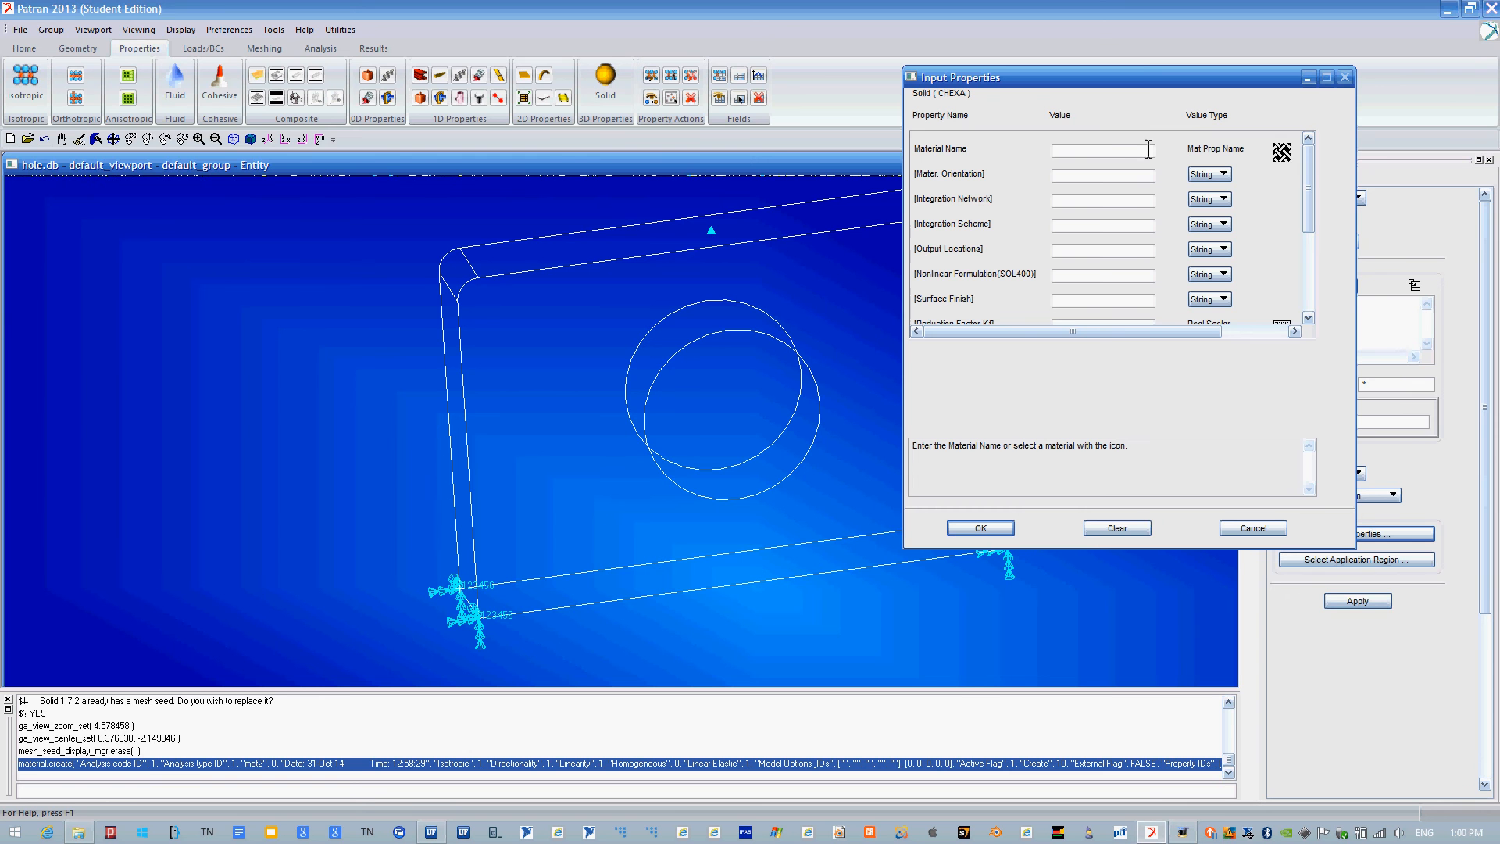
click(1282, 154)
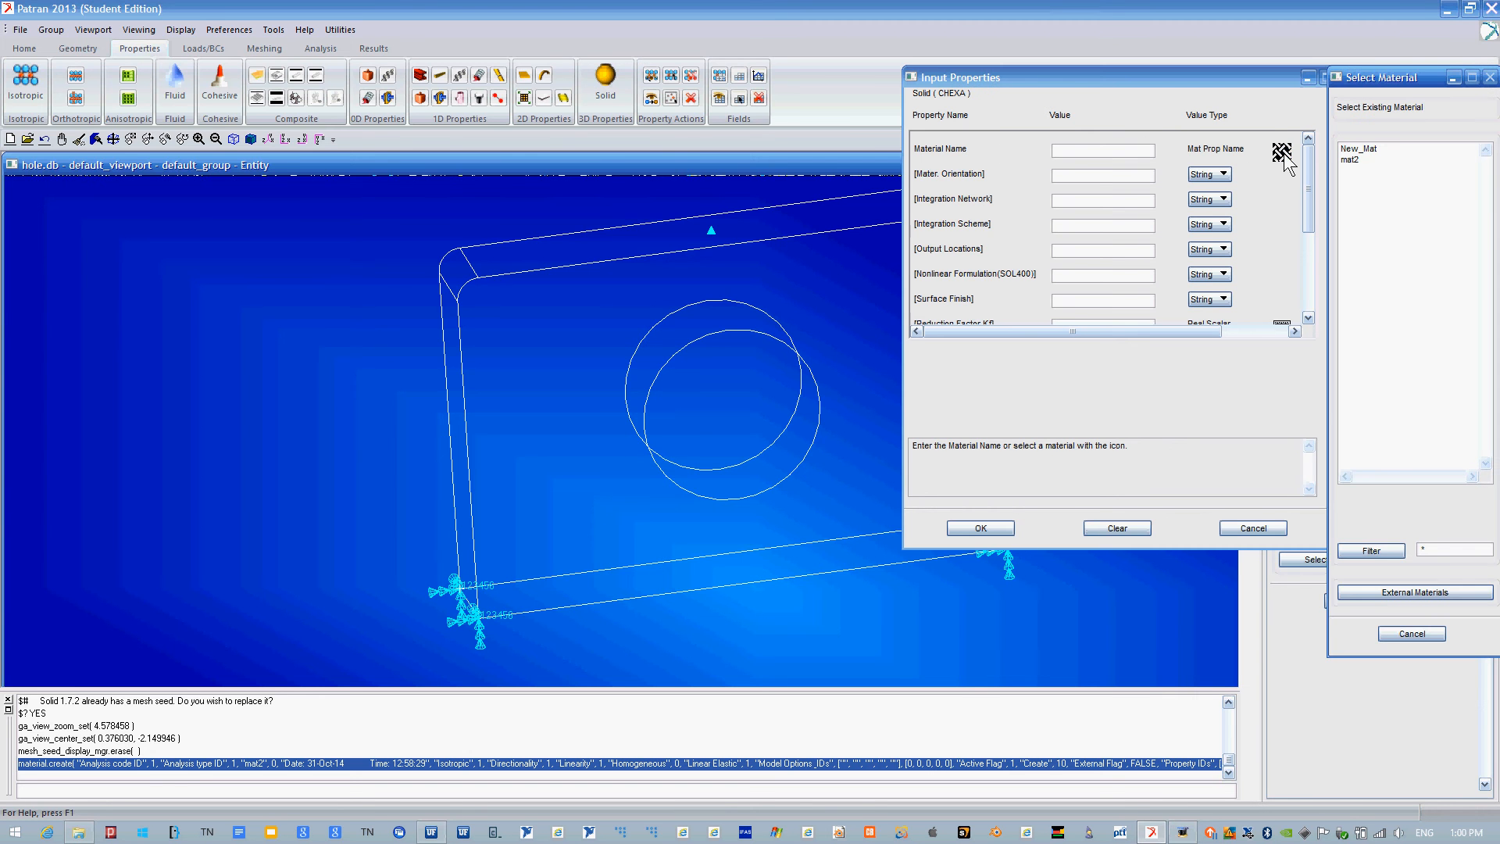
click(1351, 161)
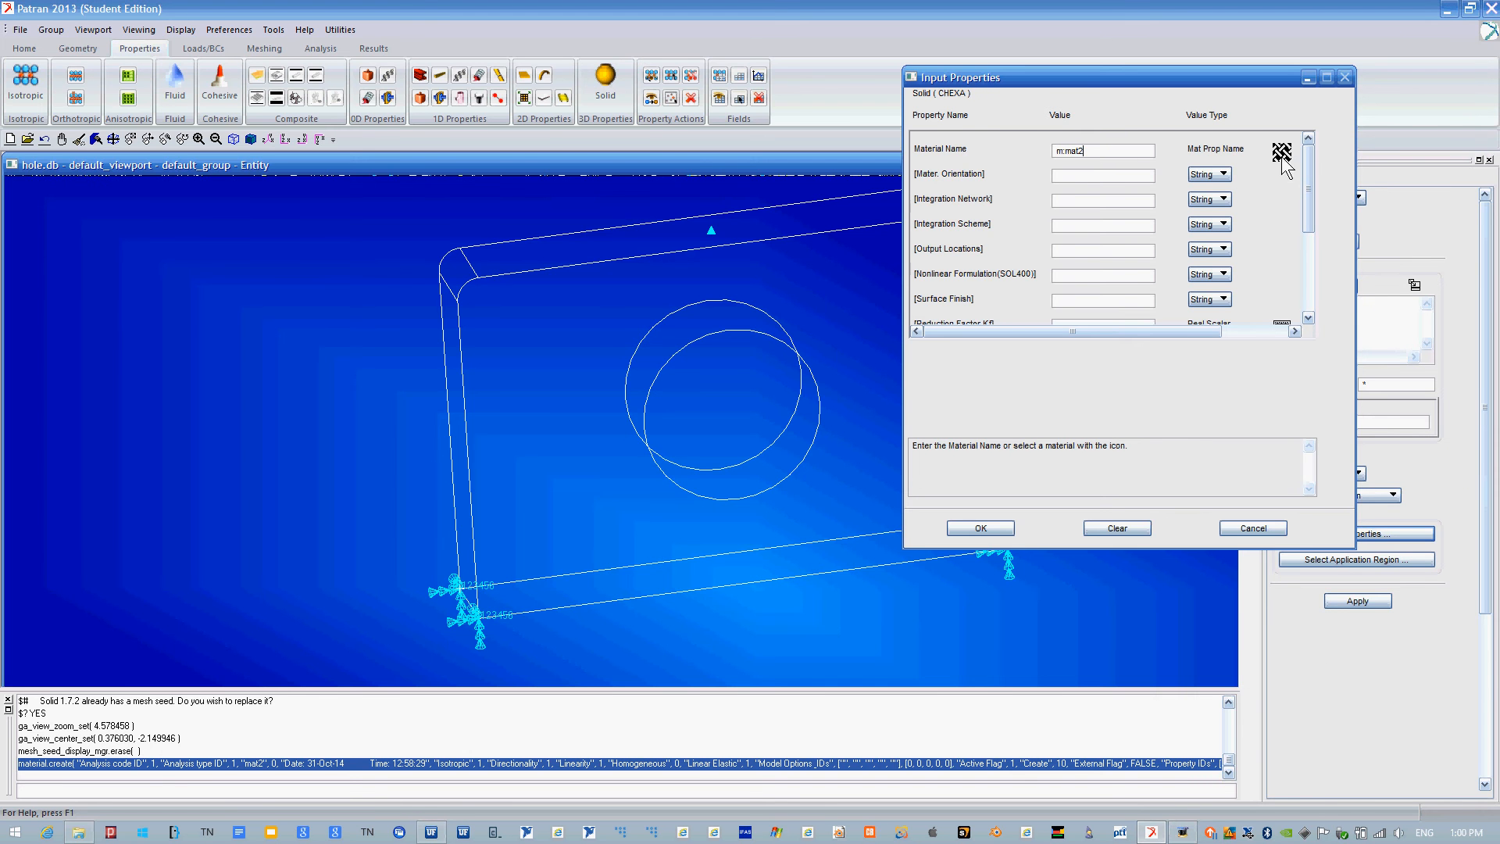
click(991, 529)
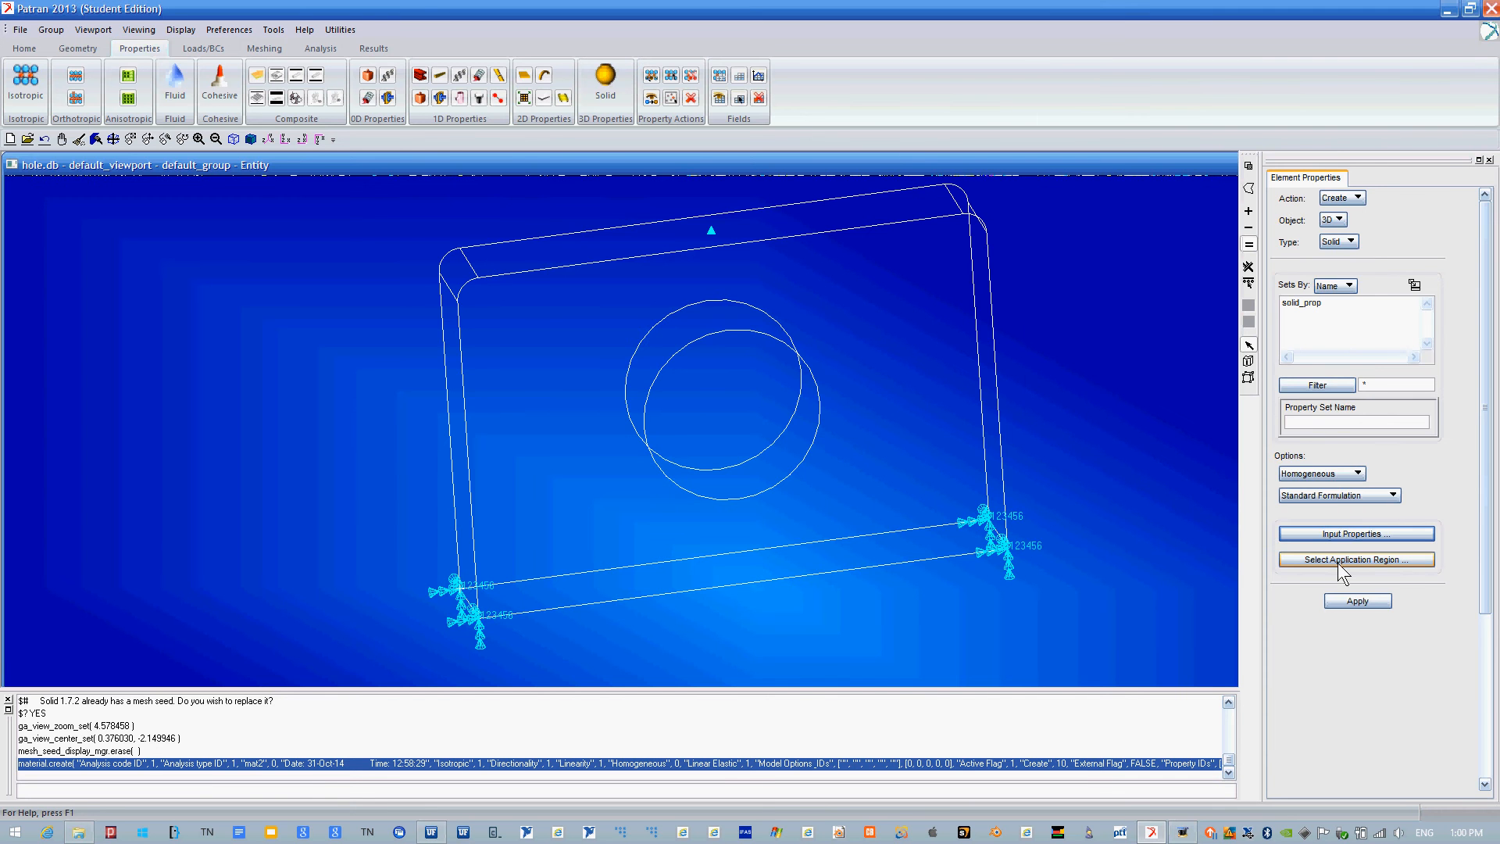
Add Solid 1 to the application region of the new element property set.
click(1341, 561)
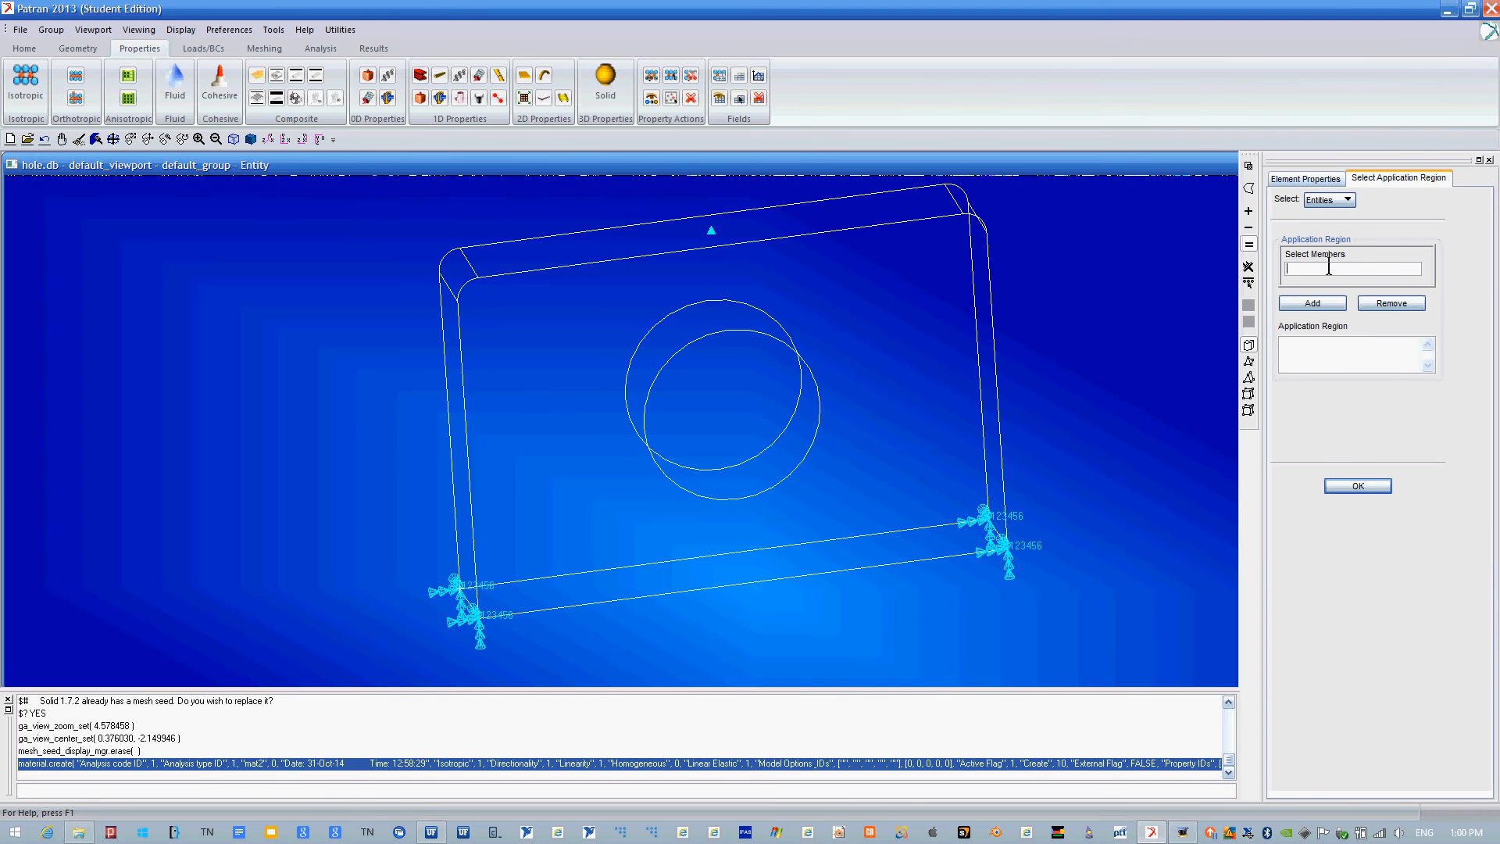
click(903, 284)
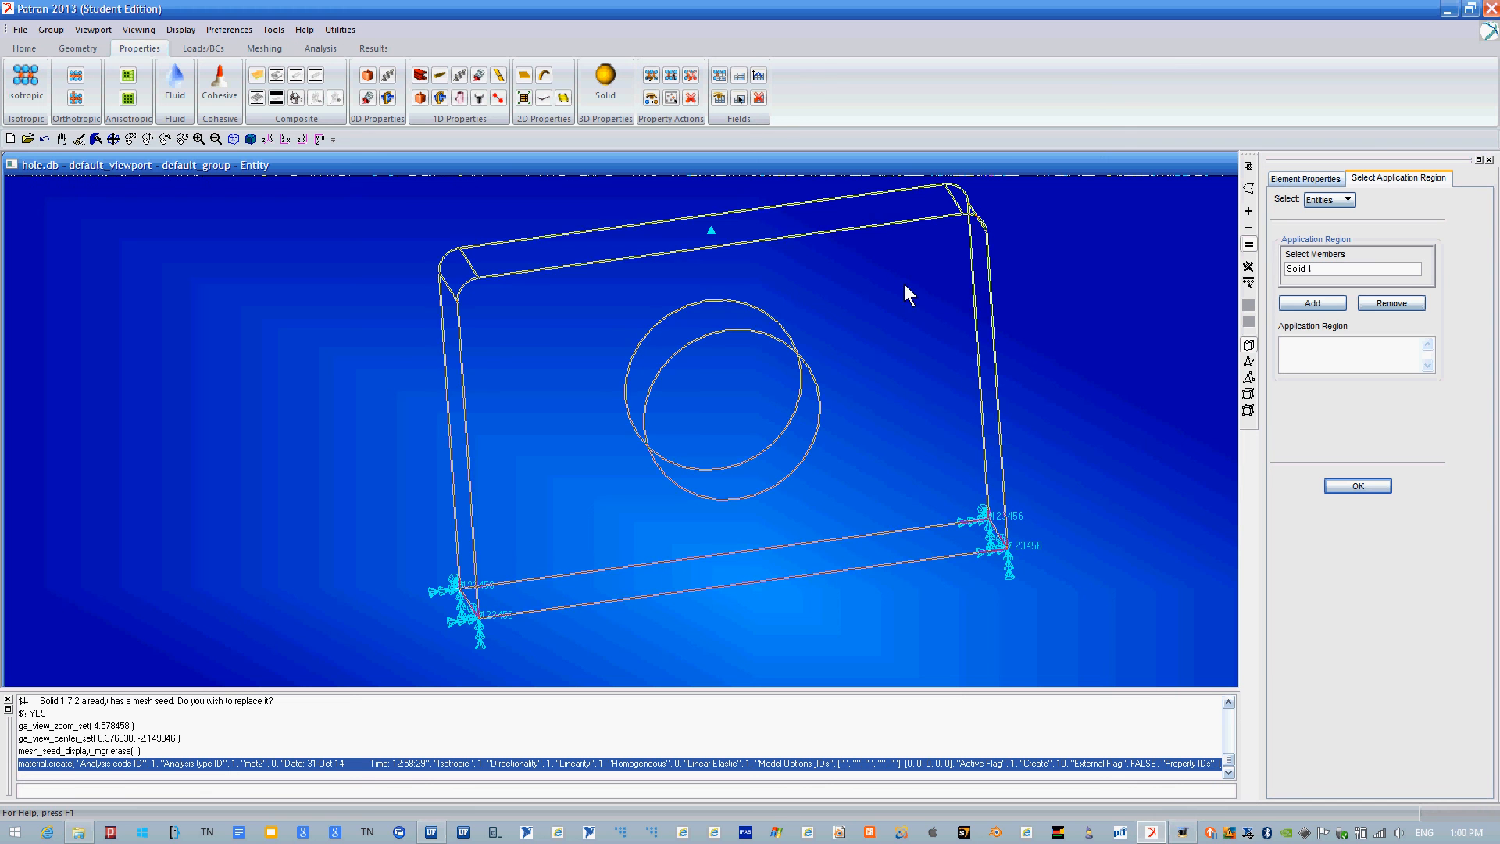
click(1303, 303)
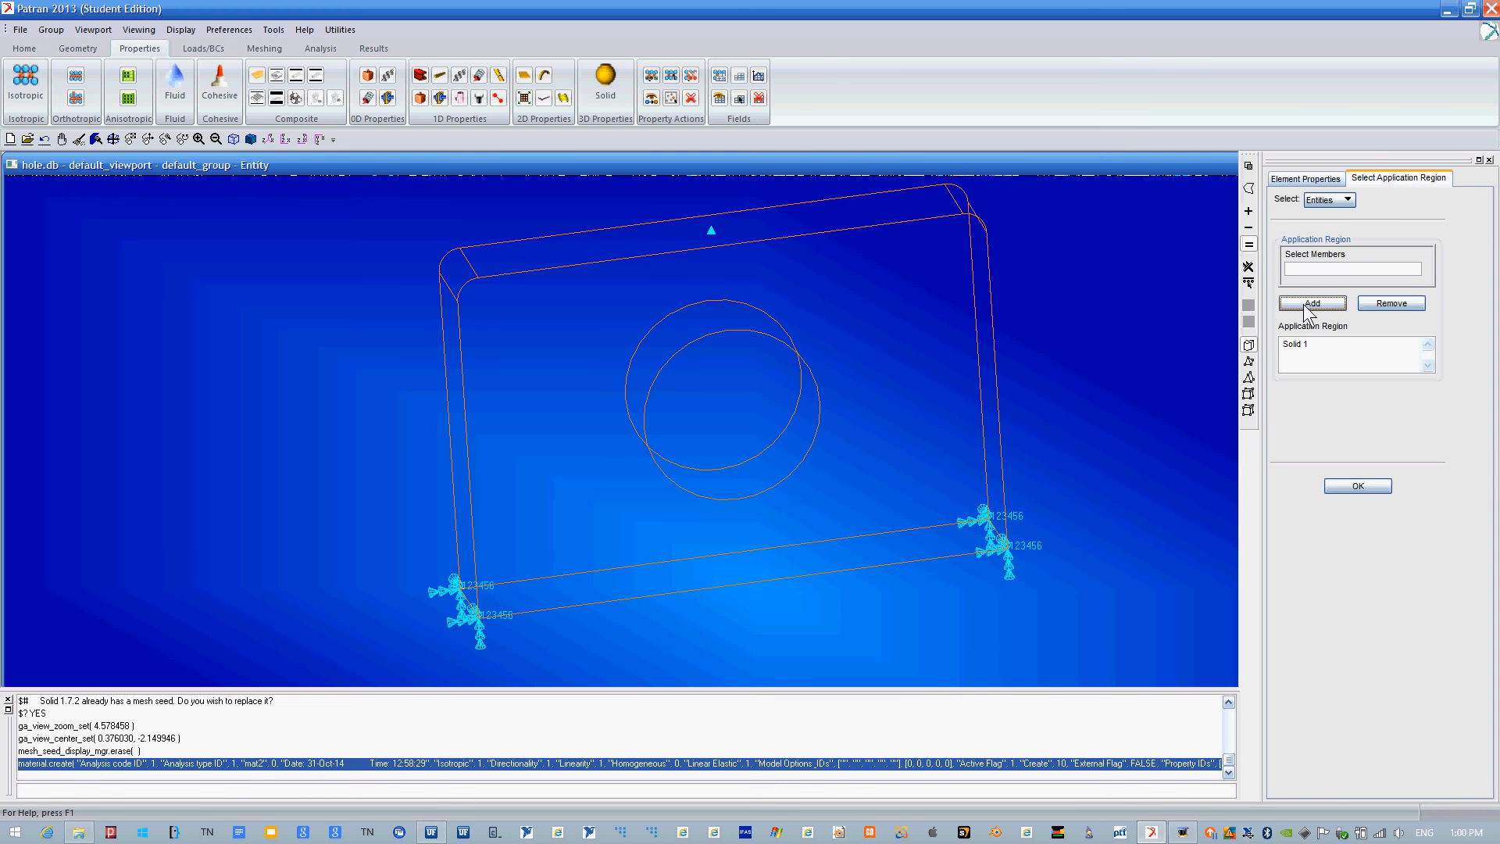
click(1360, 486)
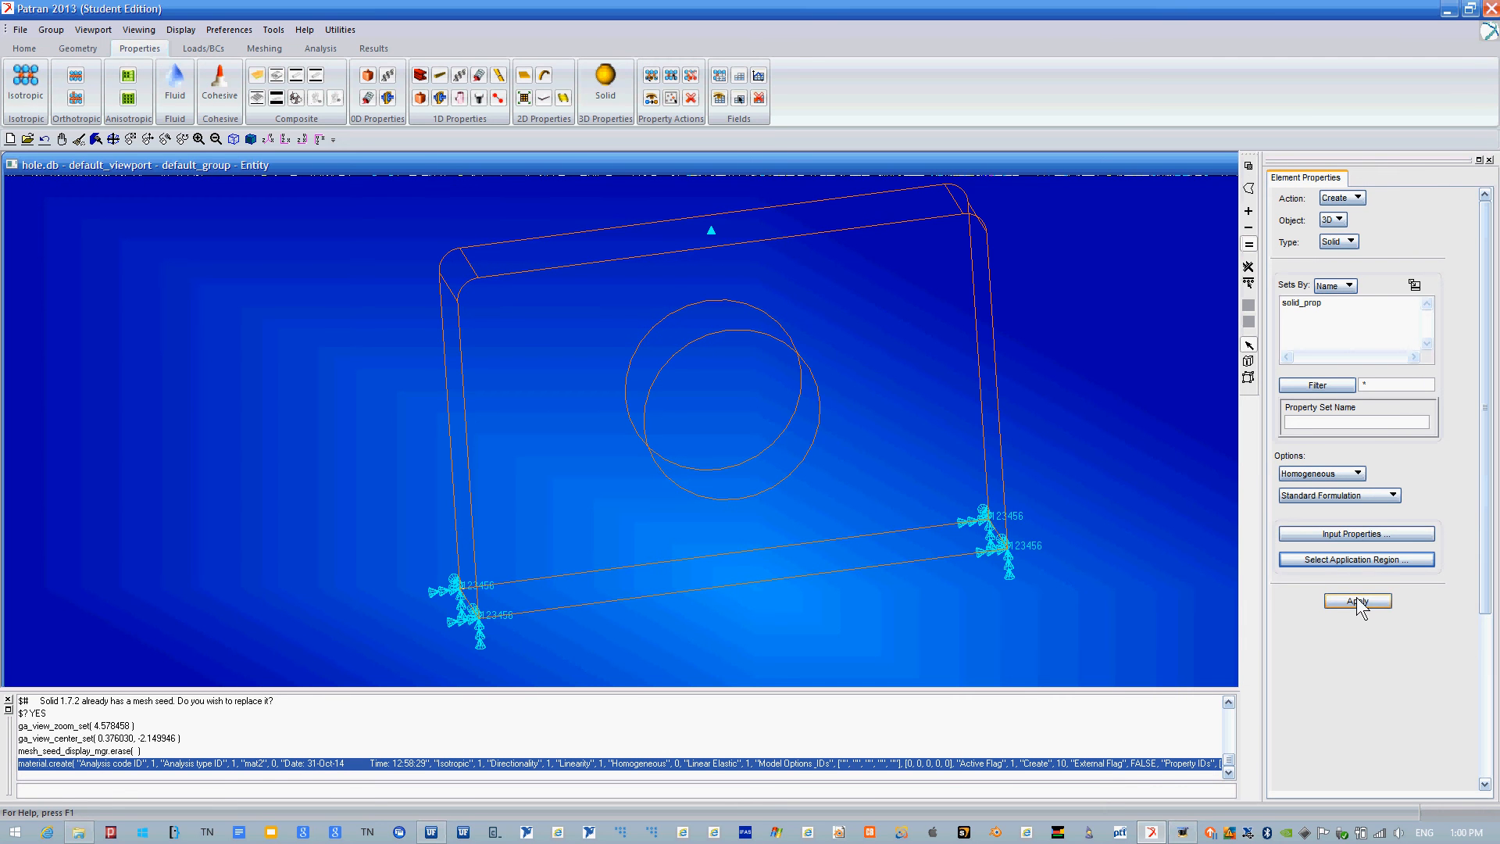
Create the property set as prop2 without overwriting Solid 1's existing association, and review its input properties.
click(1351, 421)
text(prop2)
click(1358, 602)
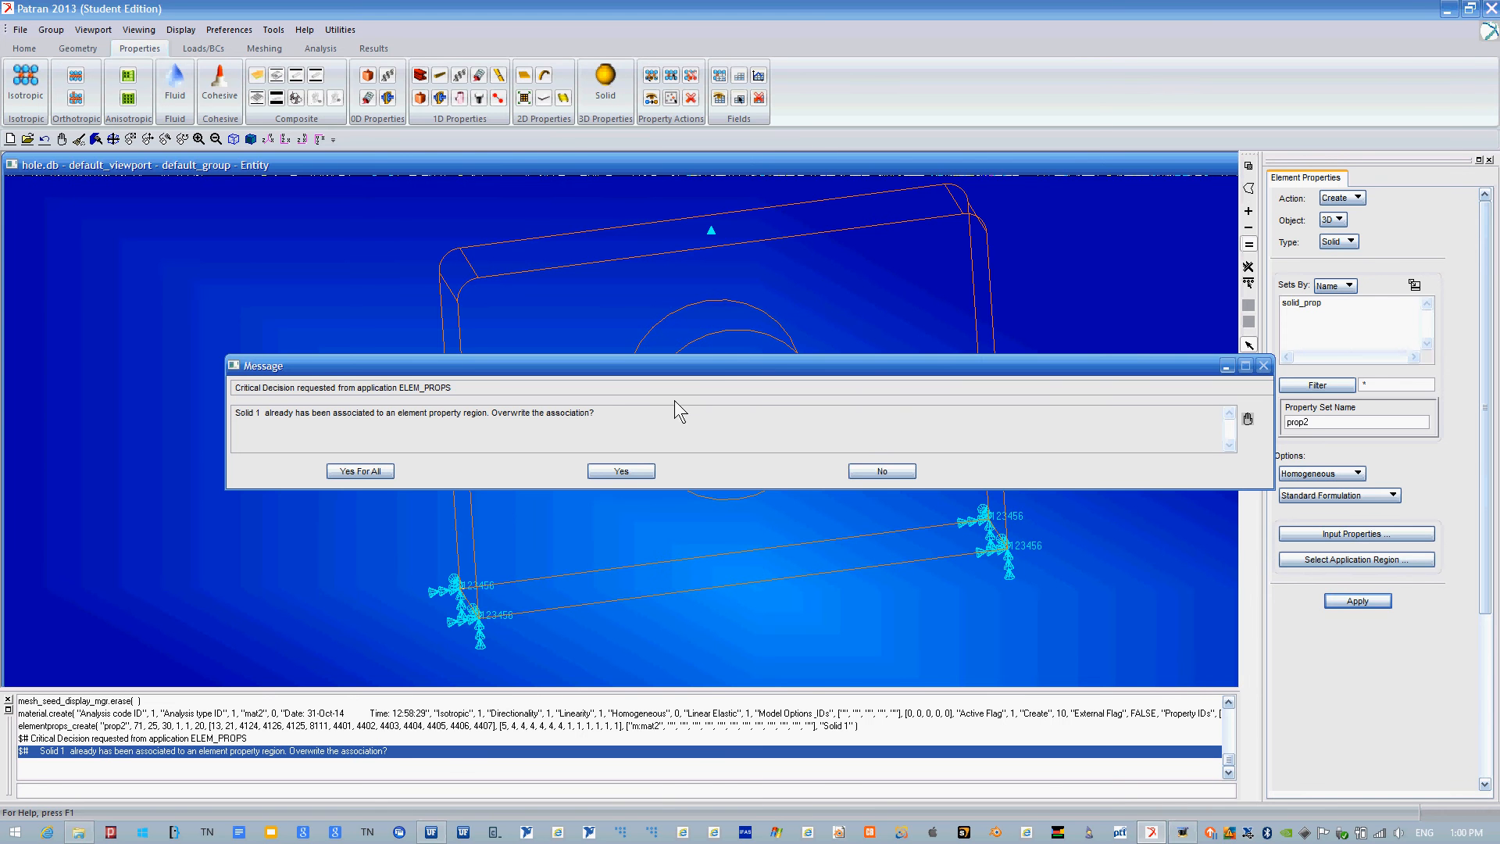
click(881, 472)
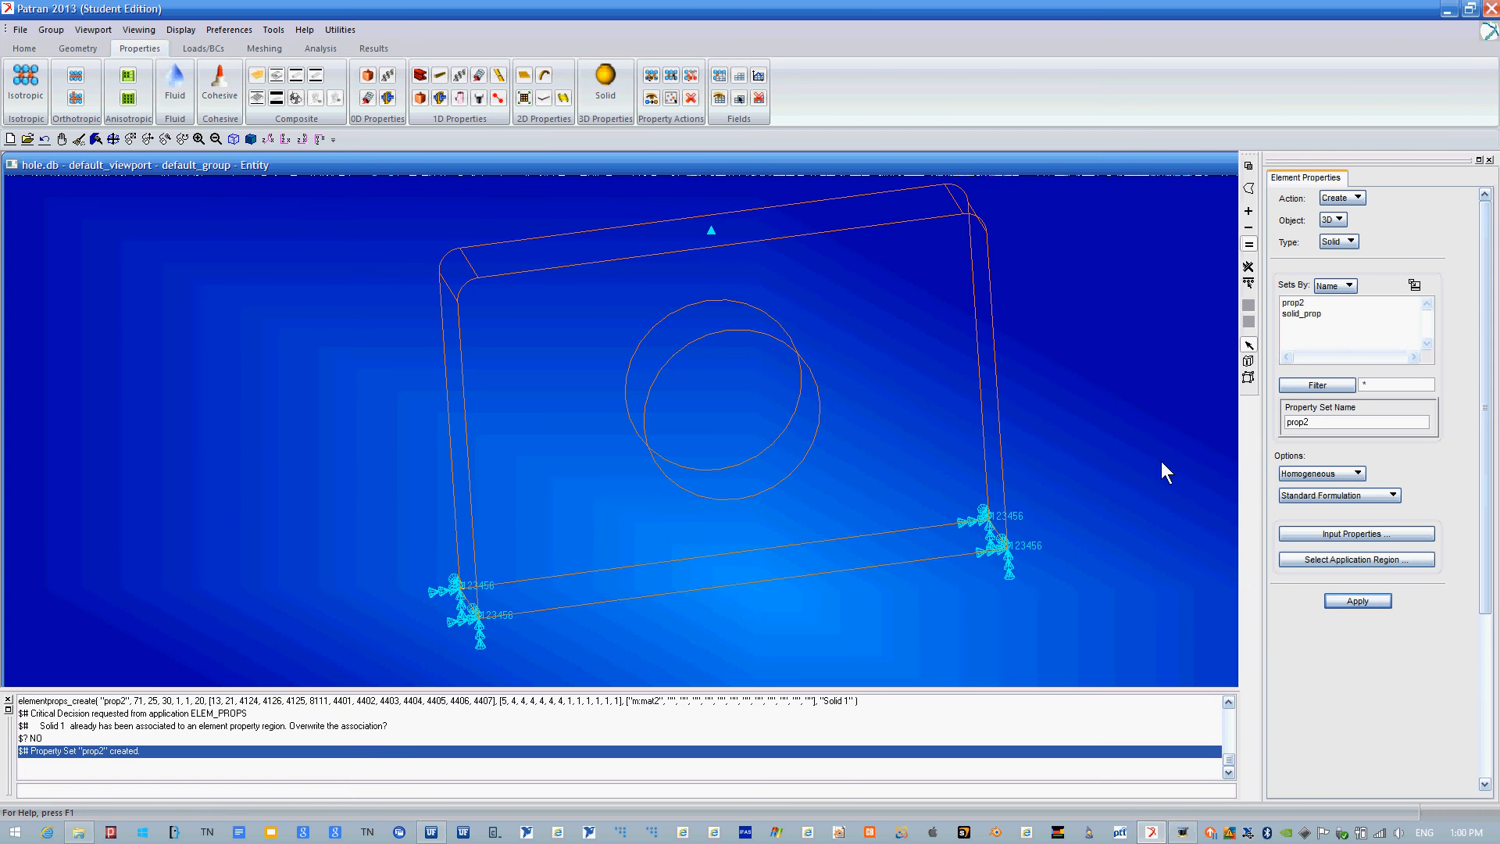
double_click(1305, 304)
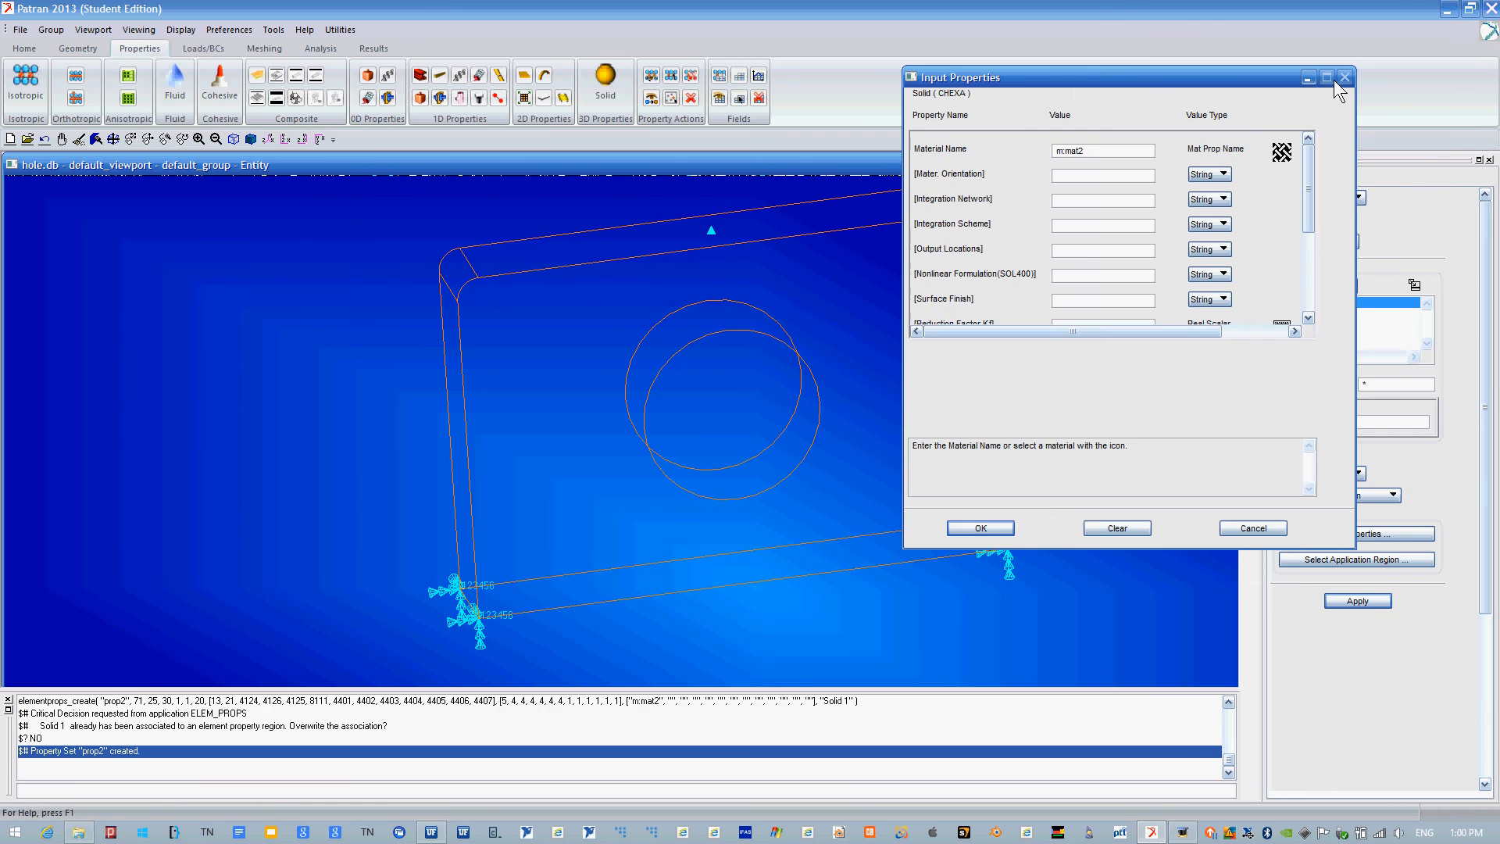
click(983, 528)
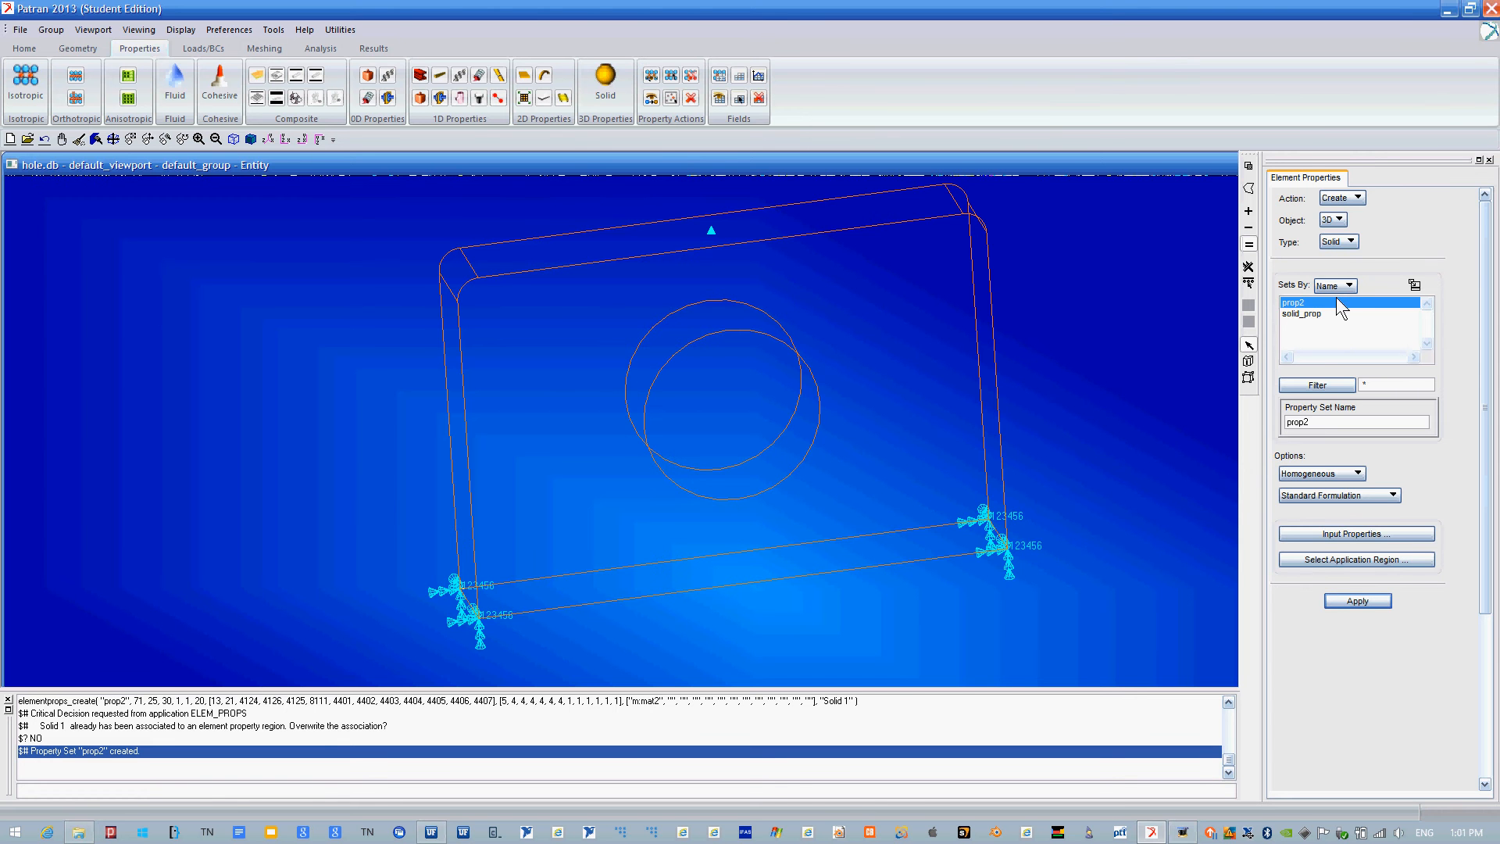
Try to delete the property set prop2 from the 3D element property sets.
click(1352, 201)
click(1380, 248)
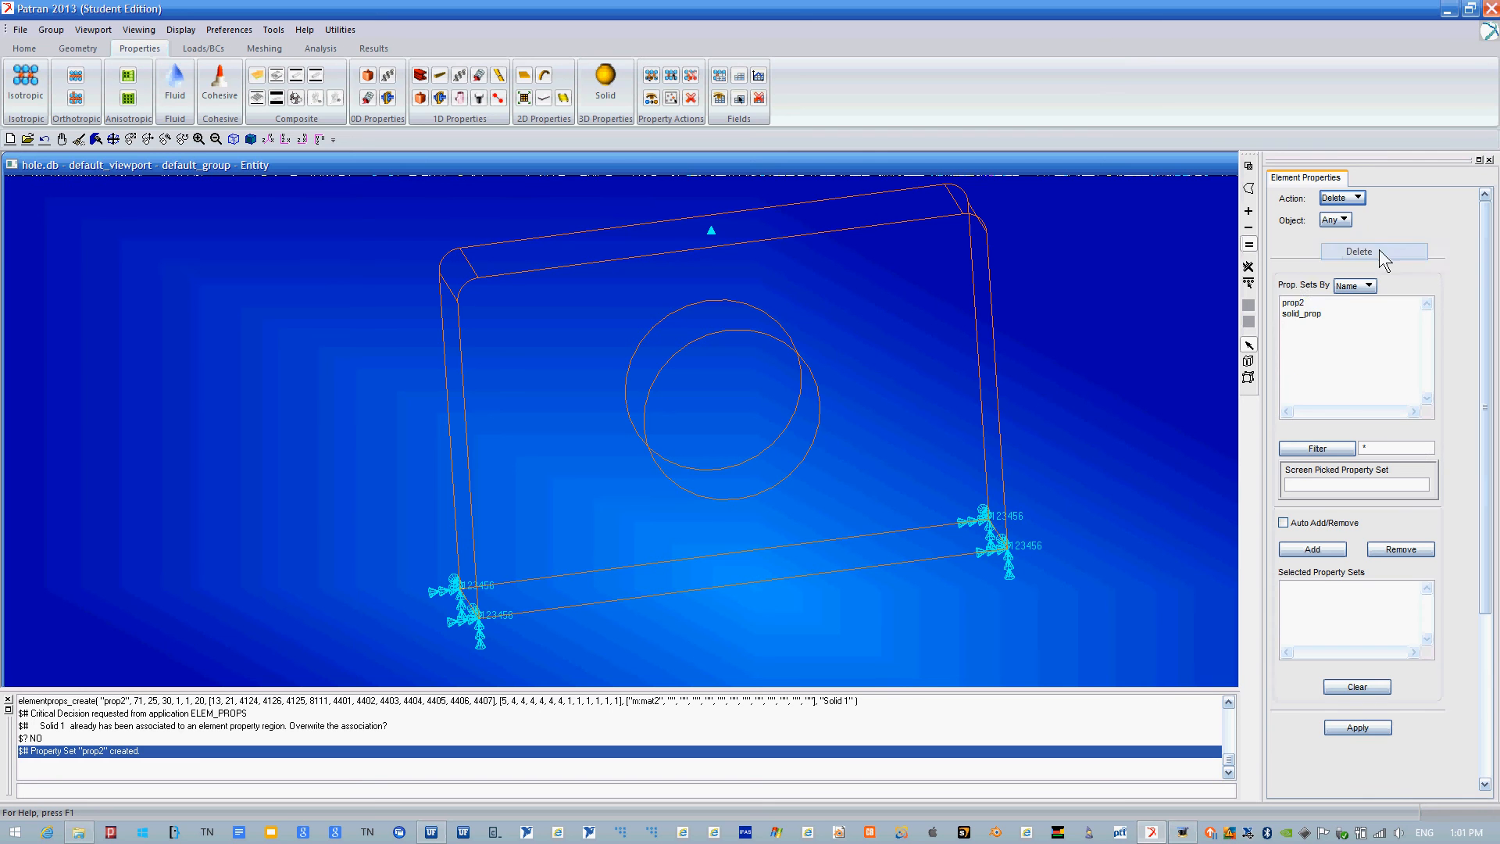
click(1298, 303)
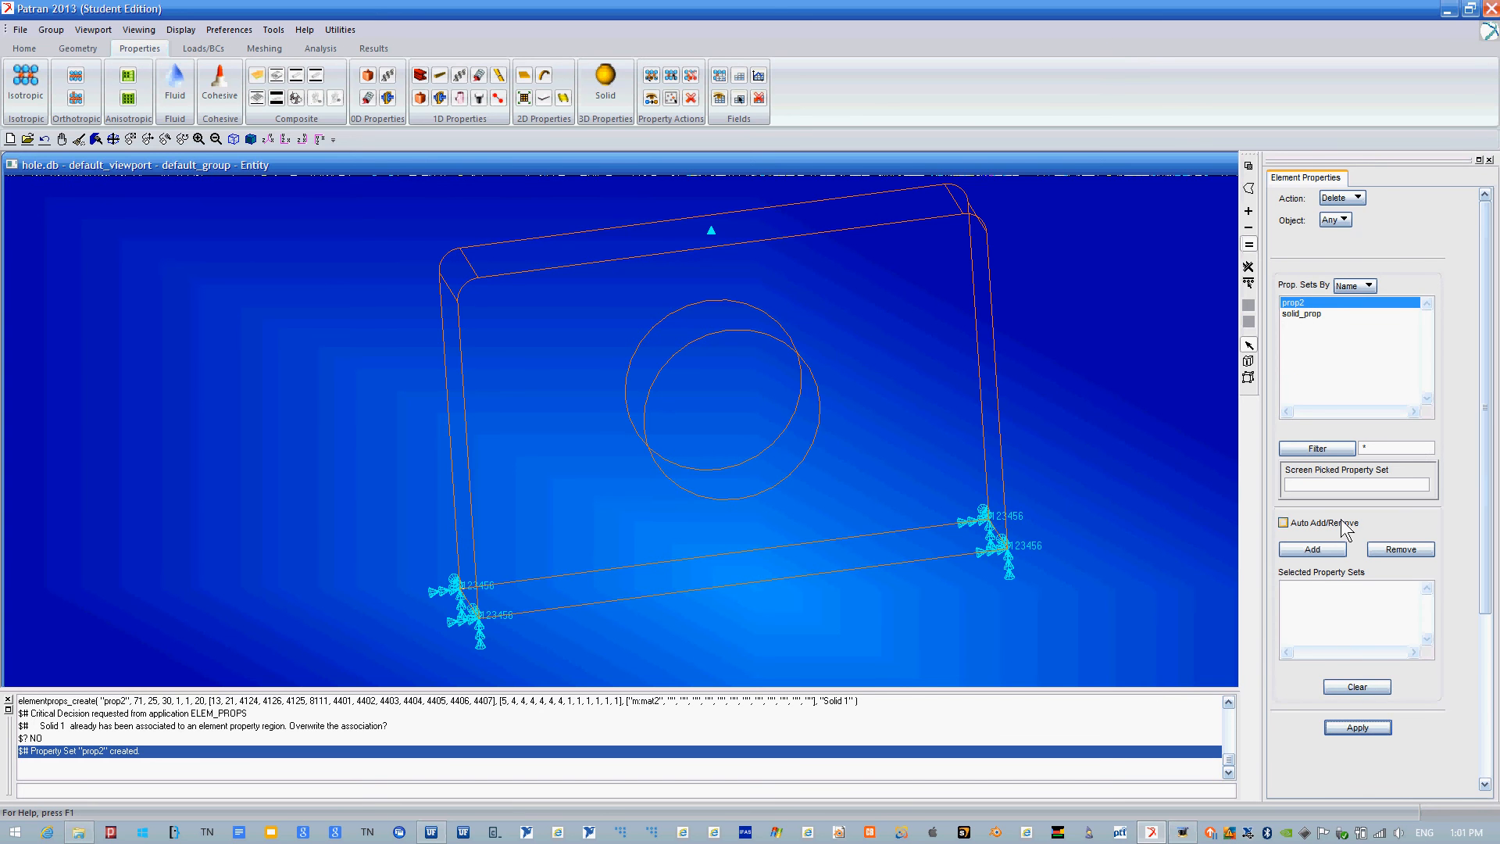
click(1338, 222)
click(1346, 288)
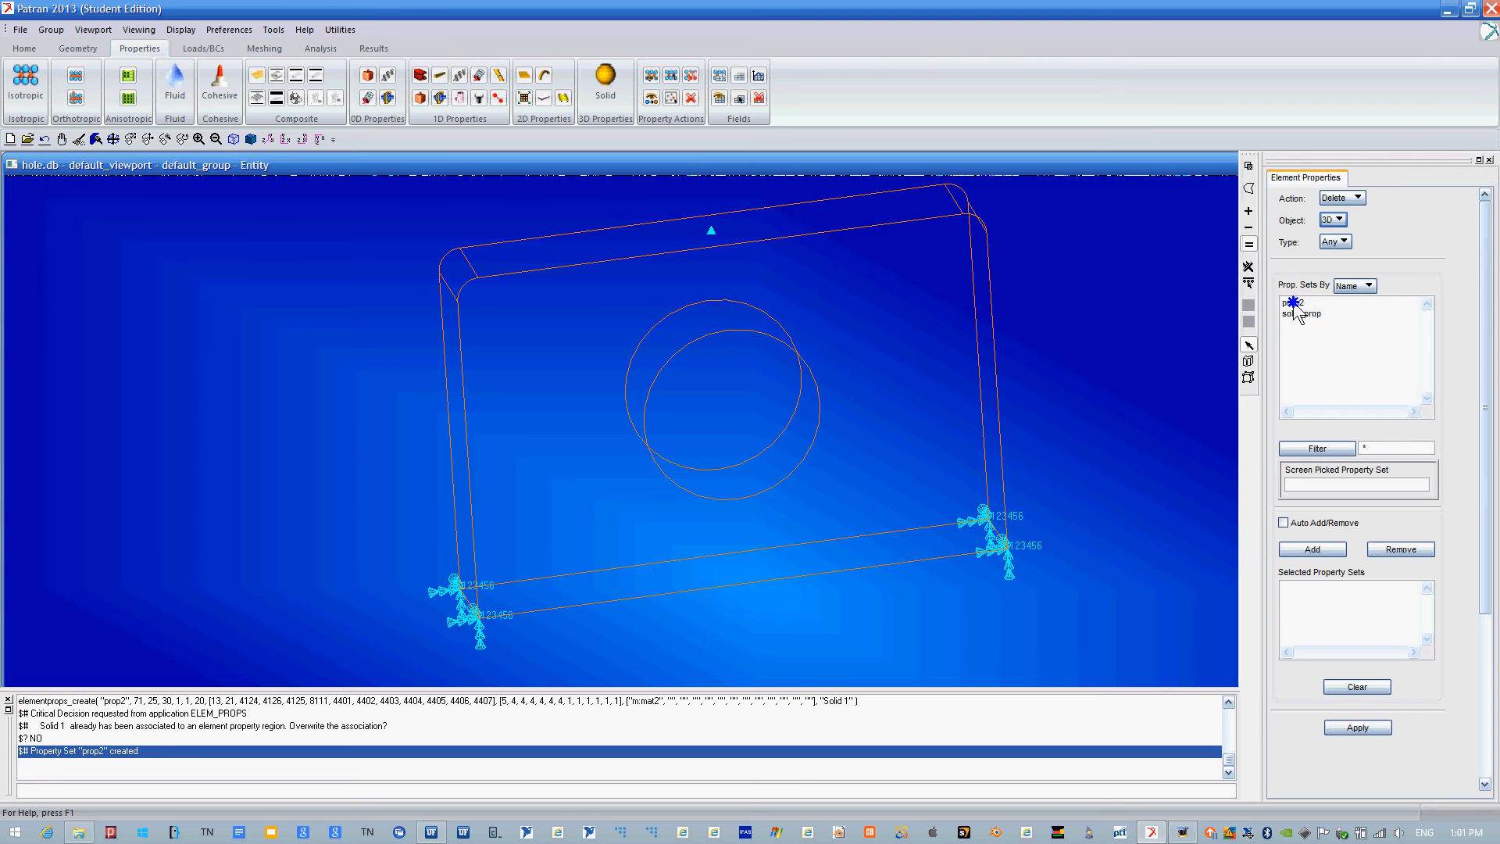
click(1346, 729)
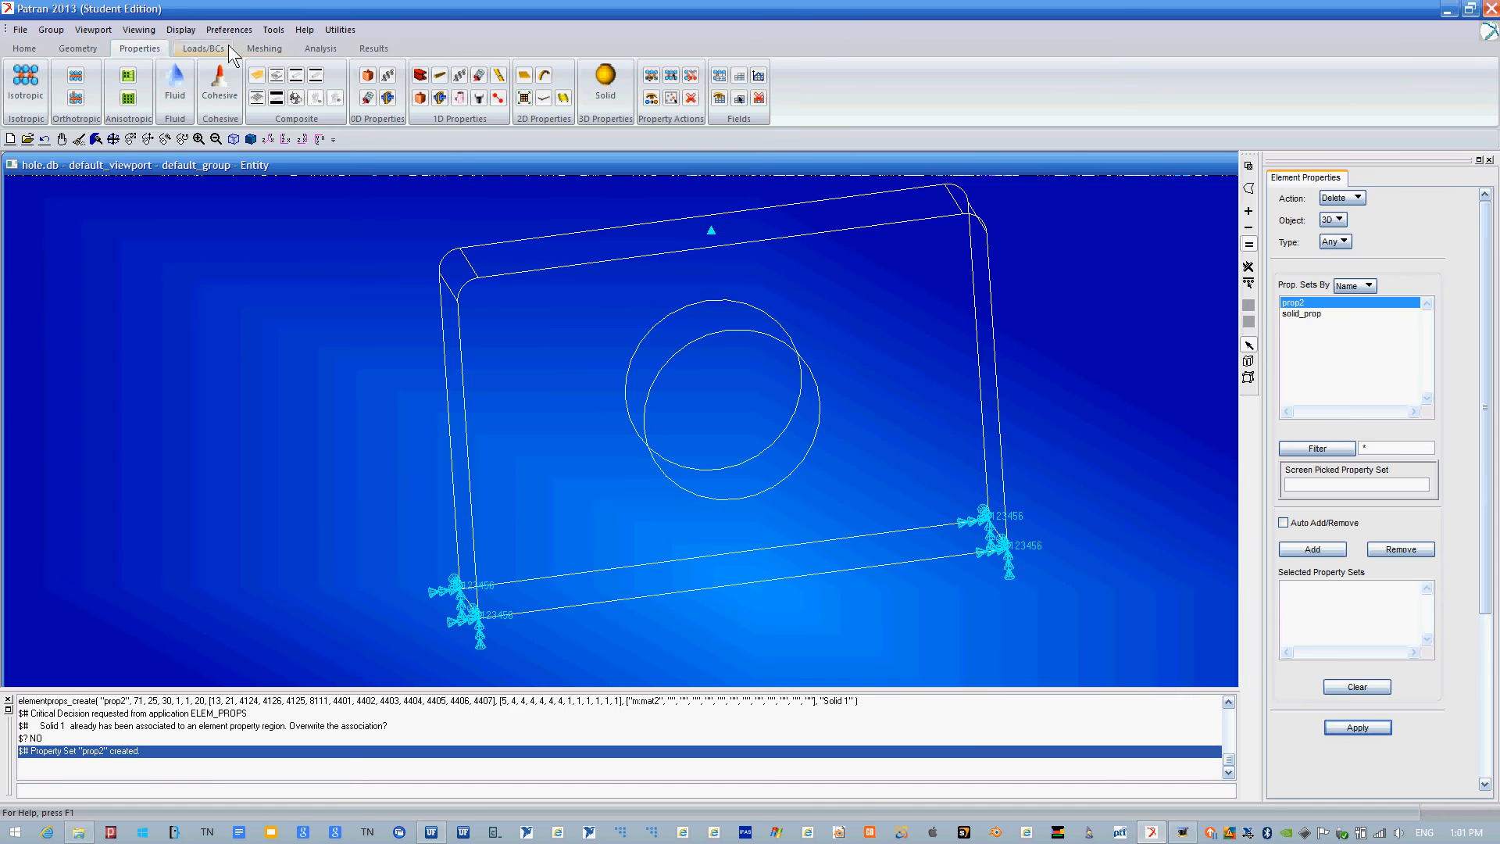
Assign the existing property set solid_prop to the solid mesh and try to create the mesh without selecting a solid.
click(266, 51)
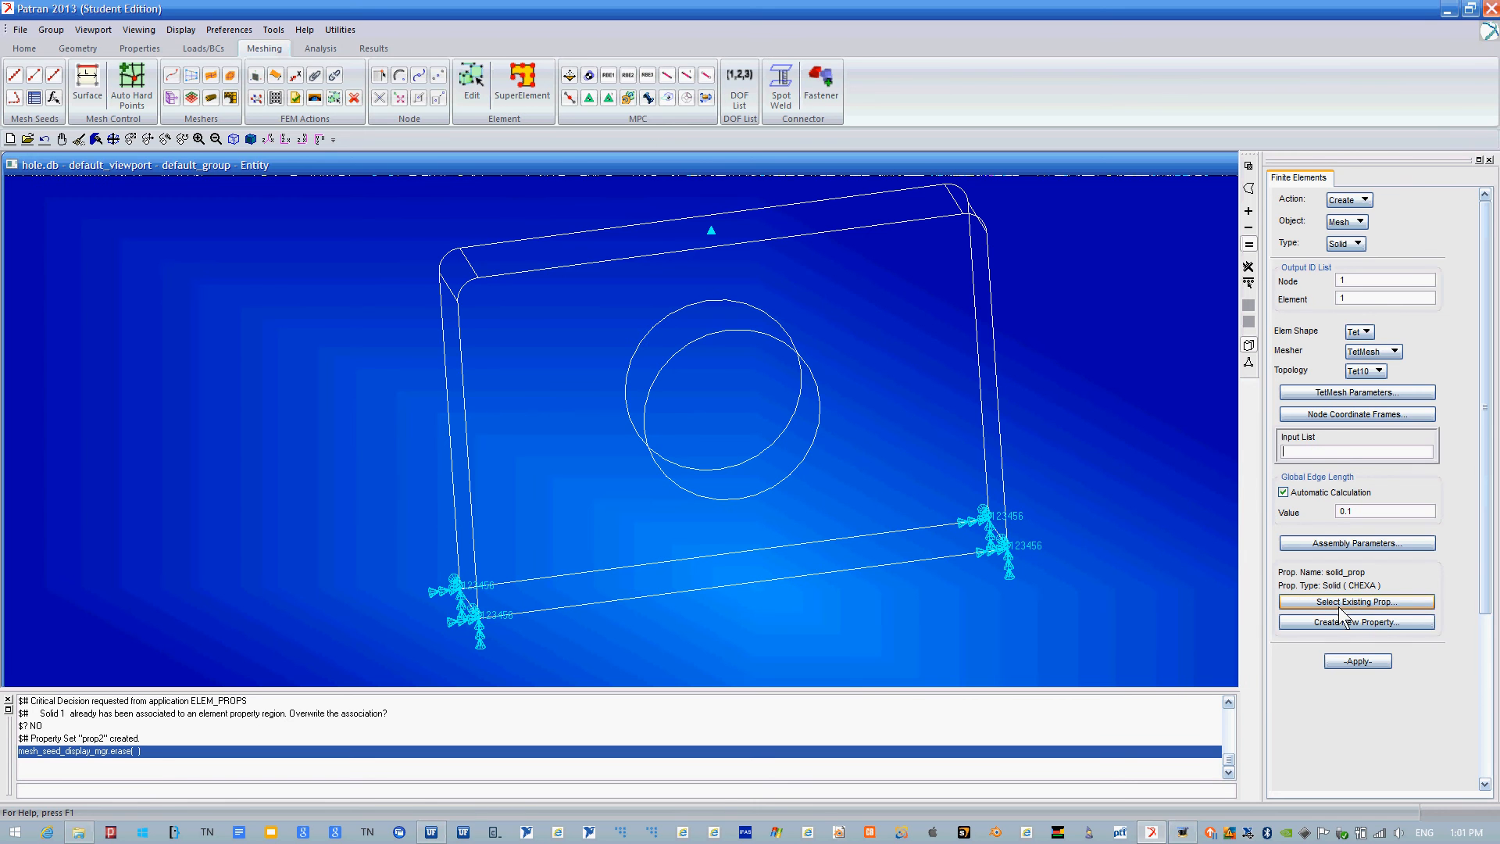
click(1359, 604)
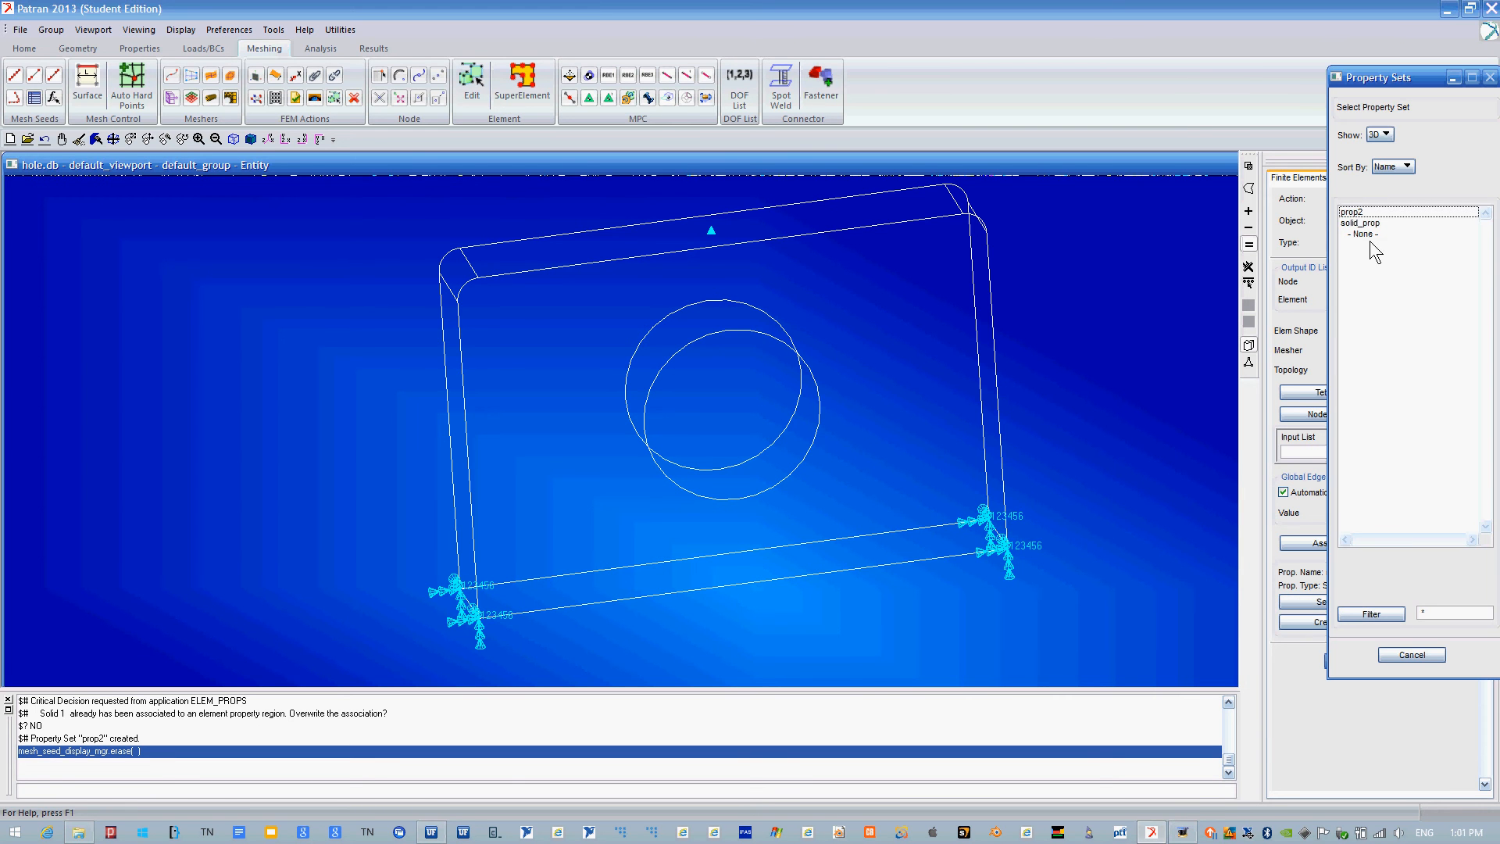
click(1366, 223)
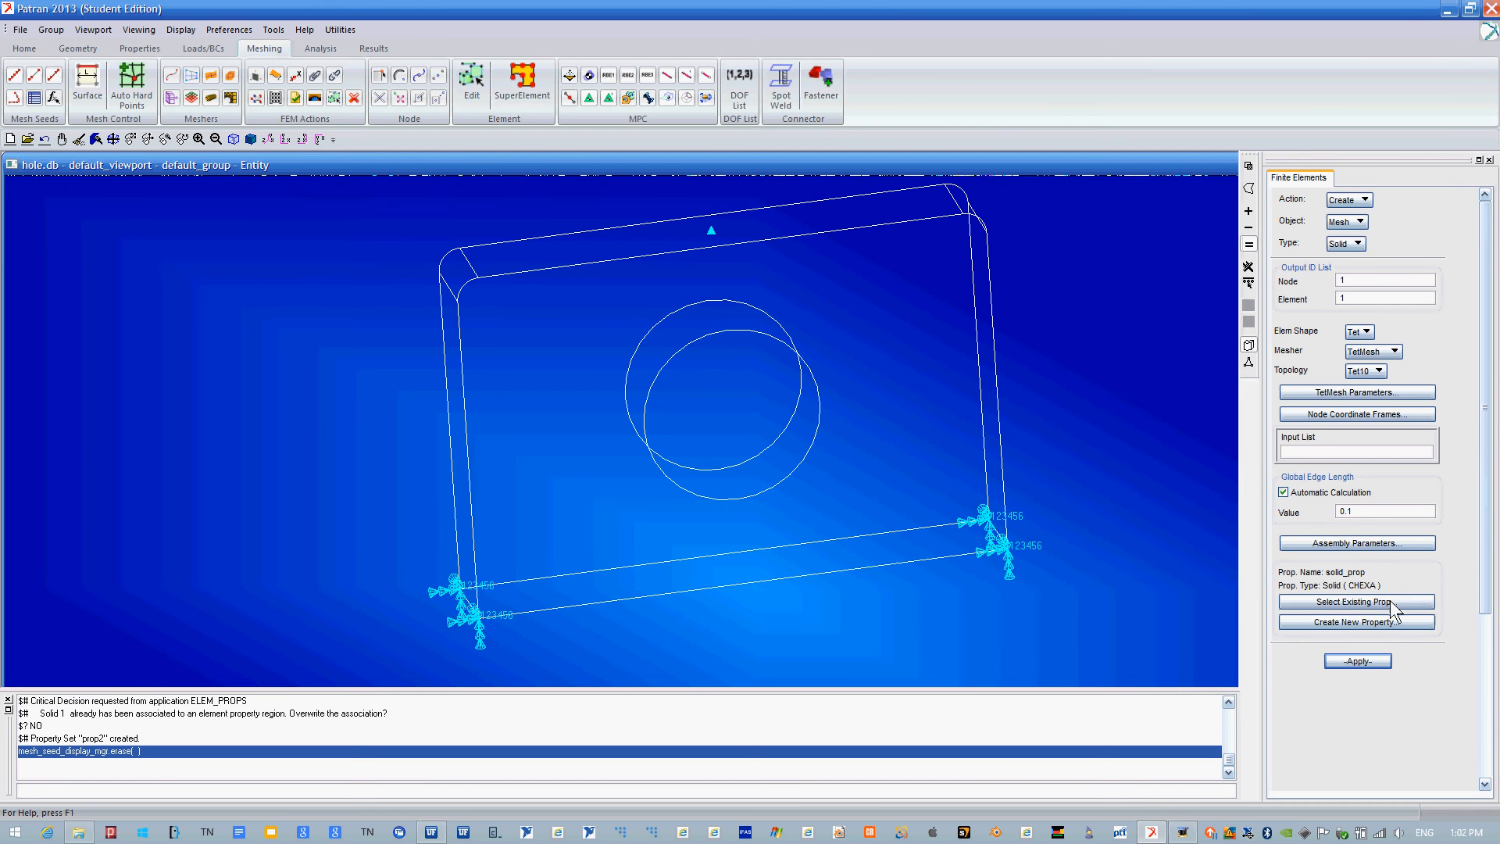
click(1358, 661)
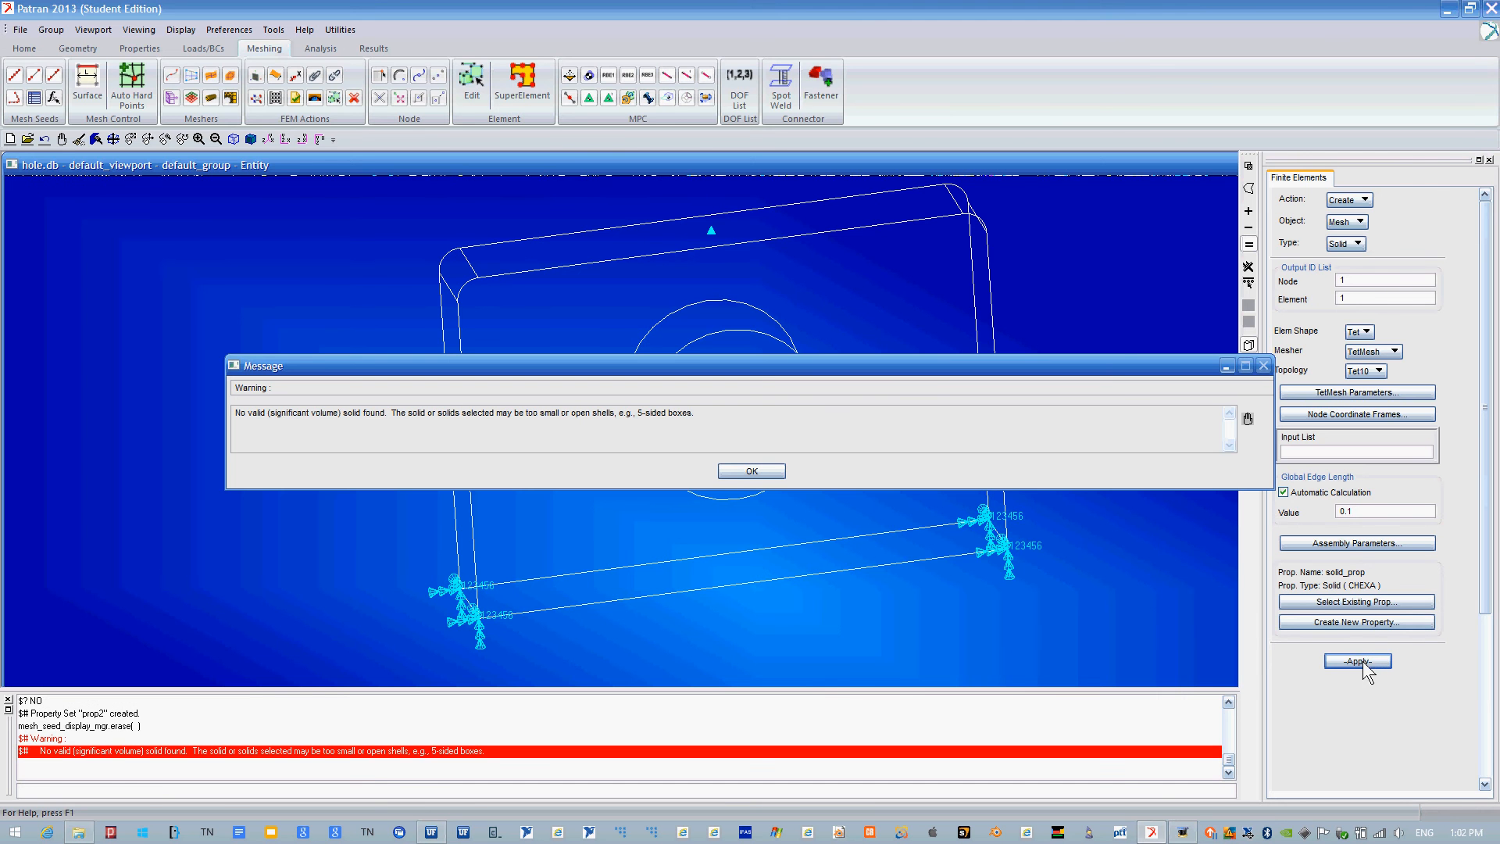
click(751, 471)
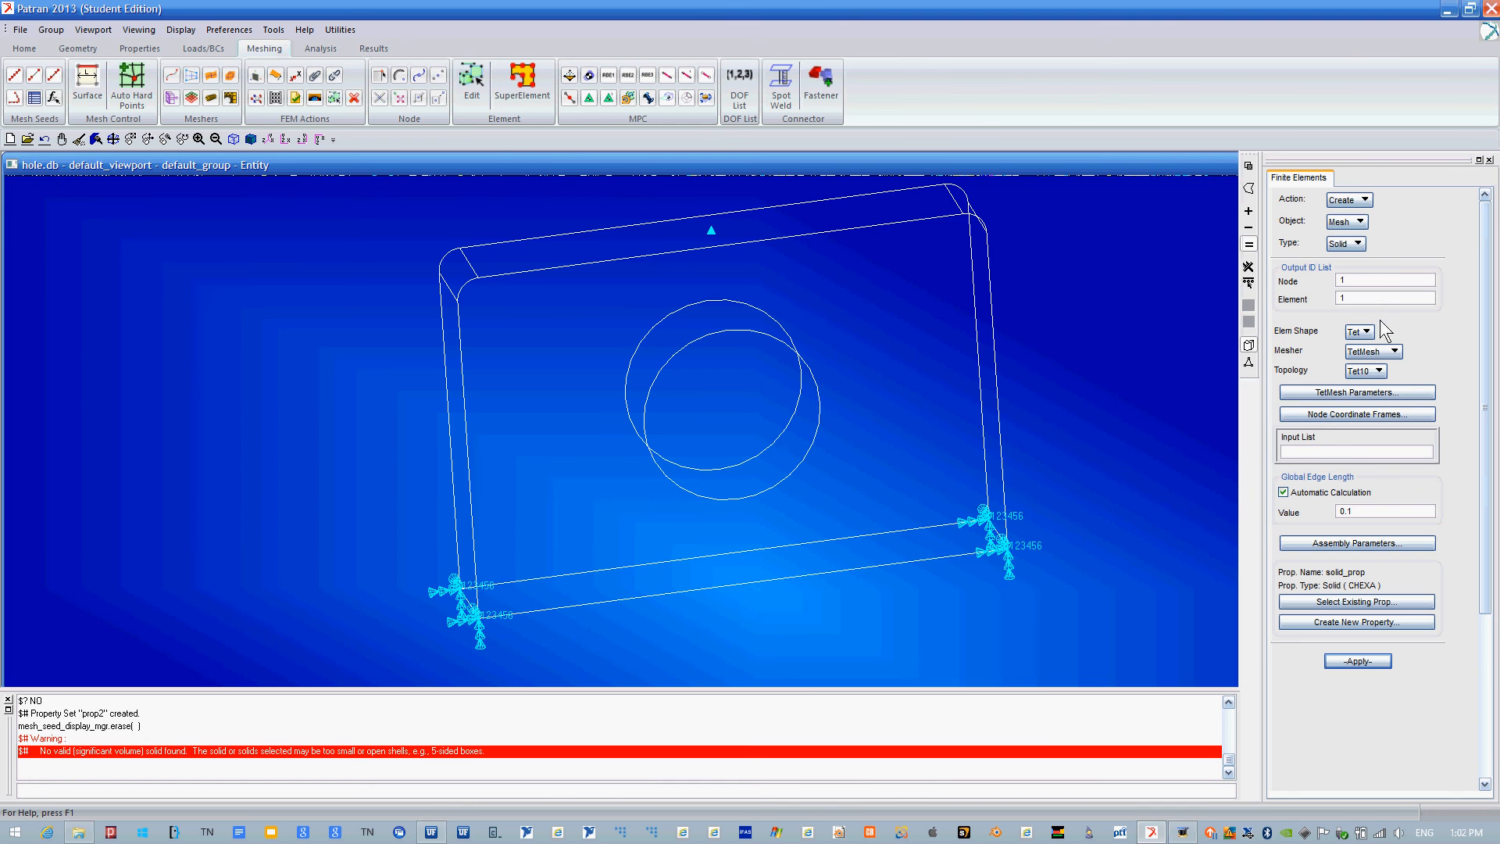
Mesh Solid 1 with Tet10 elements using TetMesh and the automatically calculated global edge length, and inspect the mesh.
click(1334, 453)
click(916, 362)
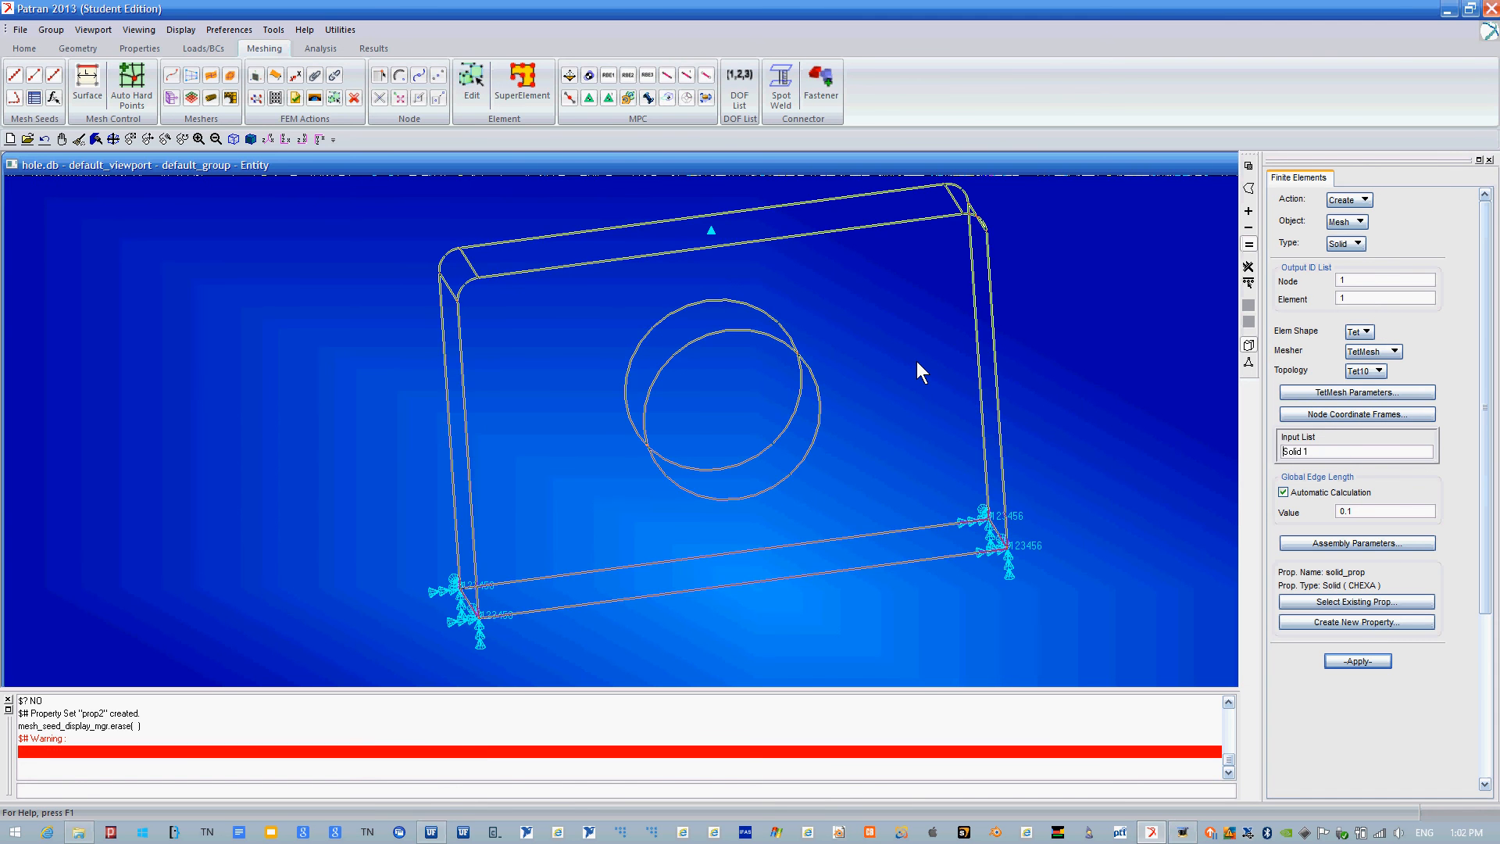
click(1349, 450)
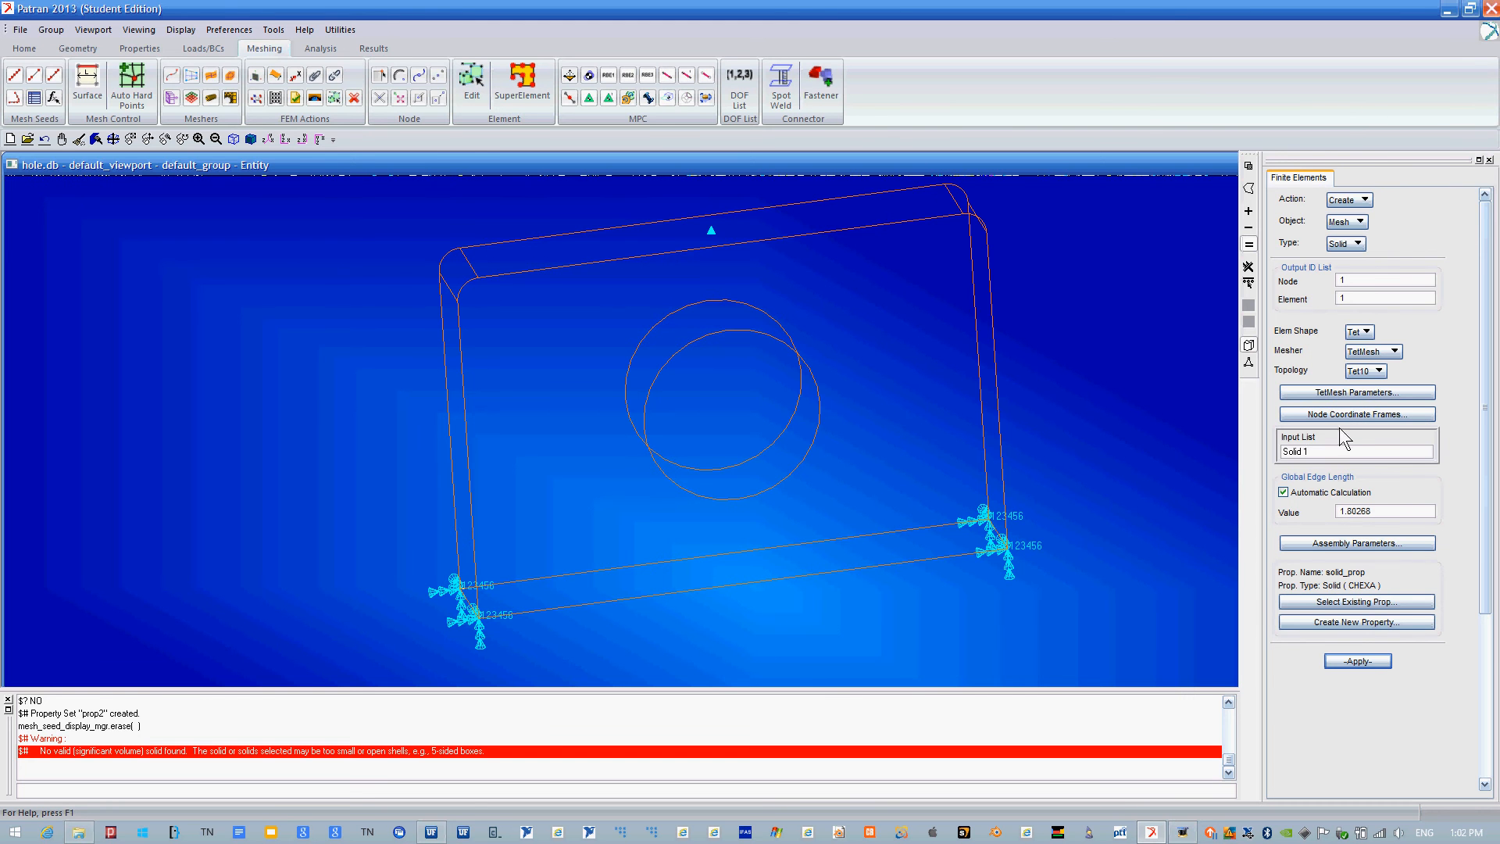
click(1362, 656)
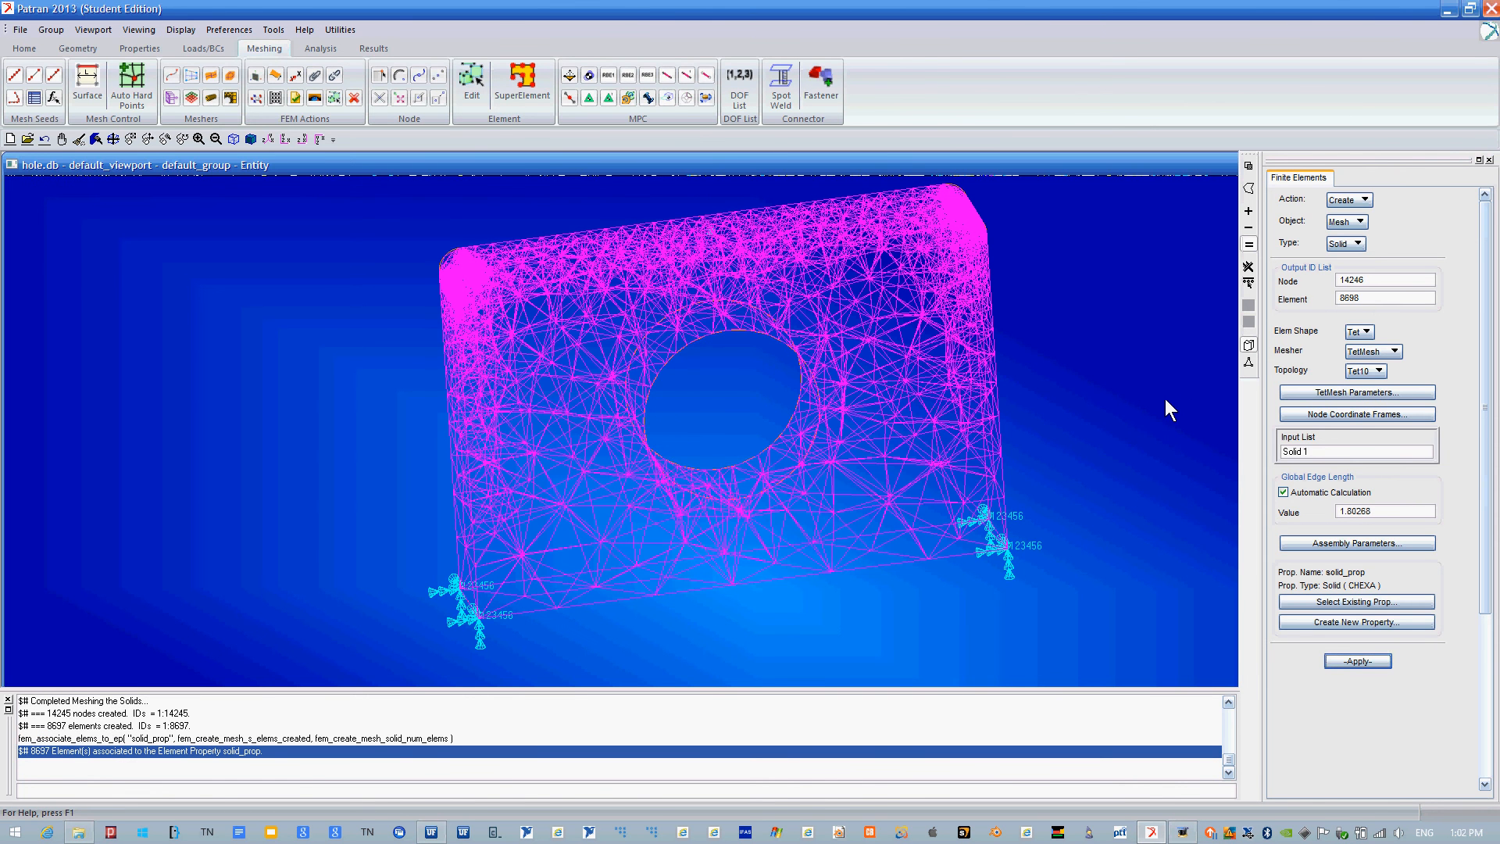
middle_drag(1147, 379, 1136, 361)
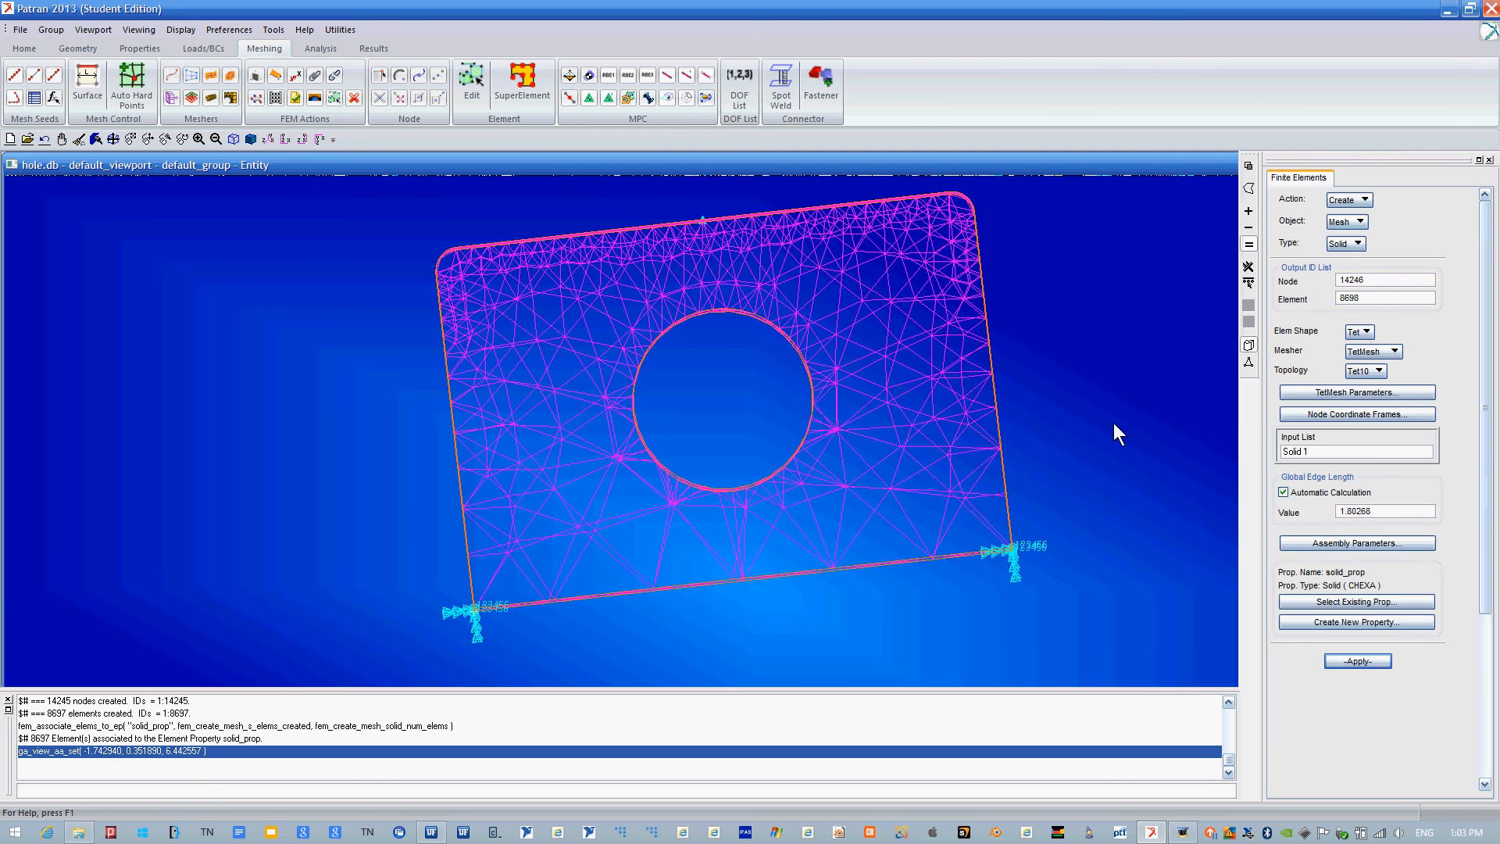
mouse_move(1096, 352)
middle_down()
mouse_move(1105, 363)
mouse_move(1118, 332)
mouse_move(1101, 325)
middle_up()
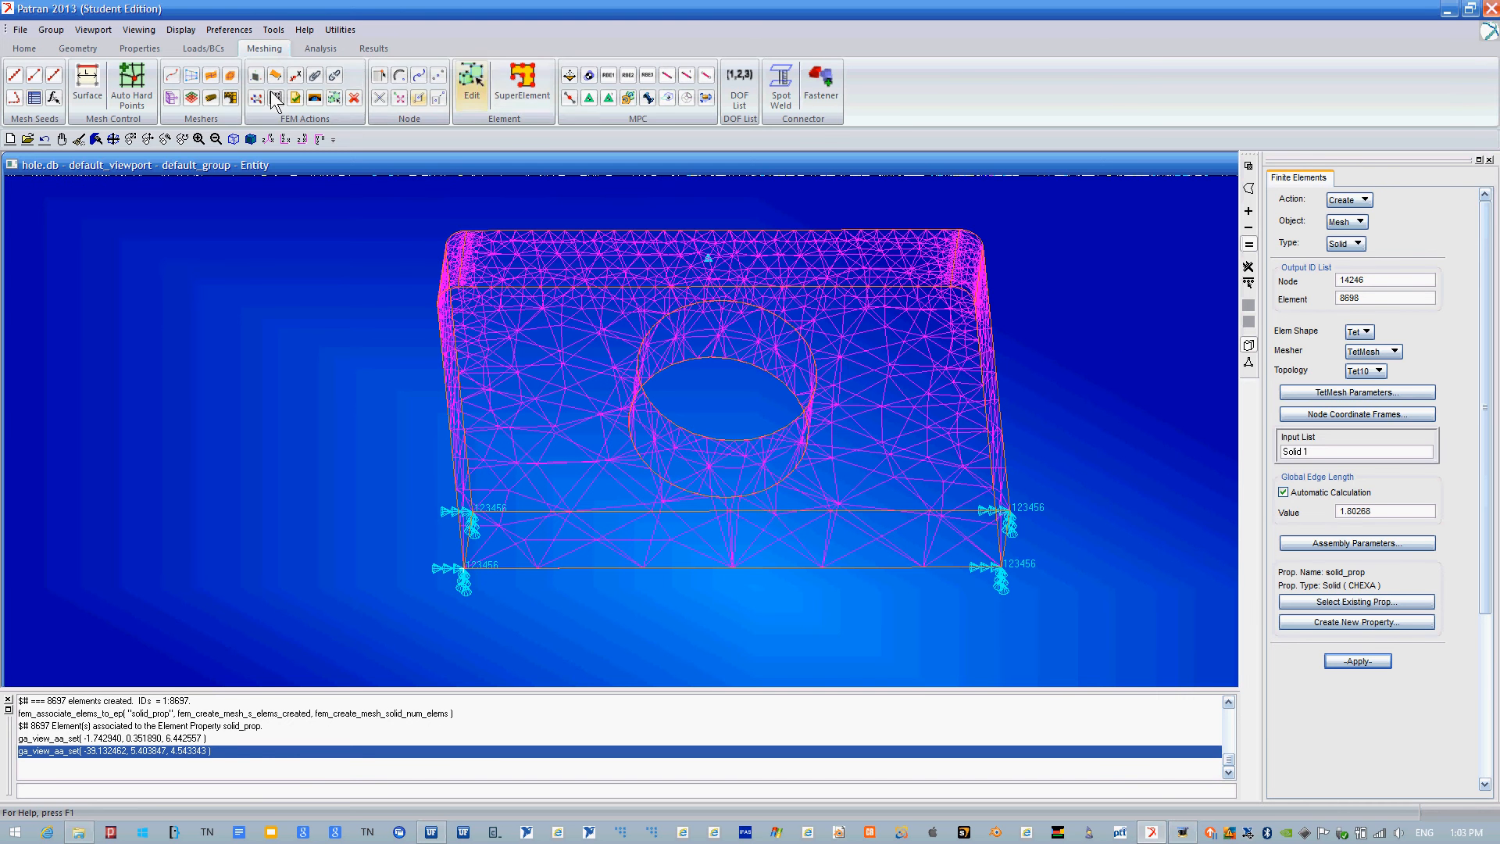
Start a nodal force set named frce with a force vector of <0,-1000,0>.
click(203, 49)
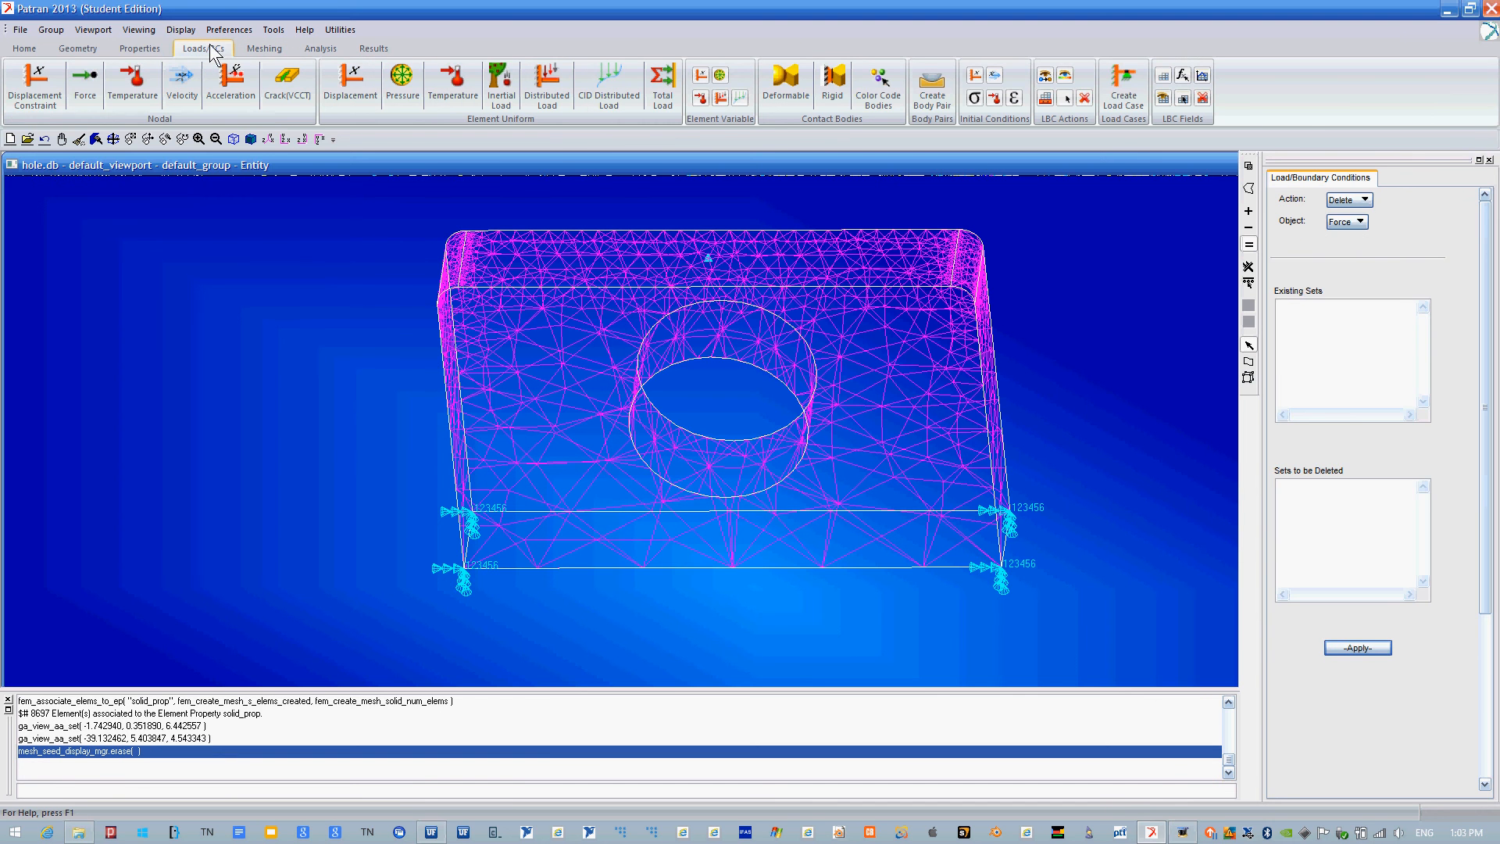
click(86, 86)
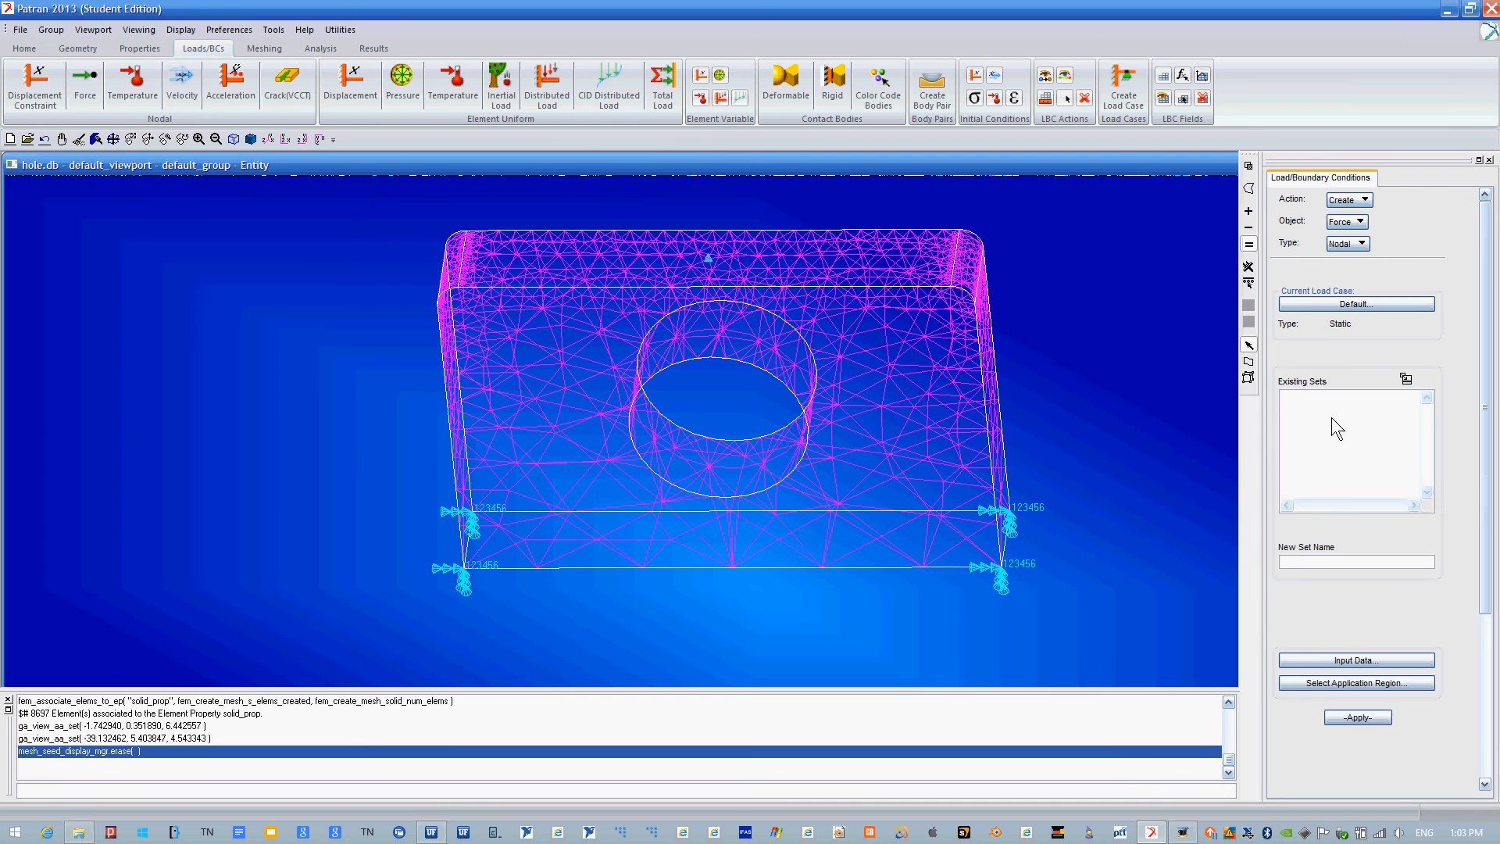
click(1331, 561)
click(1415, 661)
click(1170, 163)
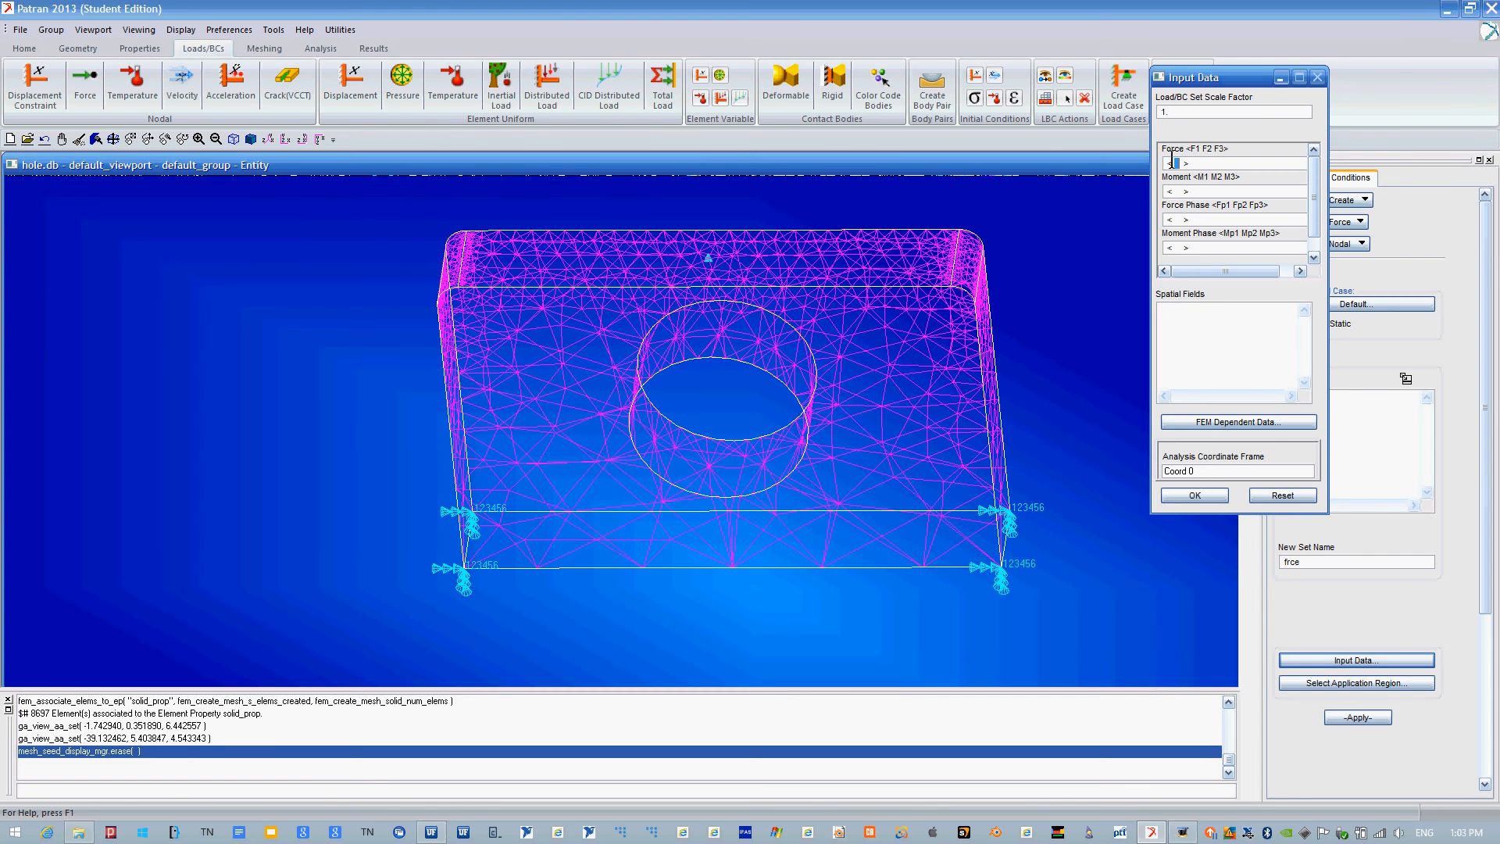
text(0,-1000,0)
click(1195, 496)
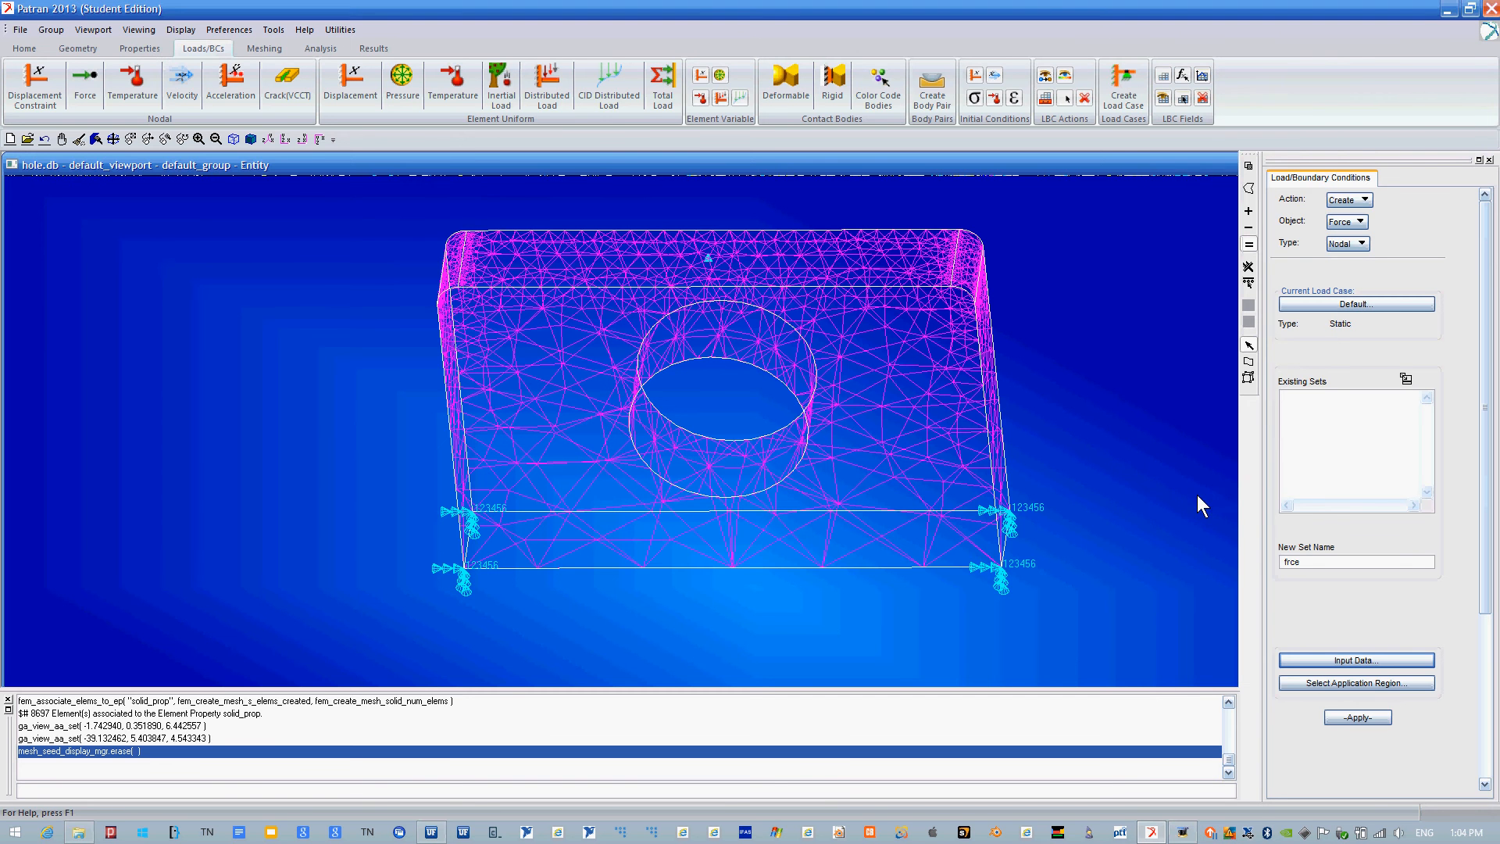
Add the plate's upper face, Solid 1.4, to the force's application region and create the force set frce.
click(1318, 685)
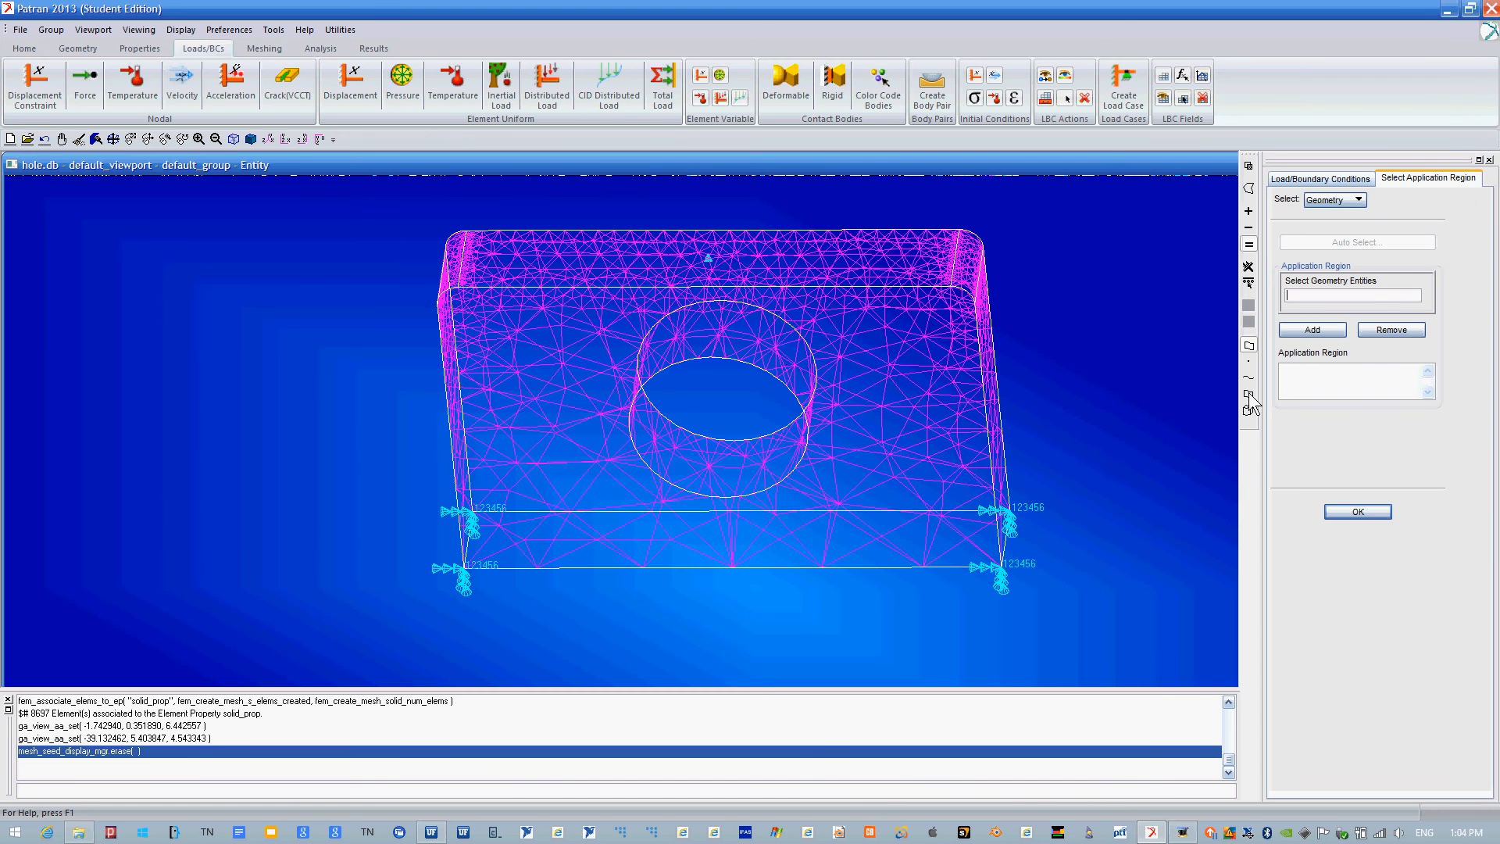
click(1250, 346)
click(1250, 411)
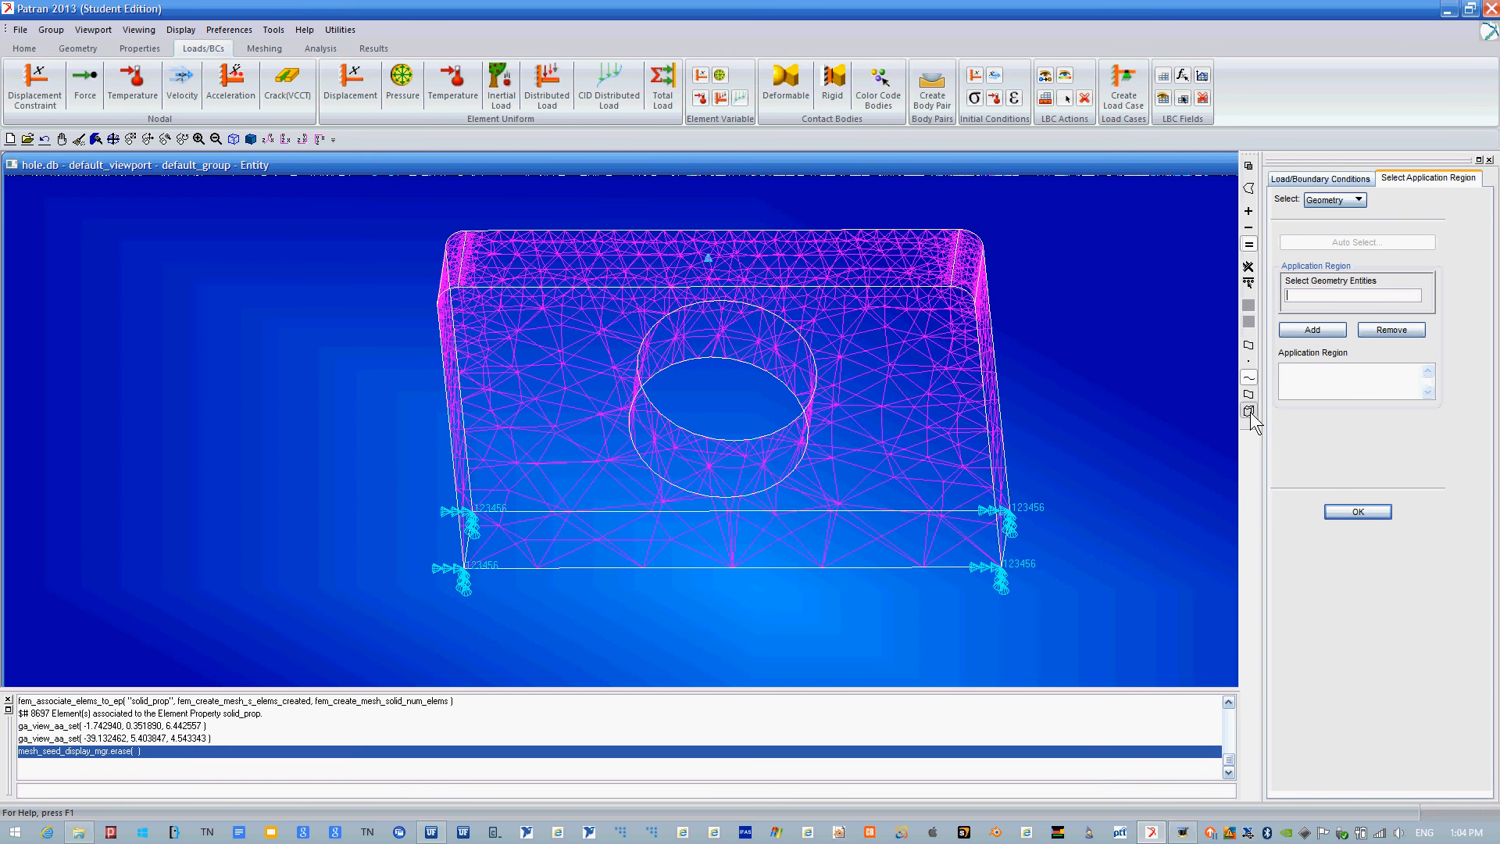
click(1250, 348)
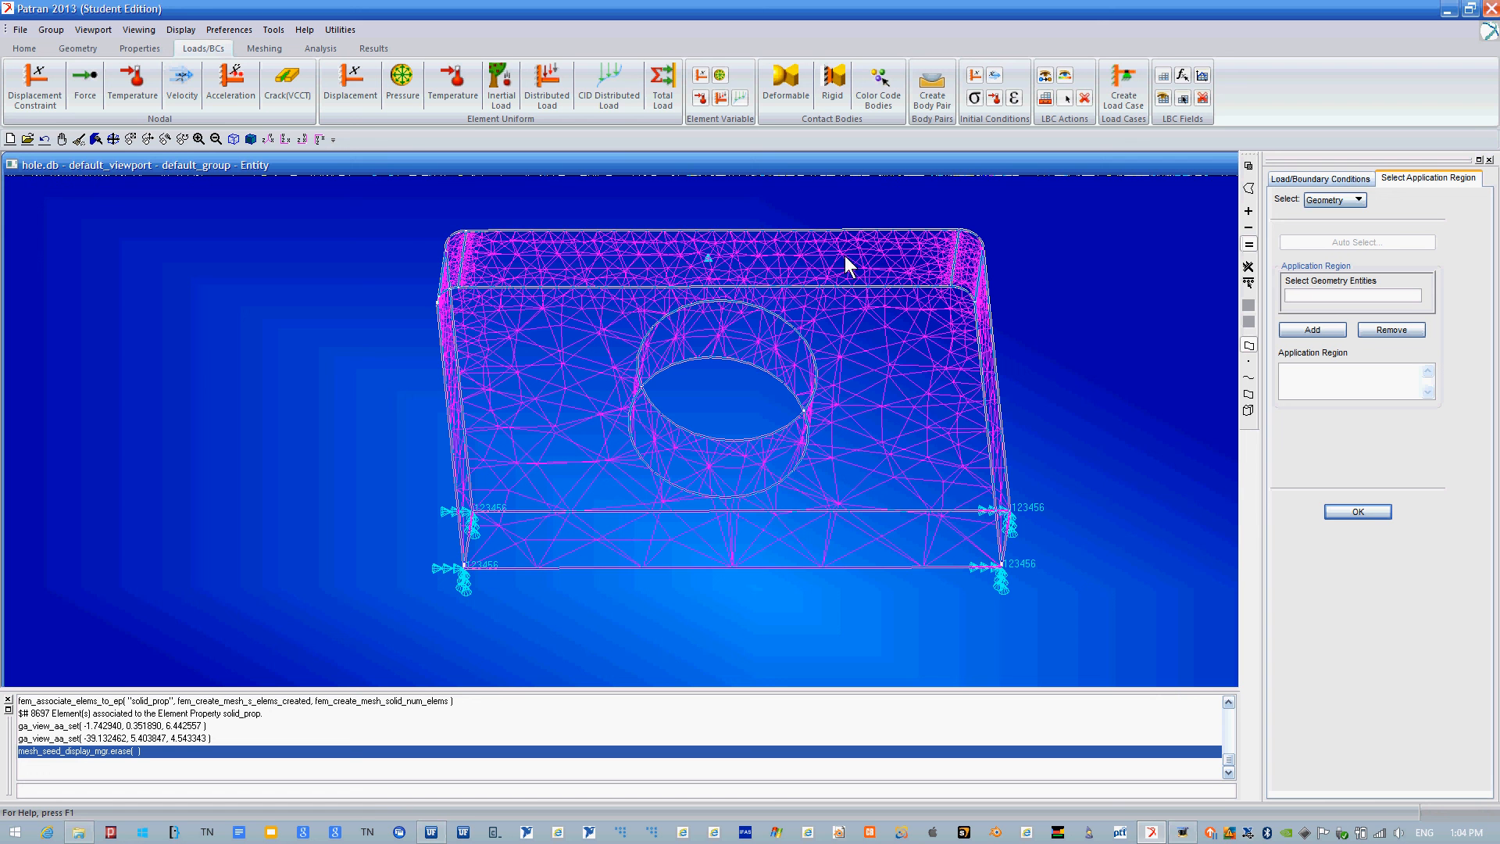
click(845, 256)
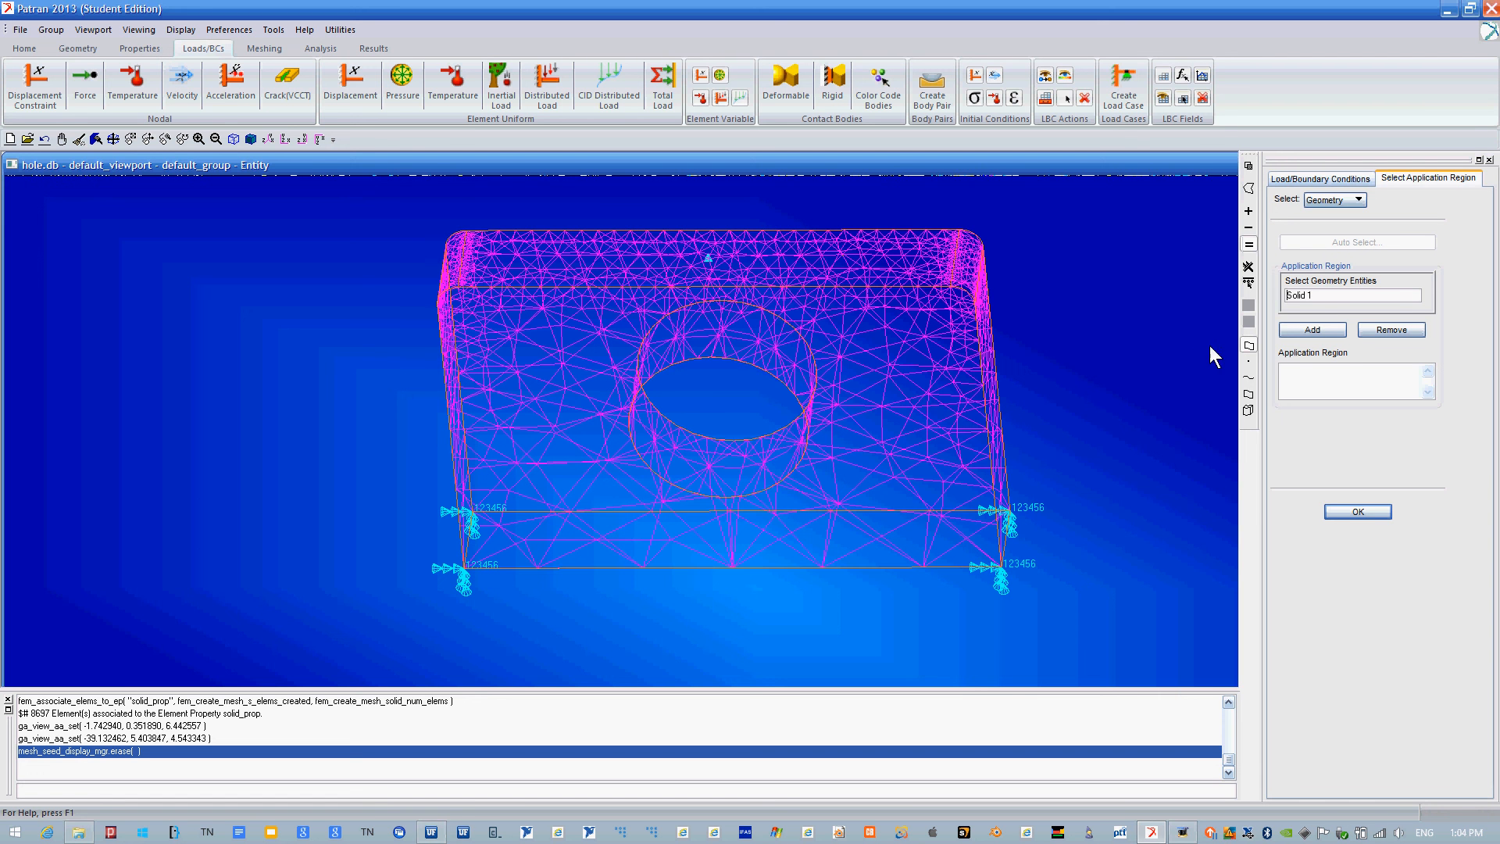
click(1248, 394)
click(861, 253)
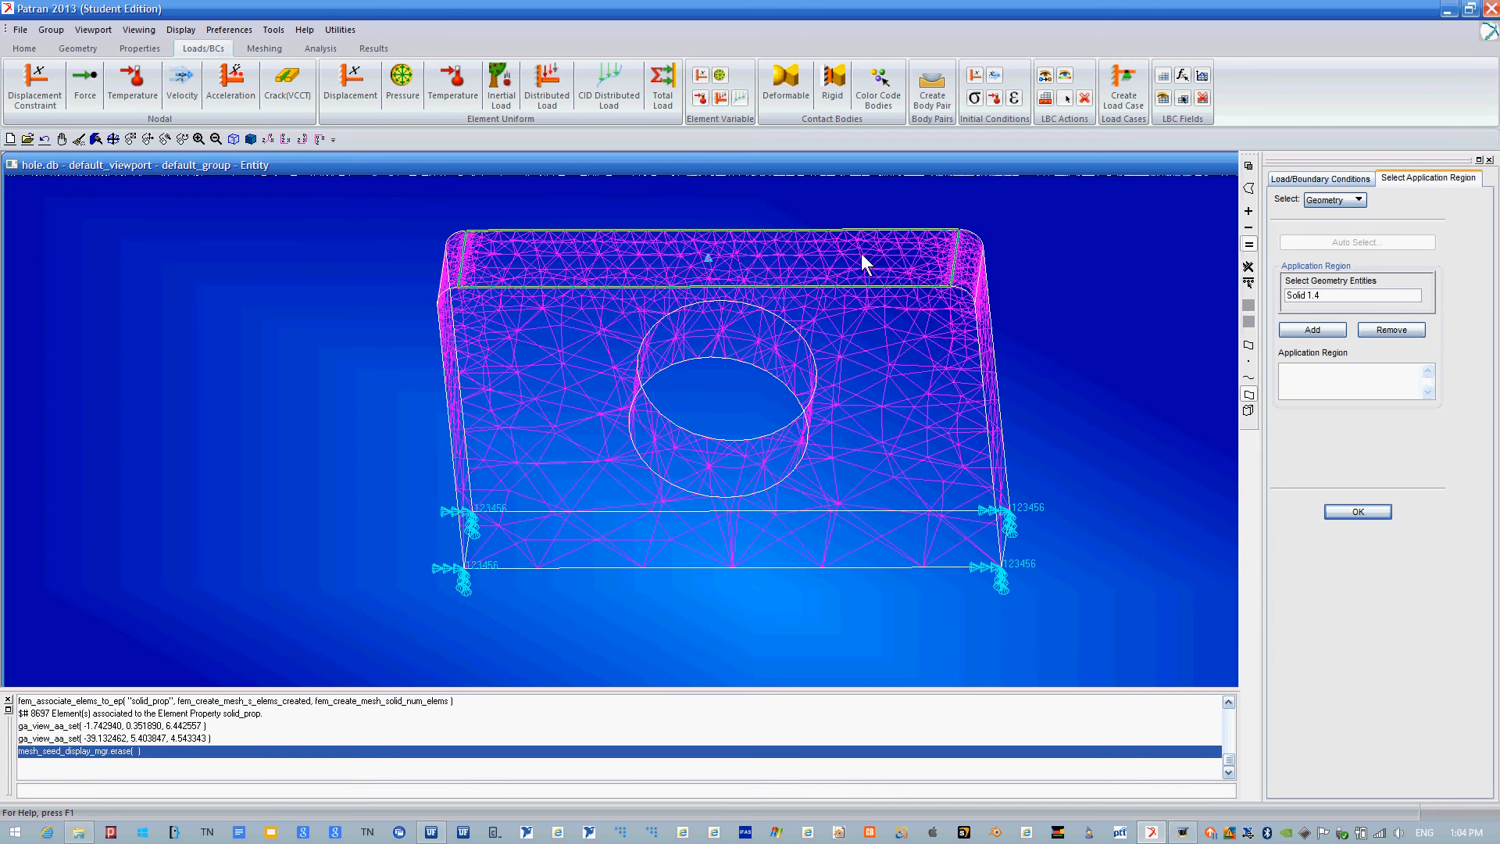
click(1312, 329)
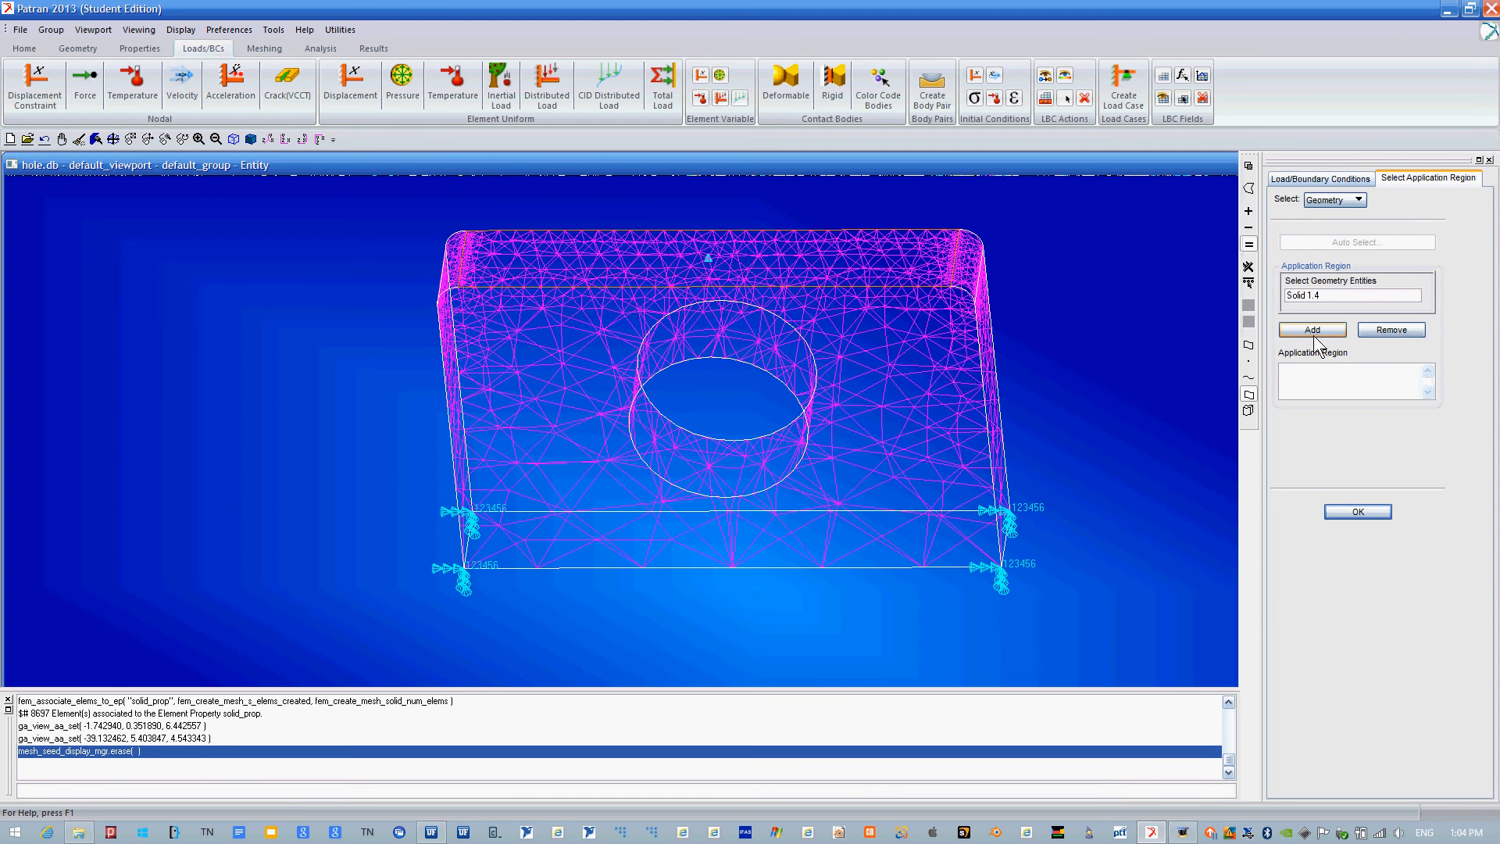
click(1369, 510)
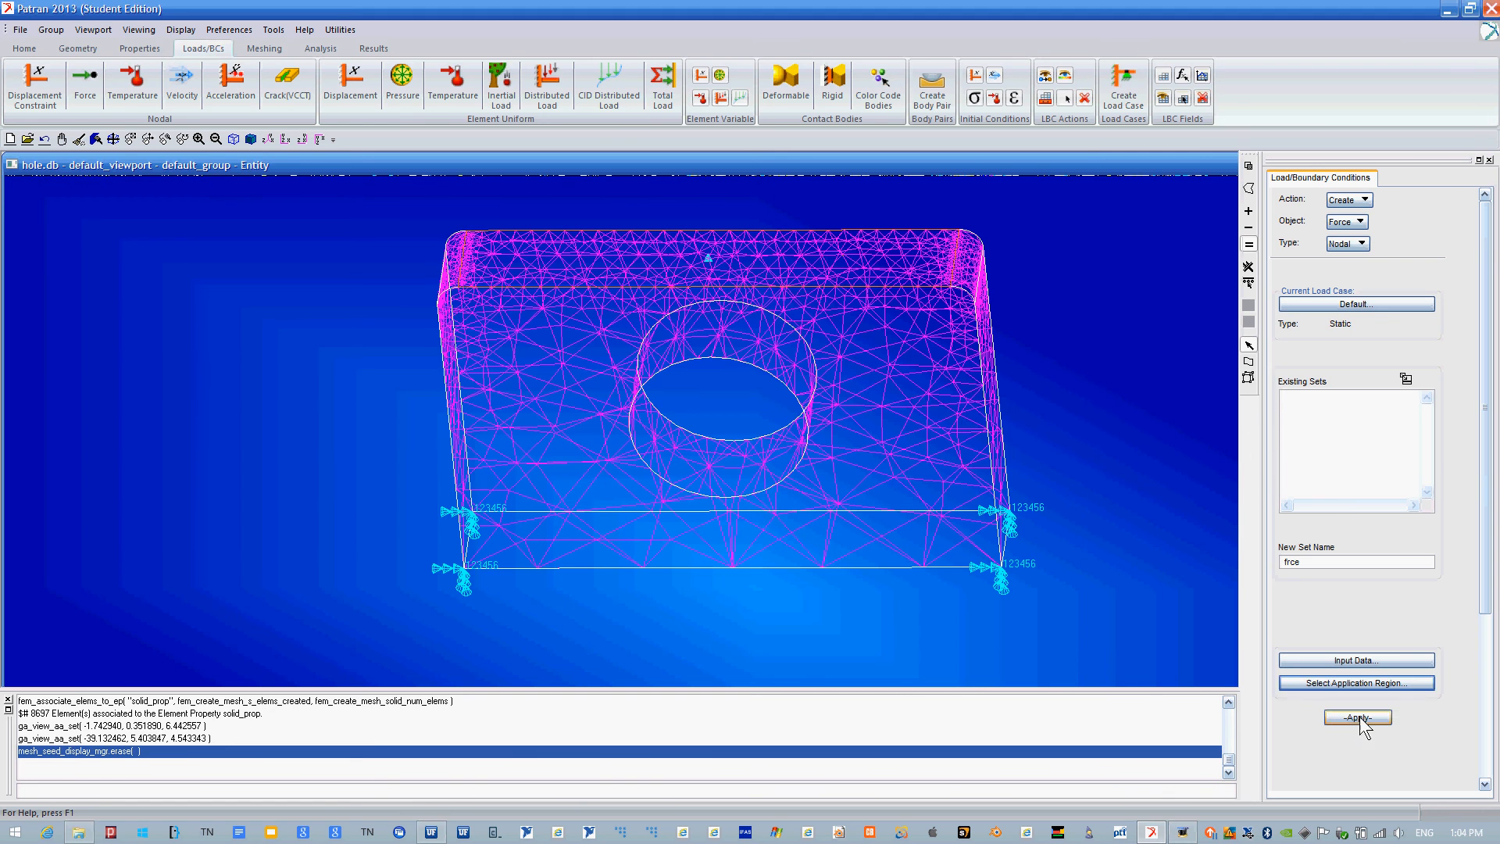
click(1358, 717)
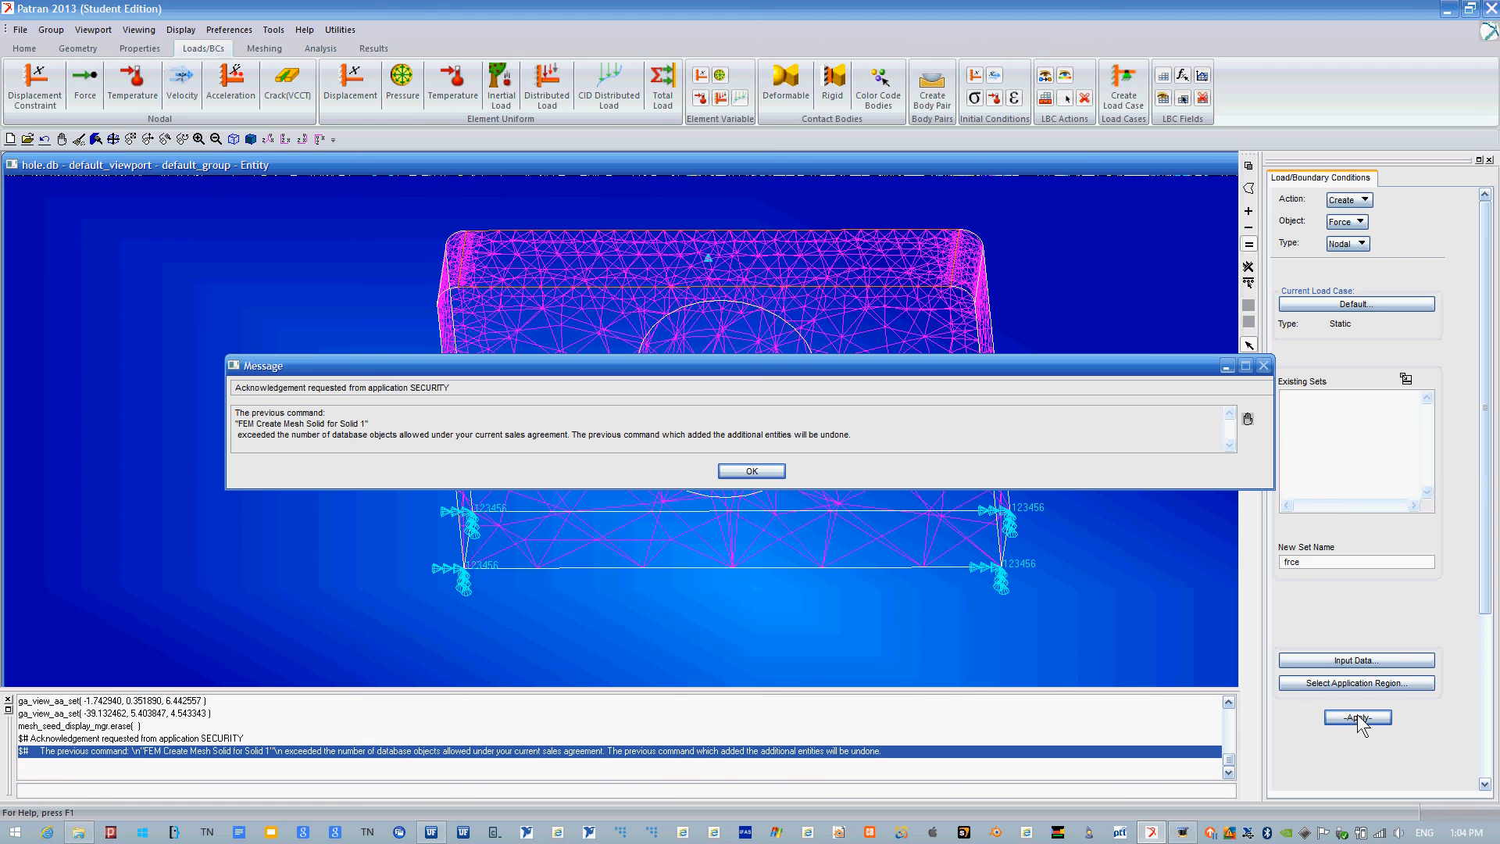
click(777, 471)
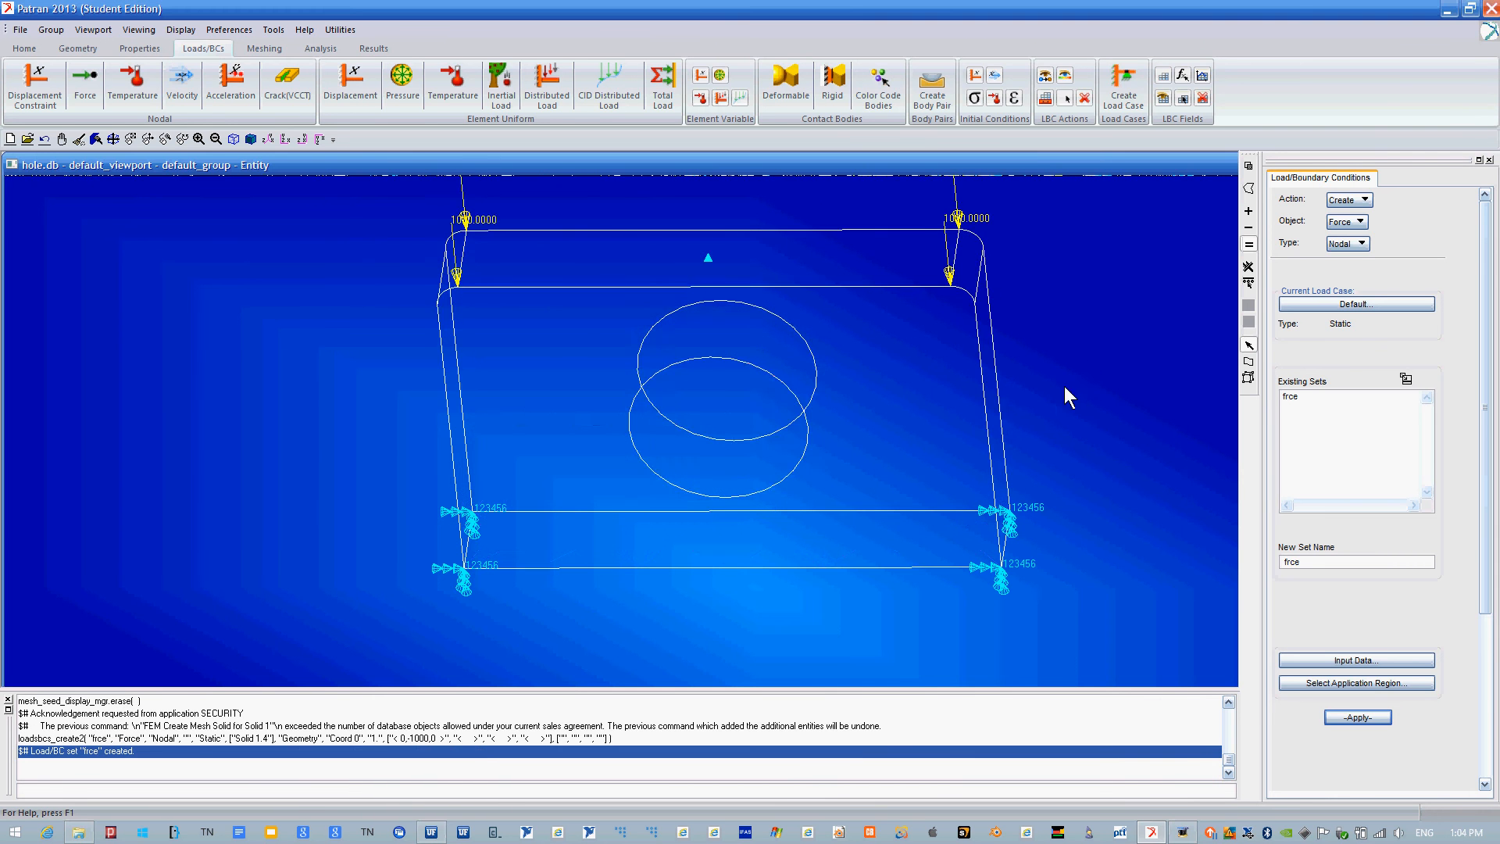
Inspect the force markers on the plate's upper face and delete the force set frce.
mouse_move(1090, 364)
middle_down()
mouse_move(1083, 340)
mouse_move(1105, 369)
mouse_move(1100, 457)
mouse_move(1075, 361)
middle_up()
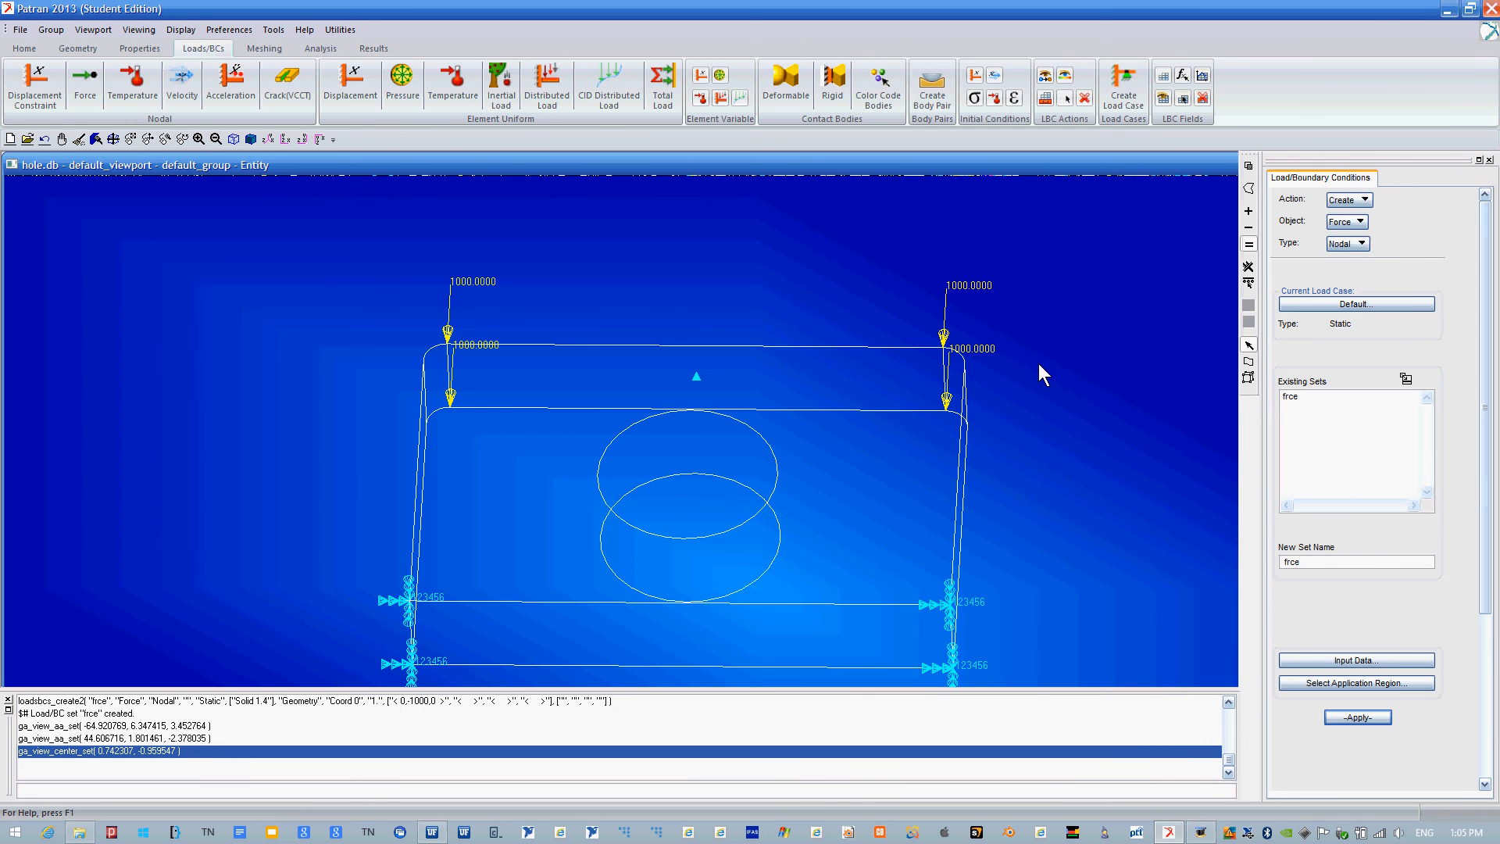
click(1297, 397)
click(1363, 221)
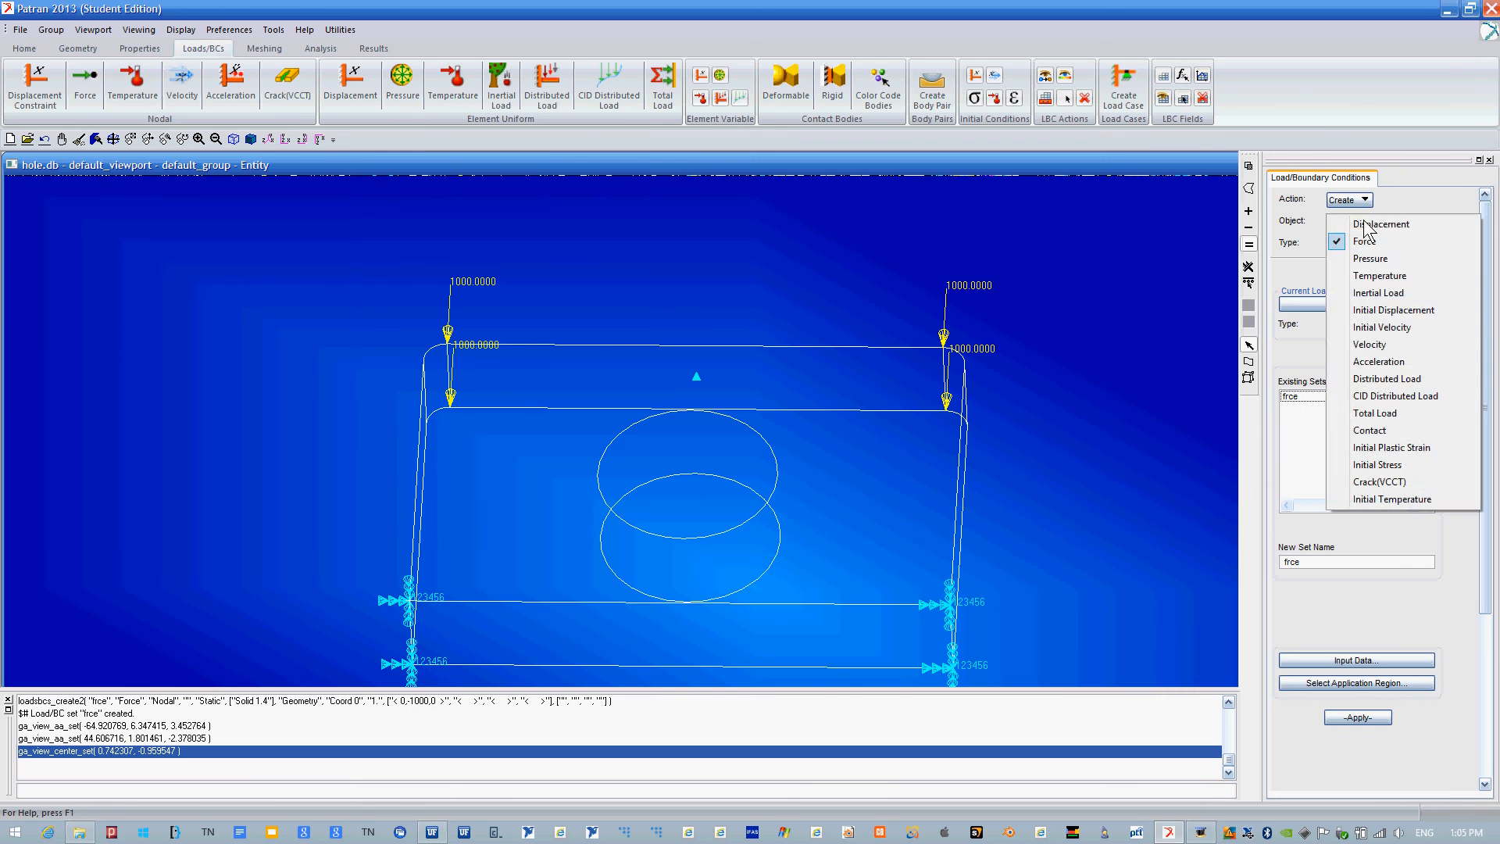
click(1364, 227)
click(1349, 200)
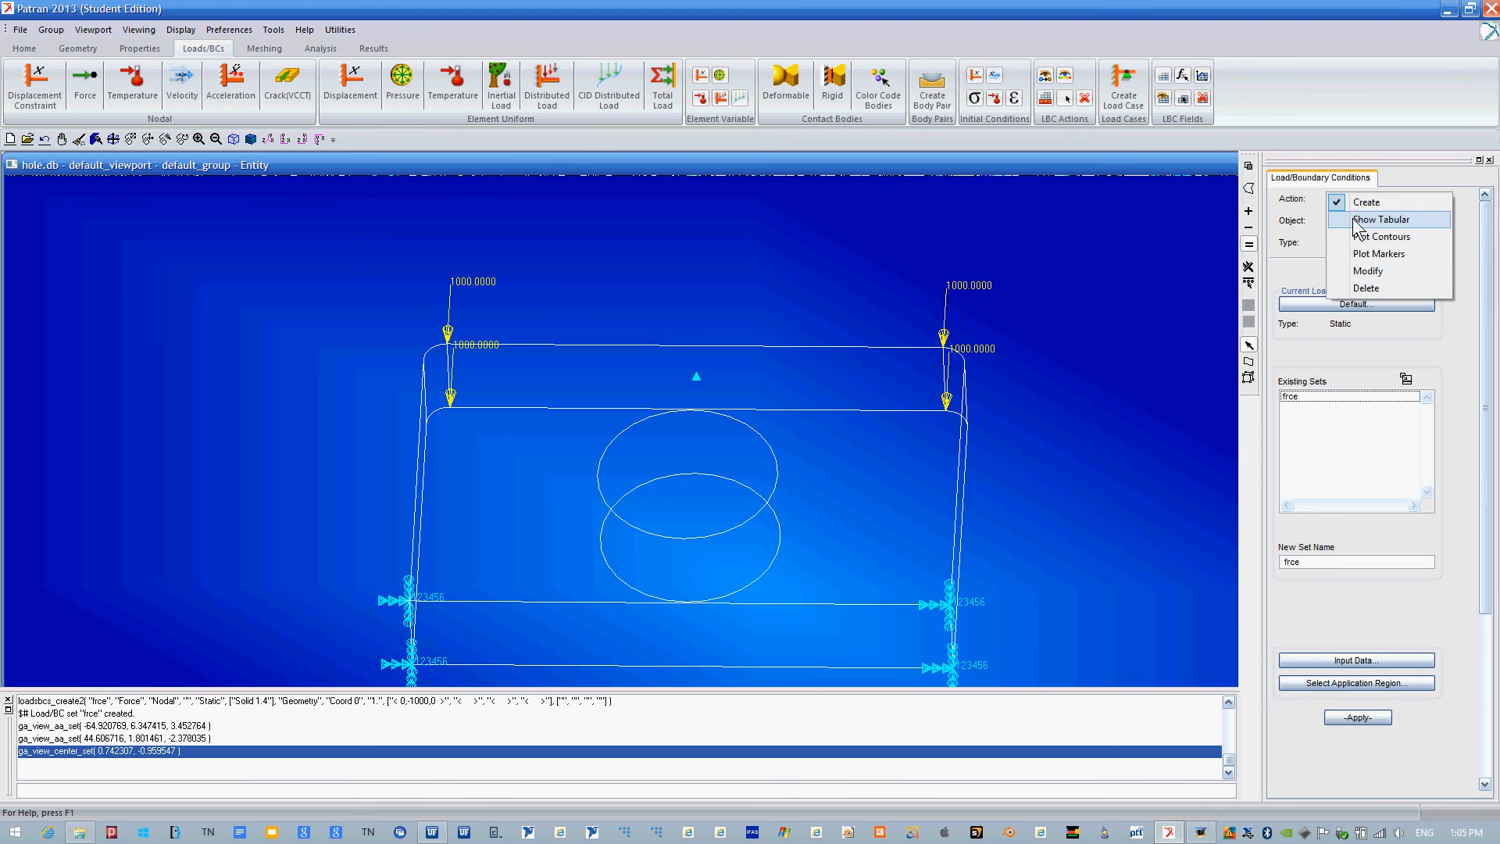
click(1365, 288)
click(1297, 306)
click(1358, 647)
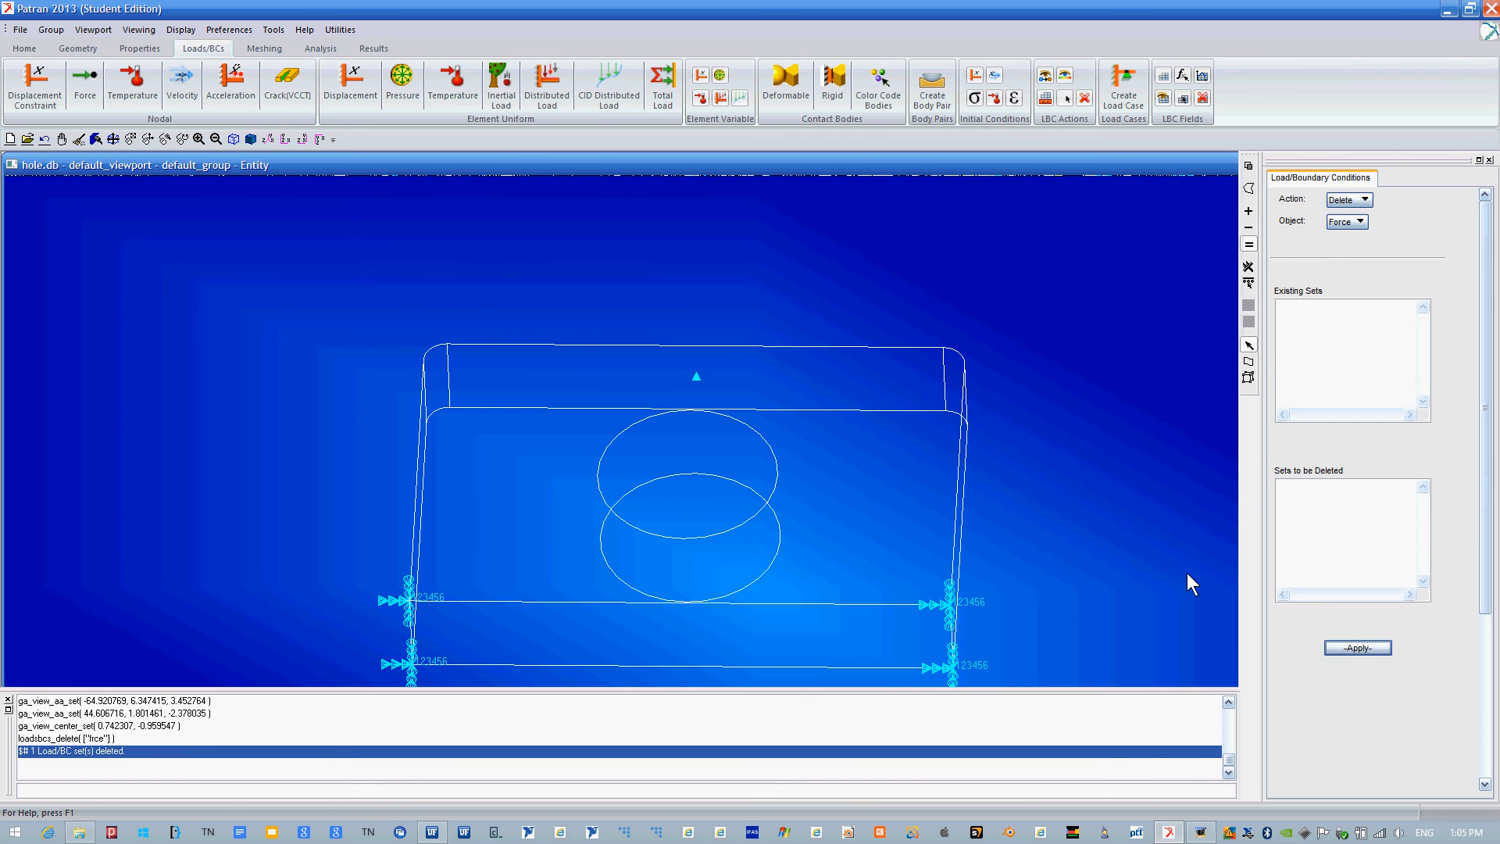
Extract a single point on the plate's upper face, Solid 1.4, at parametric position u 0.708 and v 0.5.
click(84, 48)
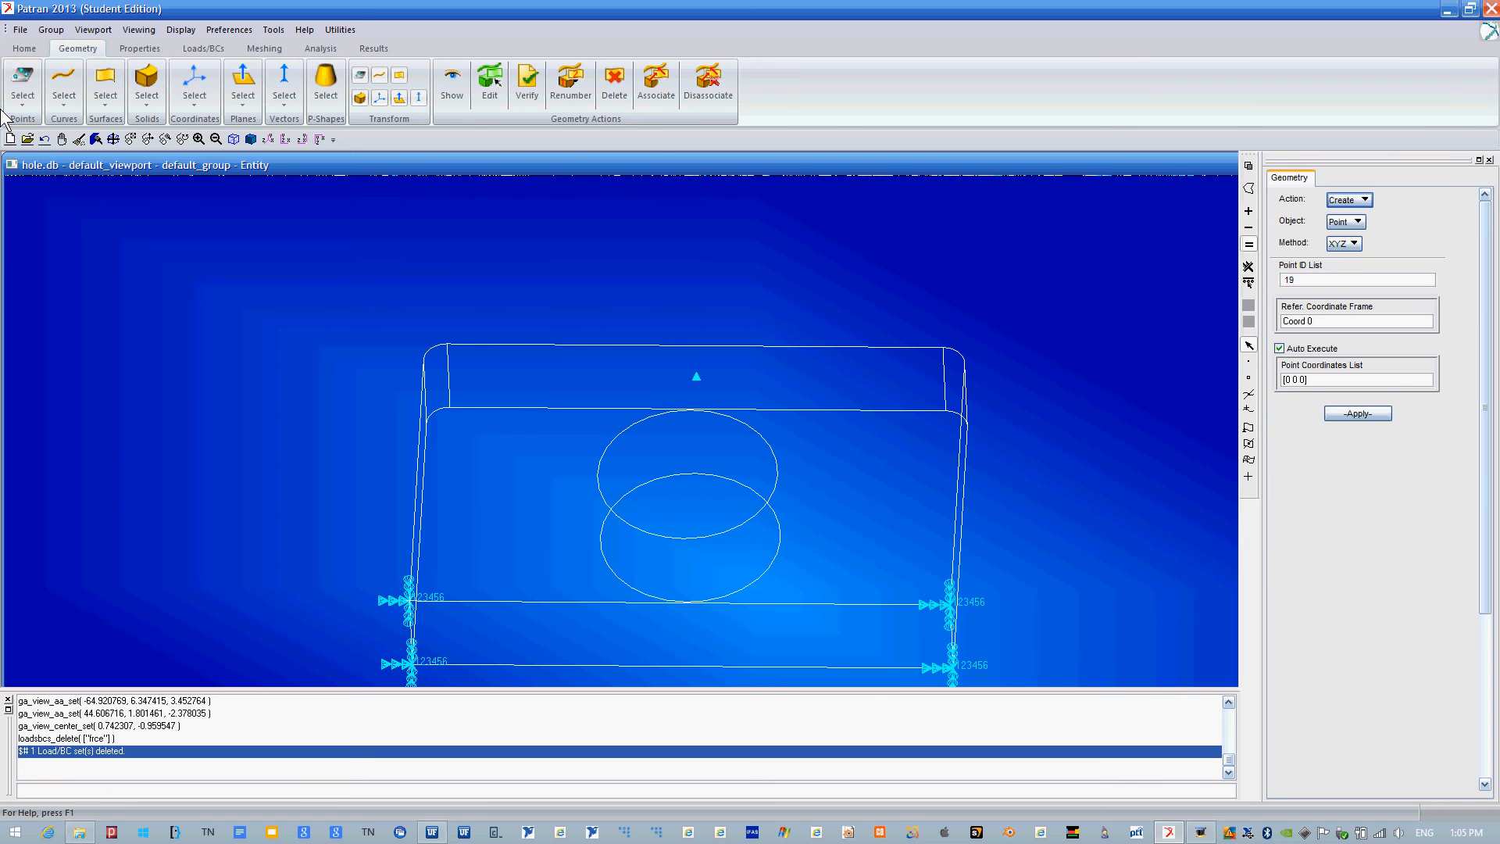
click(23, 99)
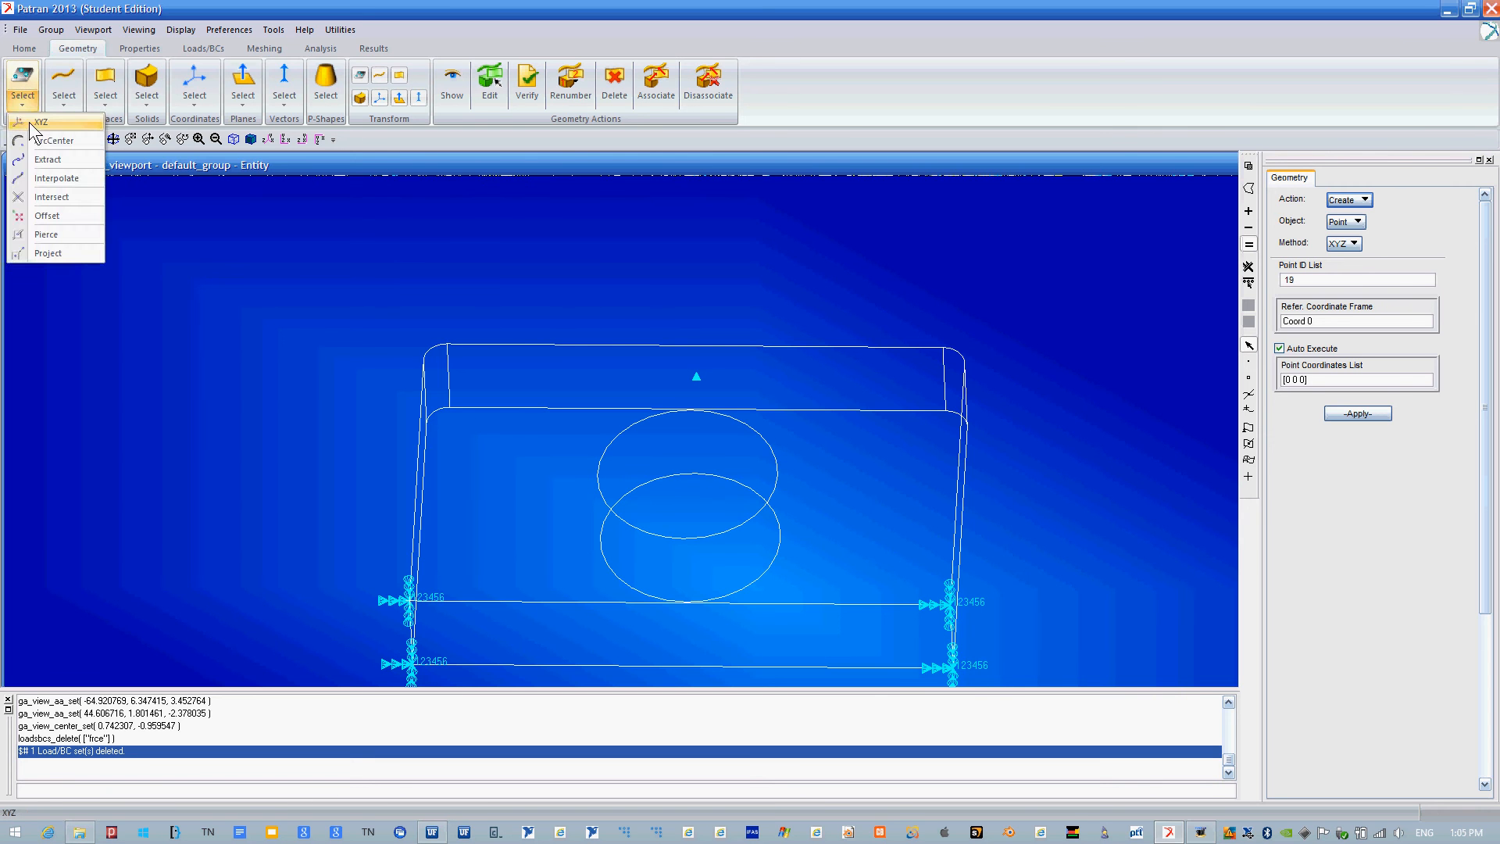
click(40, 123)
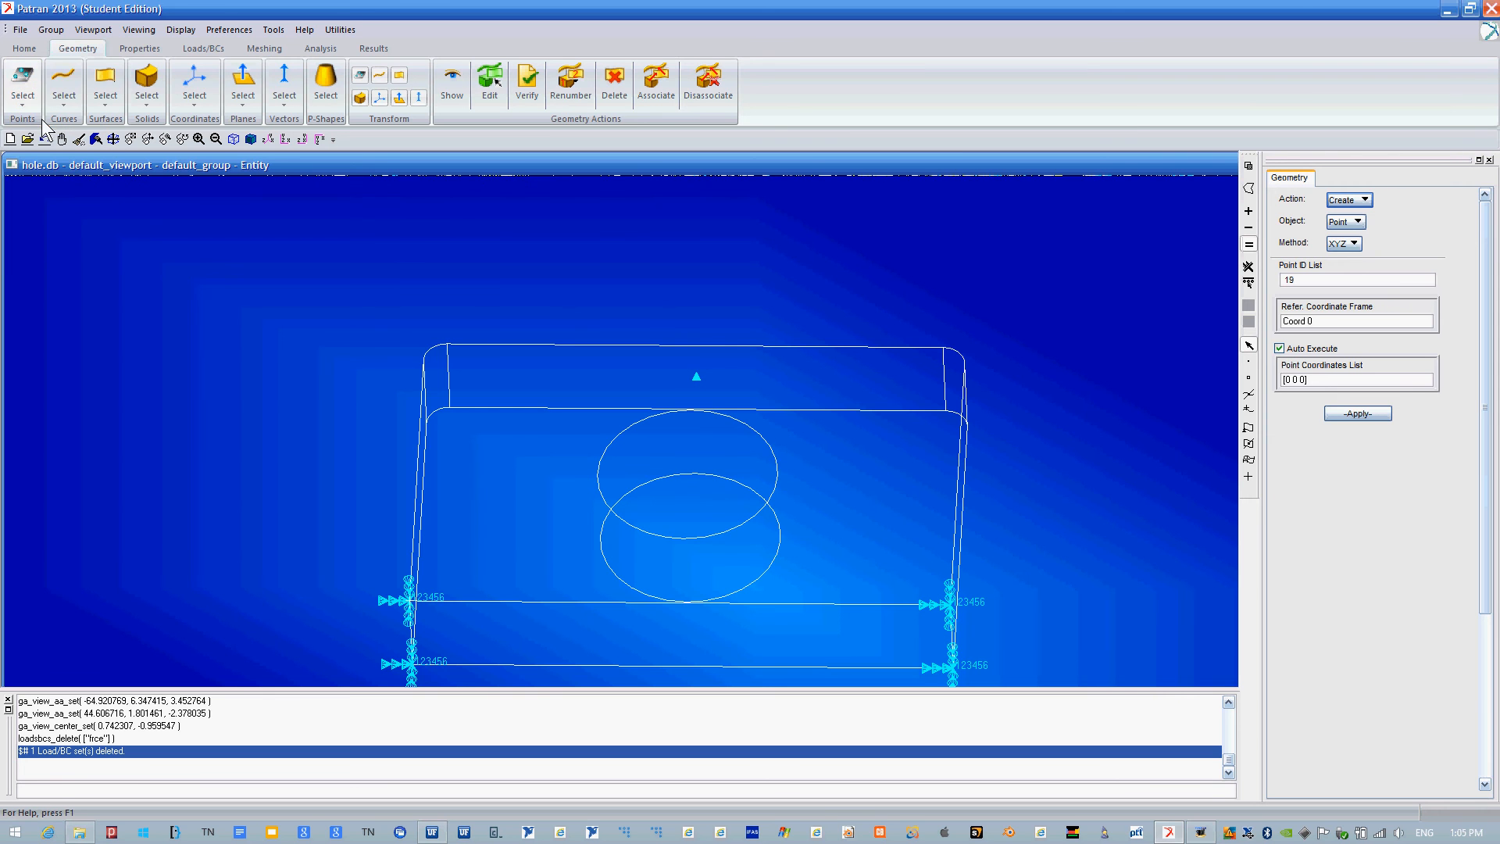
click(1355, 244)
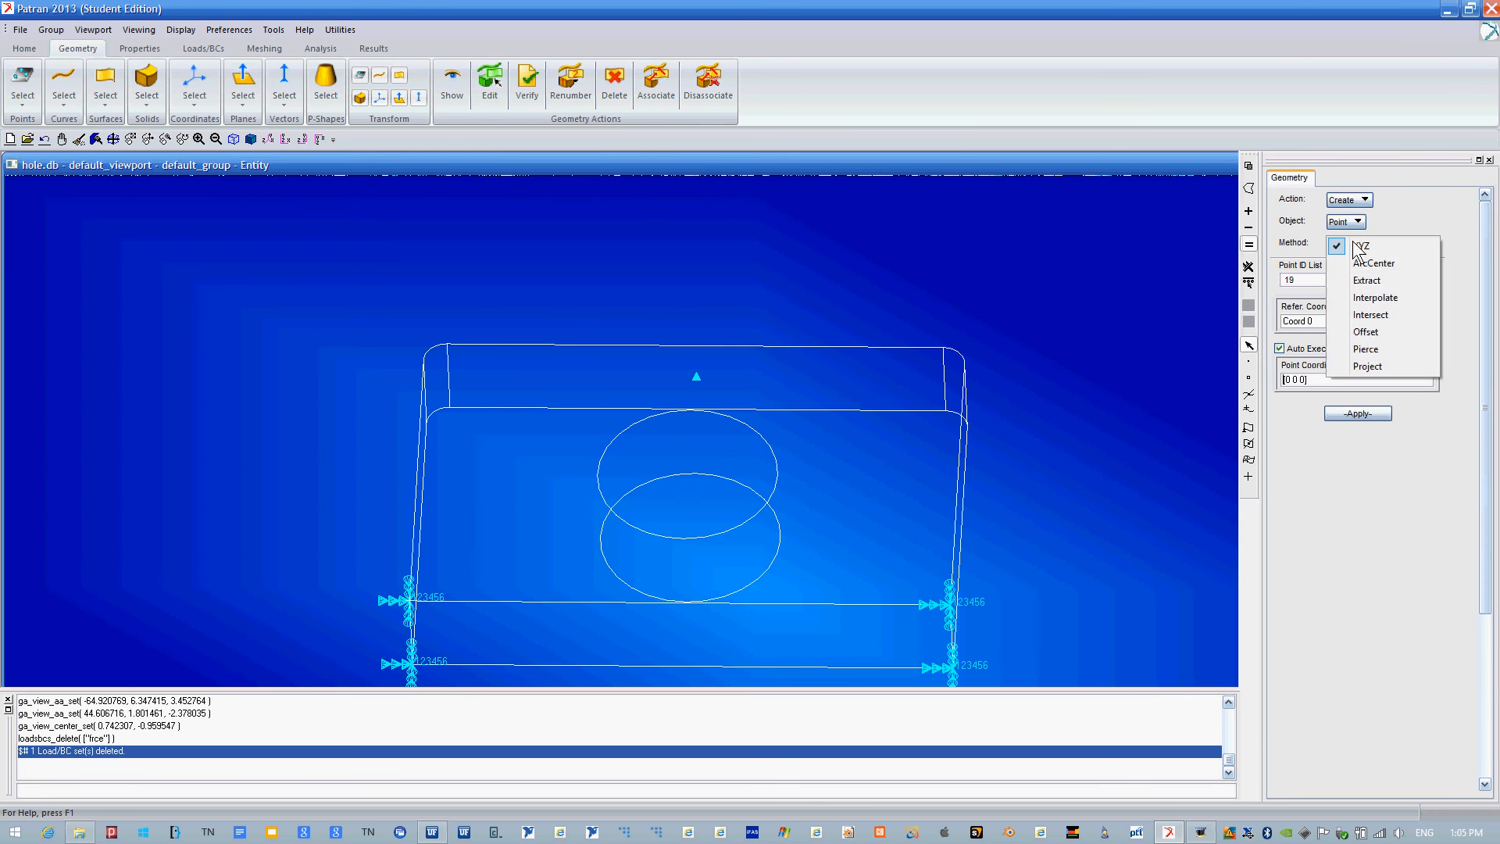
click(1381, 282)
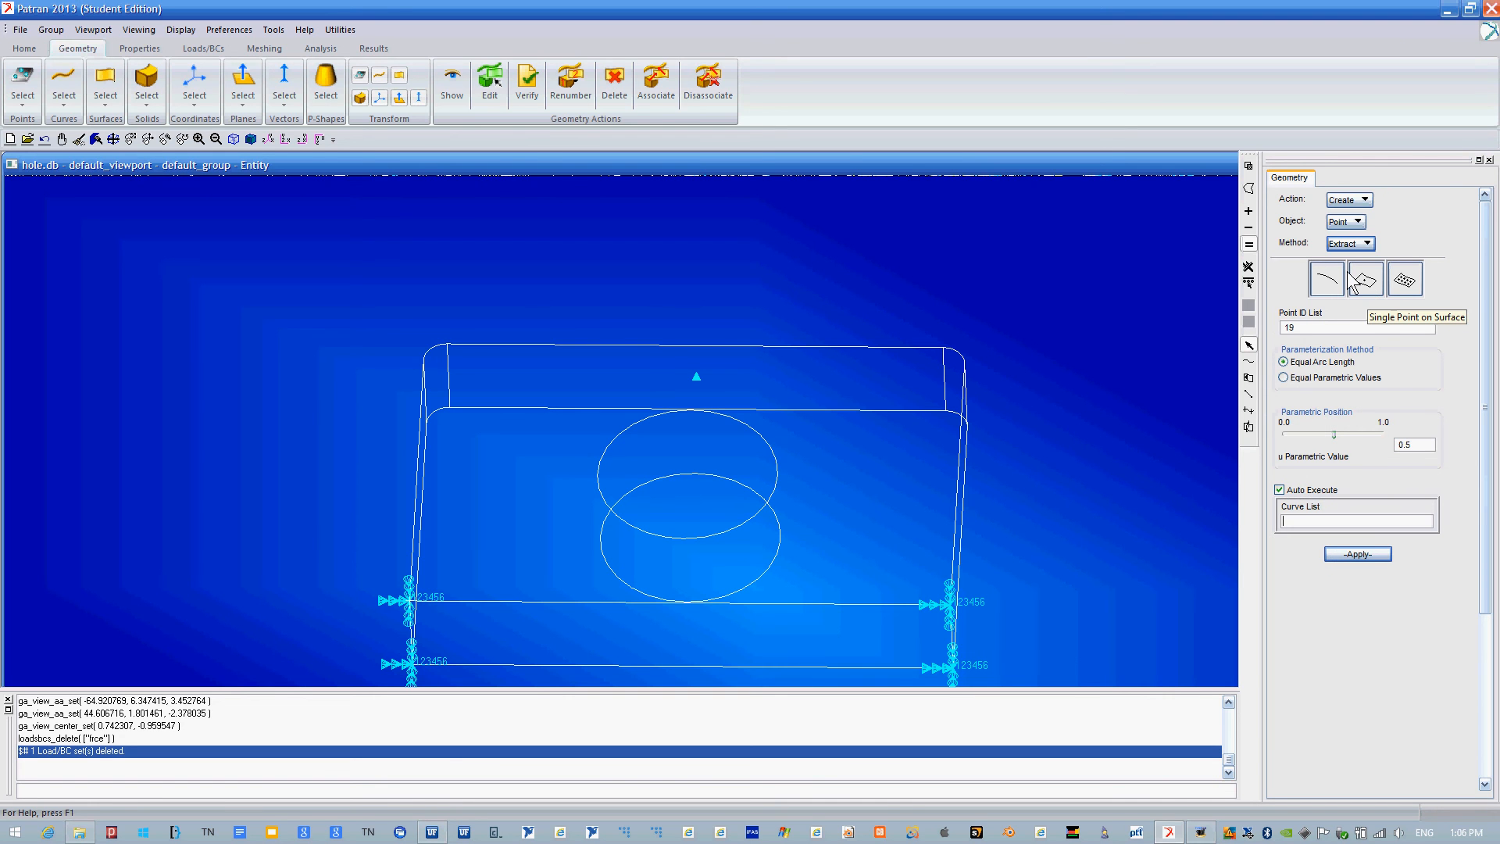
click(1373, 286)
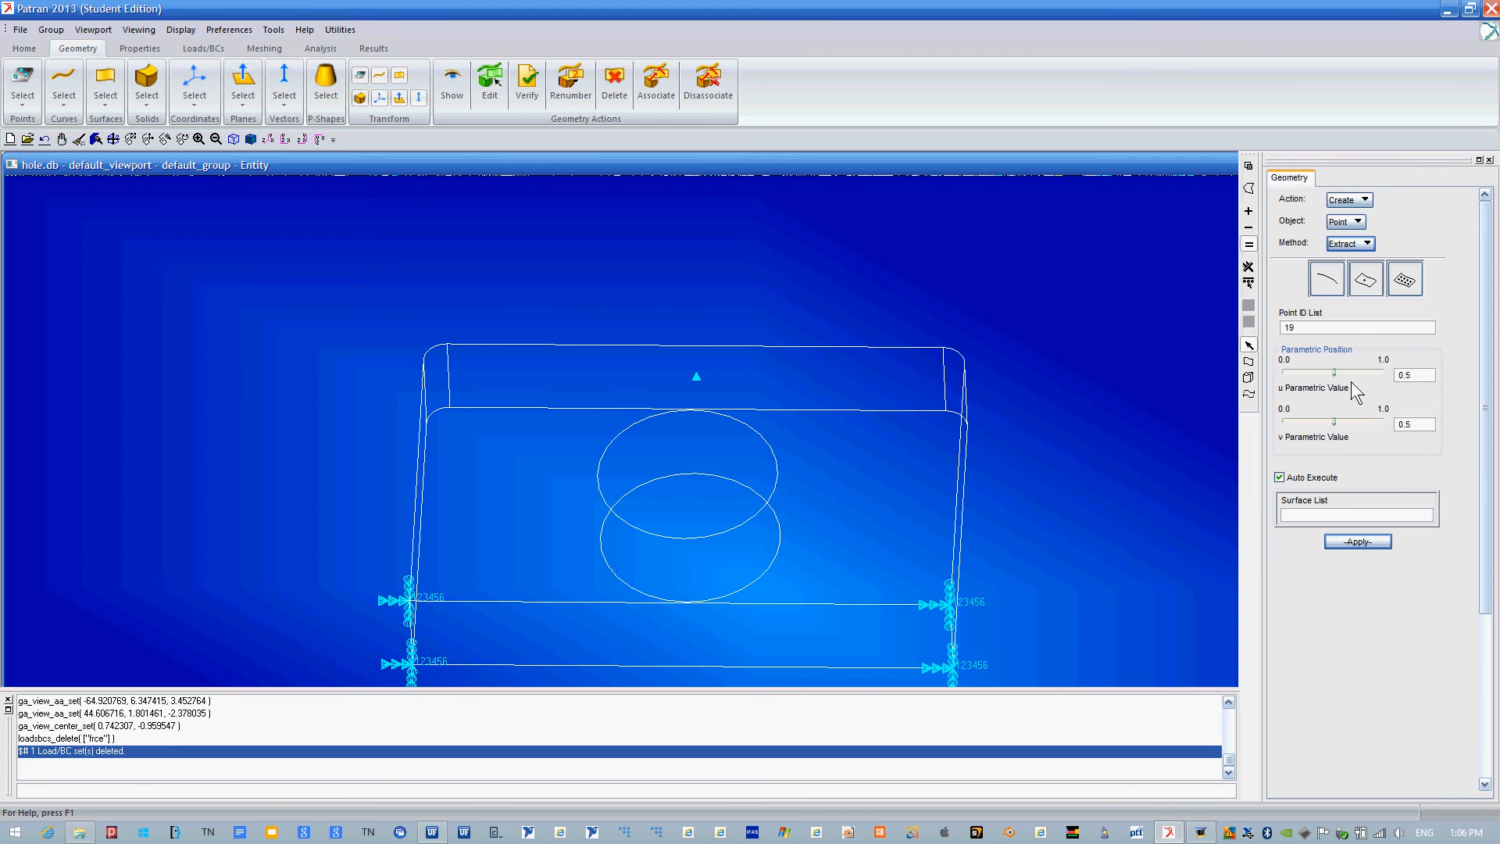
drag(1335, 373, 1357, 372)
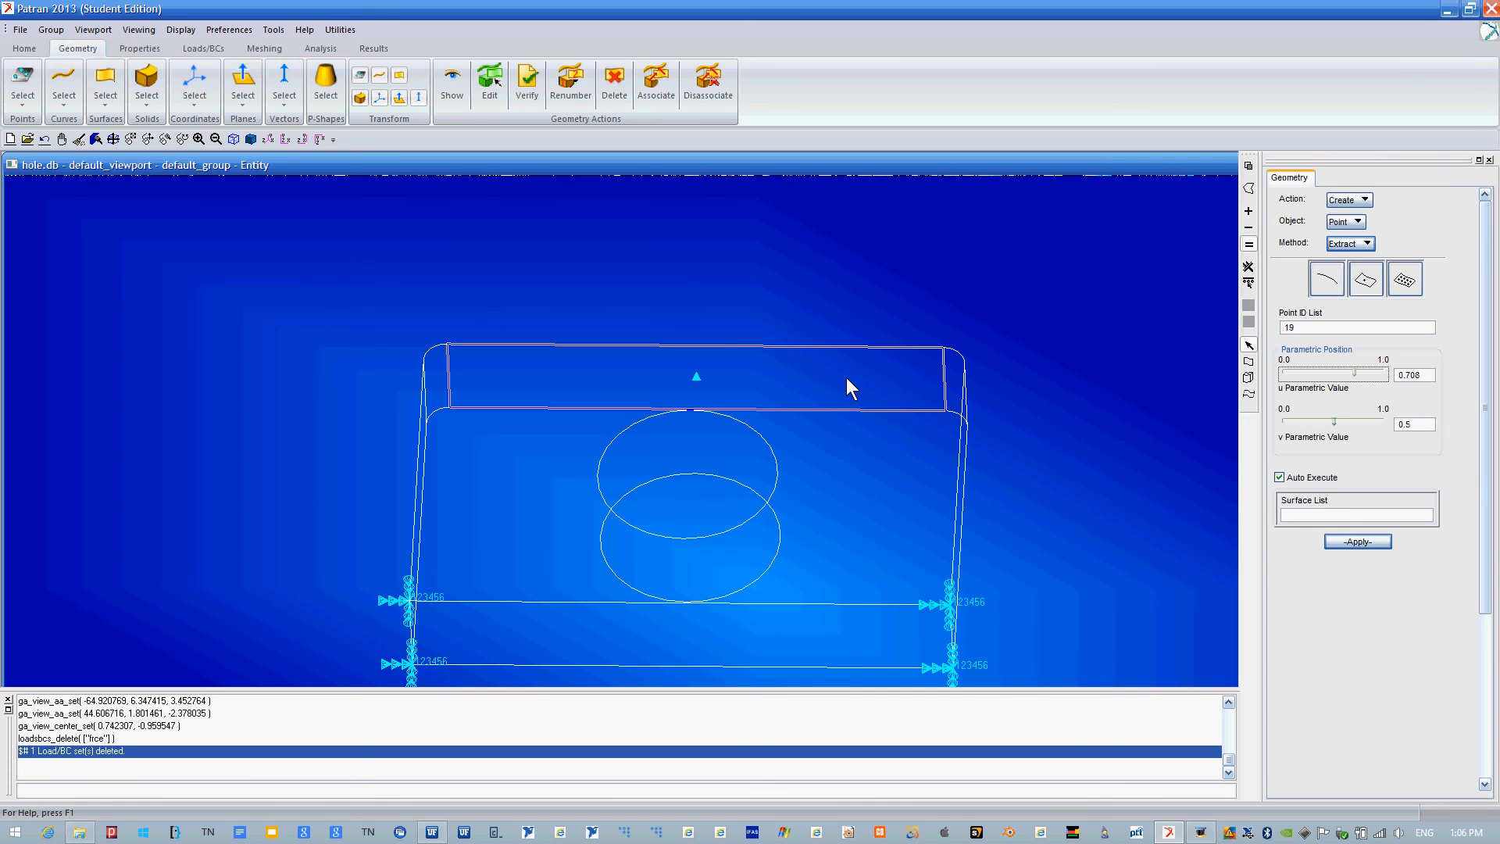
click(897, 386)
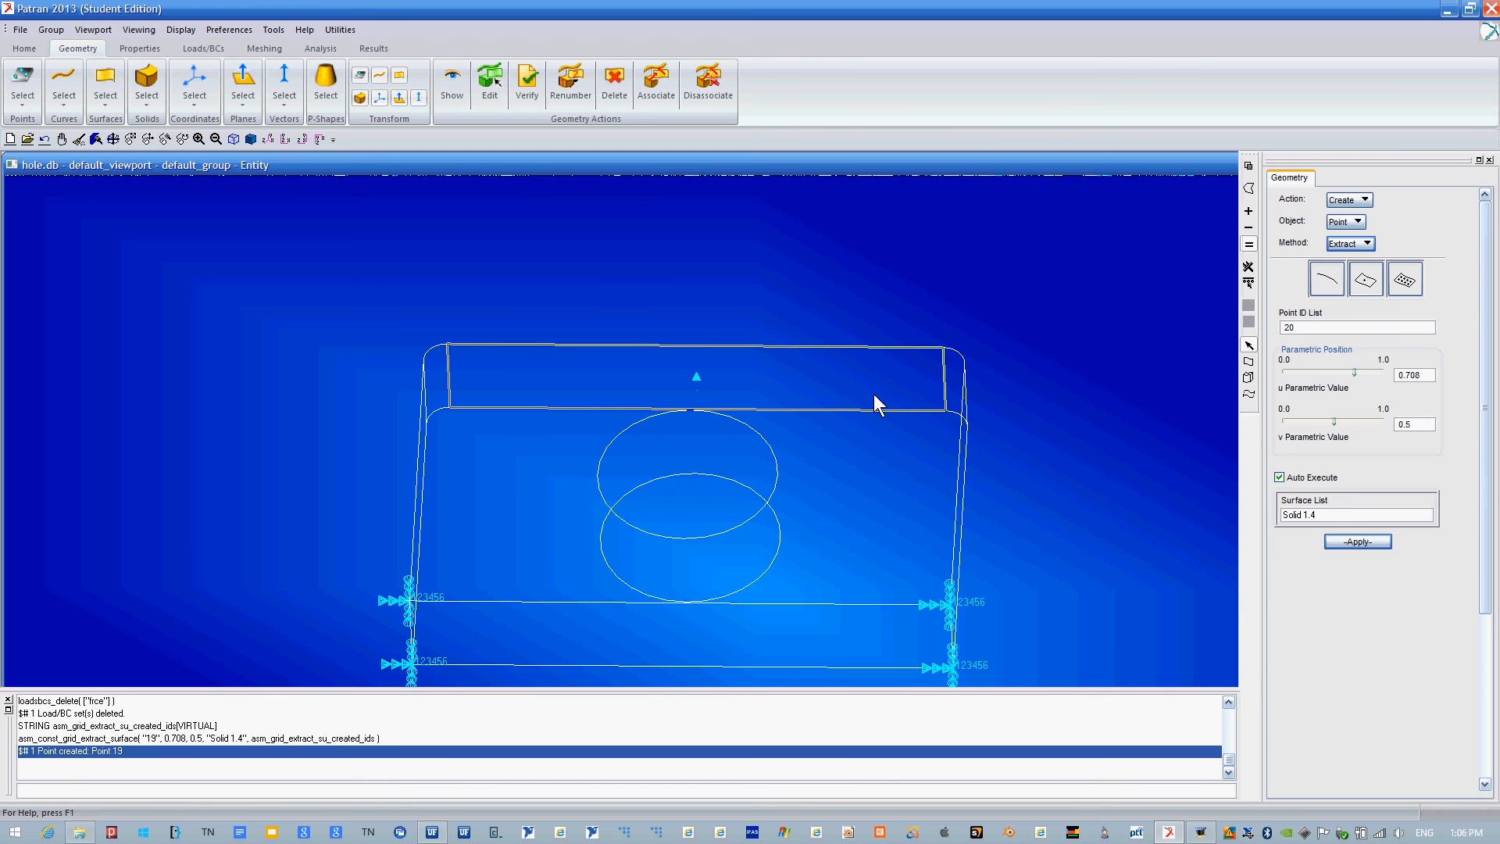
Change the default viewport background color to black and apply it to all existing viewports.
middle_drag(874, 394, 872, 441)
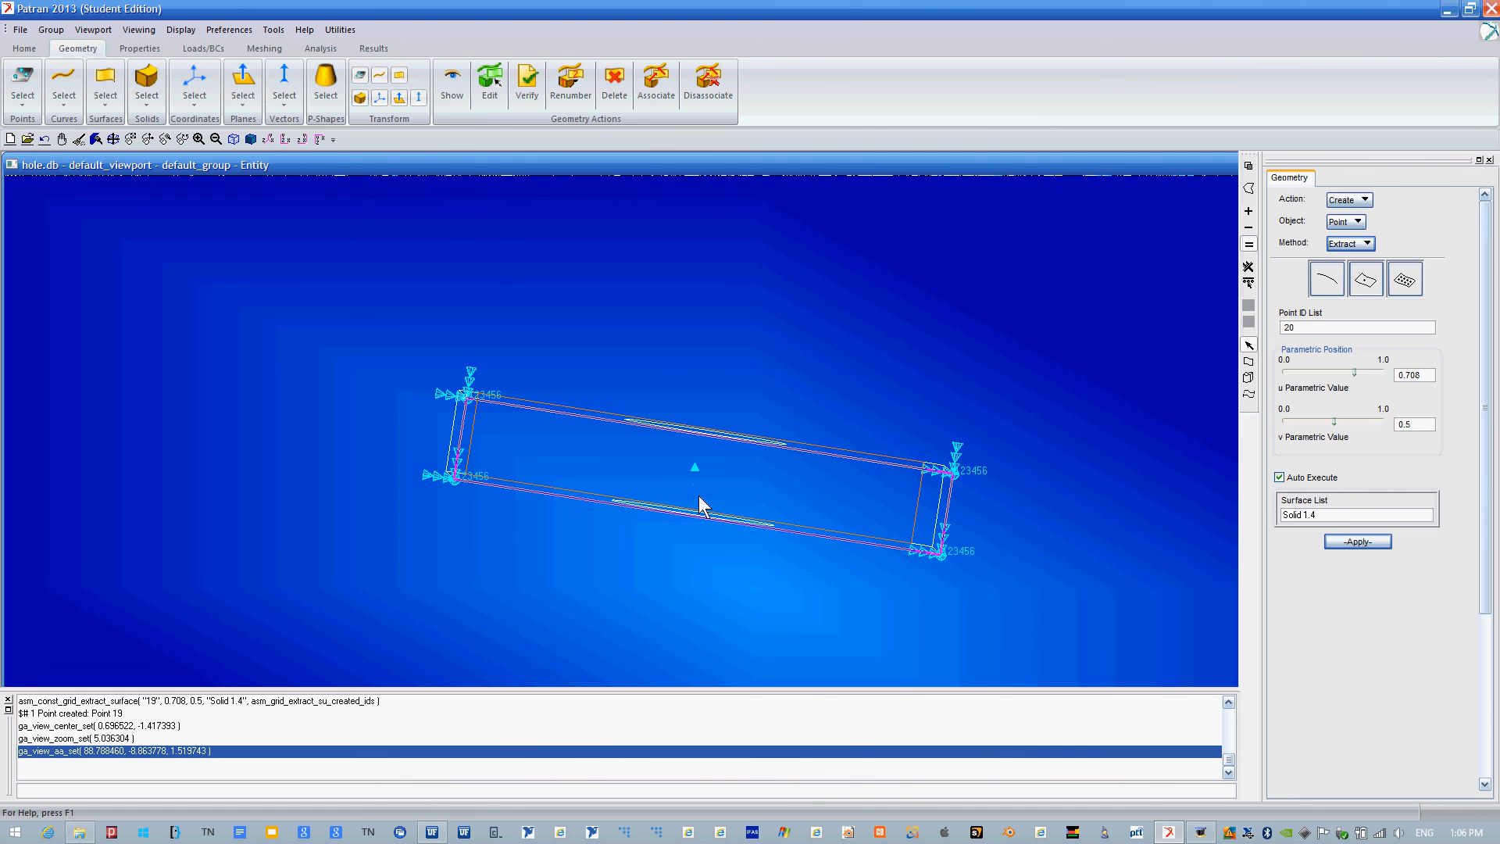
middle_drag(698, 495, 744, 508)
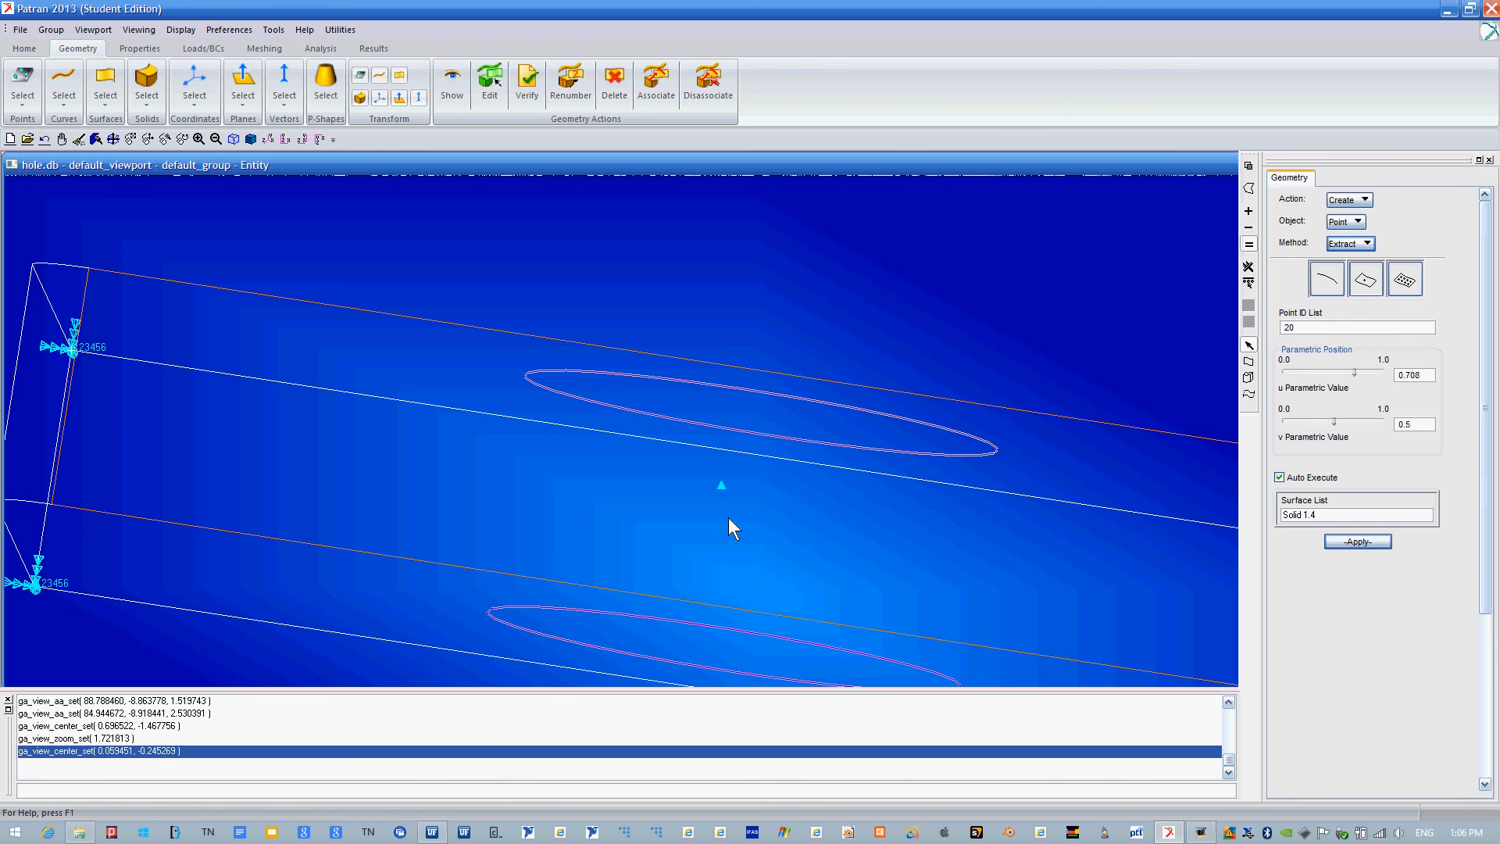
click(185, 31)
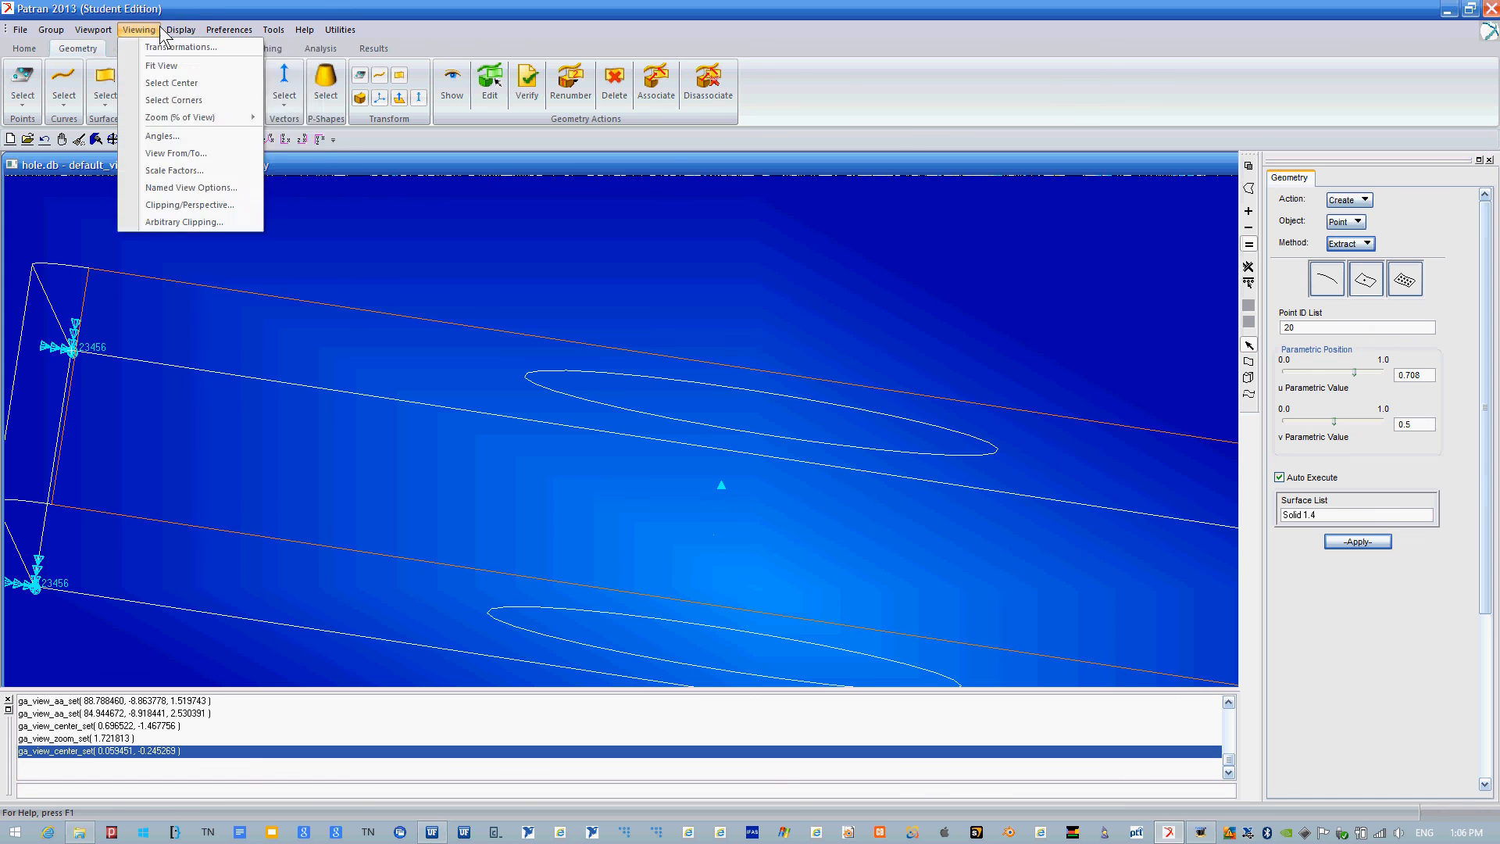
mouse_move(226, 29)
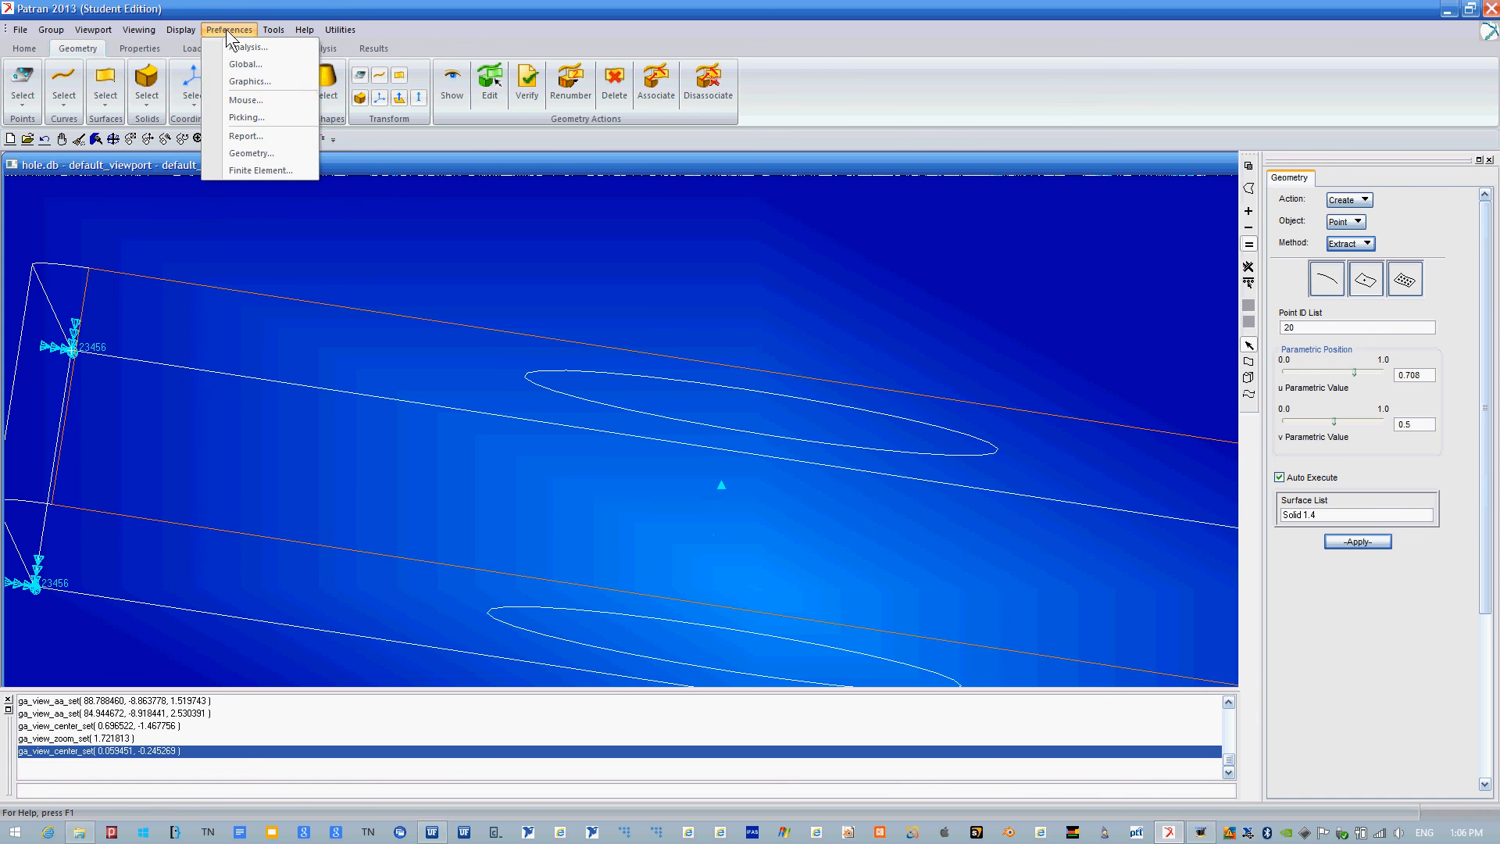
click(286, 84)
click(1424, 319)
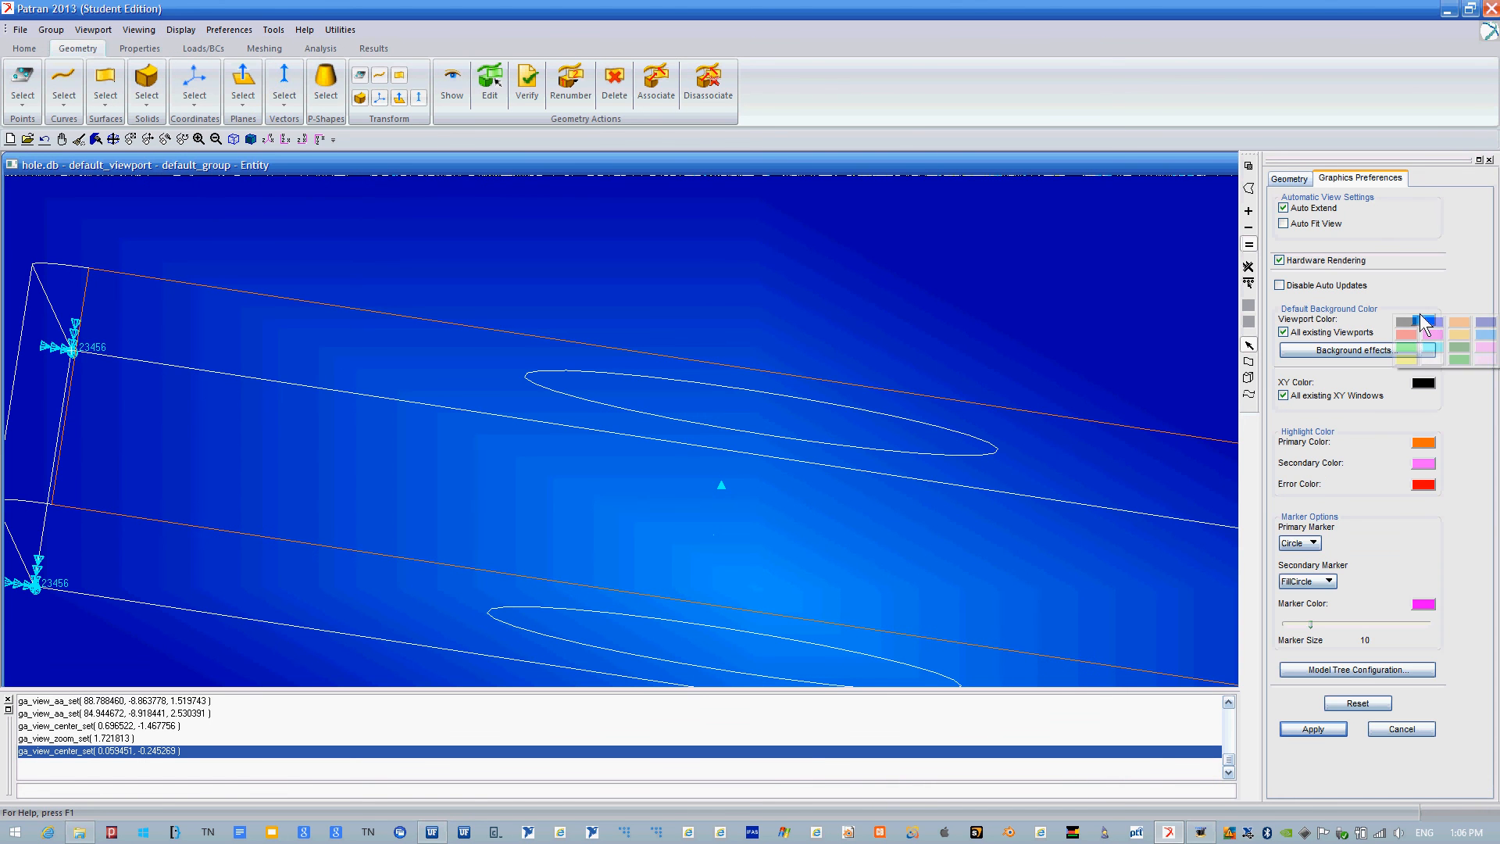
click(1393, 341)
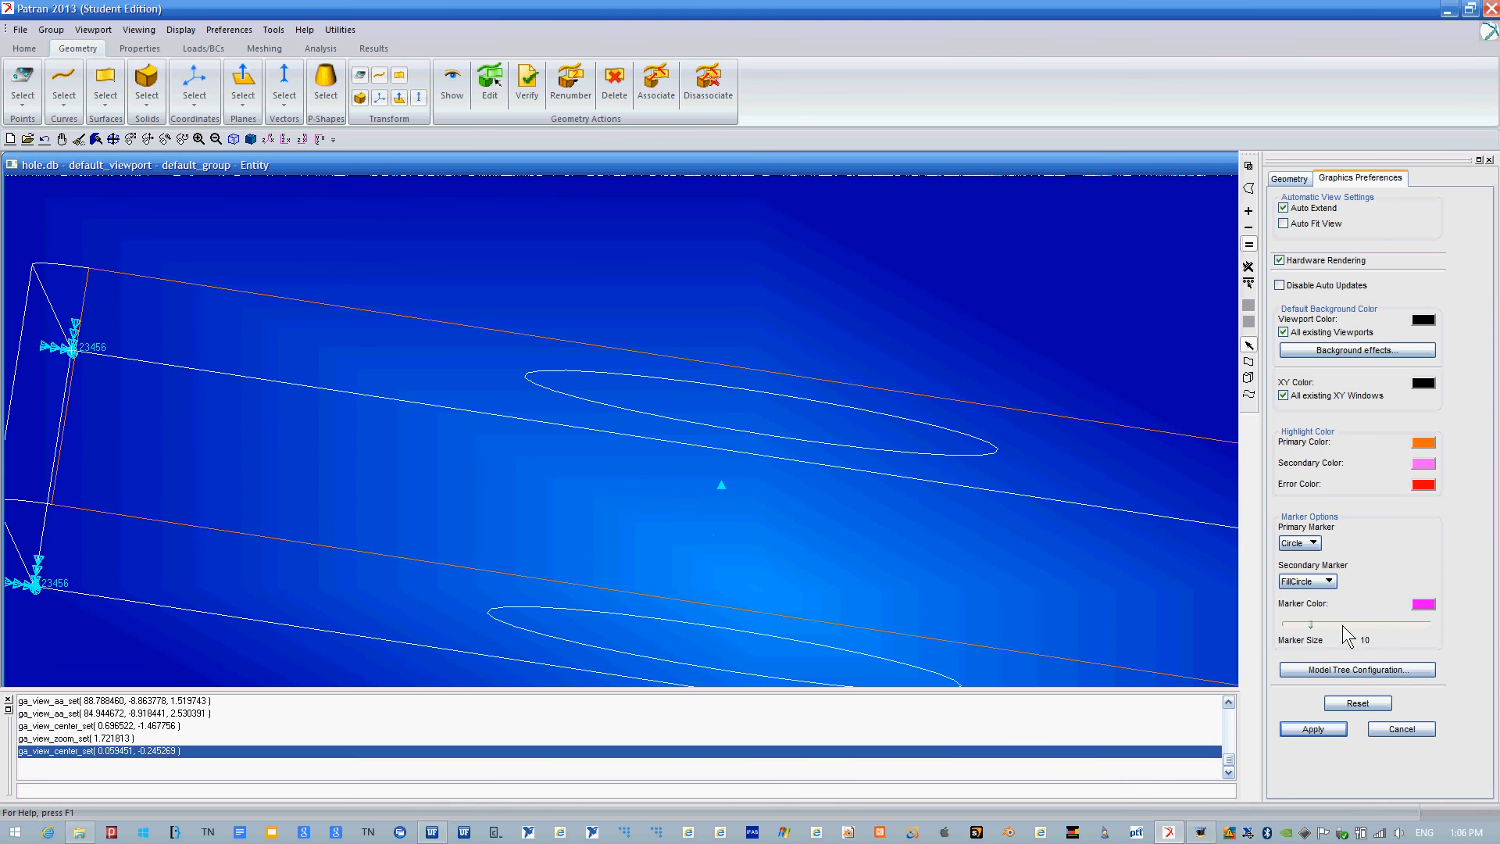
click(1313, 729)
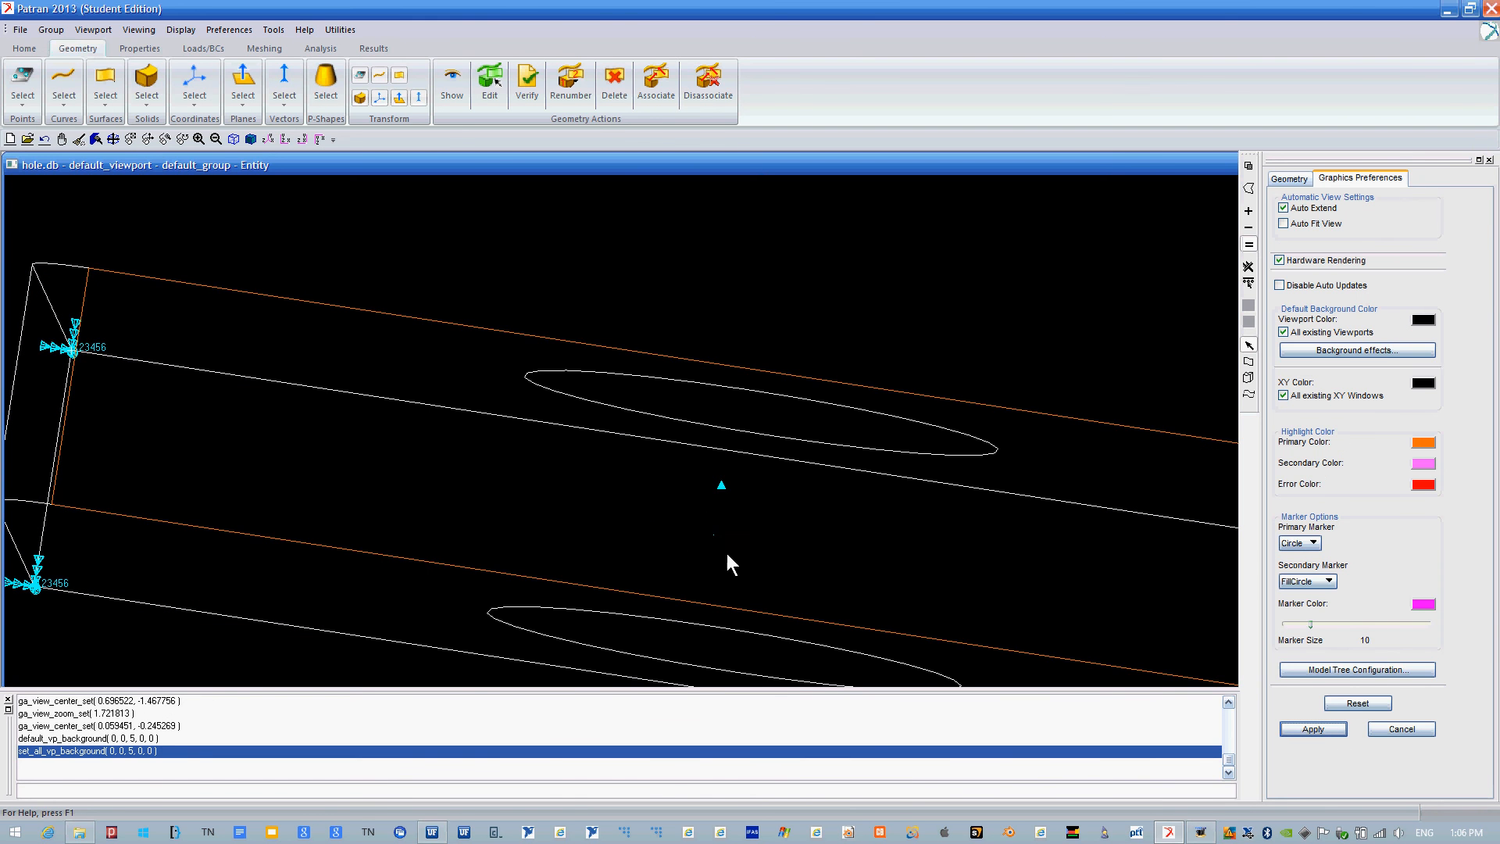
Associate the newly extracted point, Point 19, with the plate's upper face, Solid 1.4, with Auto Execute turned off.
click(1290, 179)
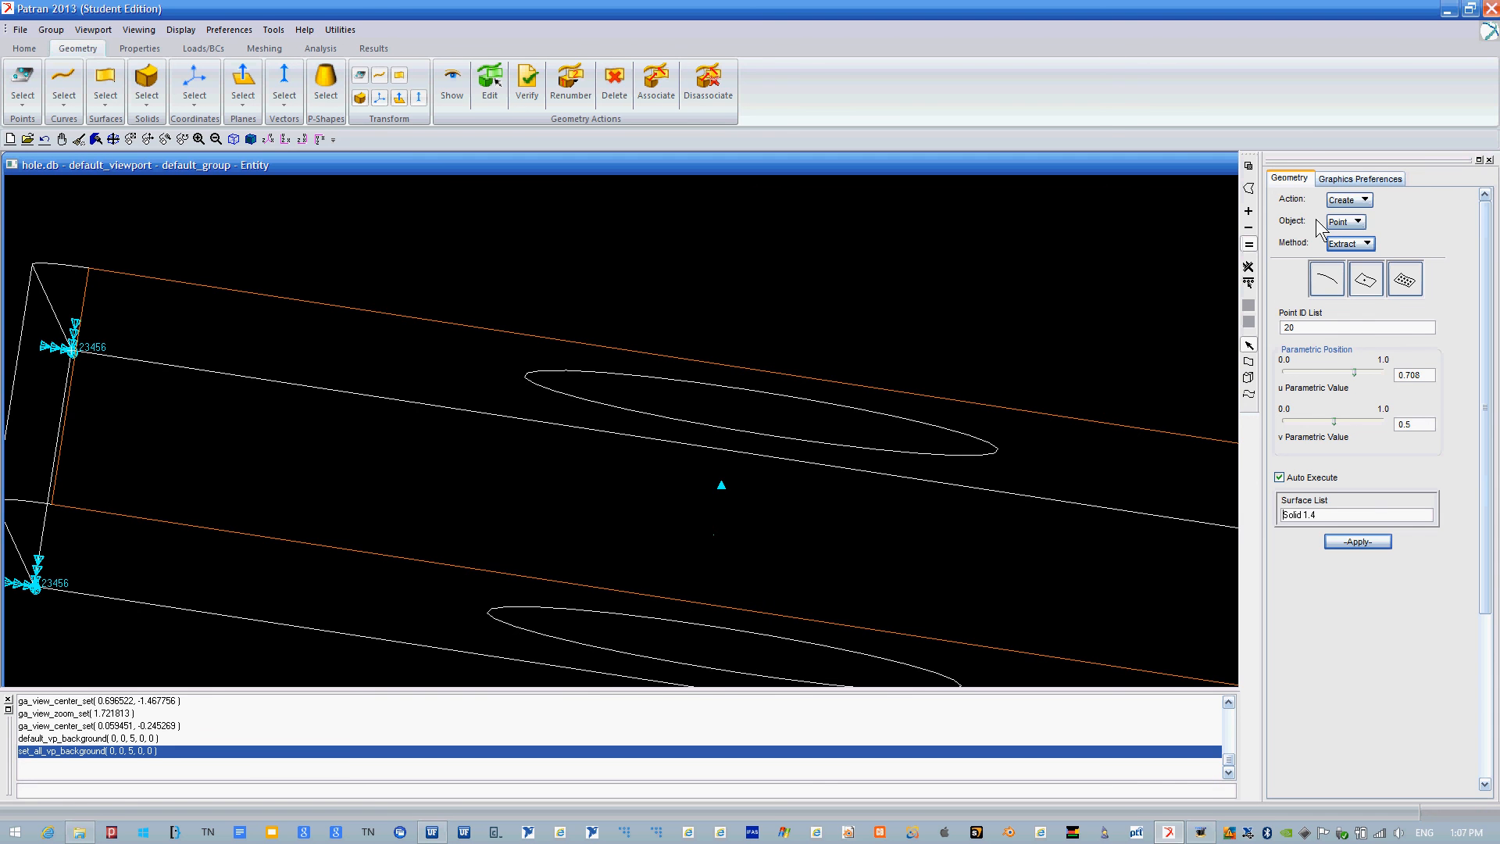
click(1359, 201)
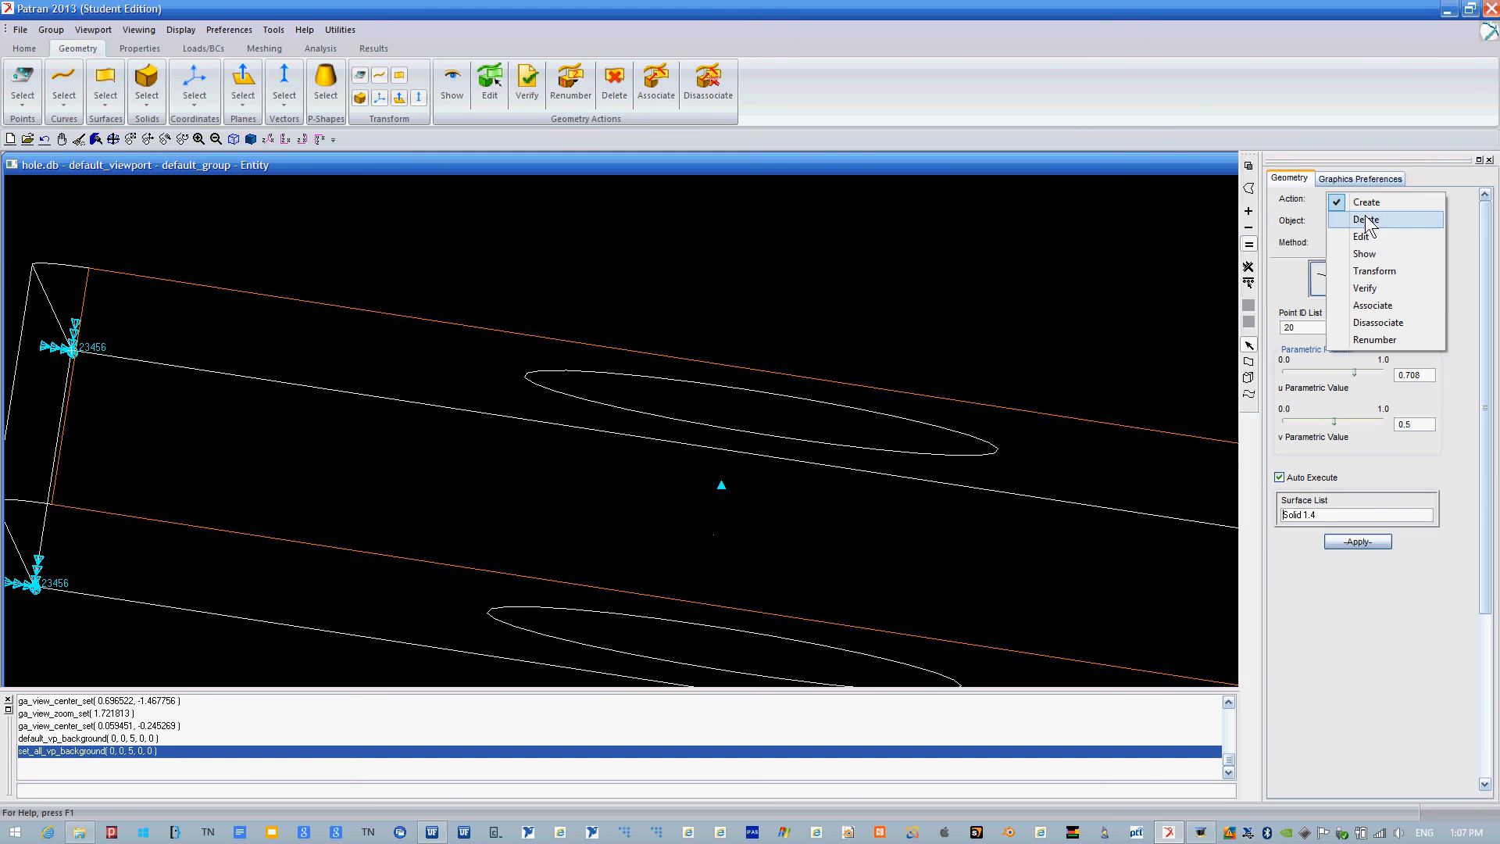
click(1396, 304)
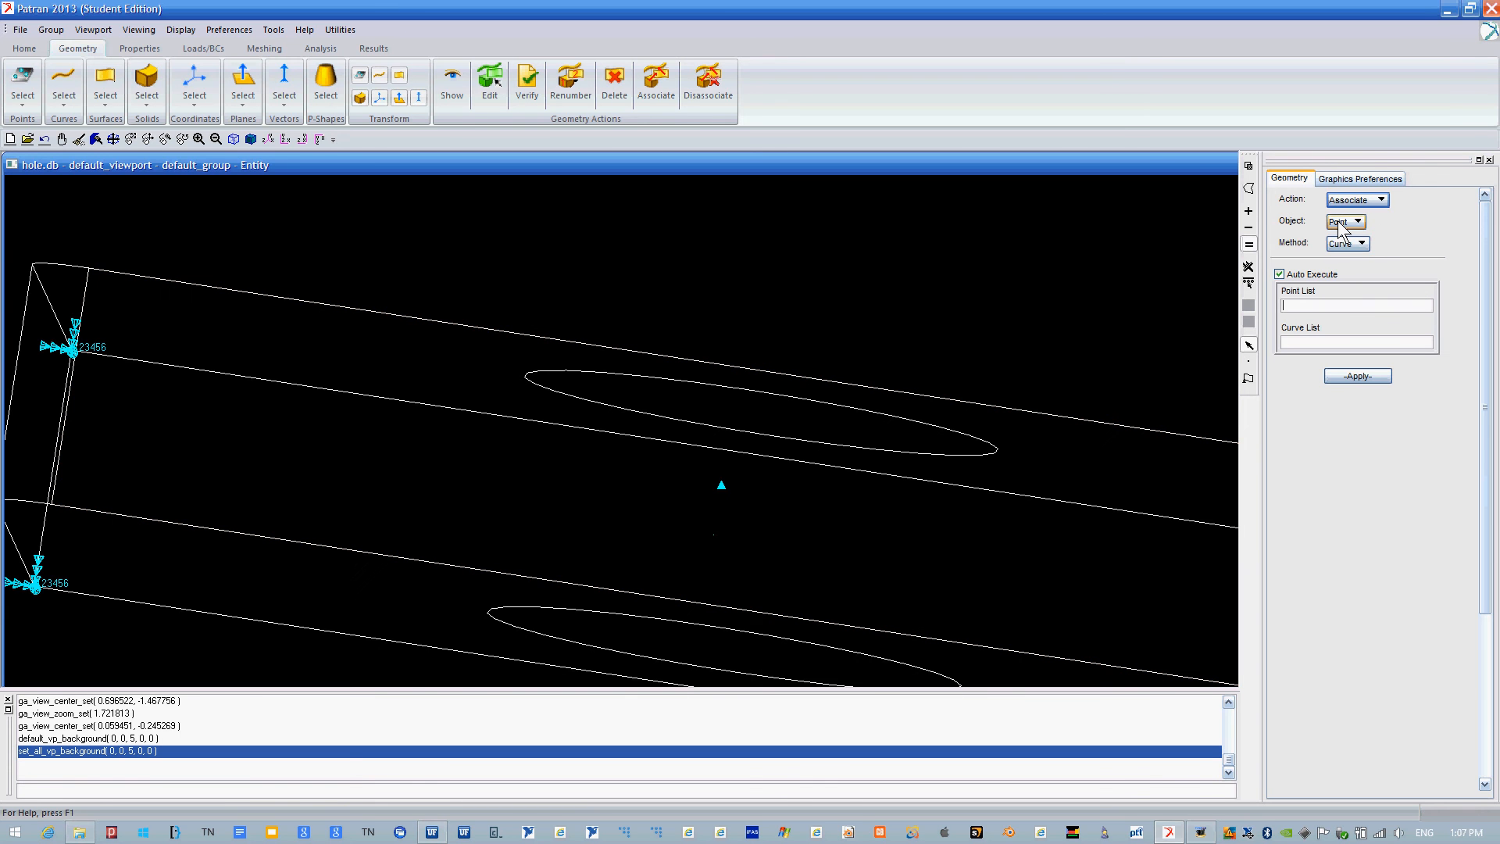
click(1344, 246)
click(1406, 226)
click(1358, 247)
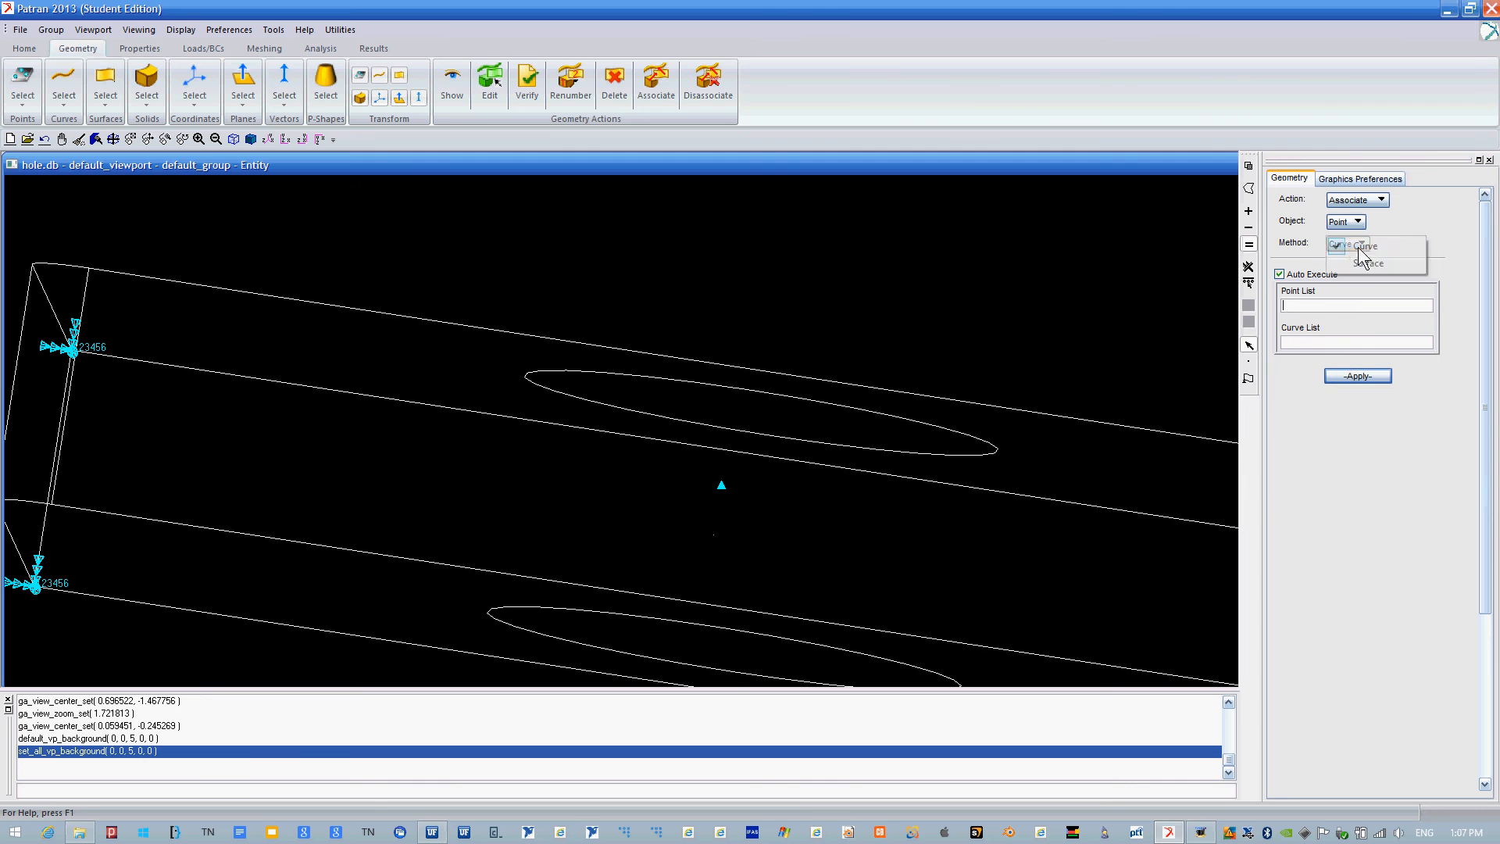
click(1361, 264)
click(714, 535)
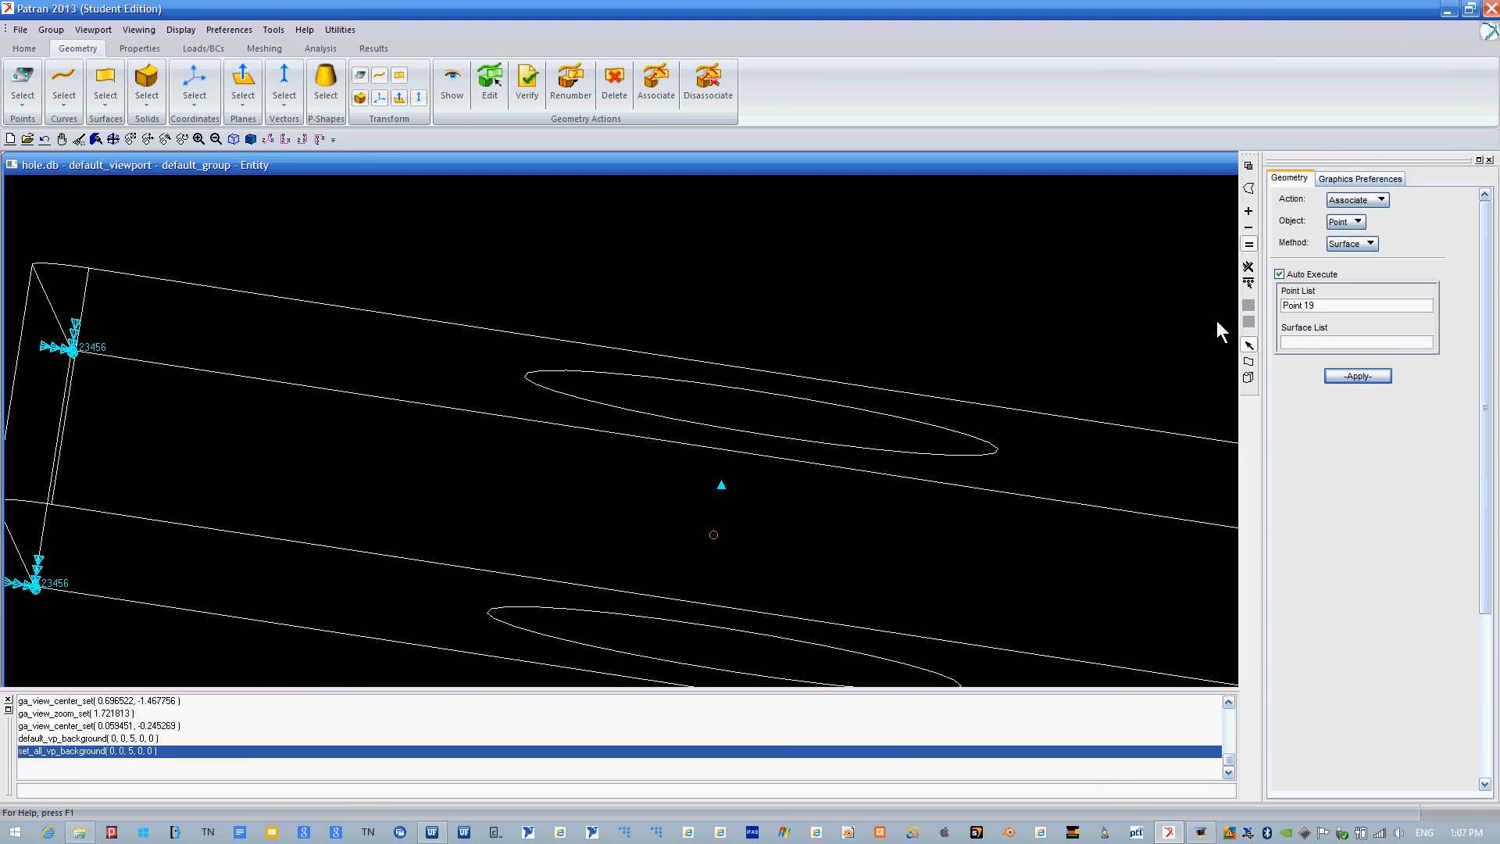
click(1280, 276)
click(1294, 345)
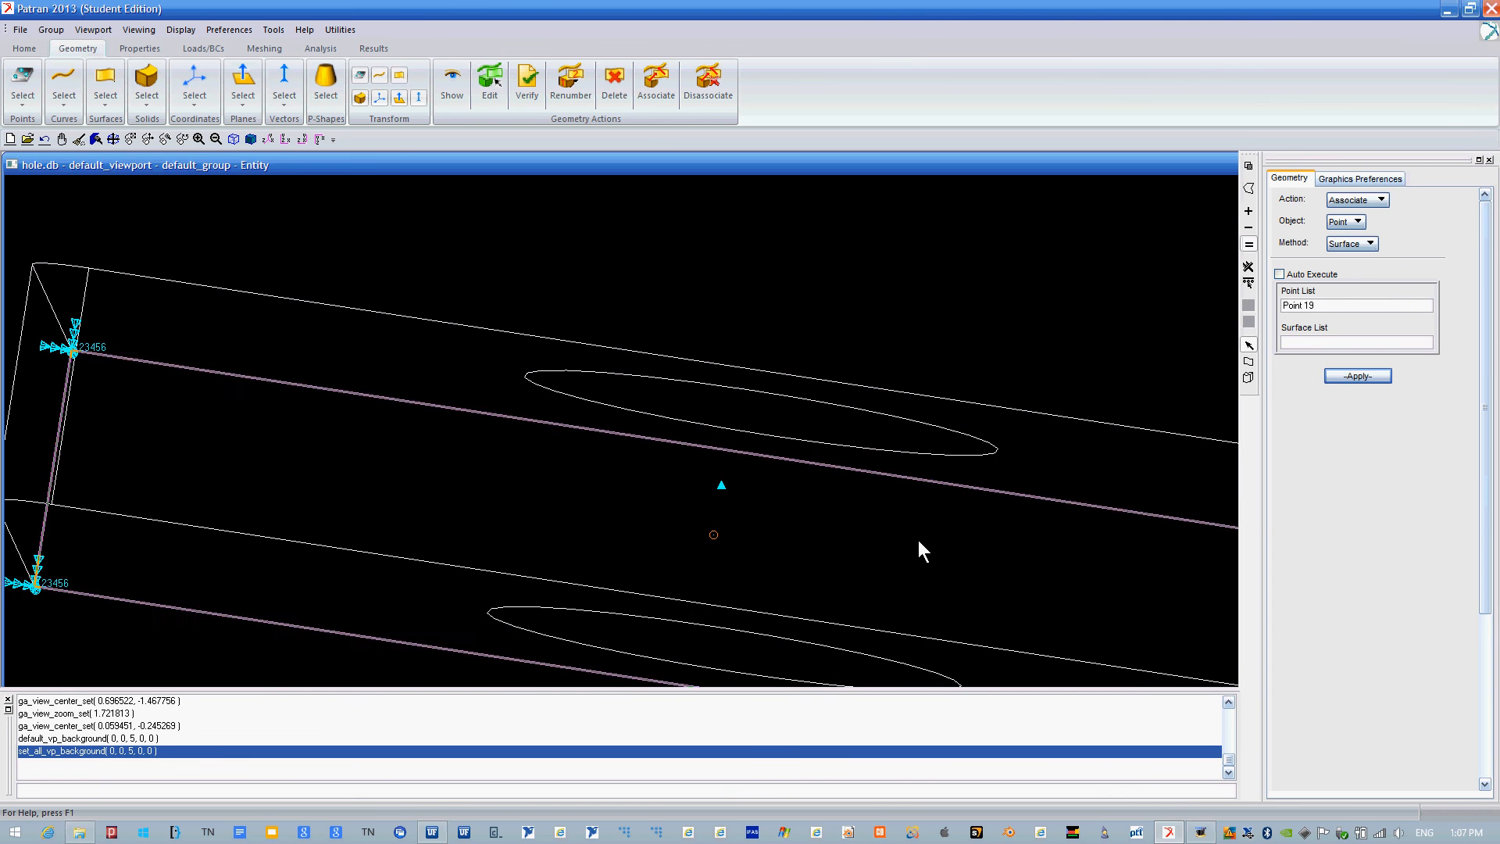
middle_drag(917, 541, 916, 546)
click(519, 365)
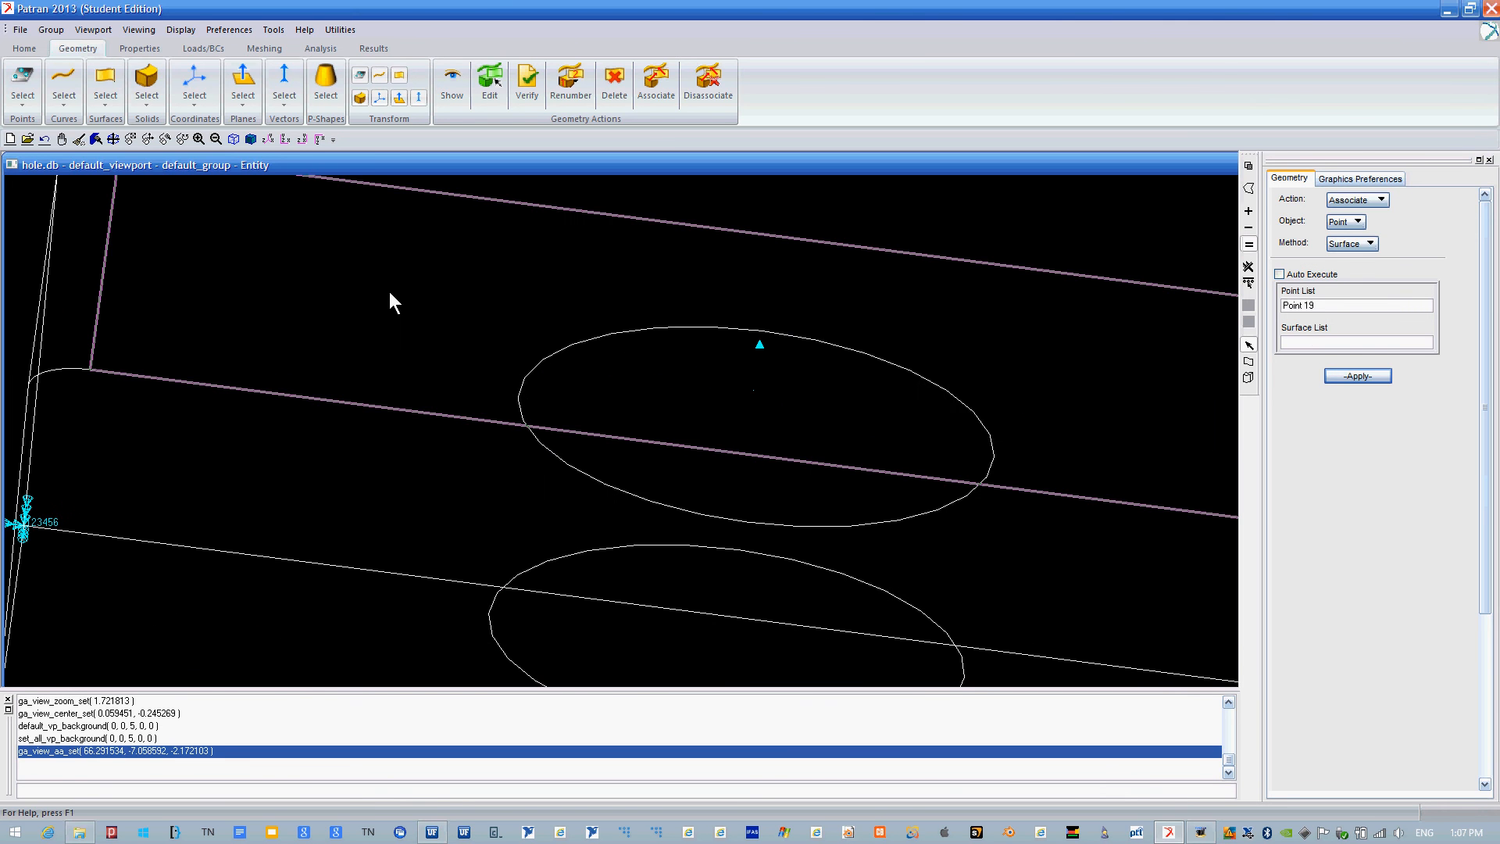
click(1357, 376)
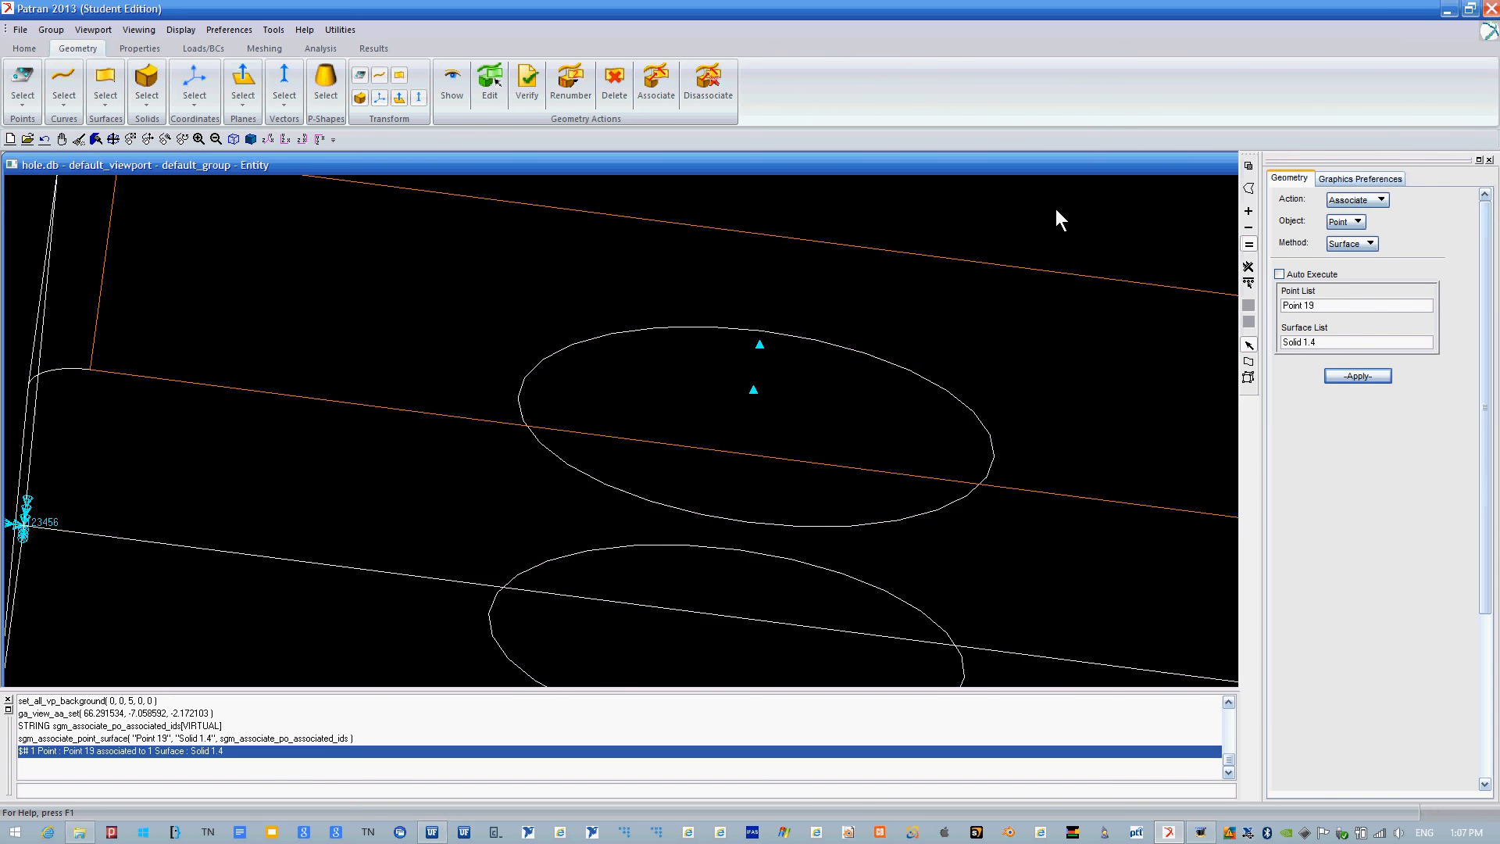
Start a nodal force set named frce and switch its application region selection from geometry to FEM.
middle_drag(1056, 209, 836, 422)
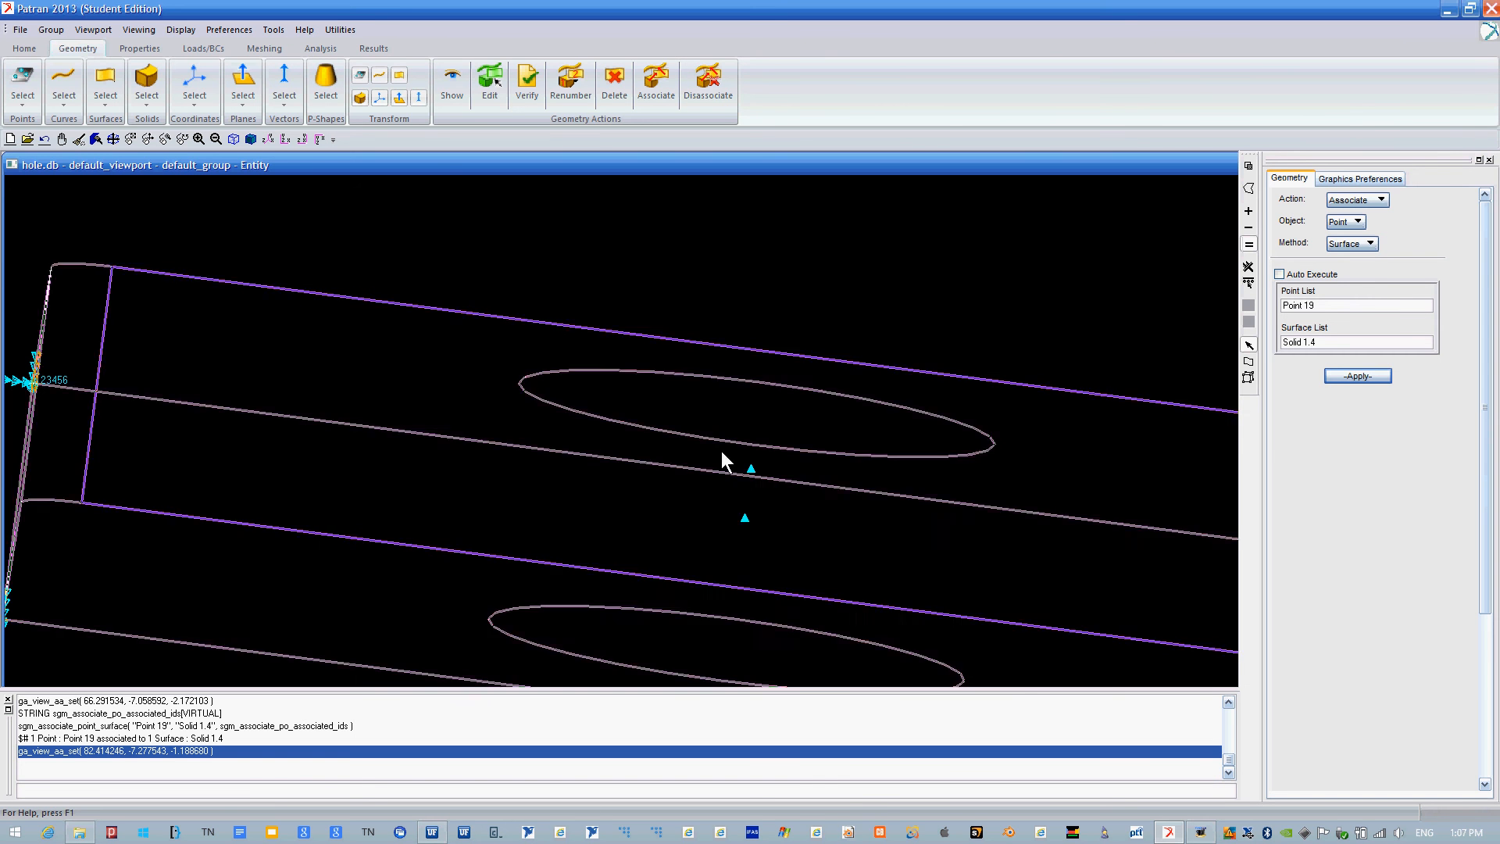
click(194, 49)
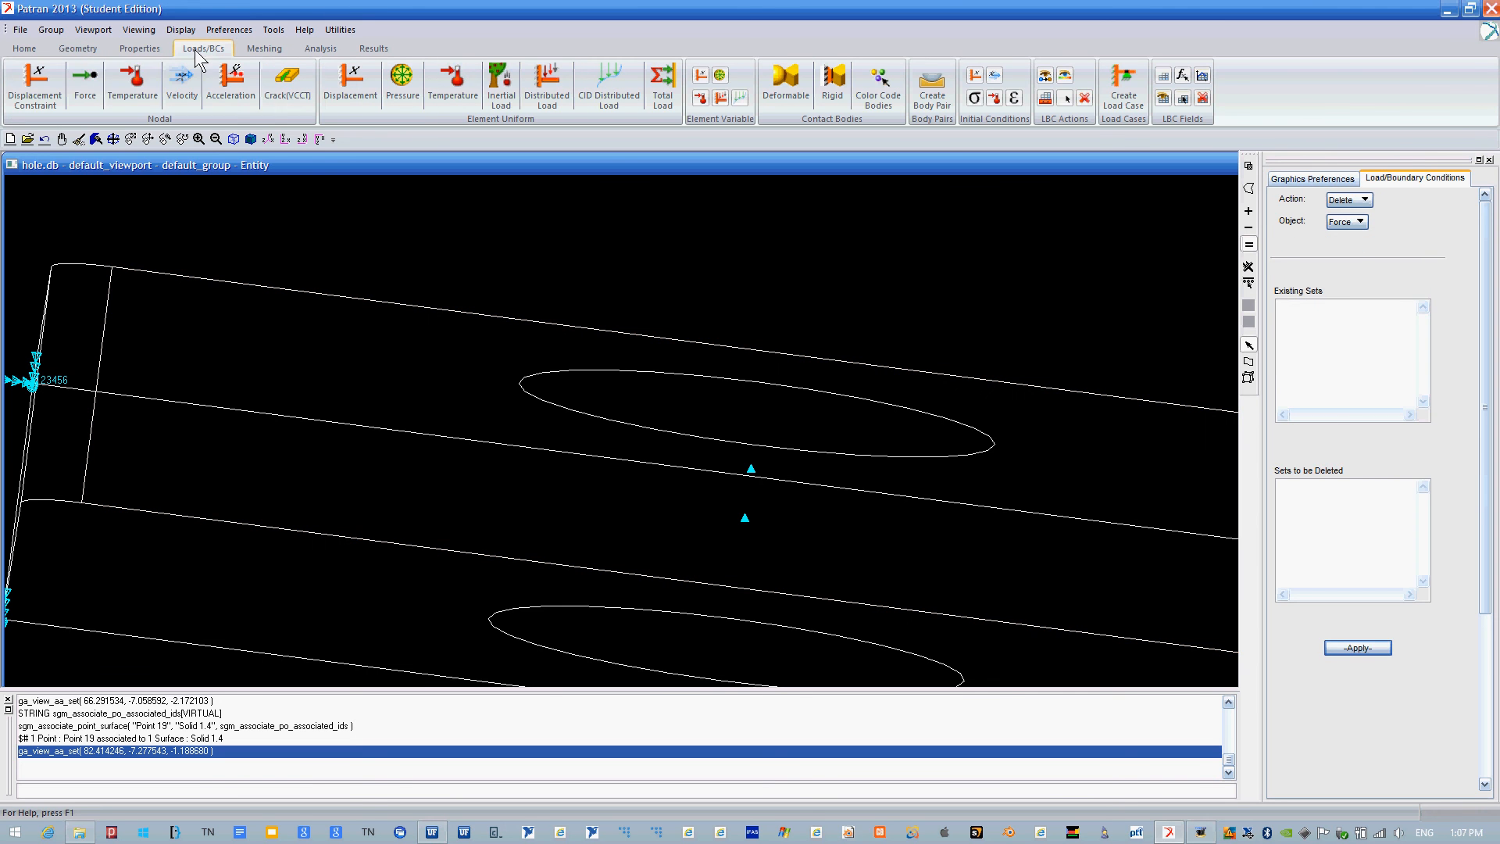
click(86, 78)
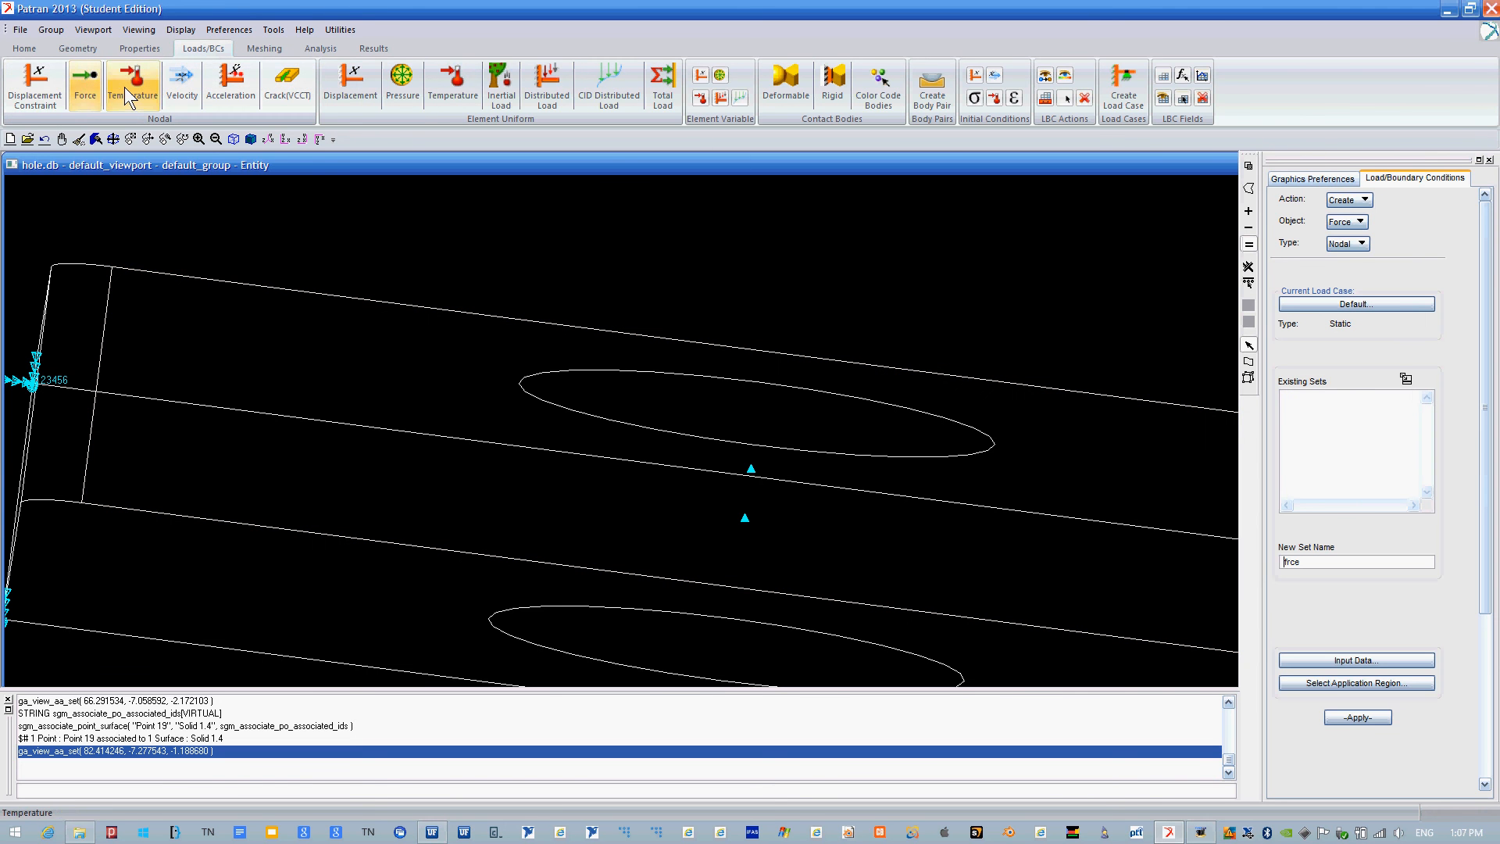
click(1348, 243)
click(1352, 244)
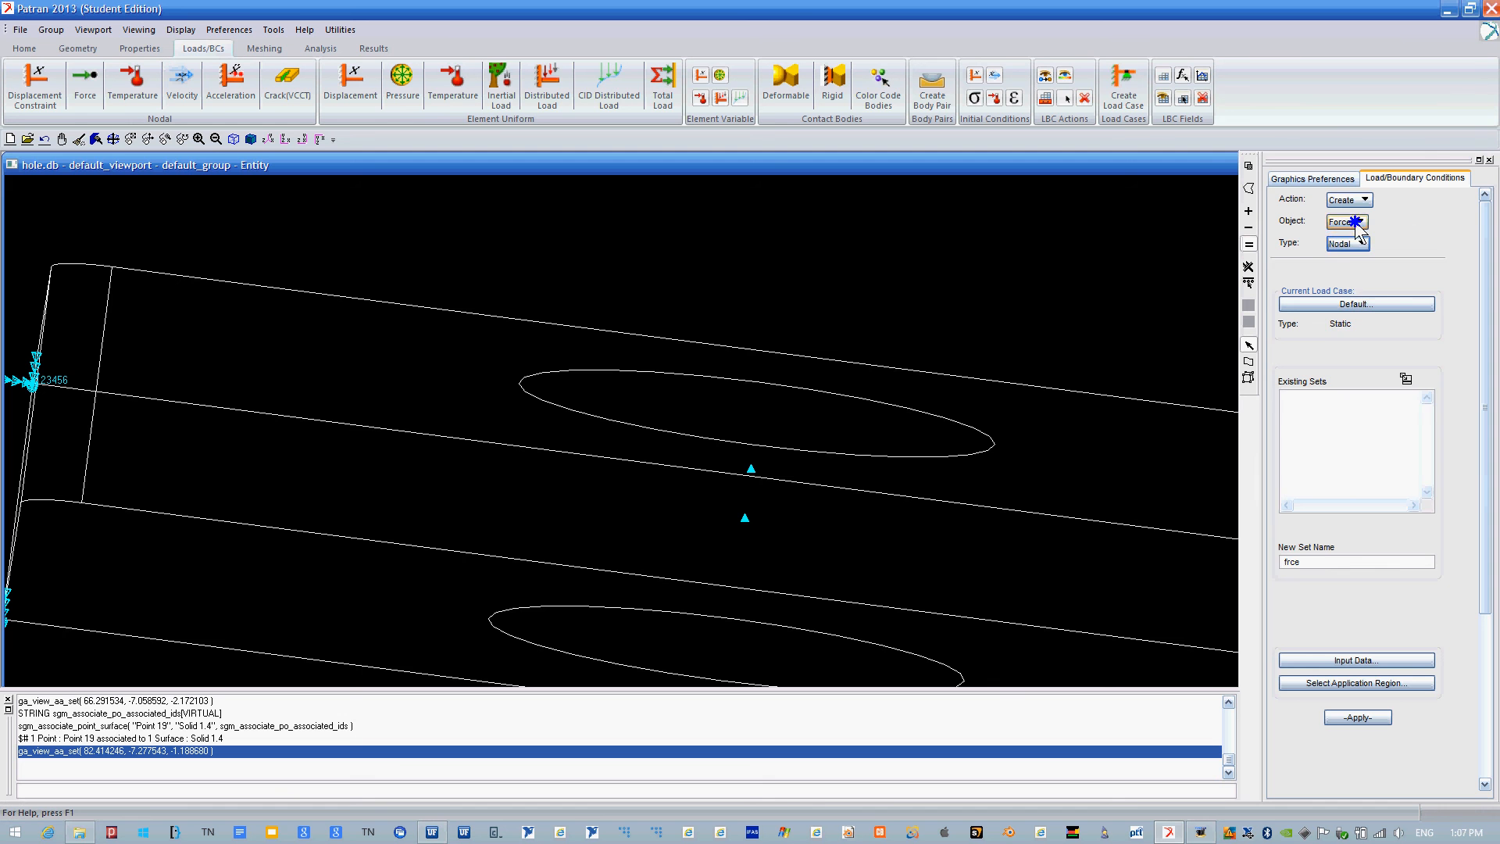
click(1355, 221)
click(1415, 202)
click(1367, 681)
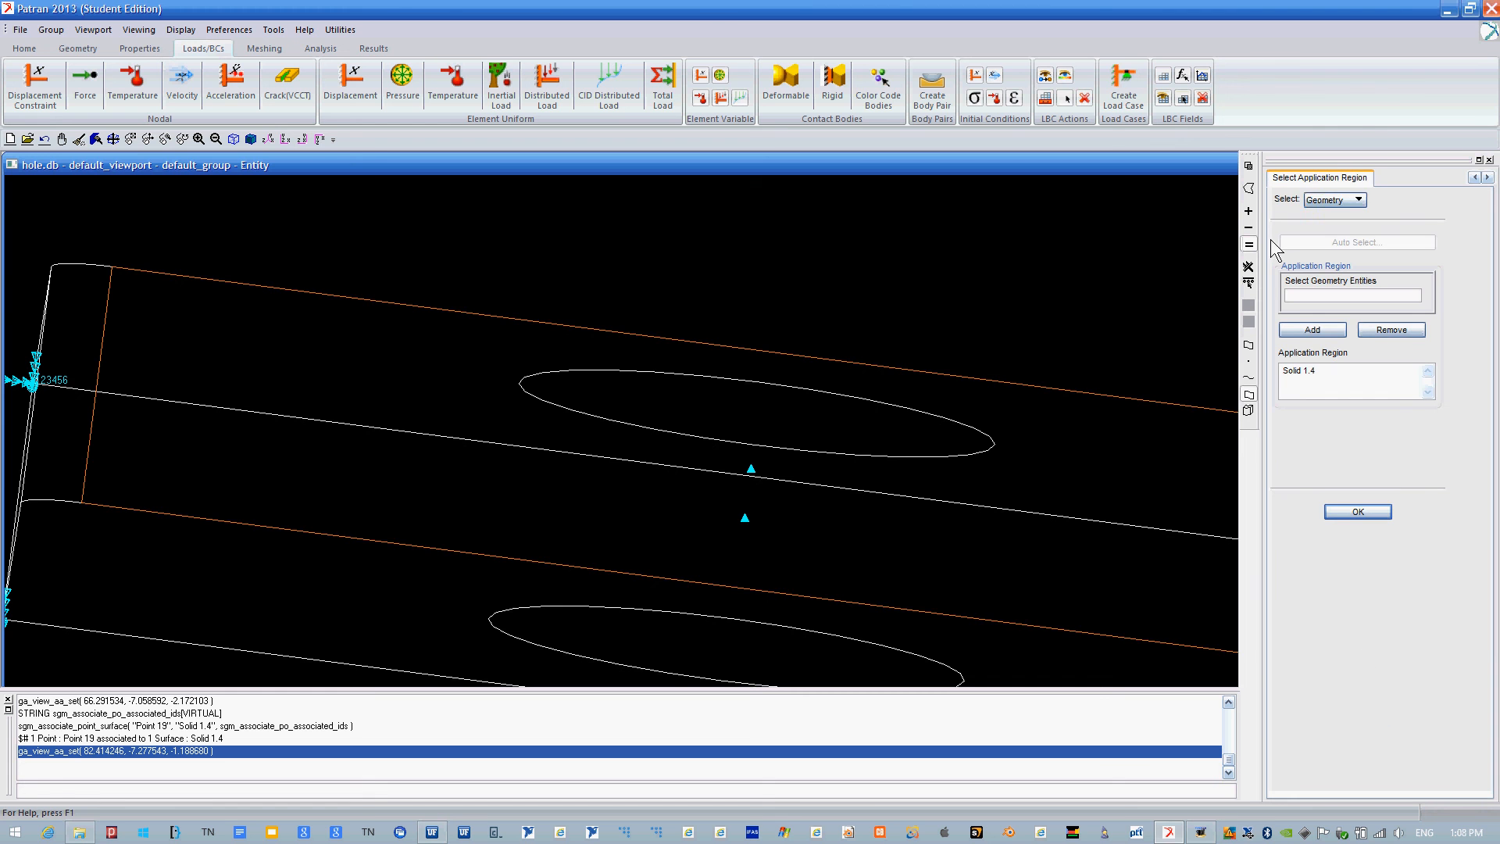
click(1336, 200)
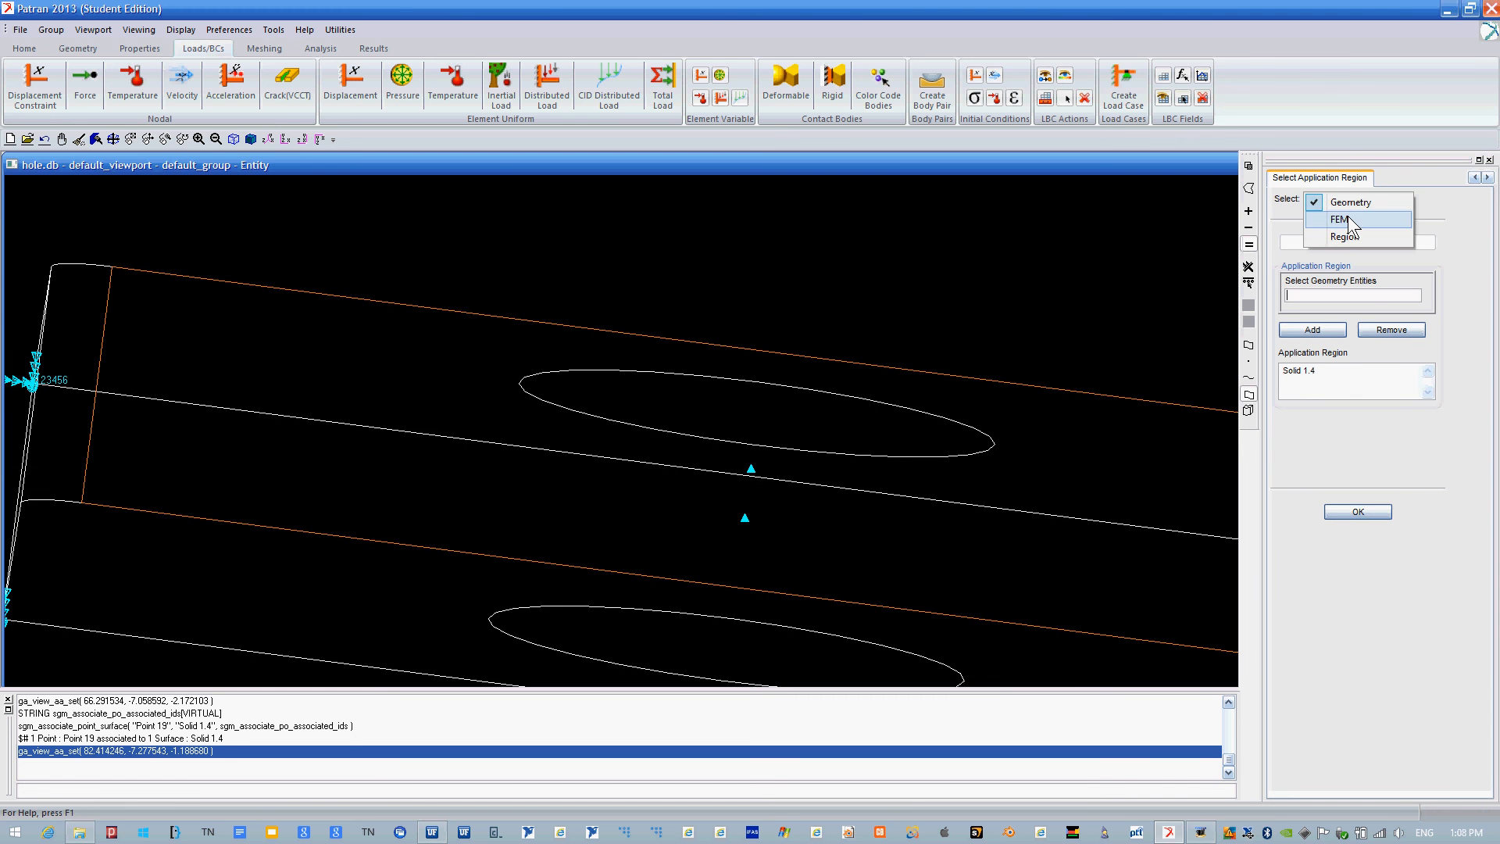
click(1350, 222)
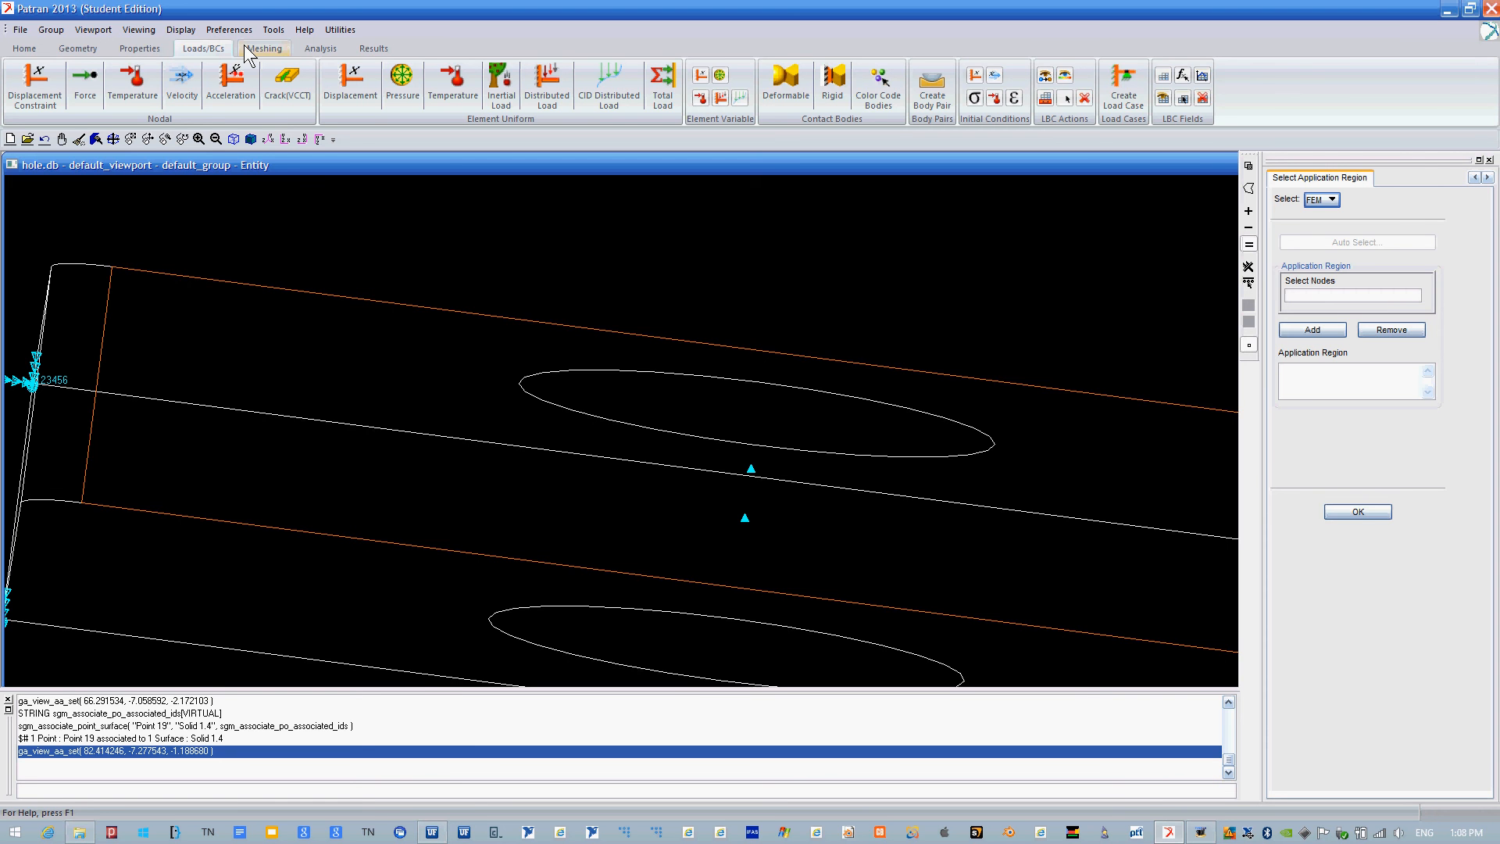
Delete the existing mesh seeds from all edges of the plate solid.
click(265, 49)
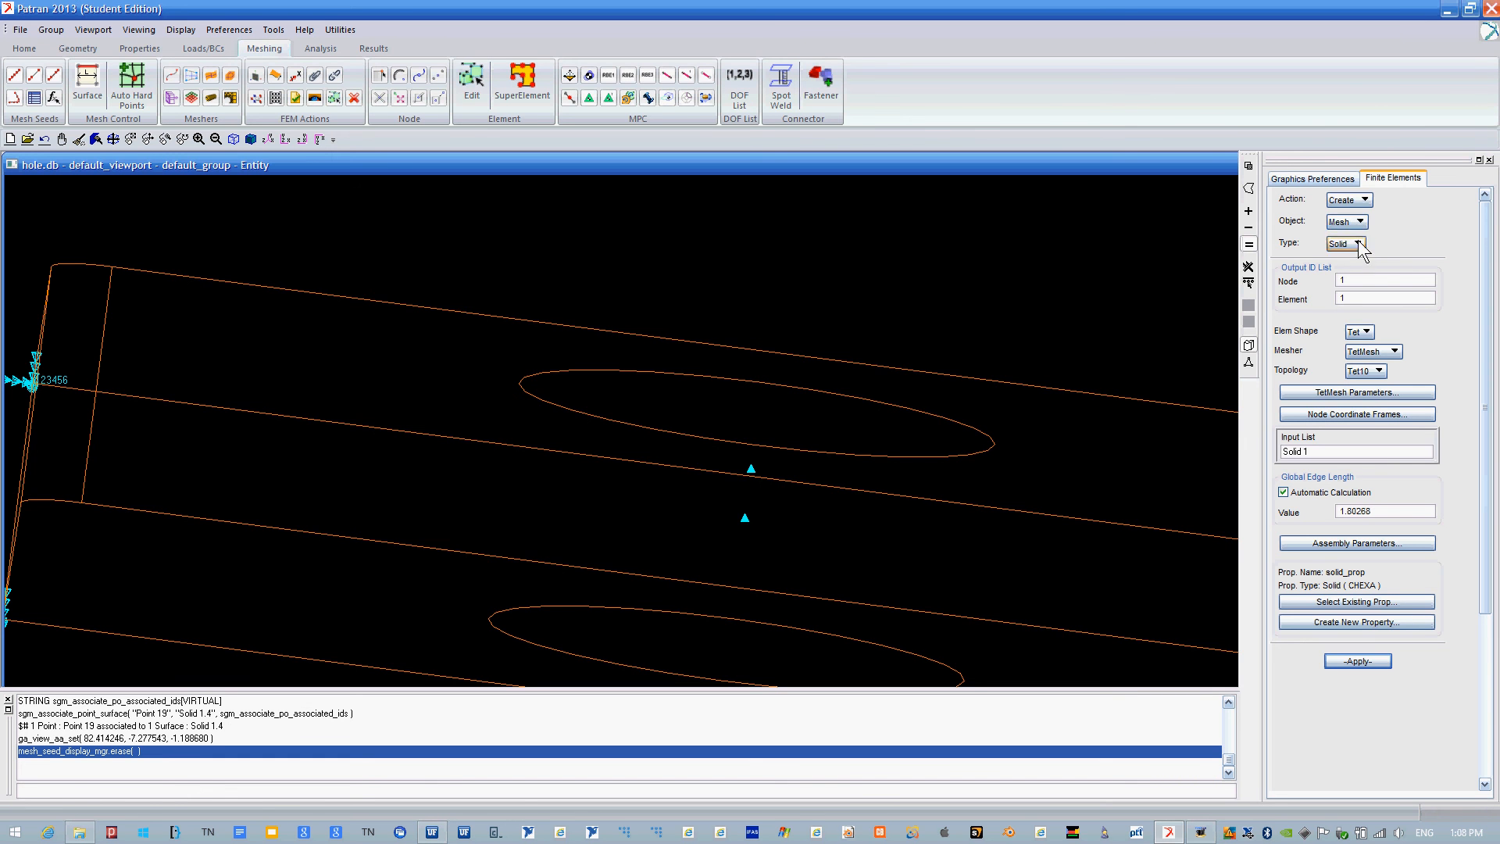
click(1356, 200)
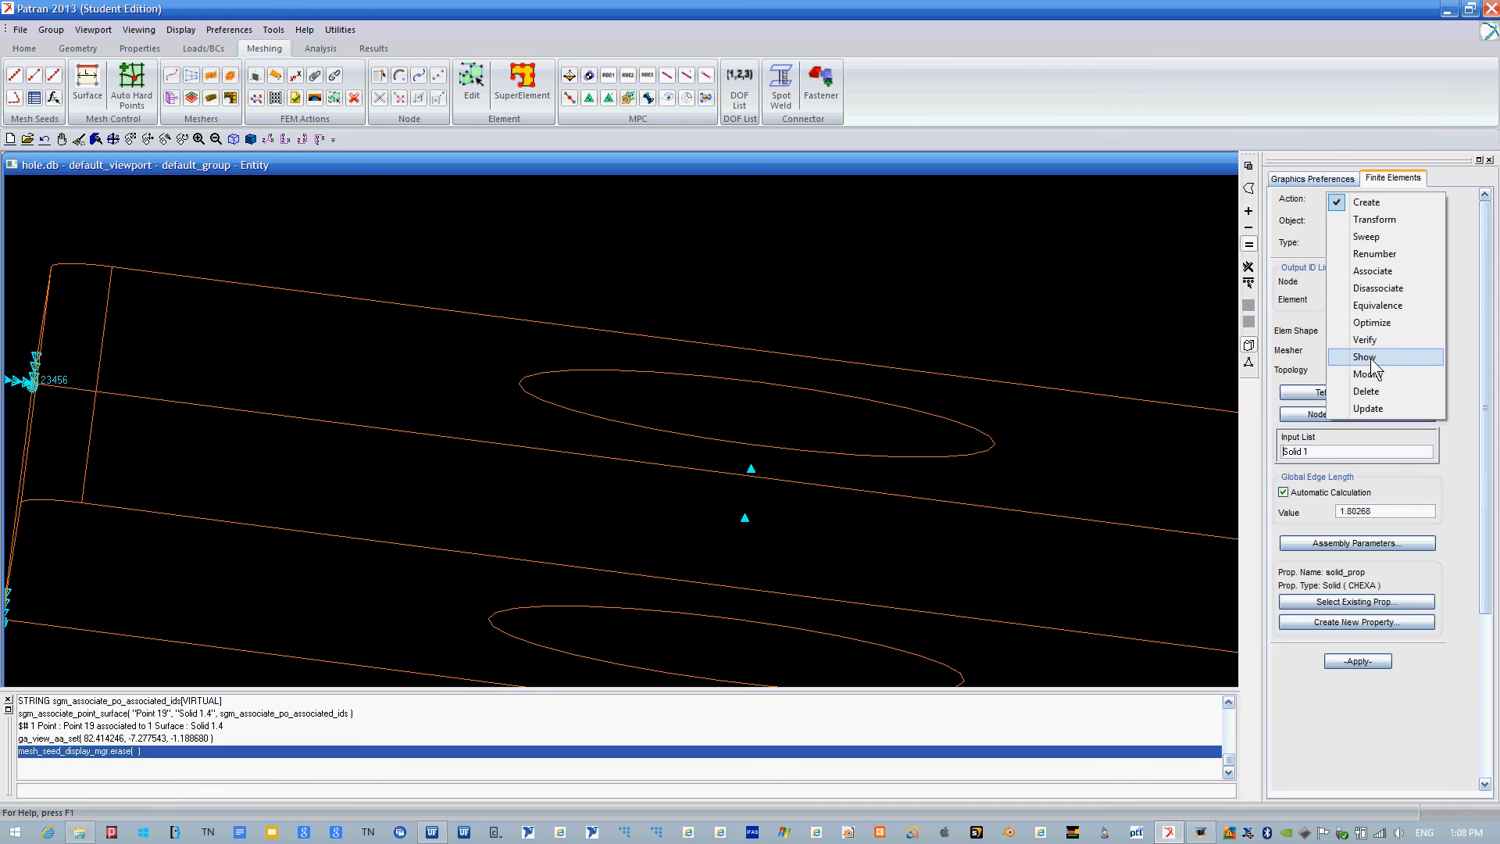
click(1367, 391)
click(1361, 221)
click(1344, 237)
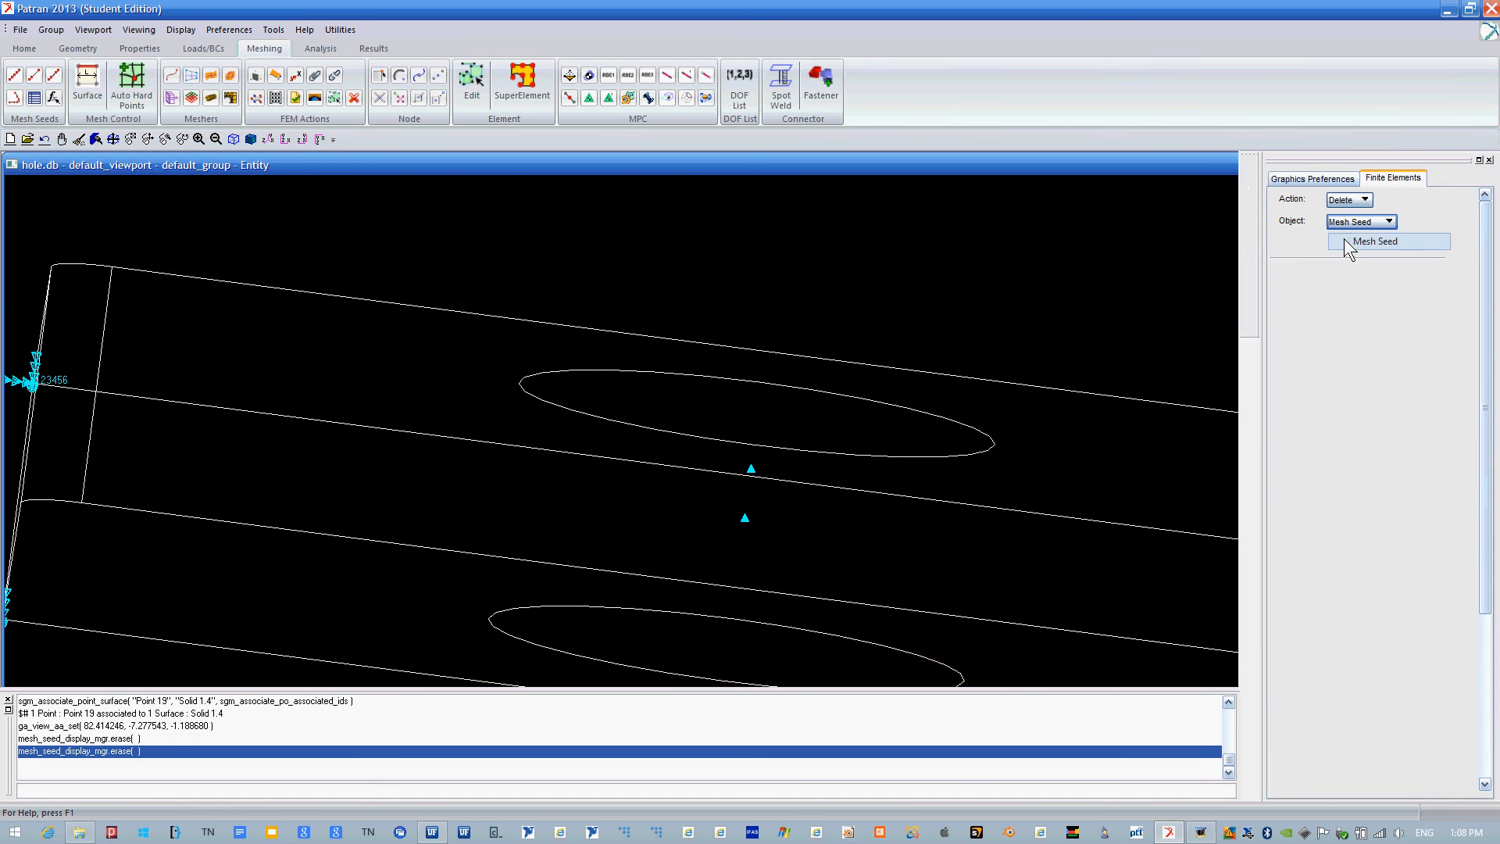
scroll(1040, 328, down, 3)
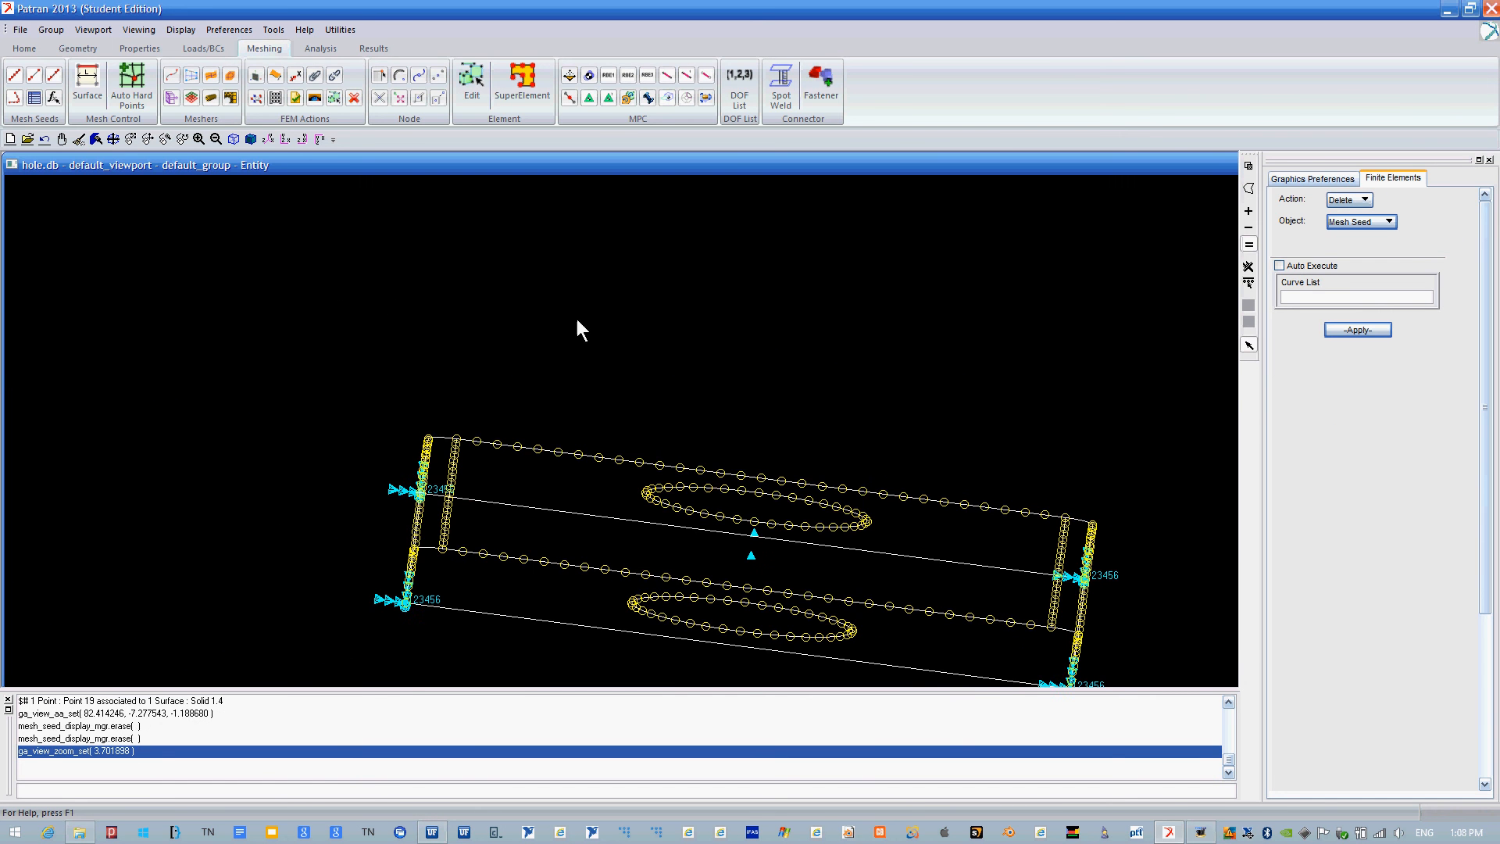
drag(302, 326, 481, 507)
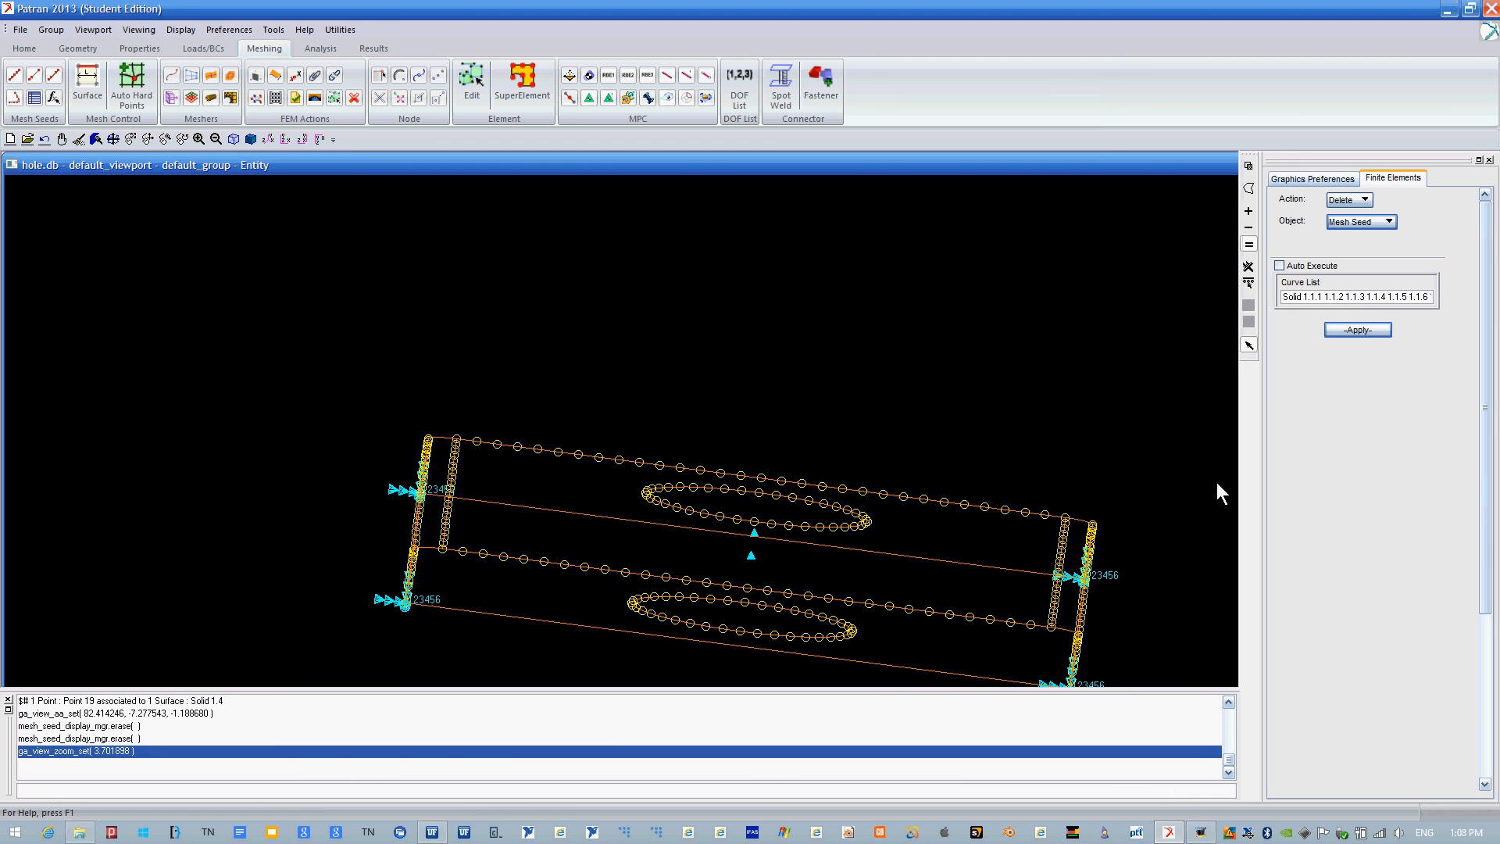
click(1358, 330)
Create uniform mesh seeds of 40 elements on both hole edges and both long edges of the upper face, with Auto Execute on.
middle_drag(1128, 466, 1128, 435)
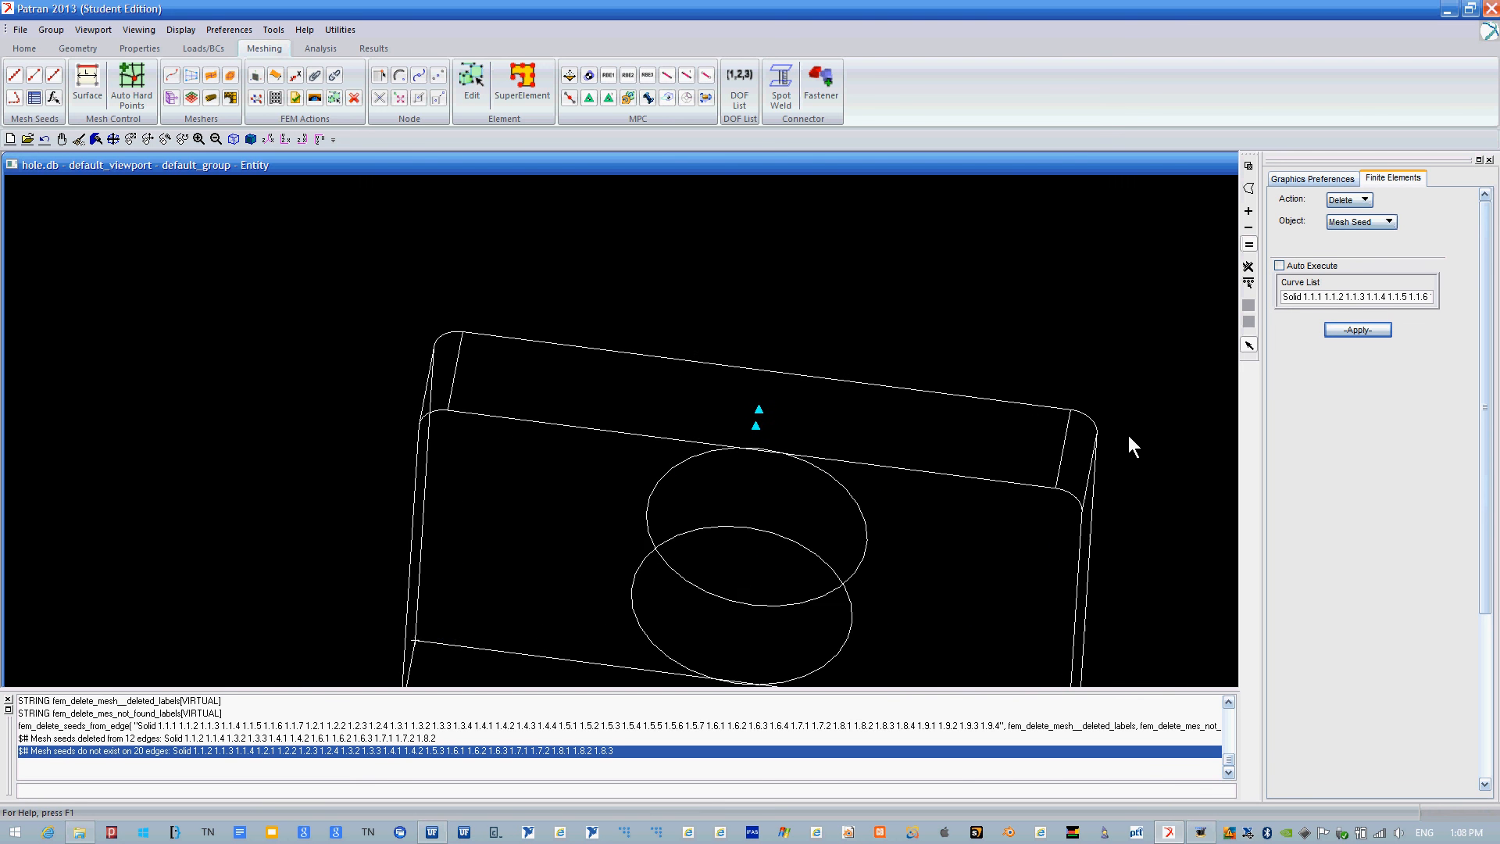
click(1364, 200)
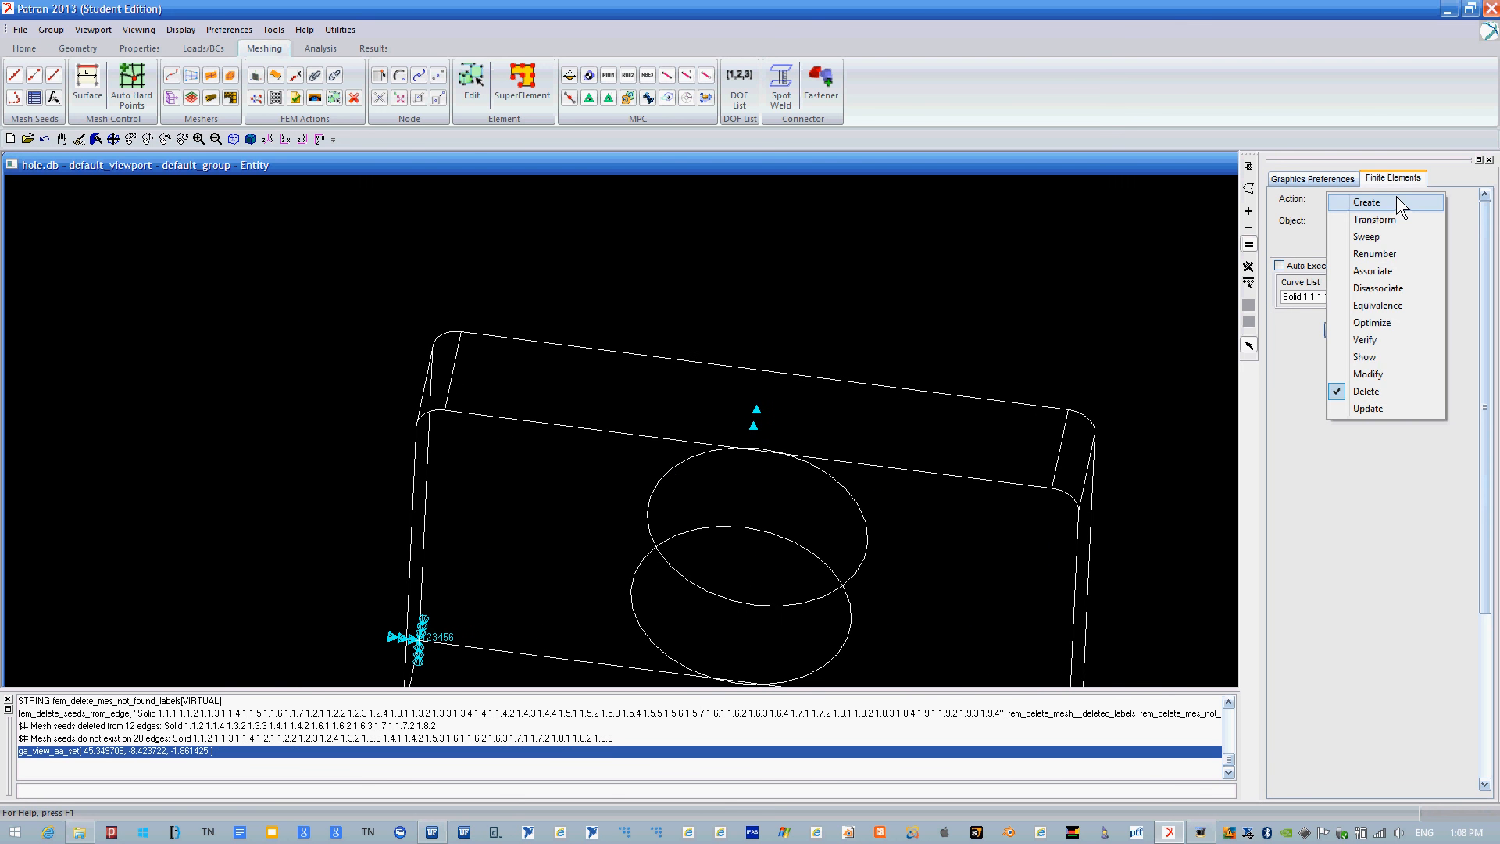
click(1395, 200)
click(1336, 221)
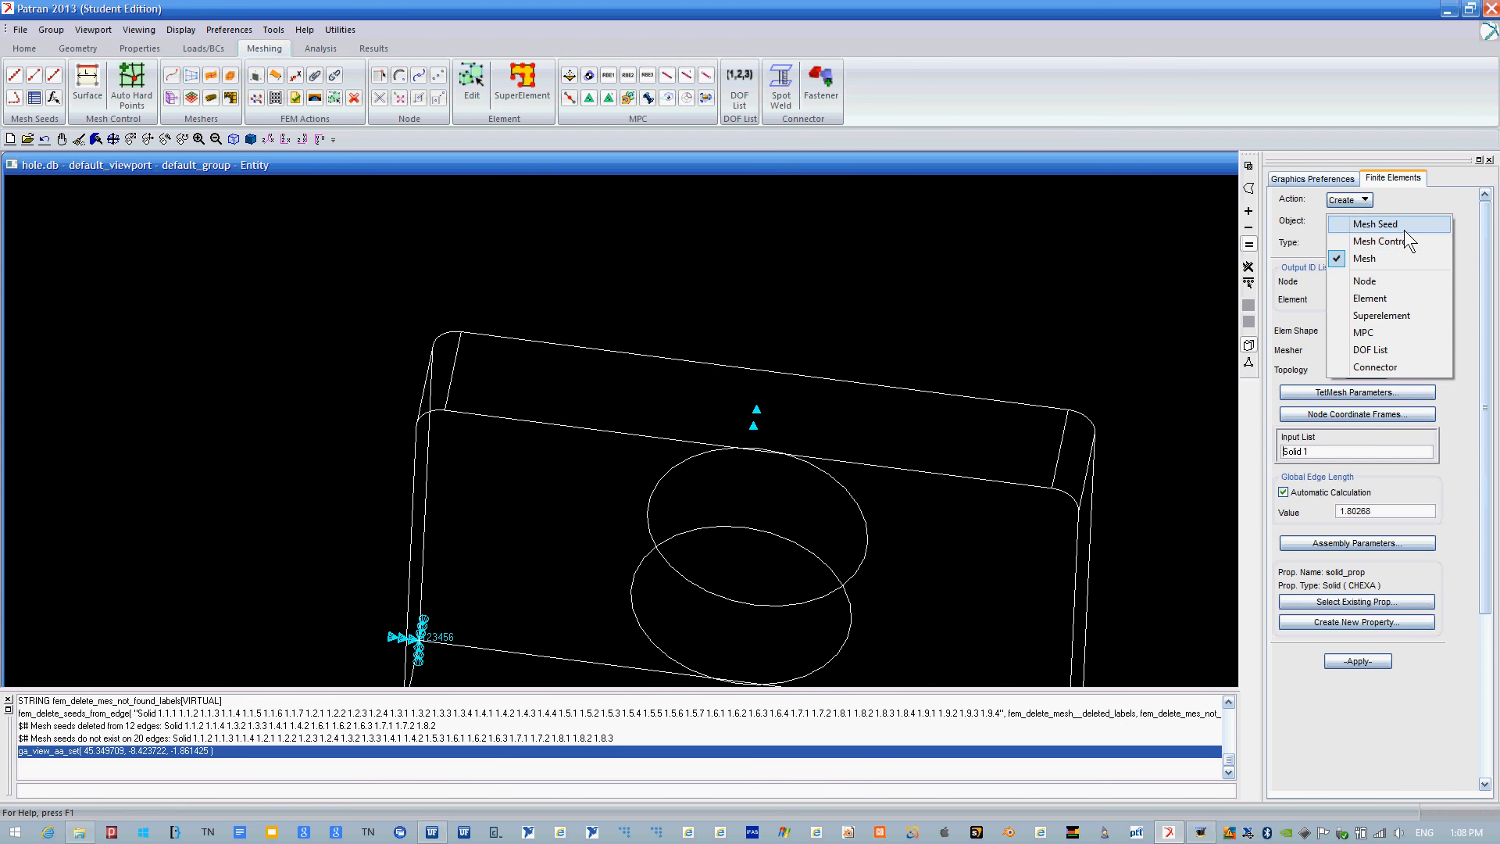
click(1399, 225)
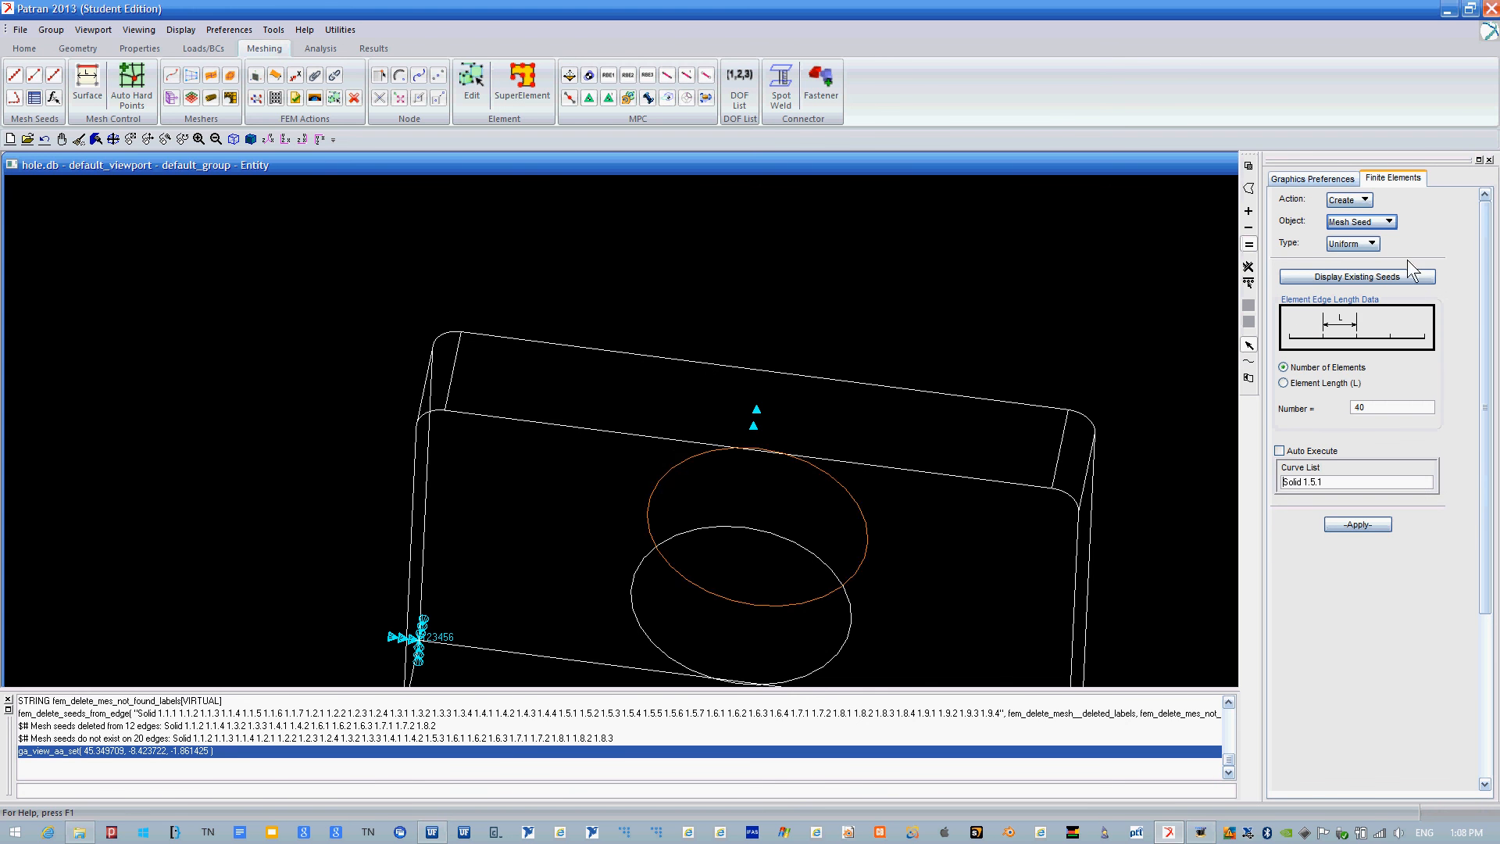
click(861, 514)
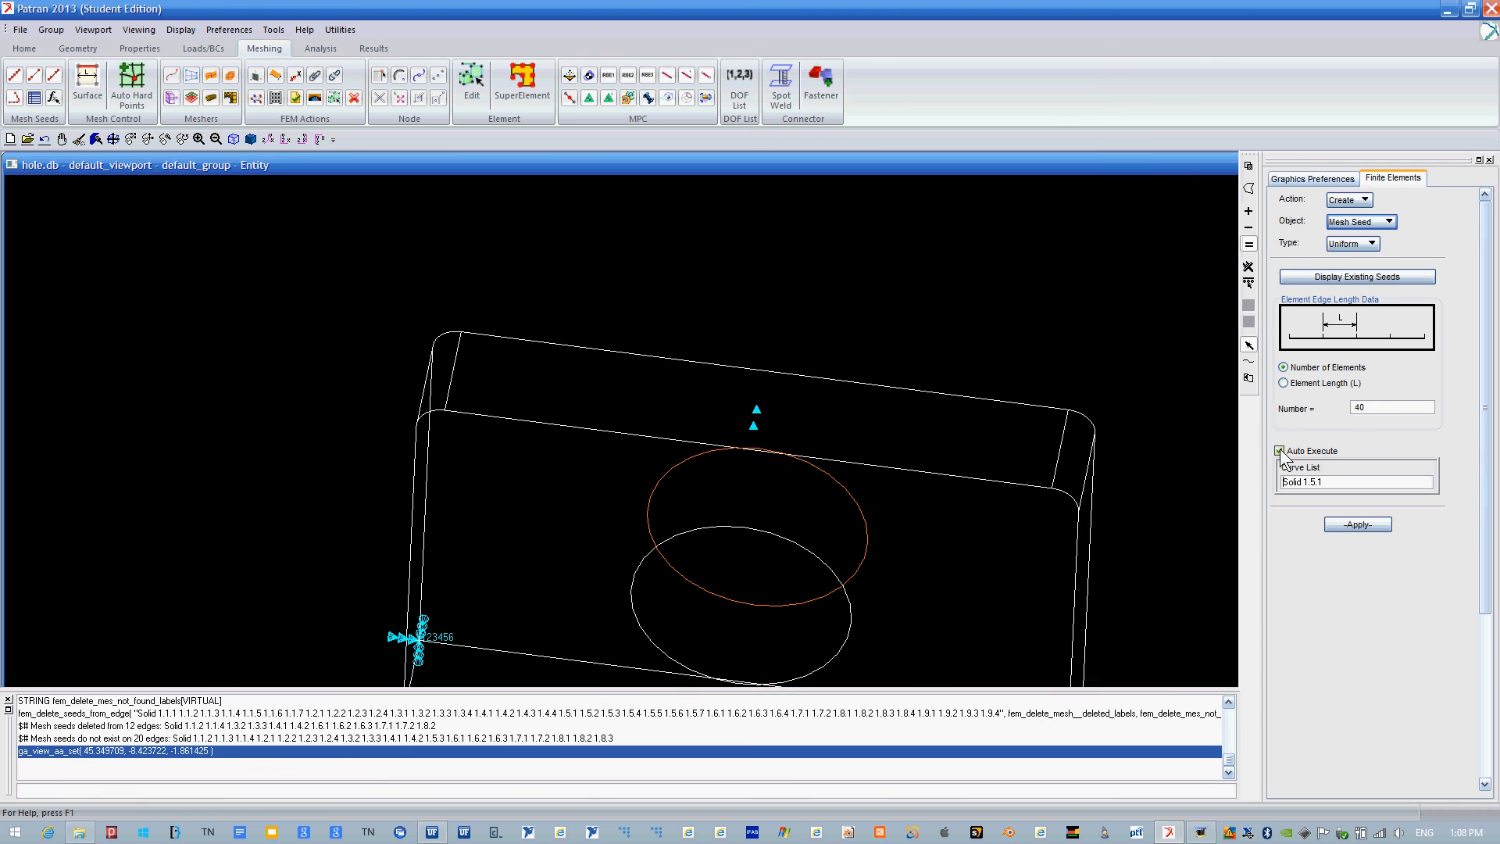
click(1280, 452)
click(812, 548)
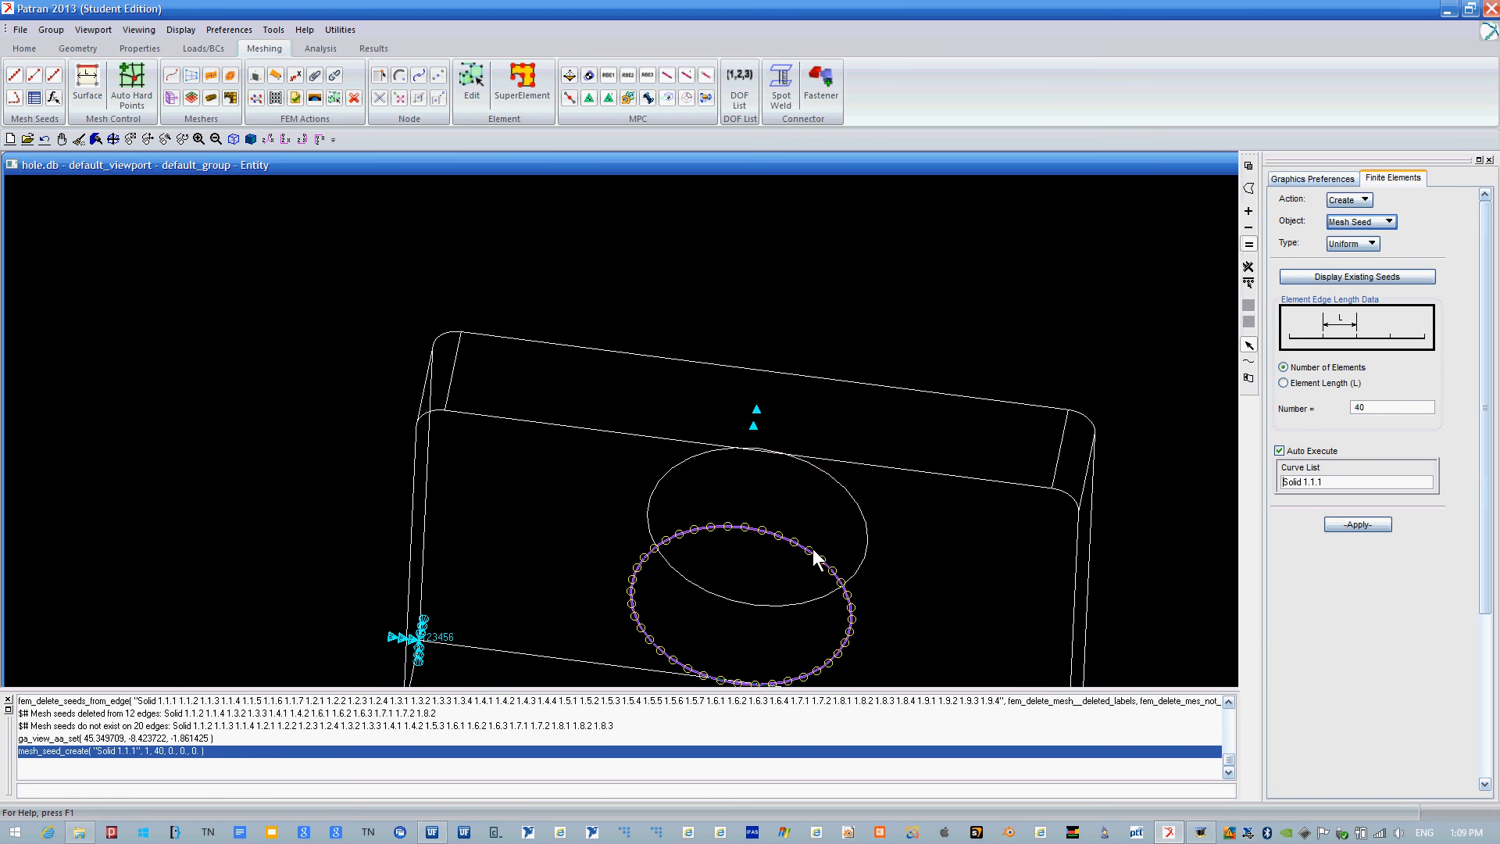
click(860, 506)
click(1001, 402)
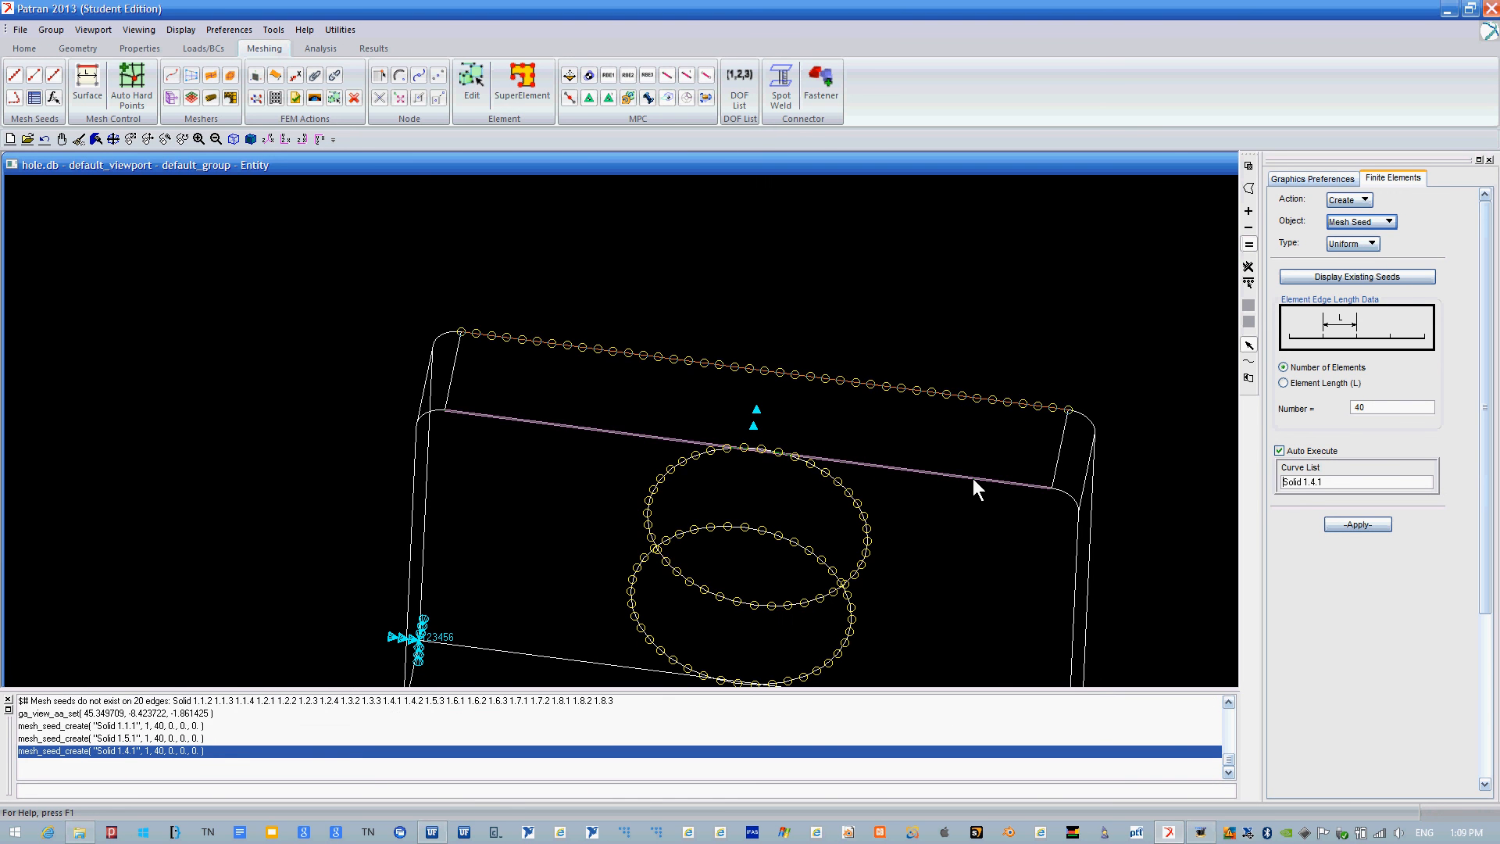
click(981, 477)
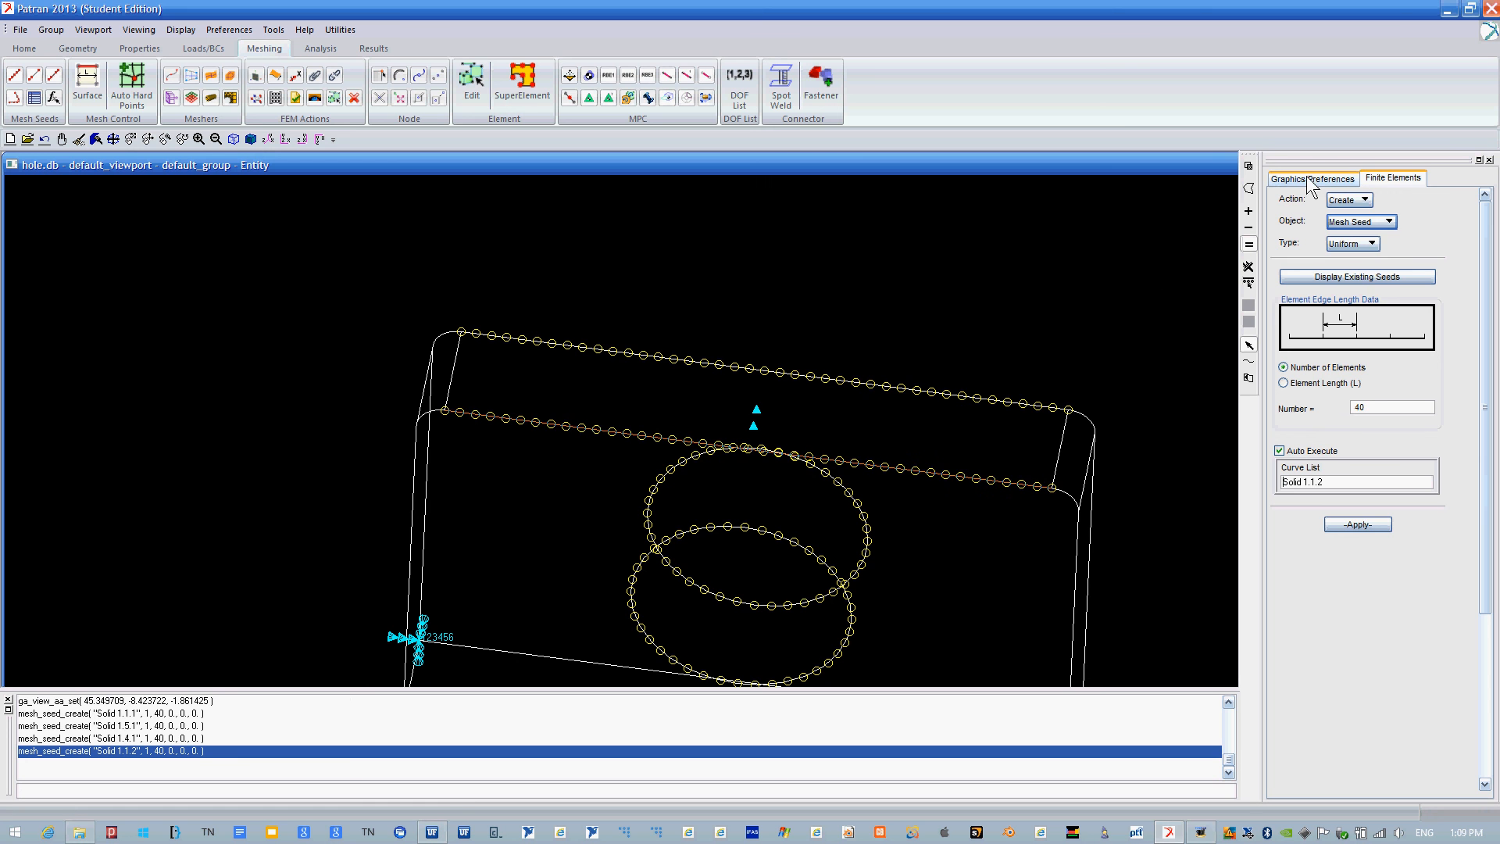
Mesh Solid 1 with Tet10 elements using TetMesh, automatic global edge length and the solid_prop property.
click(1364, 222)
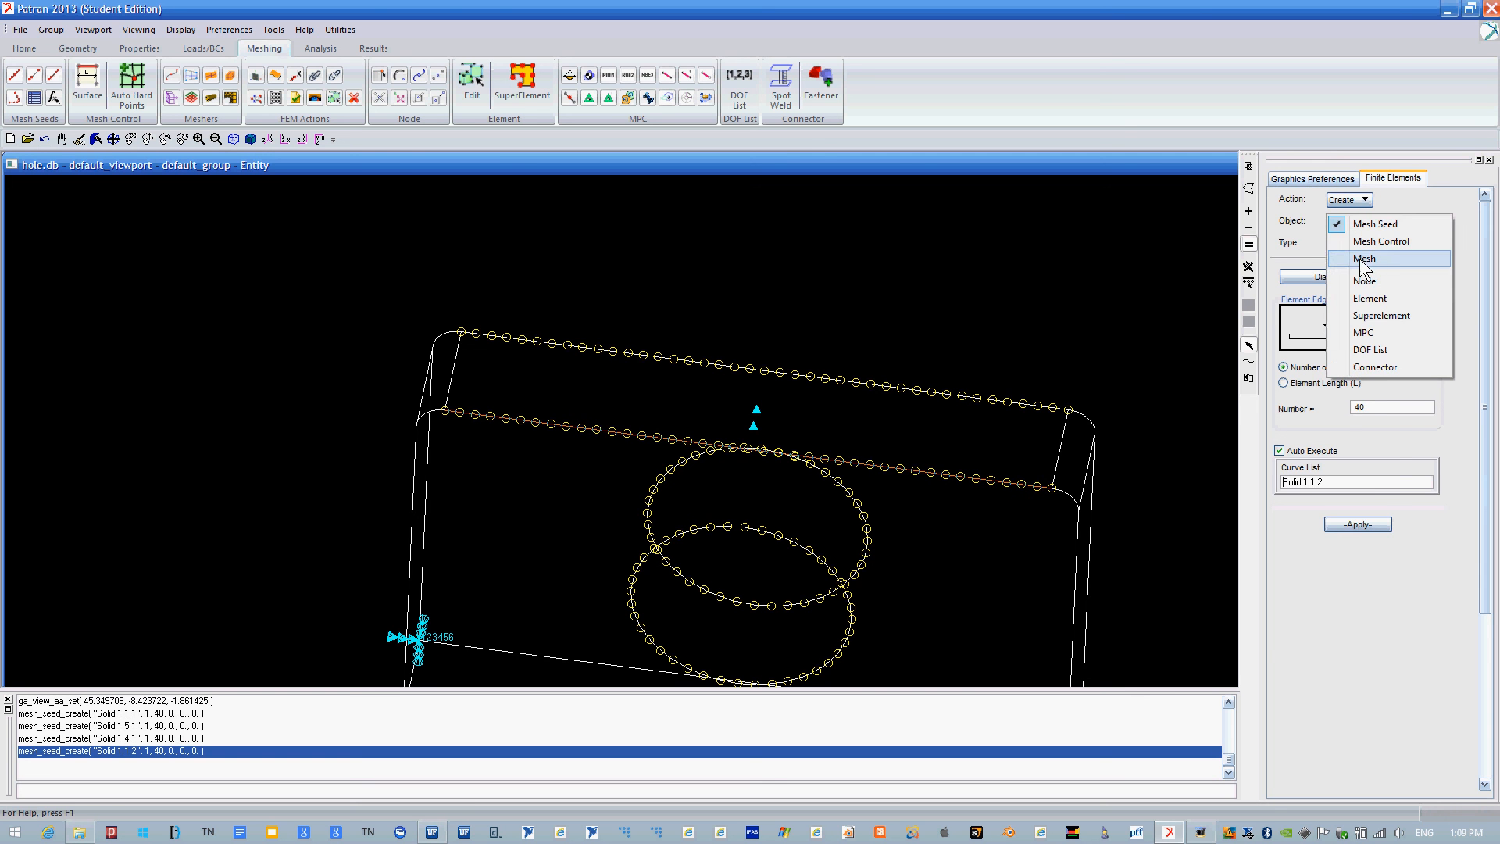
click(1364, 258)
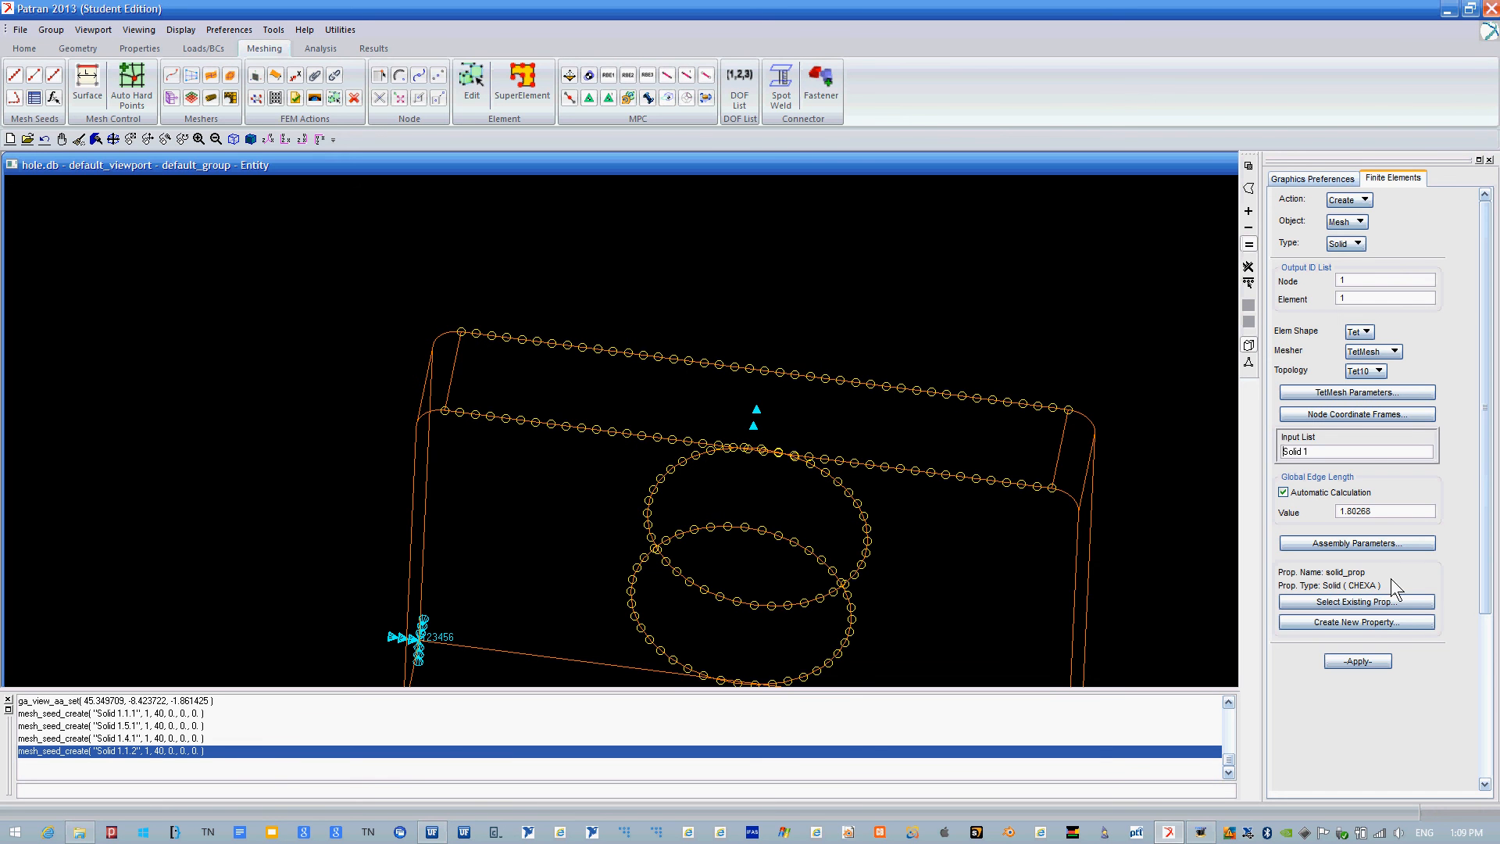
click(1371, 663)
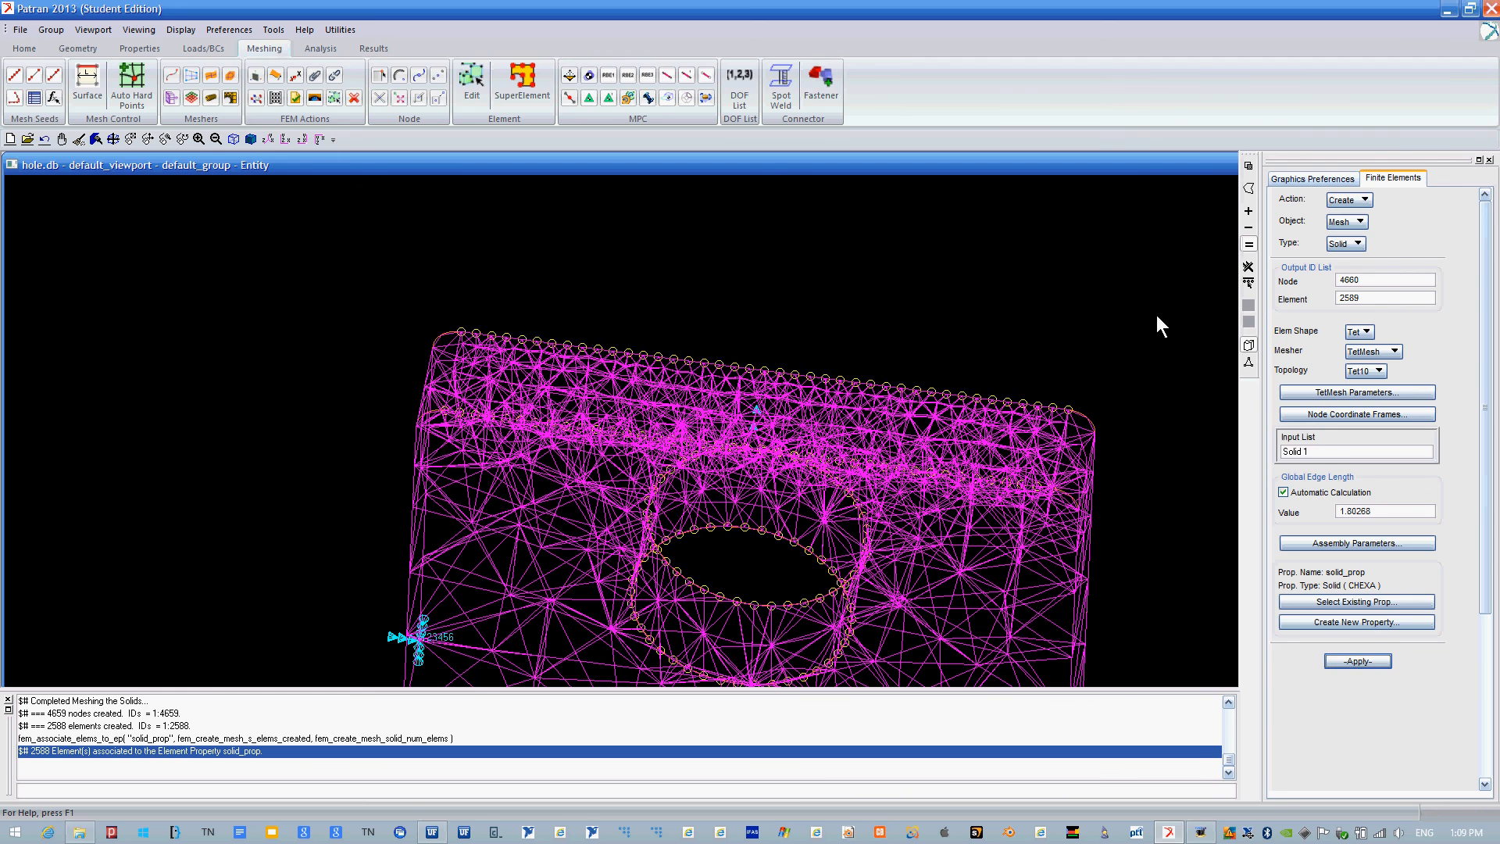
middle_drag(1137, 384, 1136, 354)
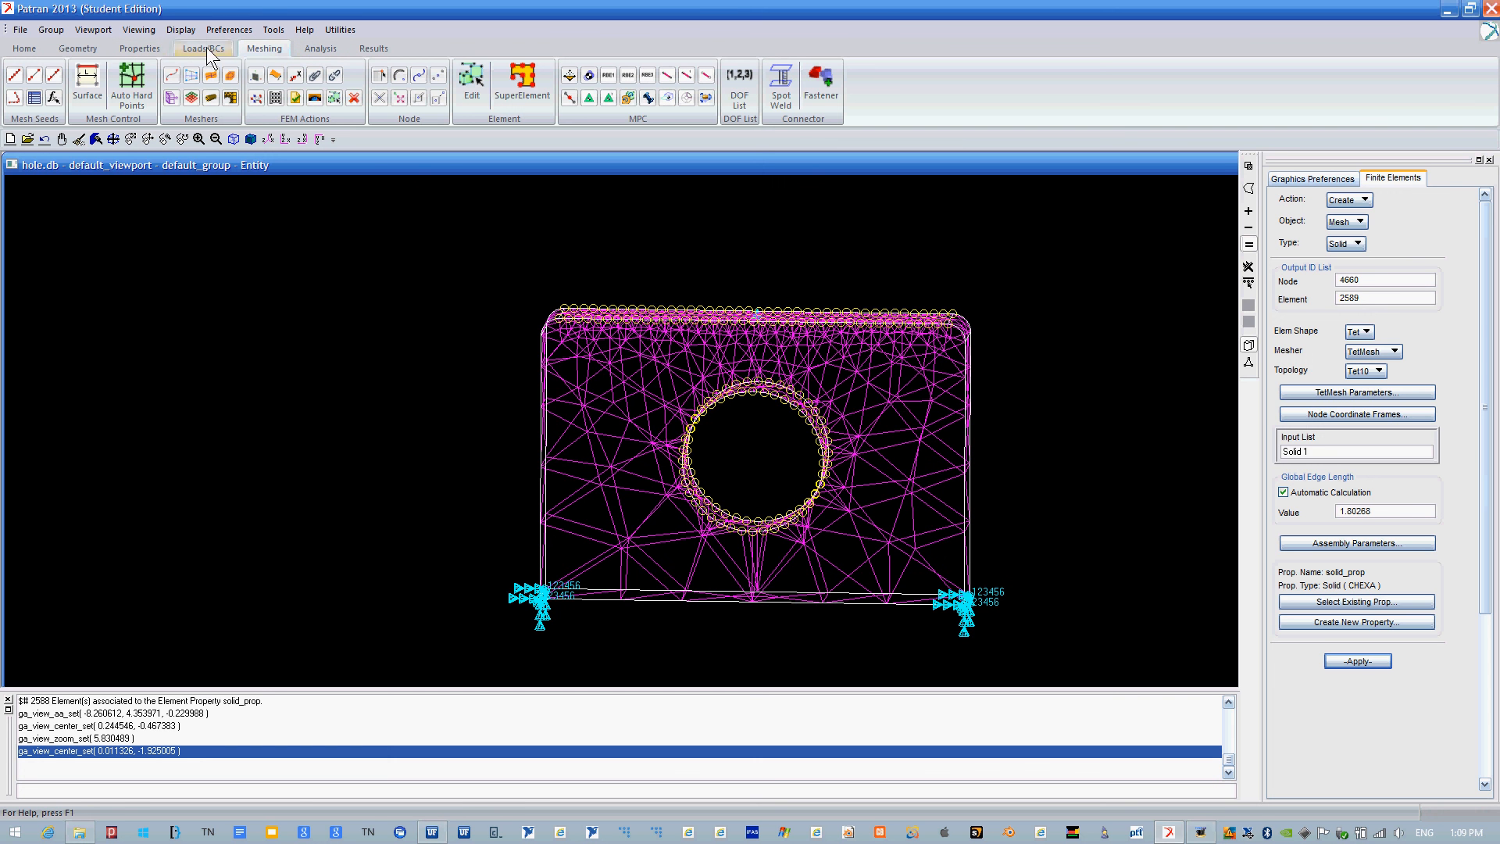
Set up the nodal force set frce with the force vector <0., -1000., 0.> in Coord 0.
middle_drag(662, 247, 717, 281)
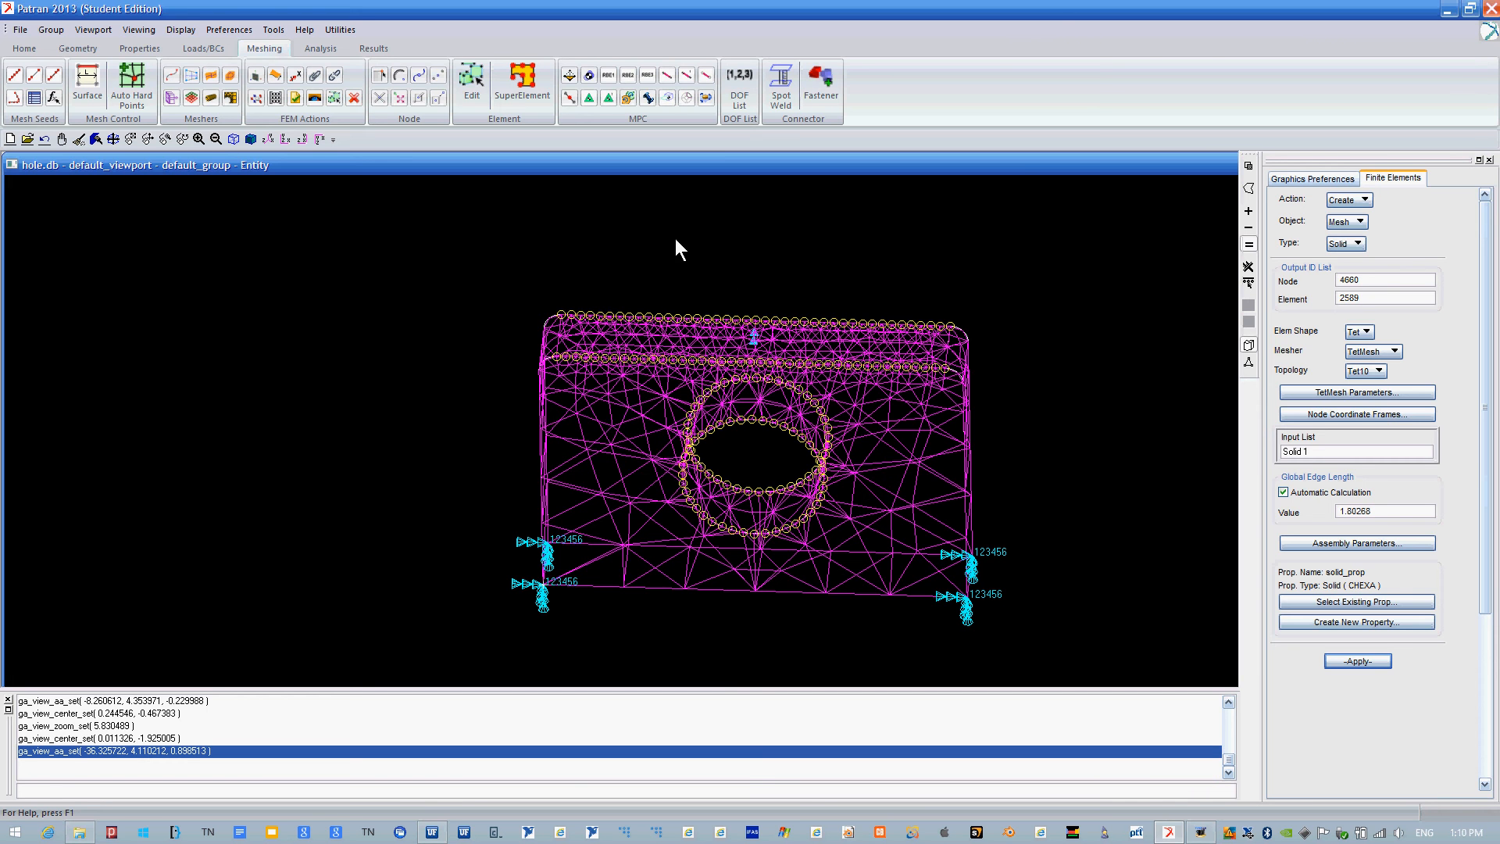
click(203, 48)
click(86, 88)
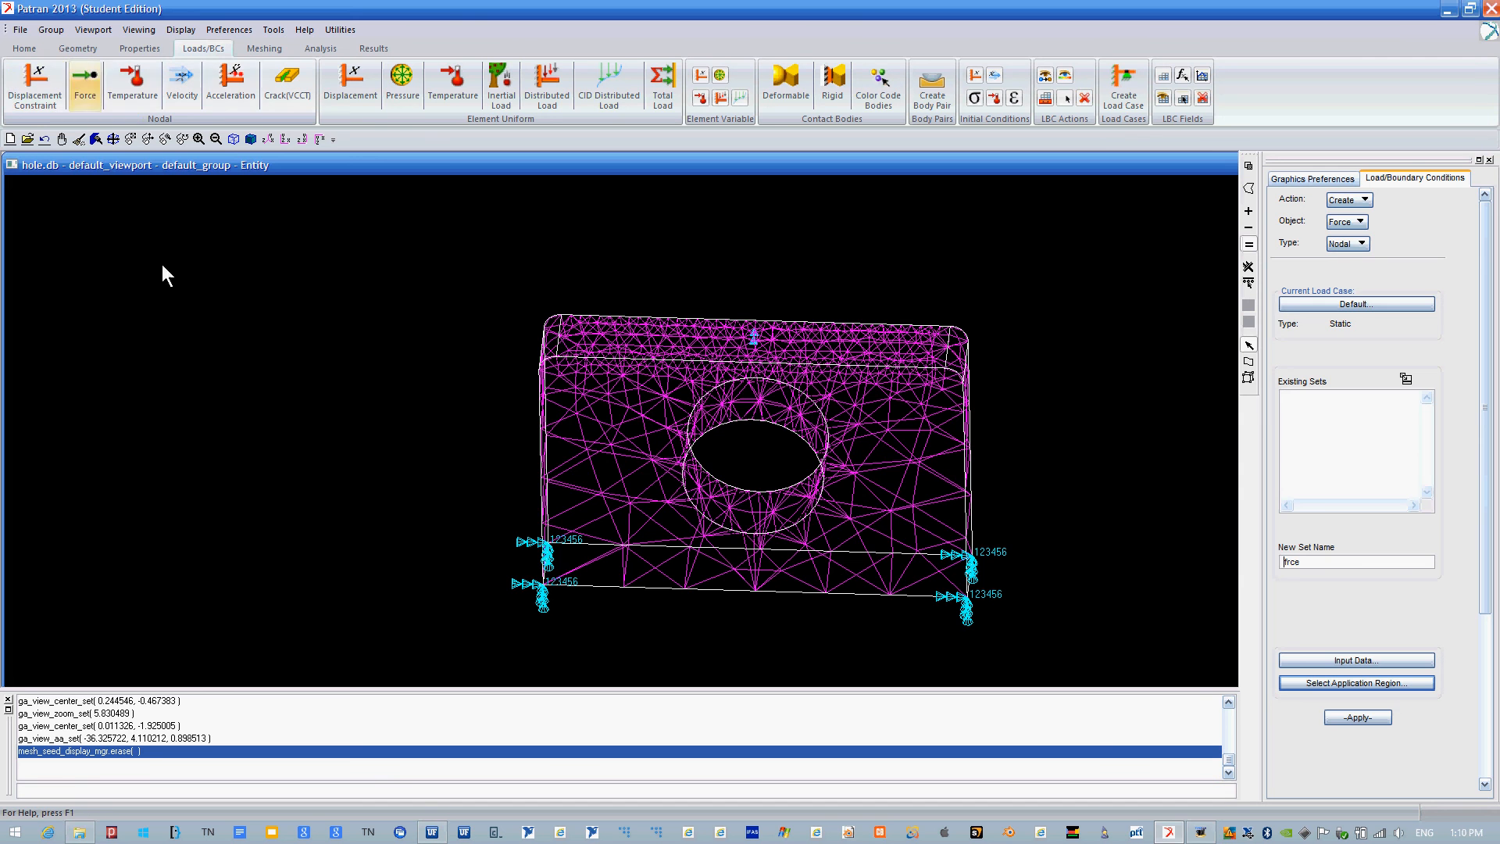
middle_drag(833, 618, 893, 645)
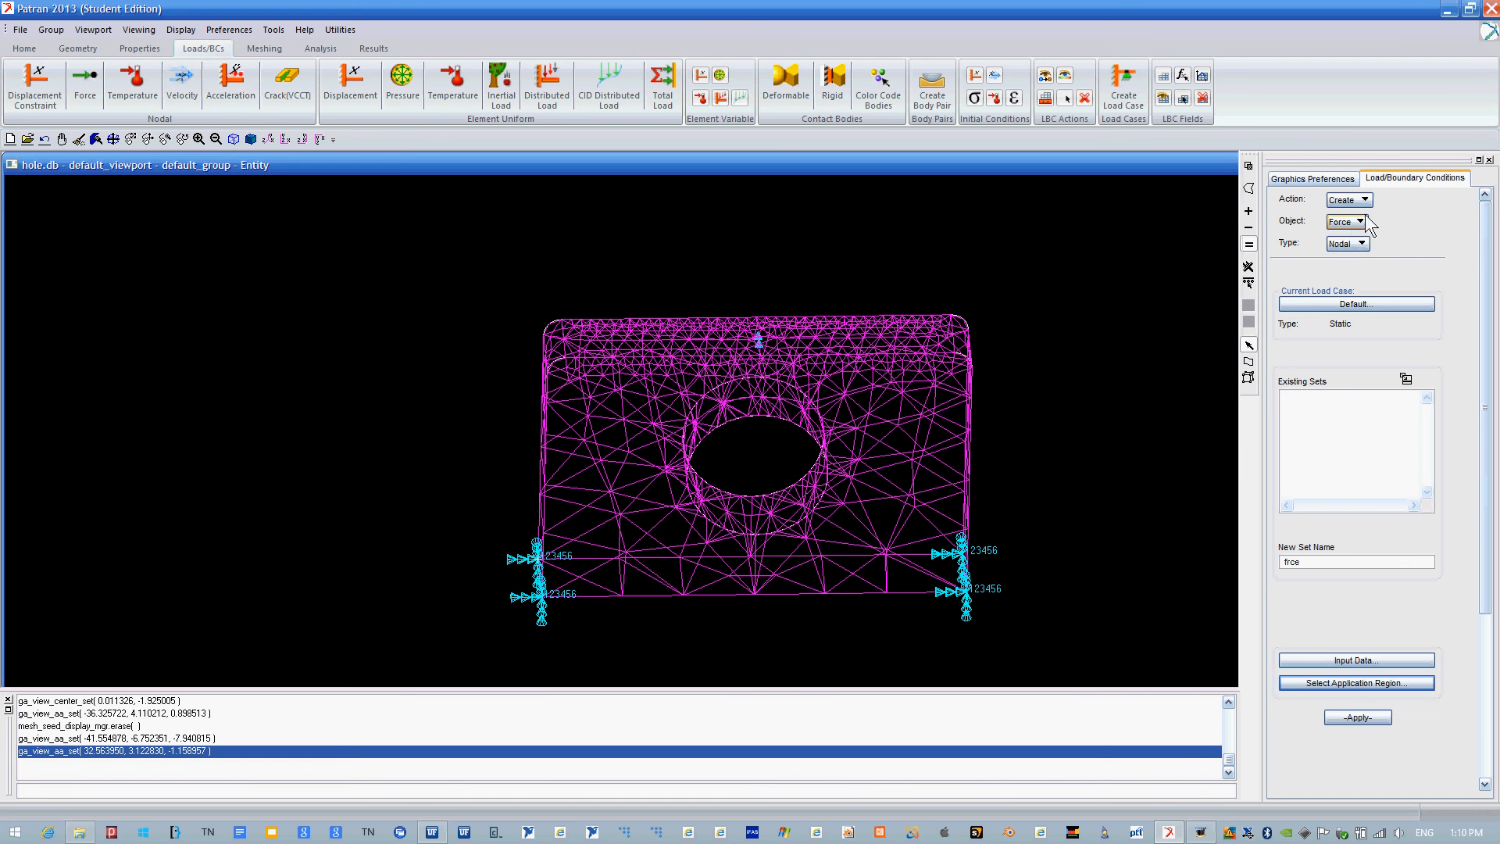
click(1355, 245)
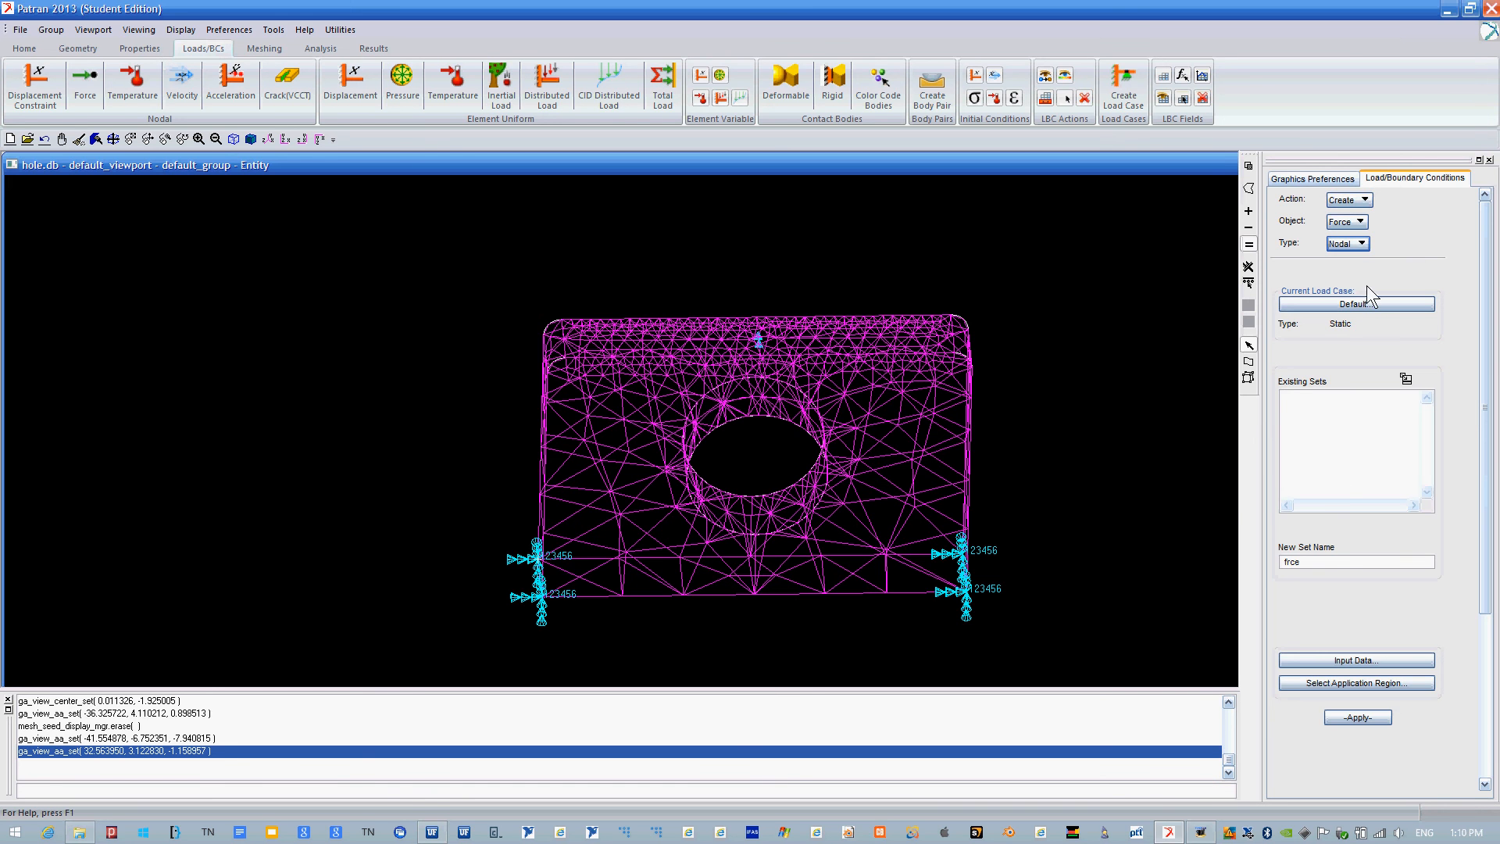
click(1356, 660)
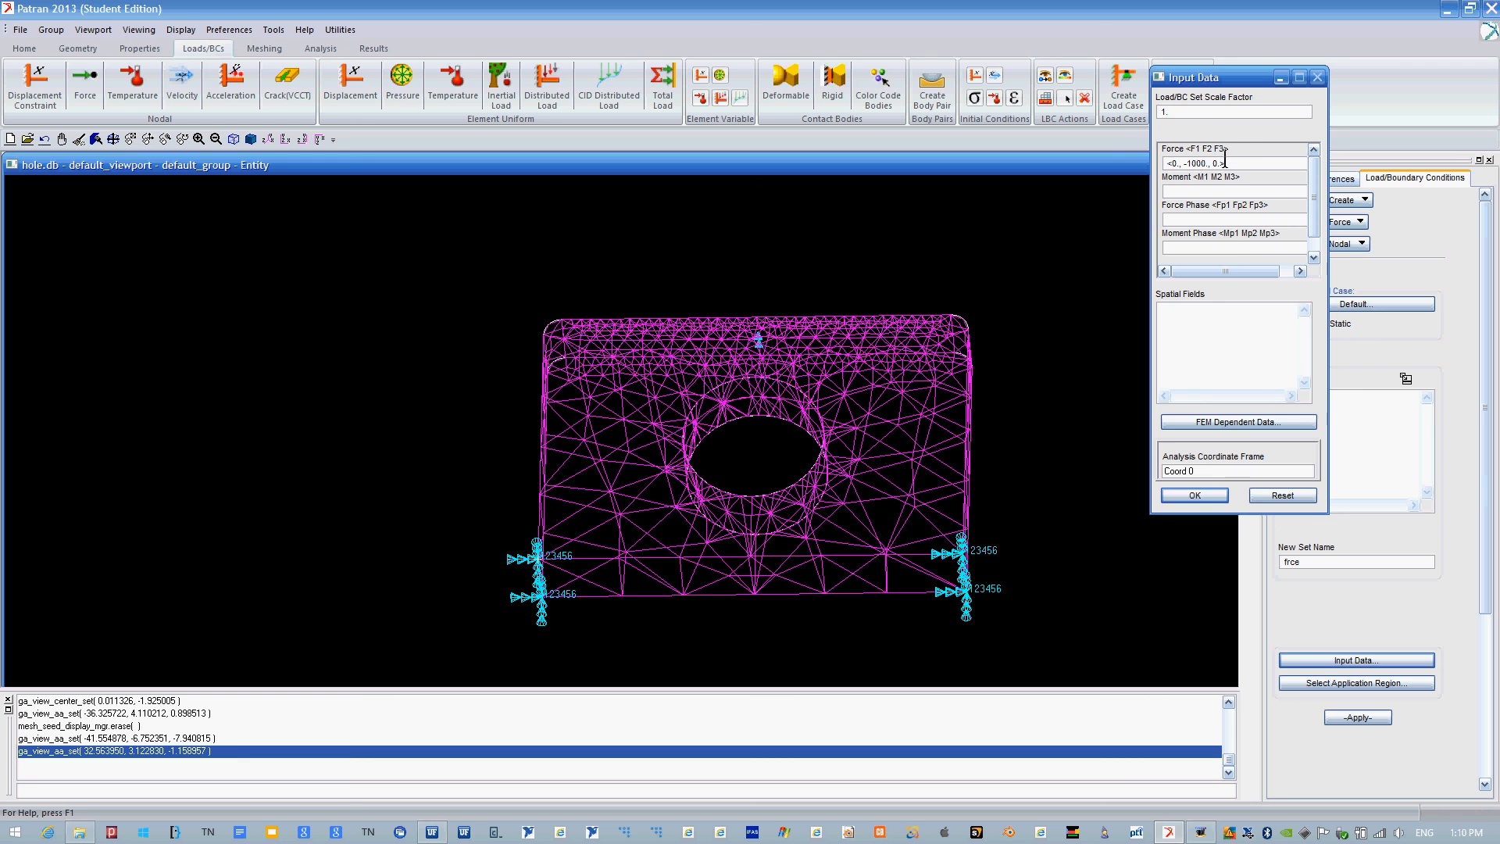
click(1195, 495)
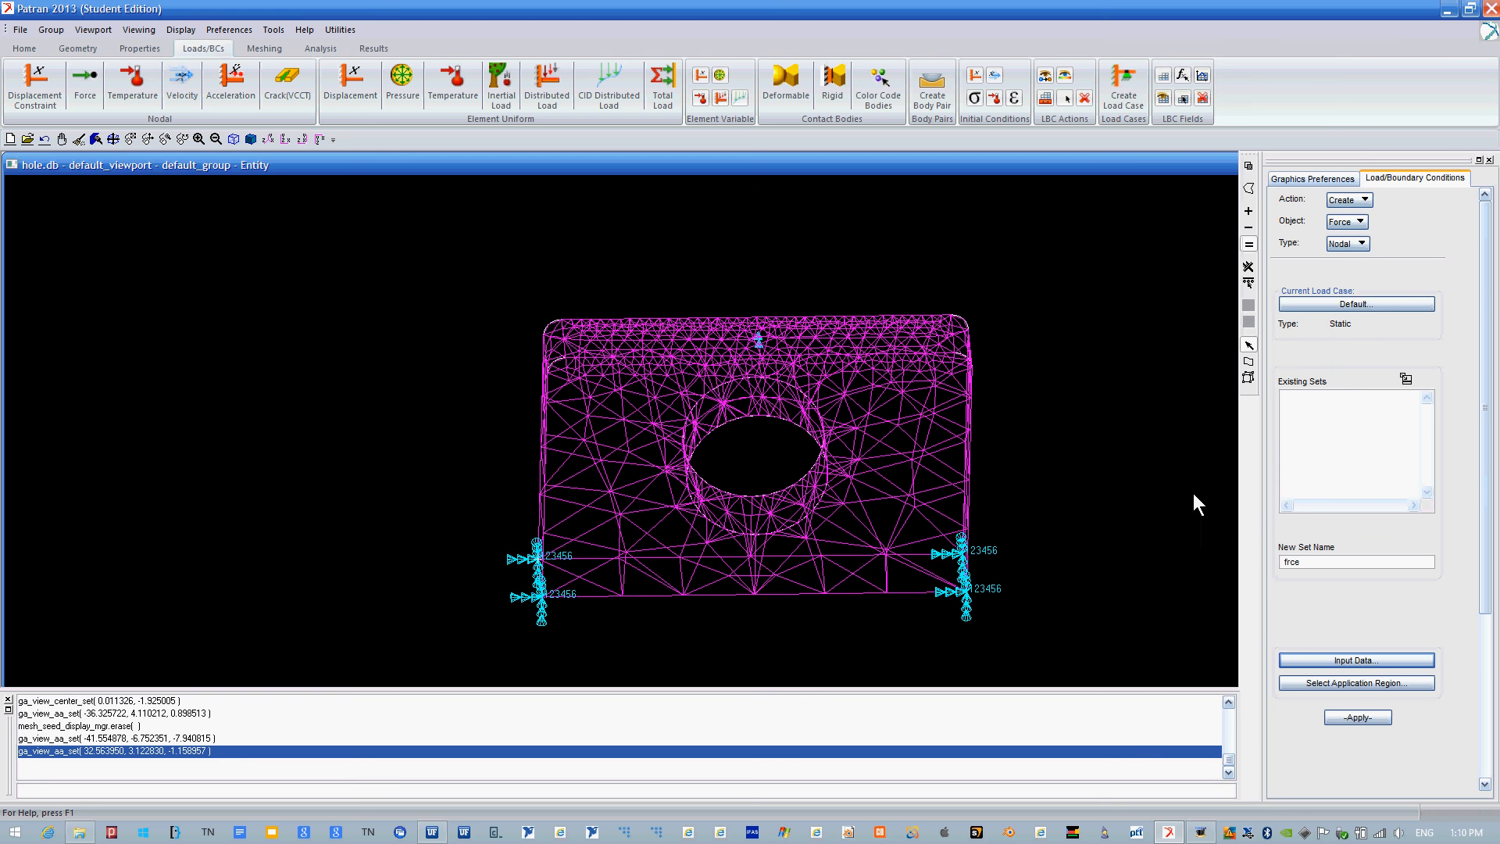
Assign Node 3248, at an associated point on the plate's upper face, as the FEM application region of frce and create the force set.
click(1361, 685)
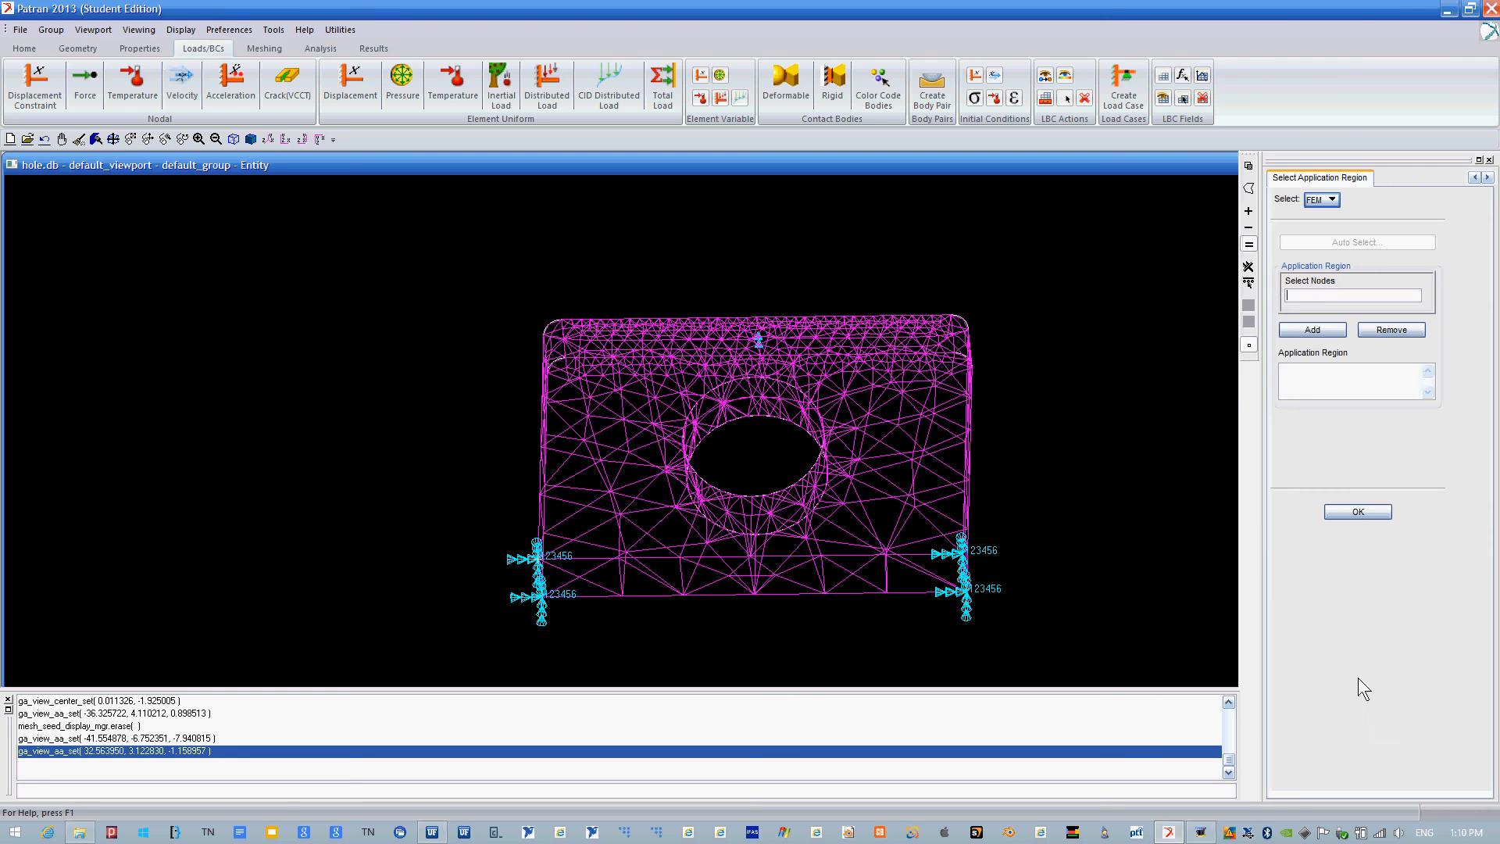
click(1322, 199)
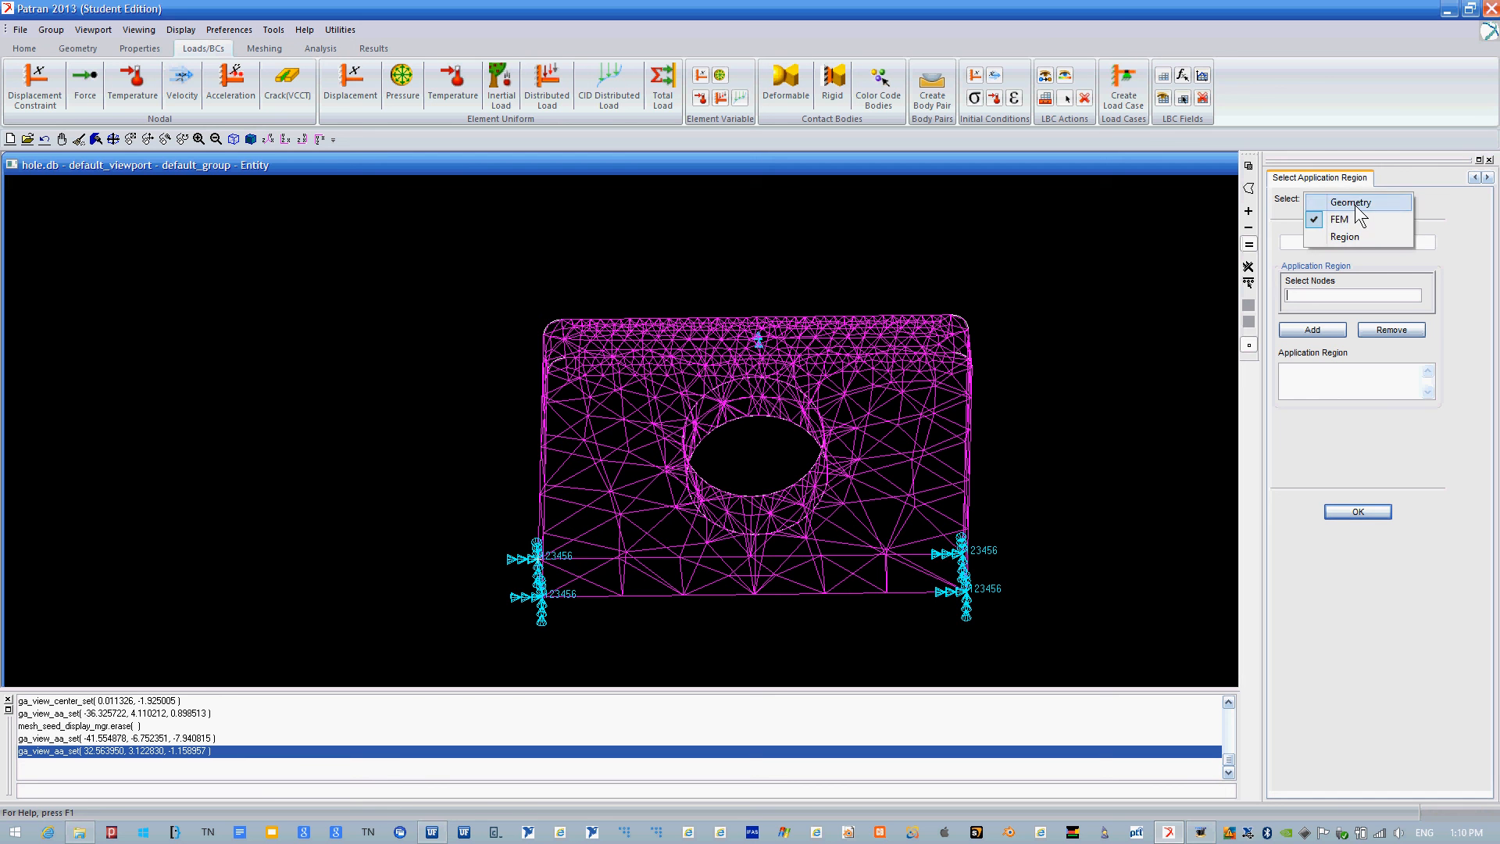
click(1341, 218)
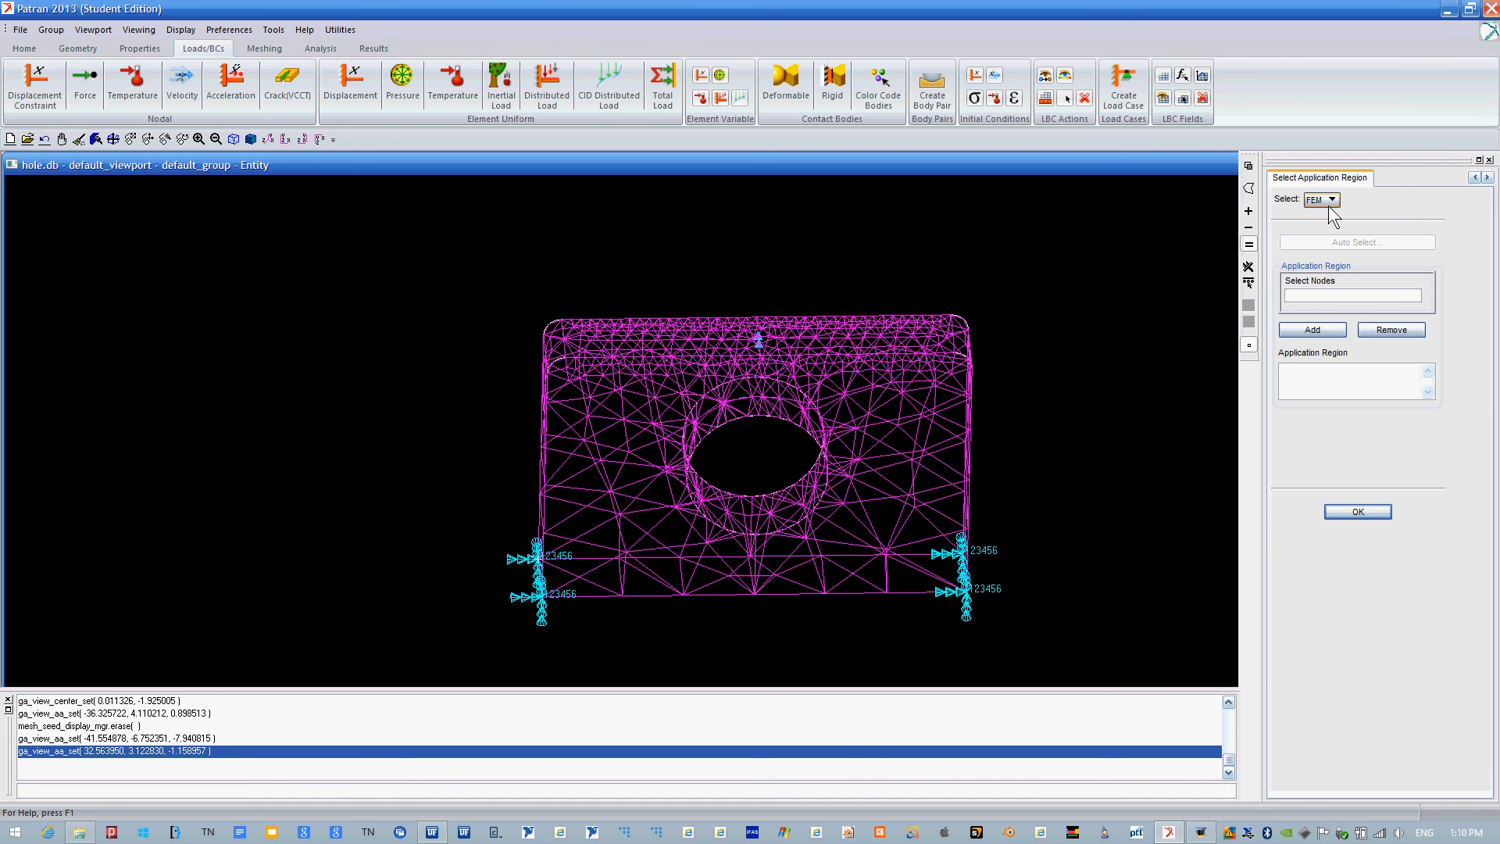
click(1326, 295)
ctrl+middle_drag(950, 316, 912, 315)
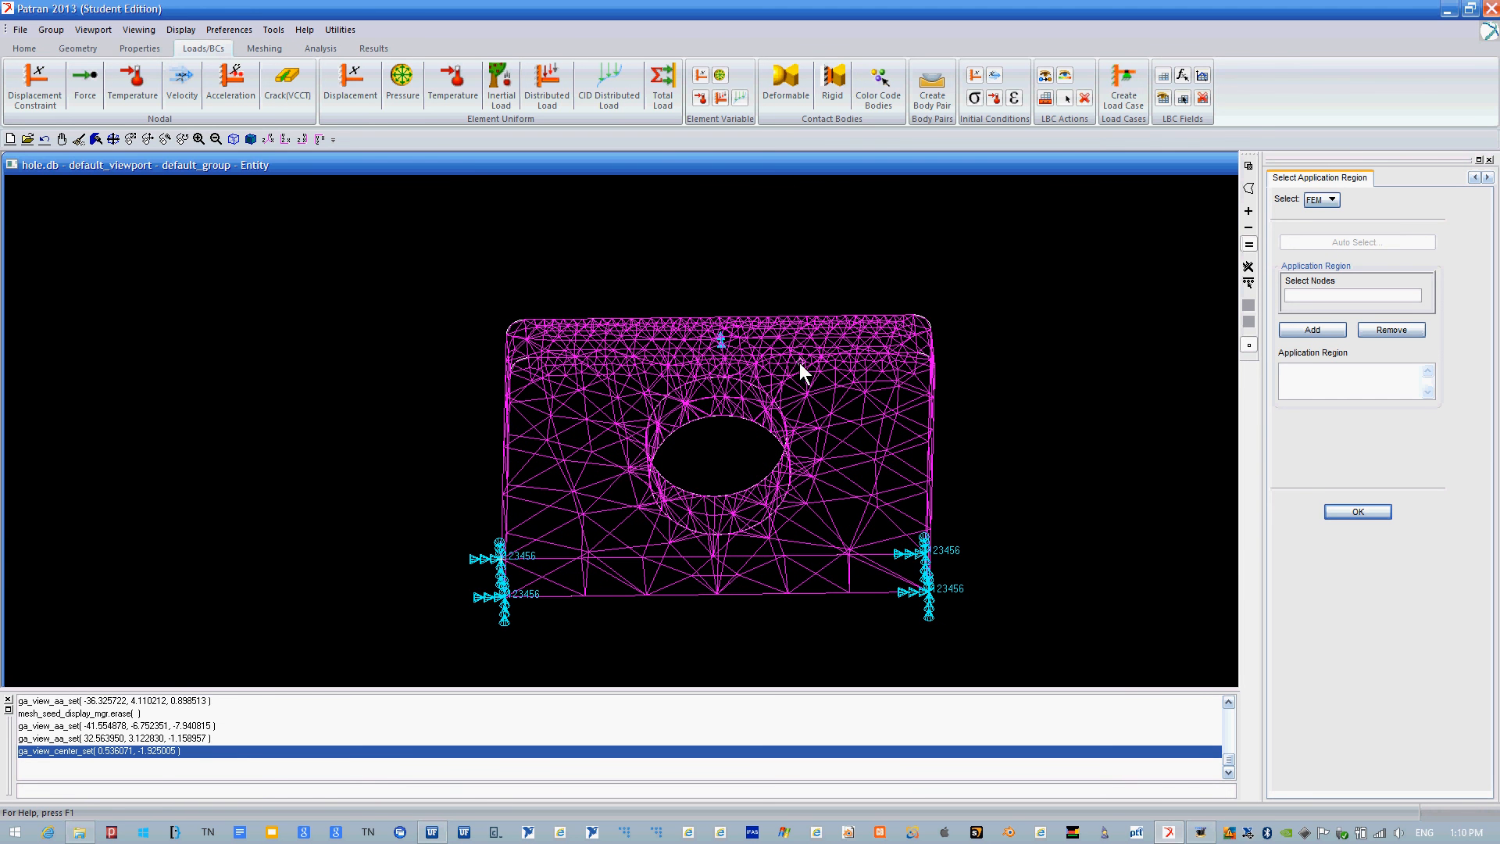
shift+middle_drag(799, 362, 890, 440)
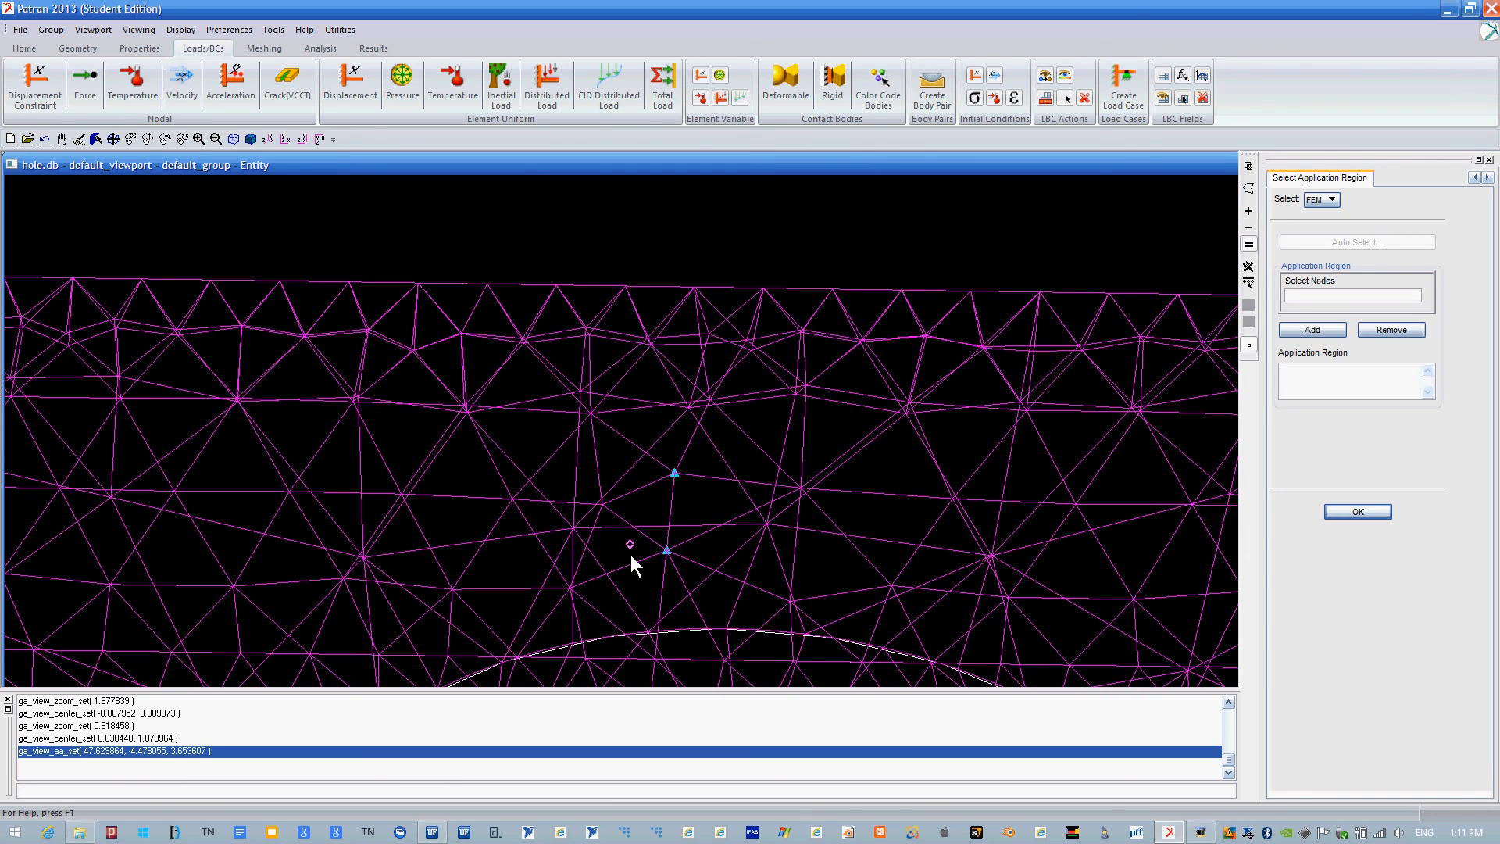
click(668, 551)
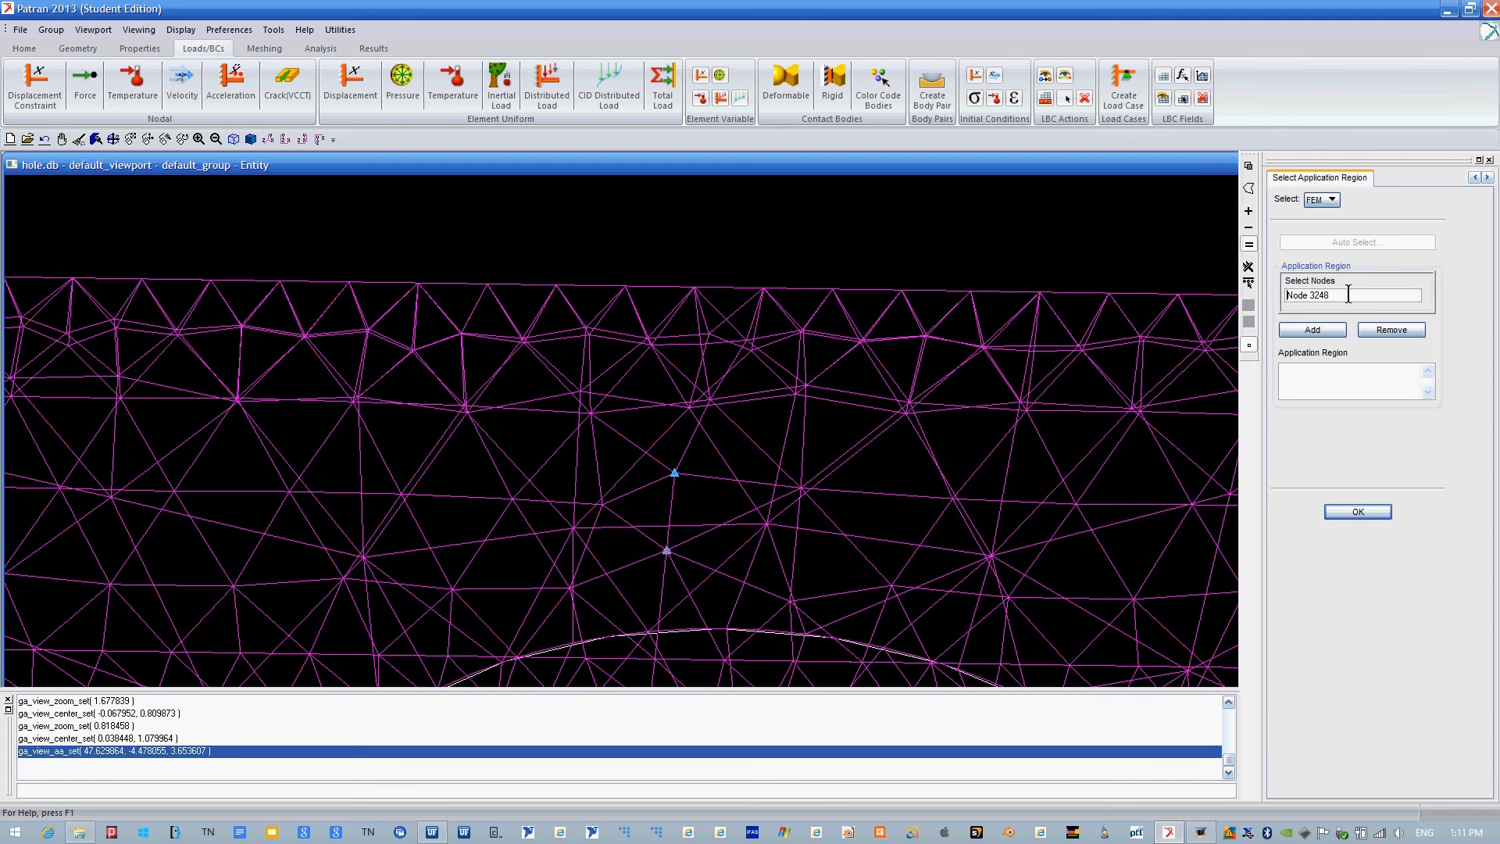
click(1316, 332)
click(1358, 511)
click(1383, 717)
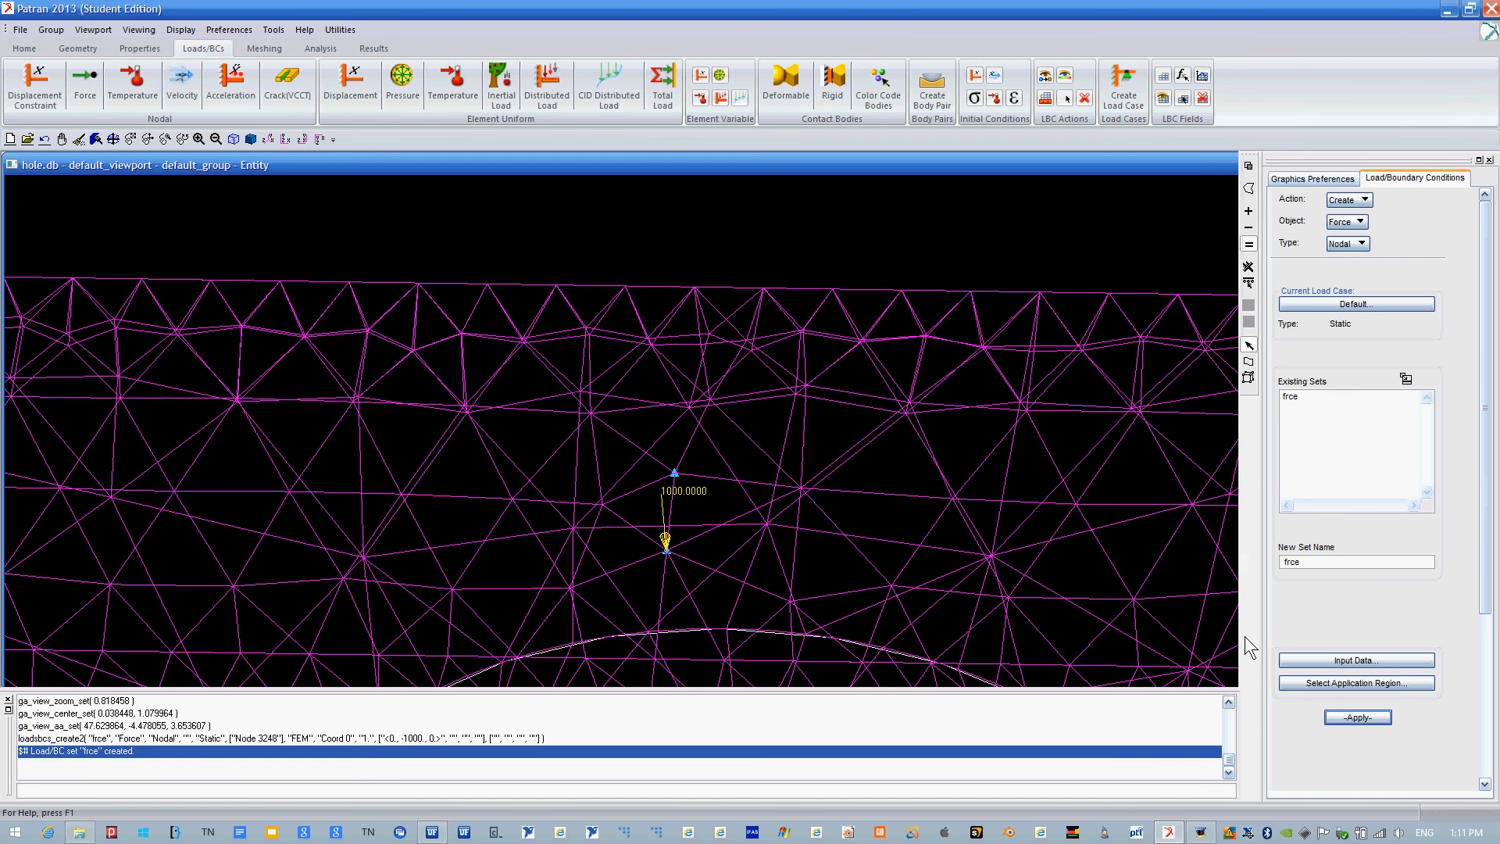
Check the direction and location of the force arrow on the meshed plate from several angles, and bring up the analysis tools.
mouse_move(1008, 424)
ctrl+middle_down()
mouse_move(1001, 393)
mouse_move(945, 477)
mouse_move(949, 453)
ctrl+middle_up()
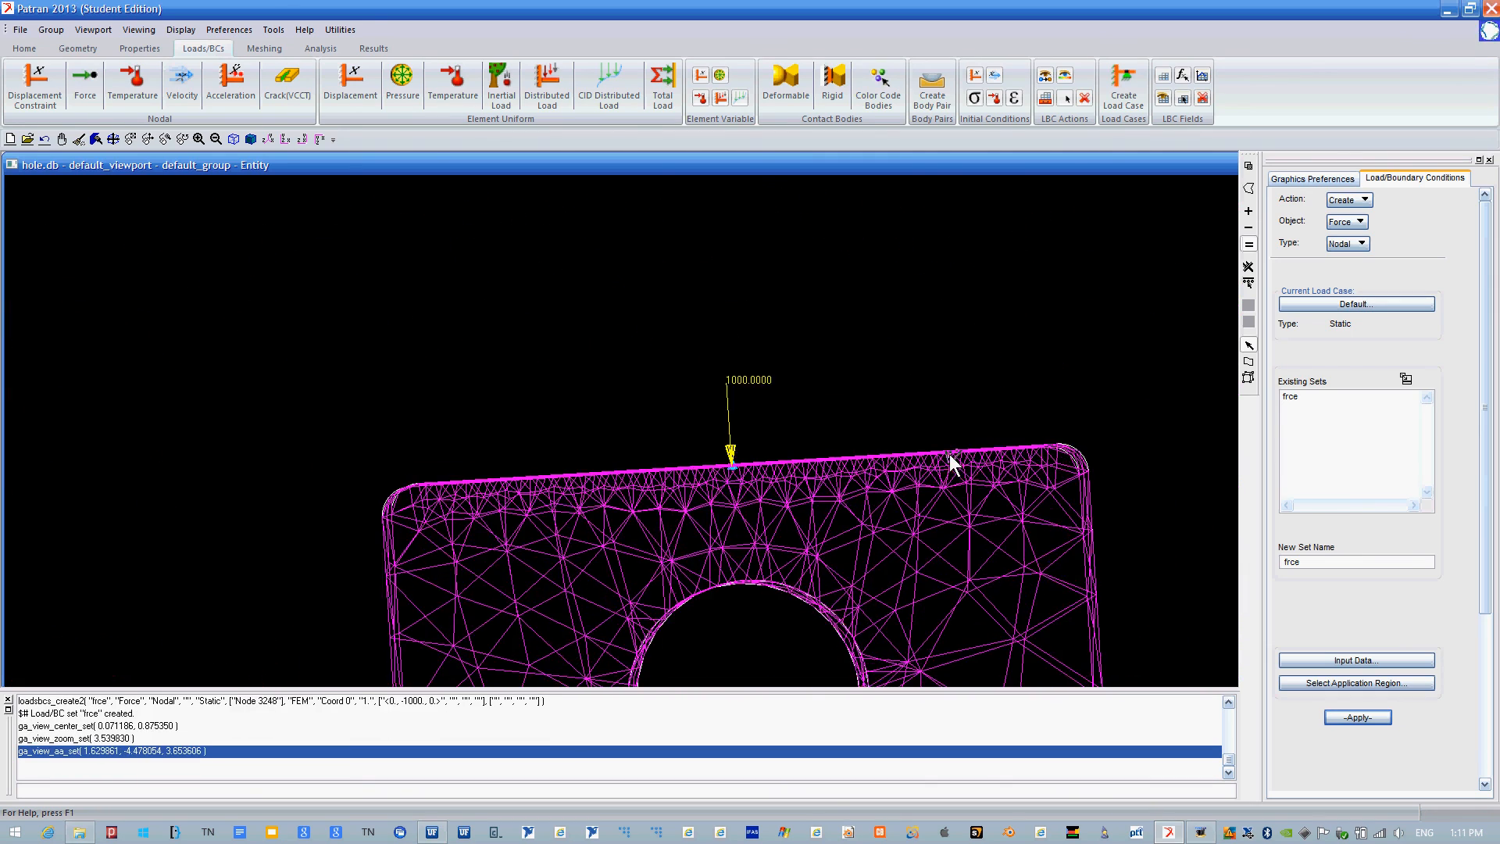
mouse_move(1040, 449)
middle_down()
mouse_move(1041, 475)
mouse_move(1049, 449)
middle_up()
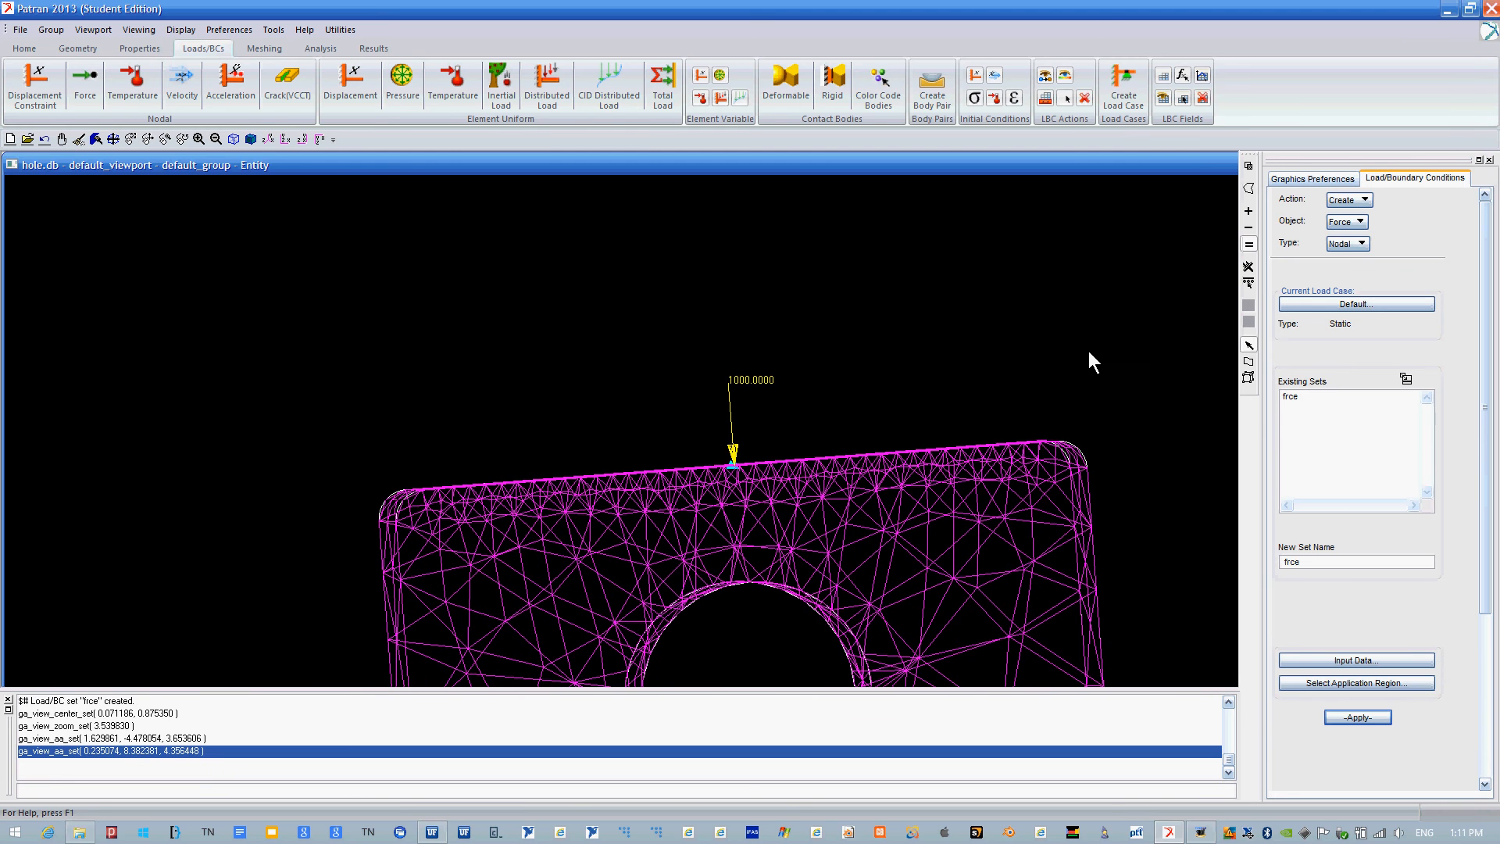
middle_drag(1089, 352, 1016, 423)
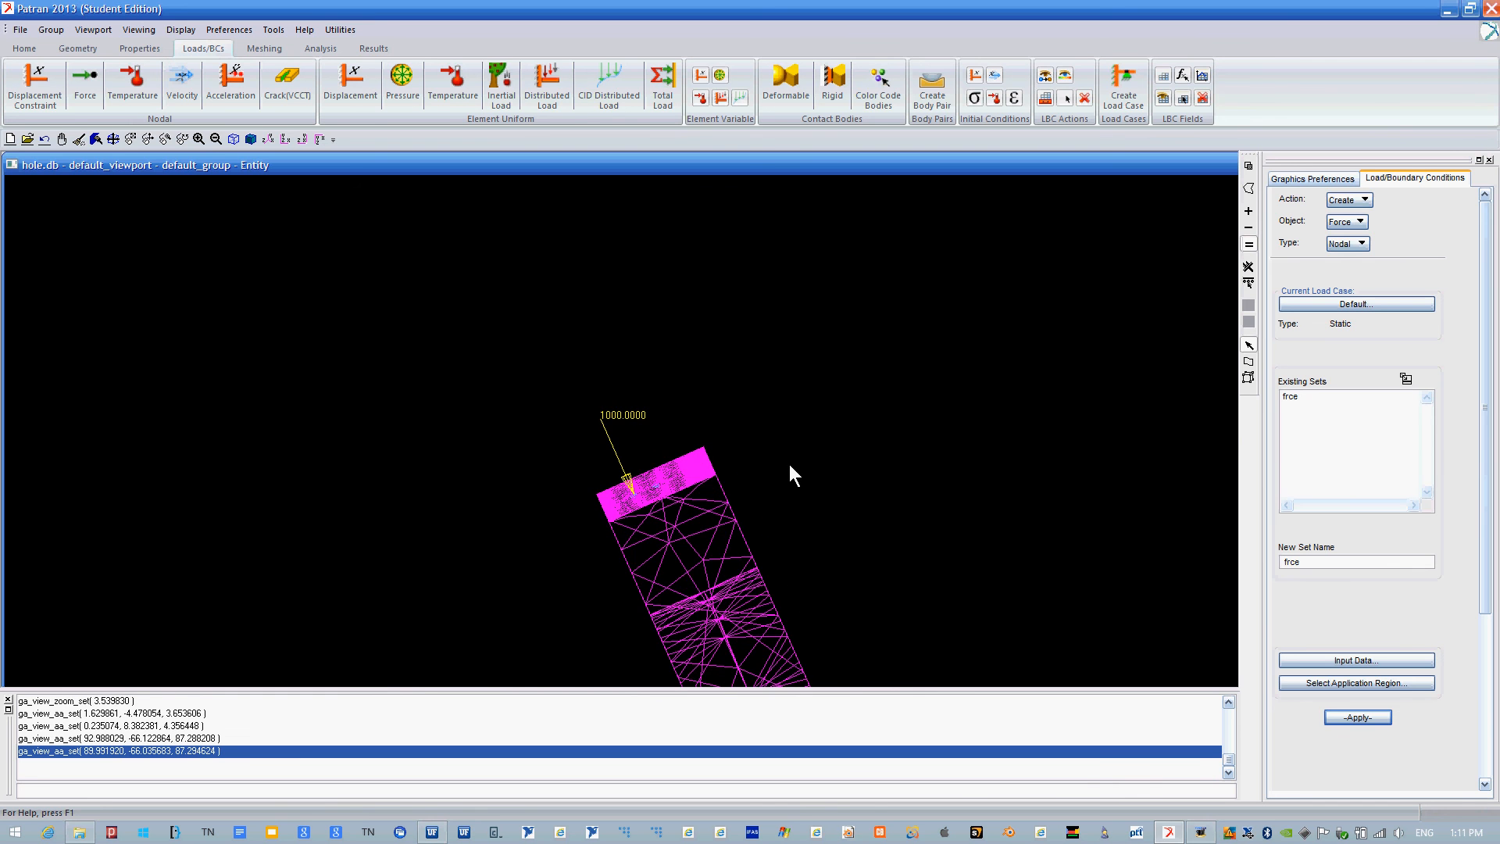
middle_drag(790, 466, 939, 427)
scroll(902, 420, down, 3)
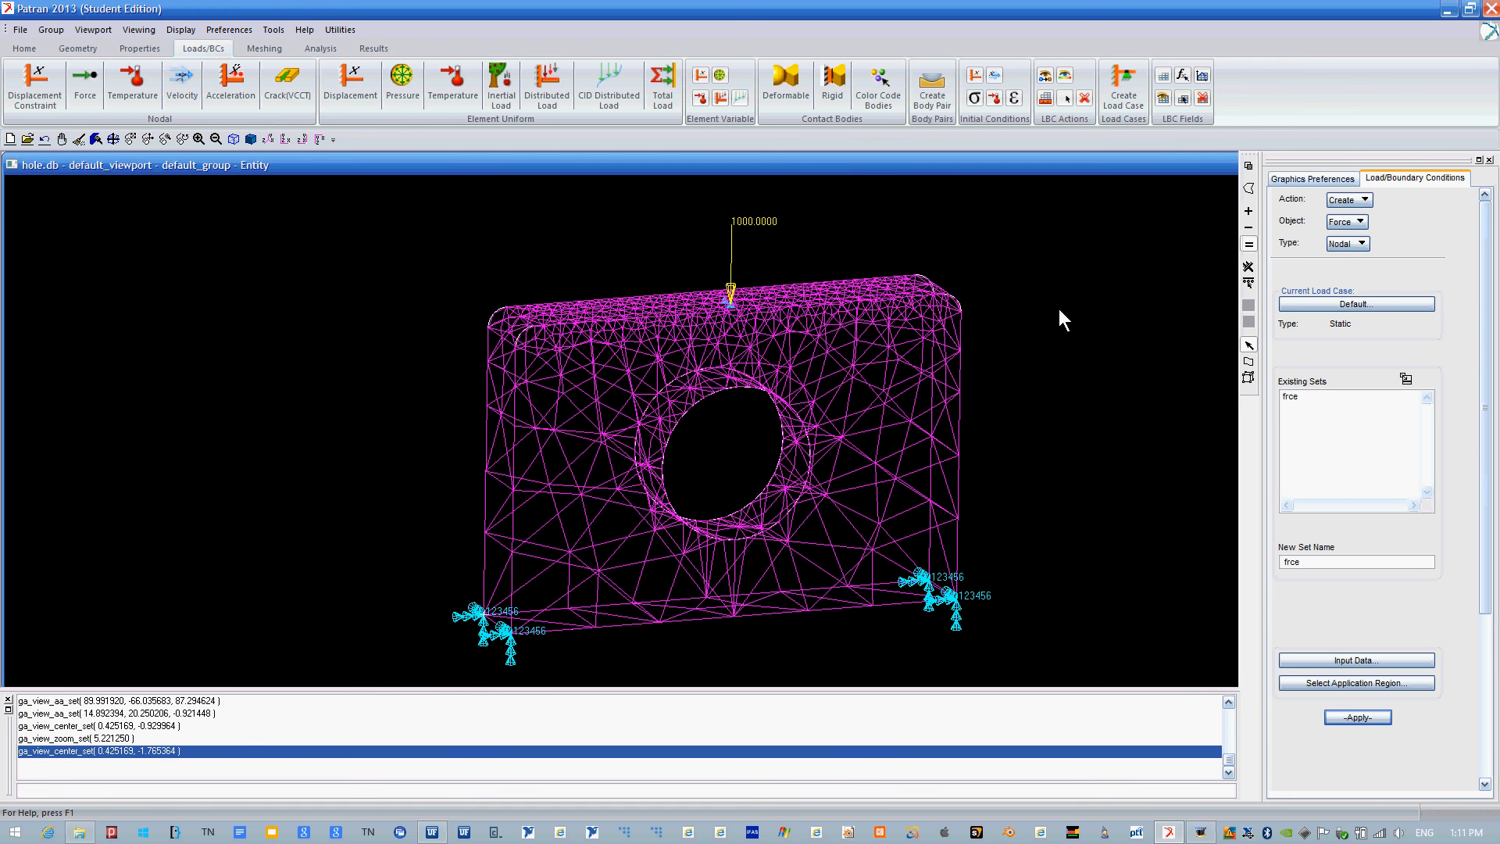
click(320, 49)
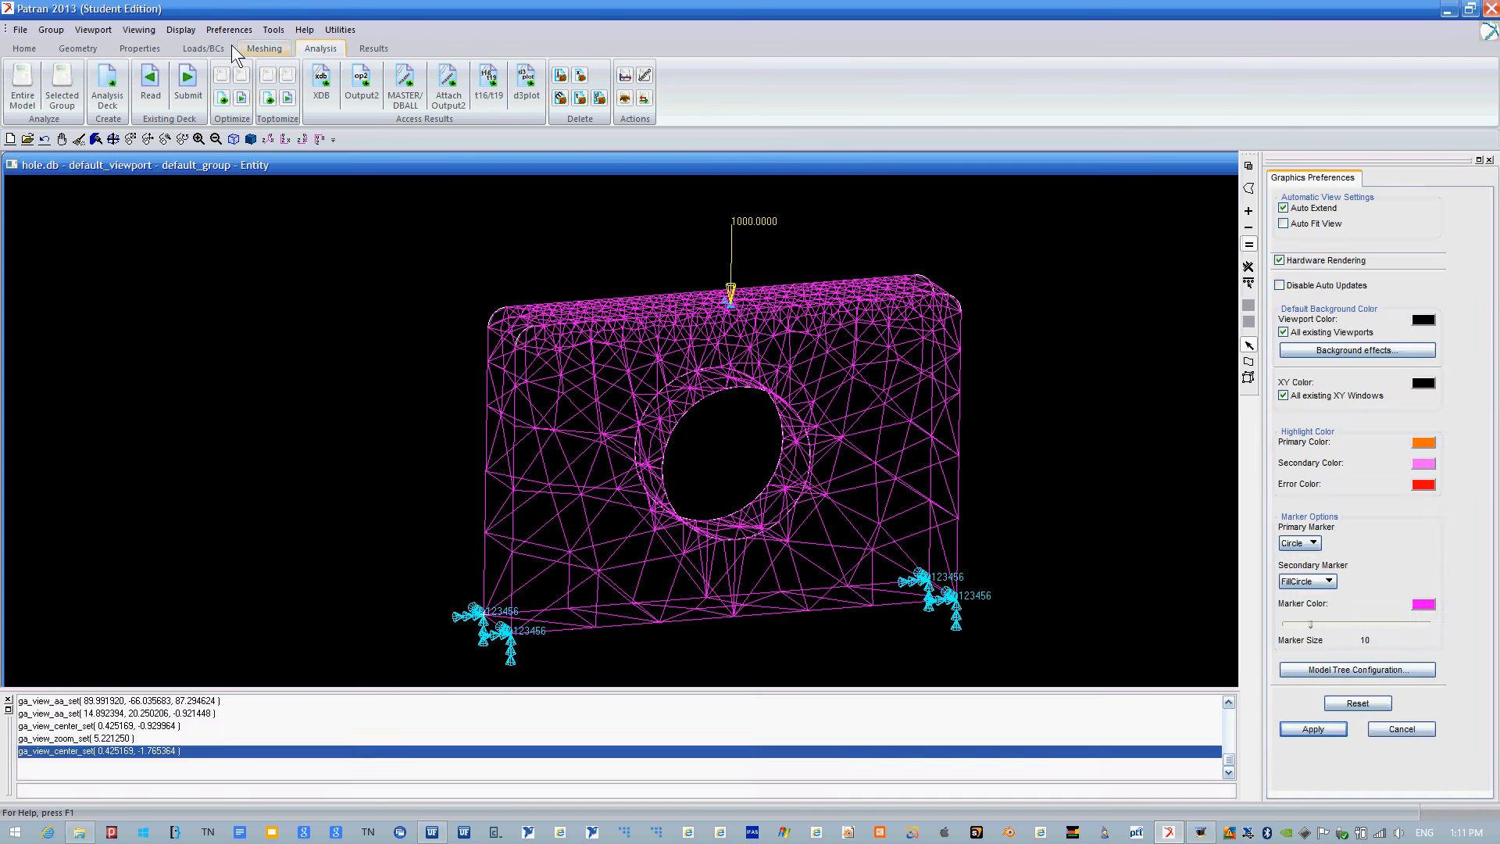
Equivalence all nodes of the mesh using the Tolerance Cube method with a tolerance of 0.005.
click(266, 48)
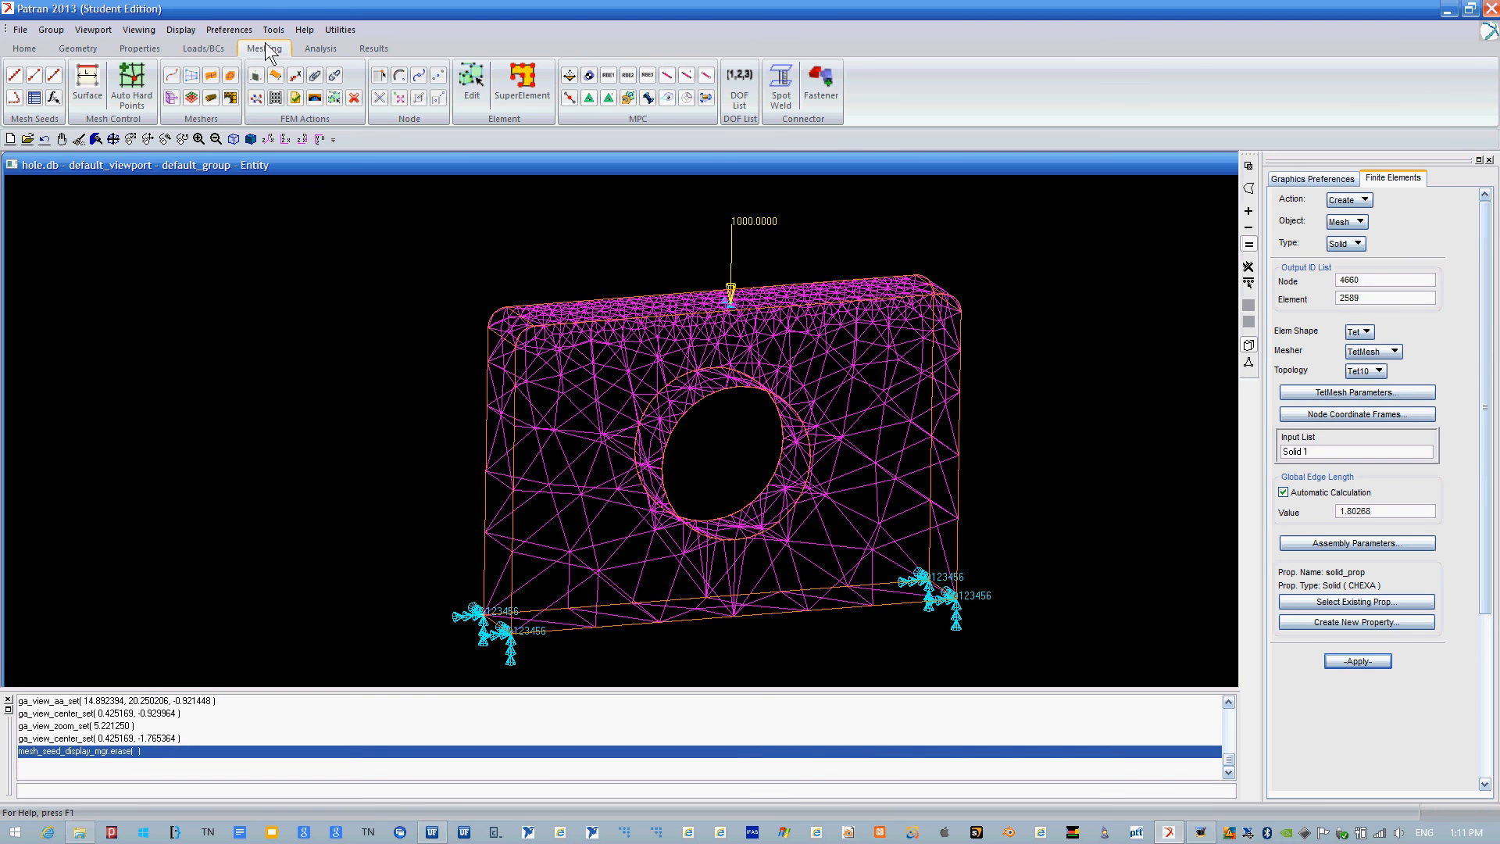
click(1355, 201)
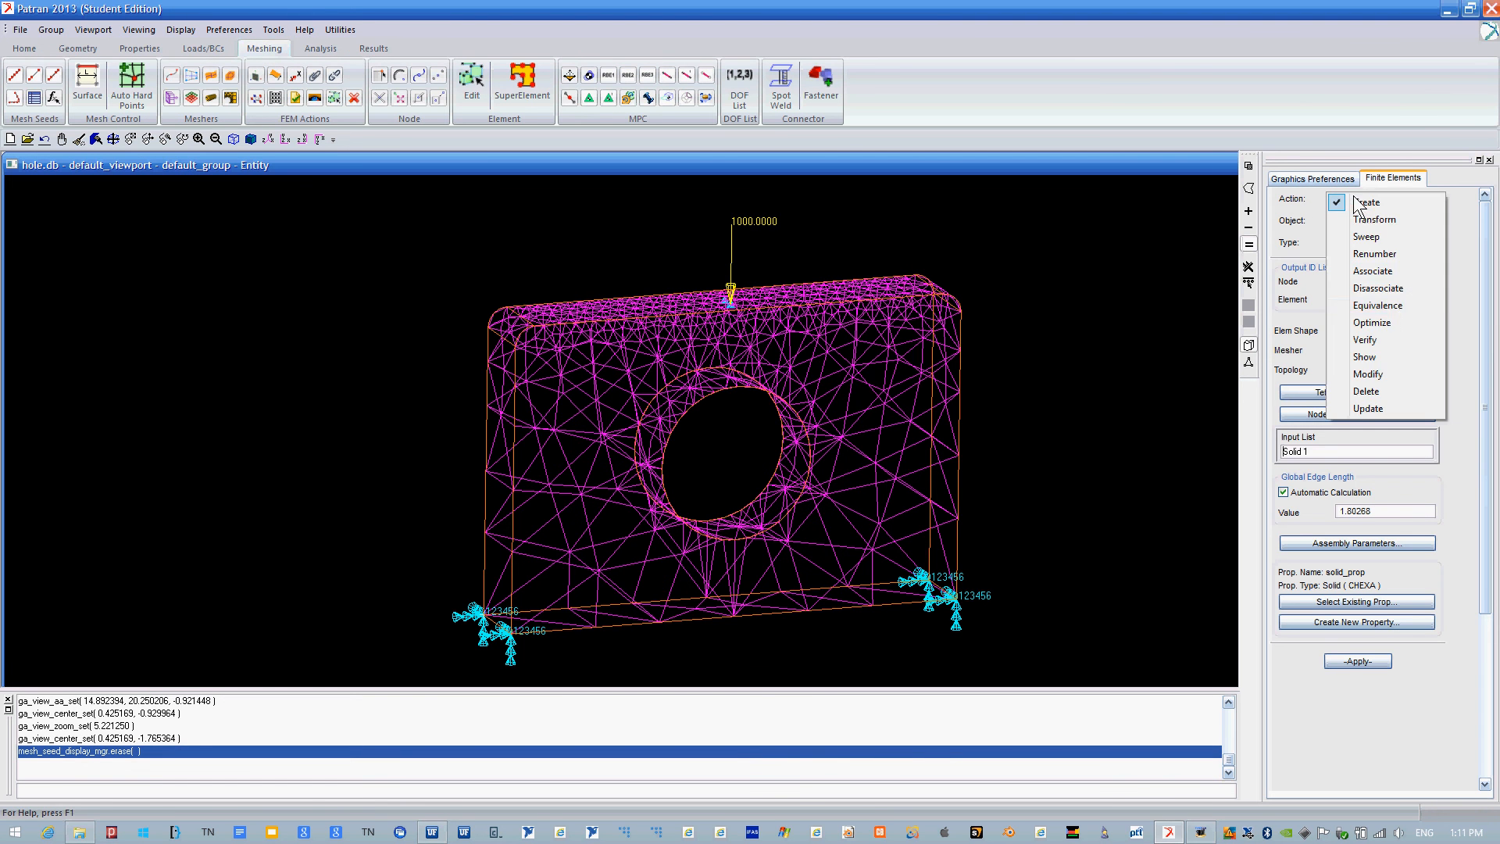
click(1382, 200)
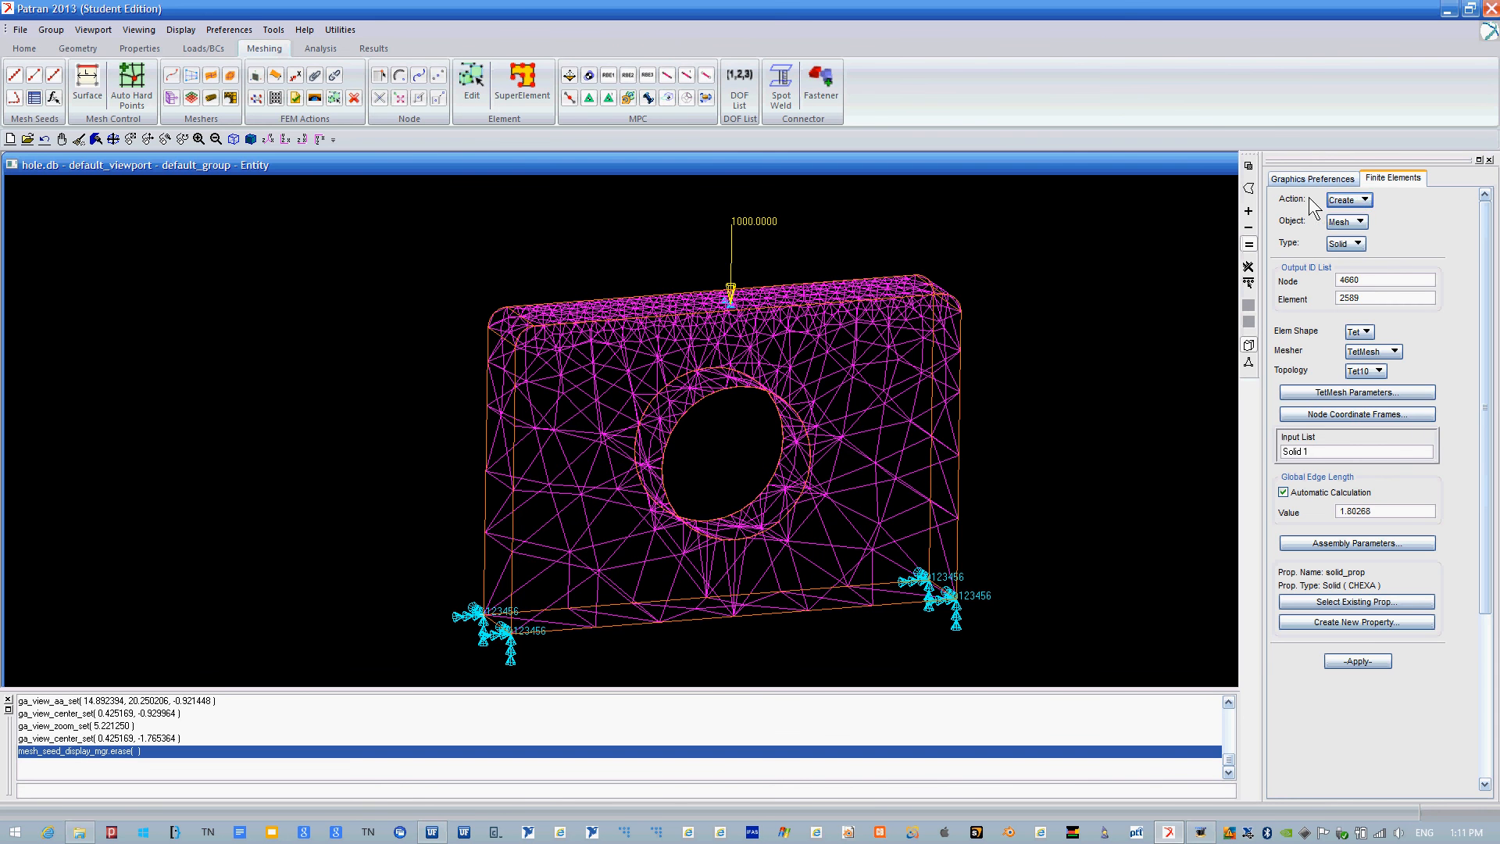
click(1360, 205)
click(1396, 308)
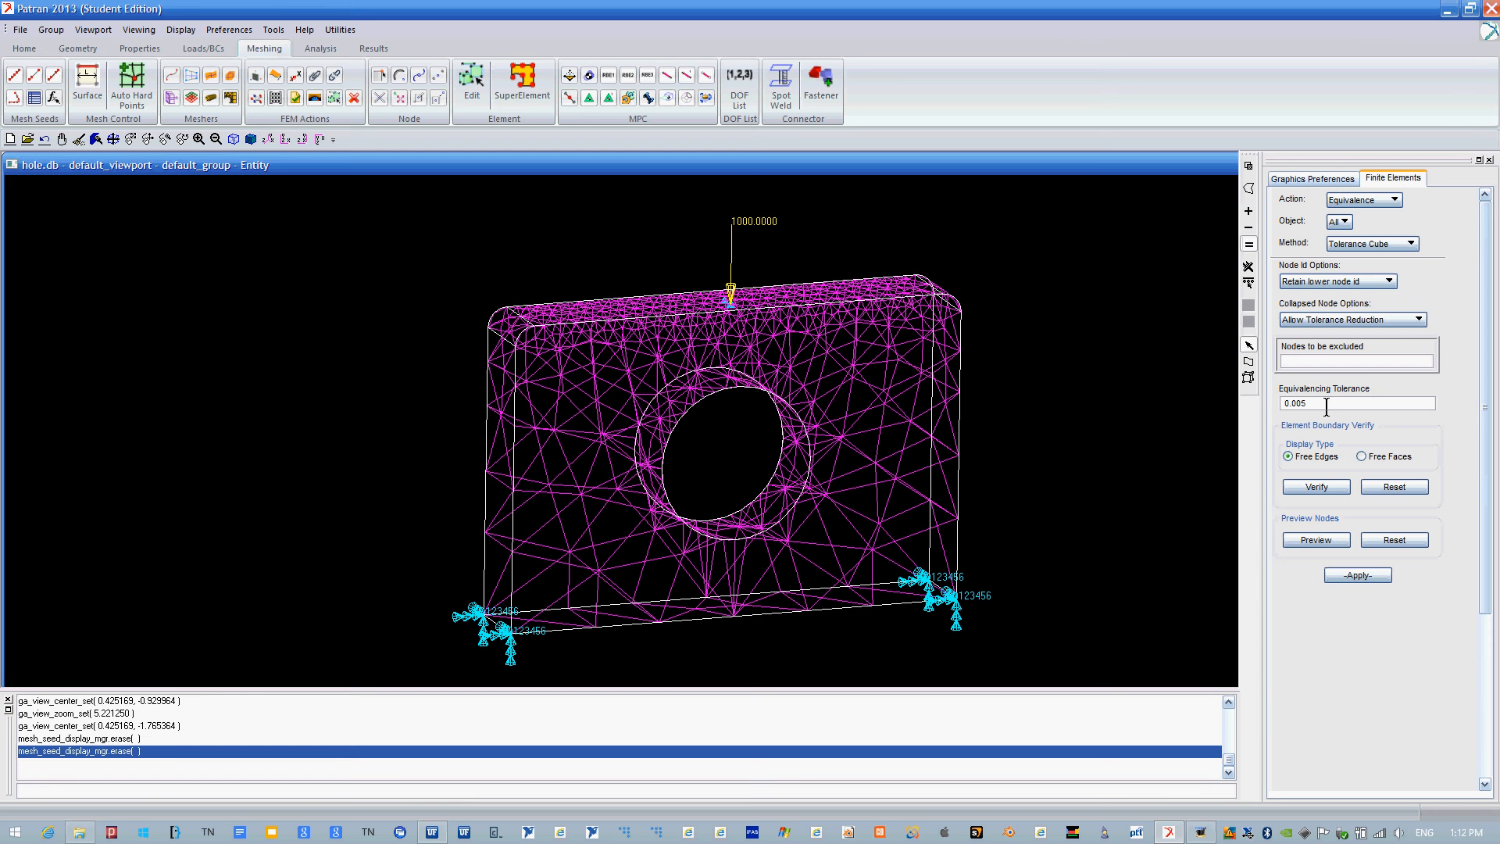
click(1370, 575)
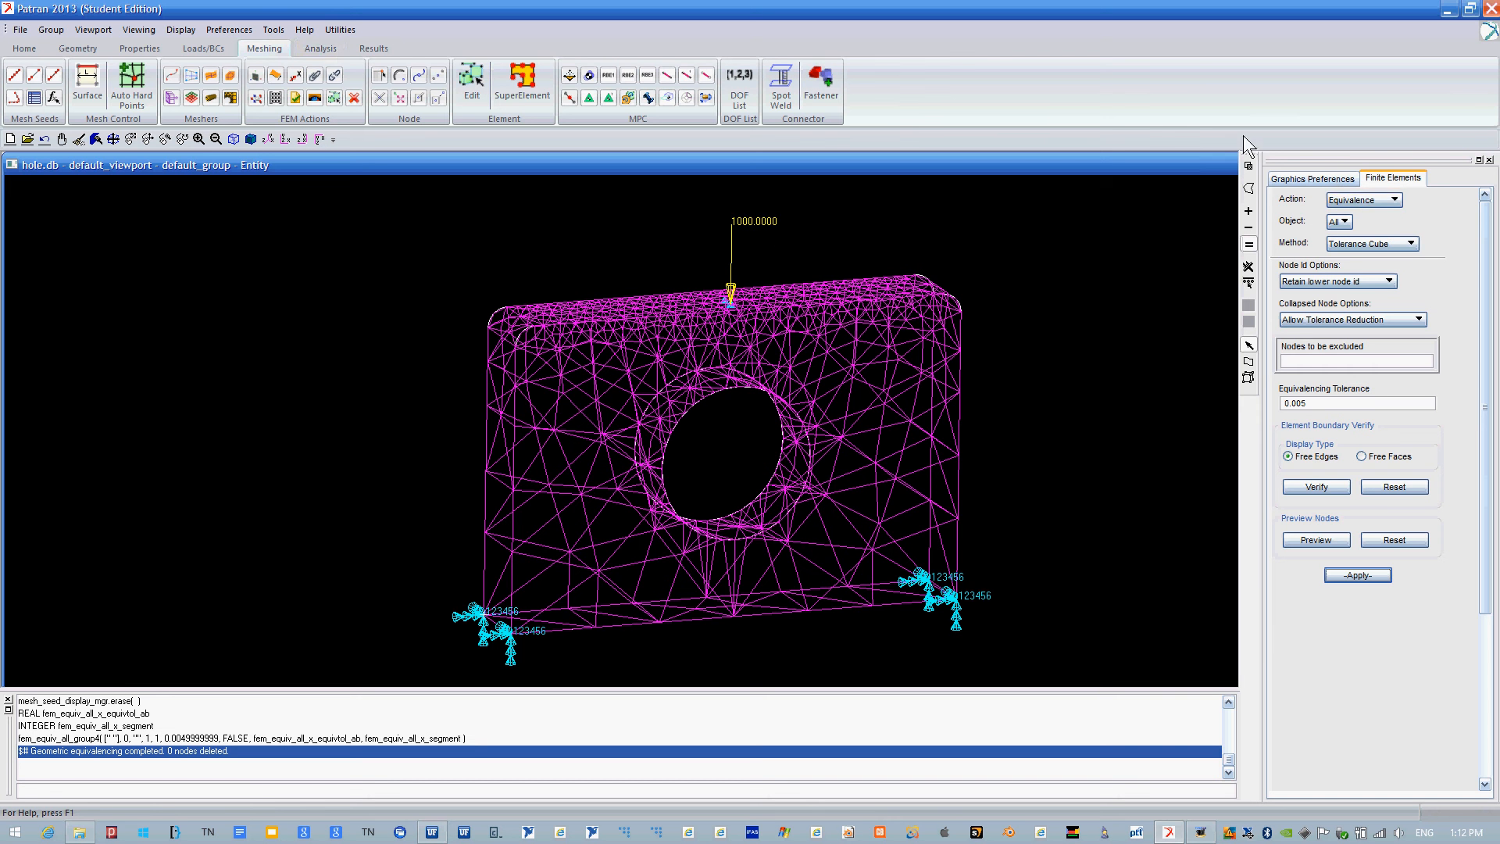
Run a Full Run analysis of the entire model under the job name hole.
click(322, 49)
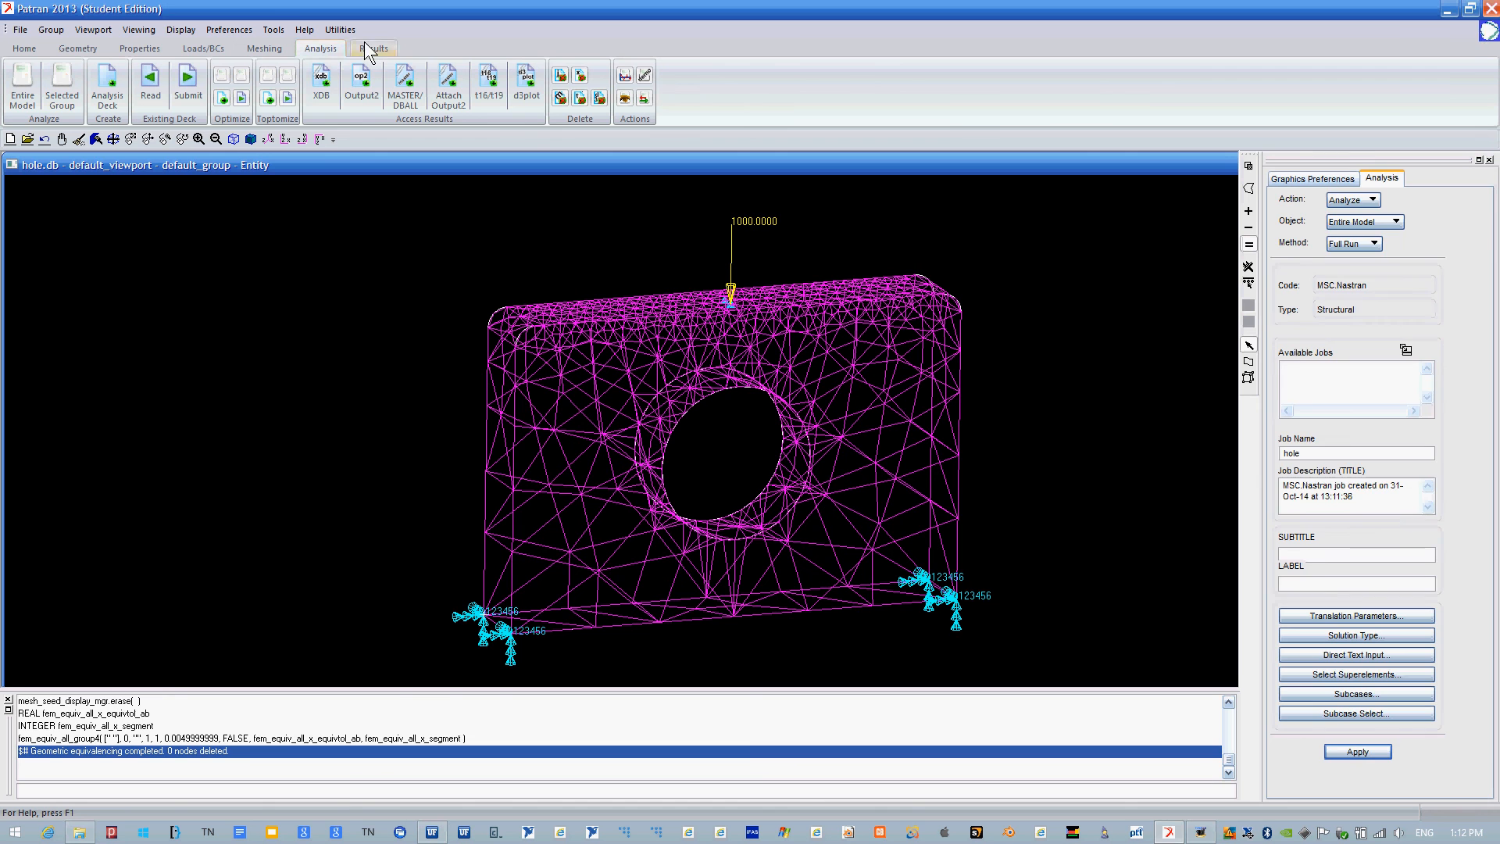
click(1355, 200)
click(1398, 292)
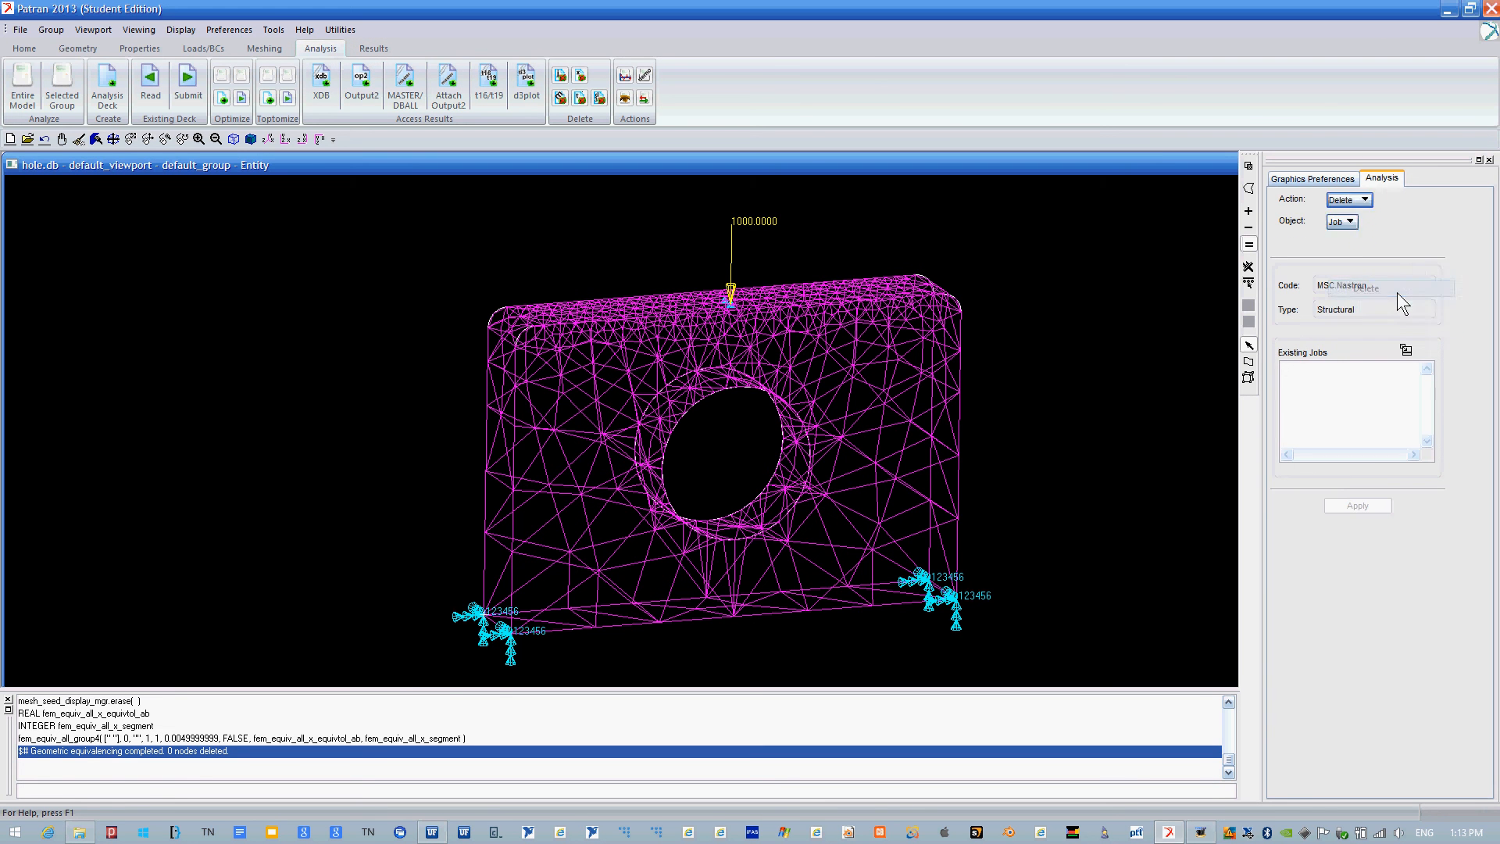
click(1352, 200)
click(1371, 212)
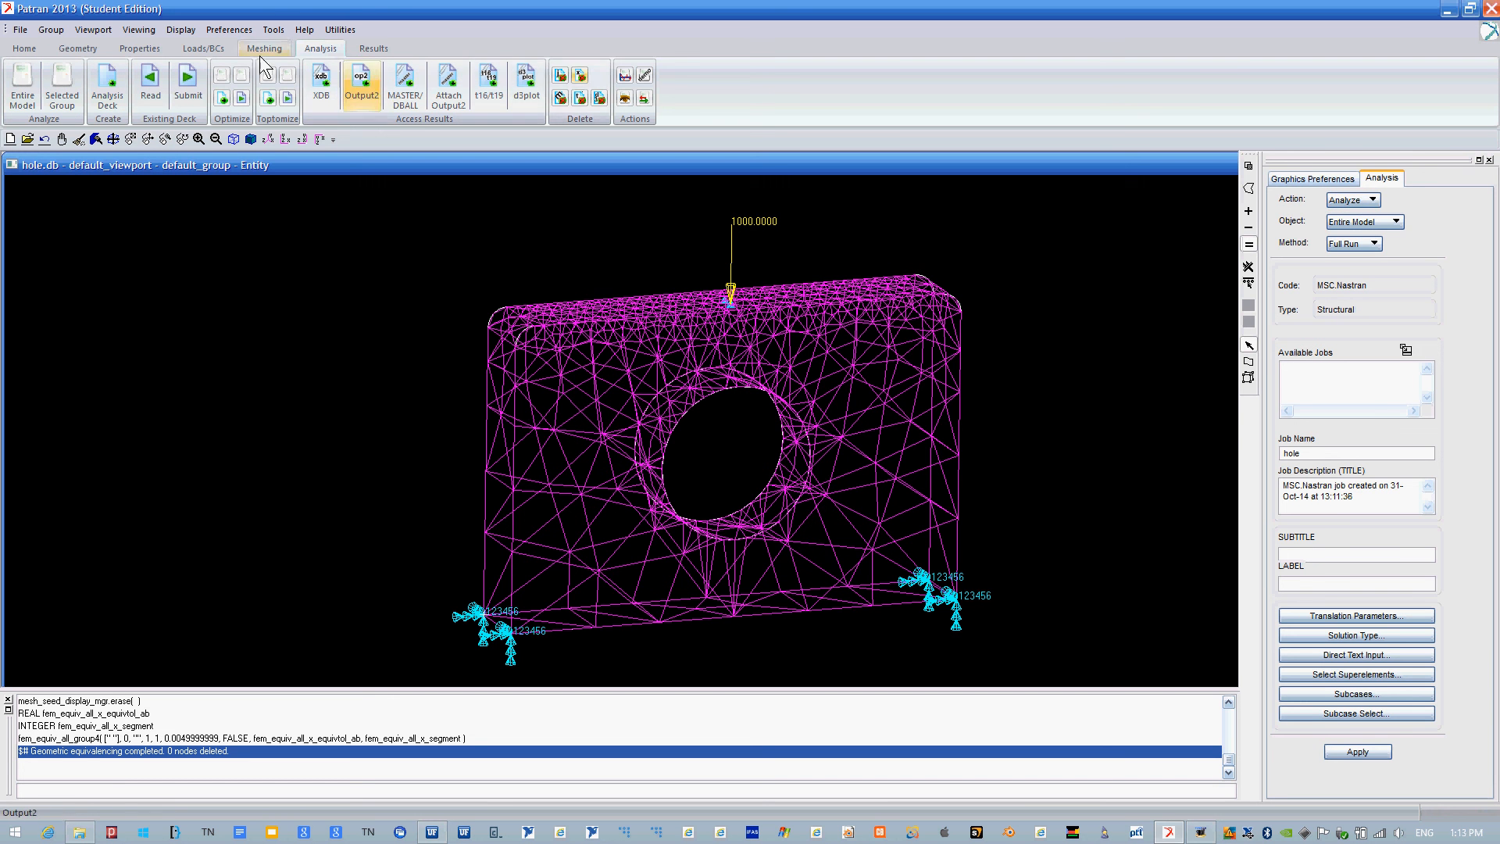
click(1382, 205)
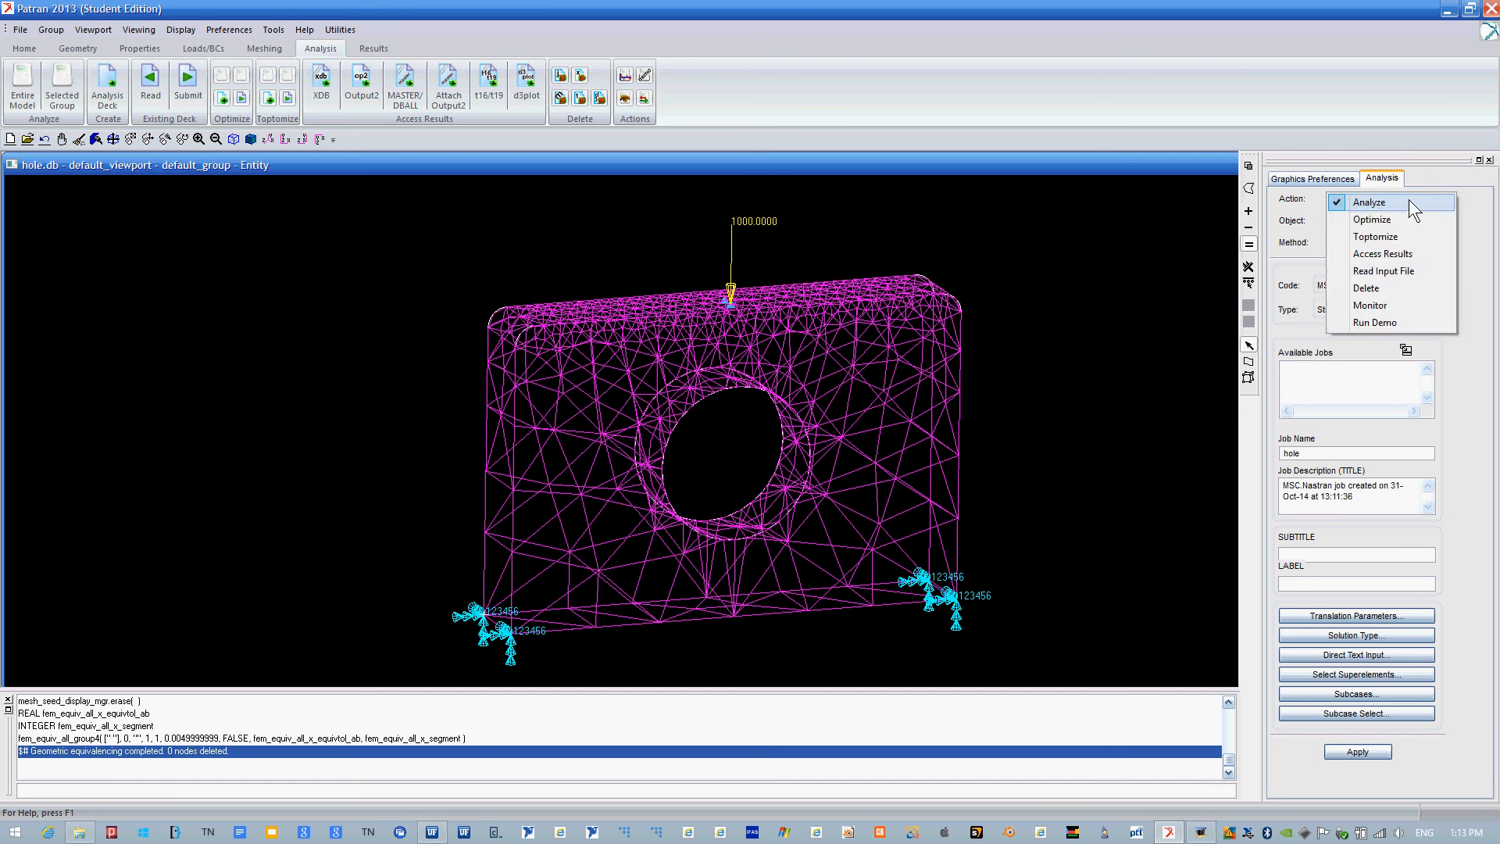
click(1384, 210)
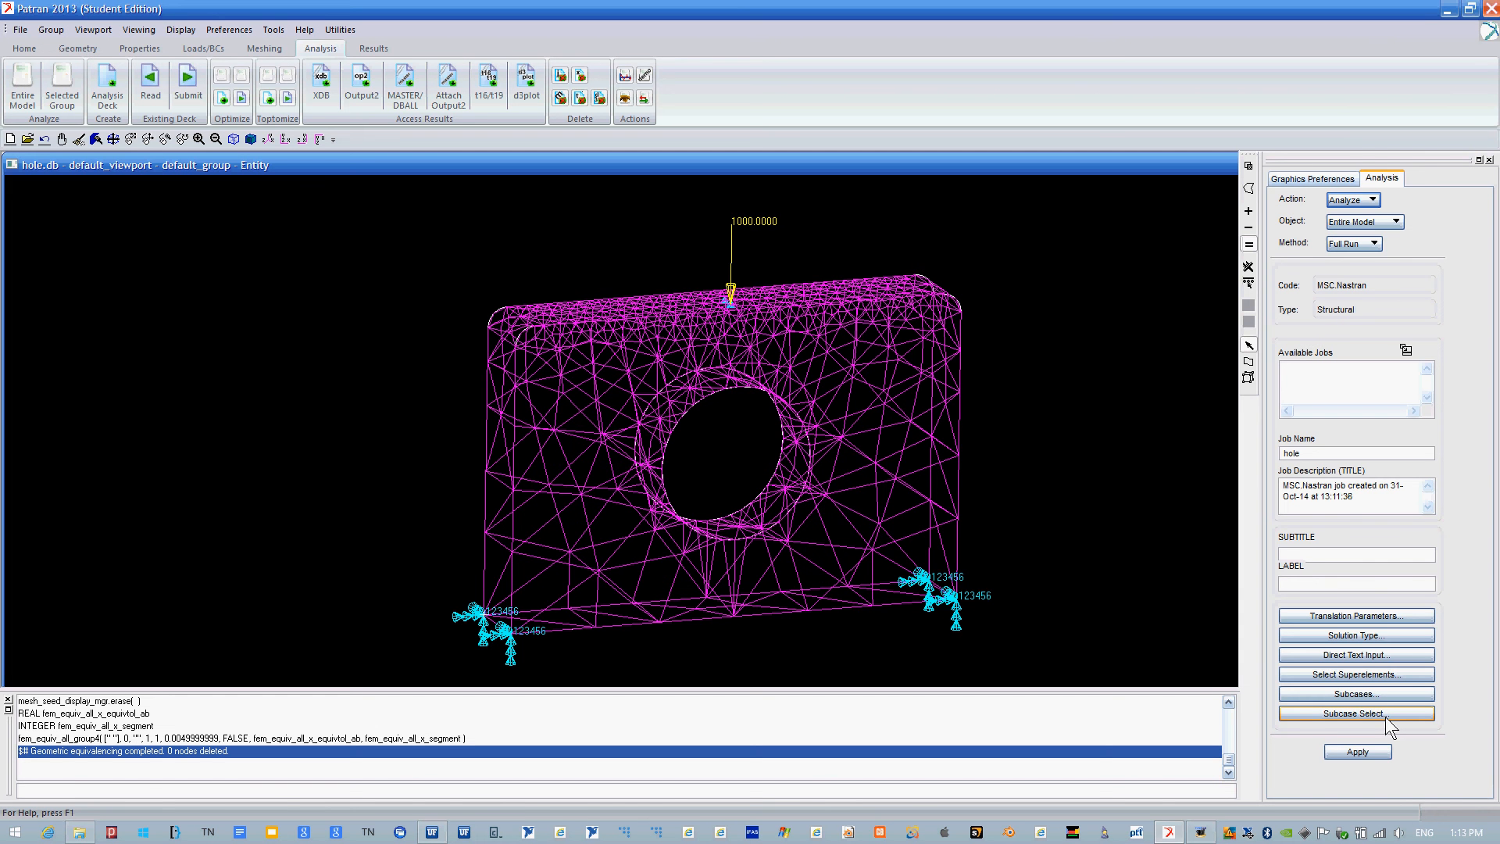
click(1358, 751)
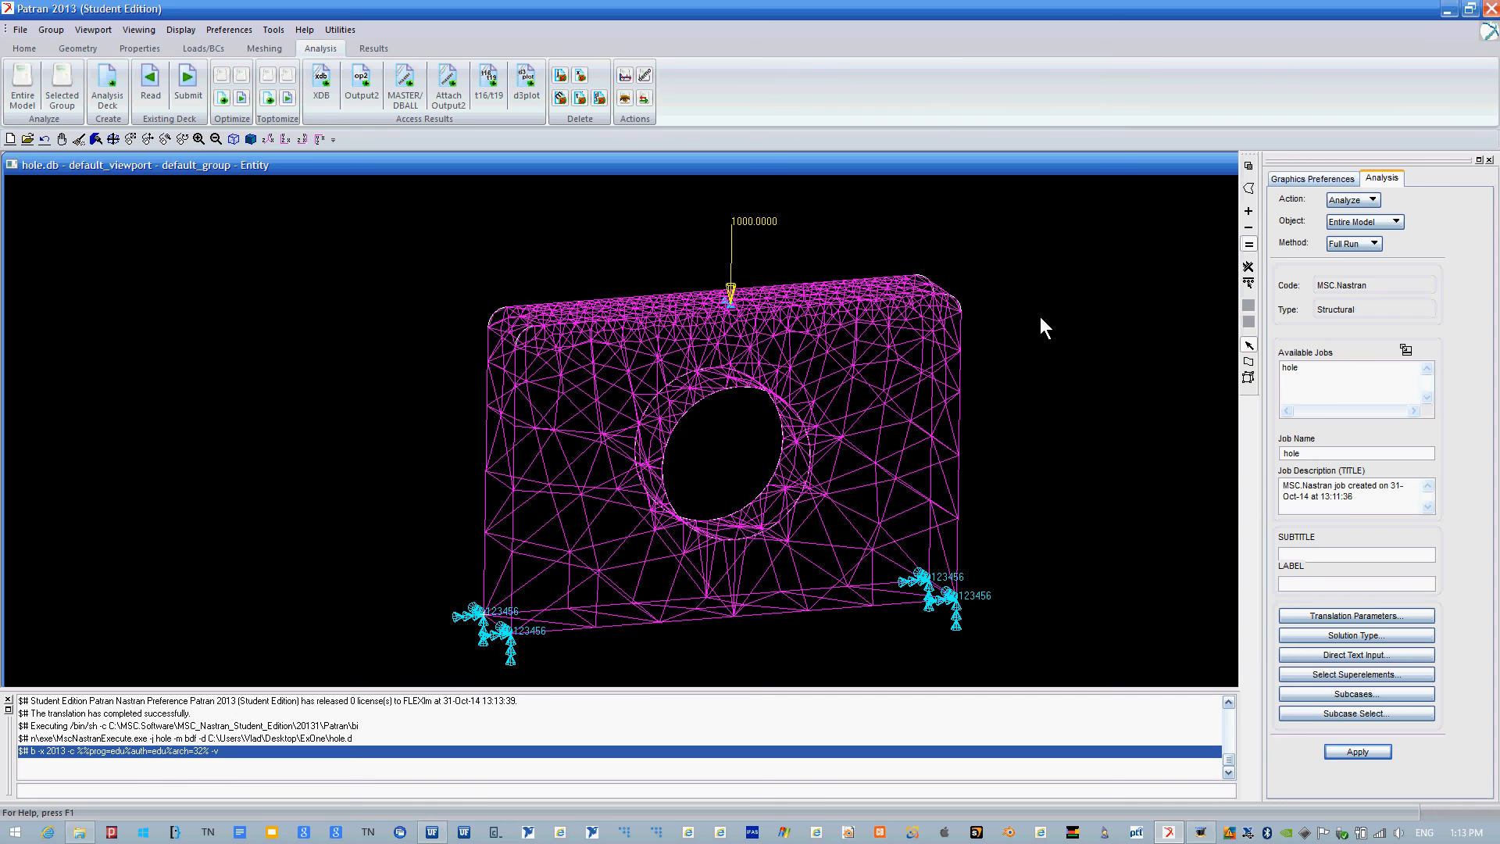
Attach the XDB result entities of the job hole to the model.
click(319, 100)
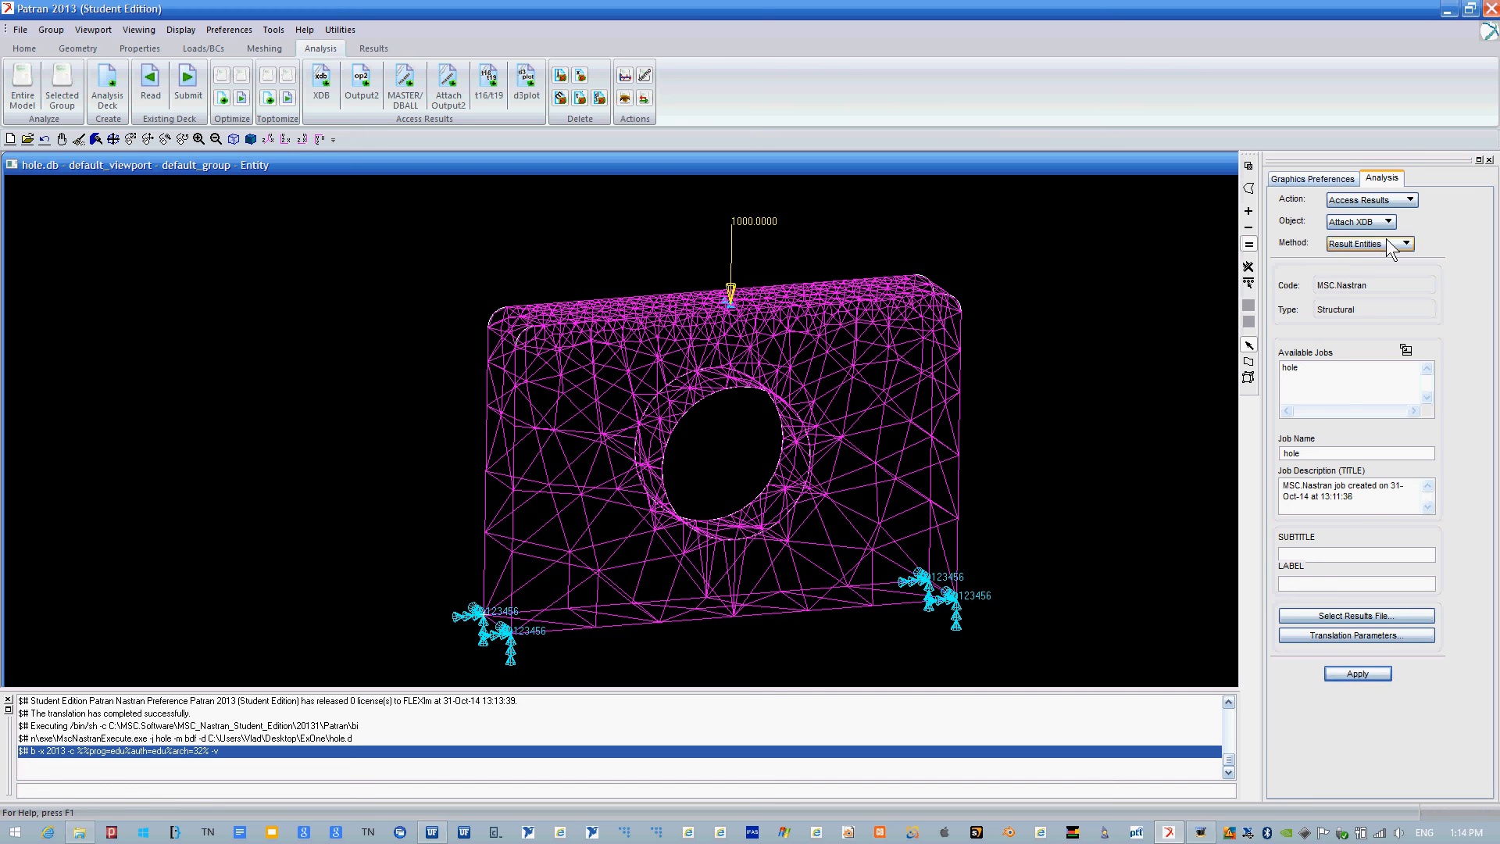
click(1367, 675)
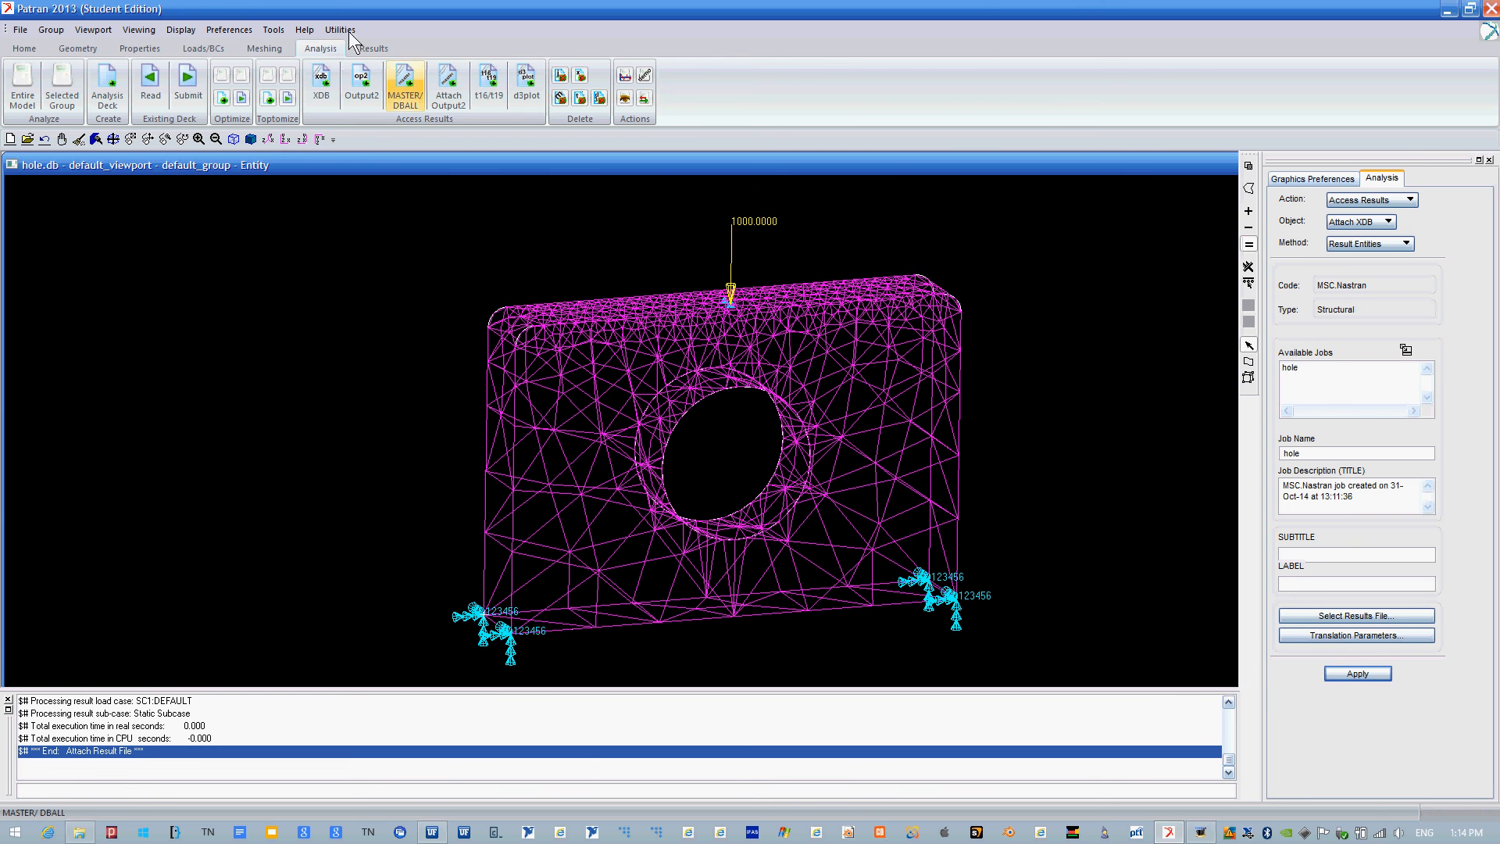
Create a quick plot with Displacements, Translational as both the fringe result, by magnitude, and the deformation result.
click(378, 50)
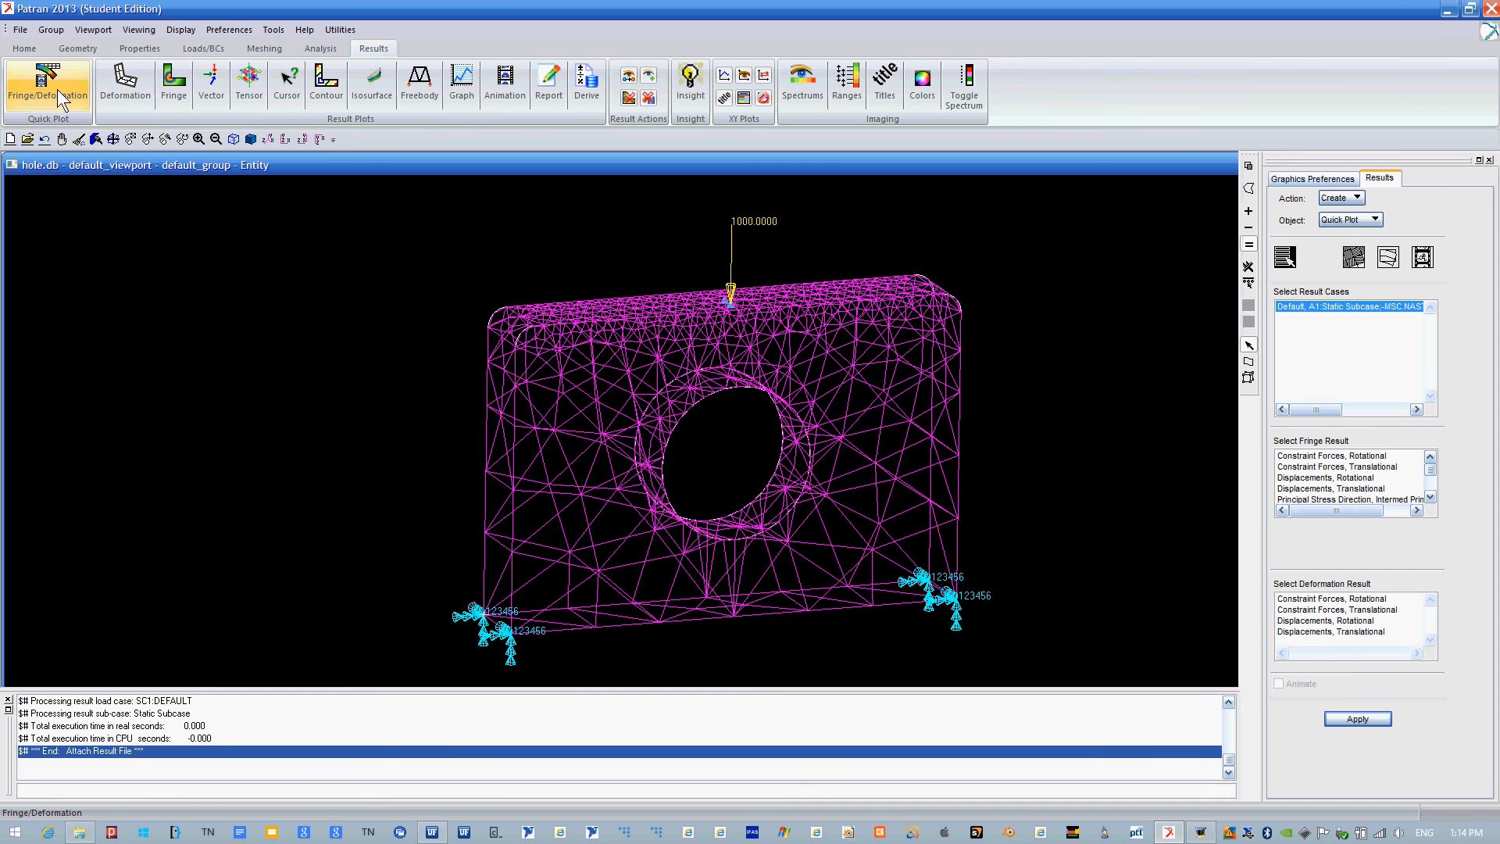
click(1341, 197)
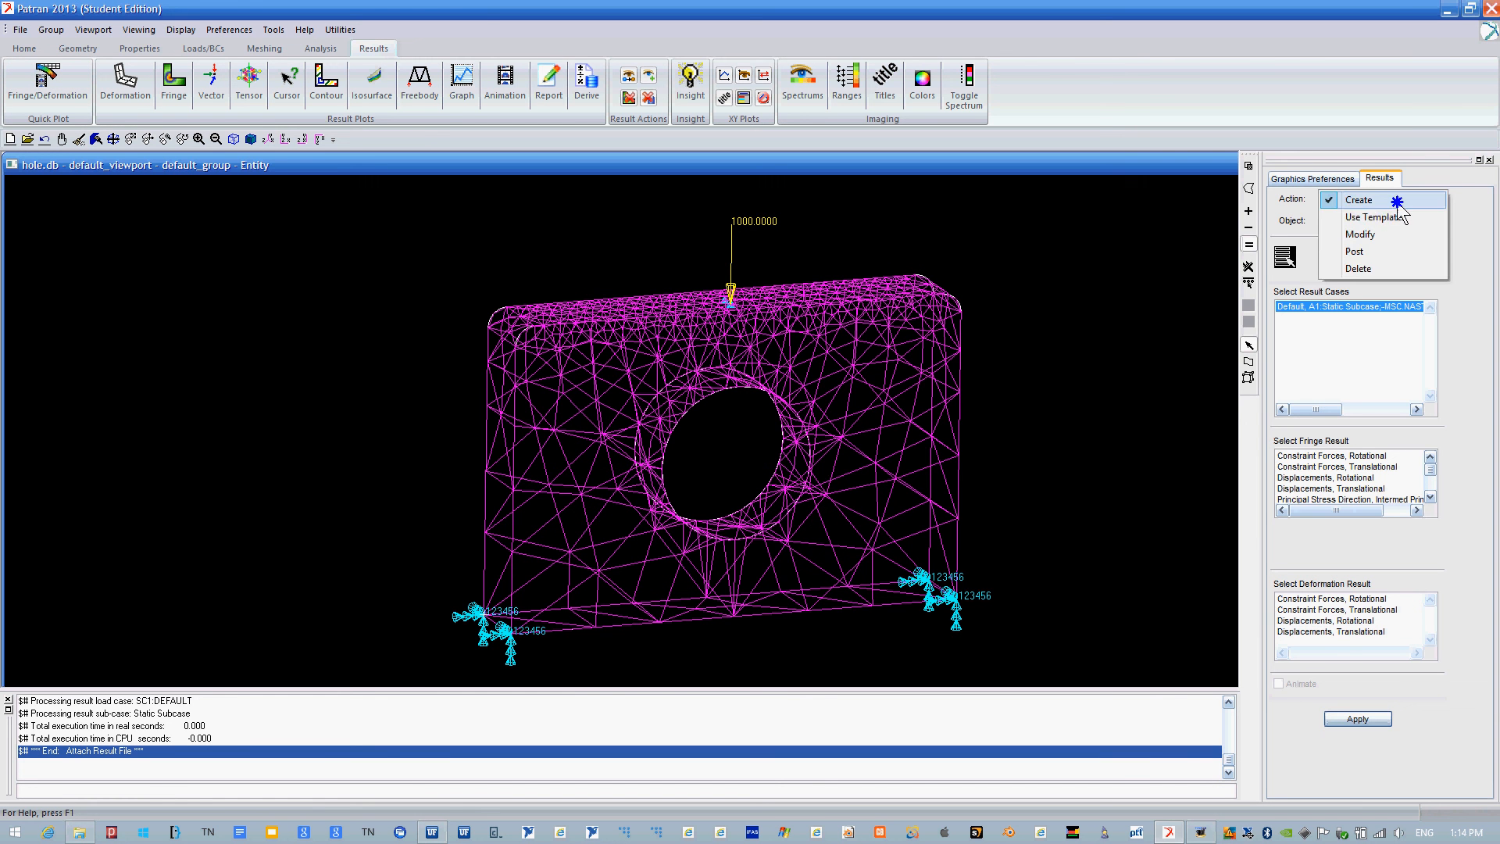
click(1342, 199)
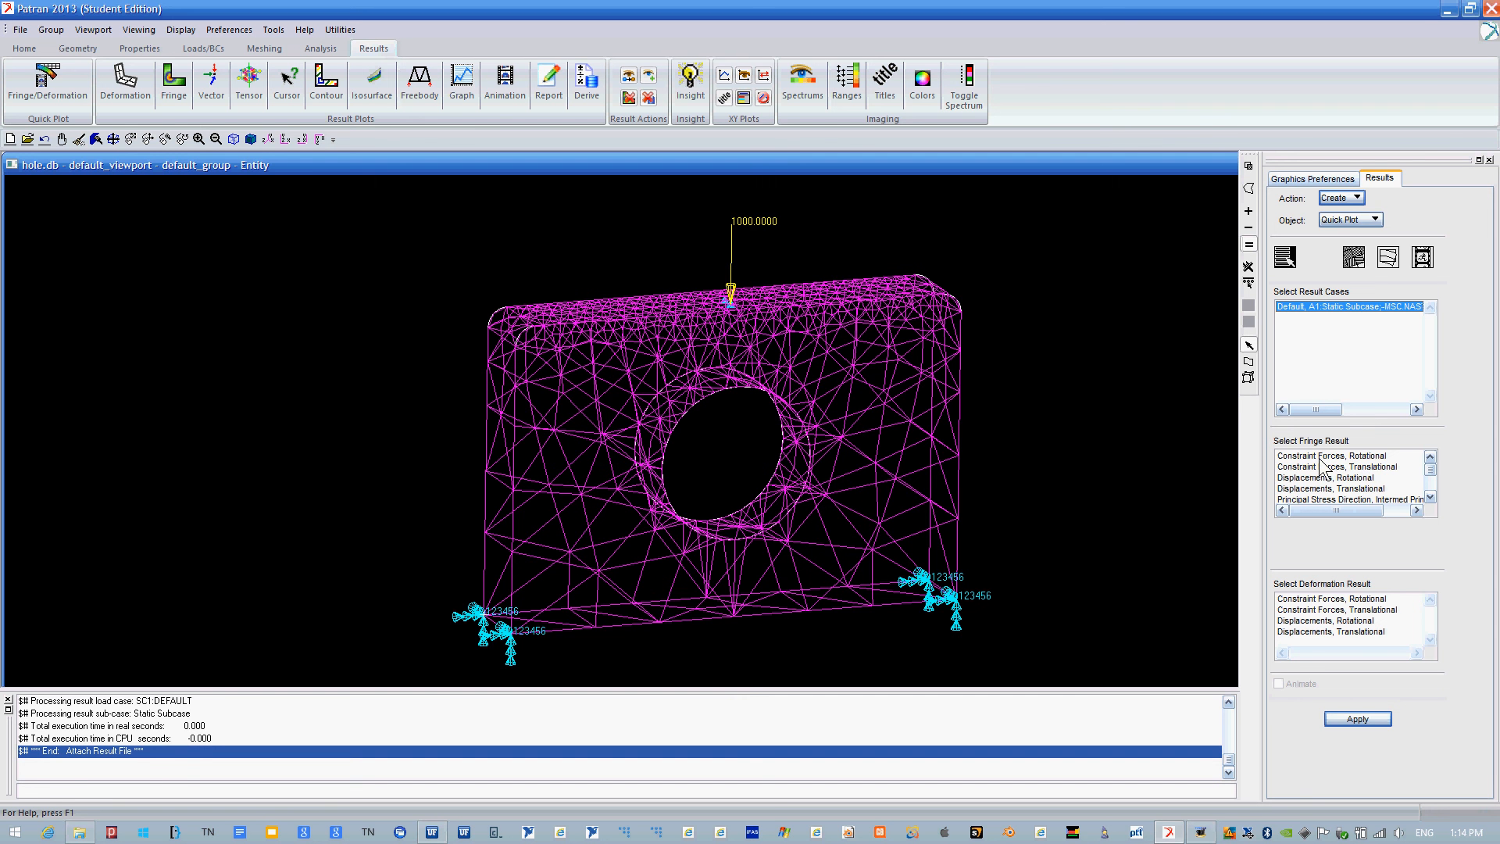
click(1349, 490)
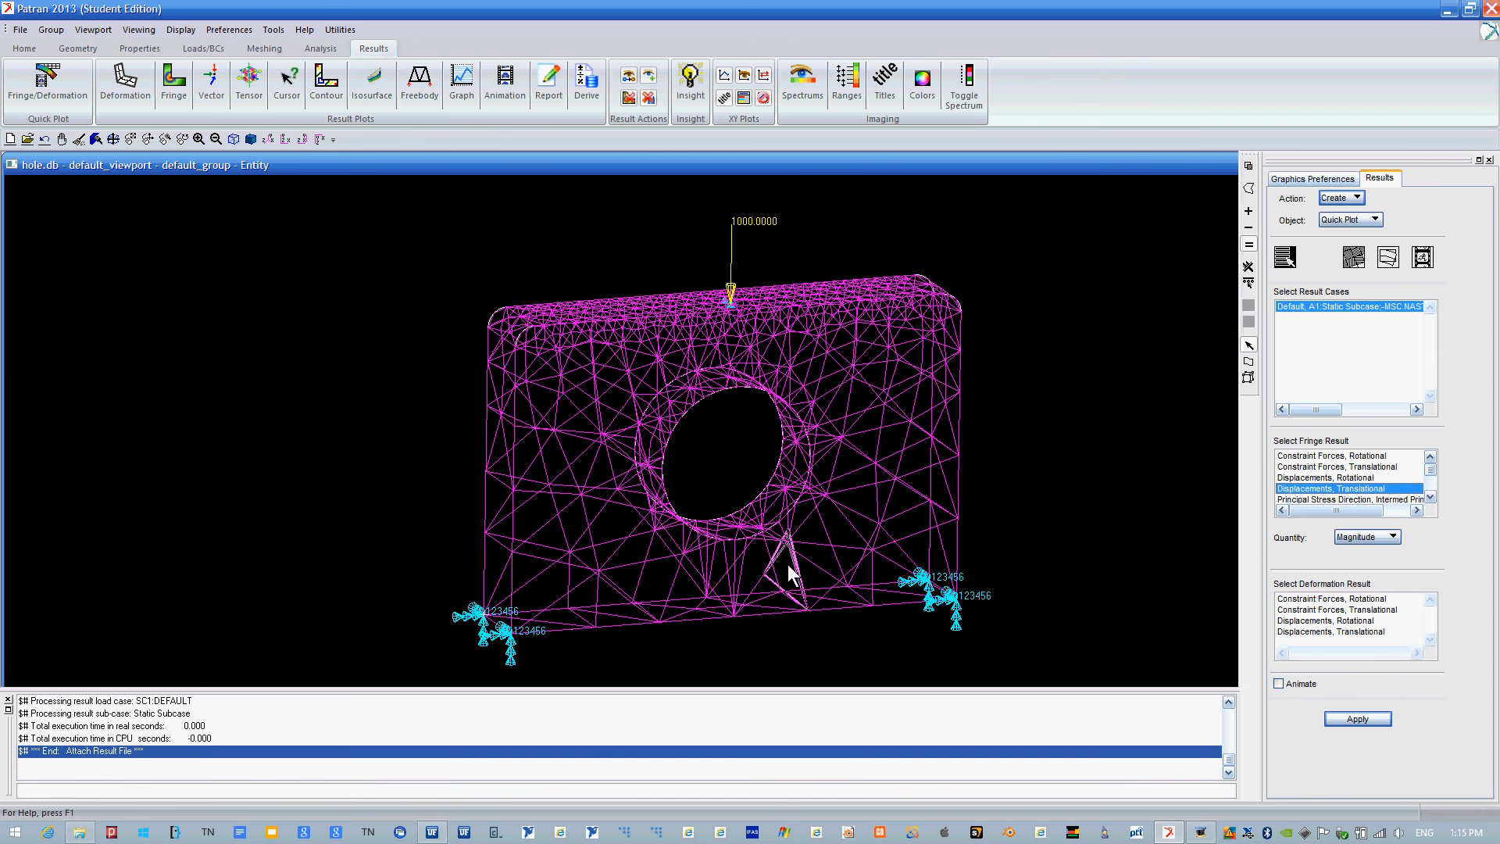
click(1320, 631)
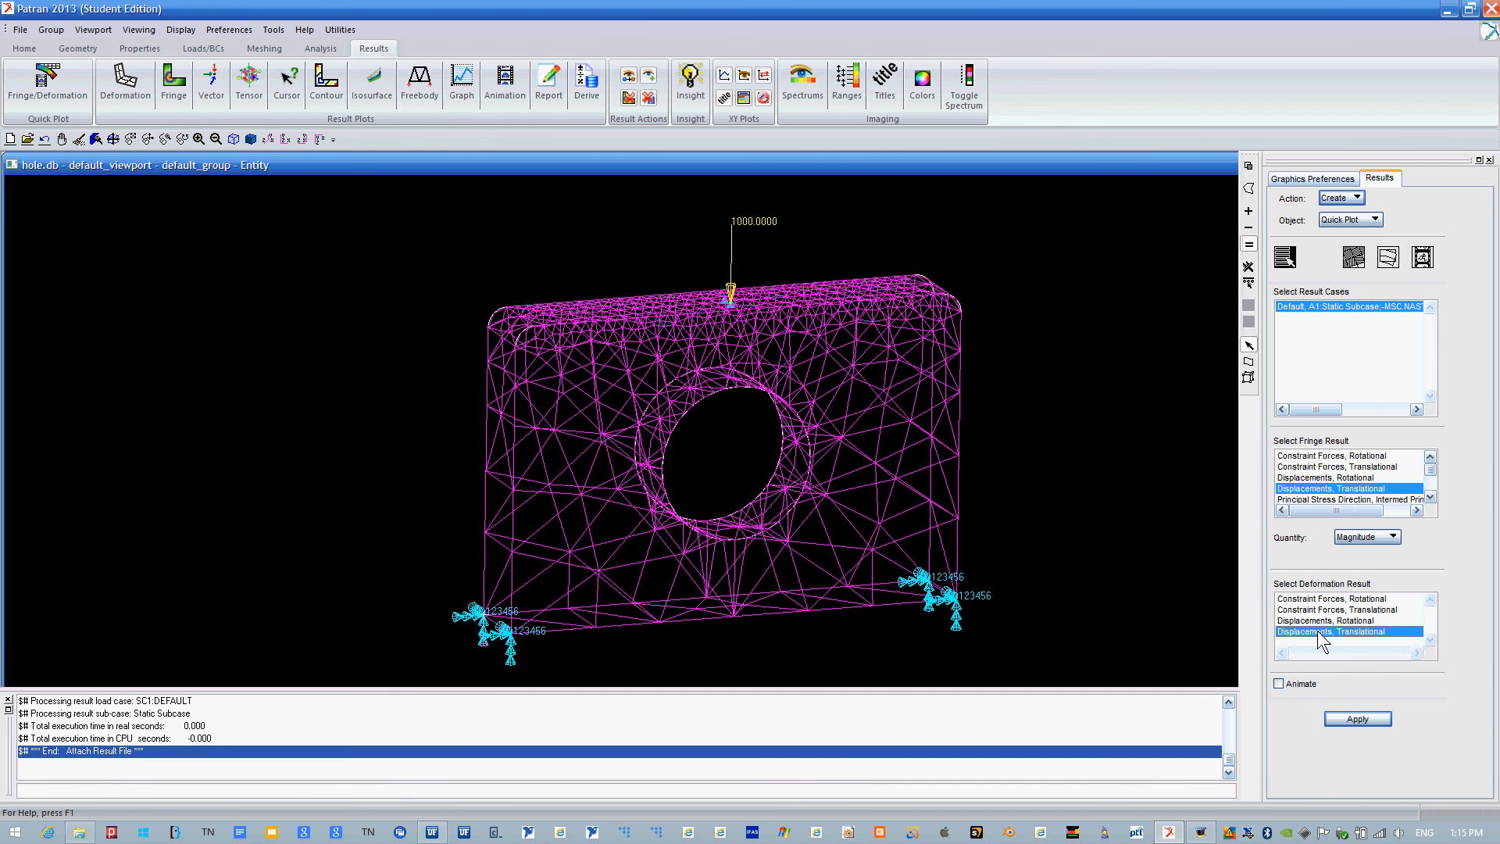
click(1361, 719)
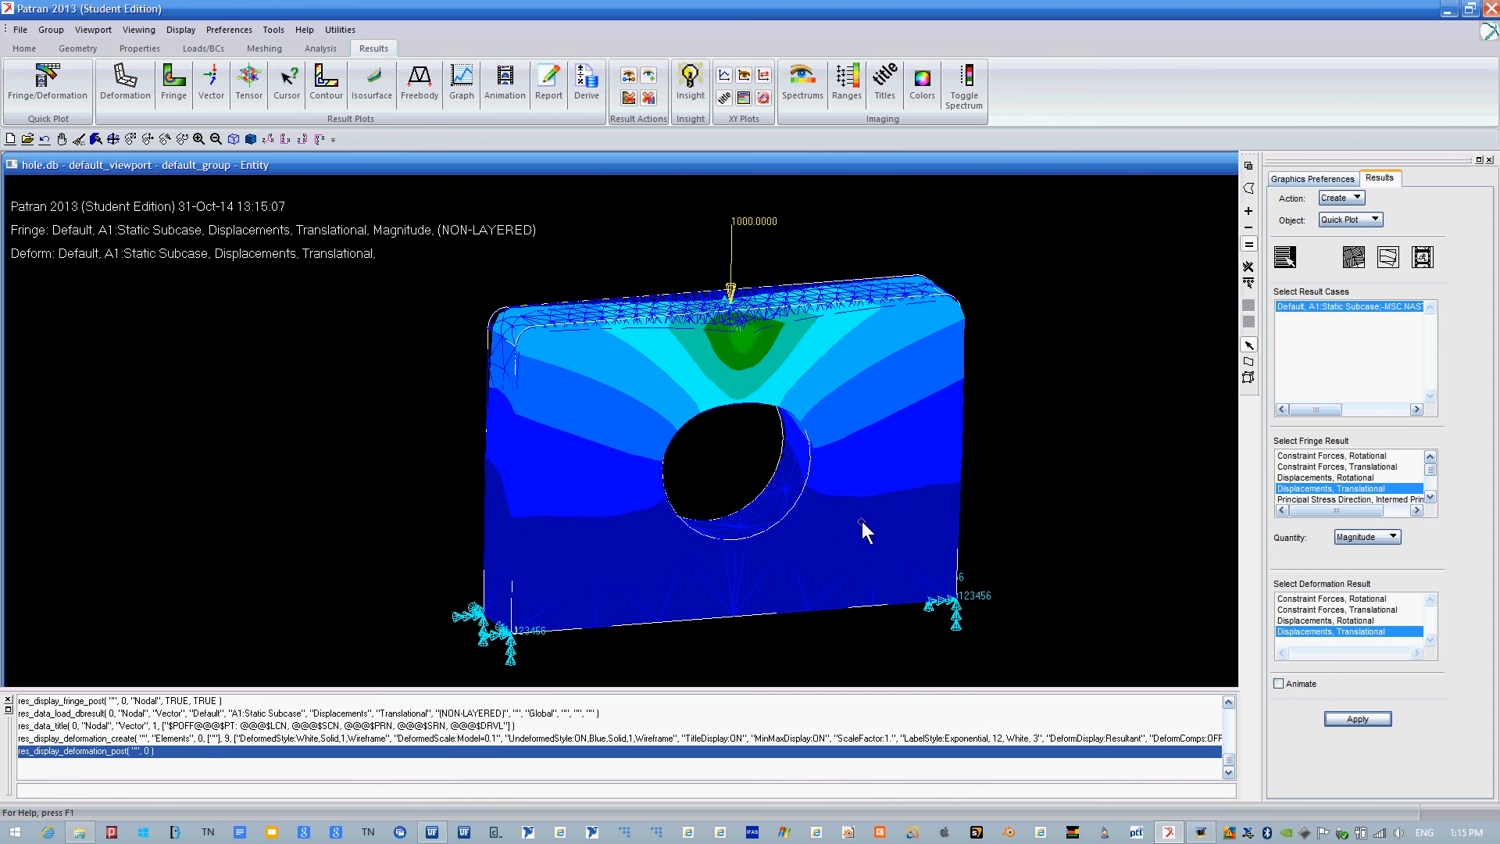
Examine the displacement fringe up close around the loaded point on the plate's upper face.
middle_drag(1063, 508, 1057, 518)
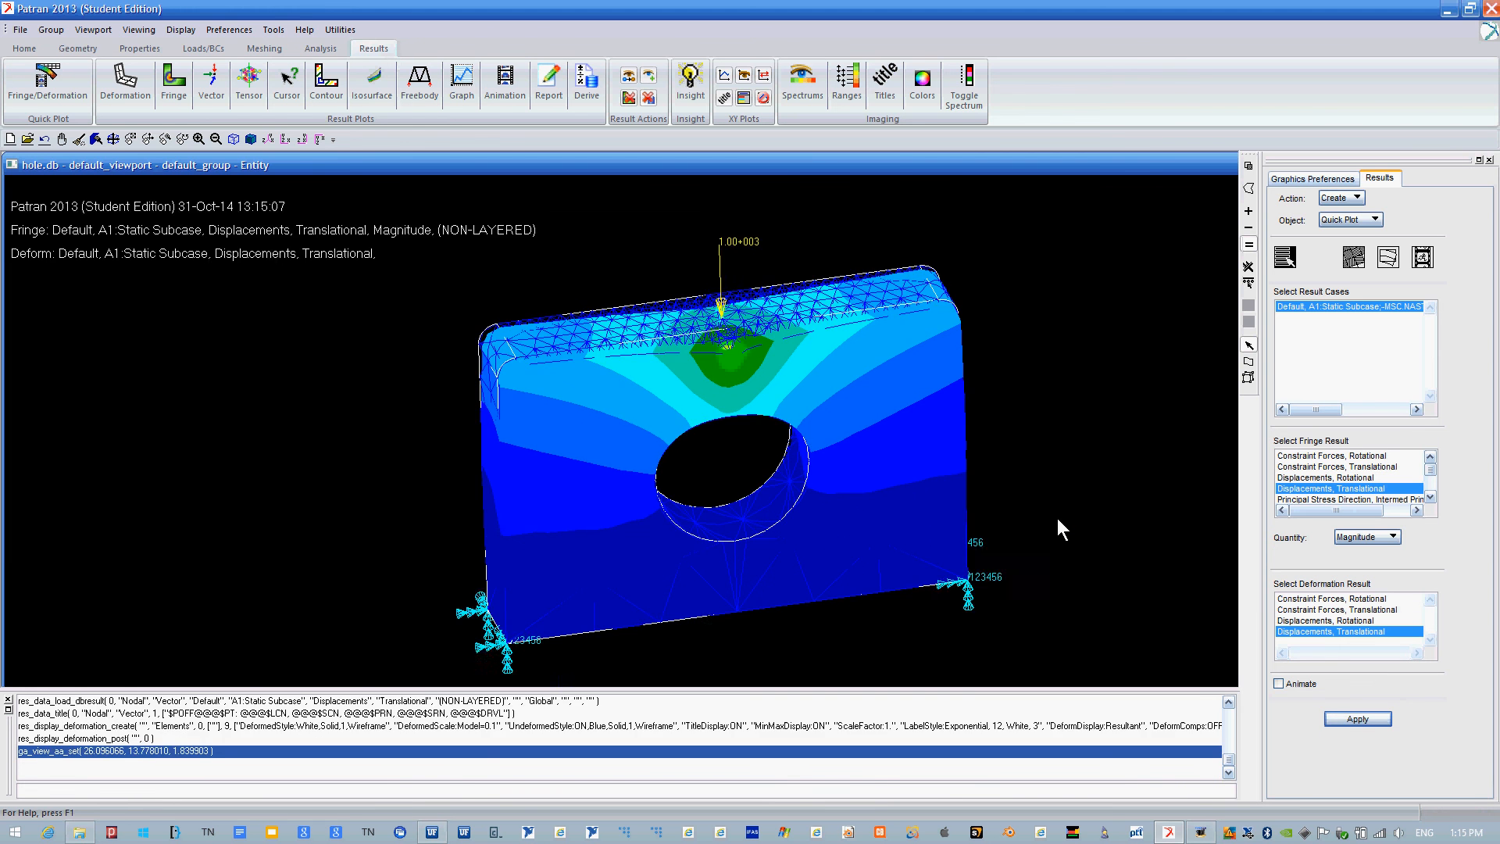
ctrl+middle_drag(1046, 439, 978, 492)
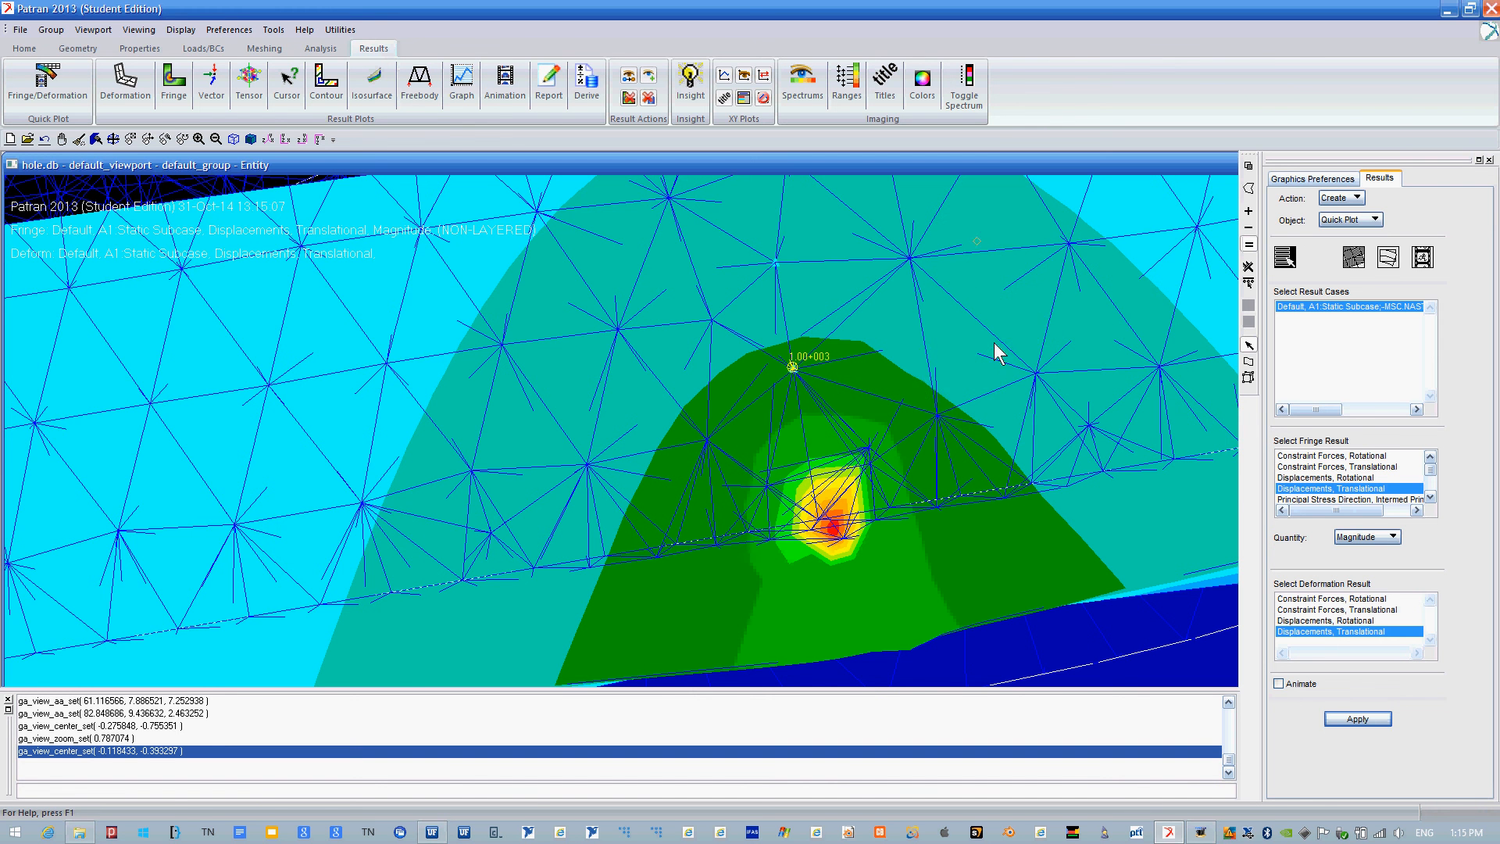
middle_drag(1008, 379, 997, 369)
scroll(1045, 395, down, 5)
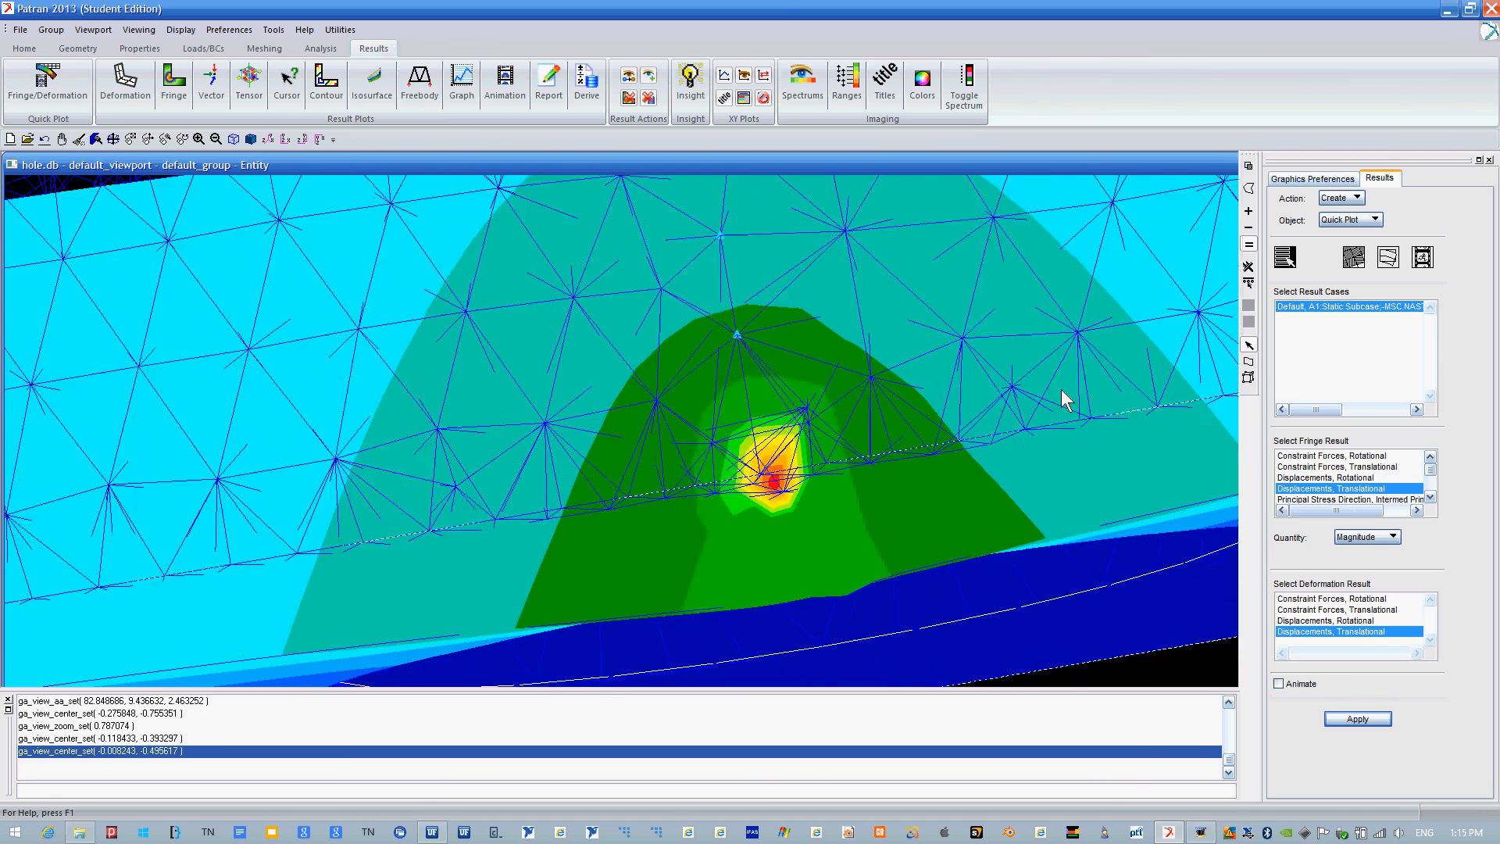
middle_drag(1036, 461, 1038, 436)
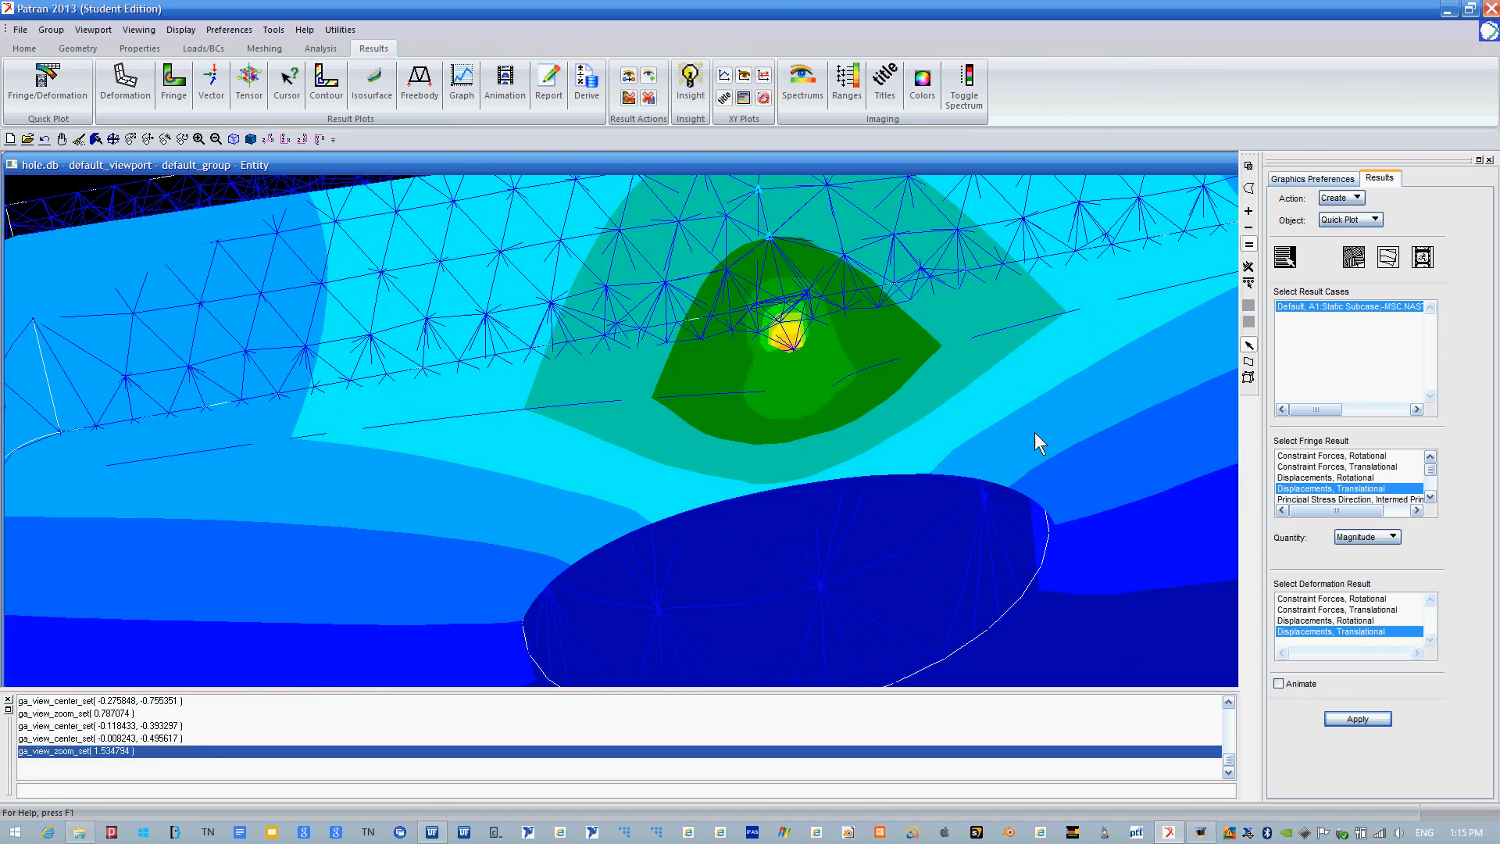
Replot the fringe as Constraint Forces, Translational magnitude and inspect its distribution on the plate's fixed bottom face.
click(1326, 467)
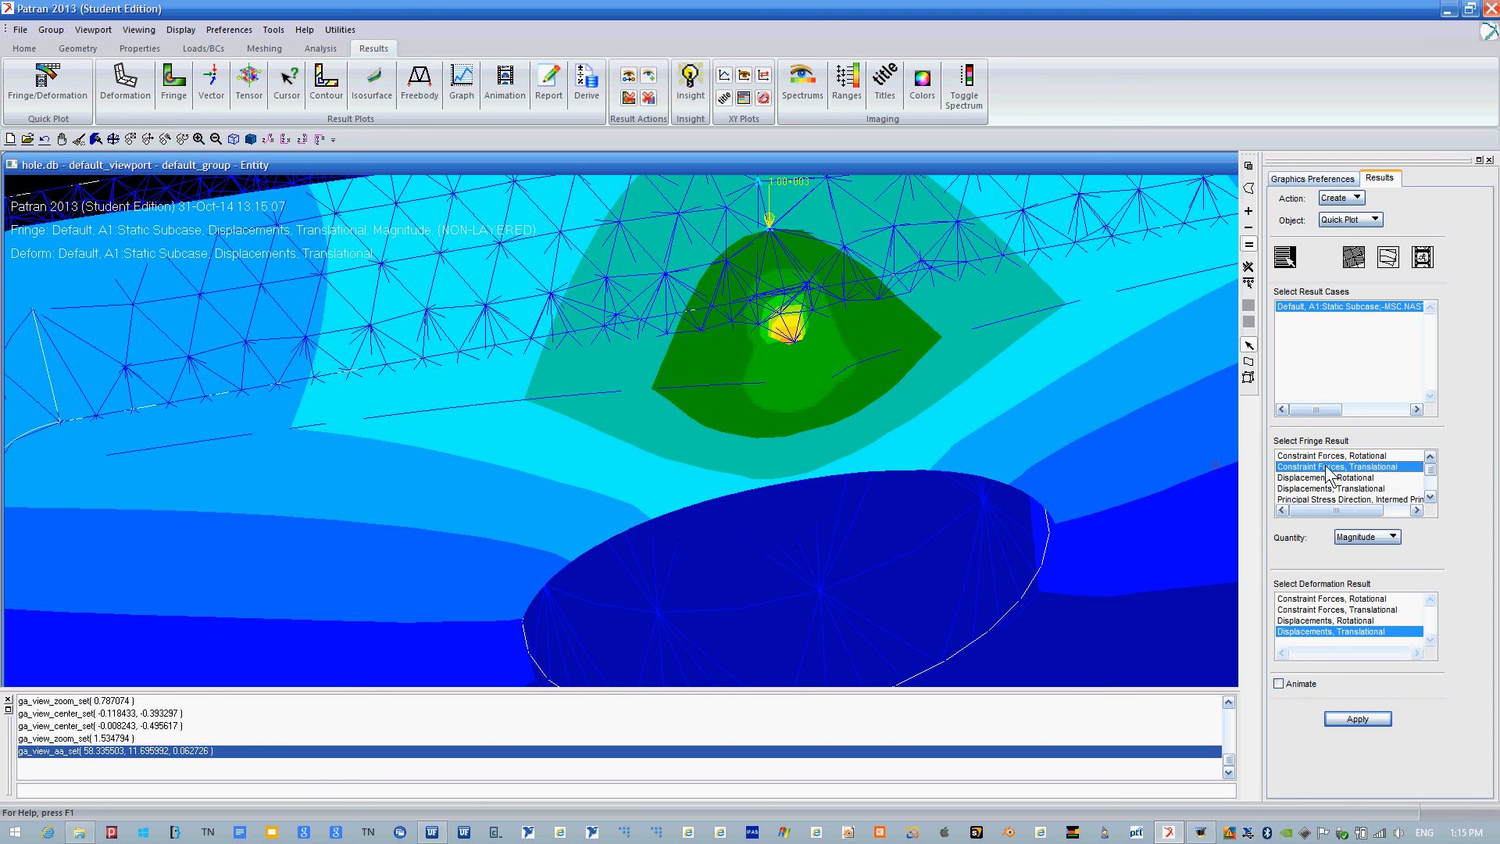
click(1357, 718)
ctrl+middle_drag(1127, 393, 1077, 386)
ctrl+middle_drag(1072, 560, 1052, 443)
ctrl+middle_drag(1023, 388, 1071, 513)
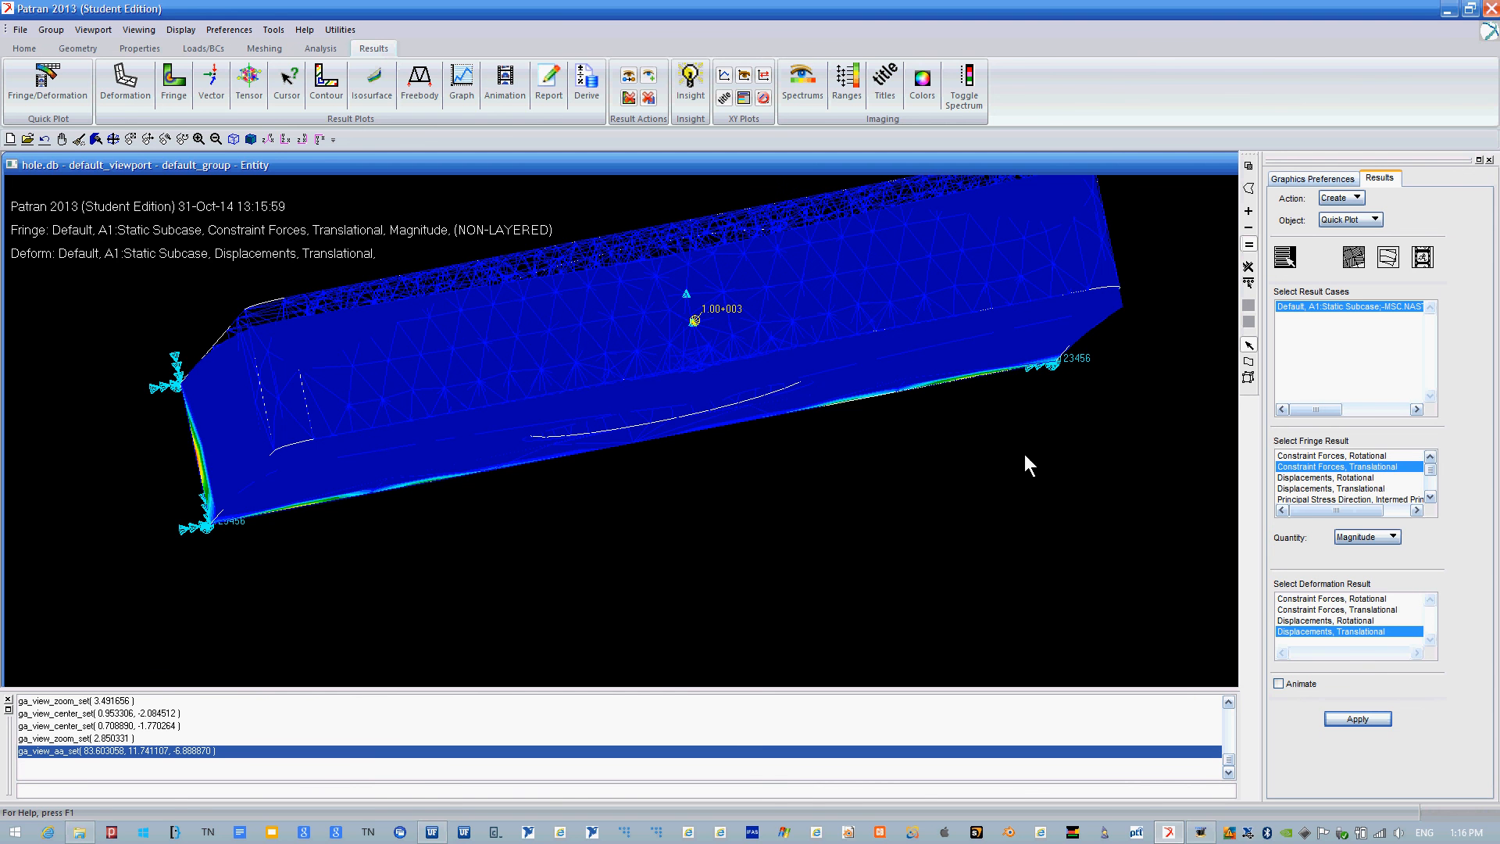
middle_drag(1011, 508, 1001, 396)
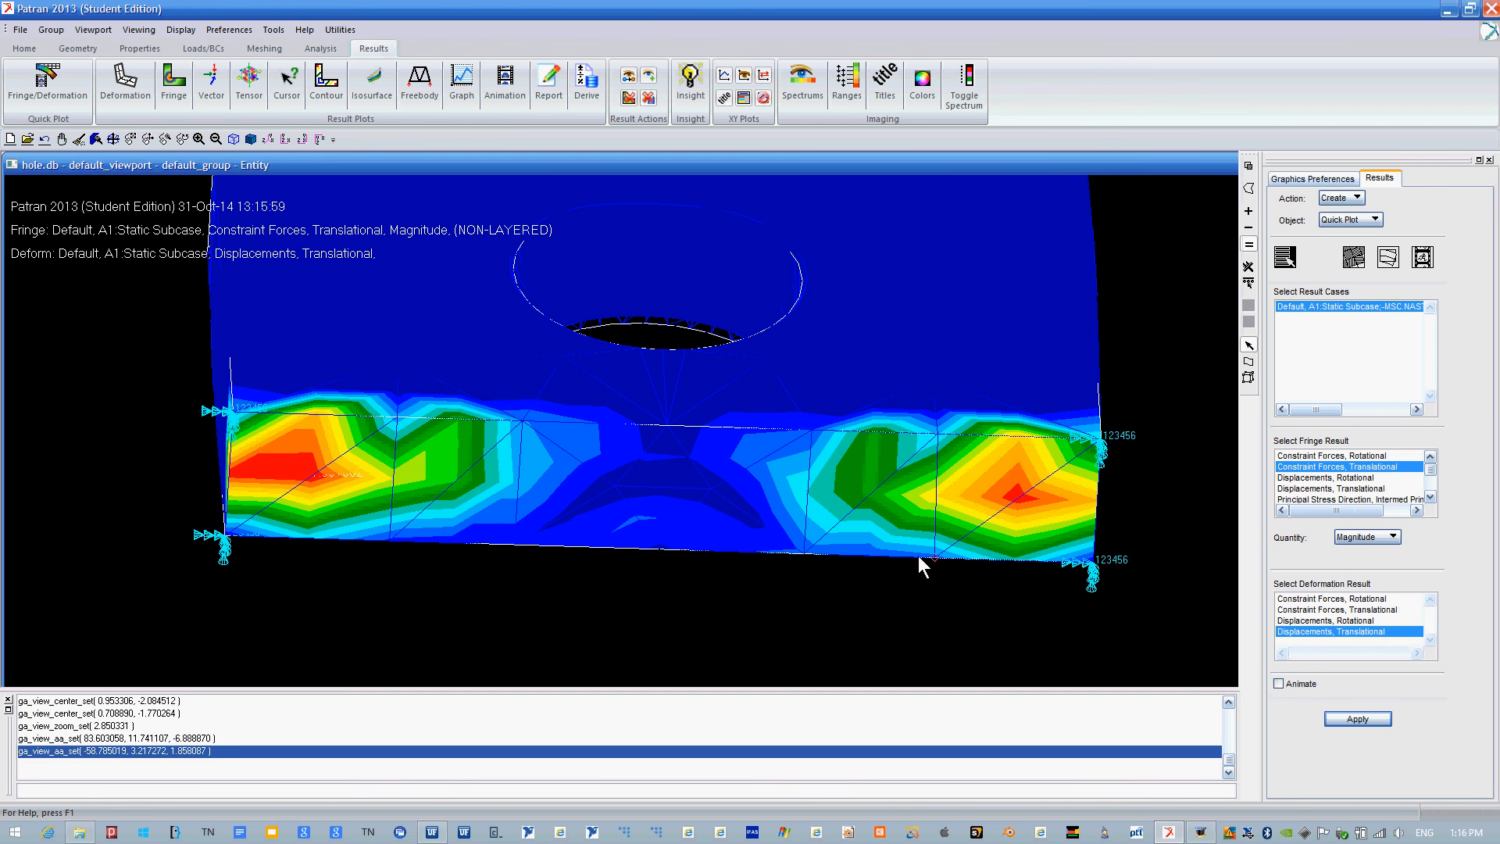
shift+middle_drag(925, 552, 927, 593)
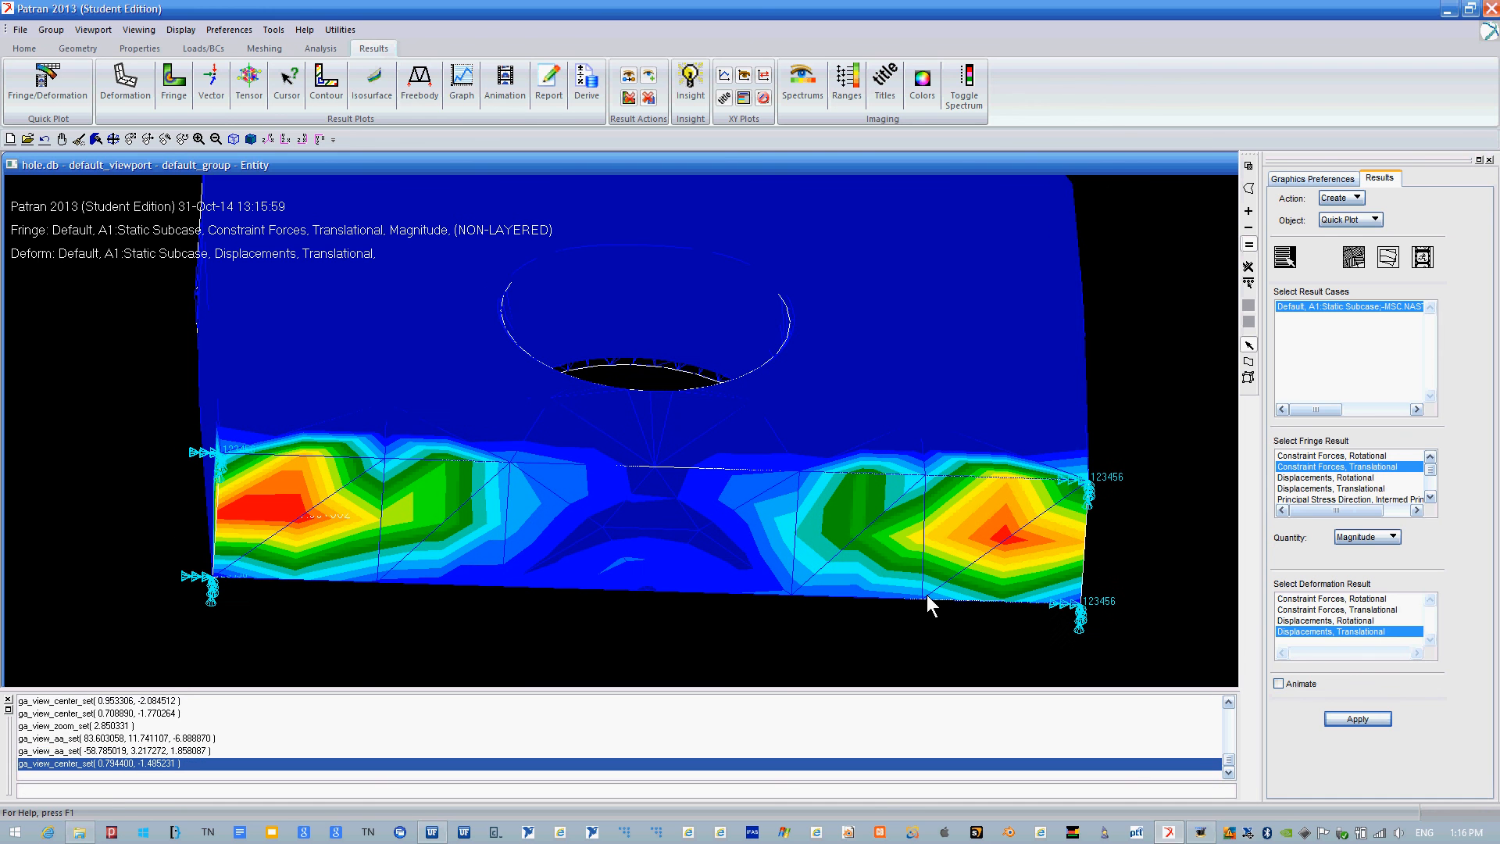
Look up the fringe colour spectrum settings and return to the quick plot setup.
click(227, 31)
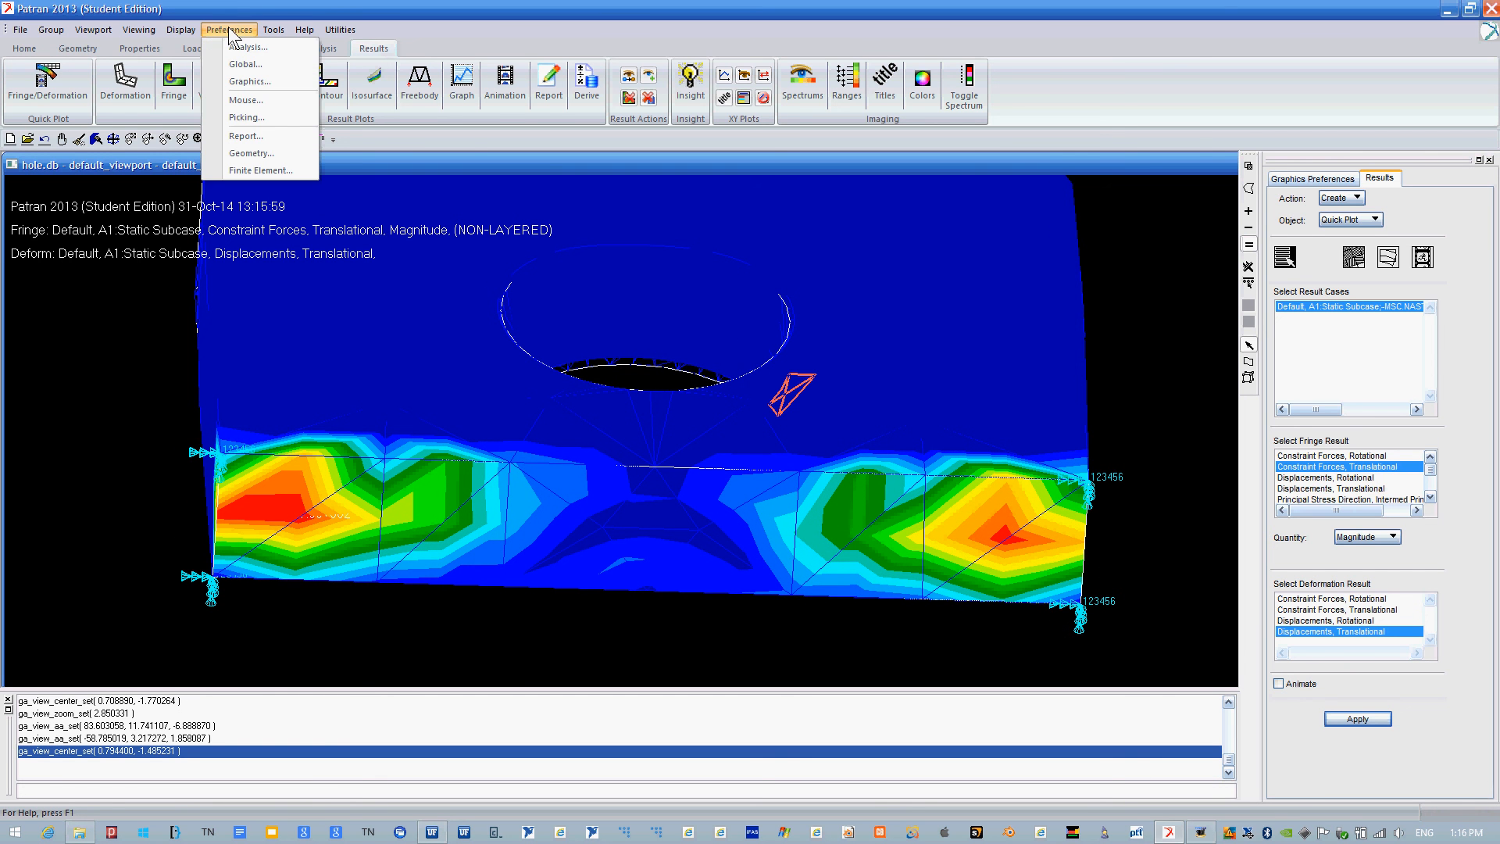
mouse_move(269, 35)
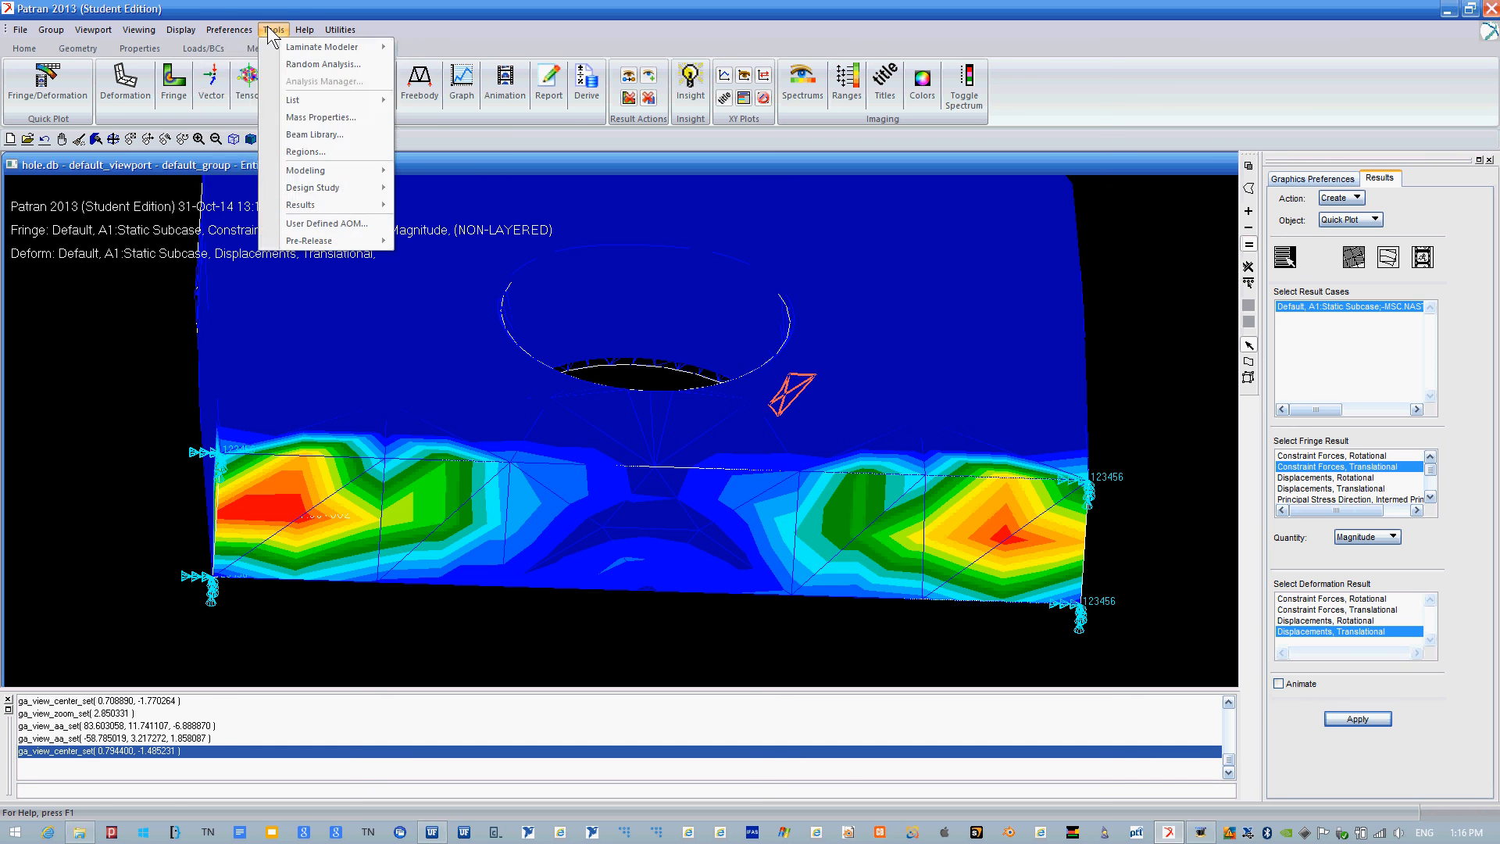
mouse_move(181, 30)
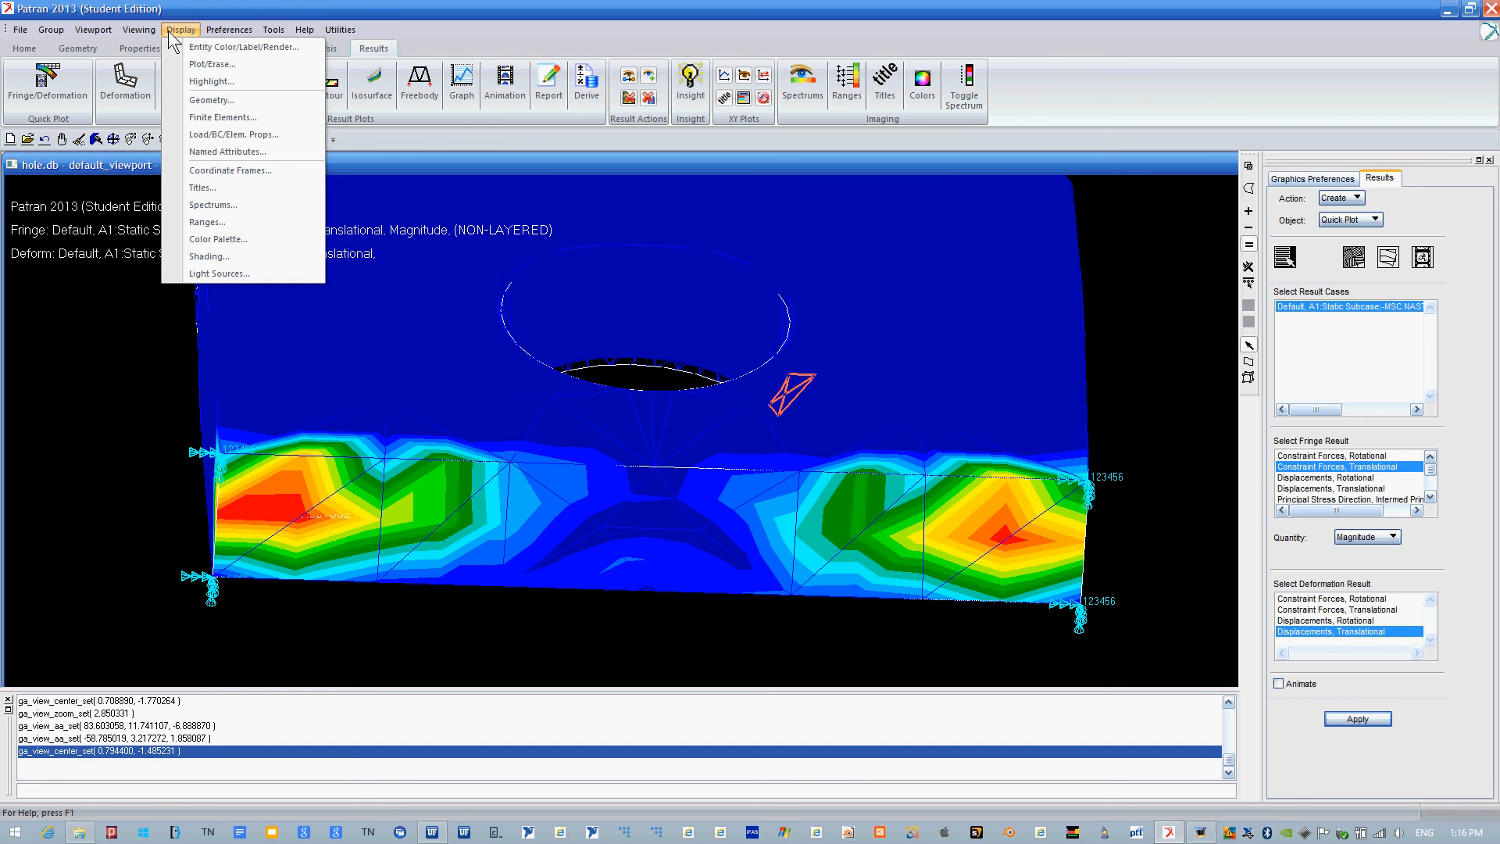
click(259, 205)
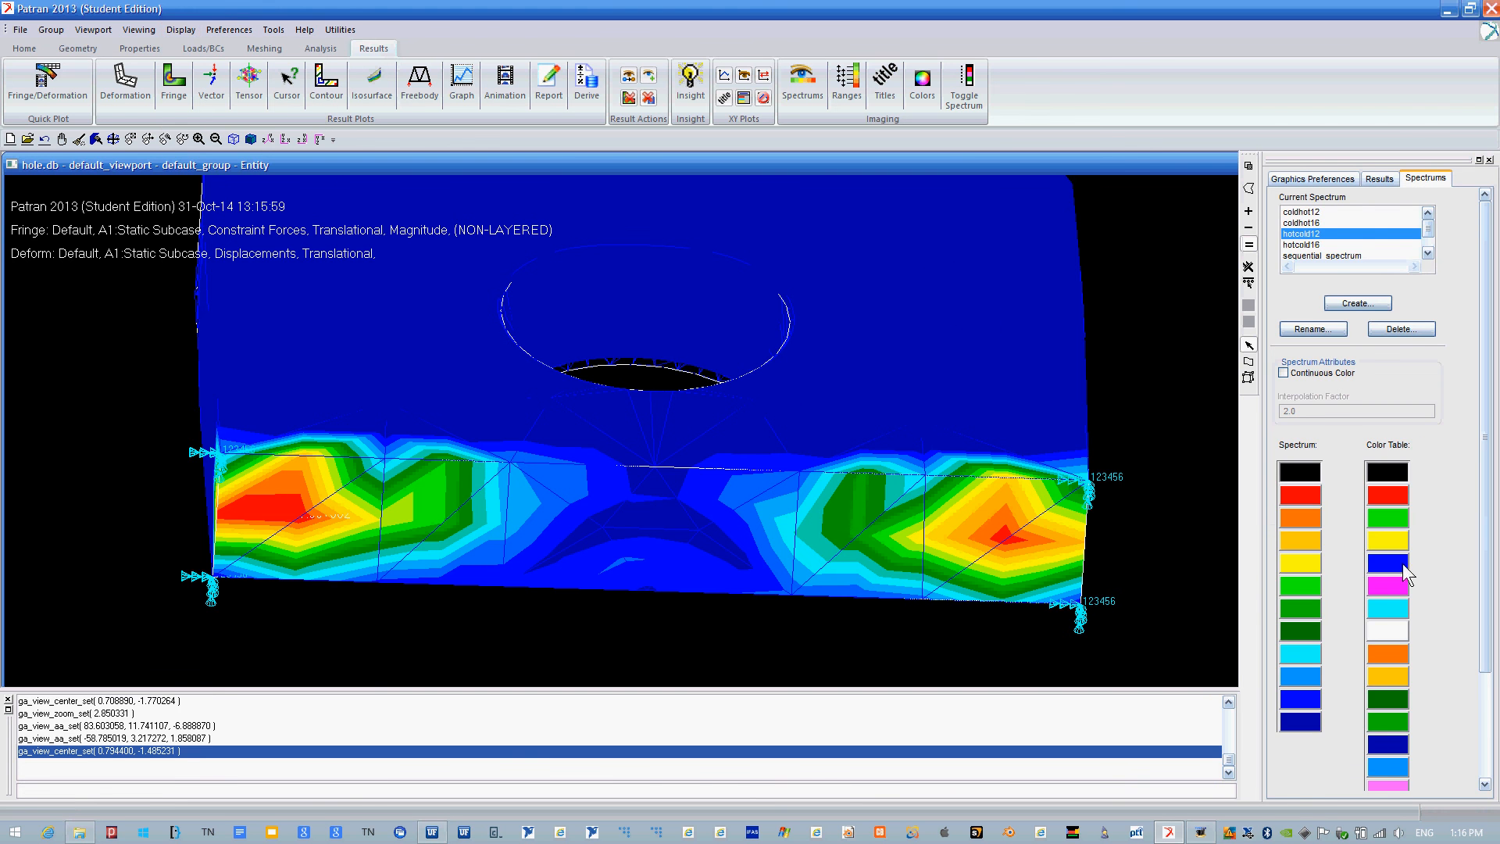
click(1380, 179)
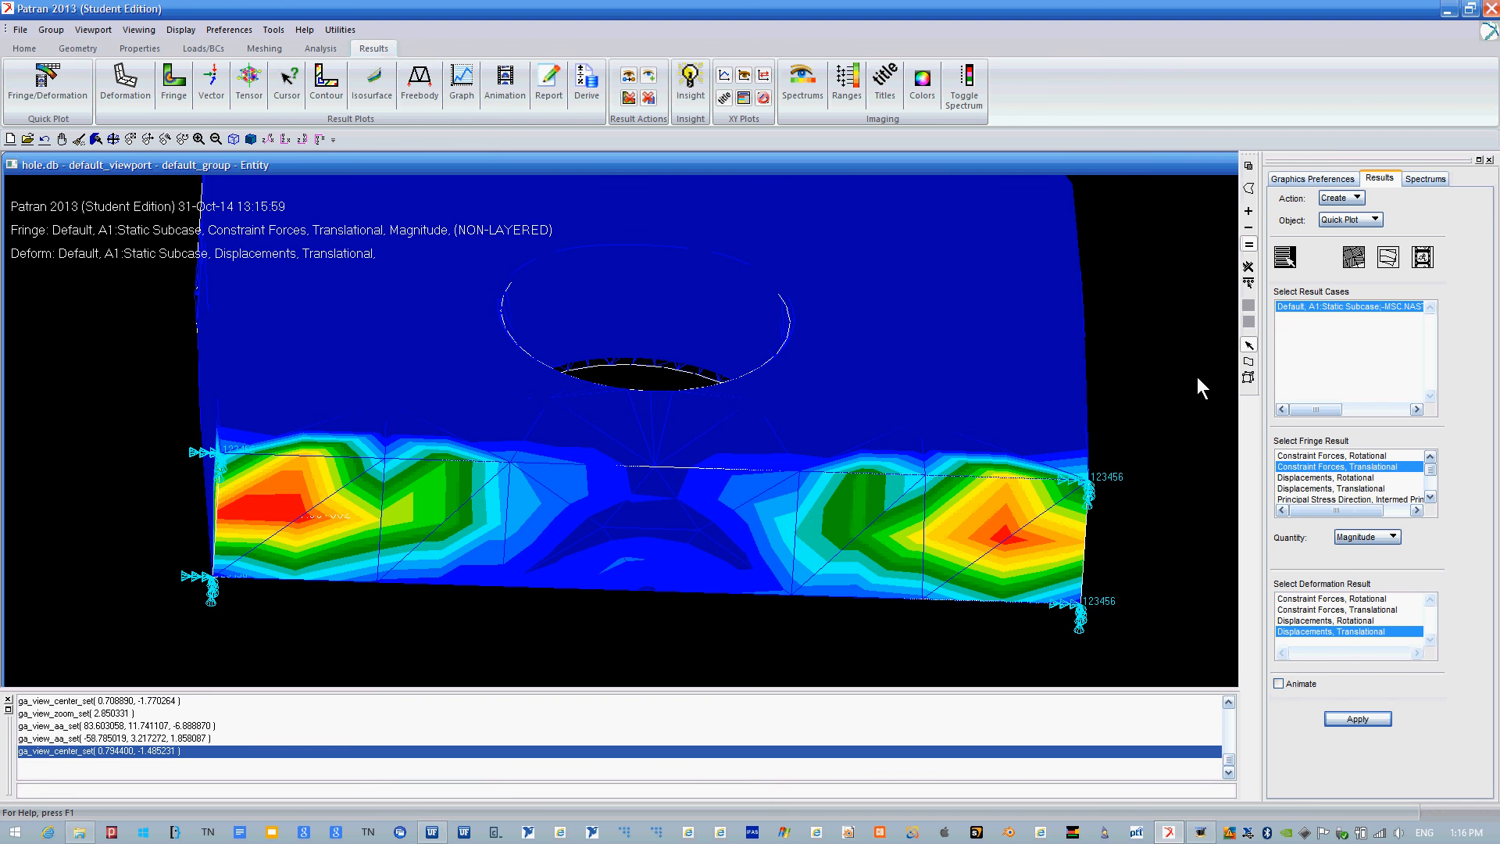
Resize the viewport to fit the colour legend and reorient the whole plate beside it.
middle_drag(1197, 377, 1209, 418)
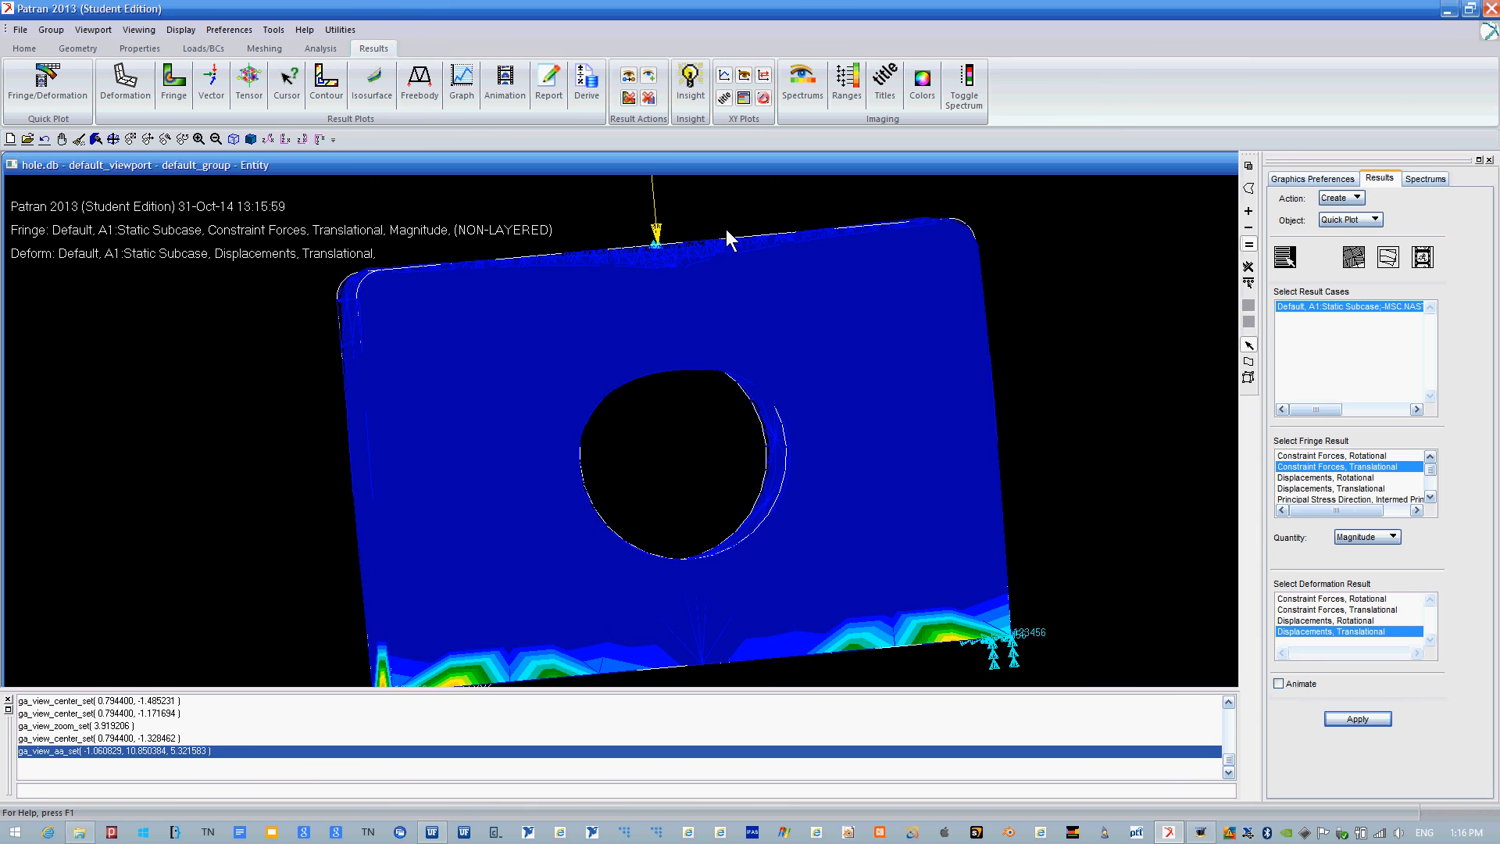
double_click(668, 161)
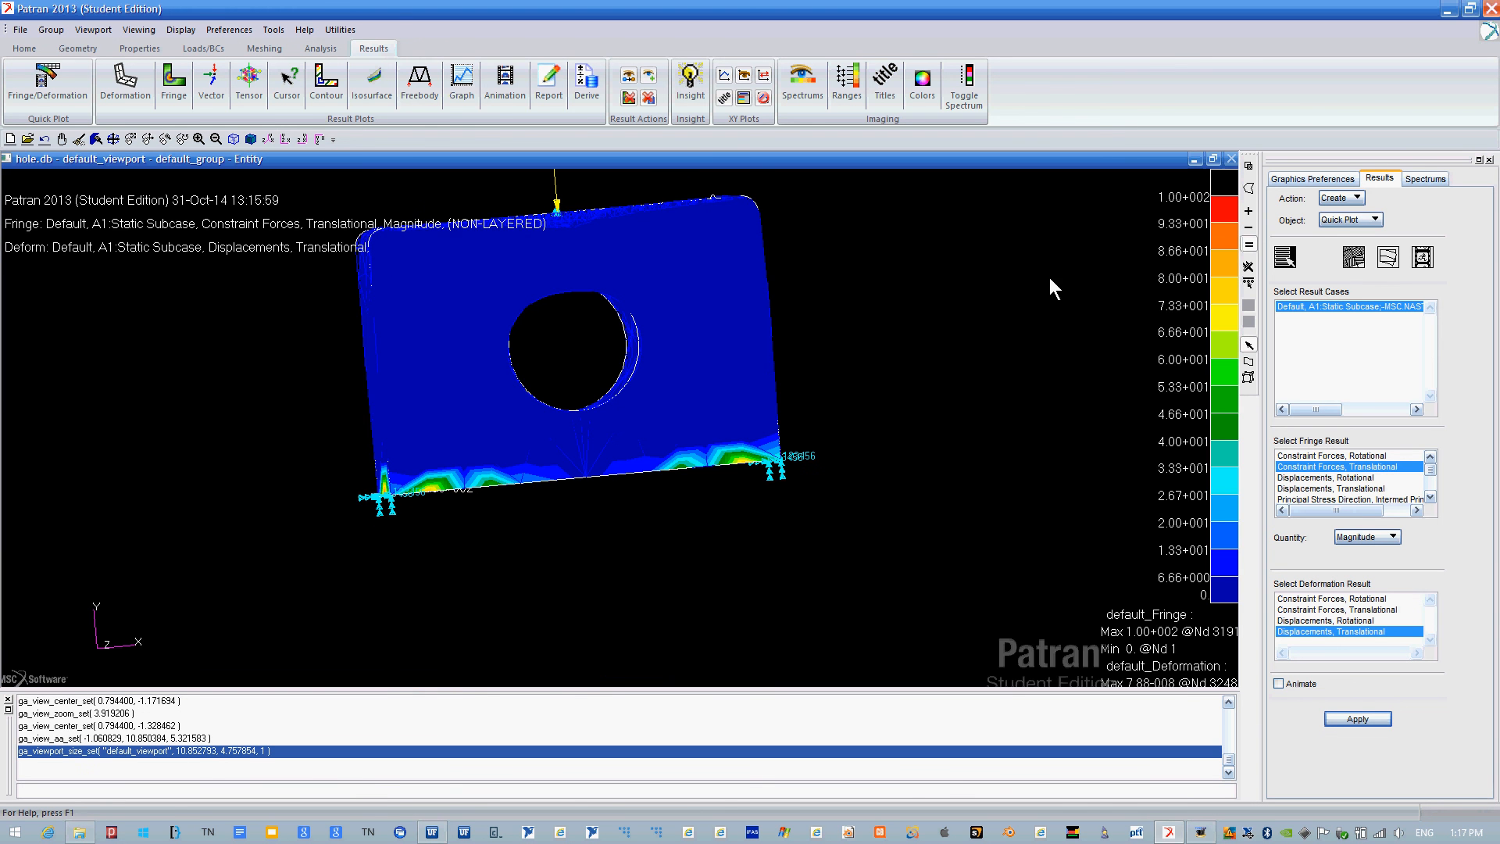
middle_drag(855, 375, 865, 396)
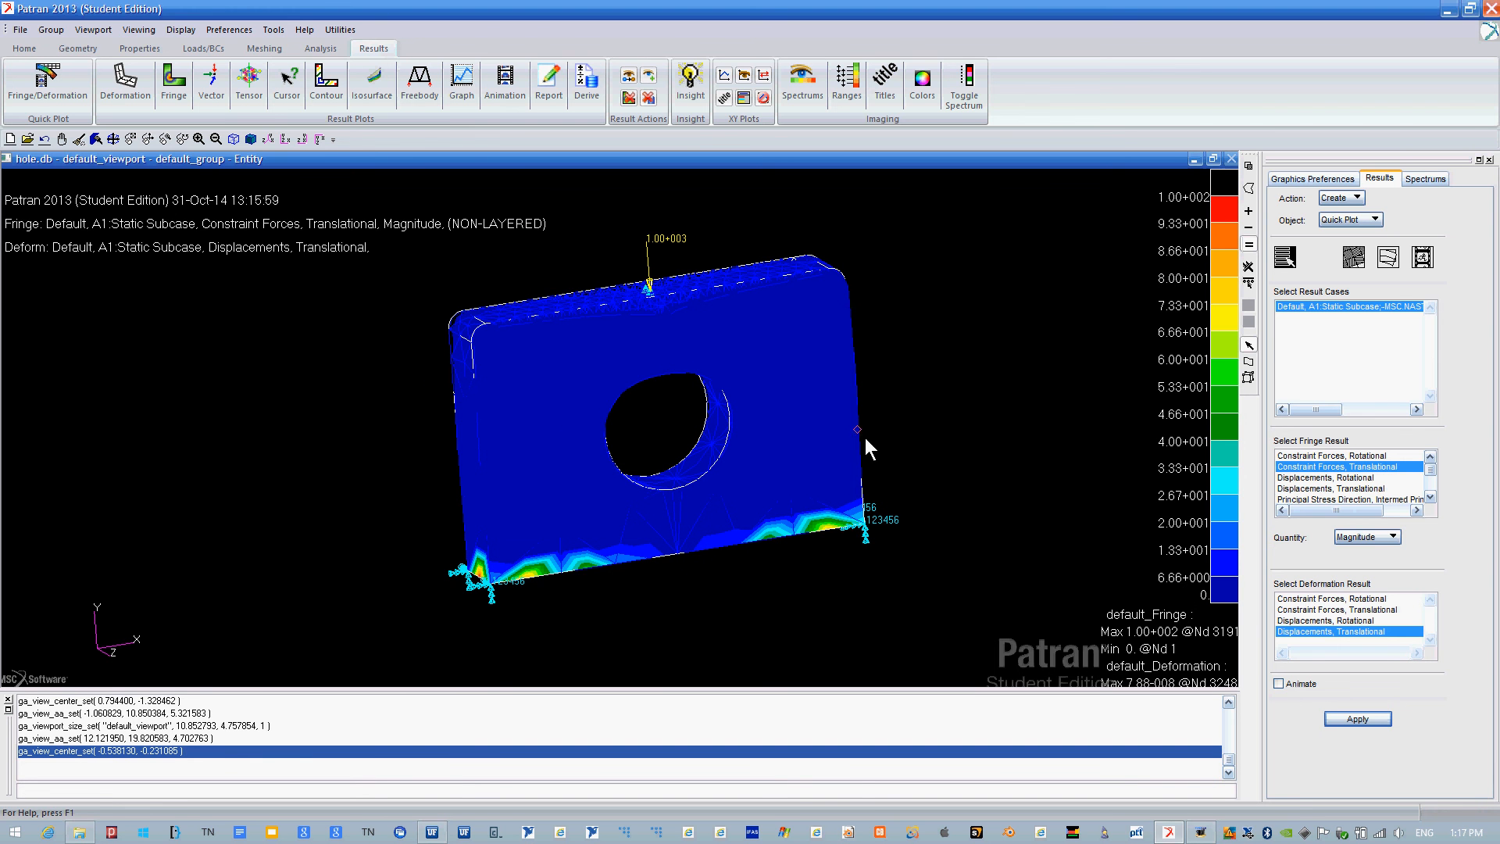
Examine the constraint-force fringe on the plate from below and from above the fixed bottom face.
mouse_move(850, 543)
middle_down()
mouse_move(853, 509)
mouse_move(854, 547)
middle_up()
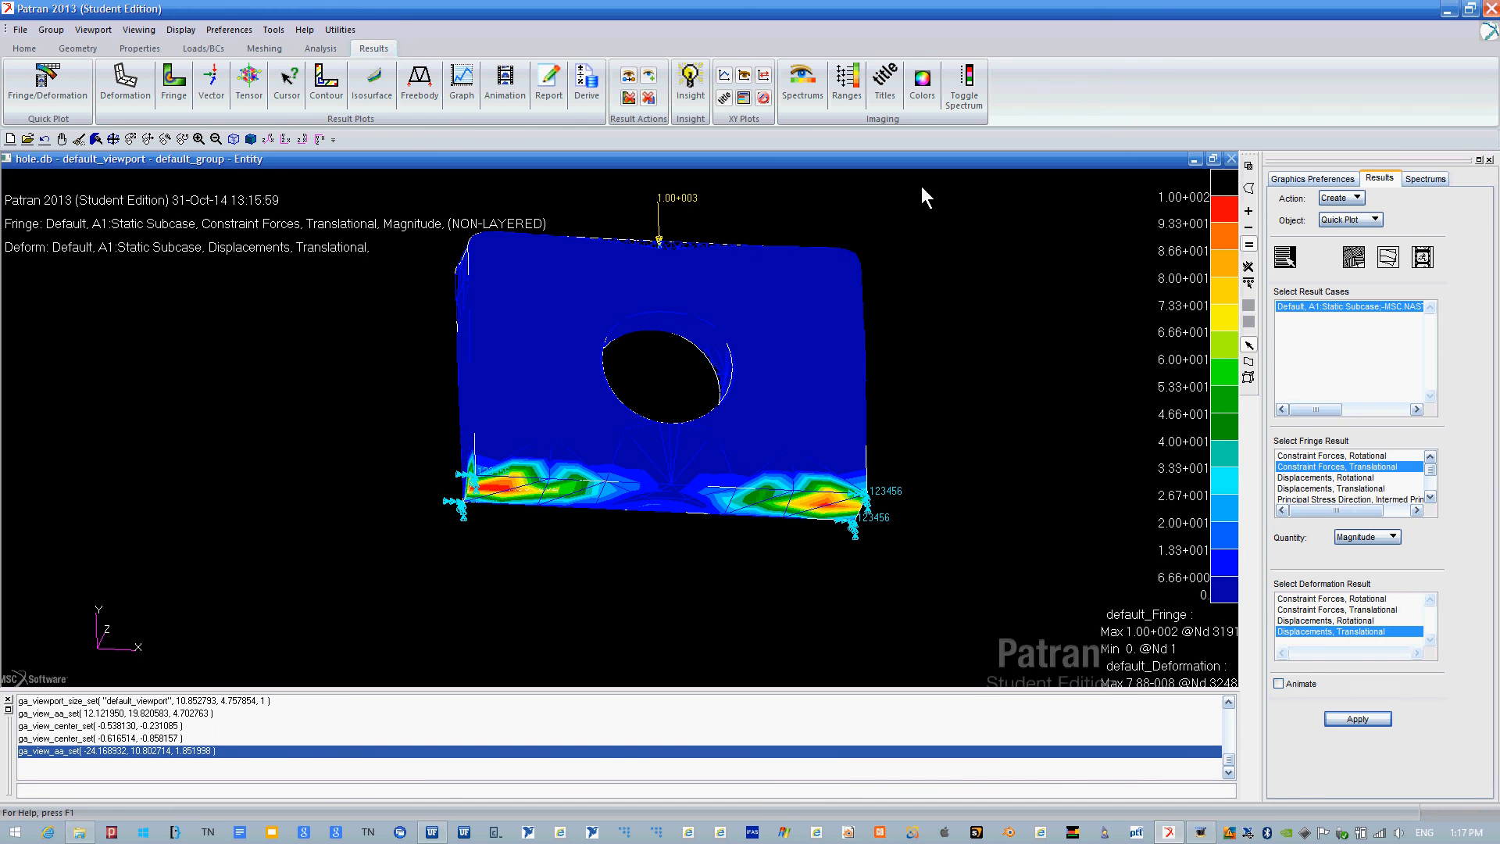
middle_drag(959, 274, 987, 321)
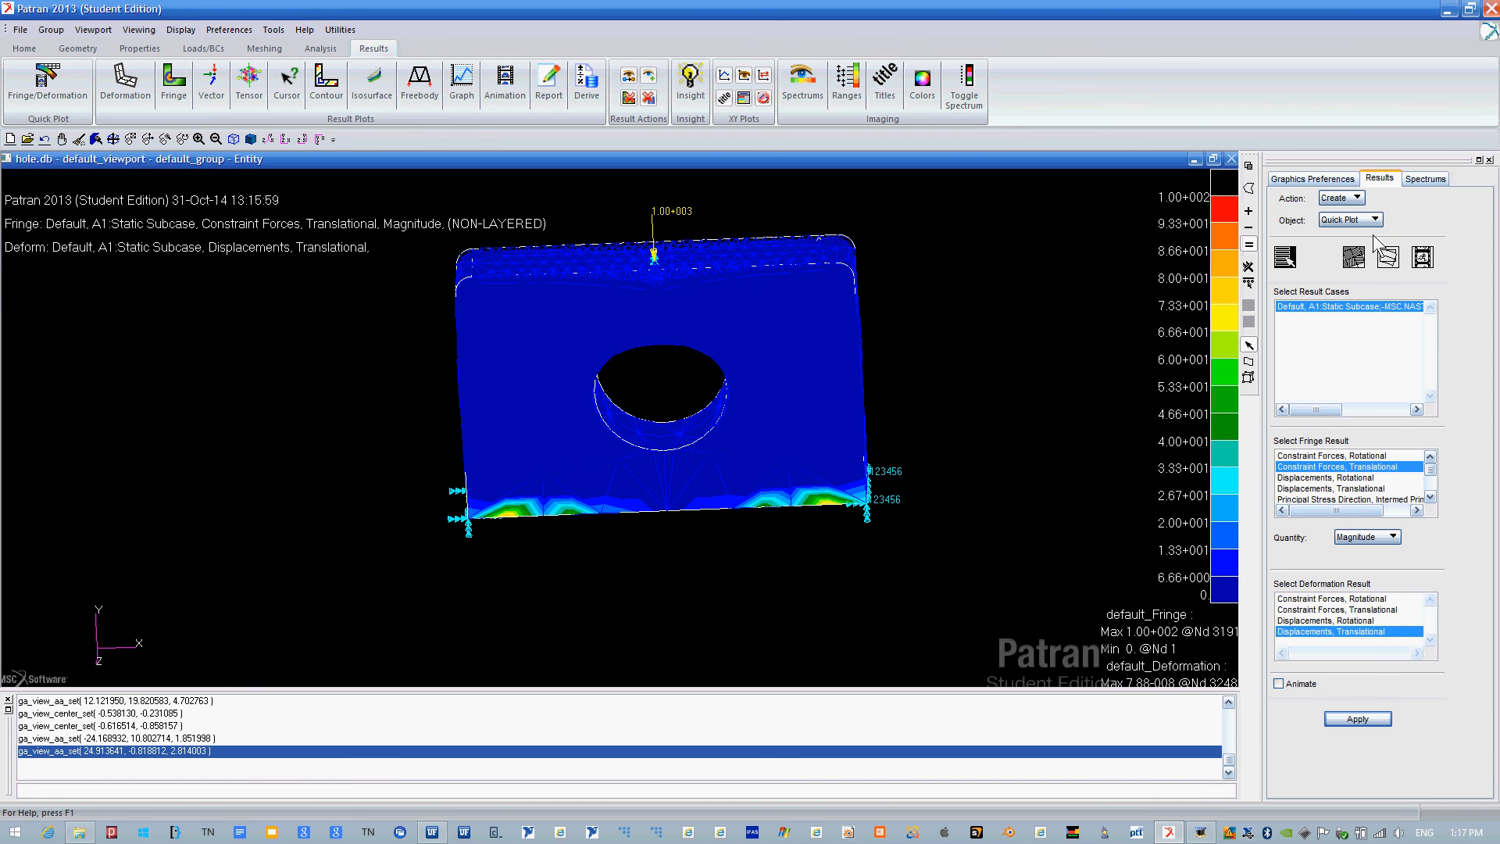
click(1313, 179)
click(1380, 178)
click(1352, 197)
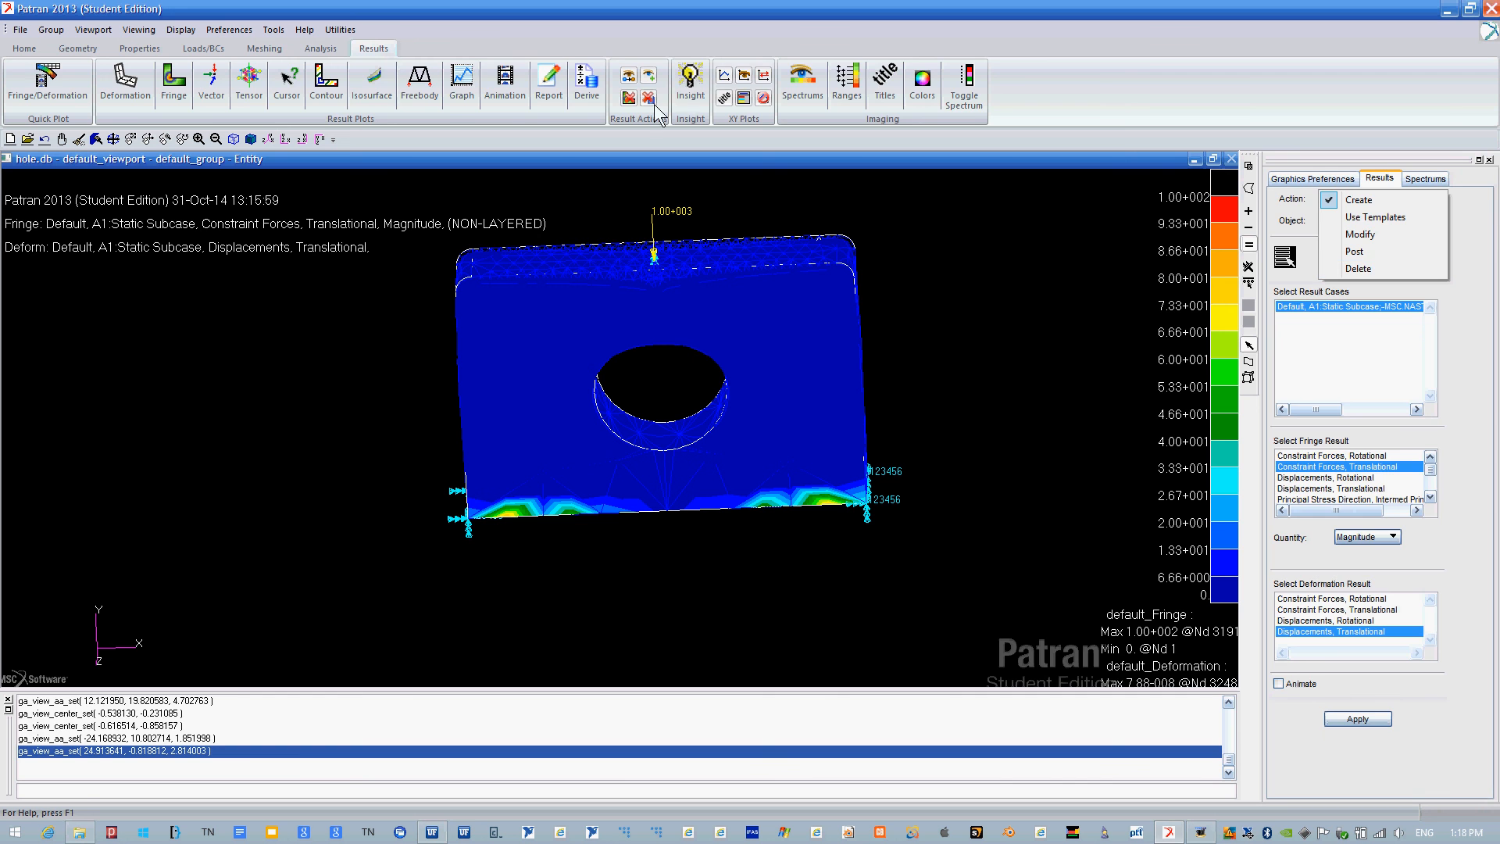
Delete the existing analysis job hole together with its associated result files.
click(320, 48)
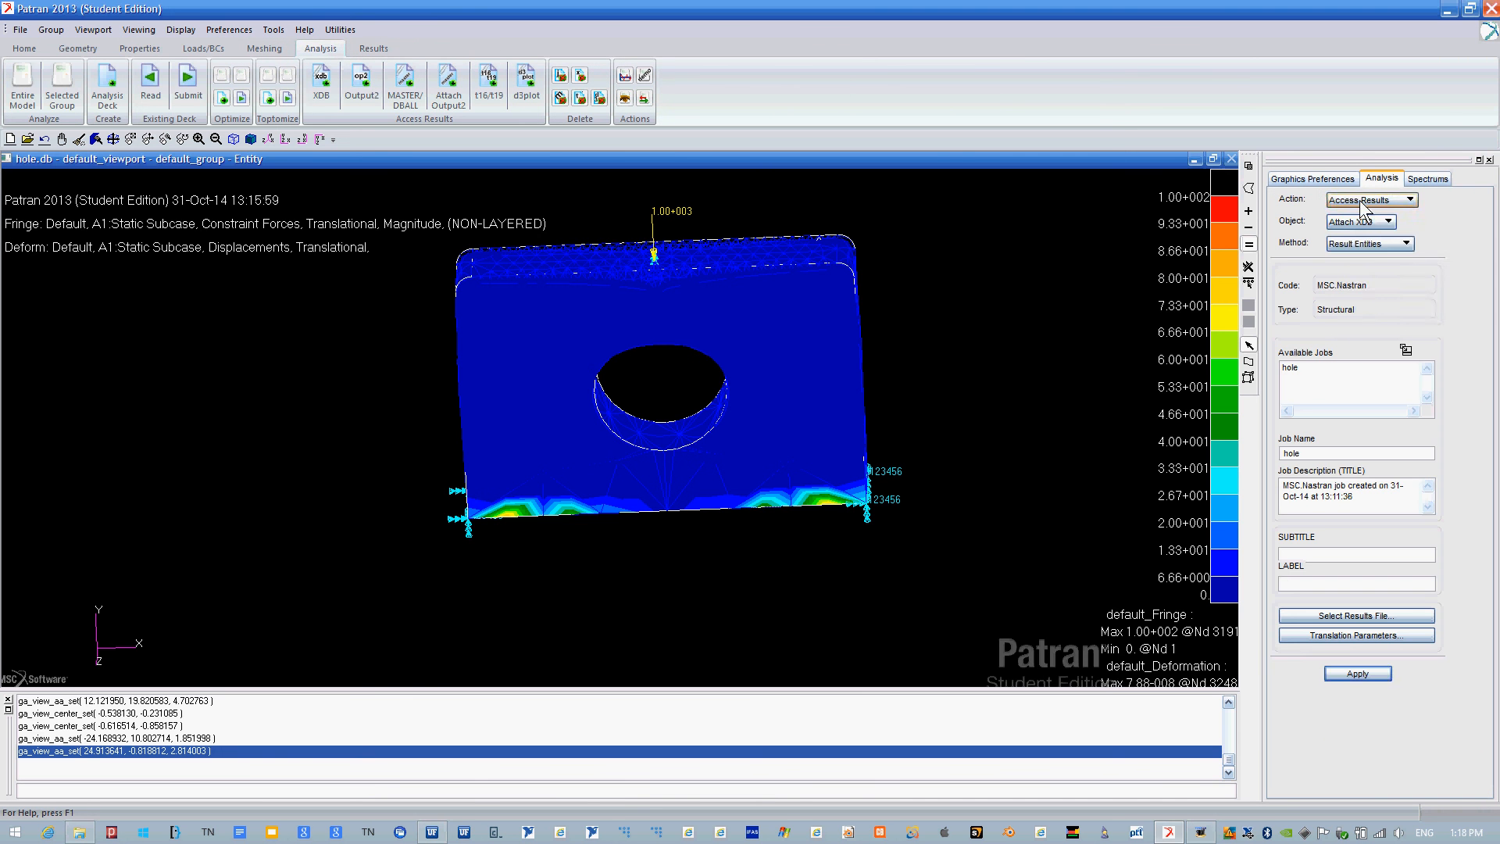
click(1371, 201)
click(1366, 287)
click(1297, 367)
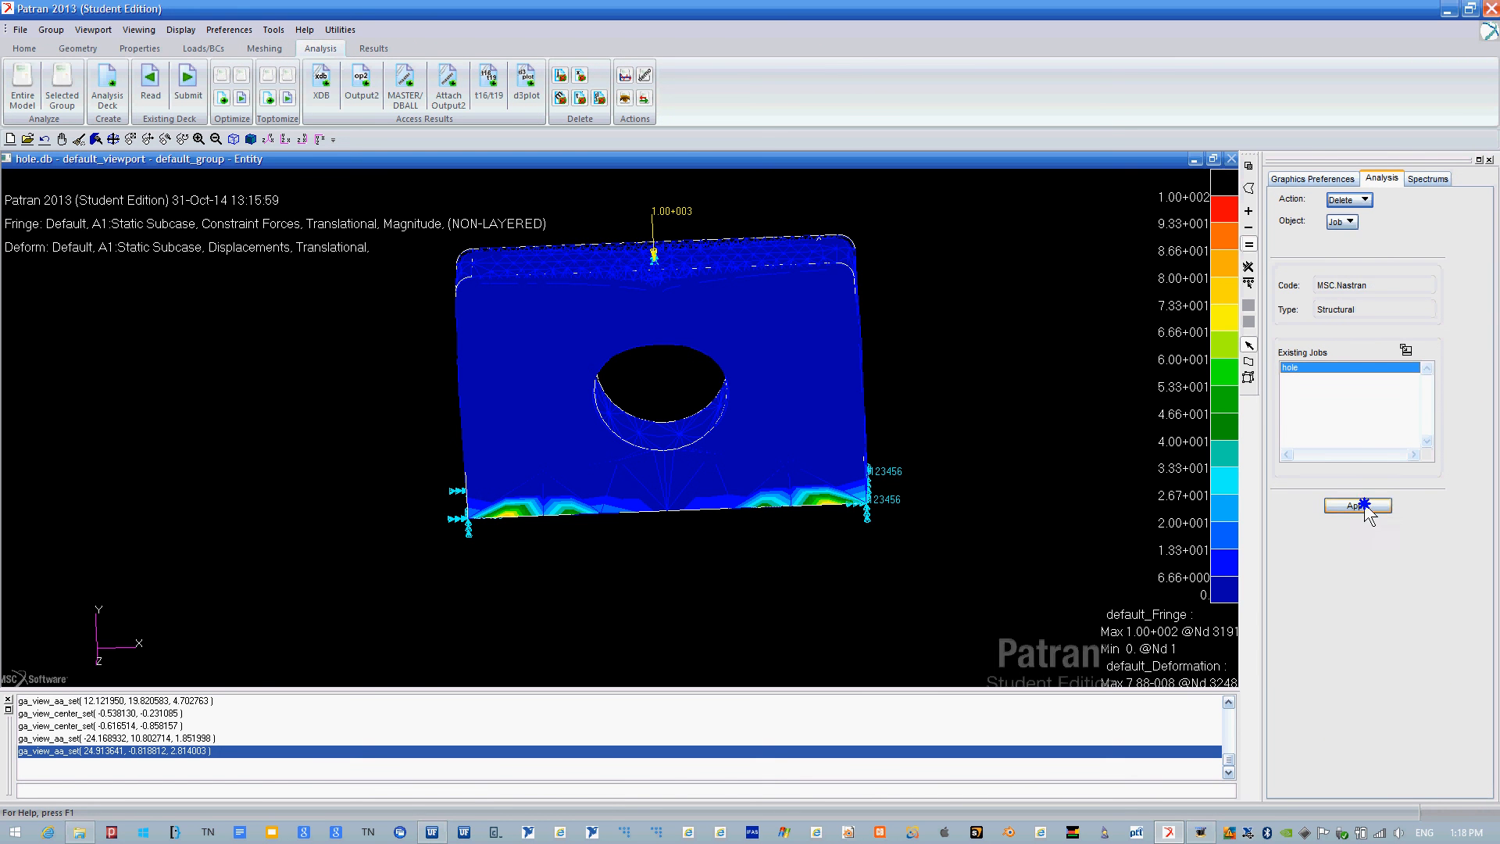
click(1359, 506)
click(621, 472)
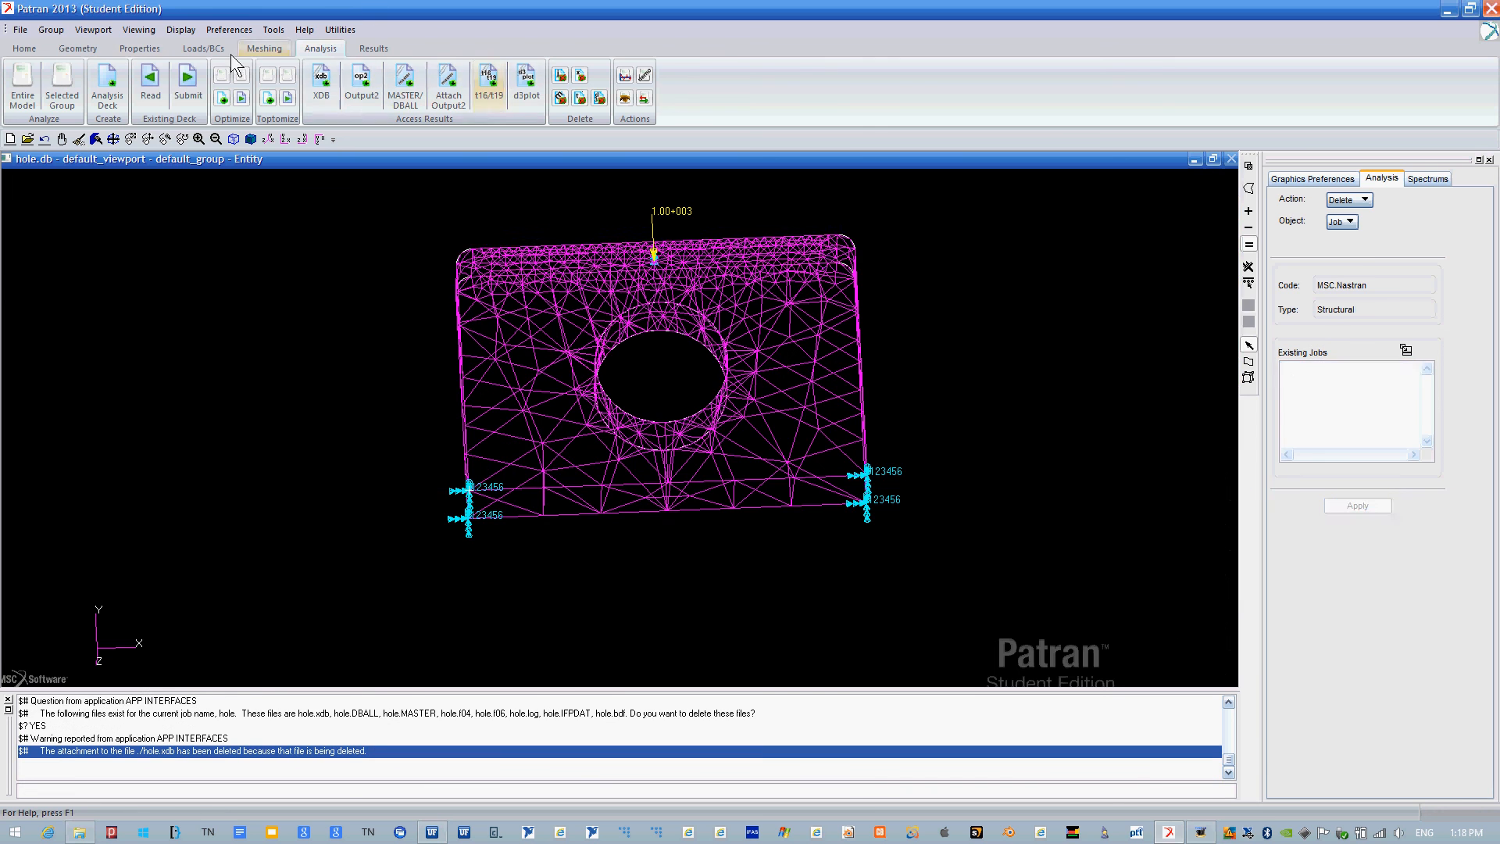
click(86, 50)
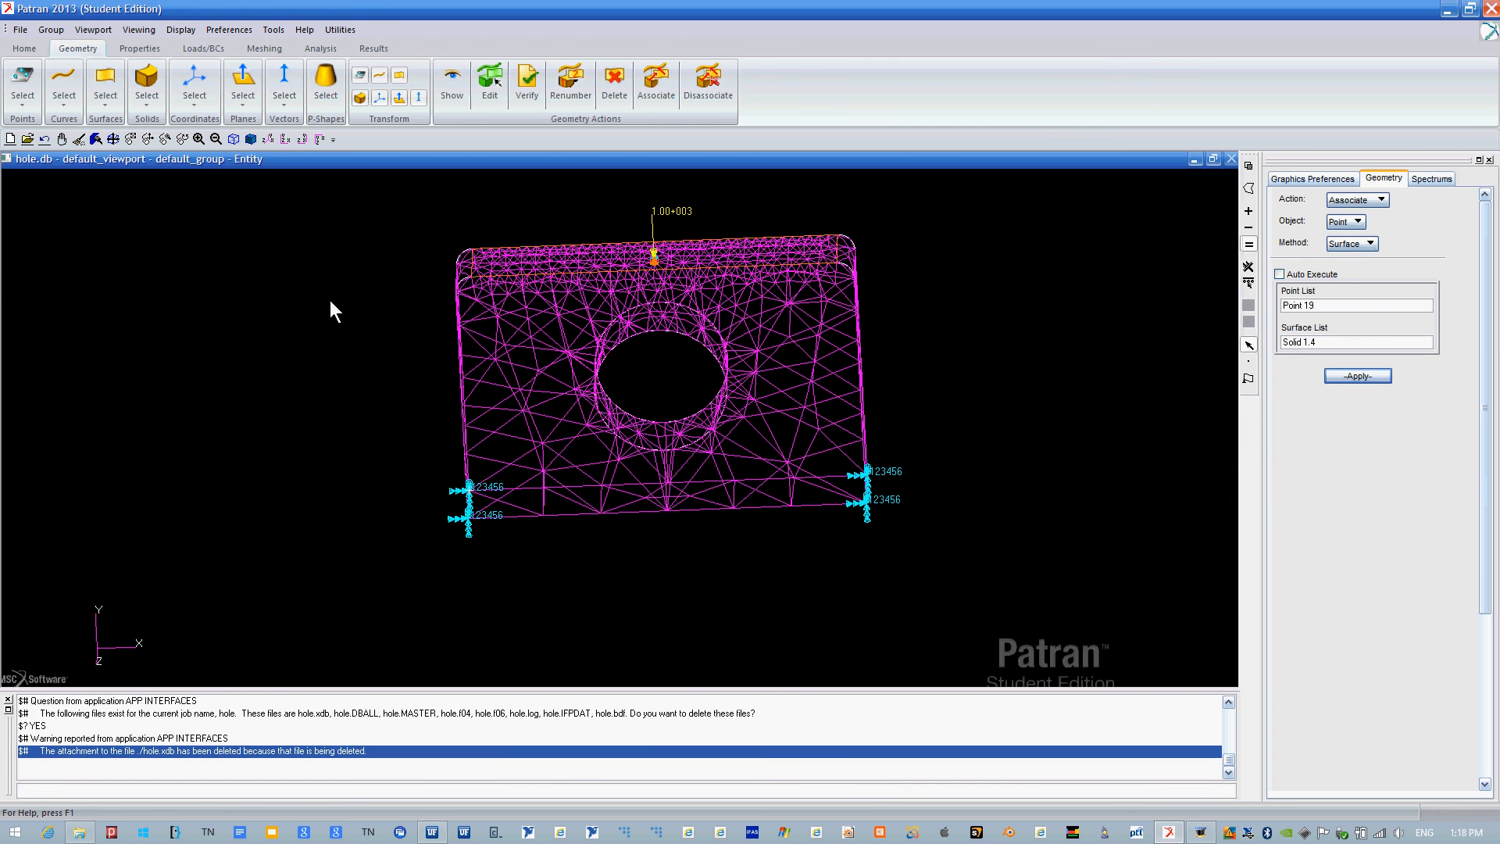
ctrl+middle_drag(528, 353, 456, 374)
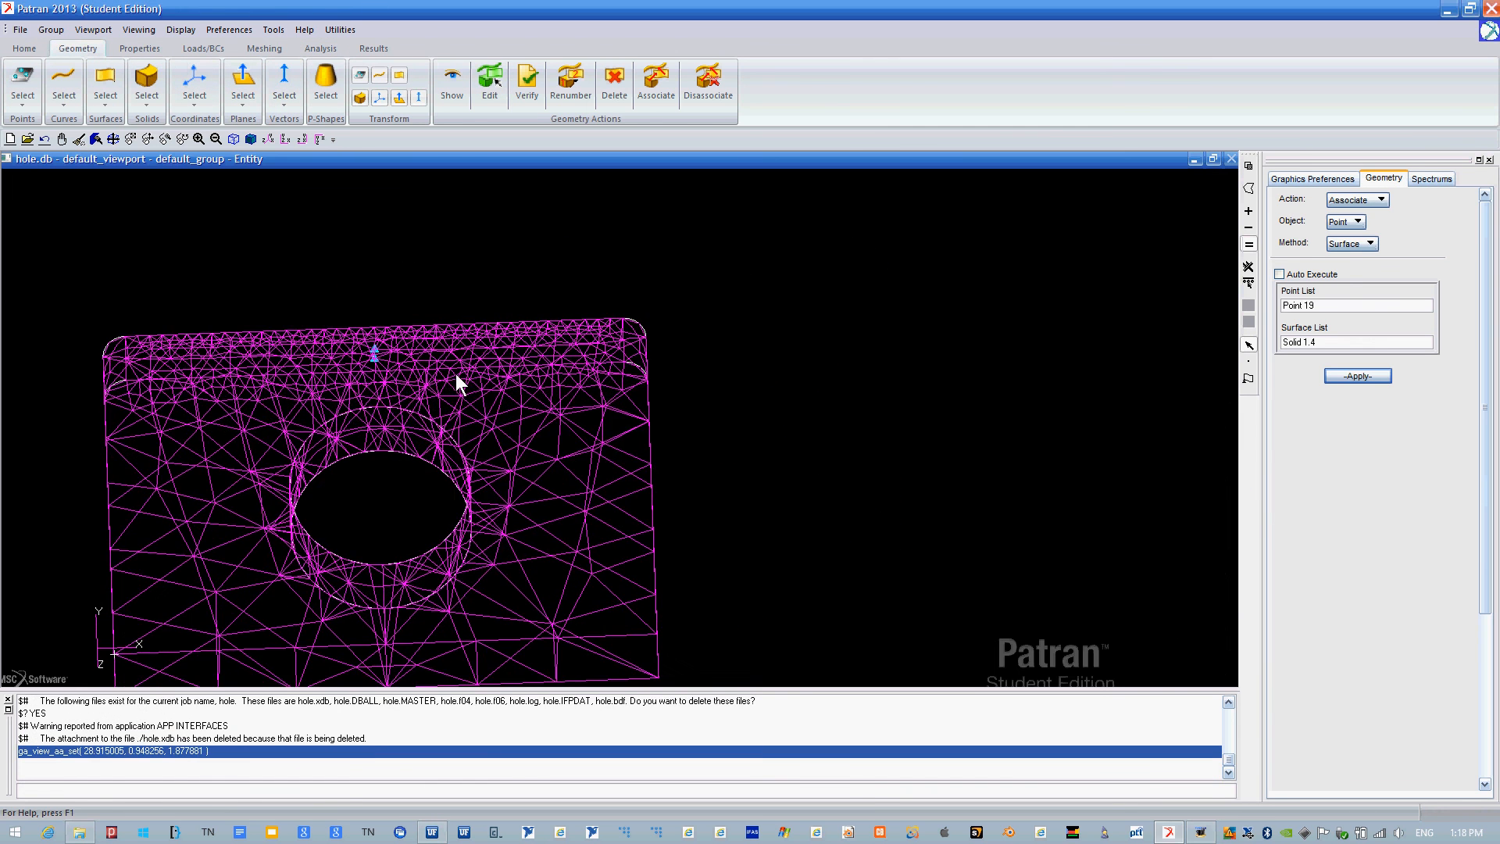
middle_drag(344, 306, 388, 258)
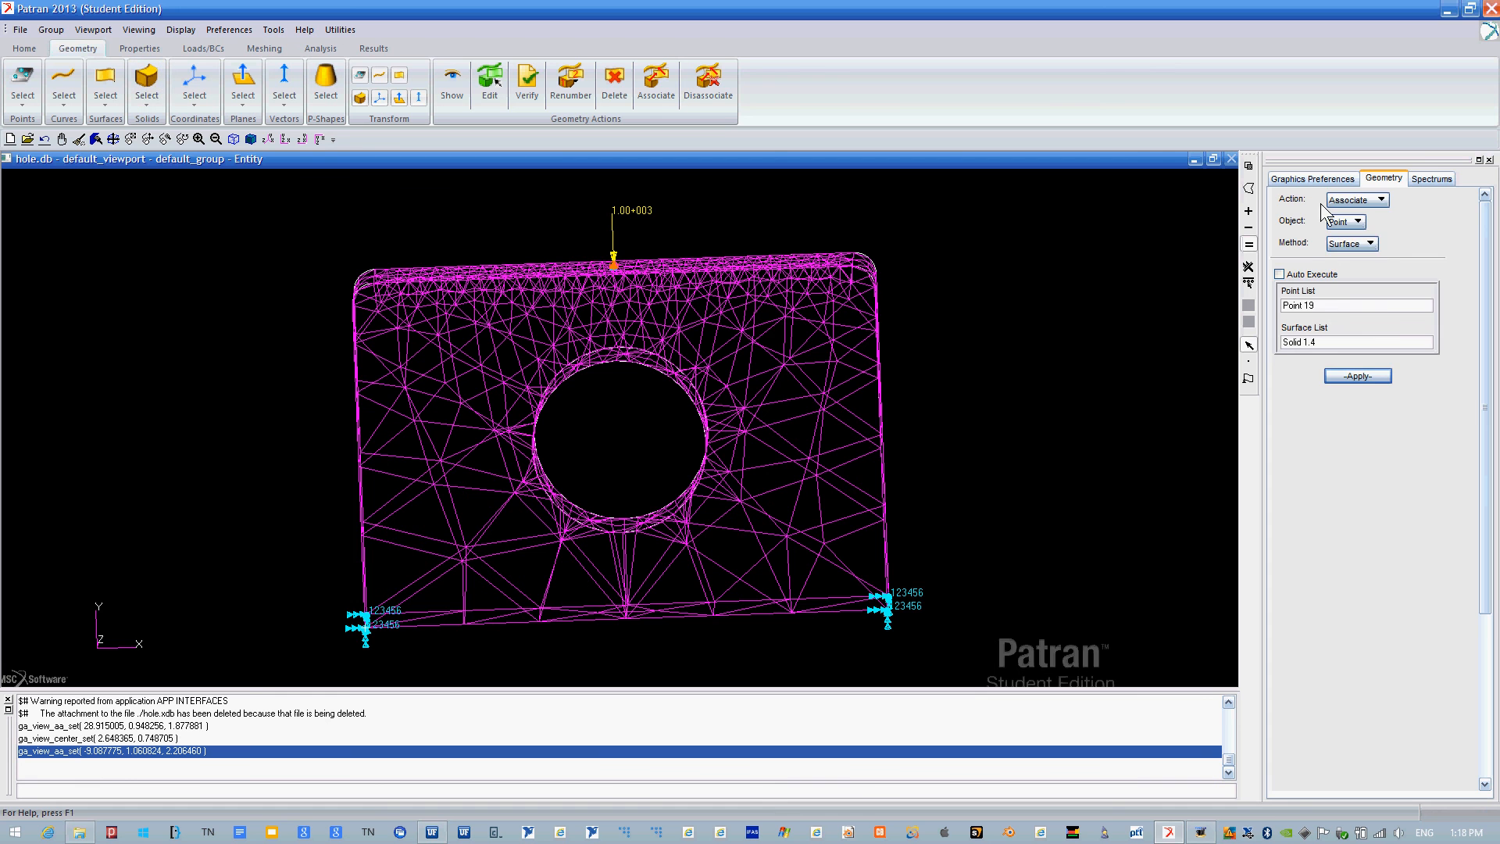
click(1358, 200)
click(1351, 203)
click(1346, 222)
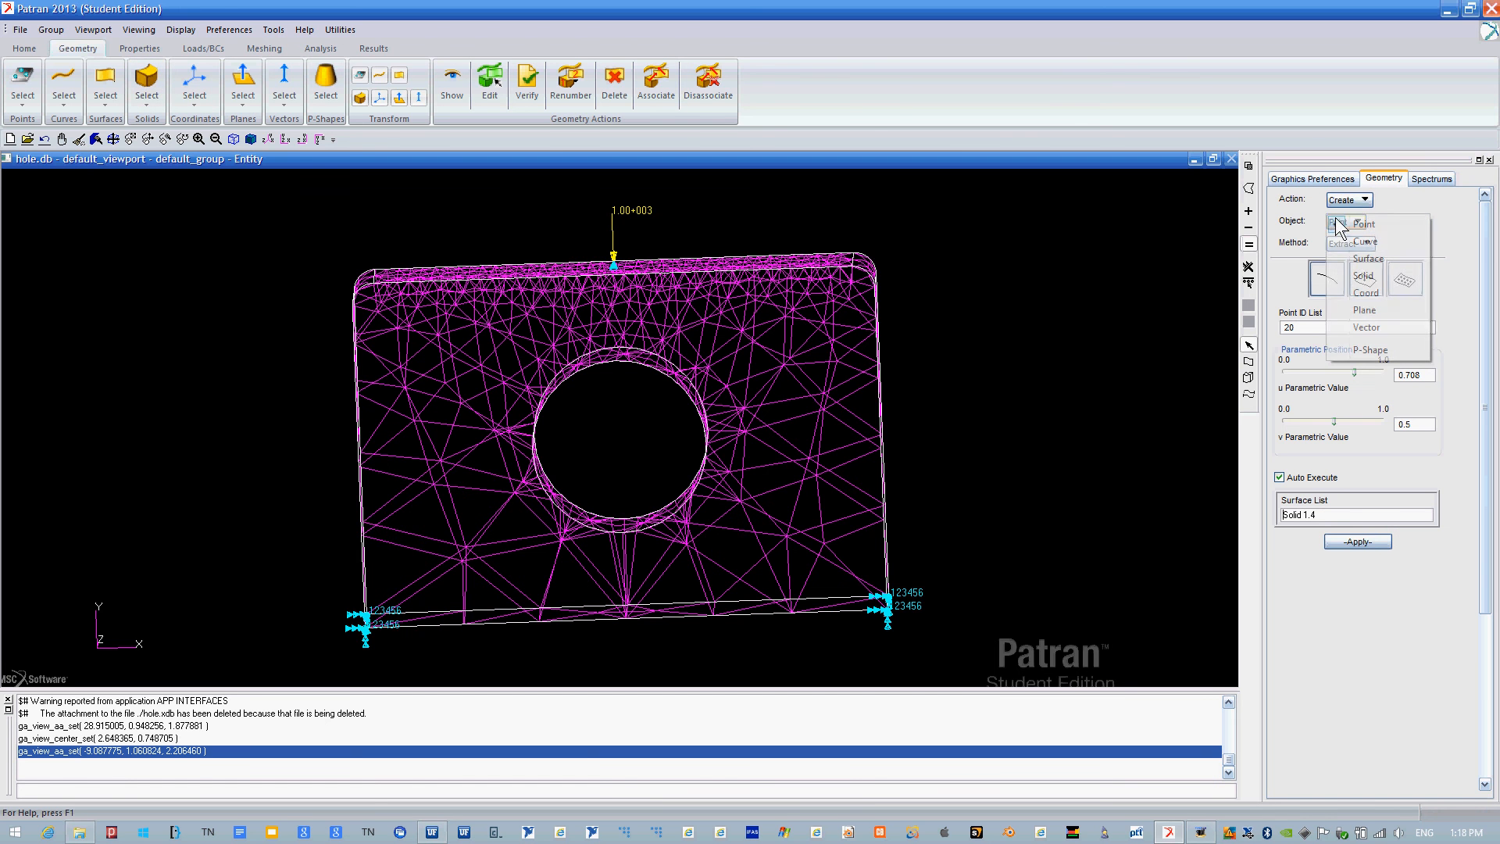
click(1283, 220)
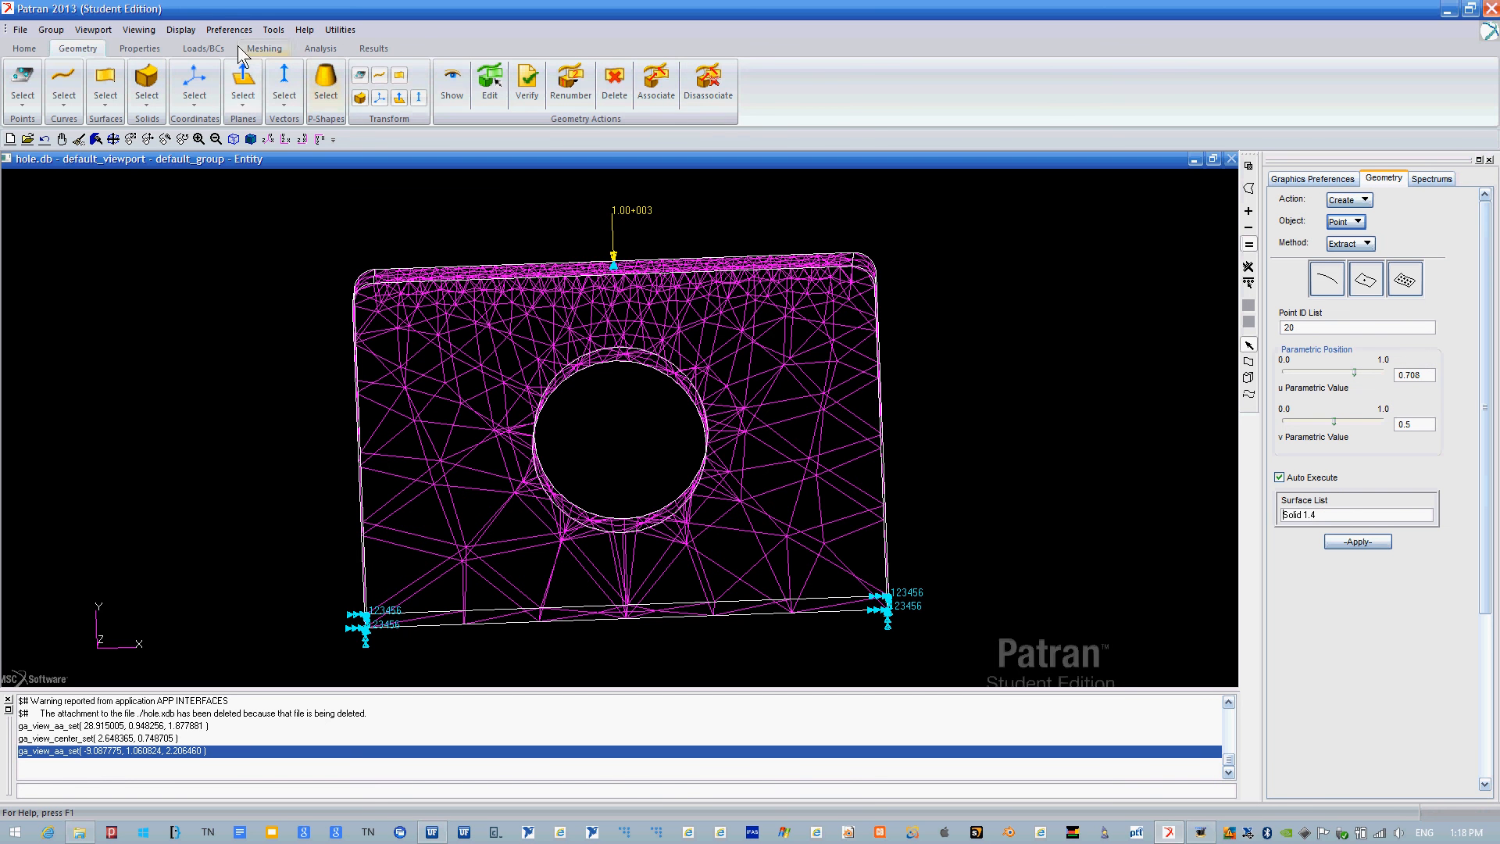
Modify the nodal force set frce so its force vector is <0., -1000000., 0.>.
click(199, 47)
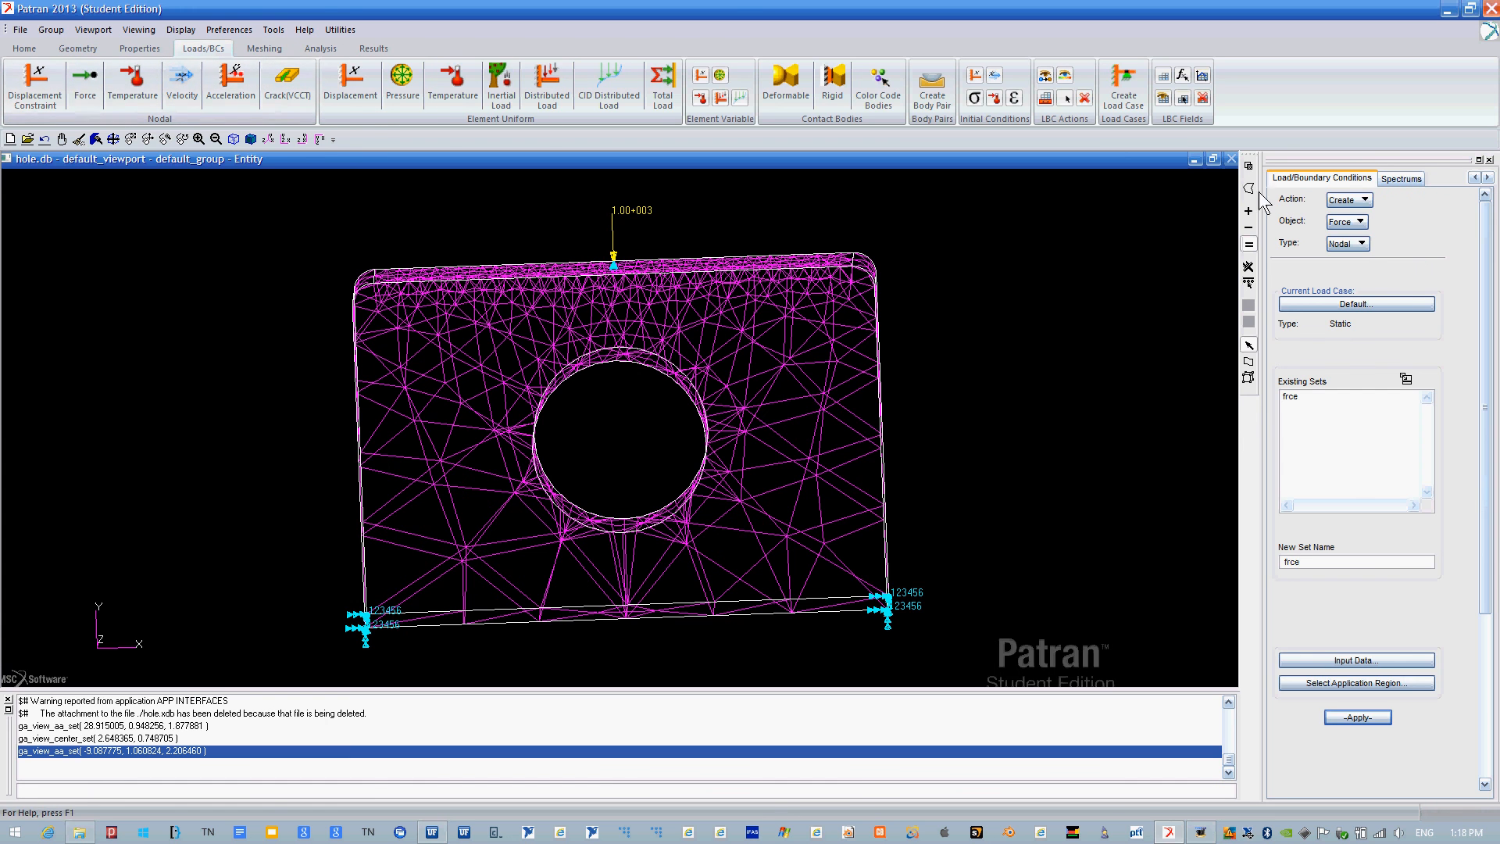
click(1358, 201)
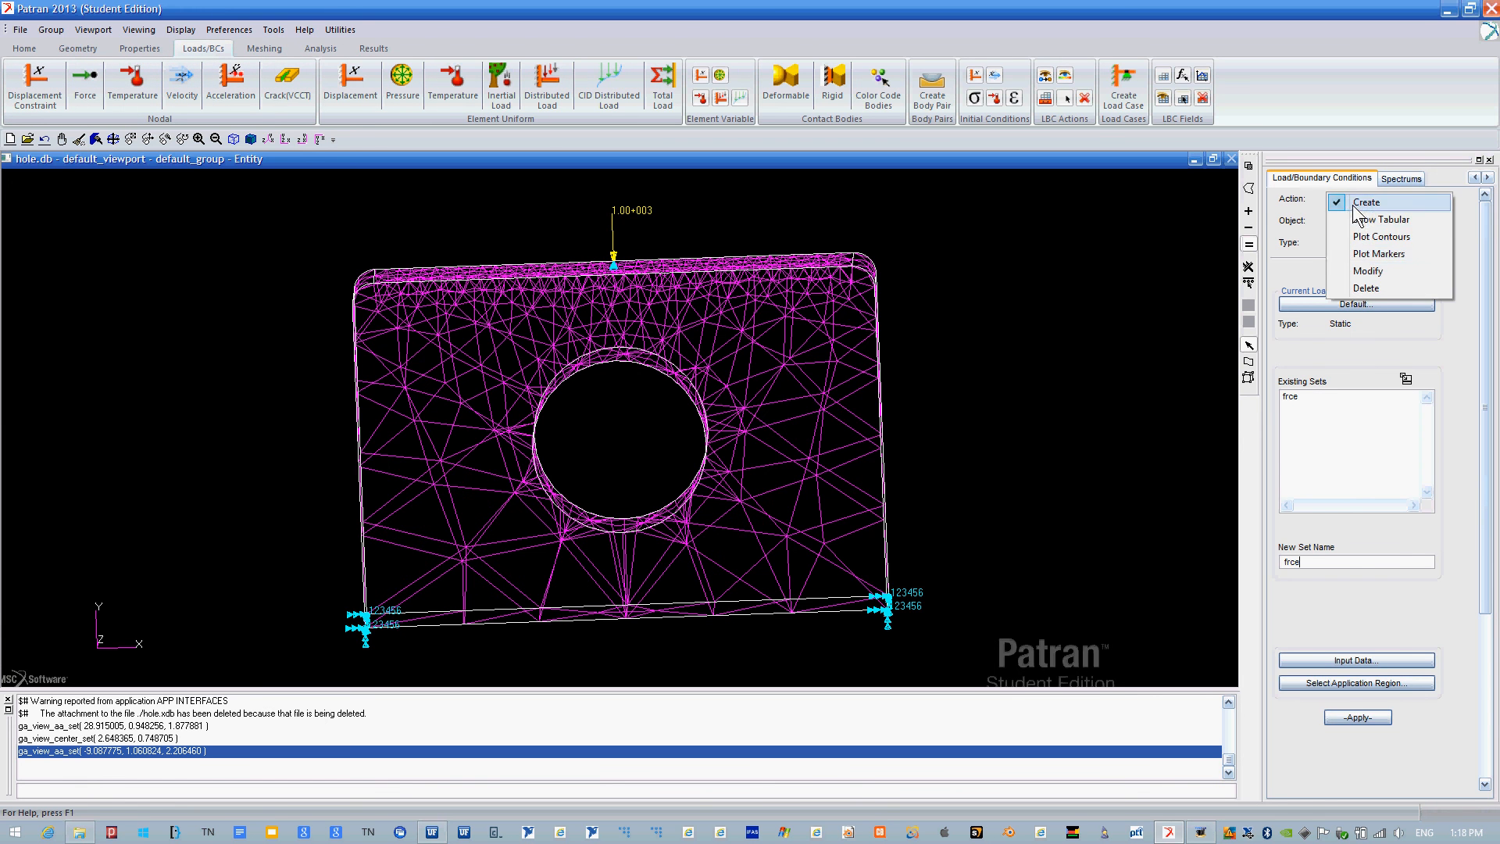
click(1368, 270)
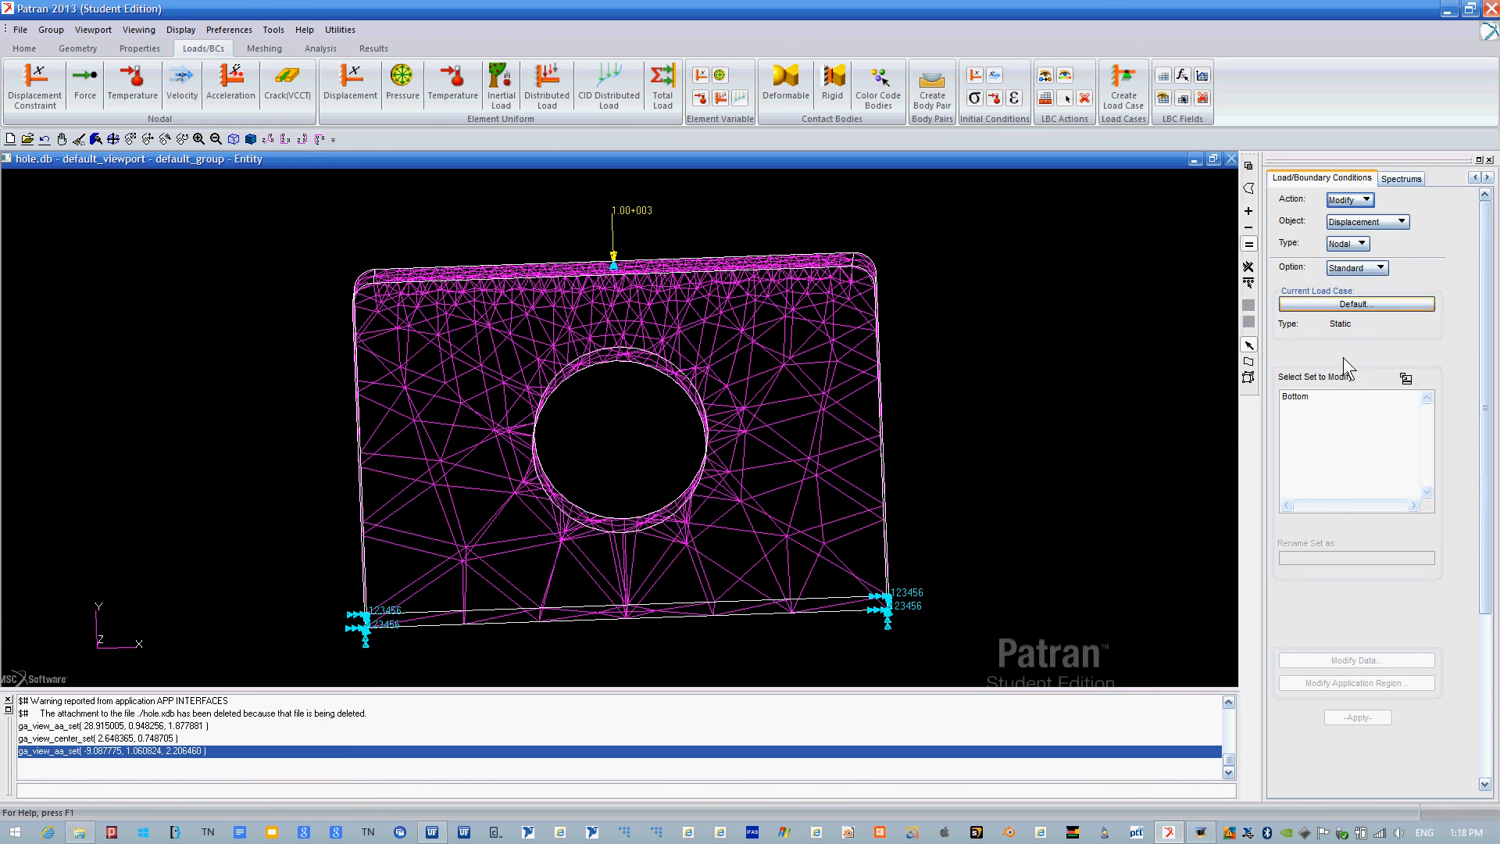
click(1355, 222)
click(1360, 240)
click(1301, 397)
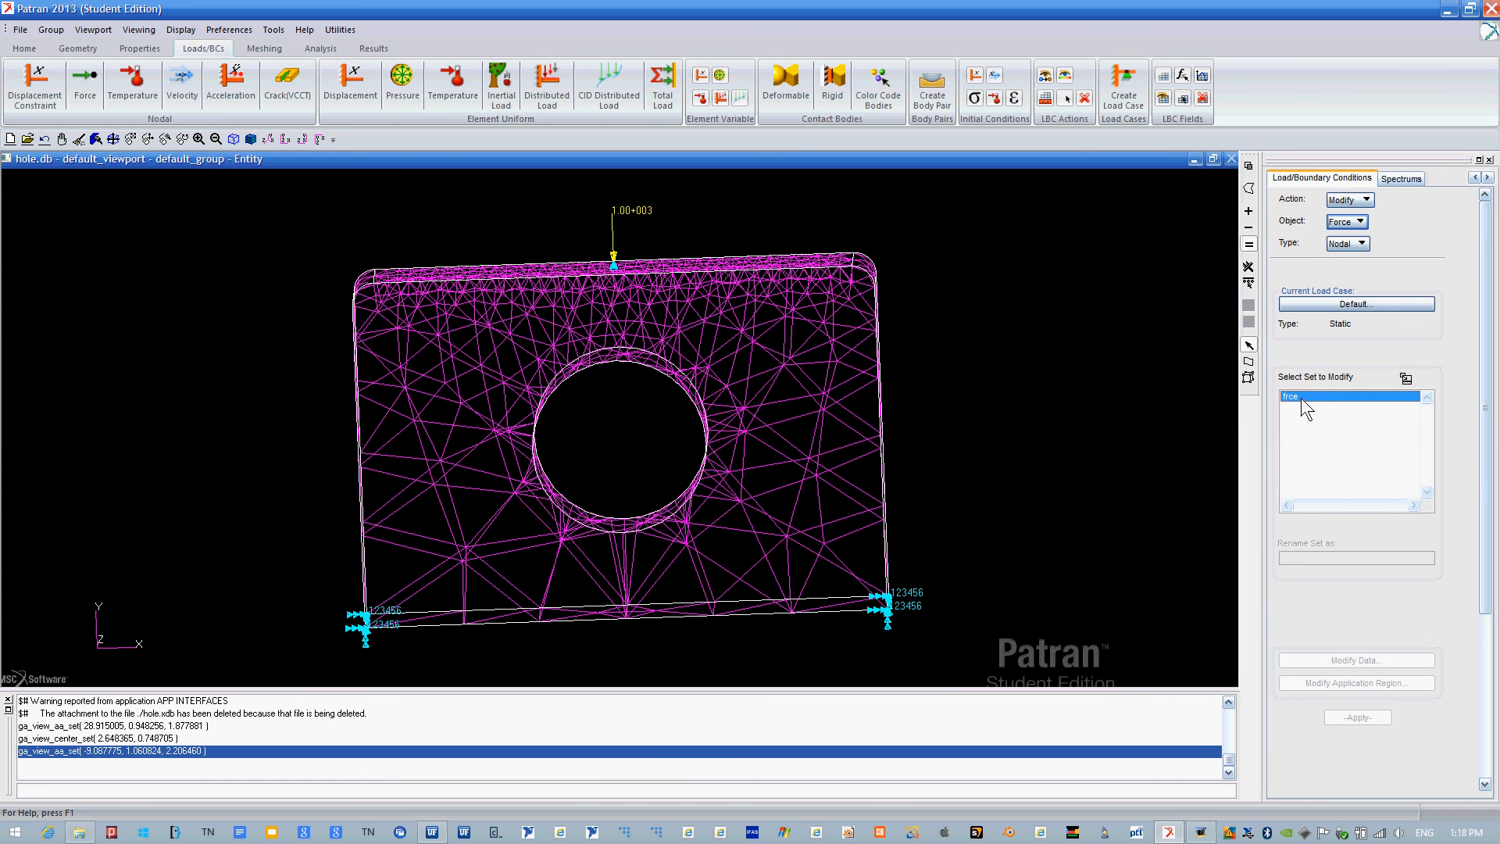
click(1357, 660)
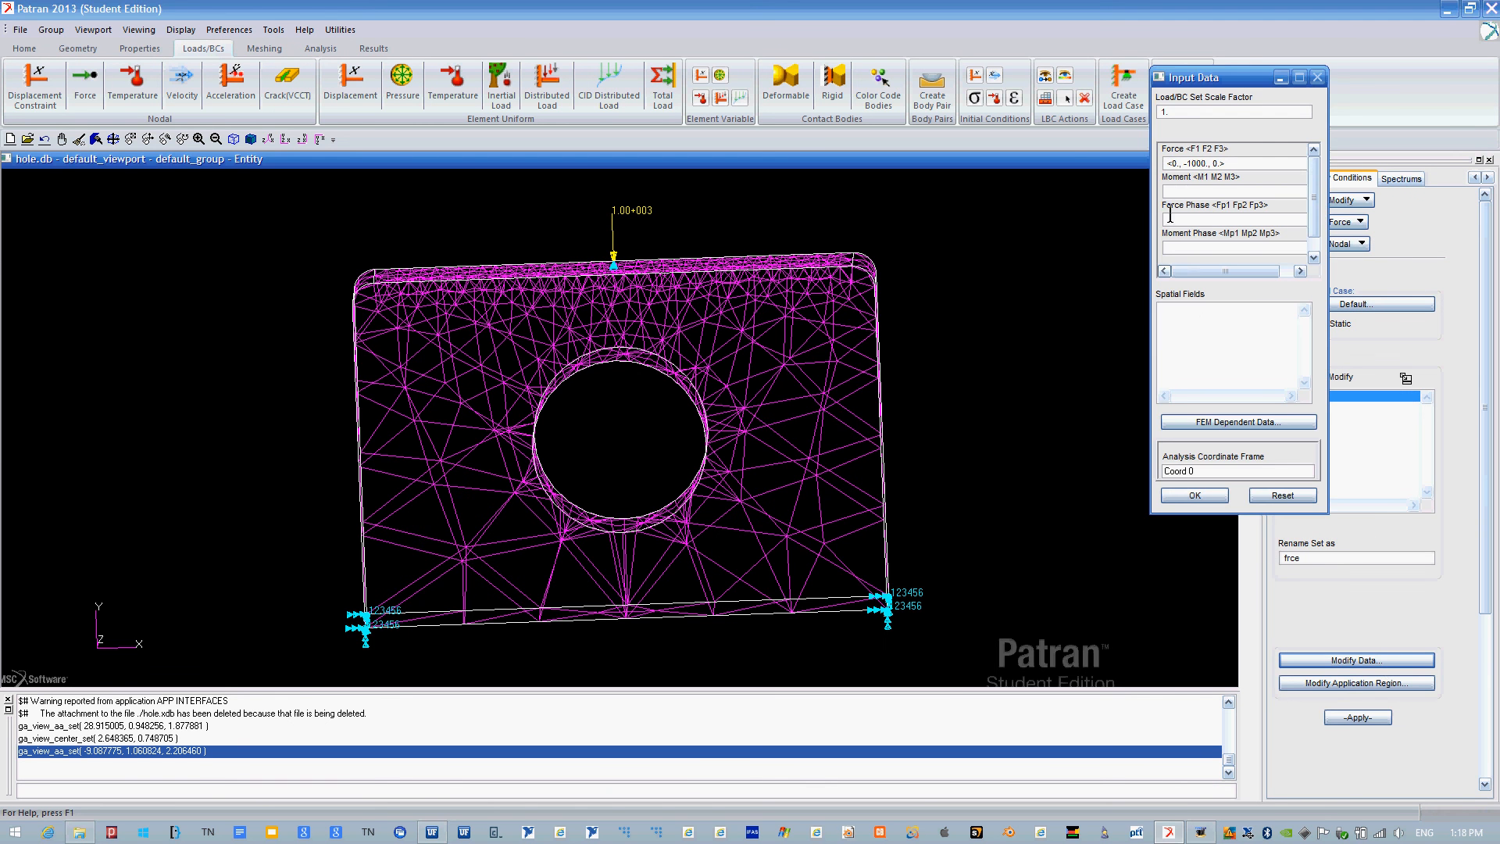
click(1205, 162)
key(BackSpace)
text(000)
click(1216, 496)
click(1349, 715)
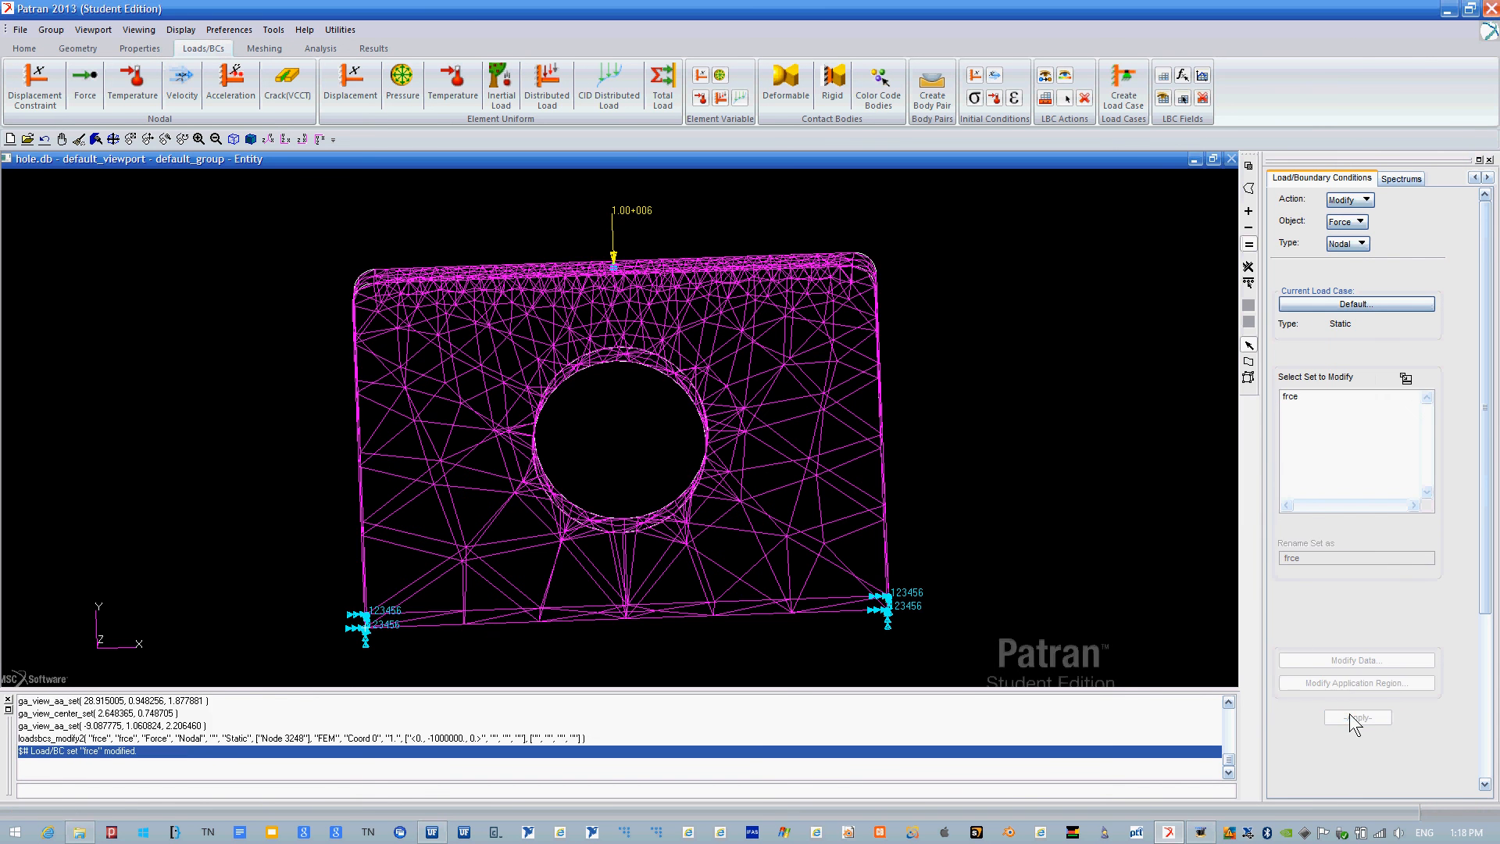
Submit a full run analysis of the entire model as job hole and attach its XDB result entities.
click(329, 48)
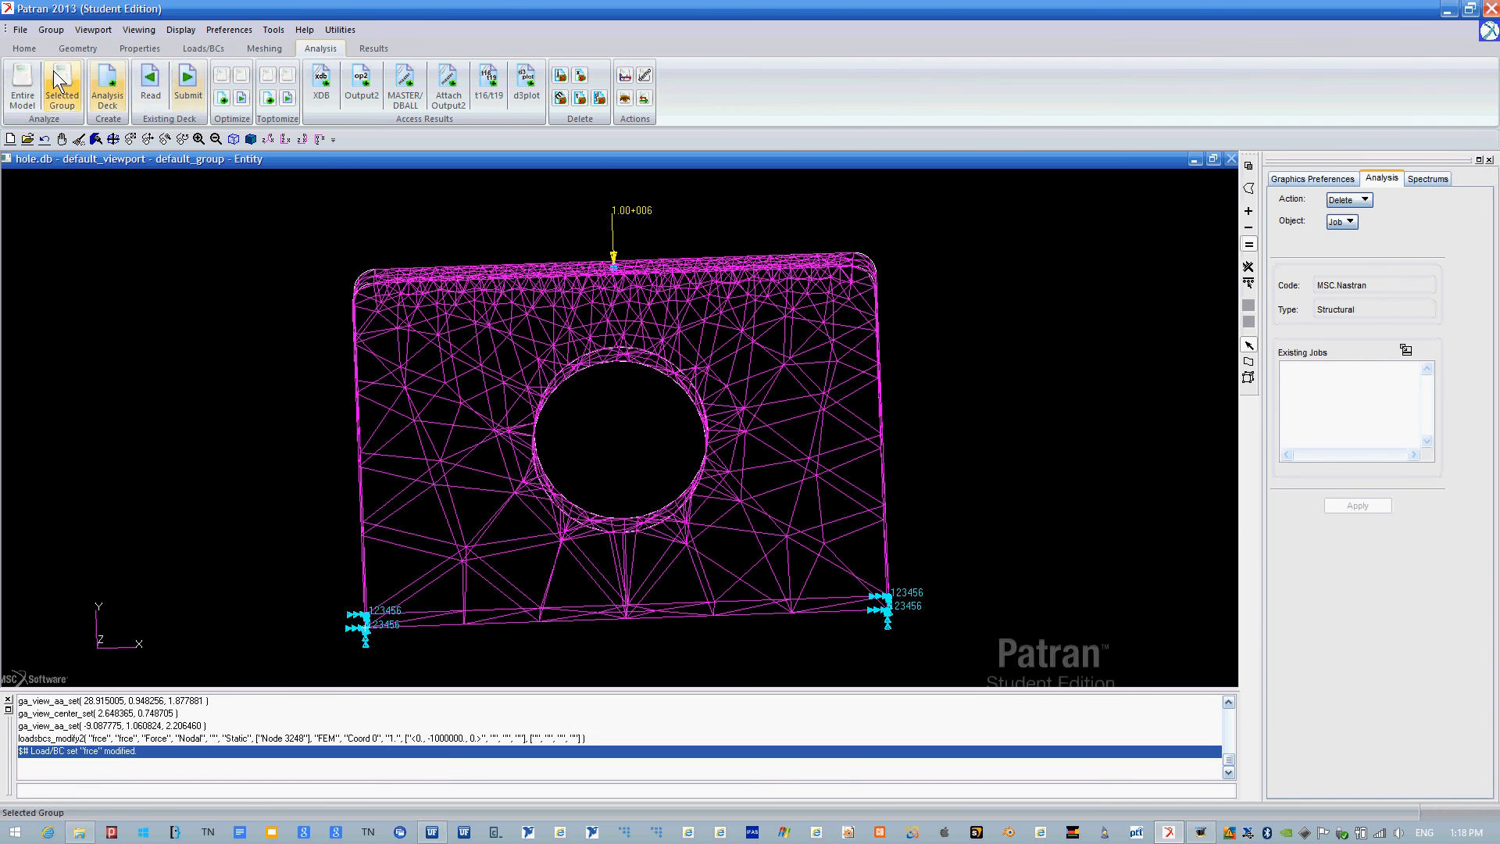
click(24, 88)
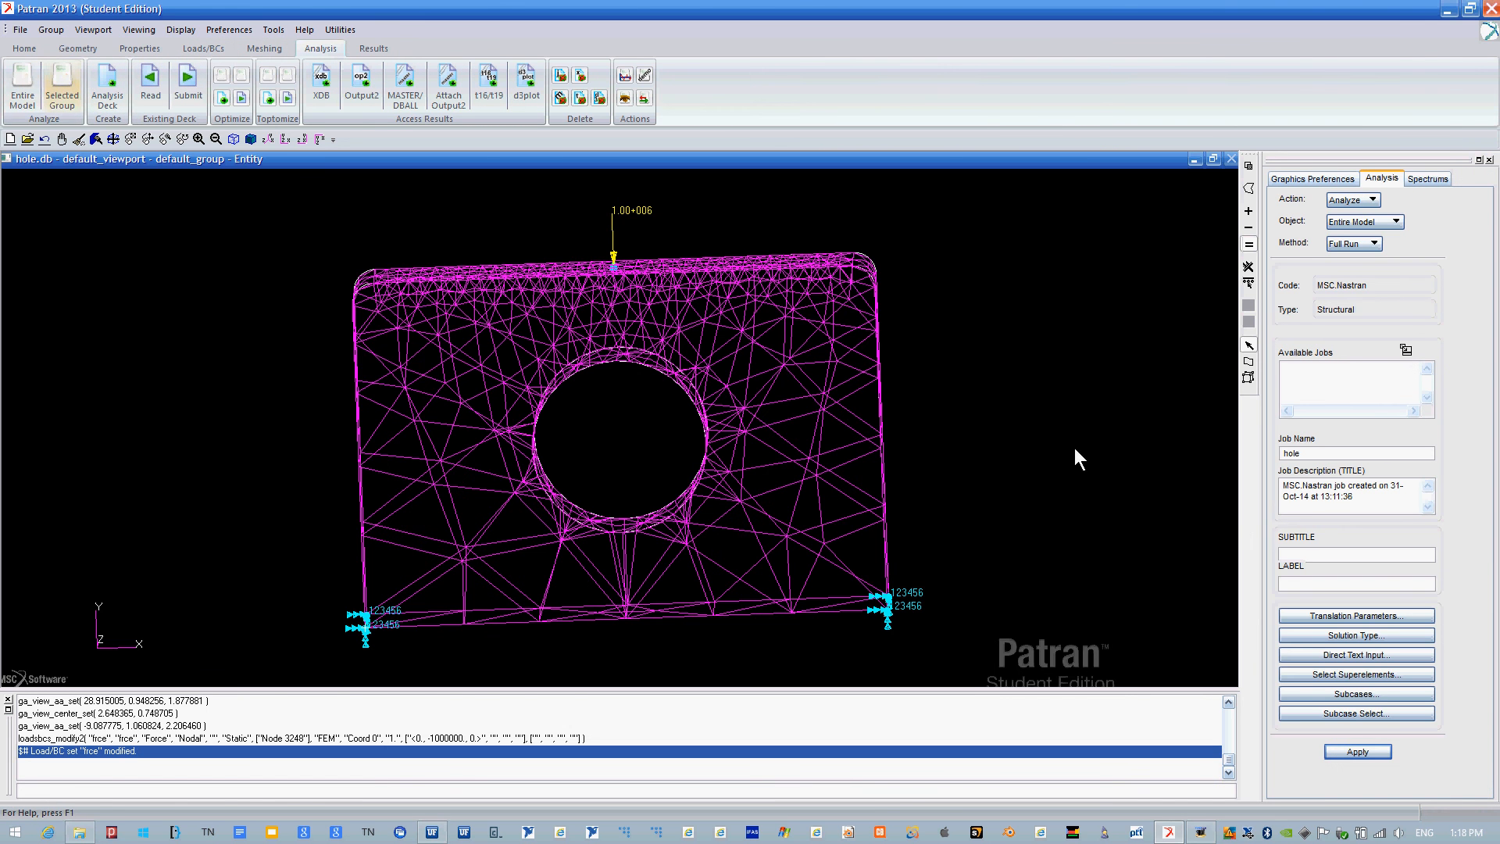
click(1345, 753)
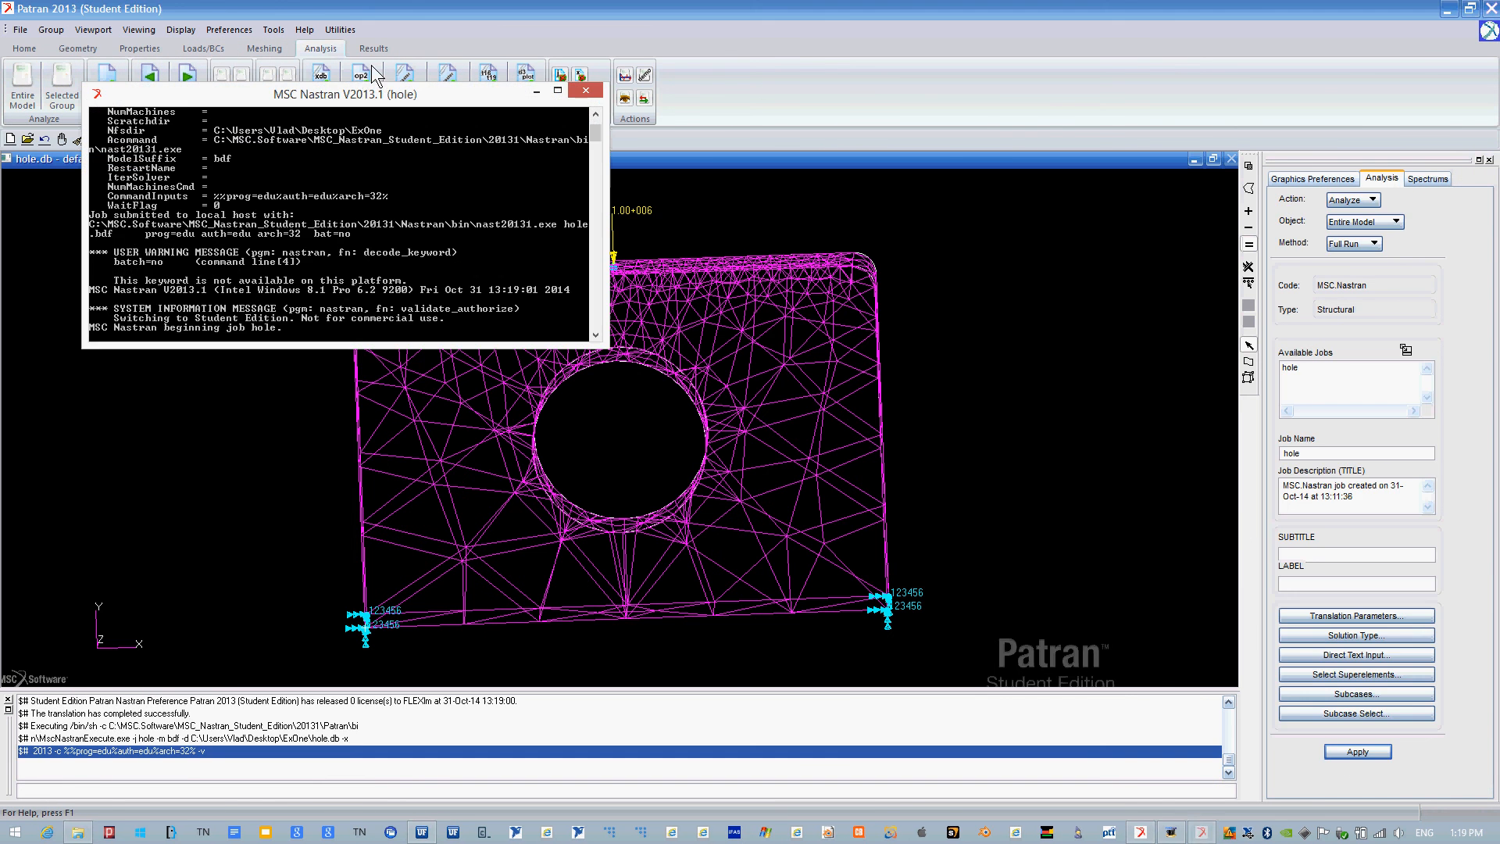
click(323, 72)
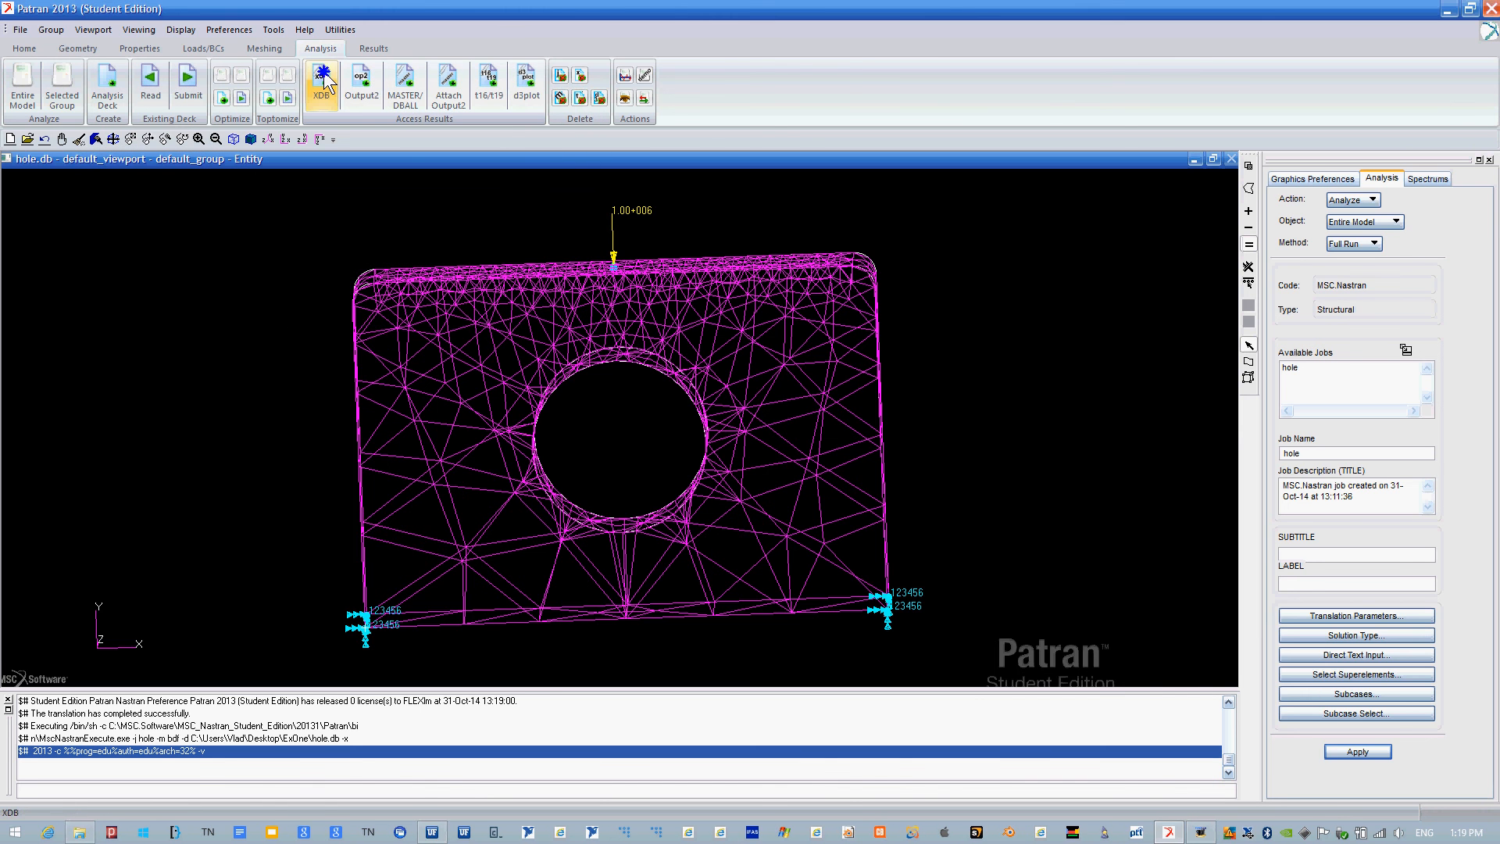
click(1366, 673)
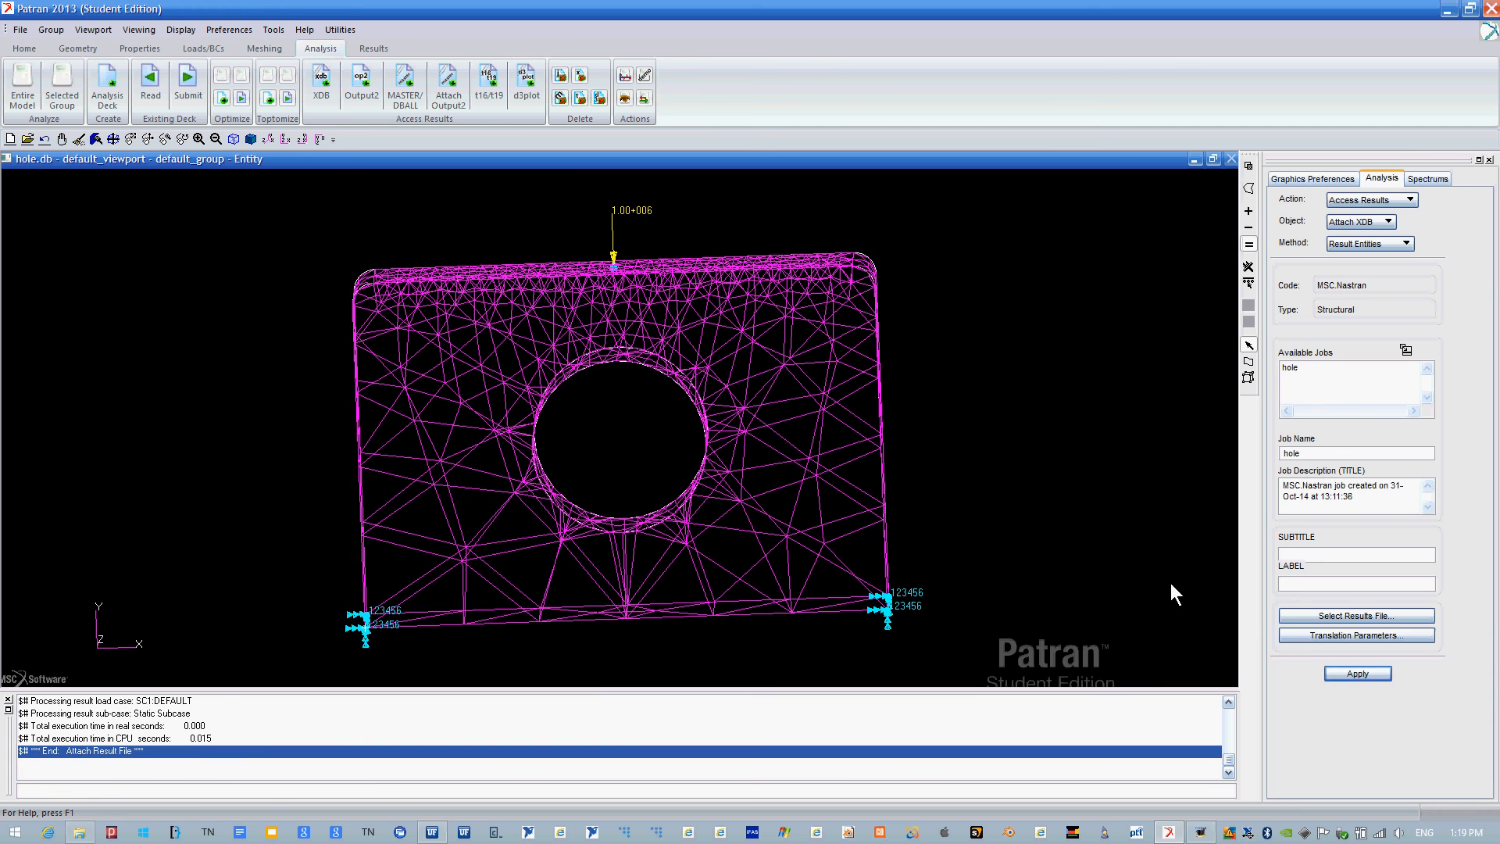
Plot the new run's translational constraint forces, and replot the fringe as Stress Invariants, Von Mises.
click(374, 48)
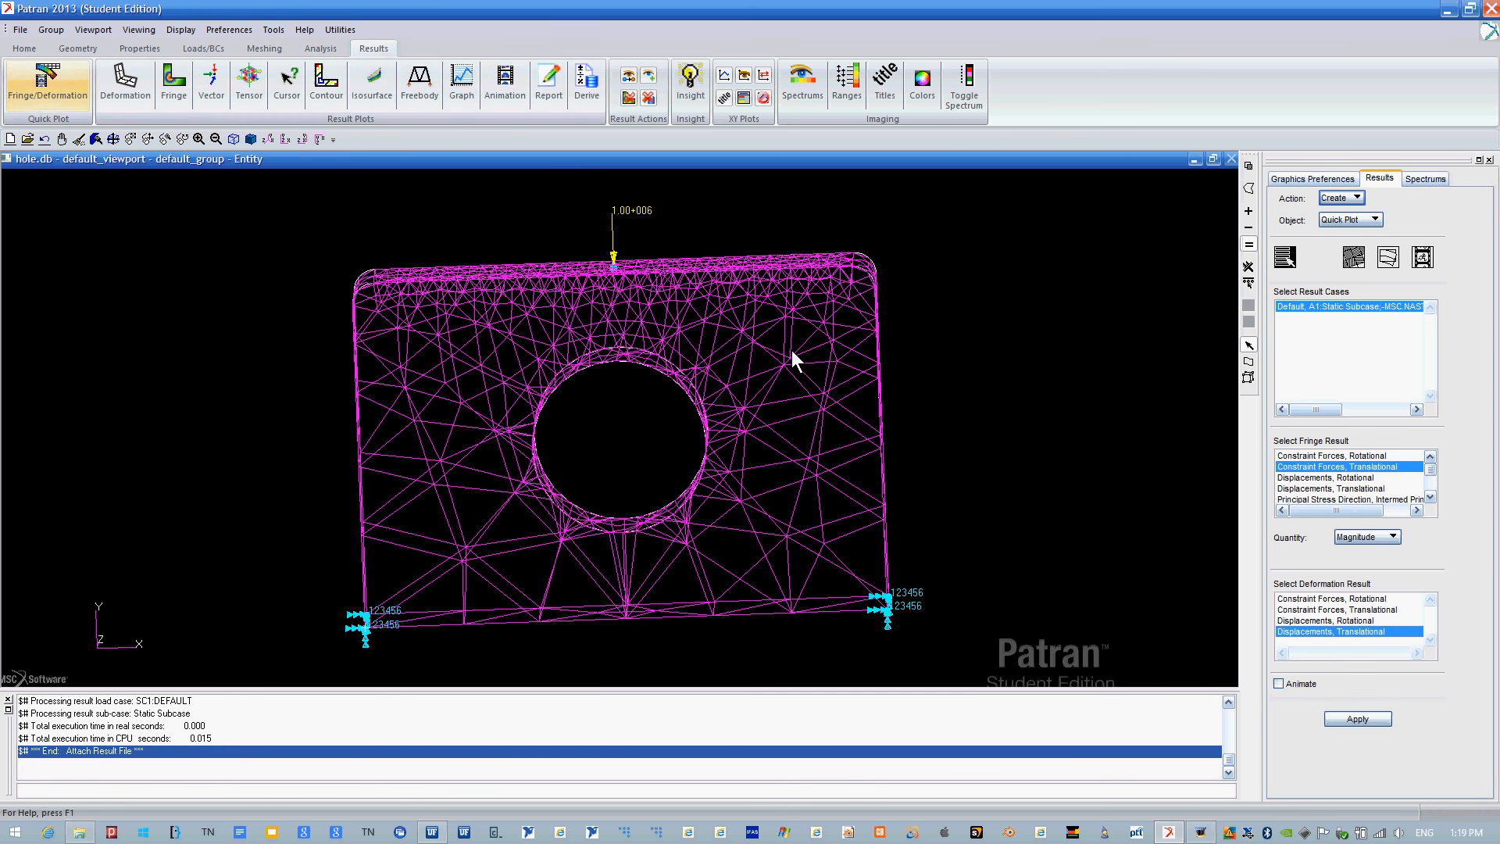
click(1359, 718)
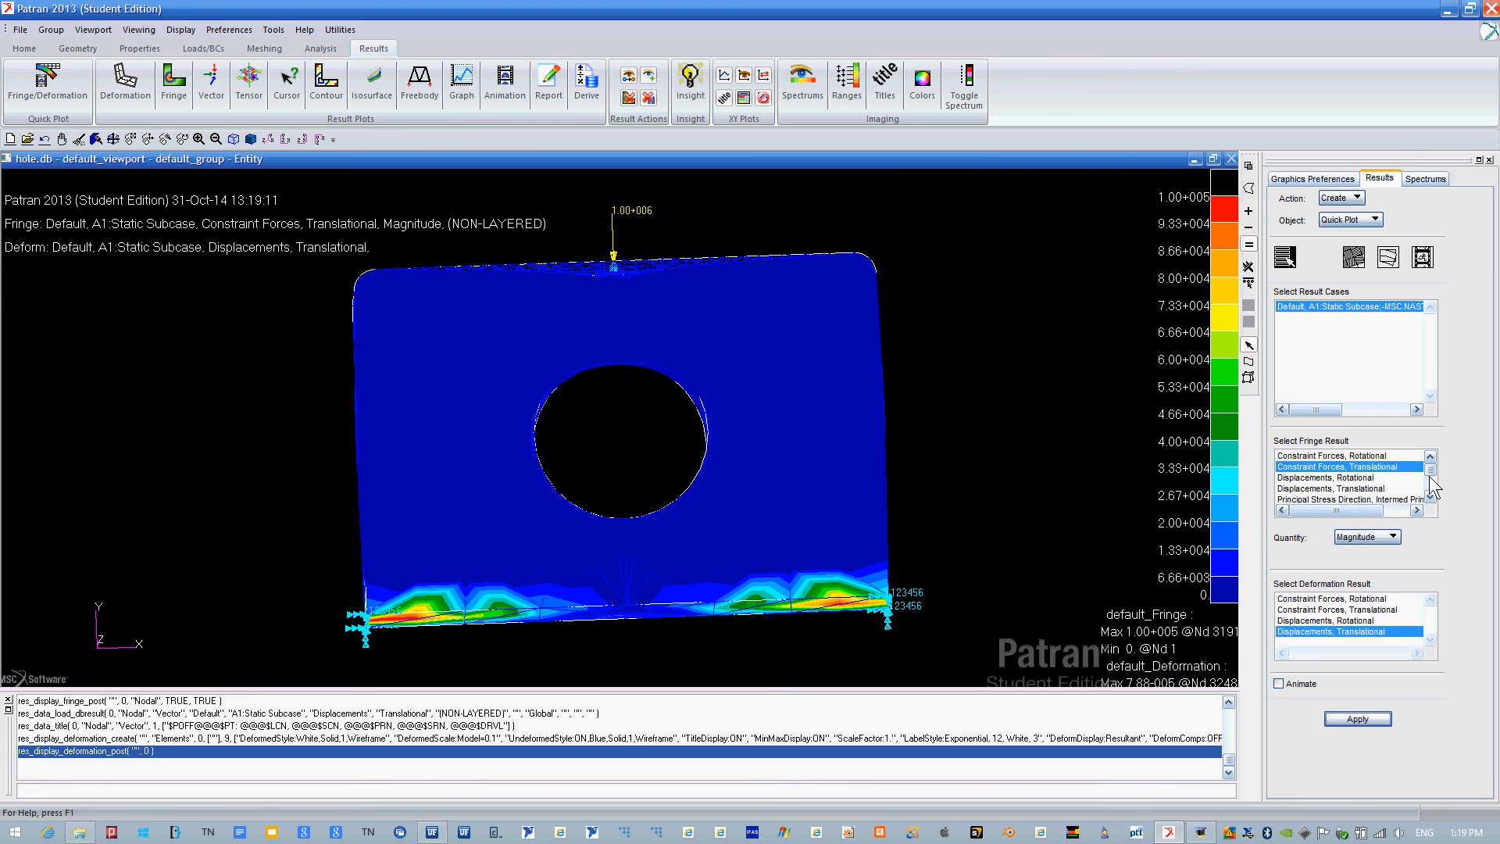
scroll(1432, 498, down, 5)
click(1346, 478)
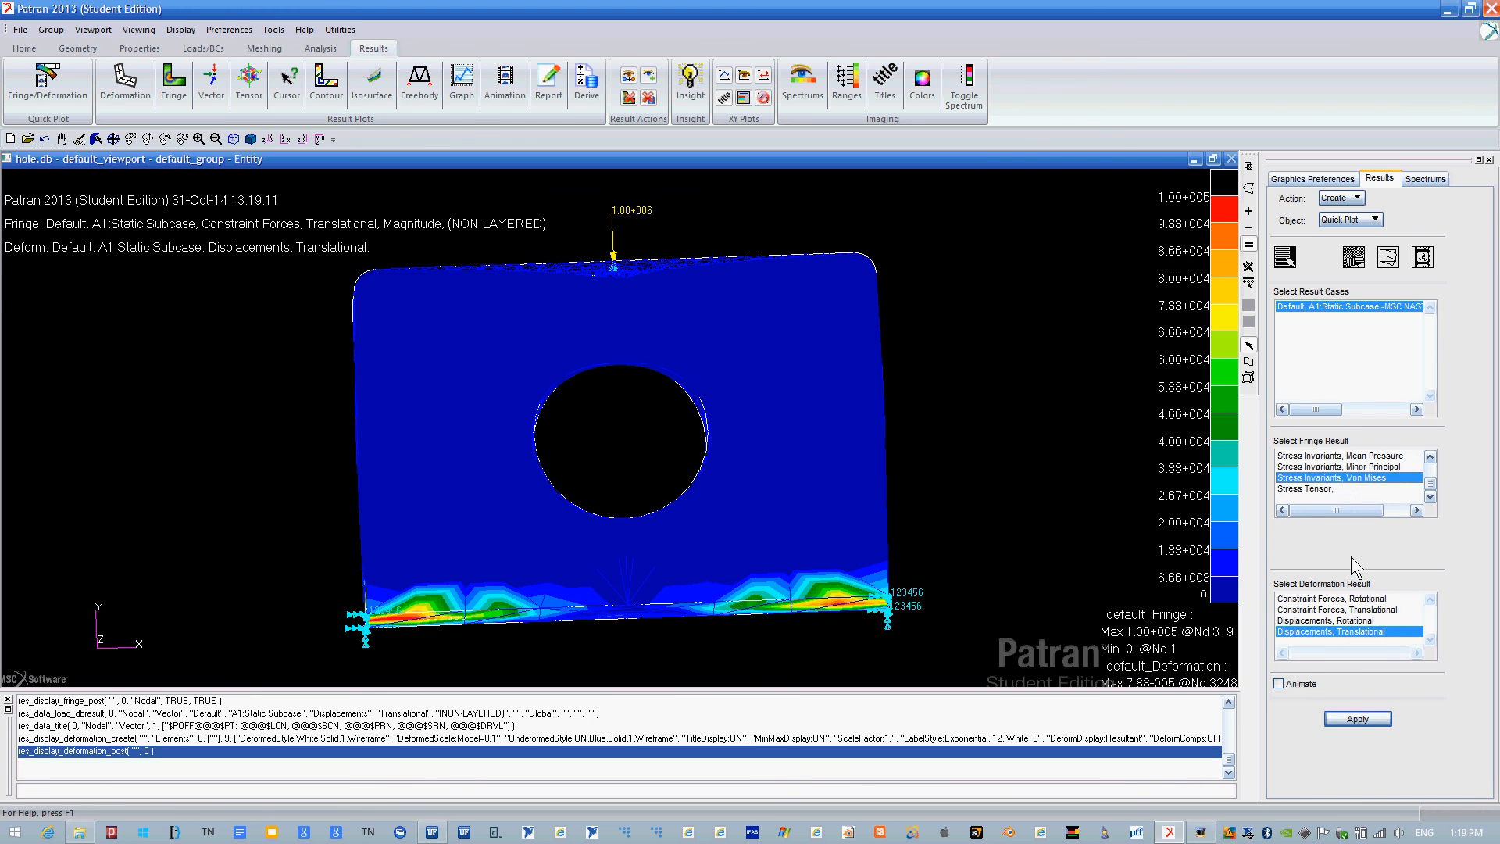
click(1367, 720)
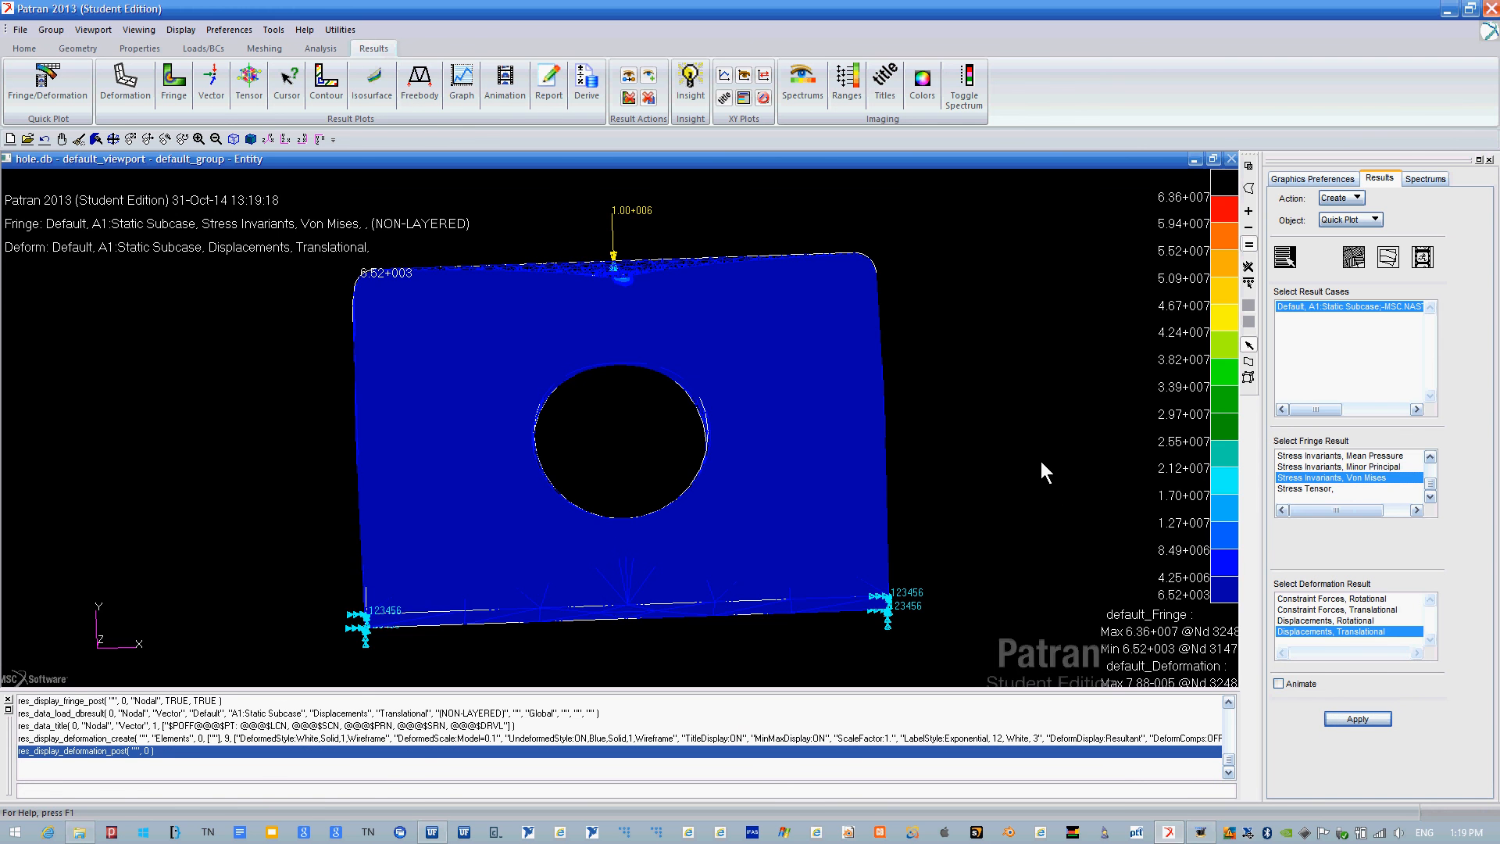
middle_drag(1041, 461, 1031, 519)
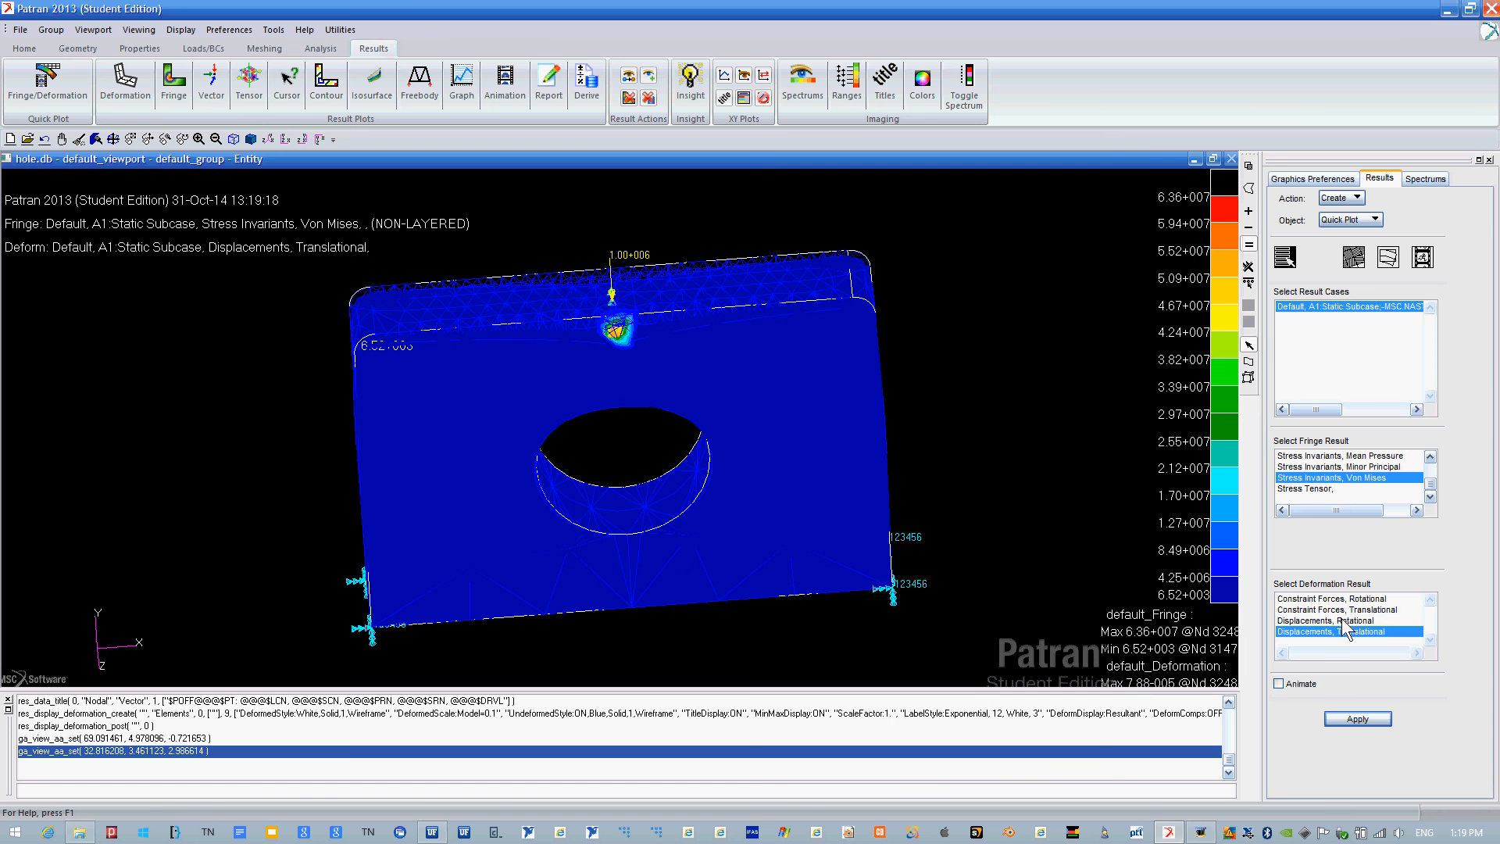
Replot the fringe as Displacements, Translational magnitude and inspect the plate from its side and front.
drag(1431, 483, 1428, 460)
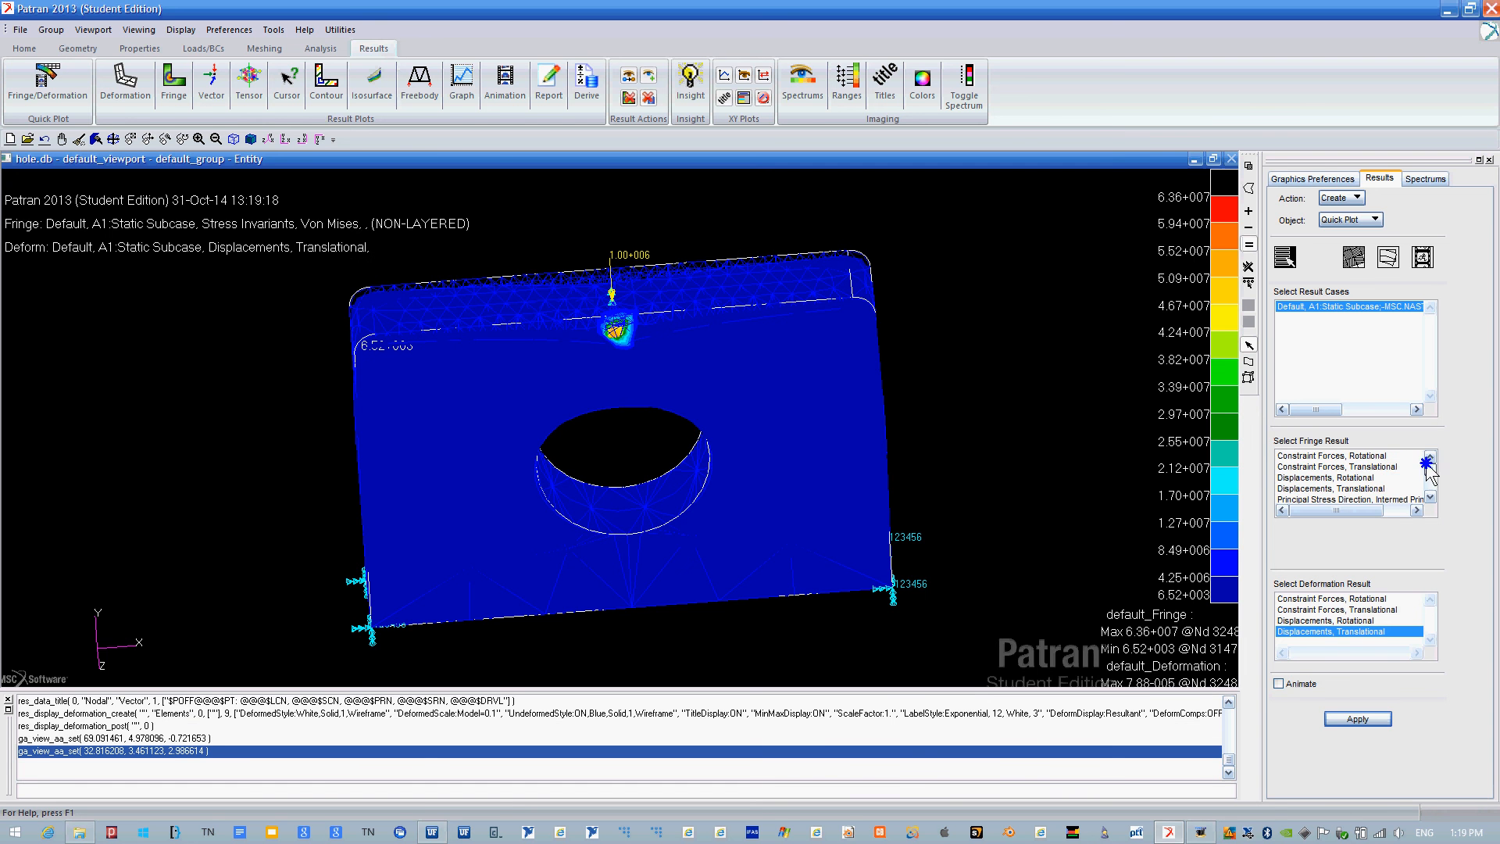
click(1363, 489)
click(1358, 719)
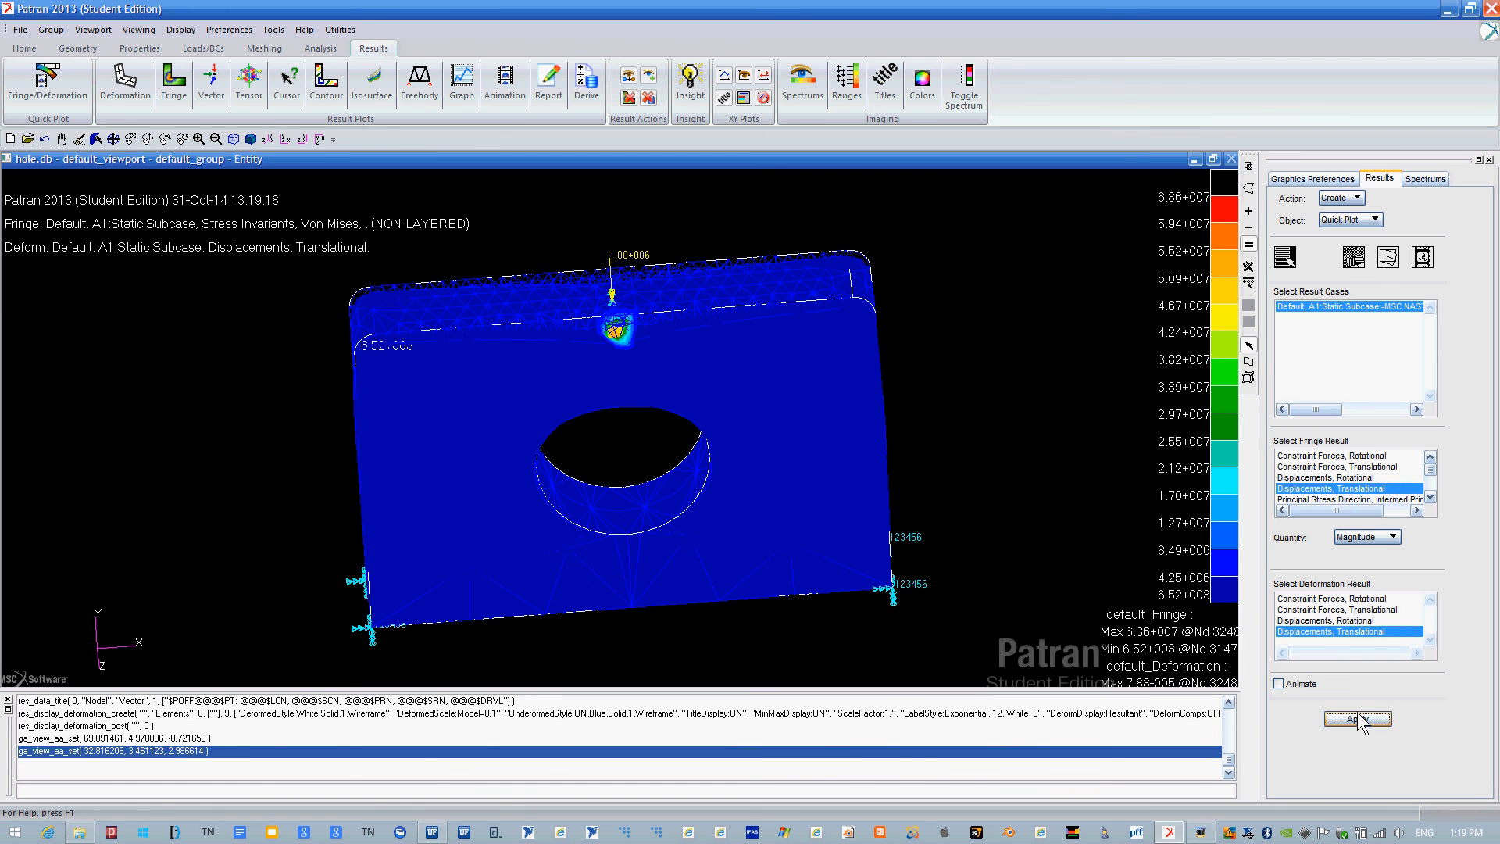
middle_drag(1071, 566, 1000, 582)
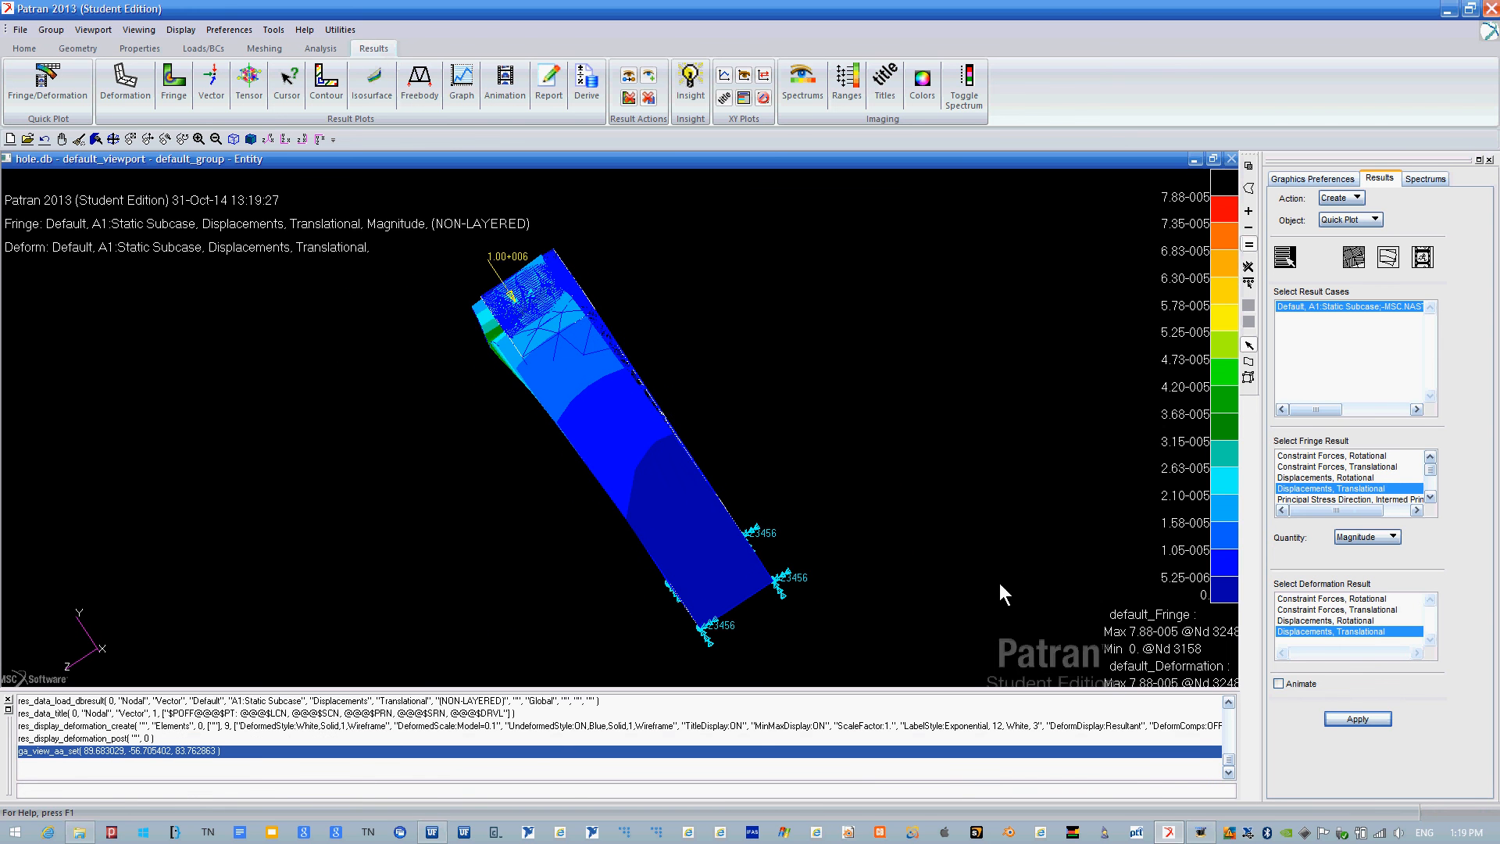
middle_drag(892, 517, 970, 479)
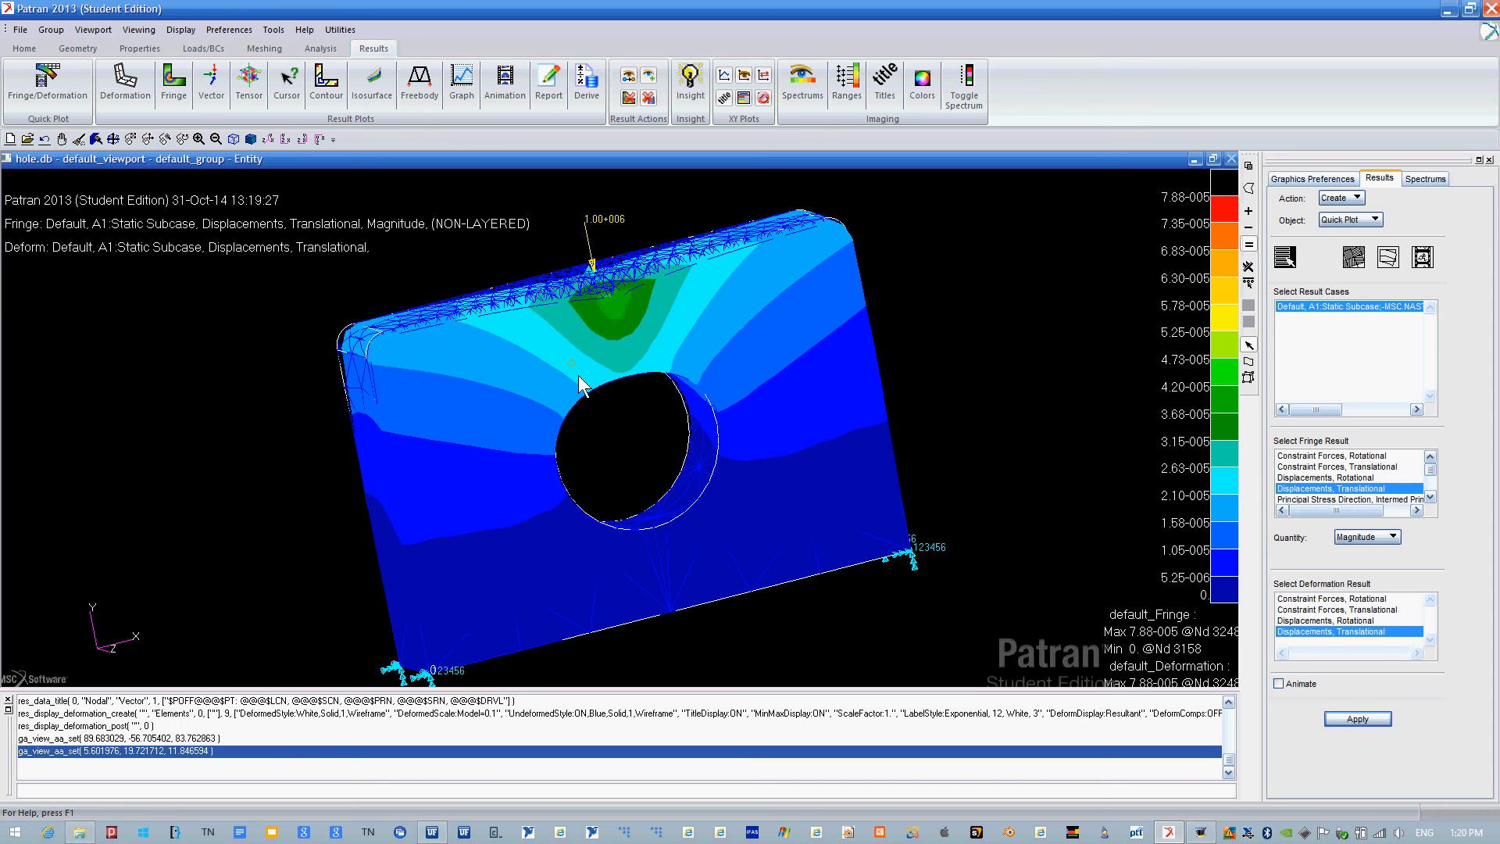
Create a primitive block solid with 1.0 X, Y and Z lengths at base origin [1 1 0], with automatic execution off.
click(77, 49)
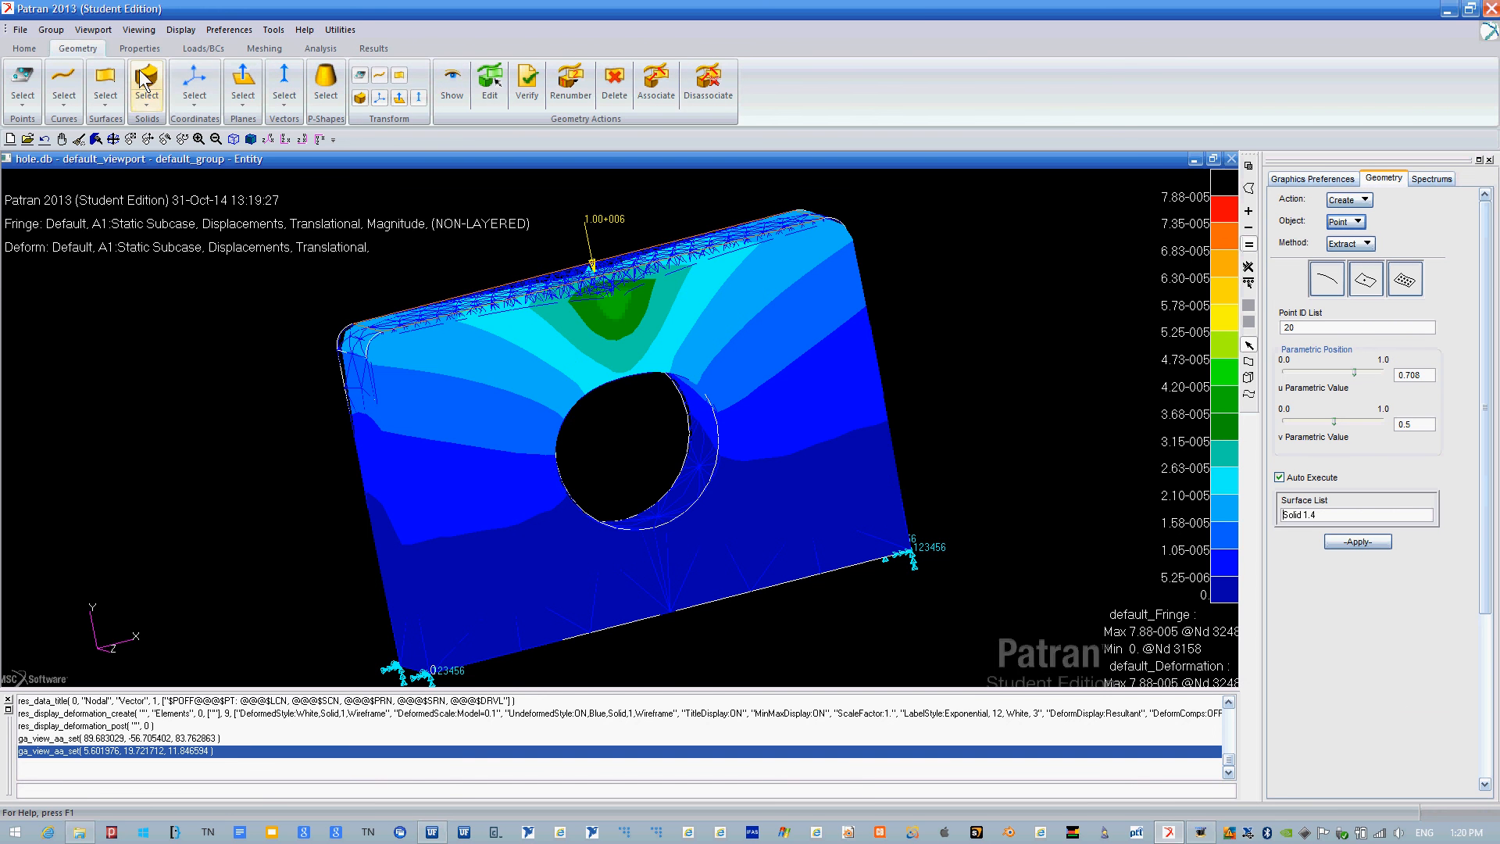
click(1346, 221)
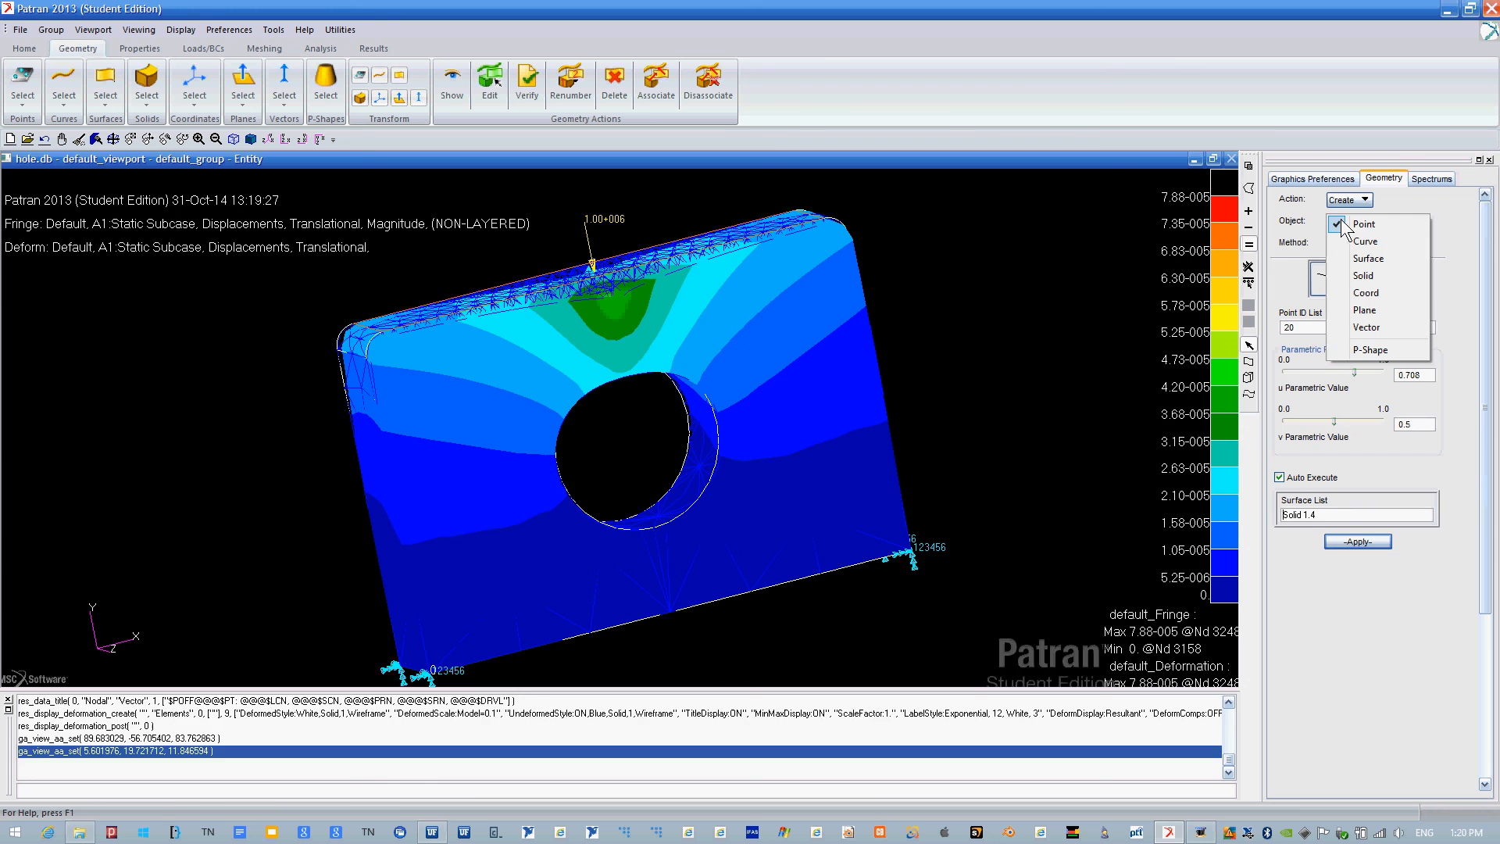
click(1348, 268)
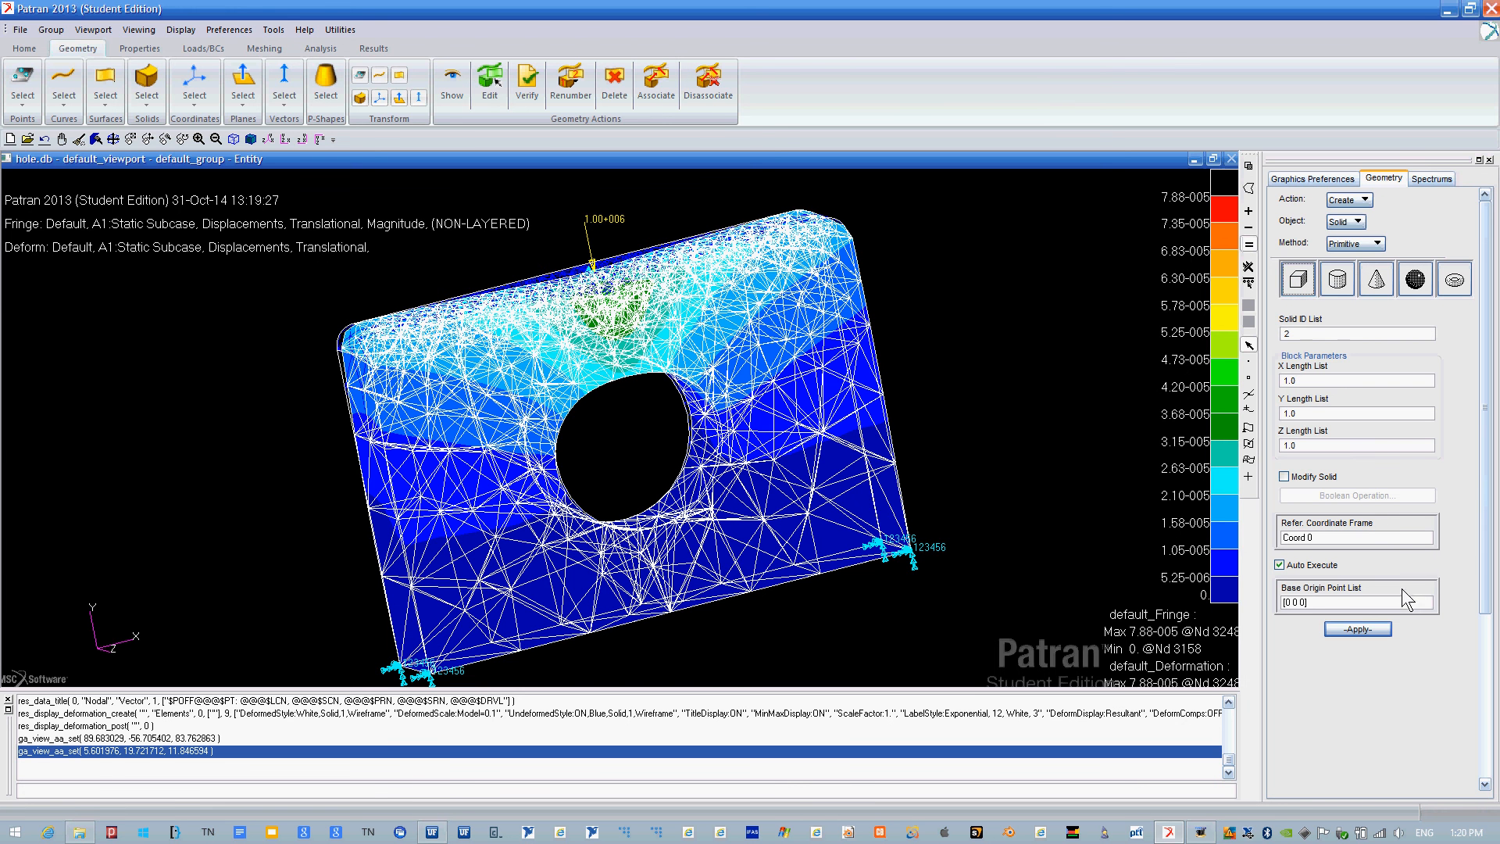
click(1299, 563)
click(1286, 603)
double_click(1295, 603)
key(BackSpace)
text(1)
click(1359, 629)
middle_drag(782, 283, 1001, 389)
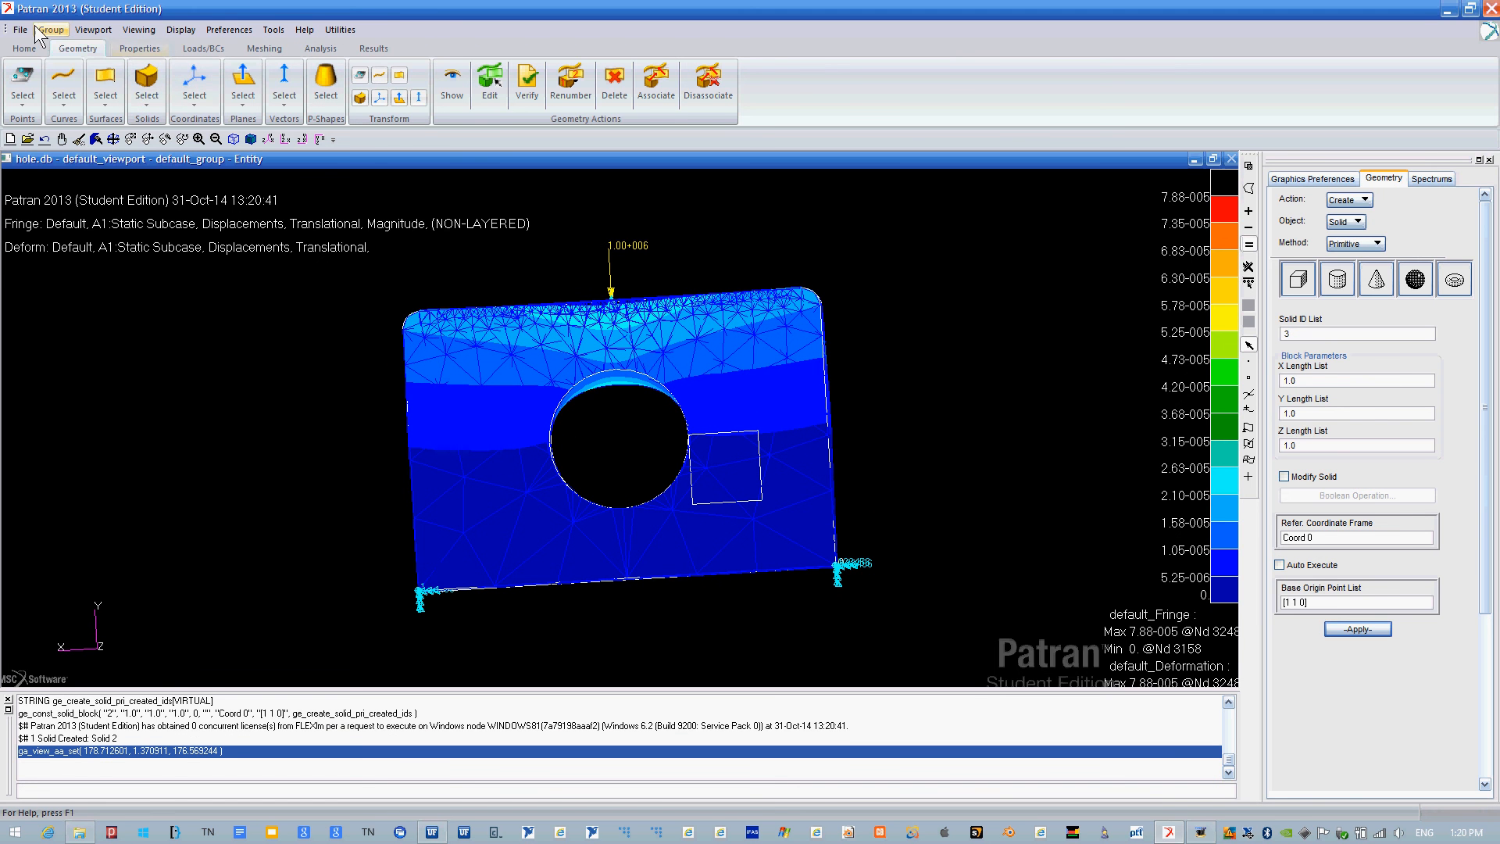
Delete the existing analysis job hole together with all the files stored under that job name.
mouse_move(739, 325)
middle_down()
mouse_move(667, 327)
mouse_move(729, 330)
middle_up()
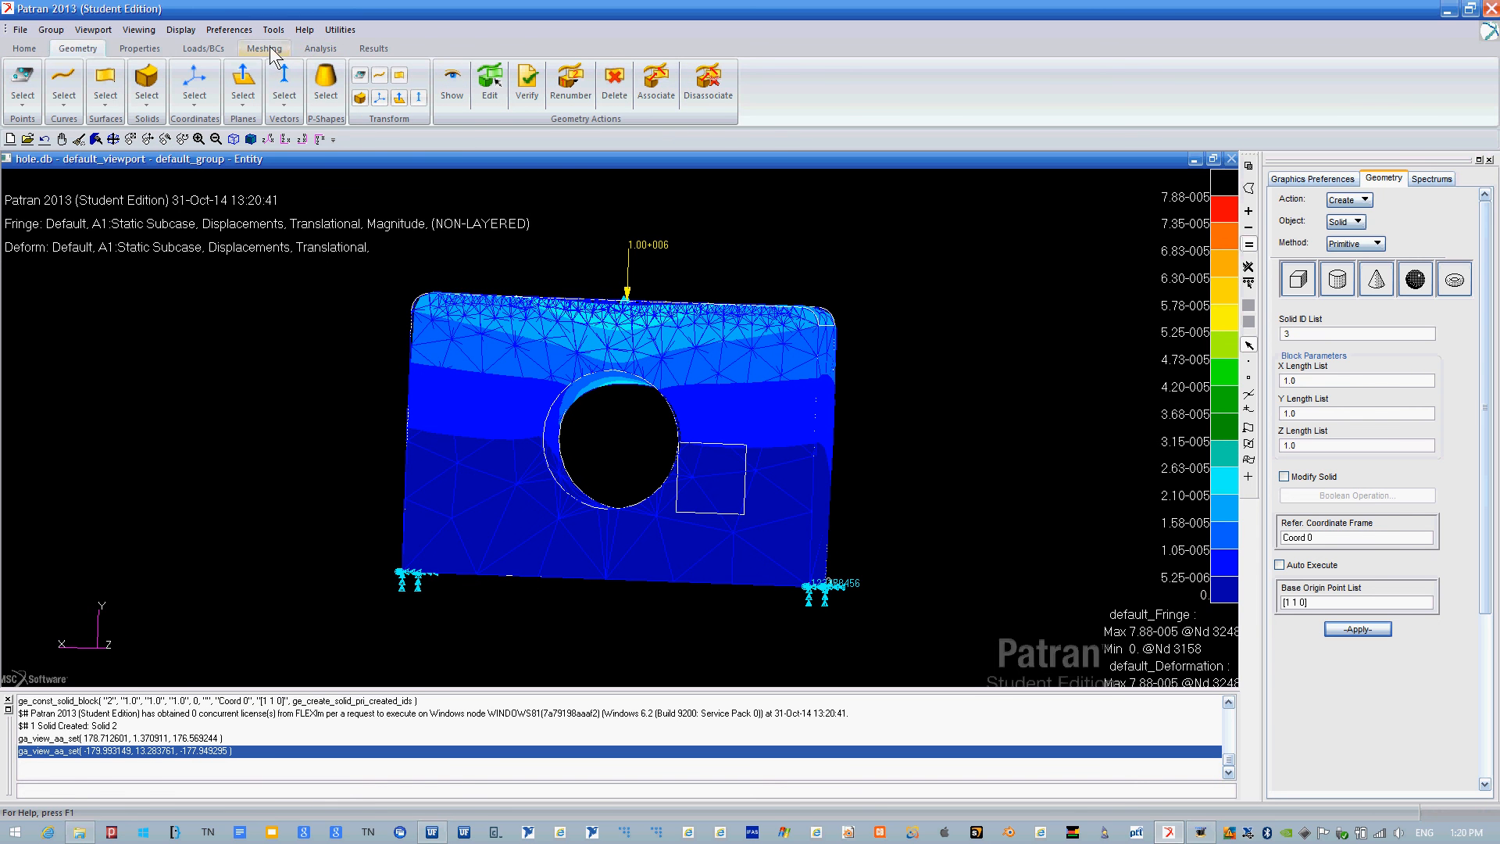
click(319, 48)
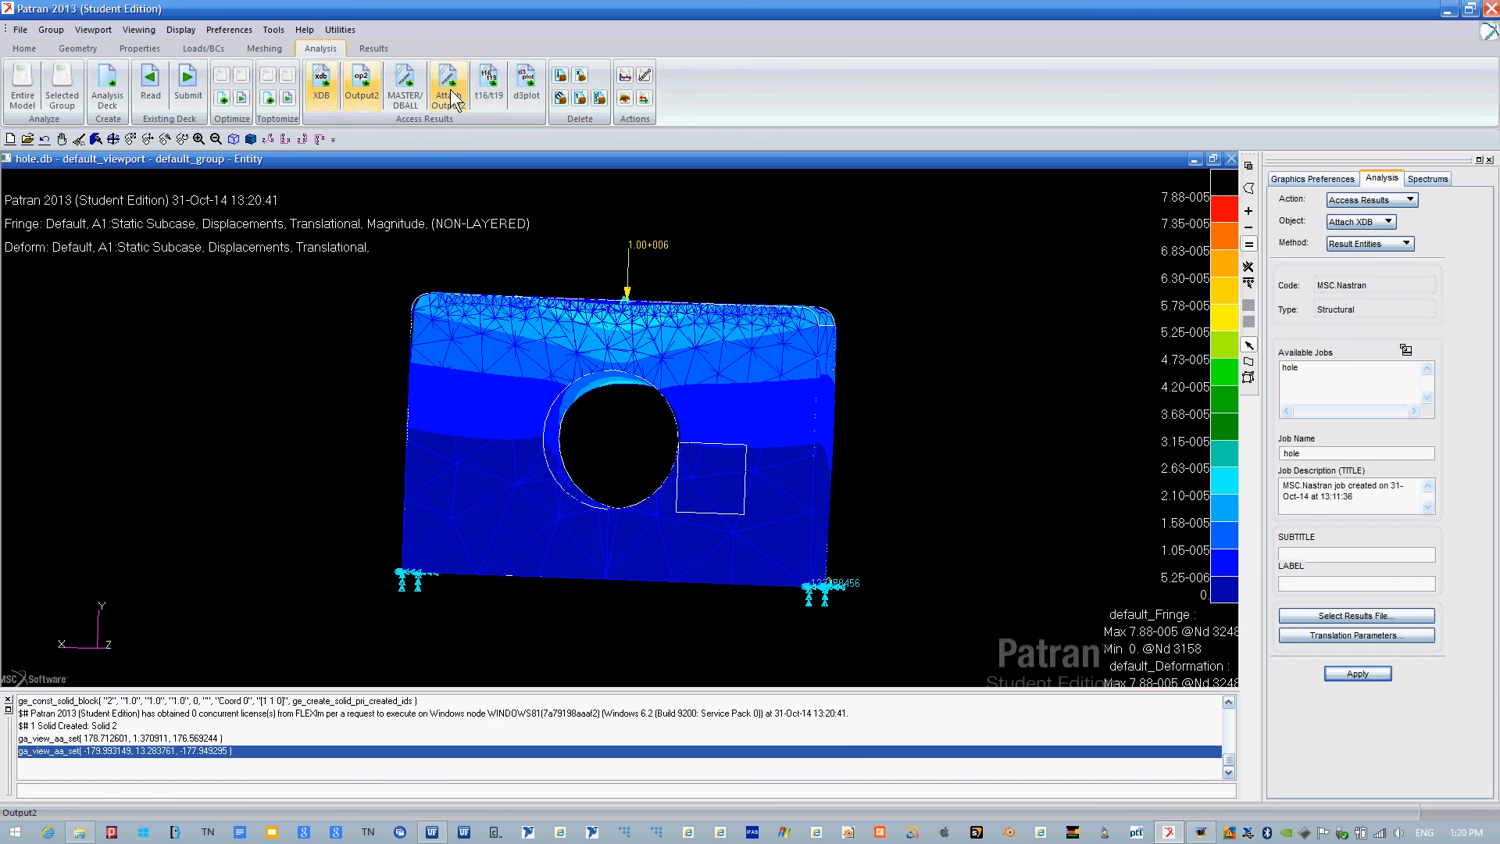
click(1376, 200)
click(1376, 293)
click(1364, 367)
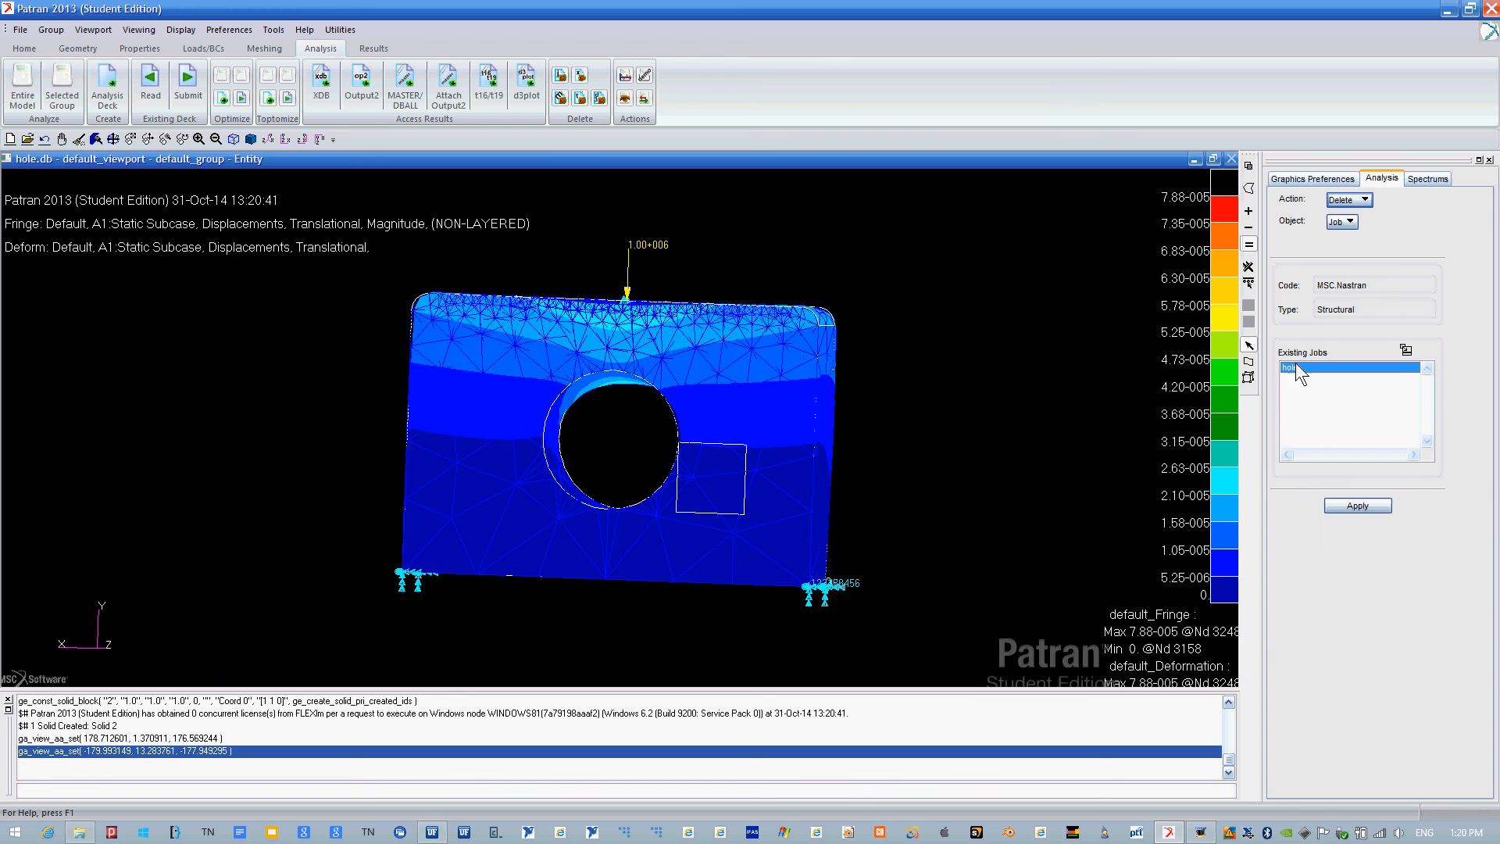
click(1359, 505)
click(621, 472)
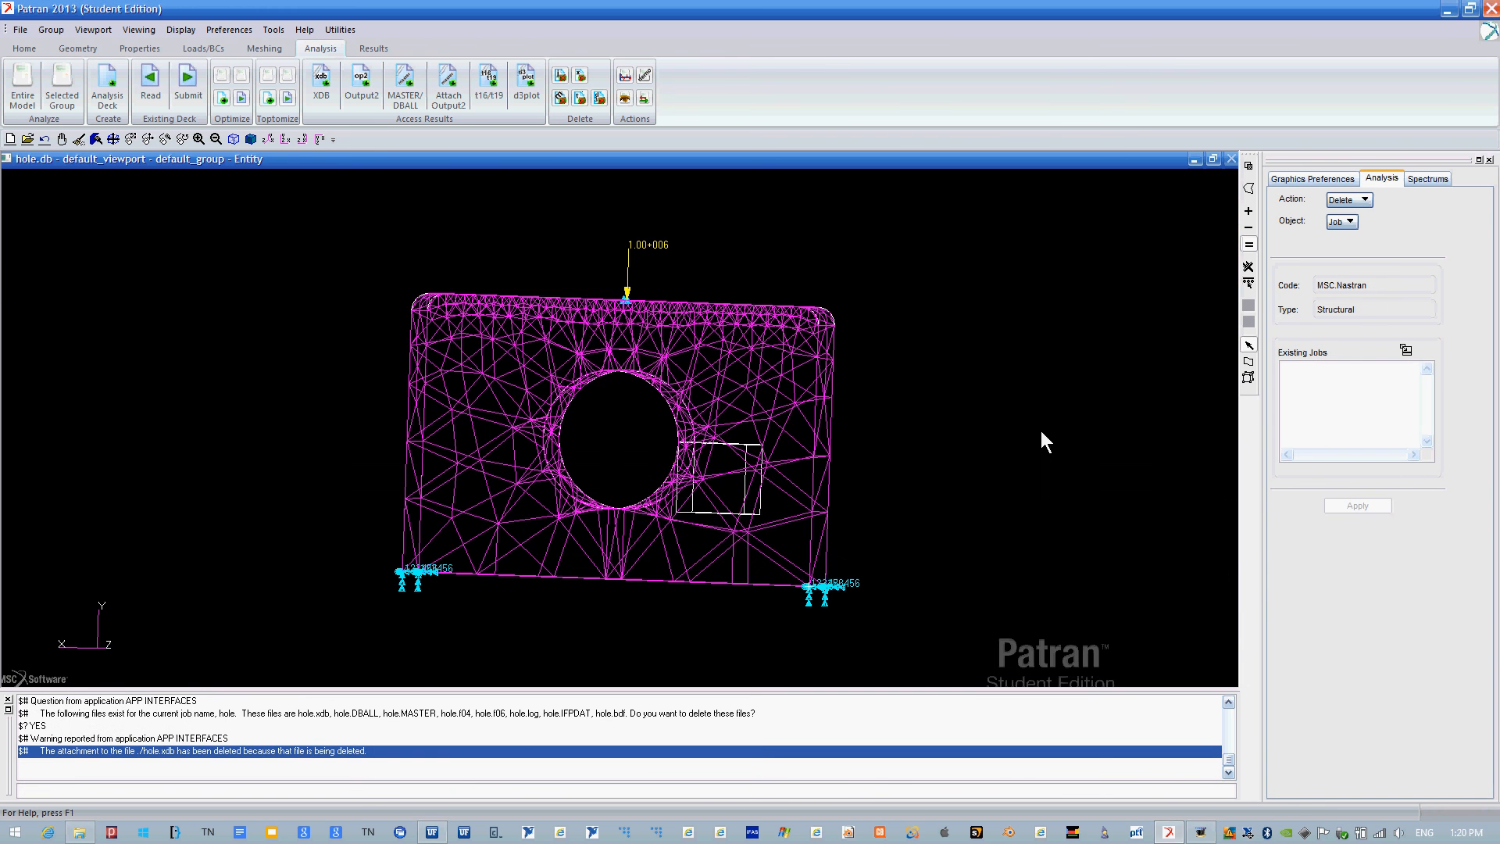
middle_drag(1041, 429, 943, 401)
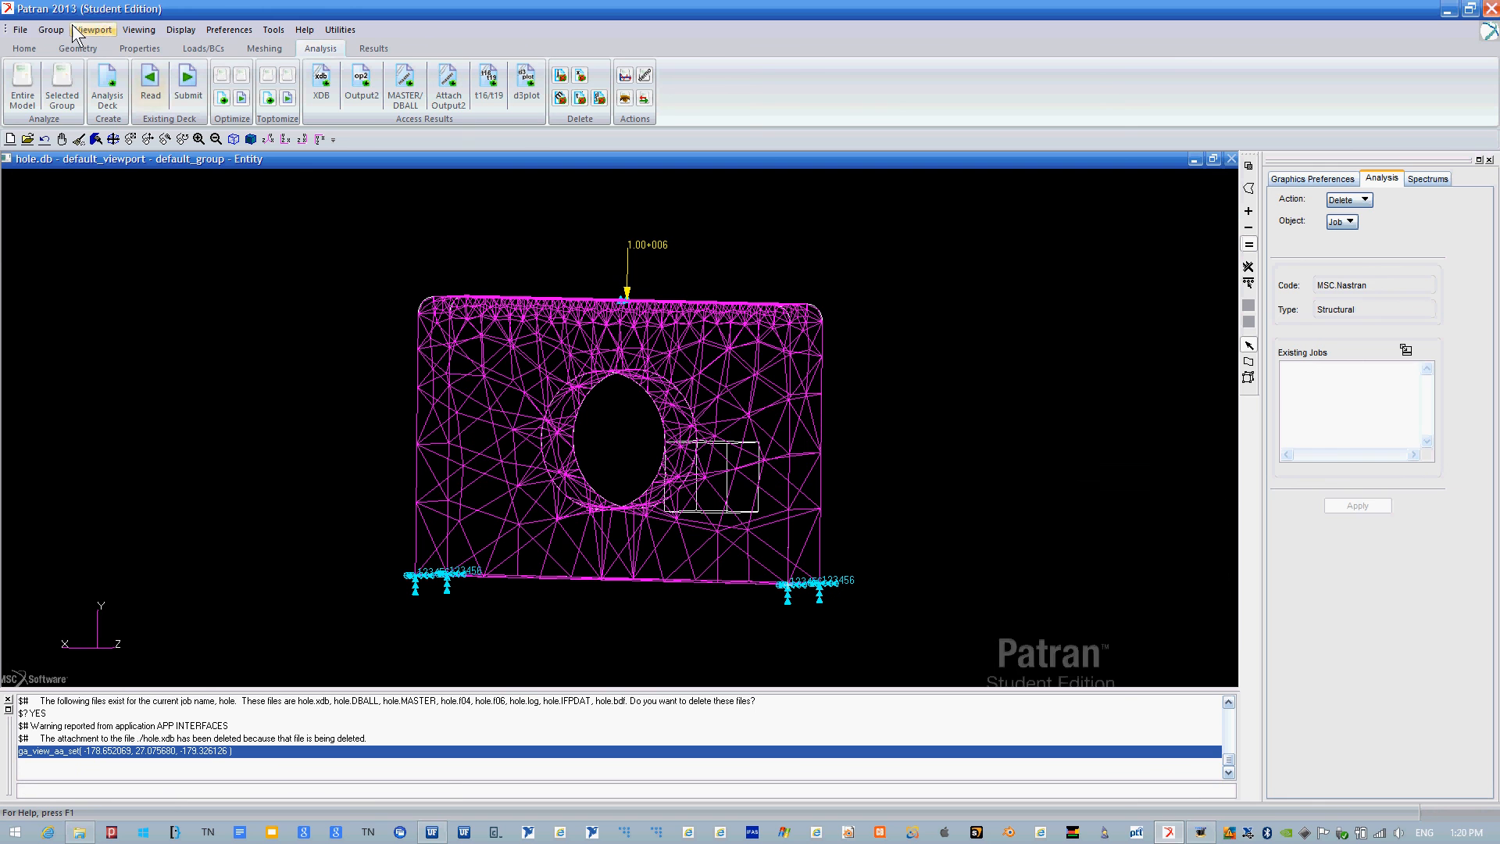
click(20, 30)
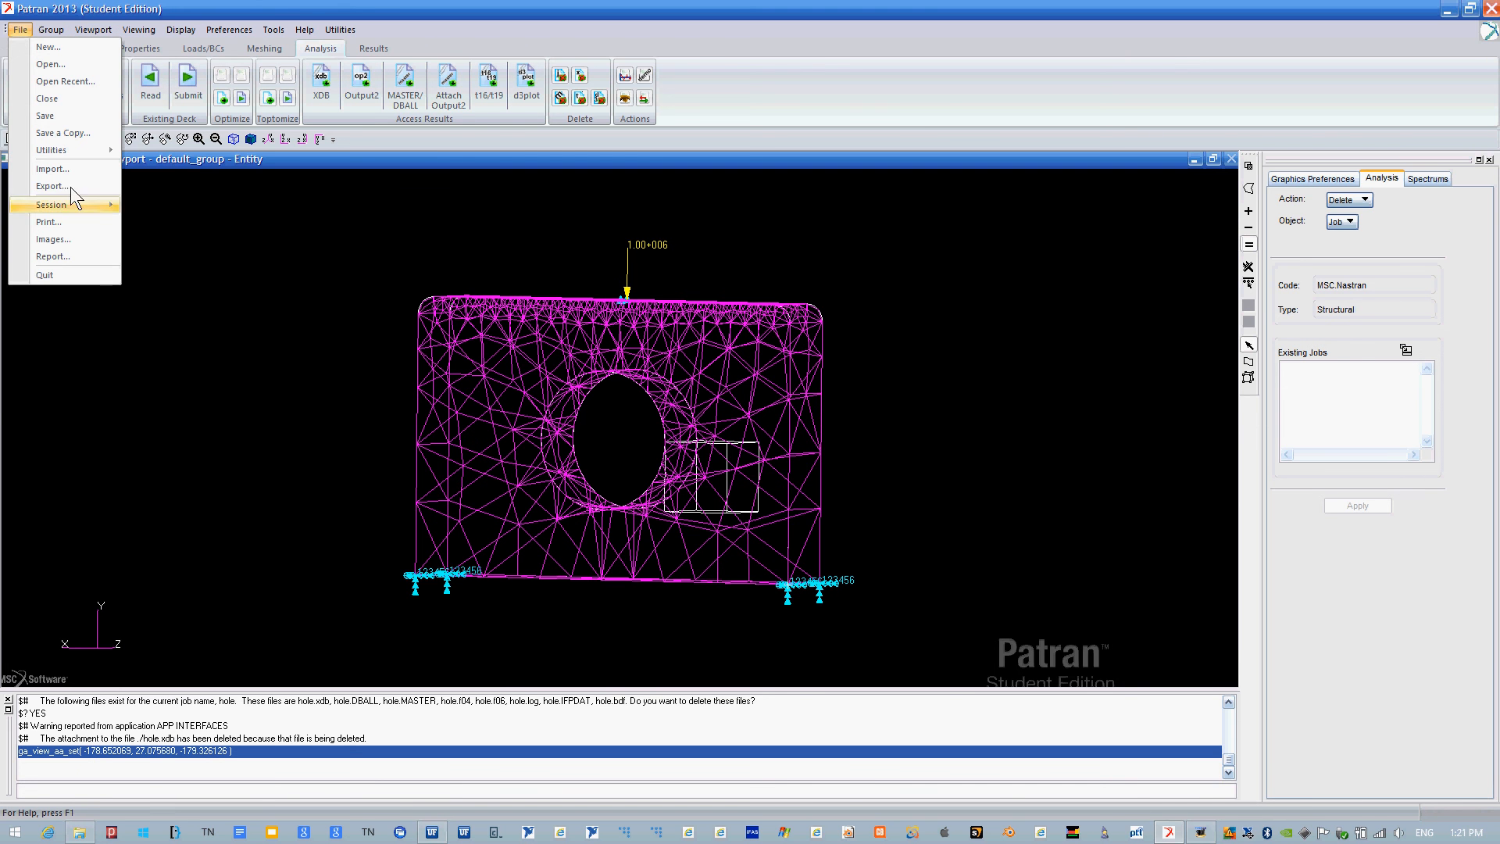
click(49, 30)
click(54, 81)
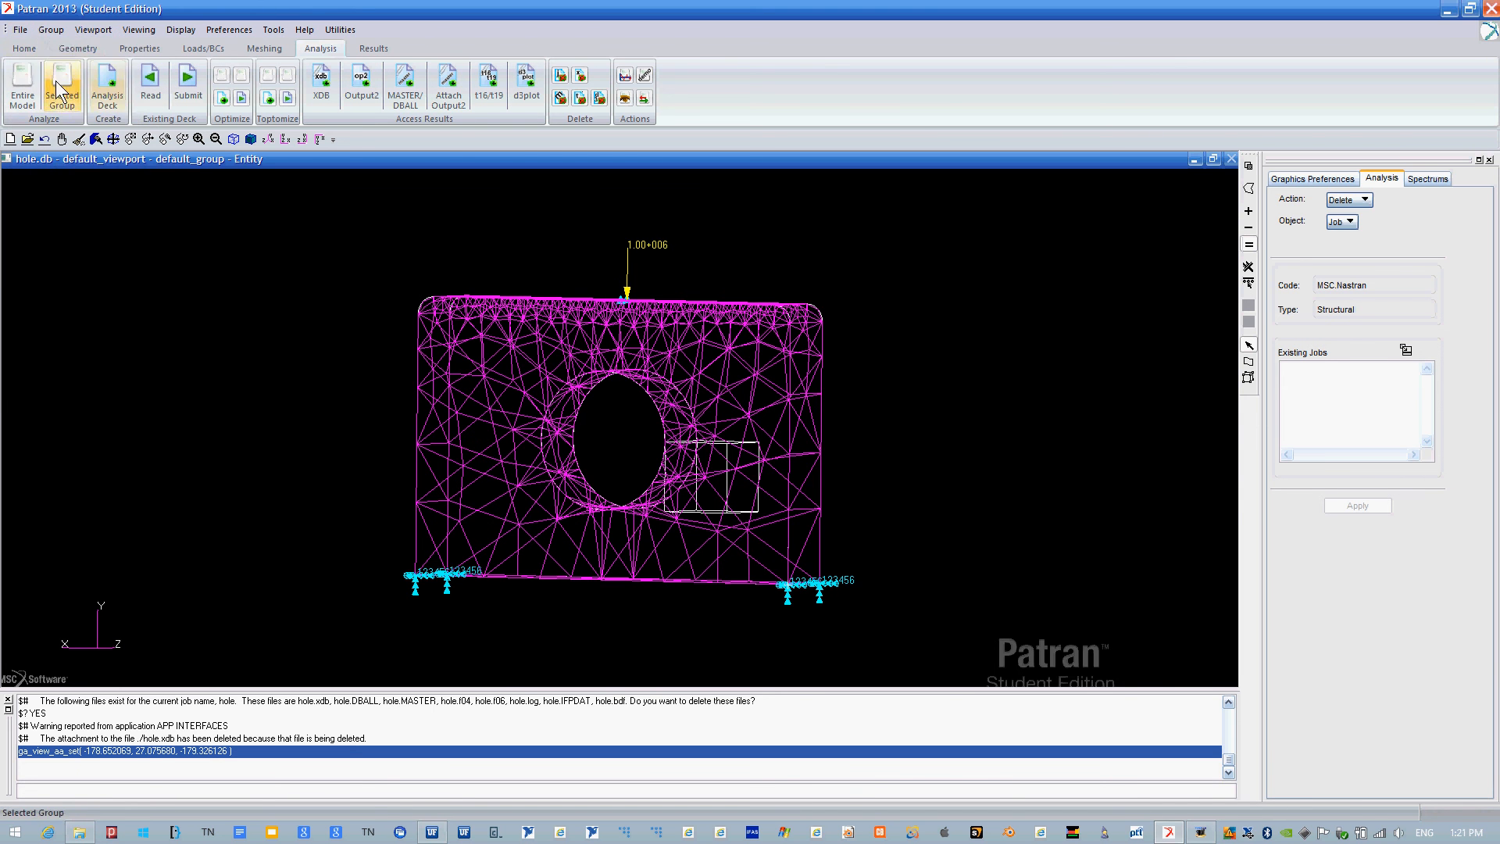
Look through the geometry Edit and Transform actions, including the object types and methods available for transforming points and solids.
click(77, 47)
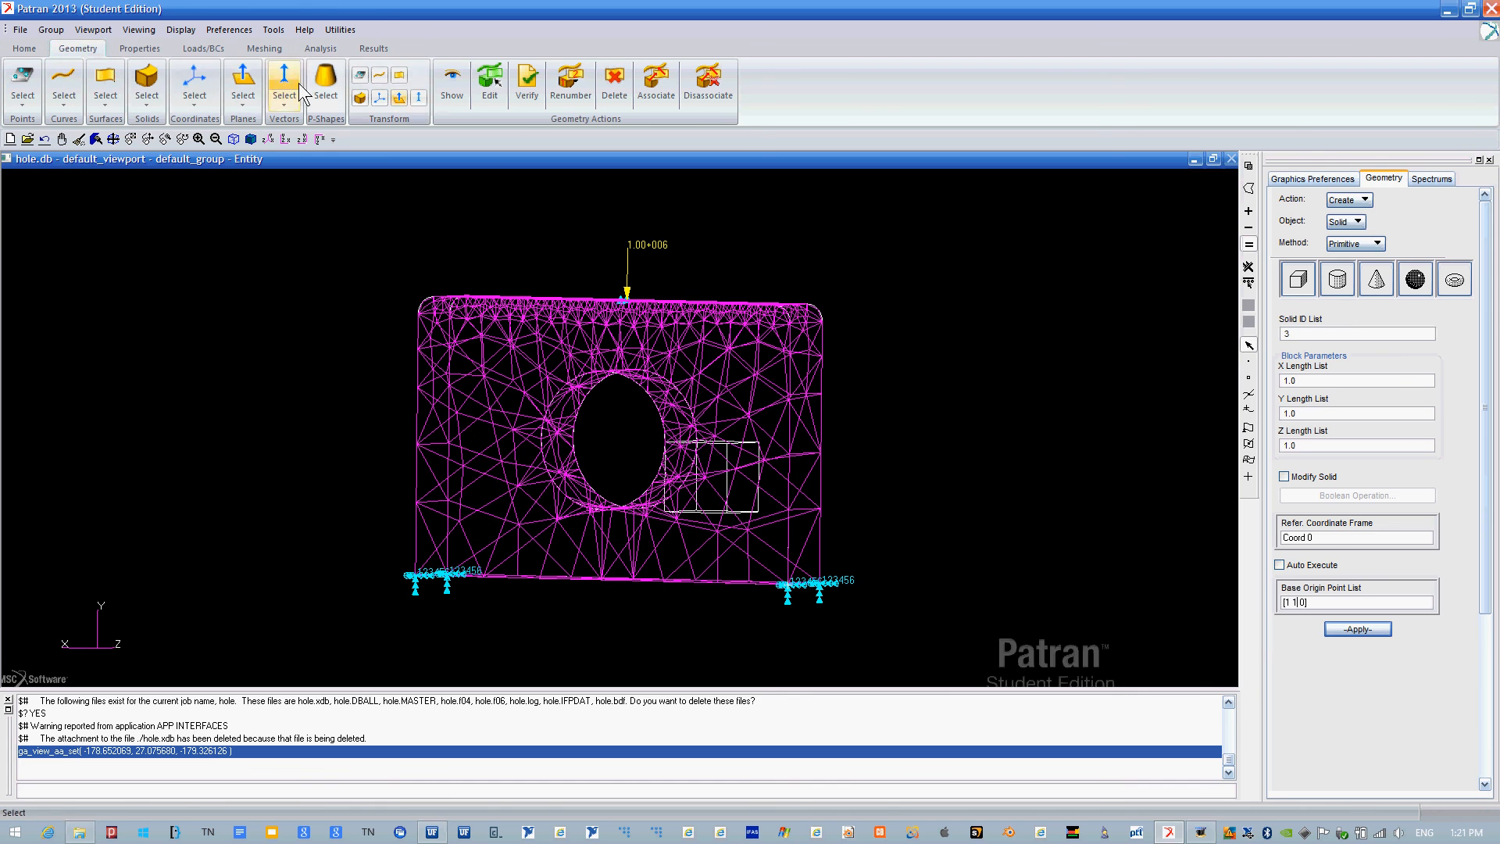
click(1350, 200)
click(1380, 239)
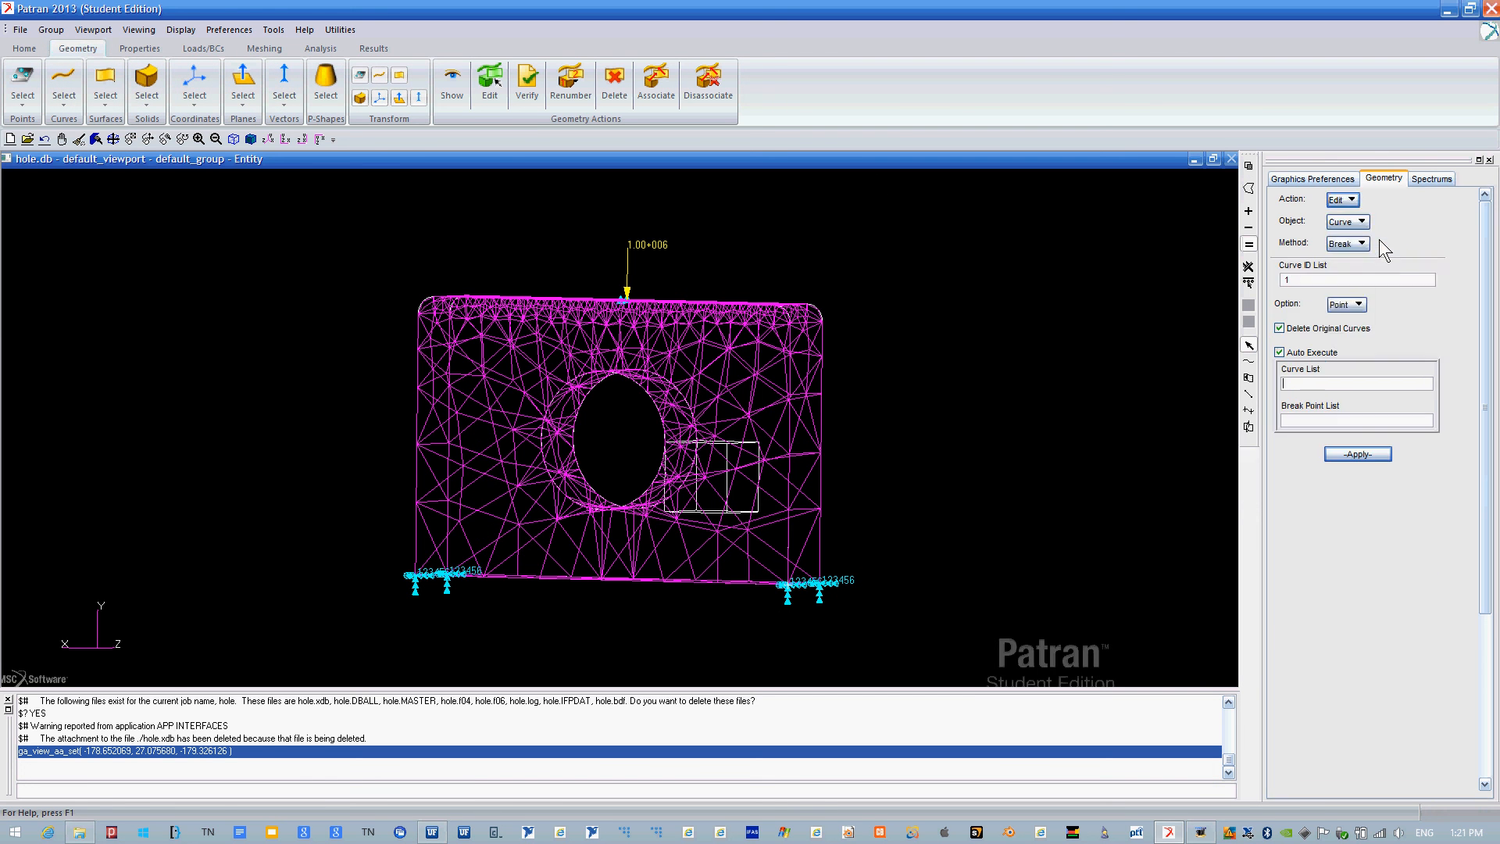
click(1349, 202)
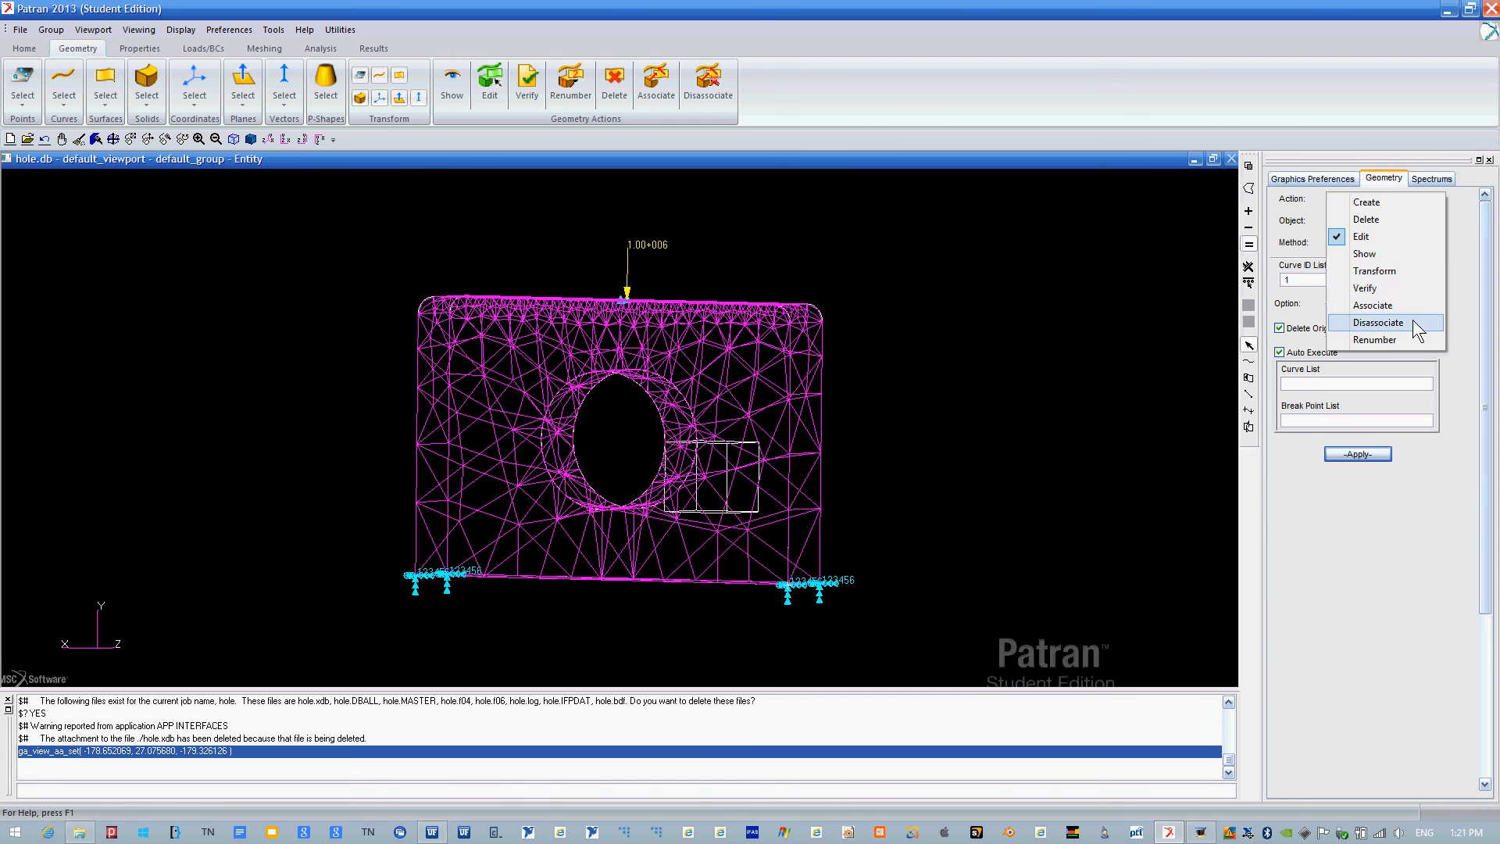
click(1399, 271)
click(1383, 242)
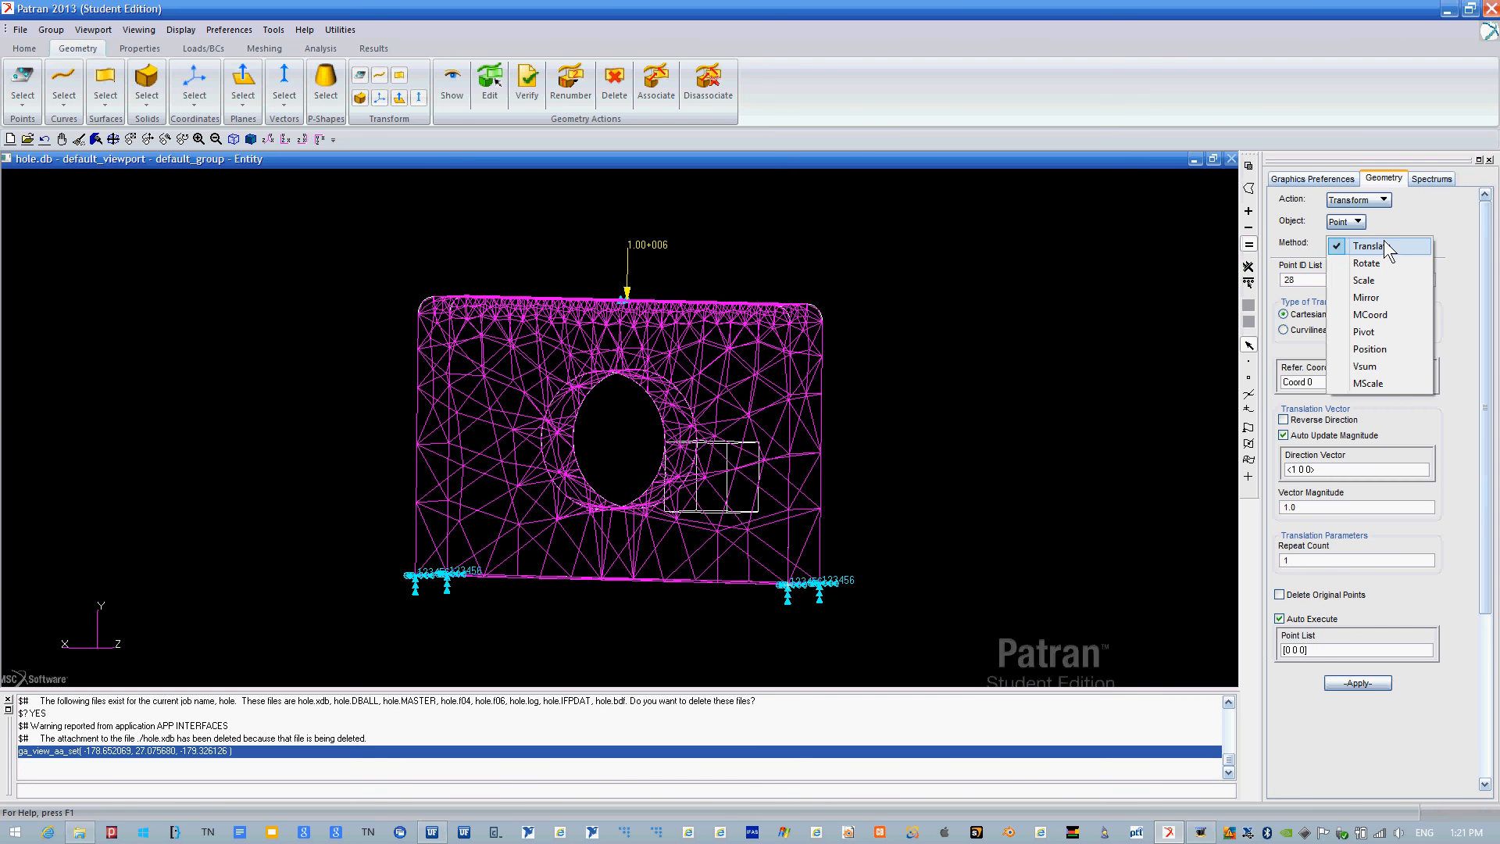
click(1394, 241)
click(1364, 205)
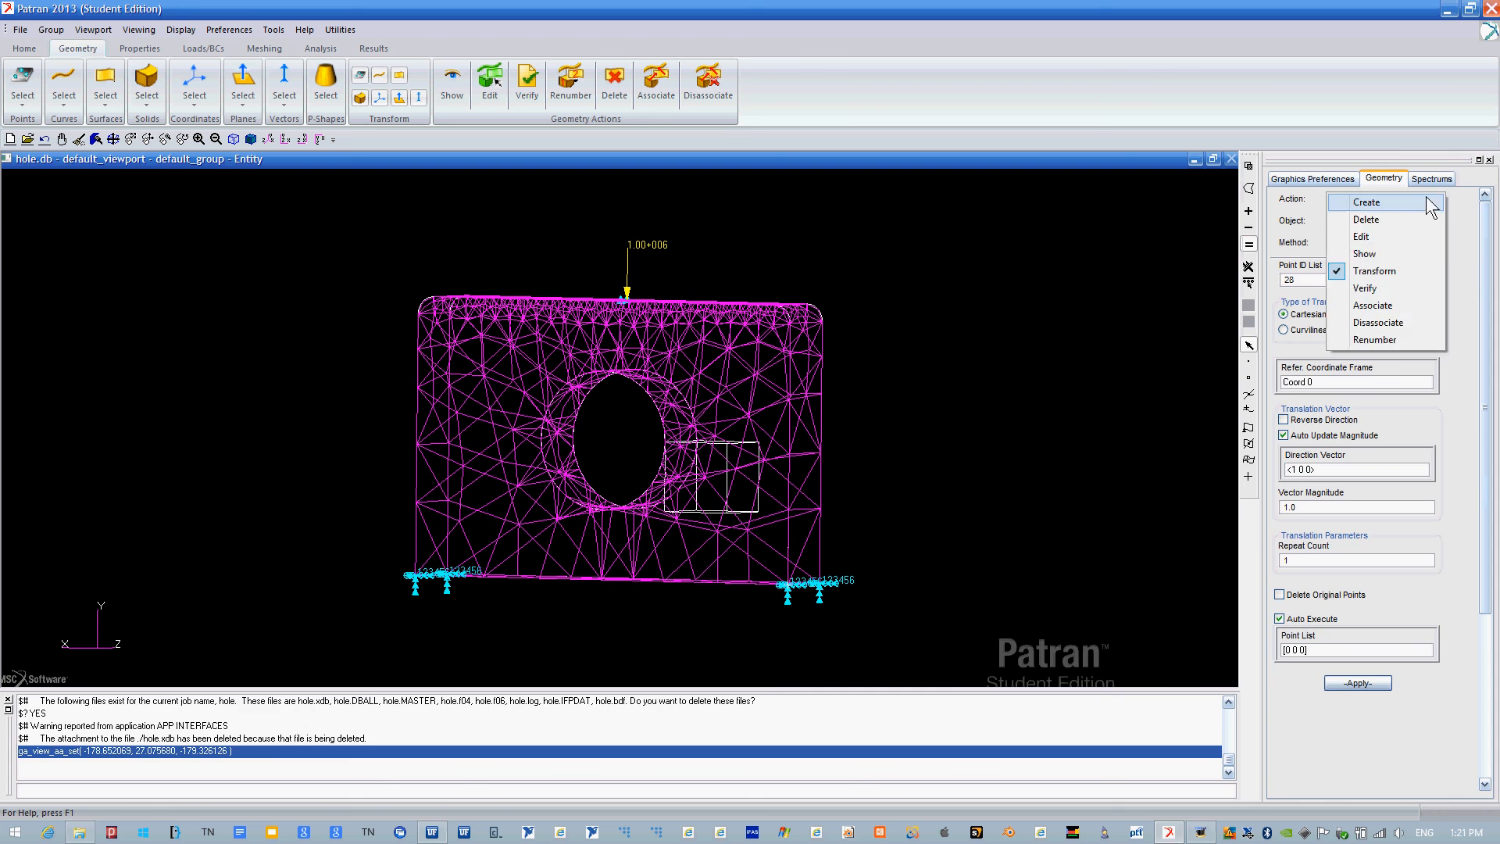
click(1426, 200)
click(1380, 203)
click(1398, 267)
click(1358, 222)
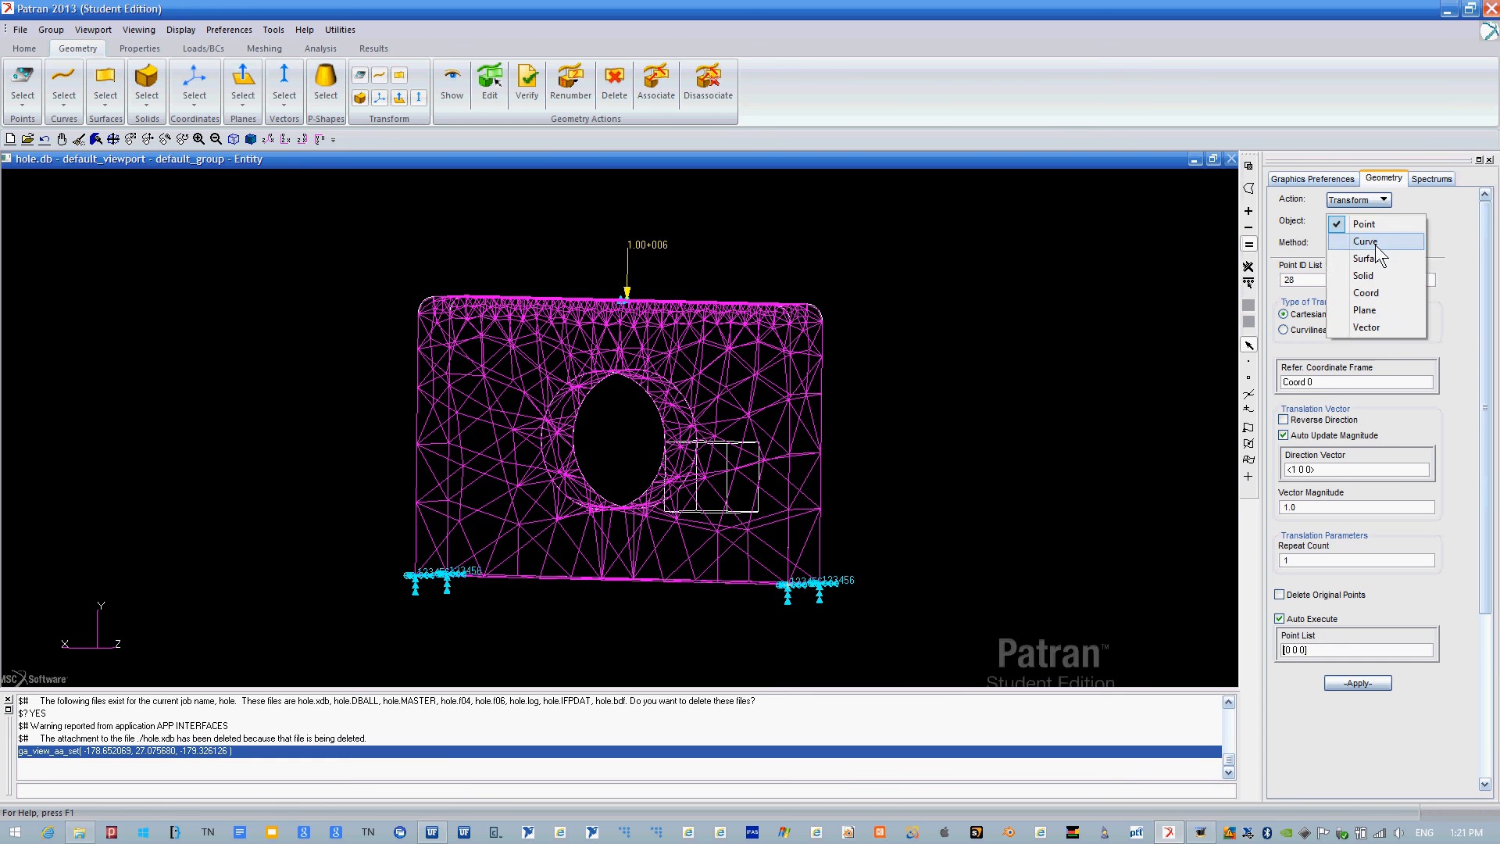
click(1399, 286)
click(1360, 243)
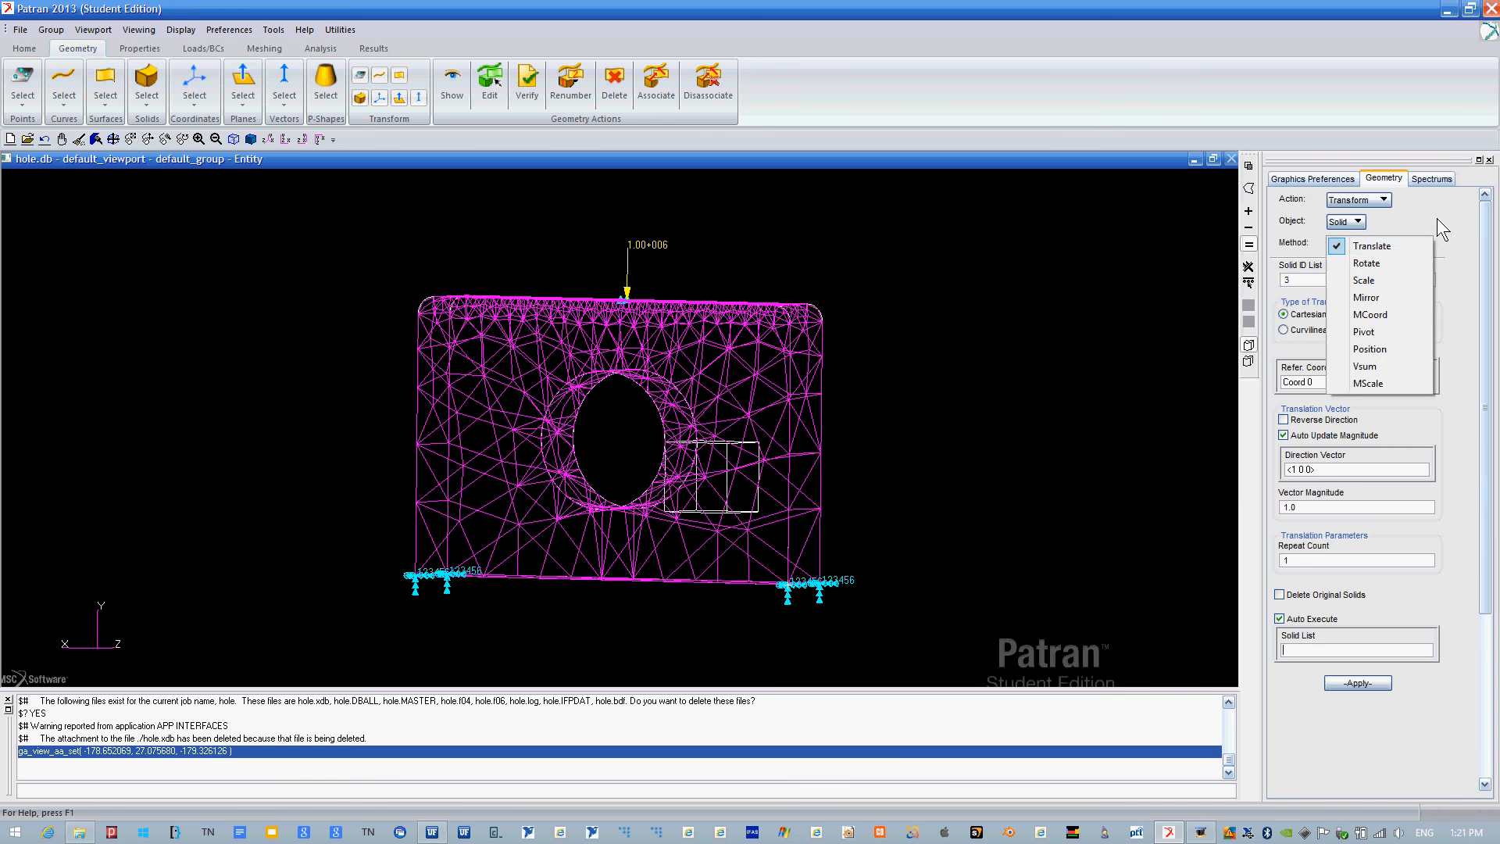
click(1364, 199)
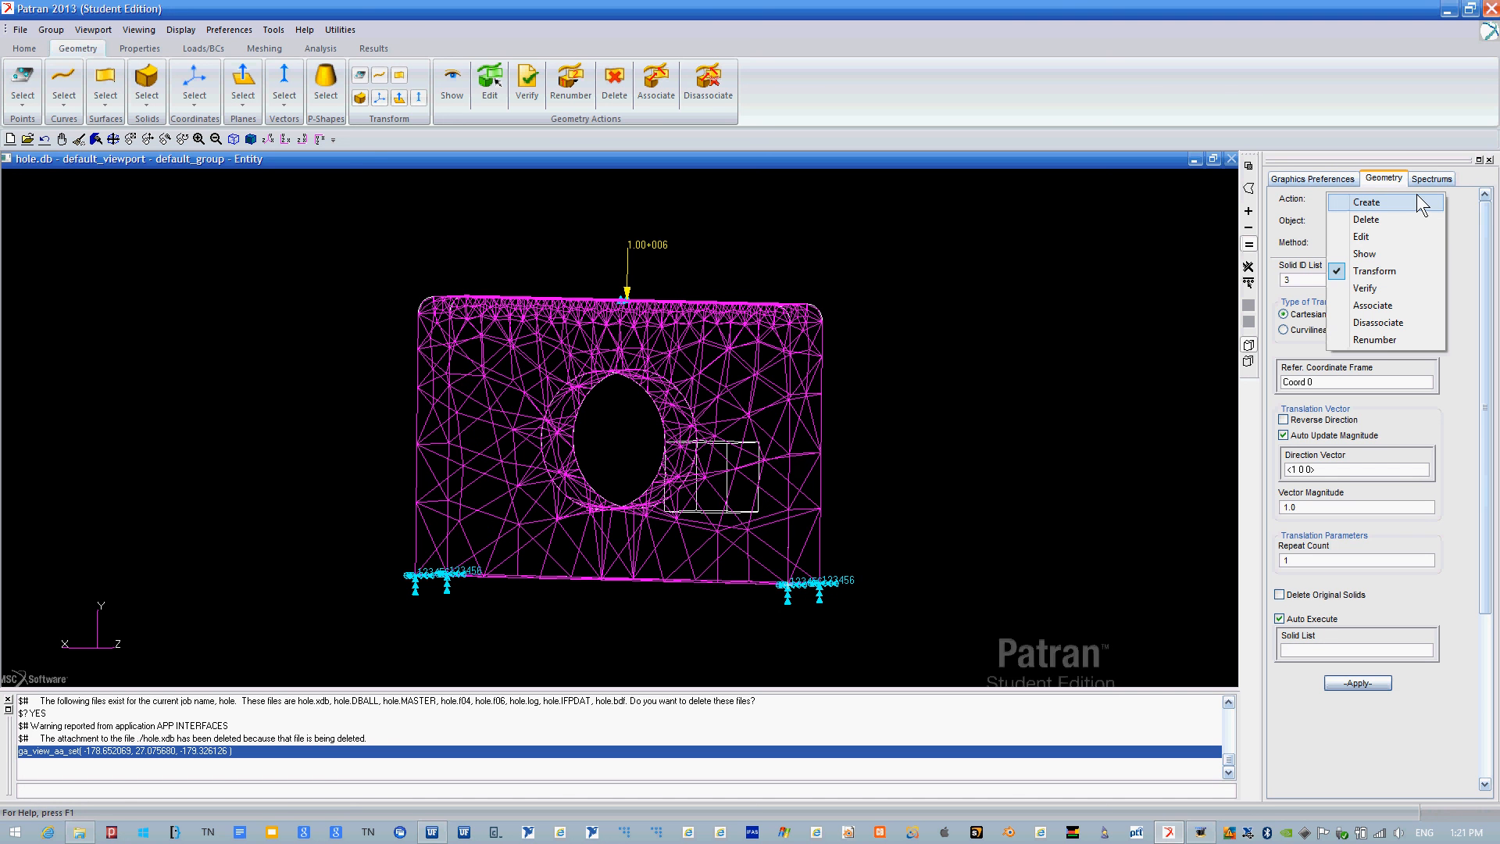
Try to subtract the small block, Solid 2, from the plate, Solid 1, with a Boolean solid edit.
click(1361, 236)
click(1356, 222)
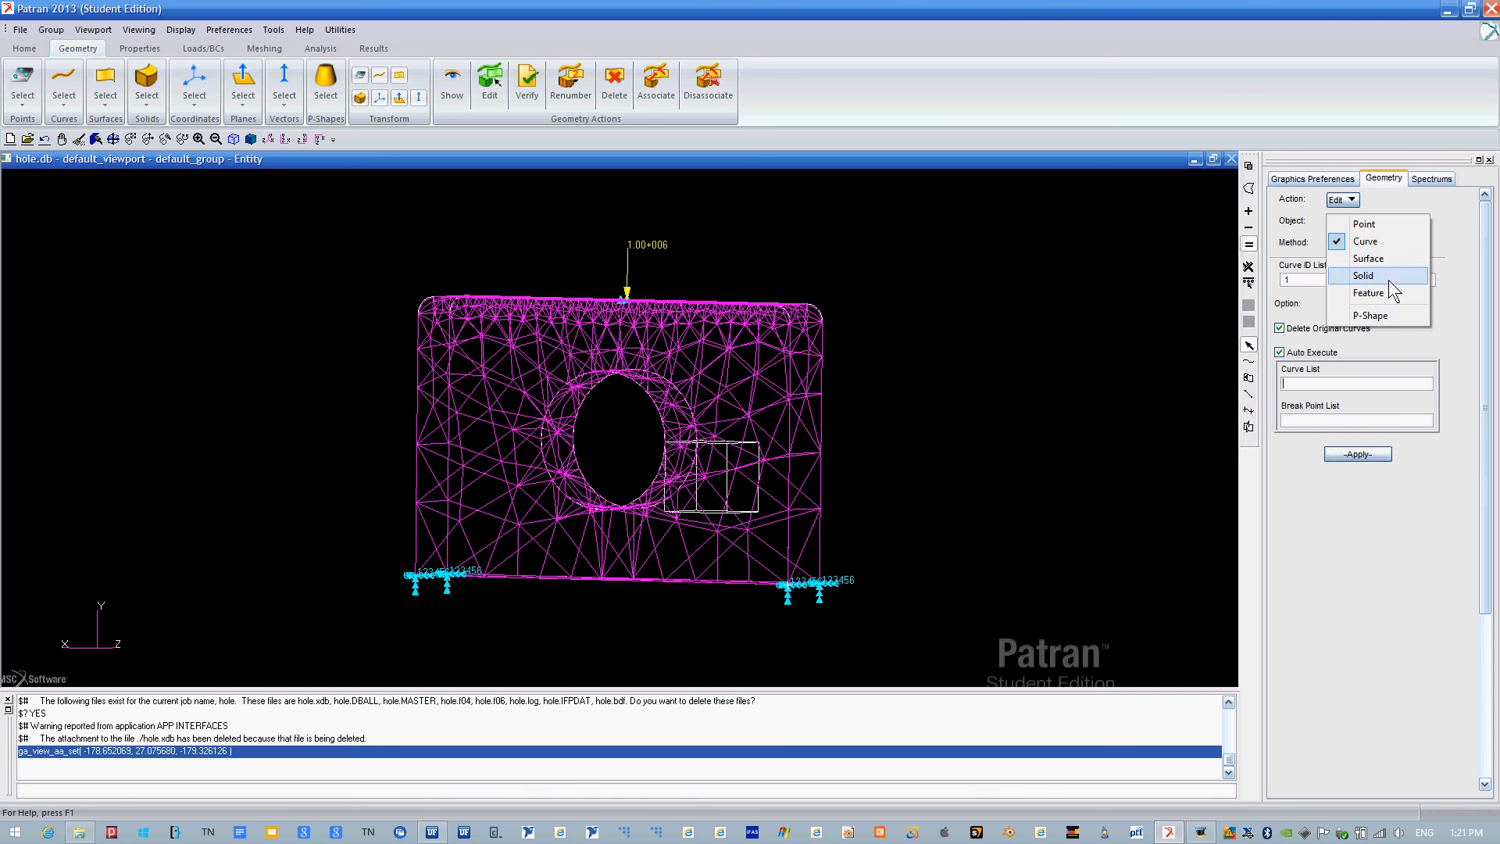
click(1383, 276)
click(1346, 243)
click(1390, 339)
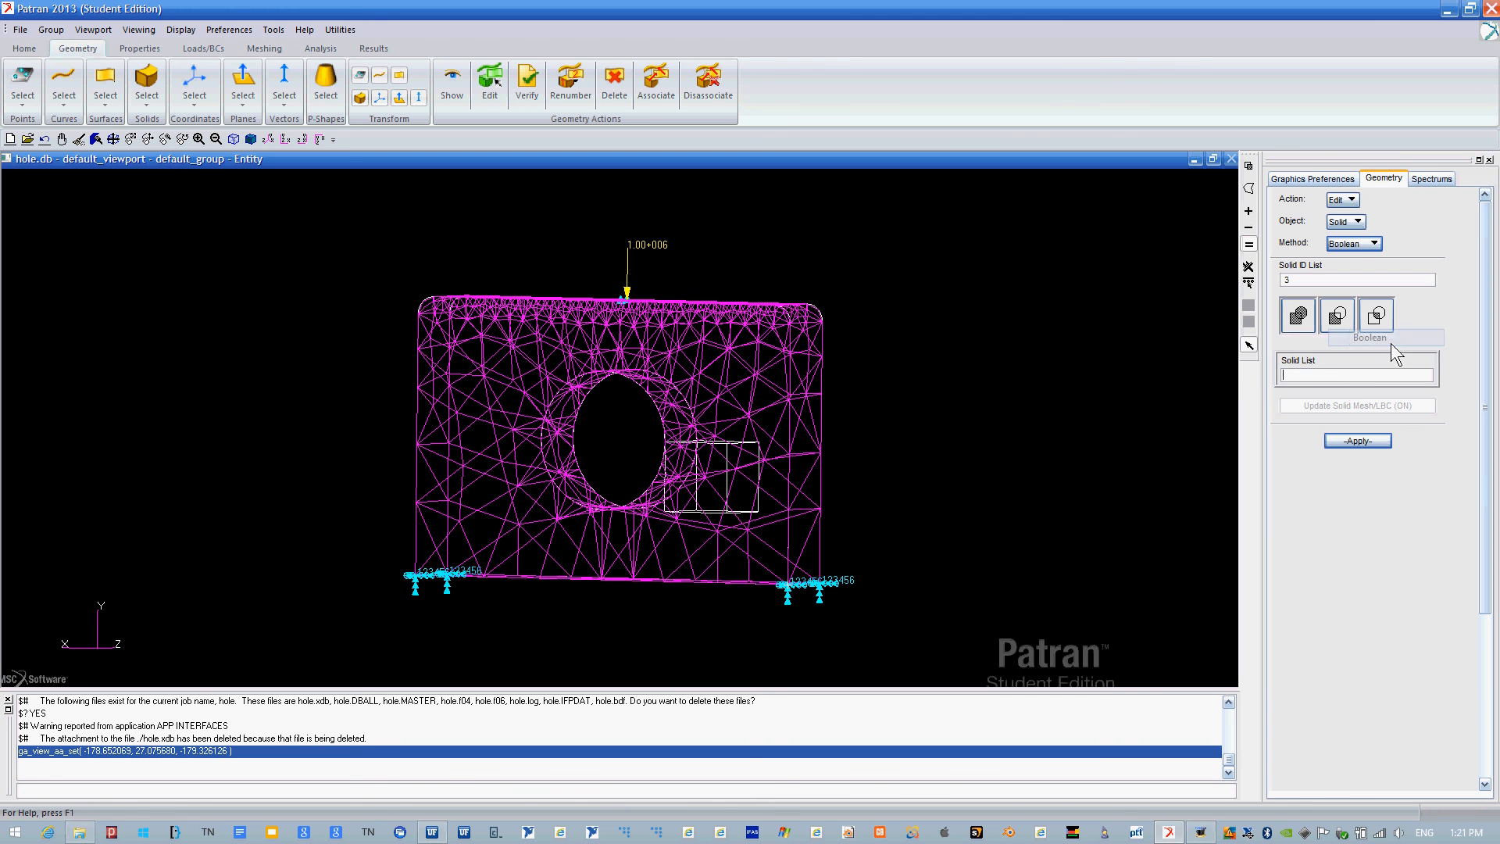
click(1337, 315)
click(783, 518)
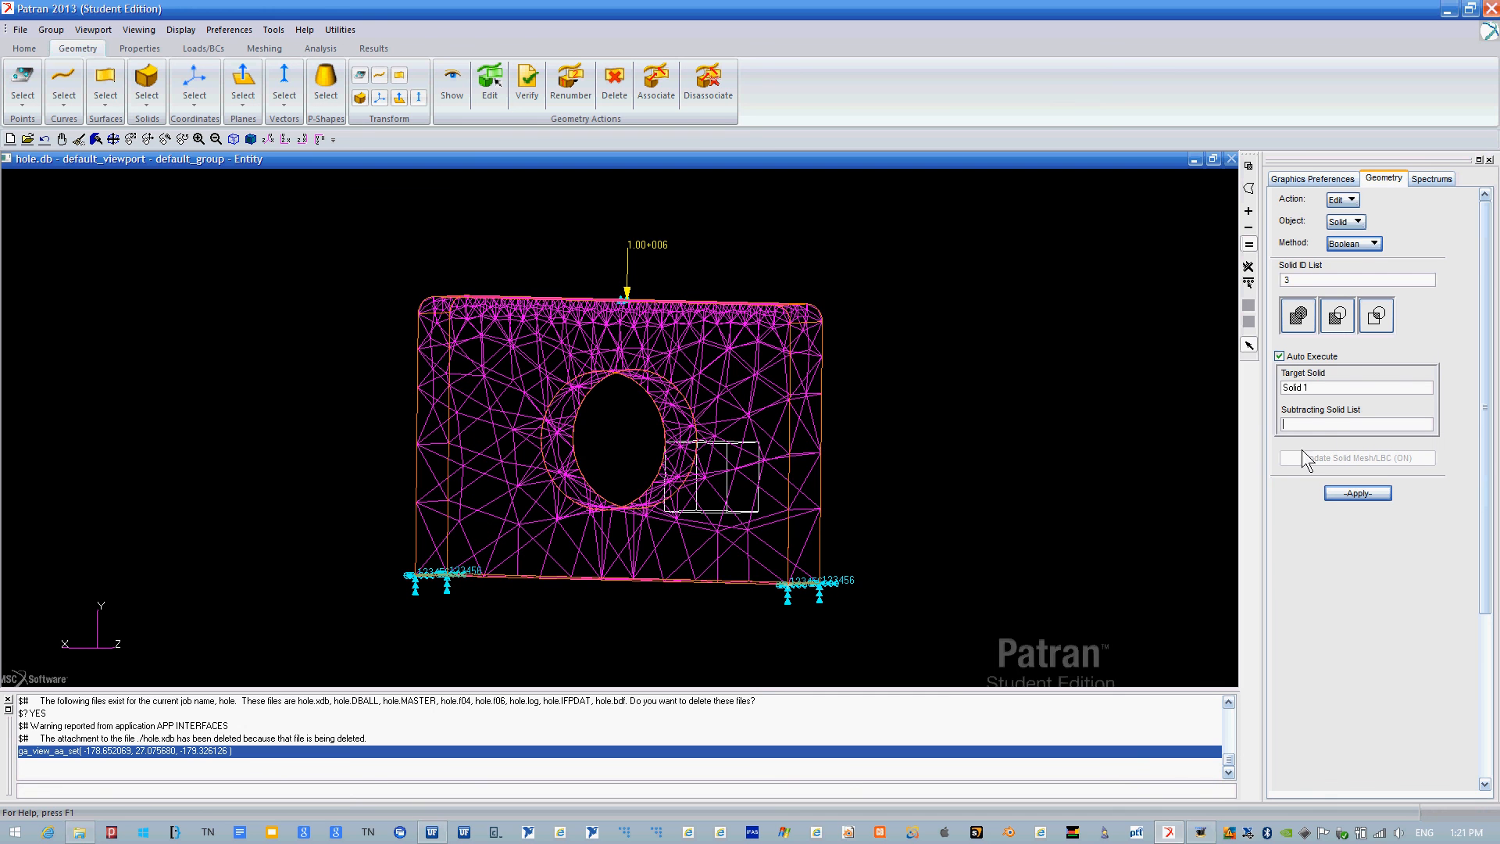
click(739, 447)
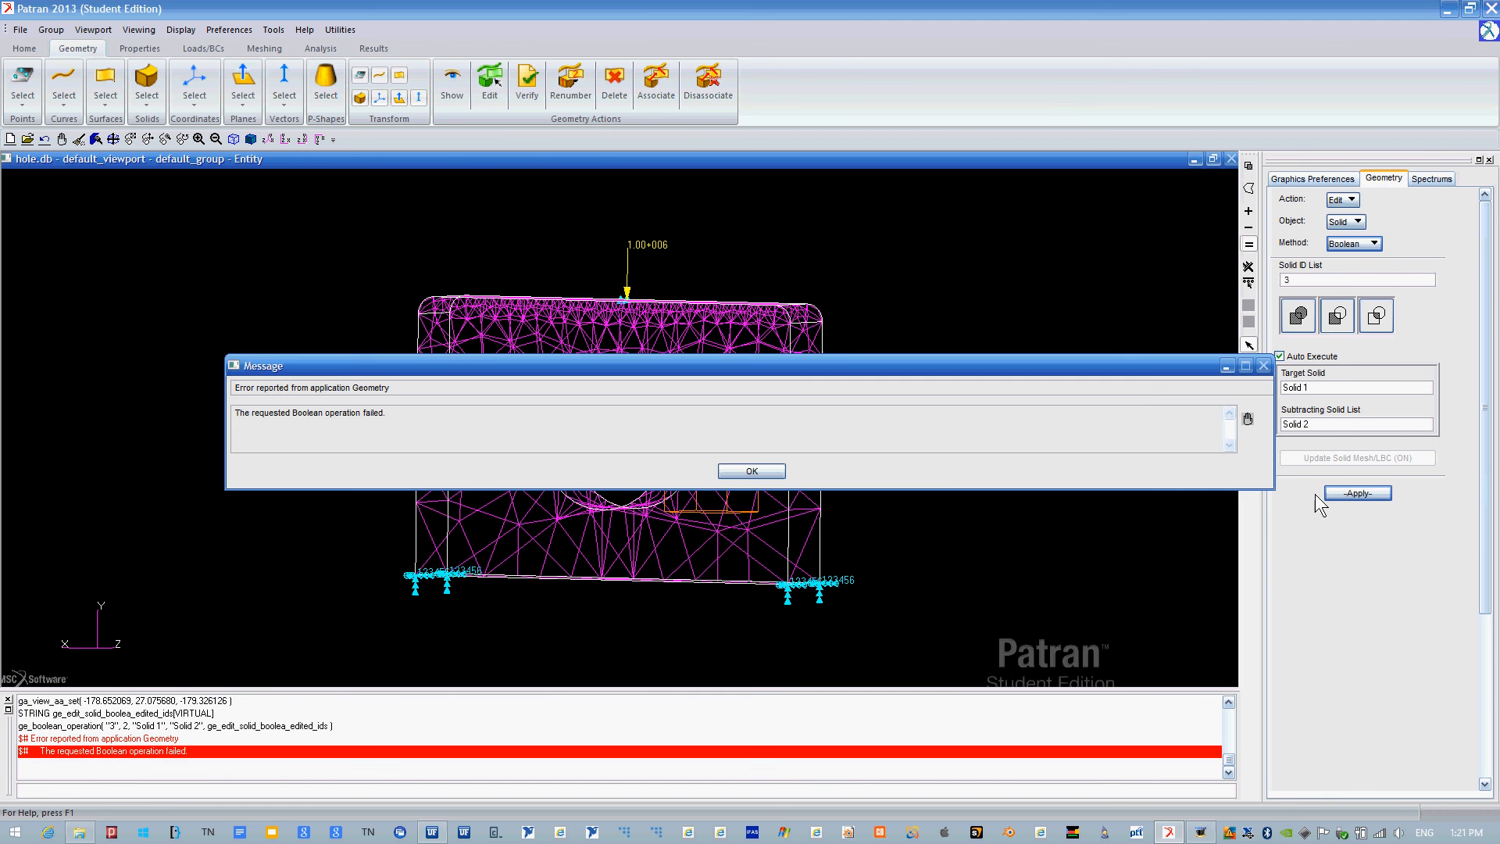
click(743, 472)
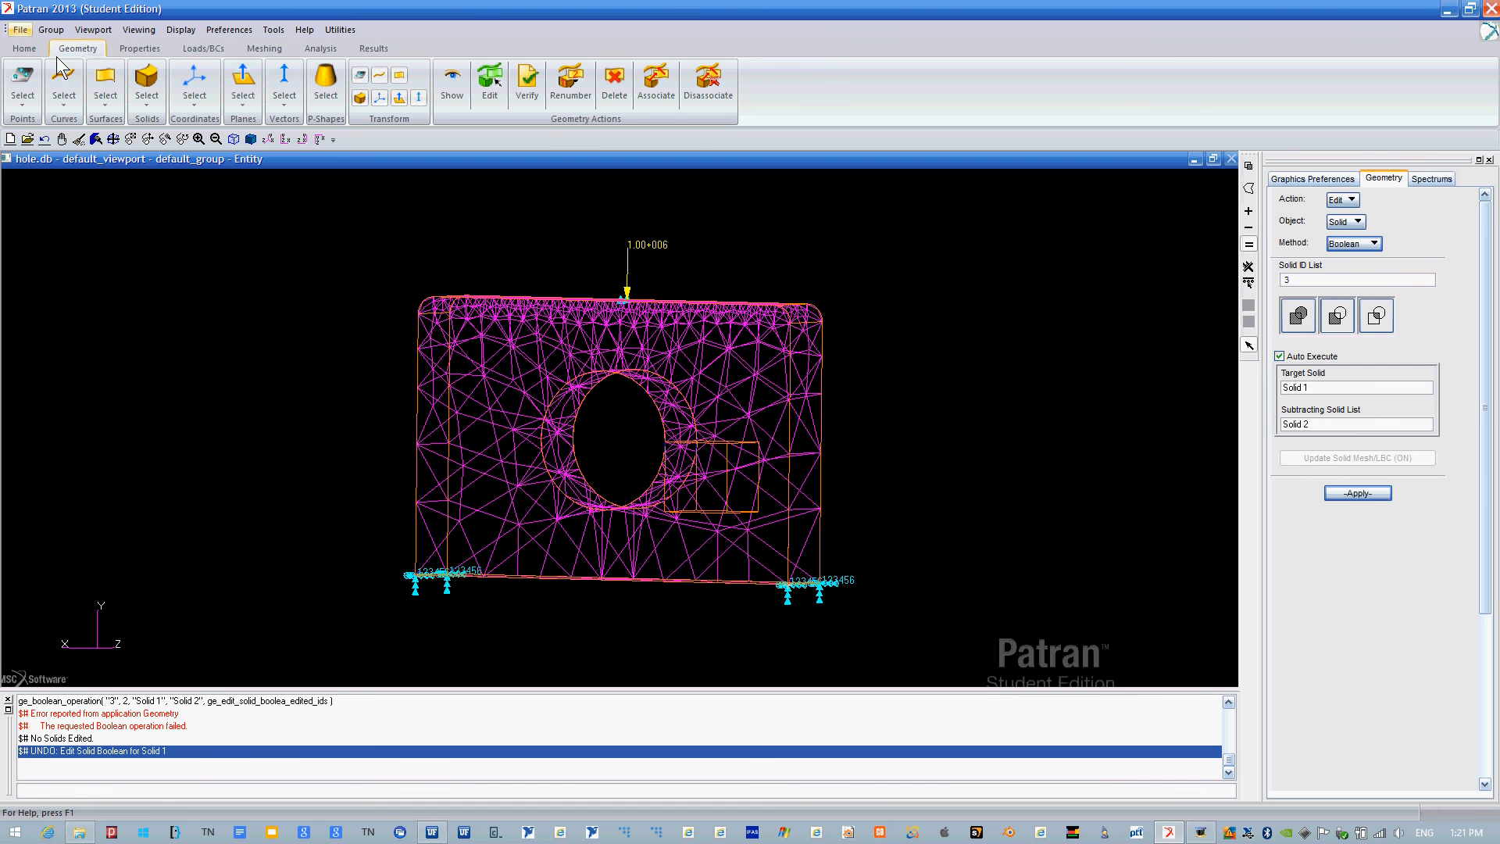
Create a new database named test in the Temp folder despite the database already open.
click(22, 30)
click(47, 47)
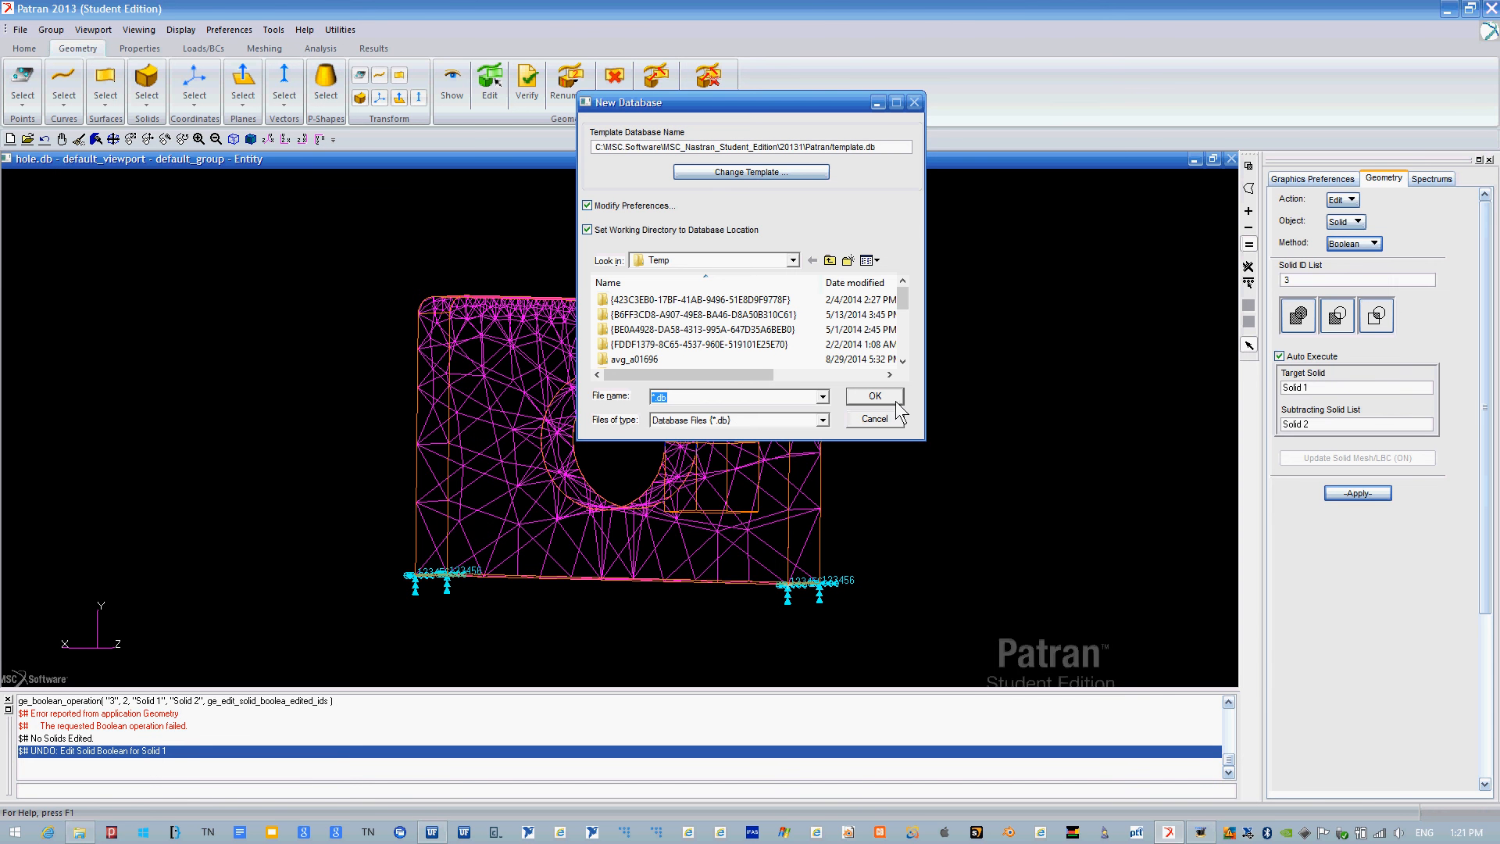
text(test)
click(858, 398)
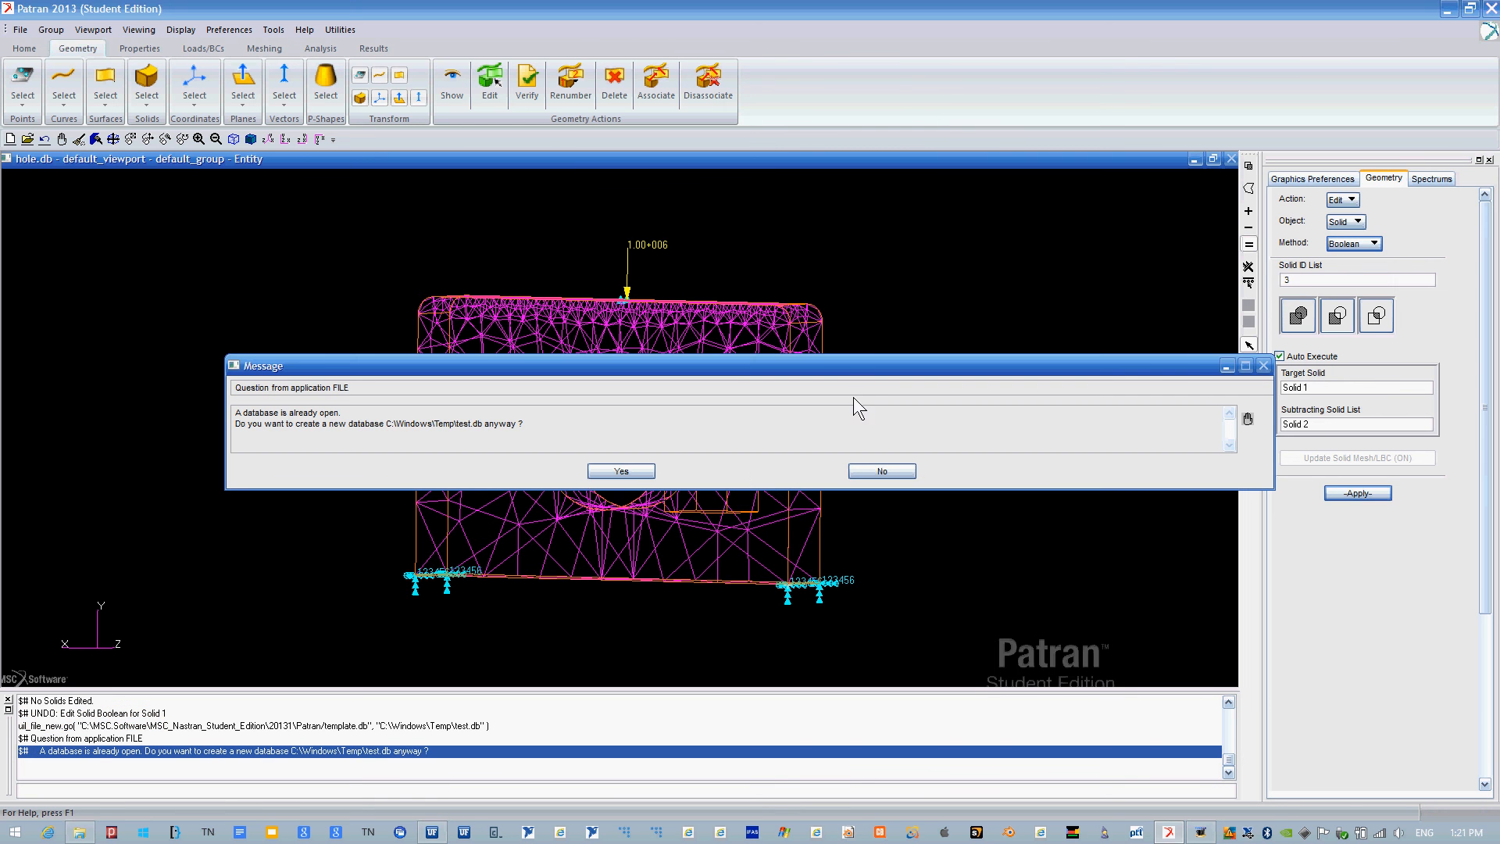
click(635, 473)
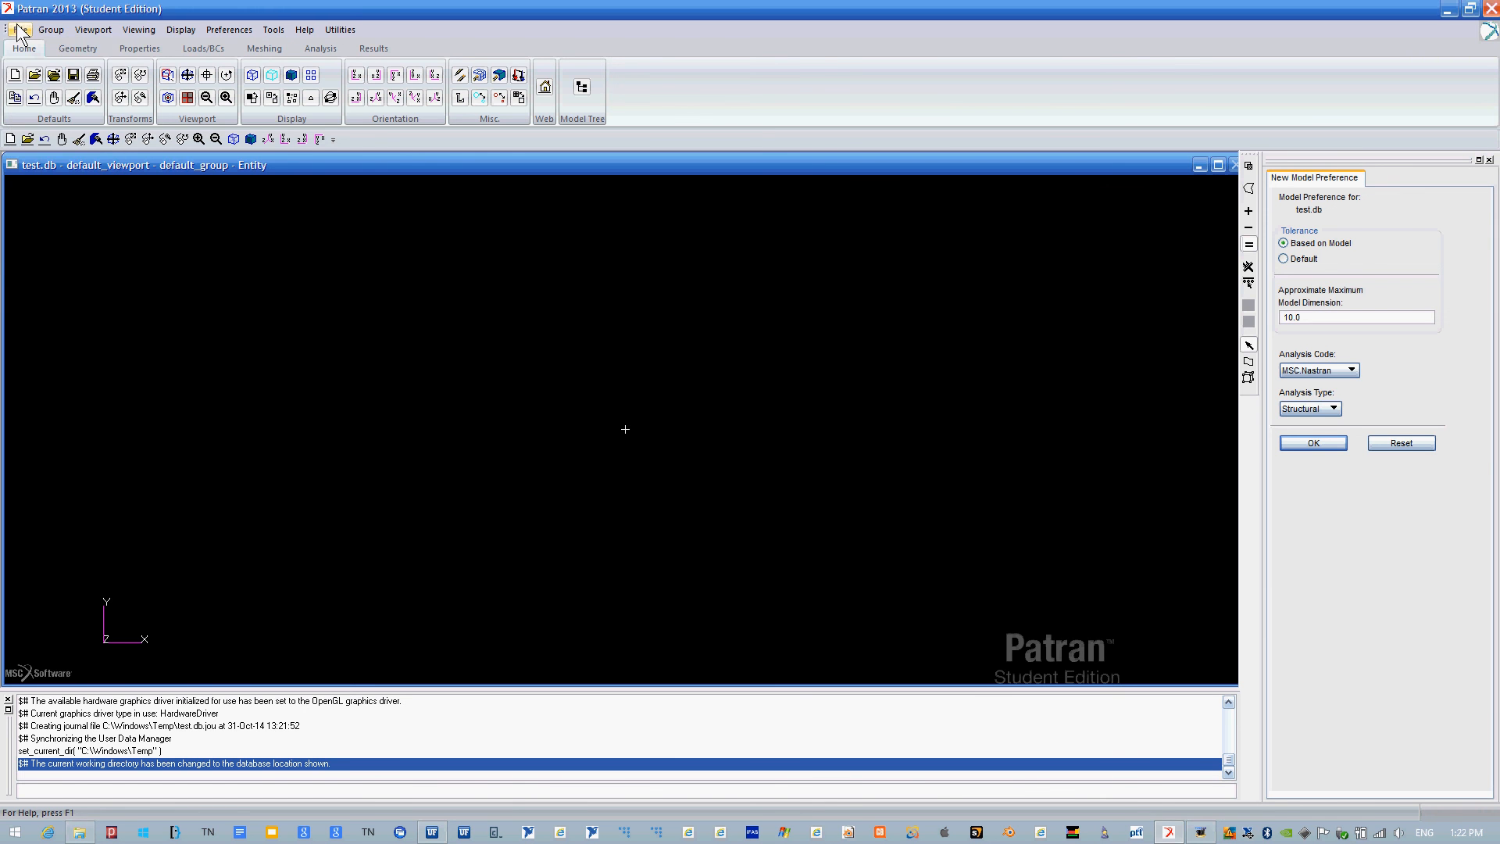
Create a primitive block solid with X length 6, Y length 6 and Z length 1.0 at base origin [0 0 0].
click(78, 49)
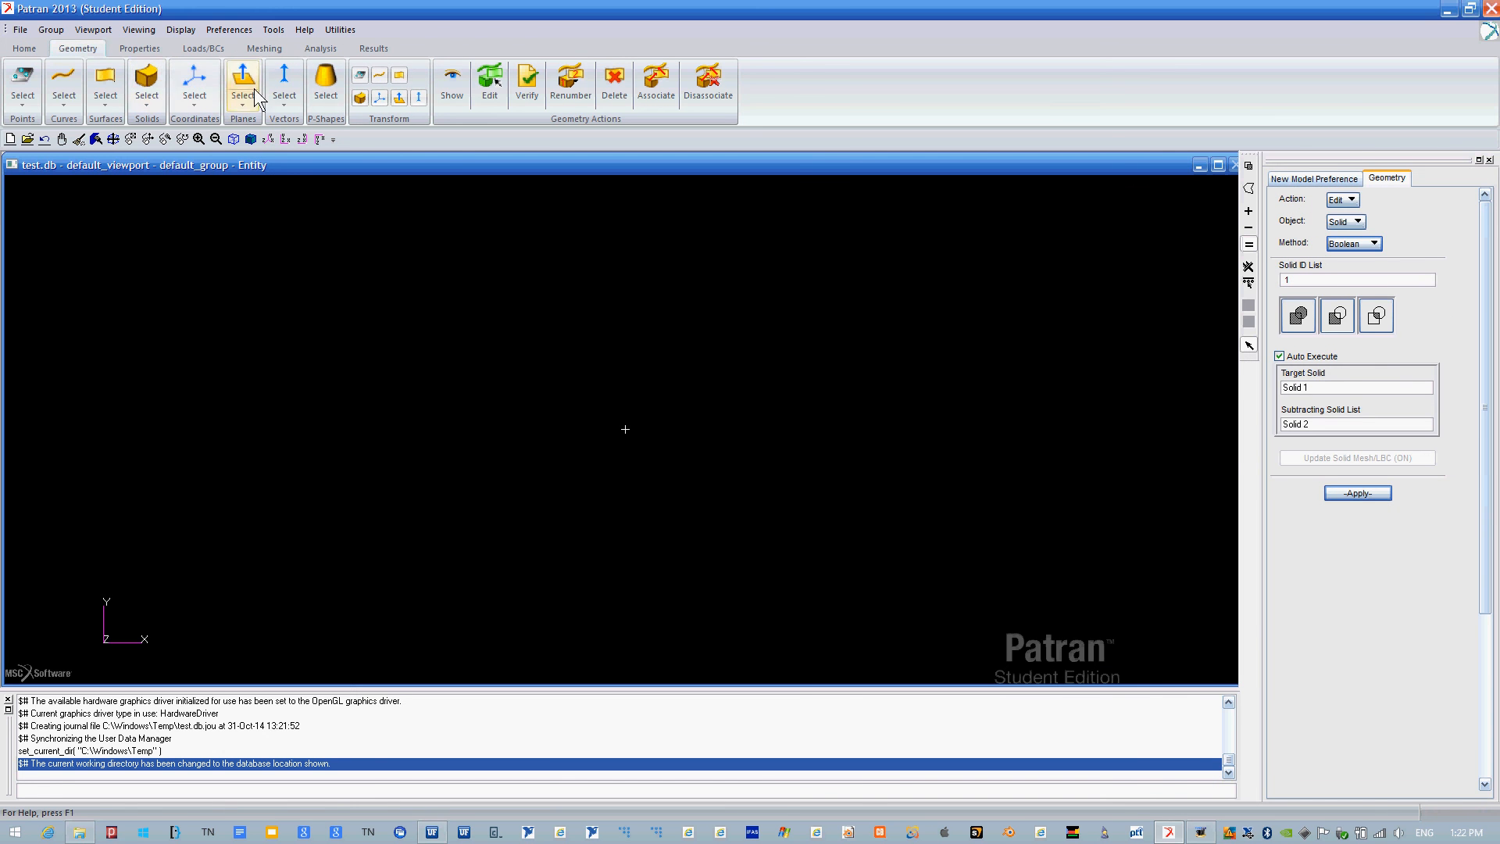
click(1344, 200)
click(1353, 206)
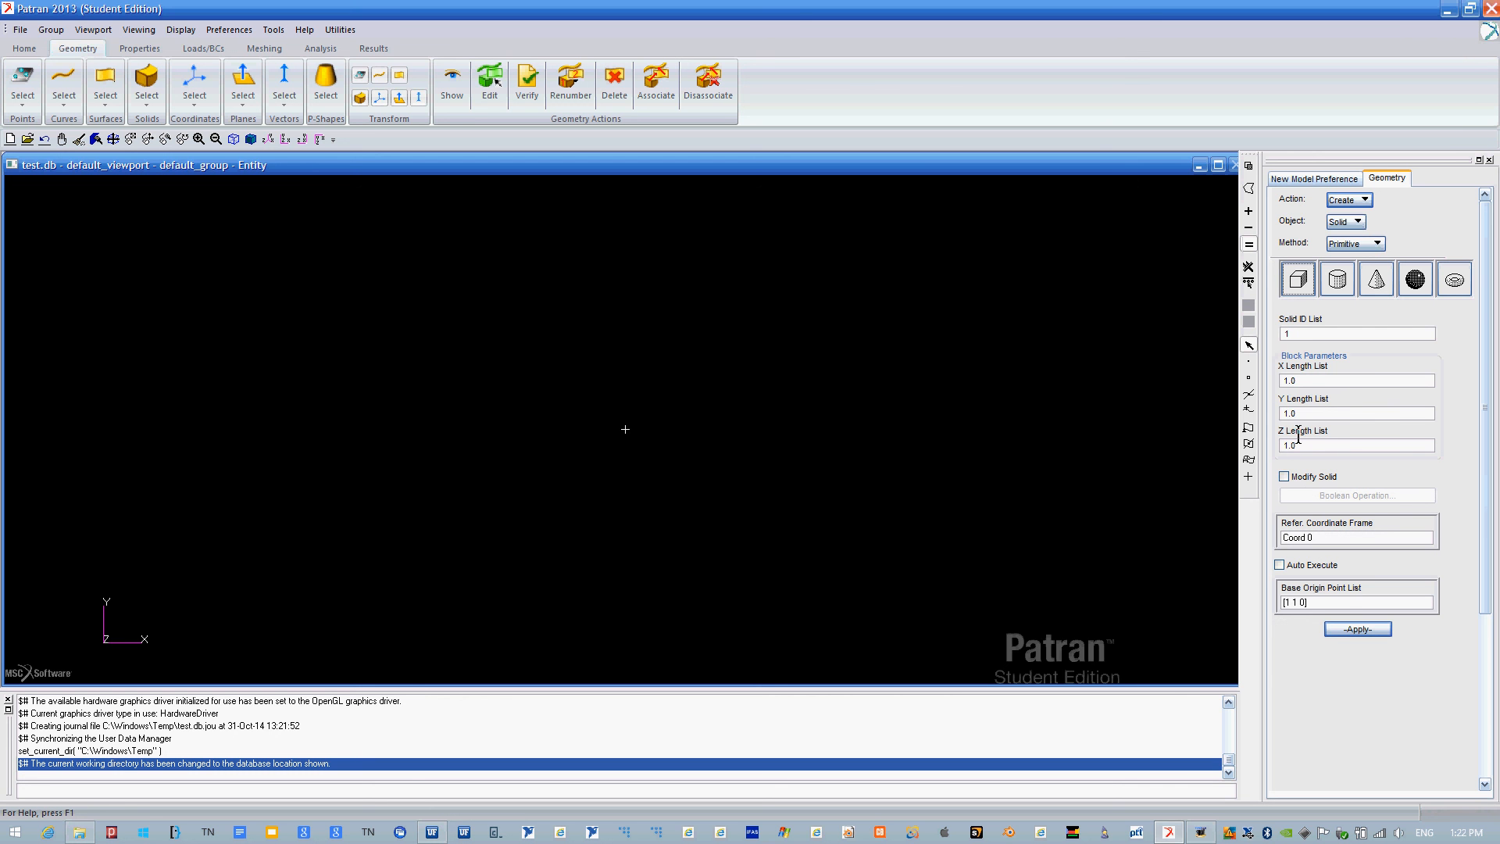
drag(1298, 380, 1278, 387)
text(6)
key(Tab)
text(6)
drag(1323, 602, 1263, 598)
text([0 0 0)
click(1378, 627)
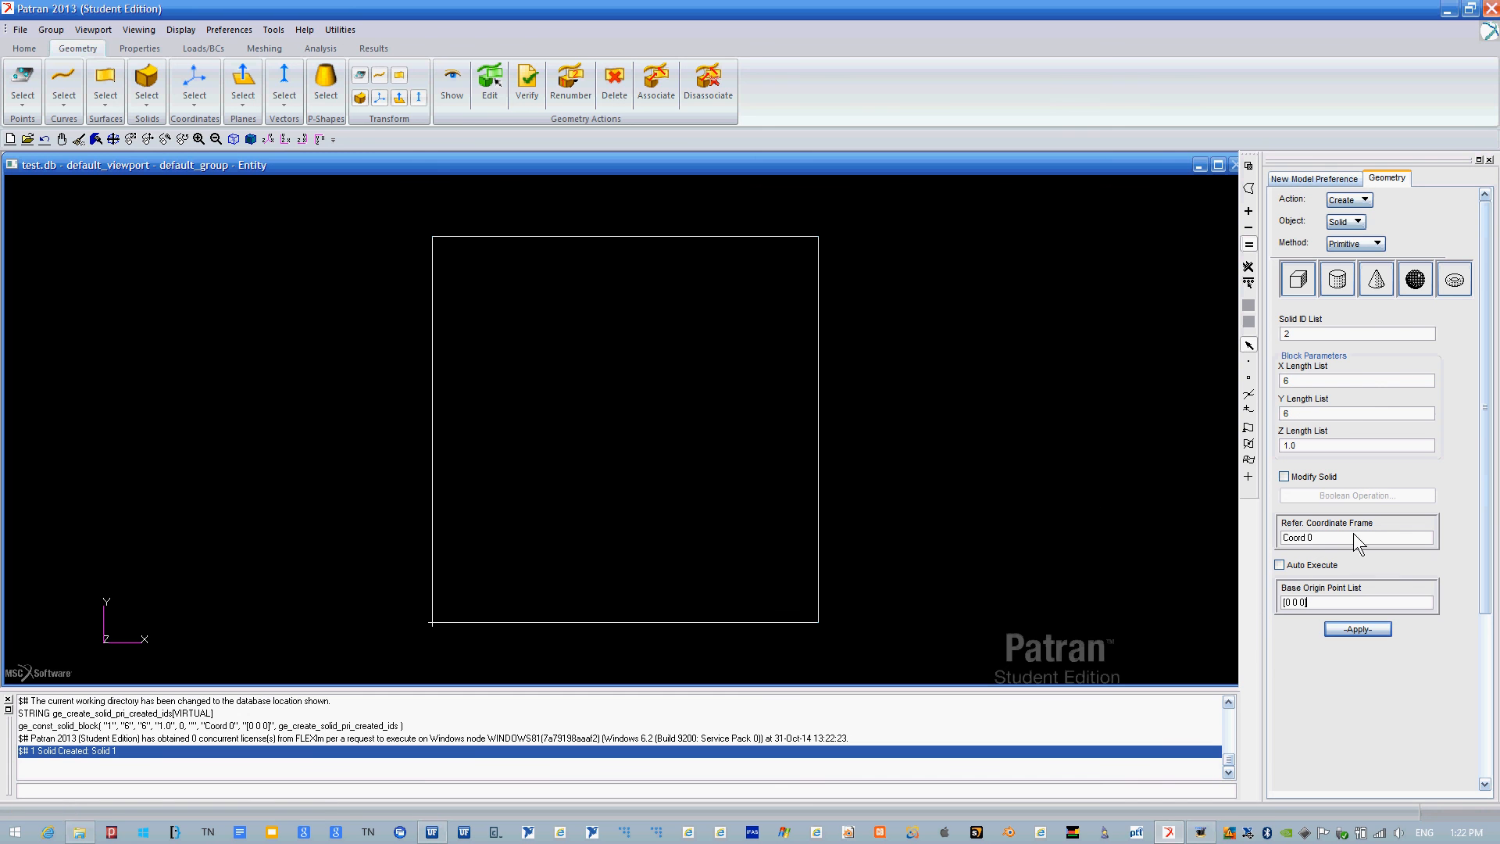
Create a second block solid with X length 2, Y length 2 and Z length 1.0 at base origin [2 2 2].
double_click(1286, 603)
text(2)
double_click(1304, 603)
text(2)
click(1342, 631)
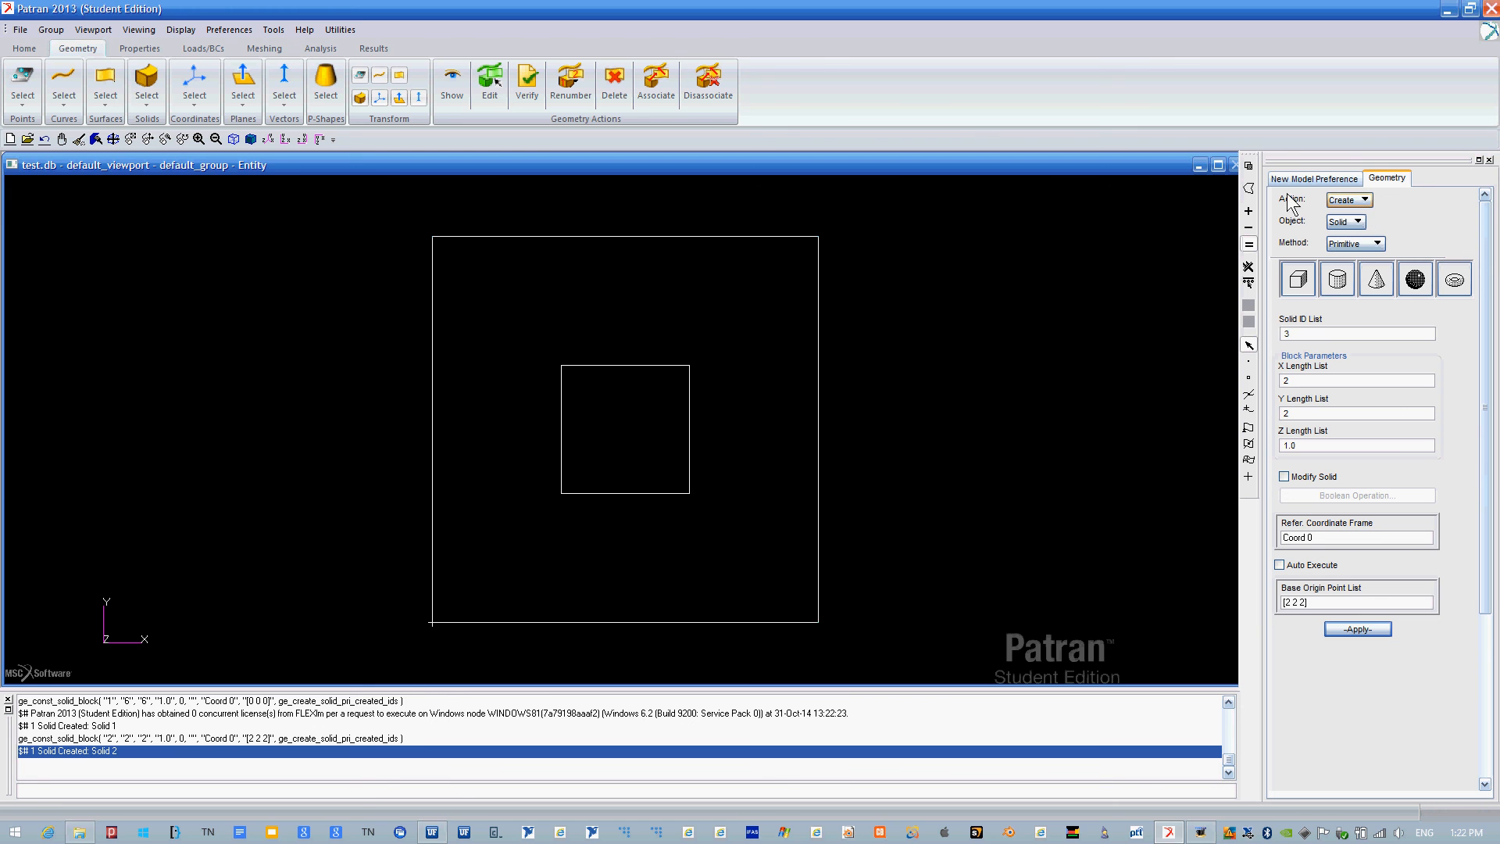
Create another block solid with the same 2 by 2 by 1.0 lengths at base origin [2 2 0].
middle_drag(936, 328, 872, 347)
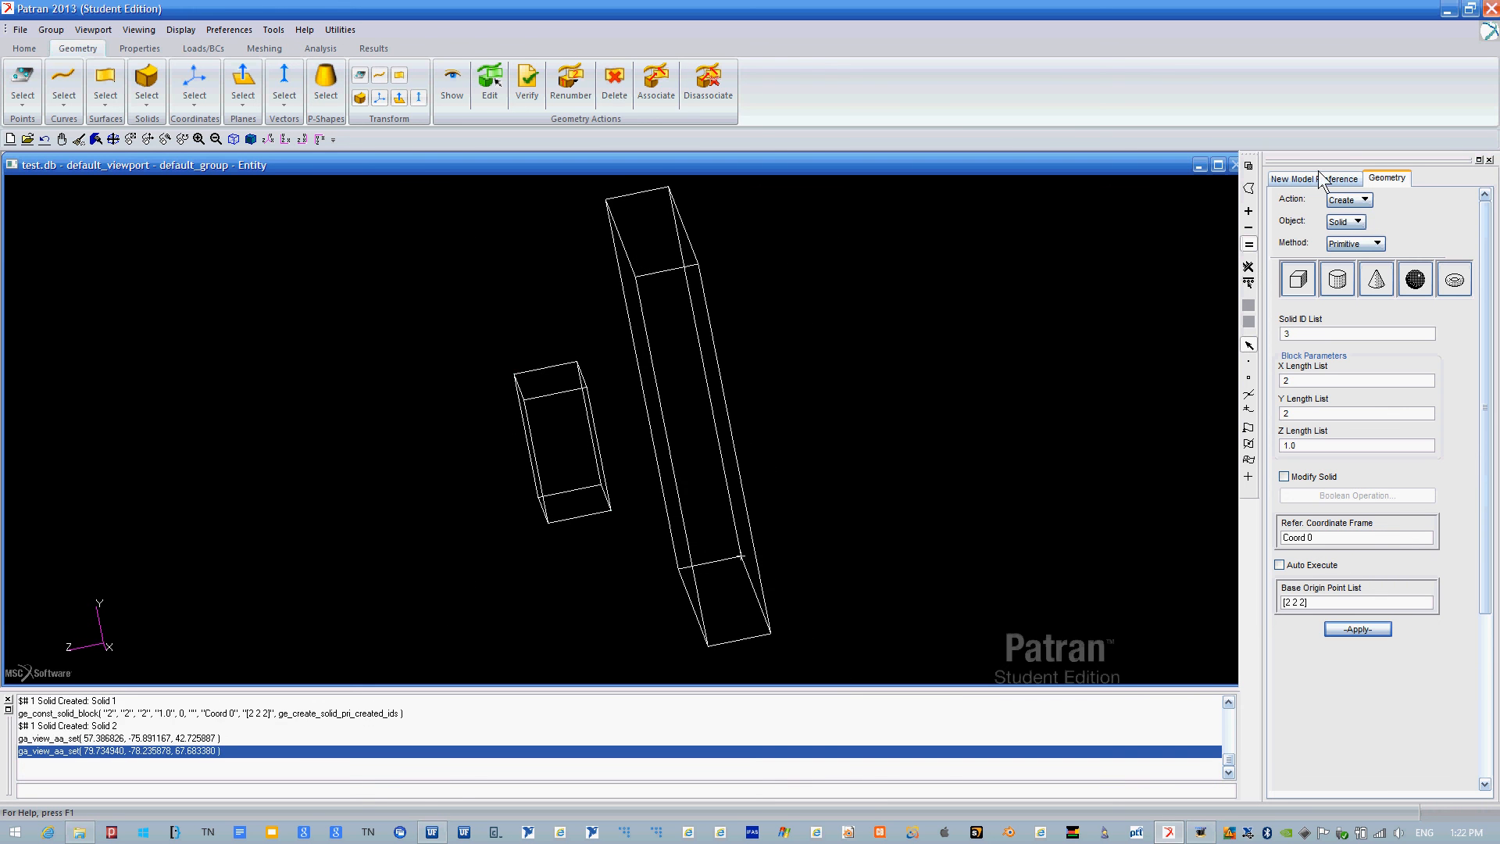
double_click(1301, 601)
click(1360, 629)
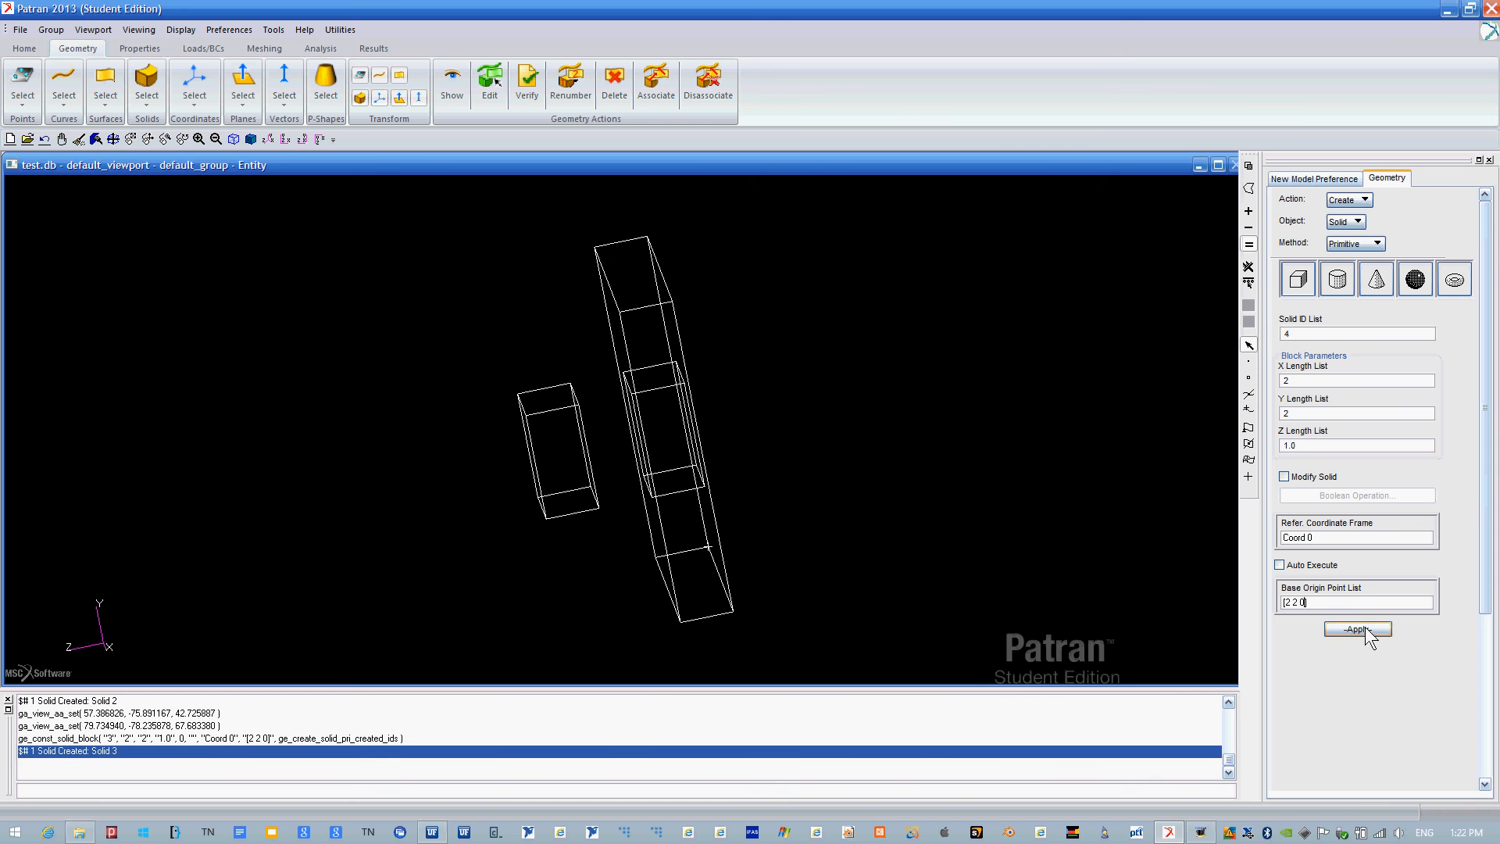
click(1364, 201)
click(1369, 236)
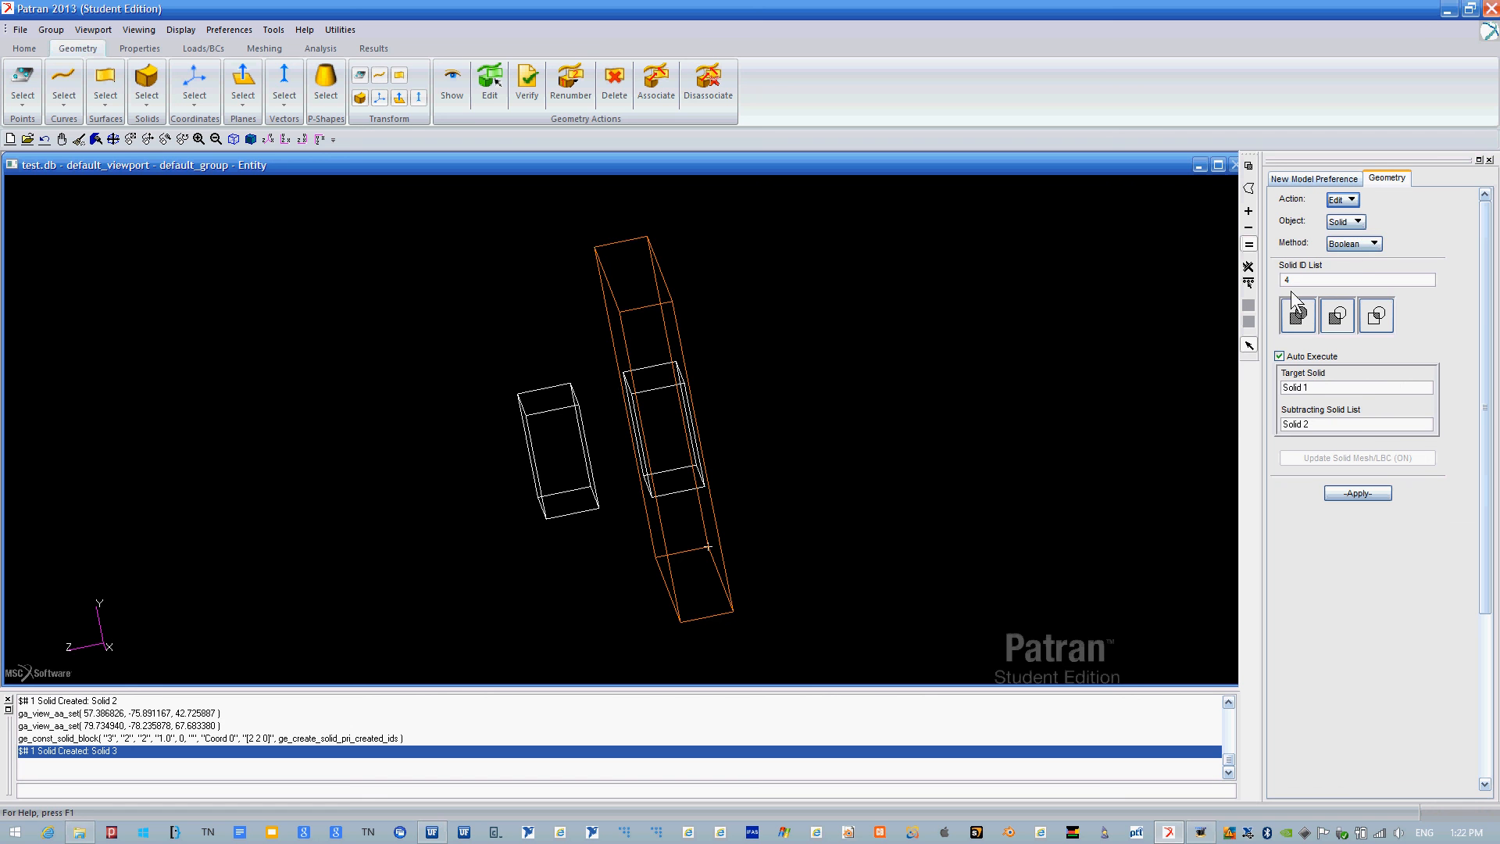
click(1343, 223)
click(1401, 195)
Delete the small block that sits apart from the large plate, Solid 2, along with its points.
click(1343, 200)
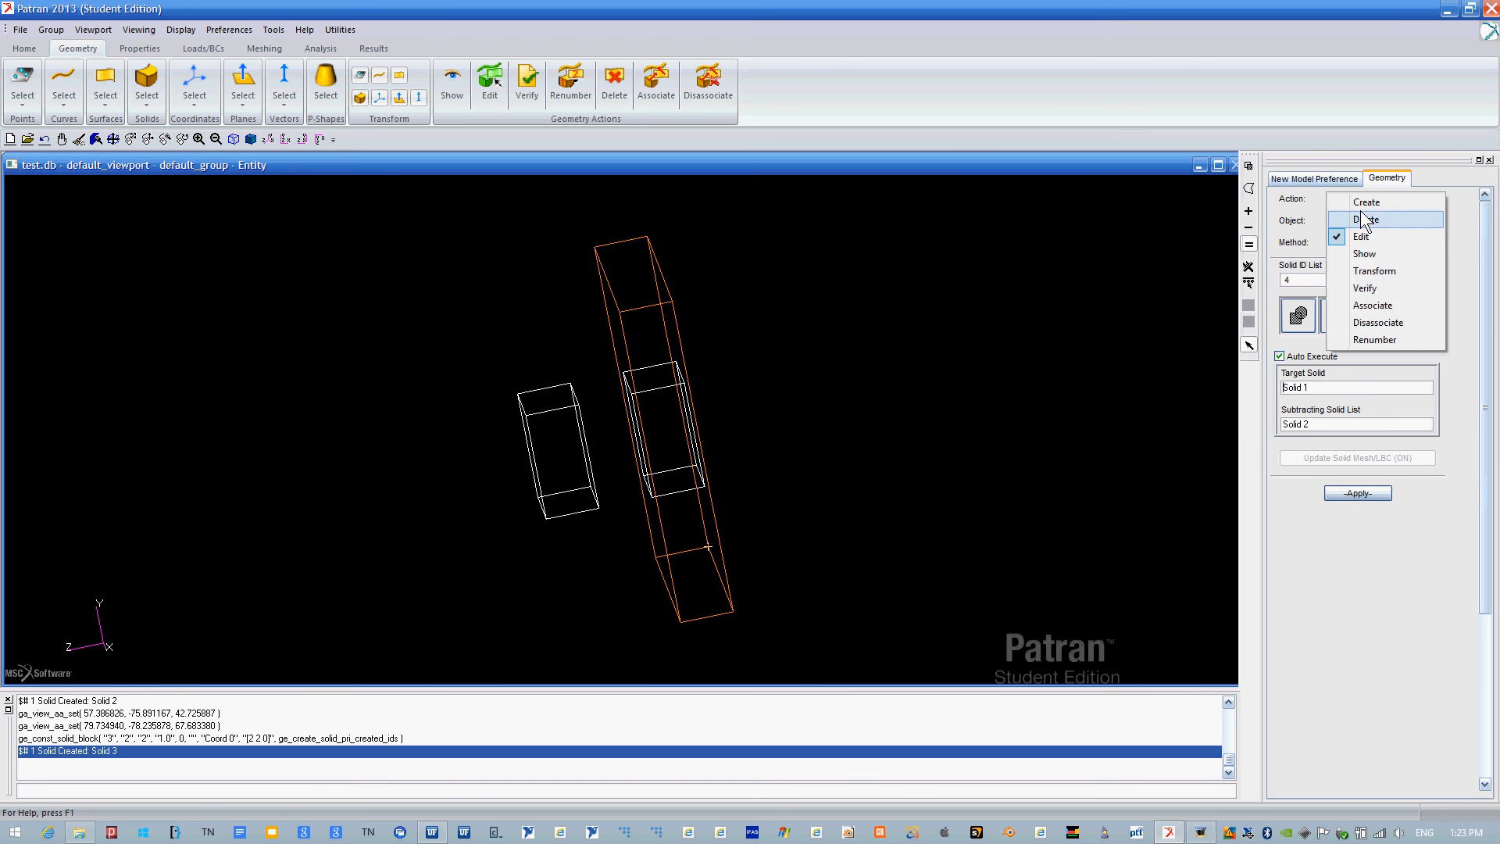
click(1380, 221)
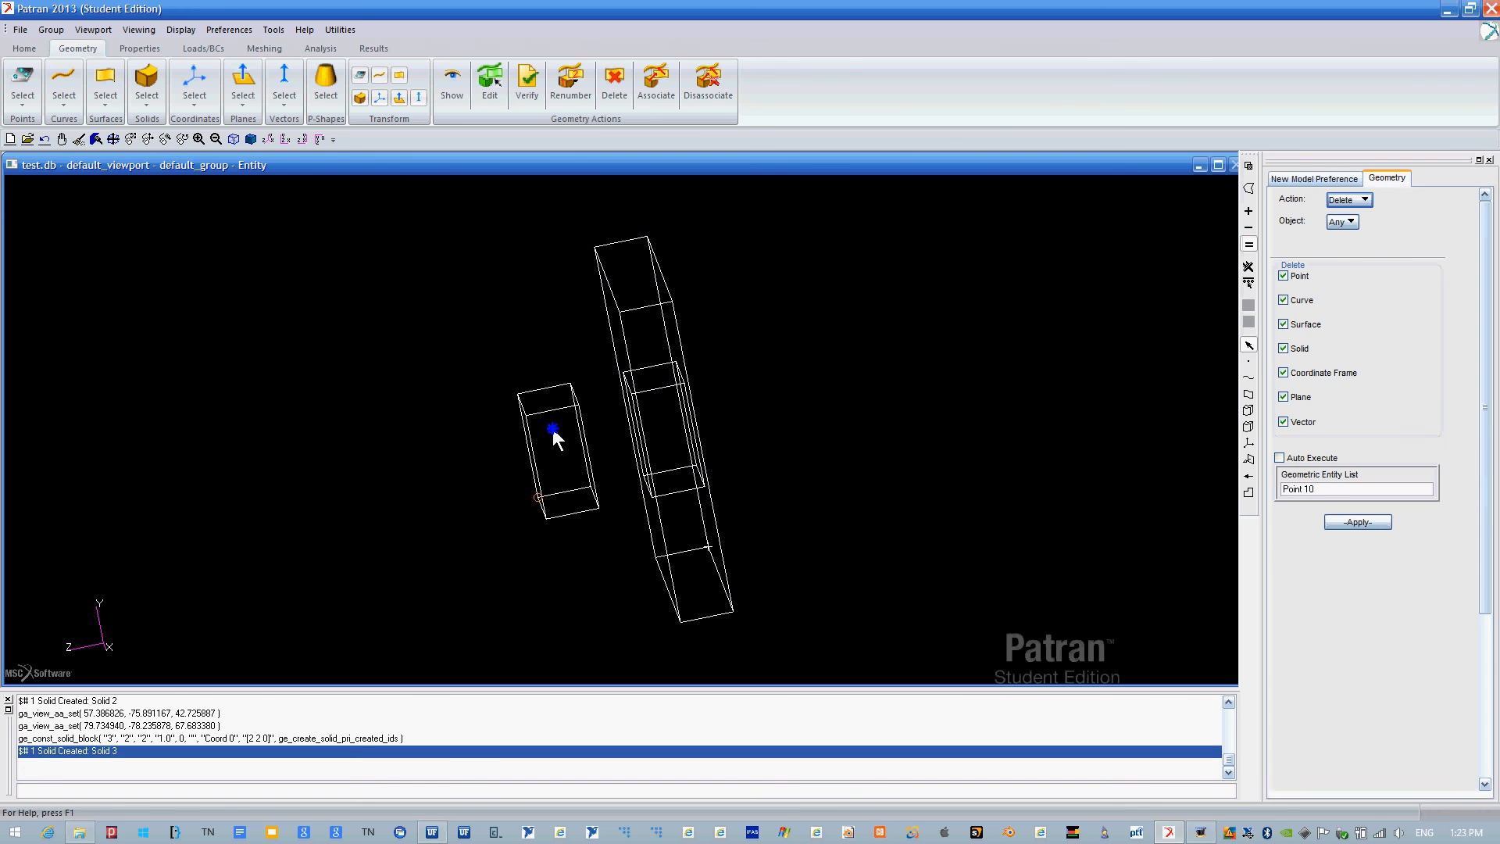
click(589, 497)
click(1357, 523)
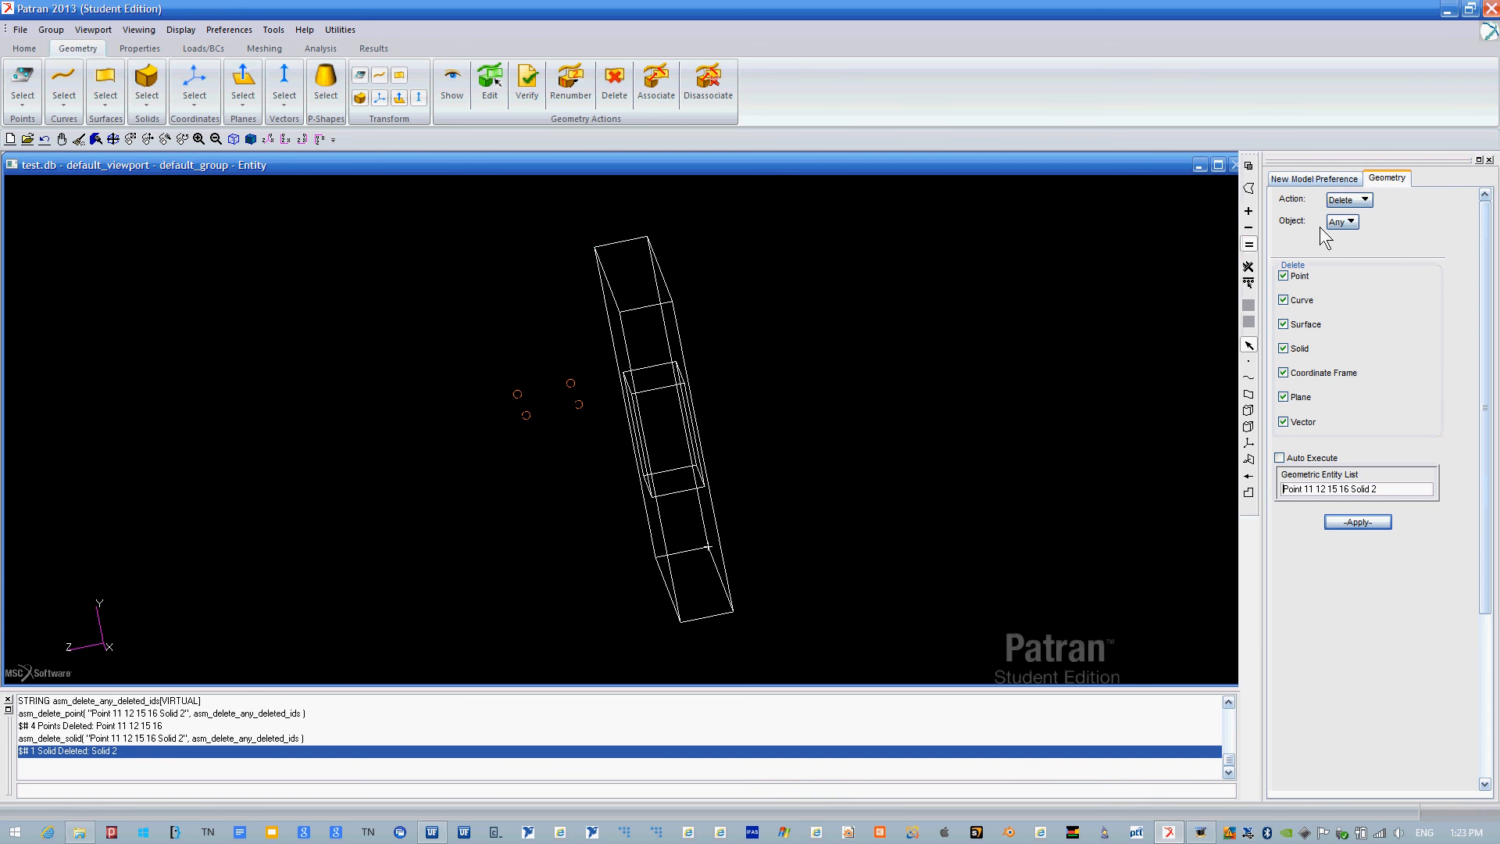
Set up a Boolean edit of solids in subtract mode with automatic execution turned off.
click(1349, 200)
click(1380, 236)
middle_drag(898, 403, 789, 427)
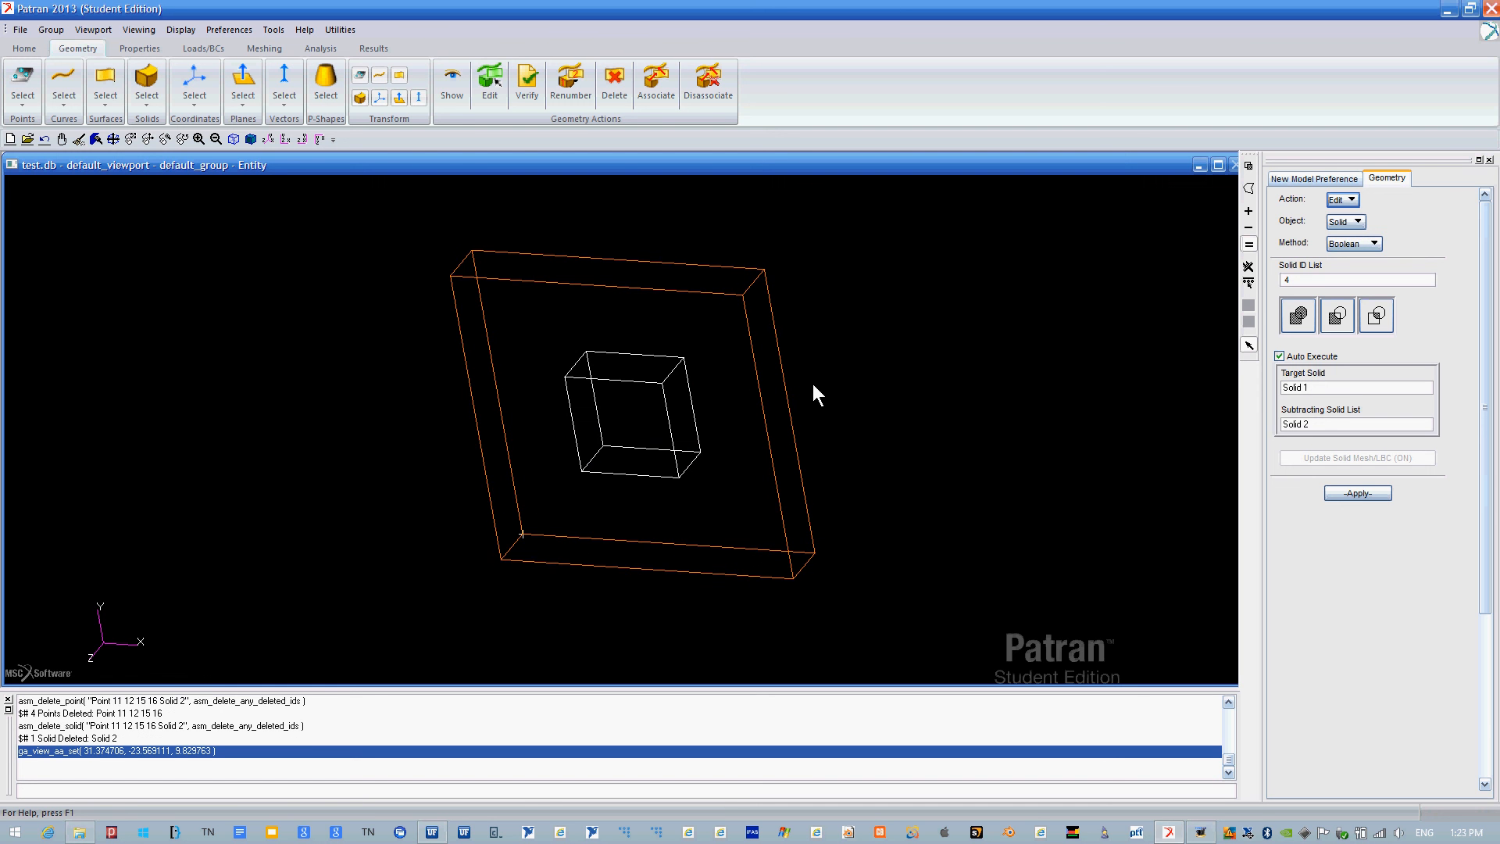
click(1356, 245)
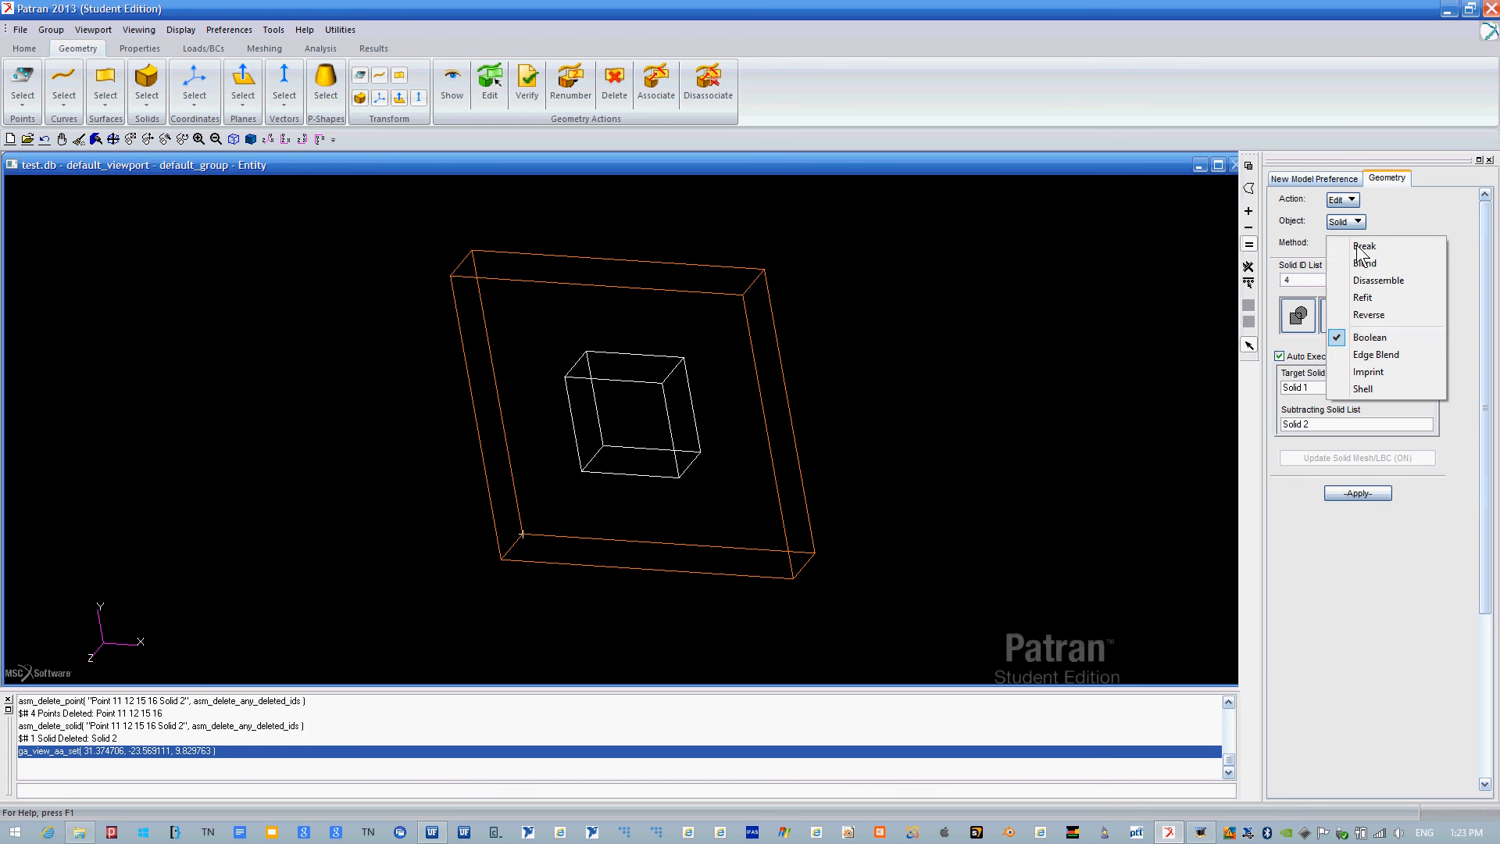
click(1386, 339)
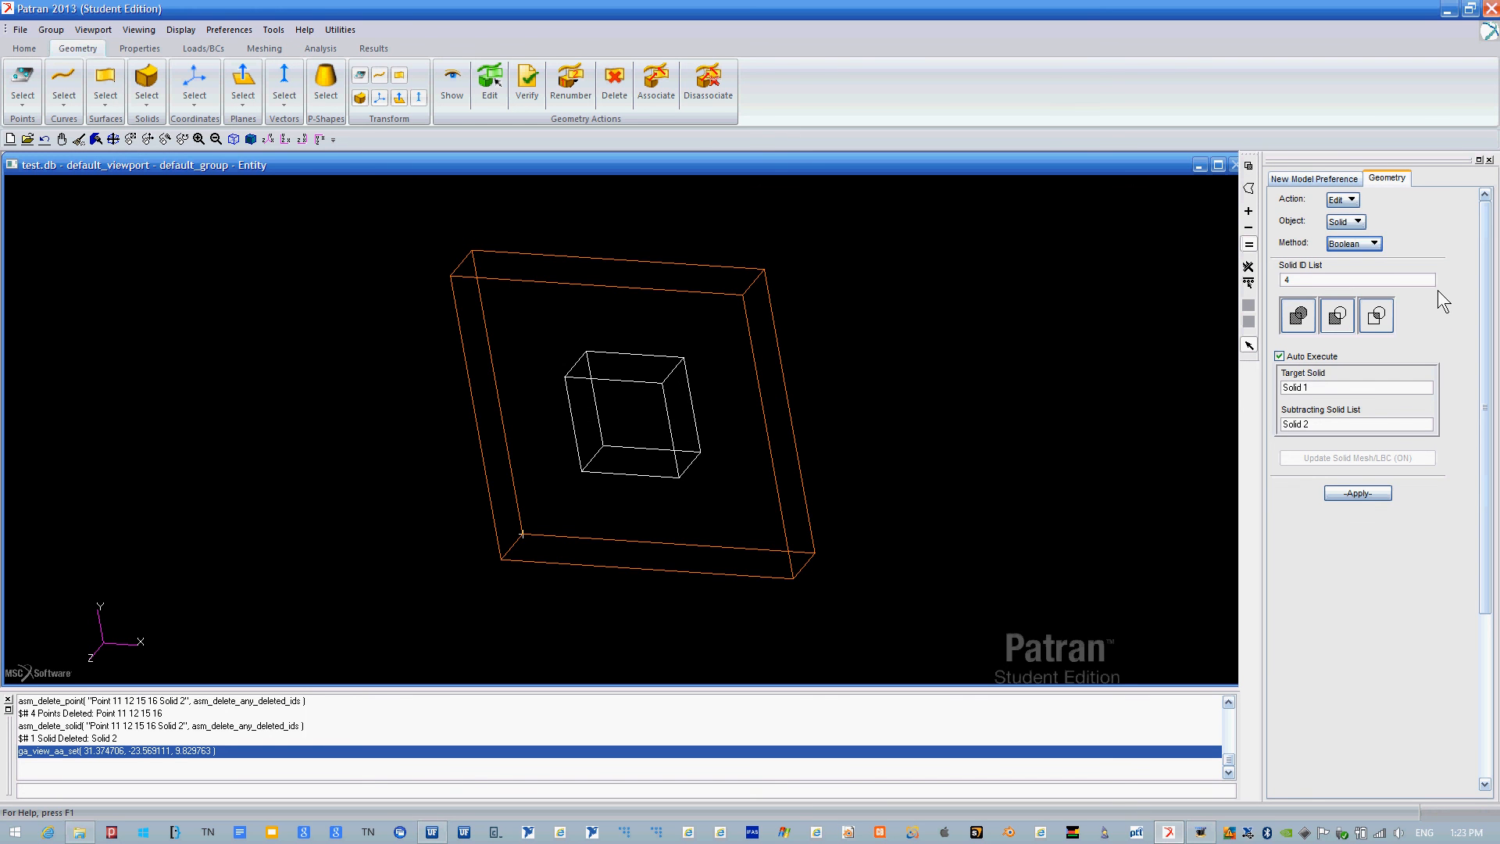
click(1337, 316)
click(1305, 356)
Subtract the small inner block, Solid 3, from the large plate, Solid 1.
click(1290, 389)
key(BackSpace)
click(711, 302)
click(1320, 426)
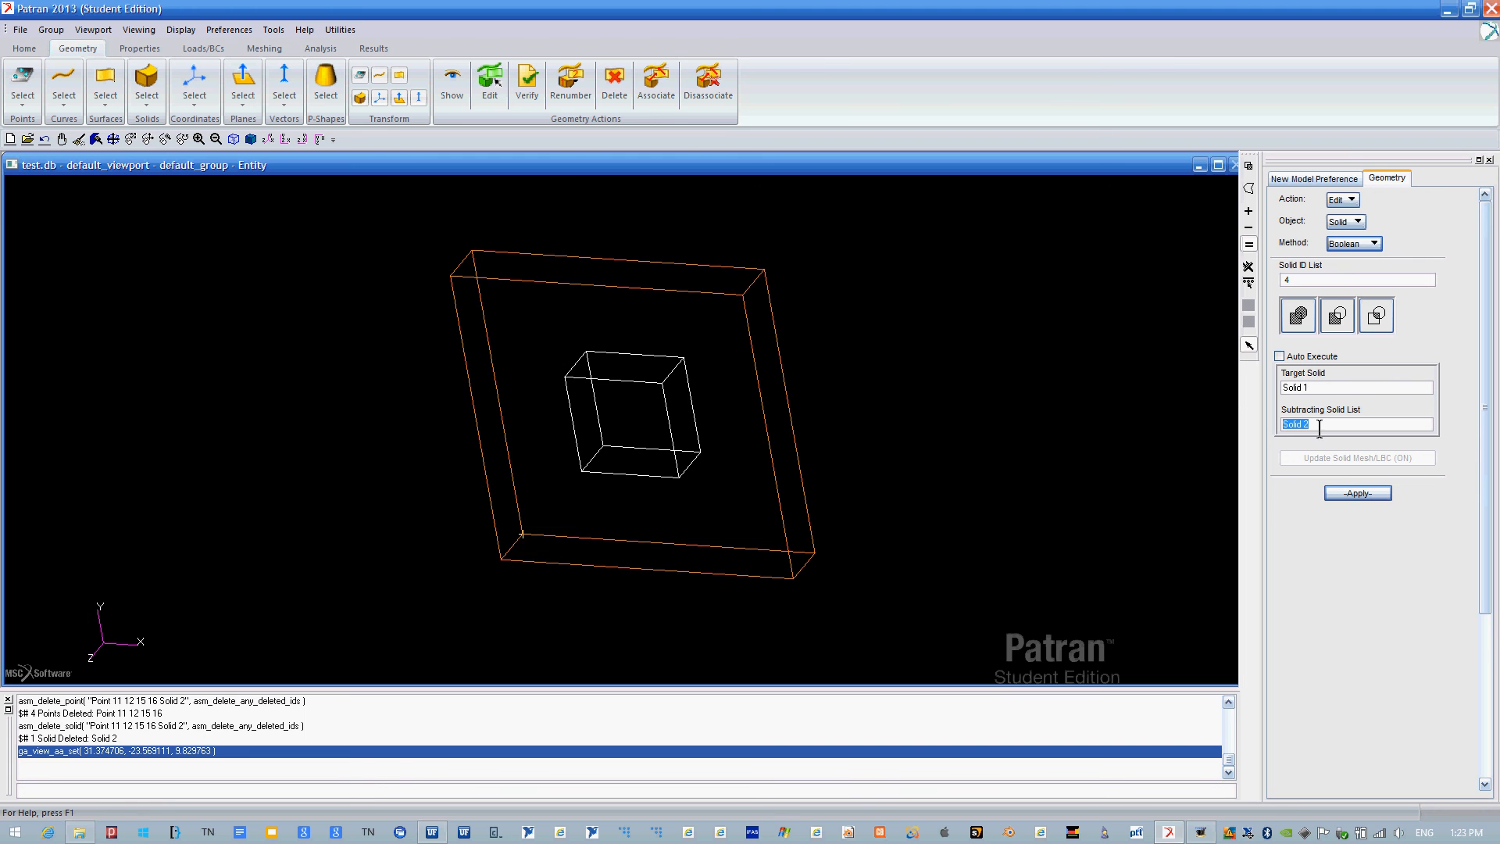
click(661, 414)
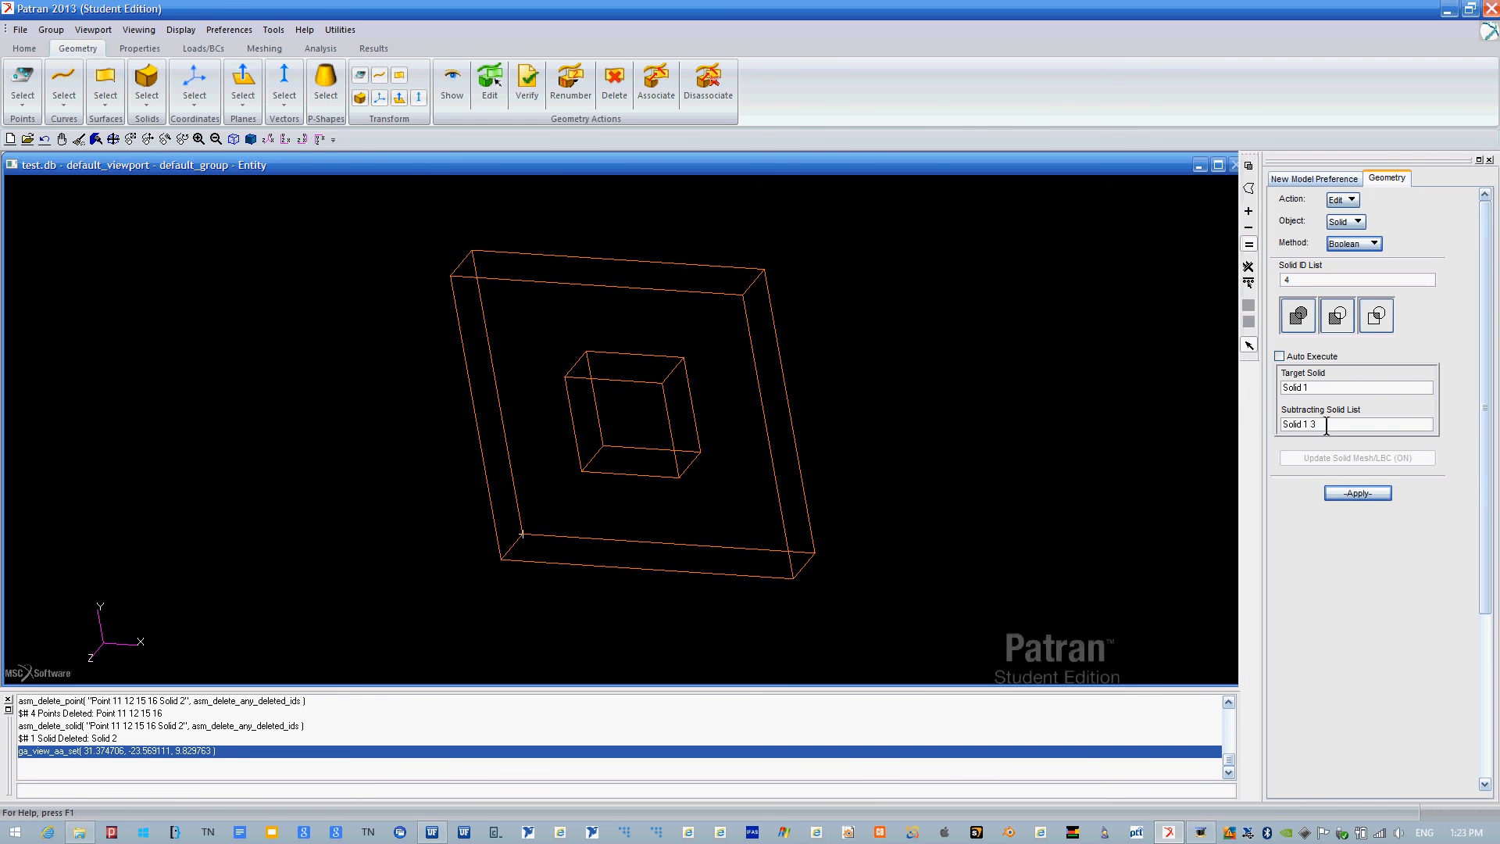
drag(1326, 426, 1231, 417)
key(BackSpace)
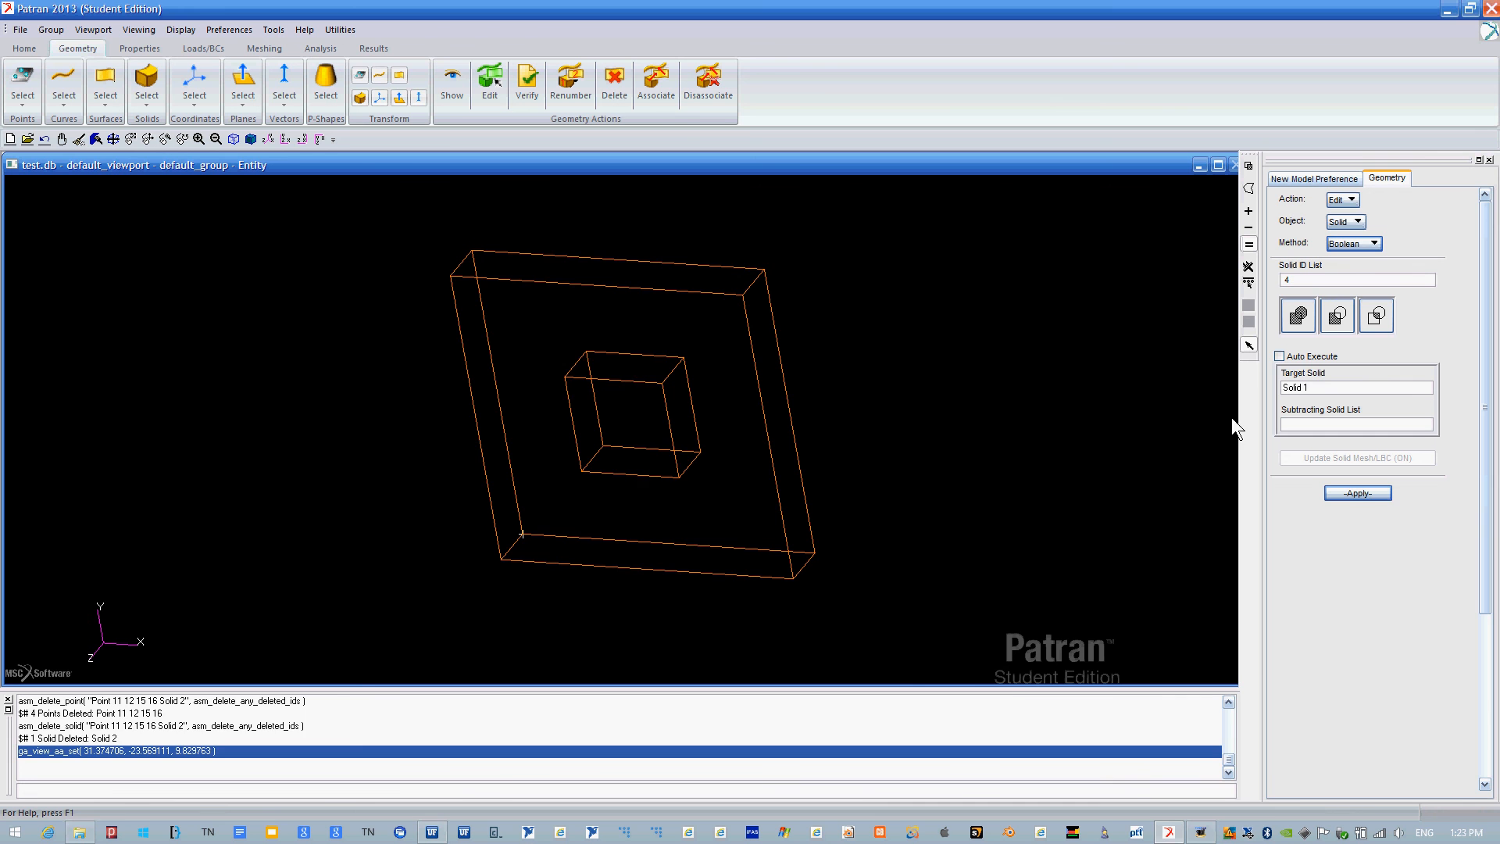
click(594, 378)
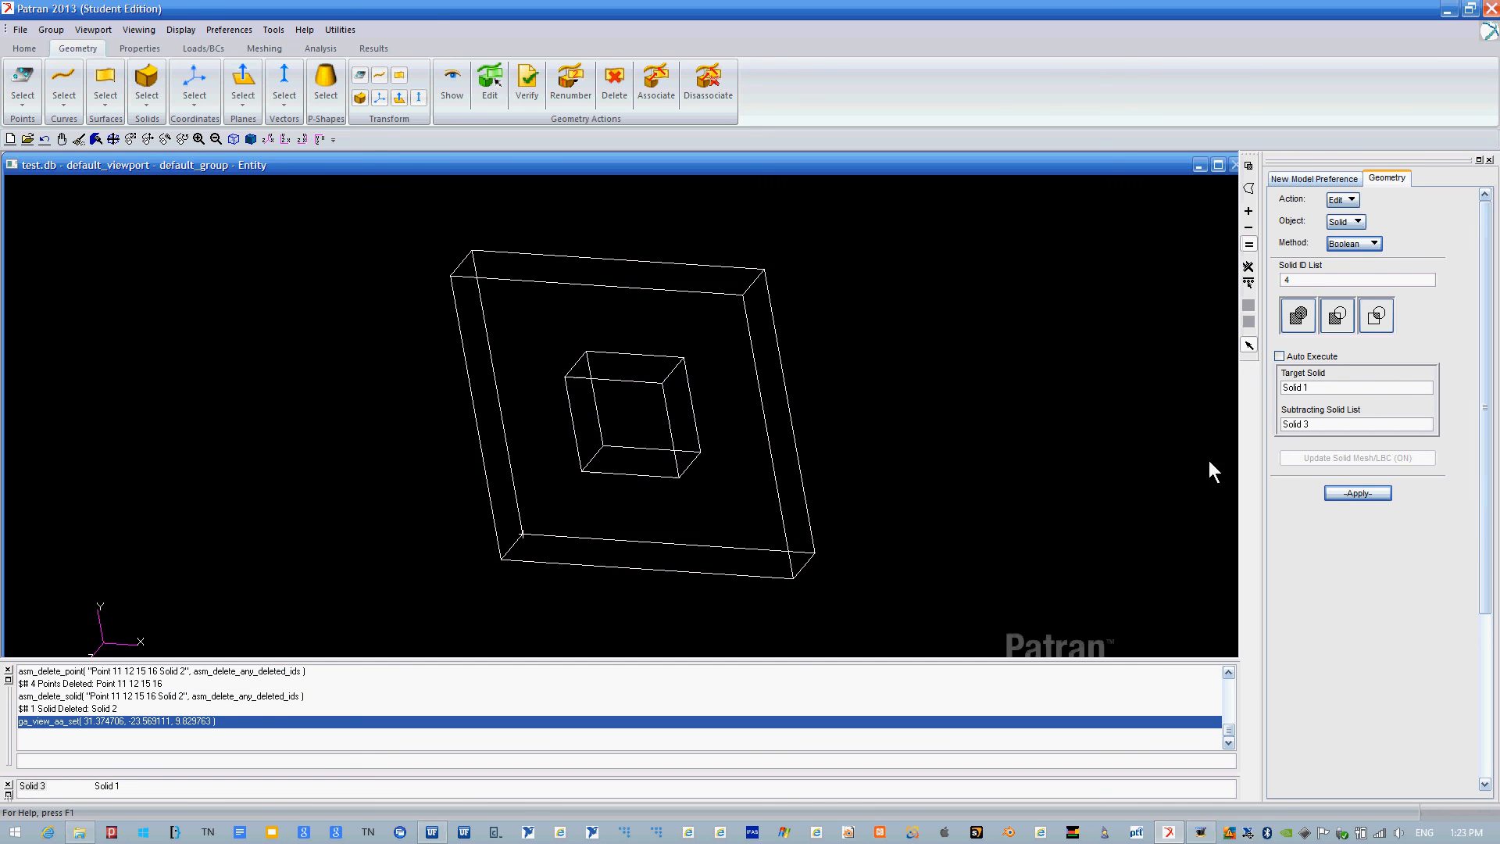
click(1358, 493)
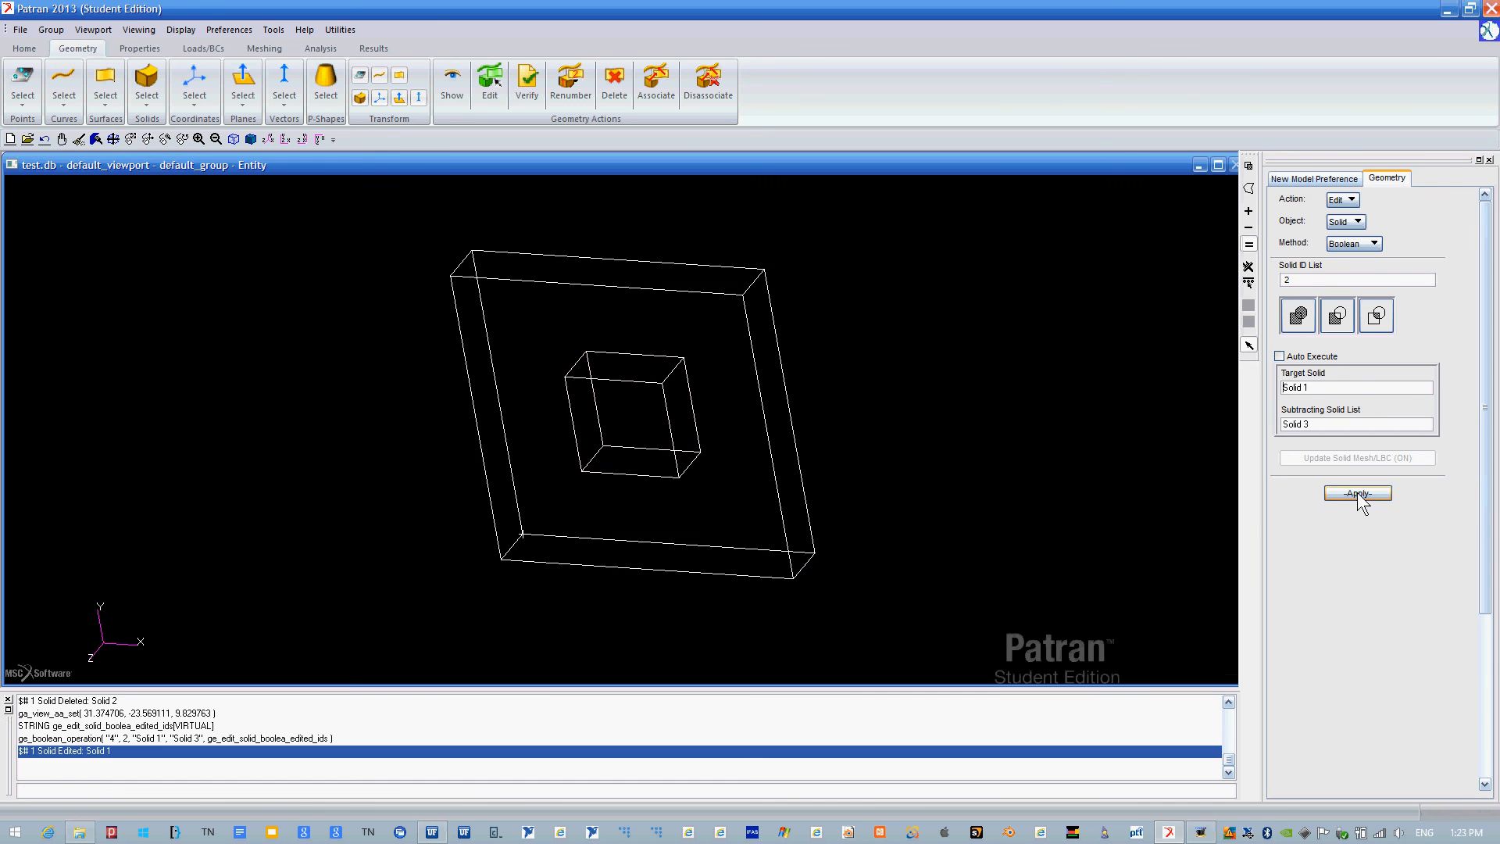
Display the model with smooth shading and inspect the plate and its square cutout from several angles.
mouse_move(925, 568)
middle_down()
mouse_move(945, 546)
mouse_move(918, 542)
middle_up()
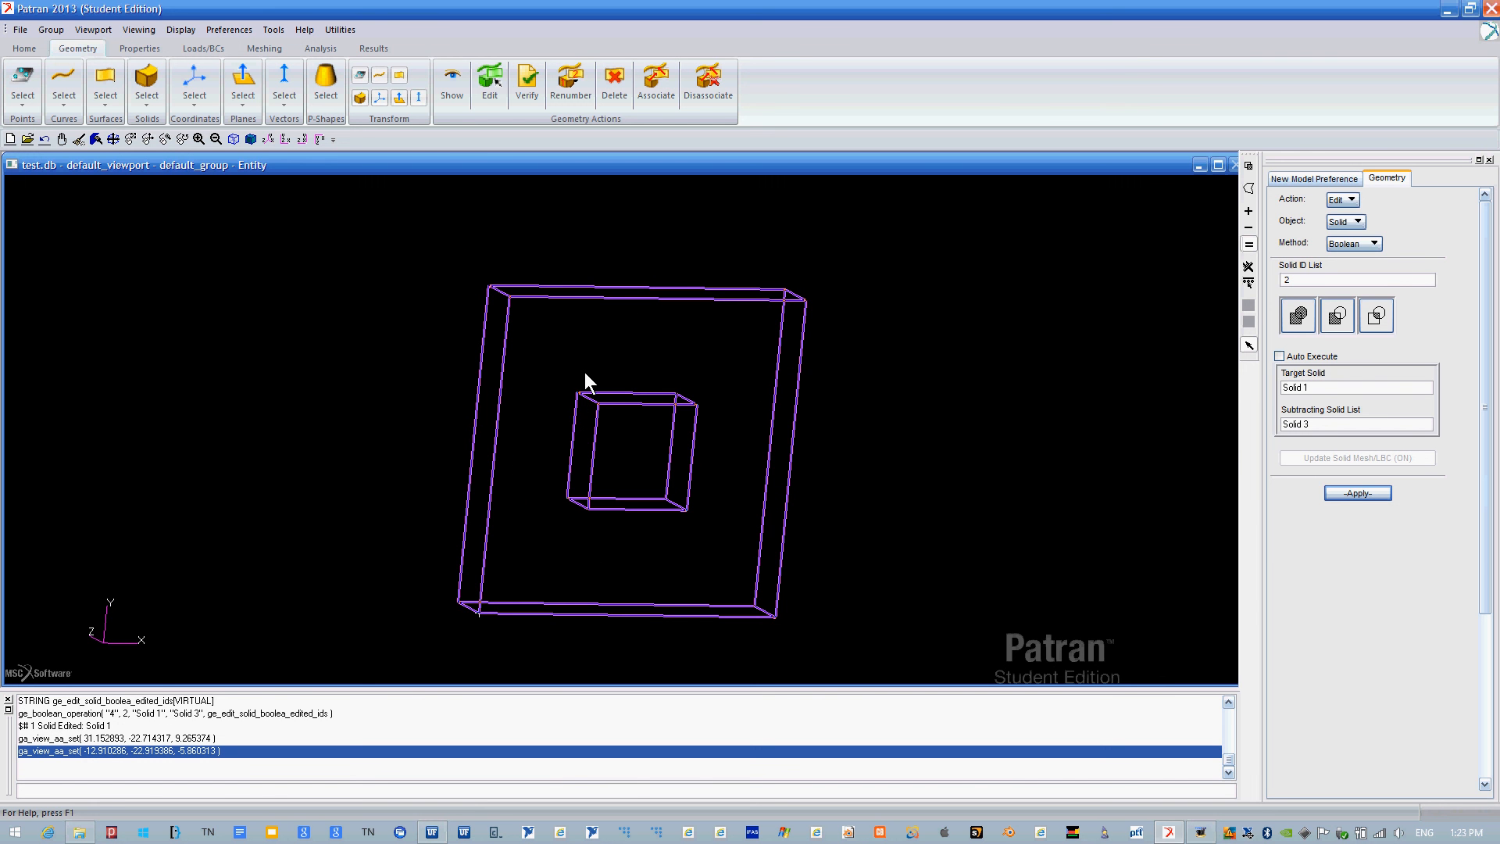
mouse_move(959, 481)
middle_down()
mouse_move(946, 485)
mouse_move(969, 494)
middle_up()
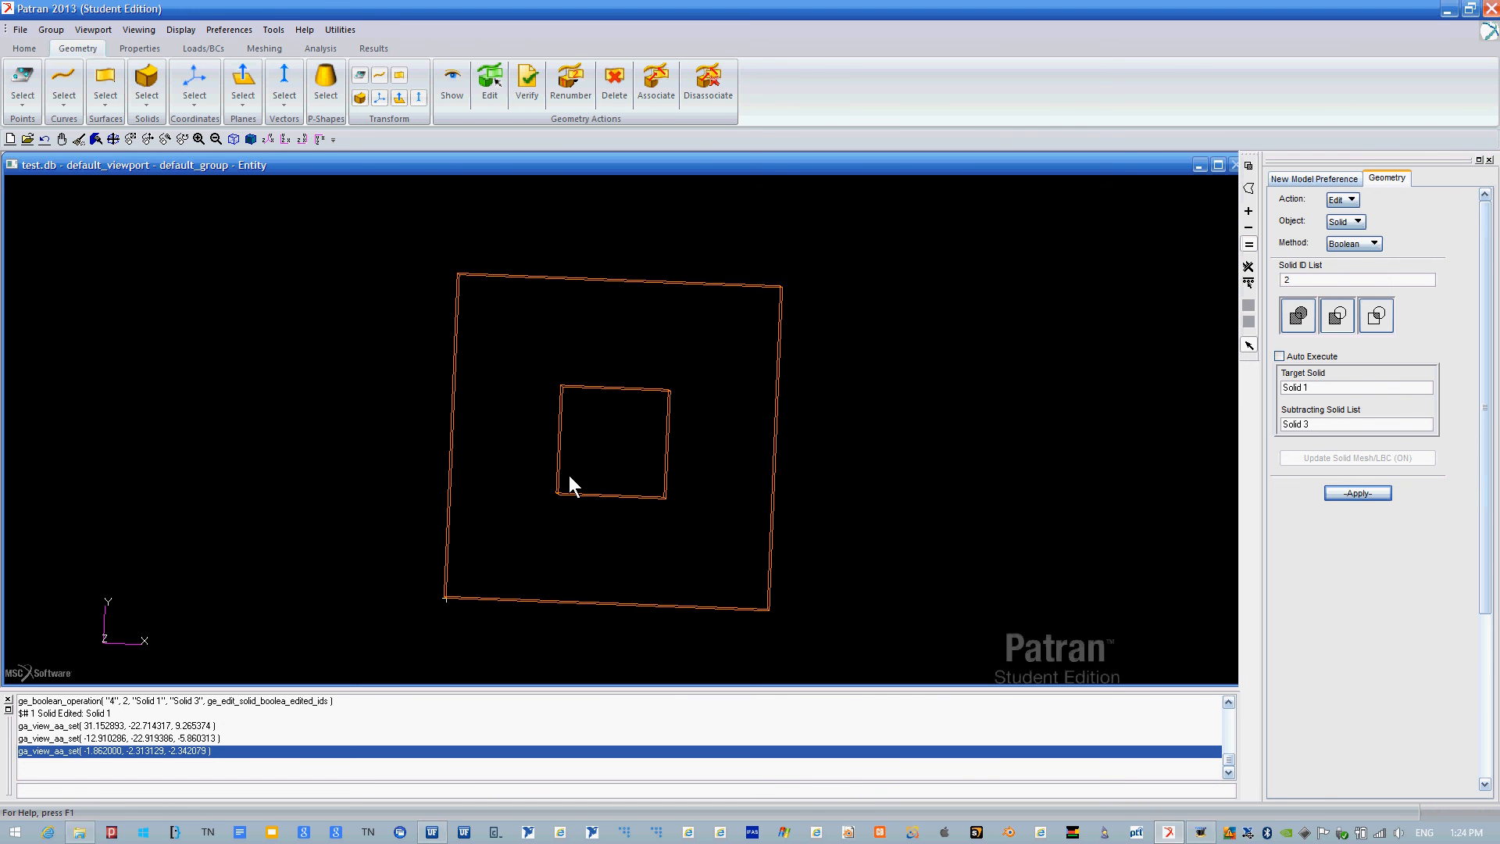
middle_drag(997, 484, 977, 461)
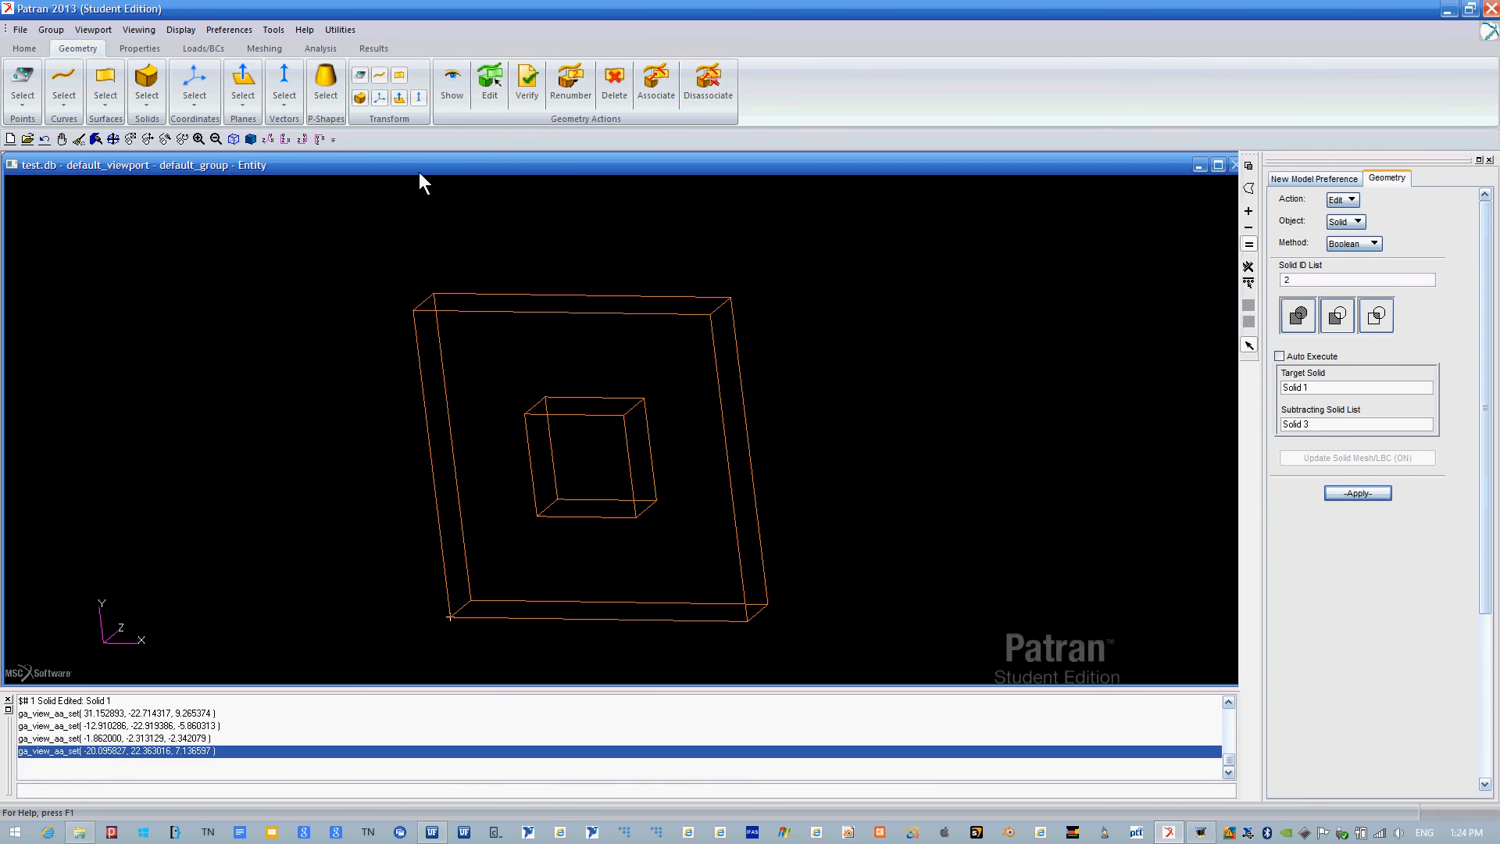
click(492, 84)
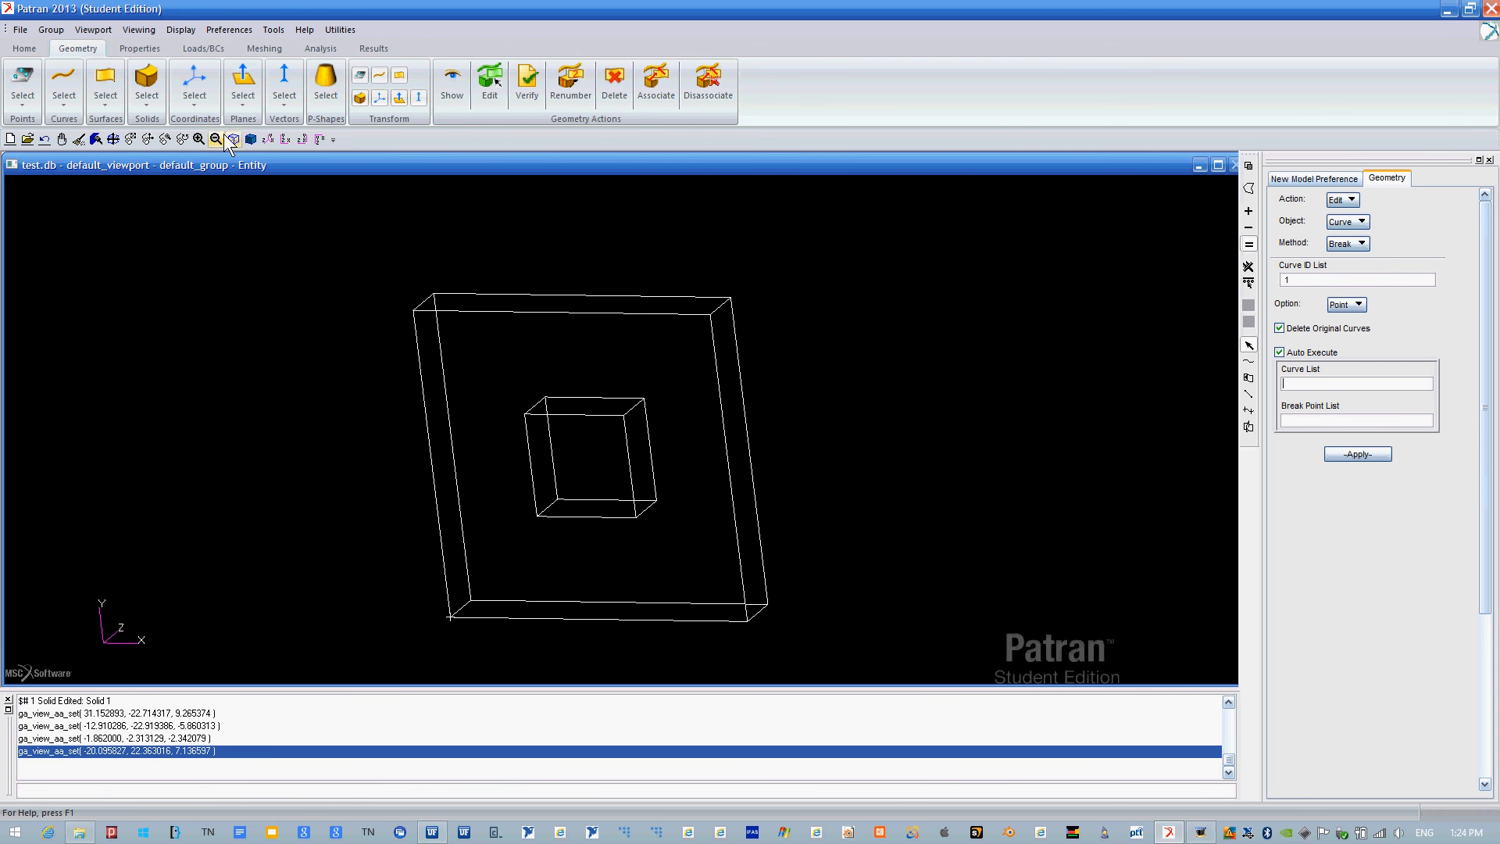
click(250, 139)
mouse_move(847, 415)
middle_down()
mouse_move(871, 427)
mouse_move(847, 449)
mouse_move(887, 436)
mouse_move(870, 445)
middle_up()
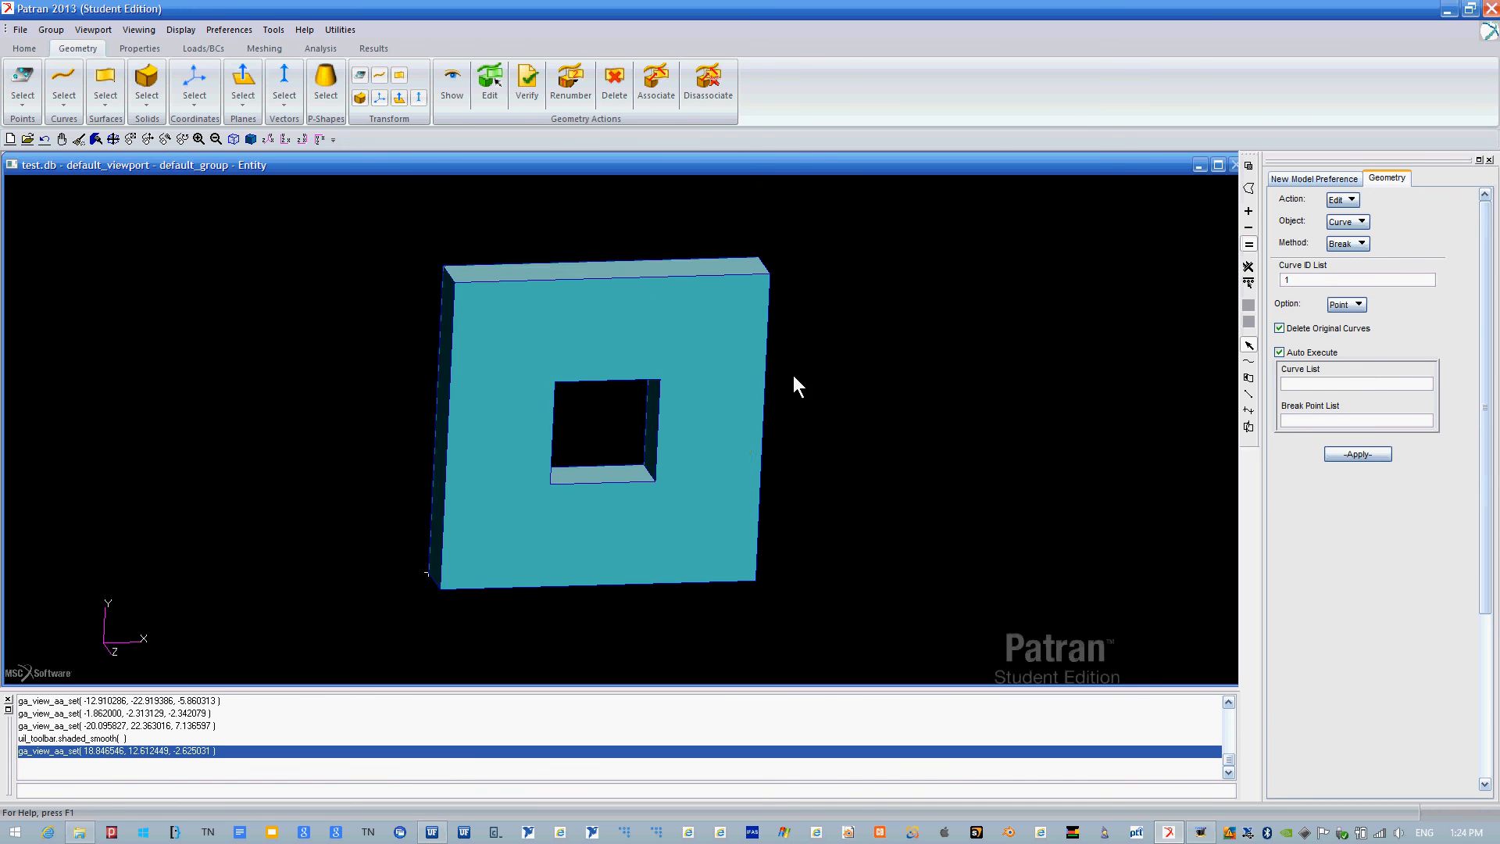
middle_drag(793, 376, 706, 383)
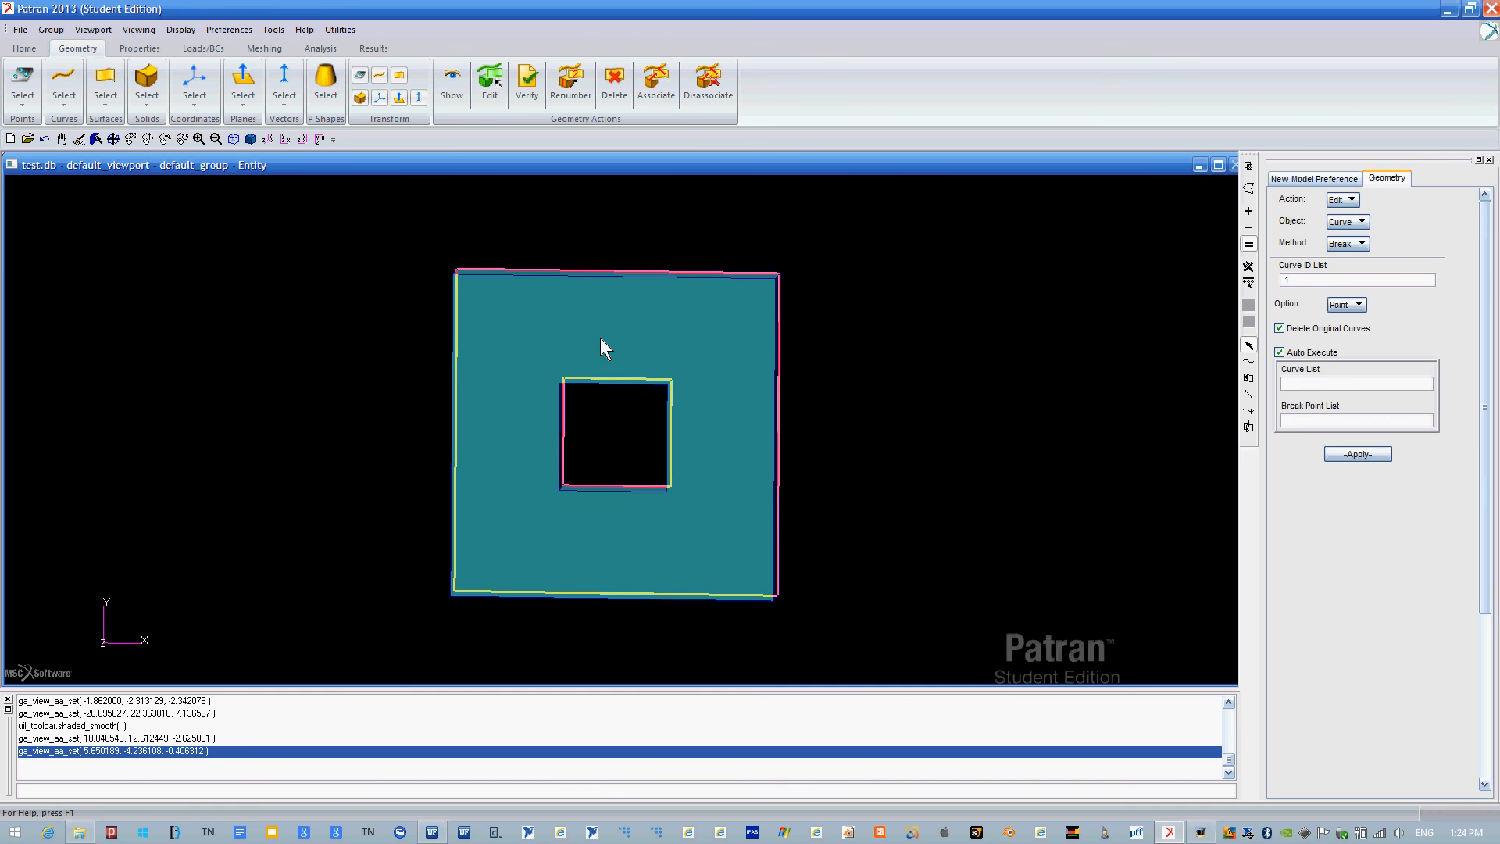
middle_drag(945, 368, 948, 368)
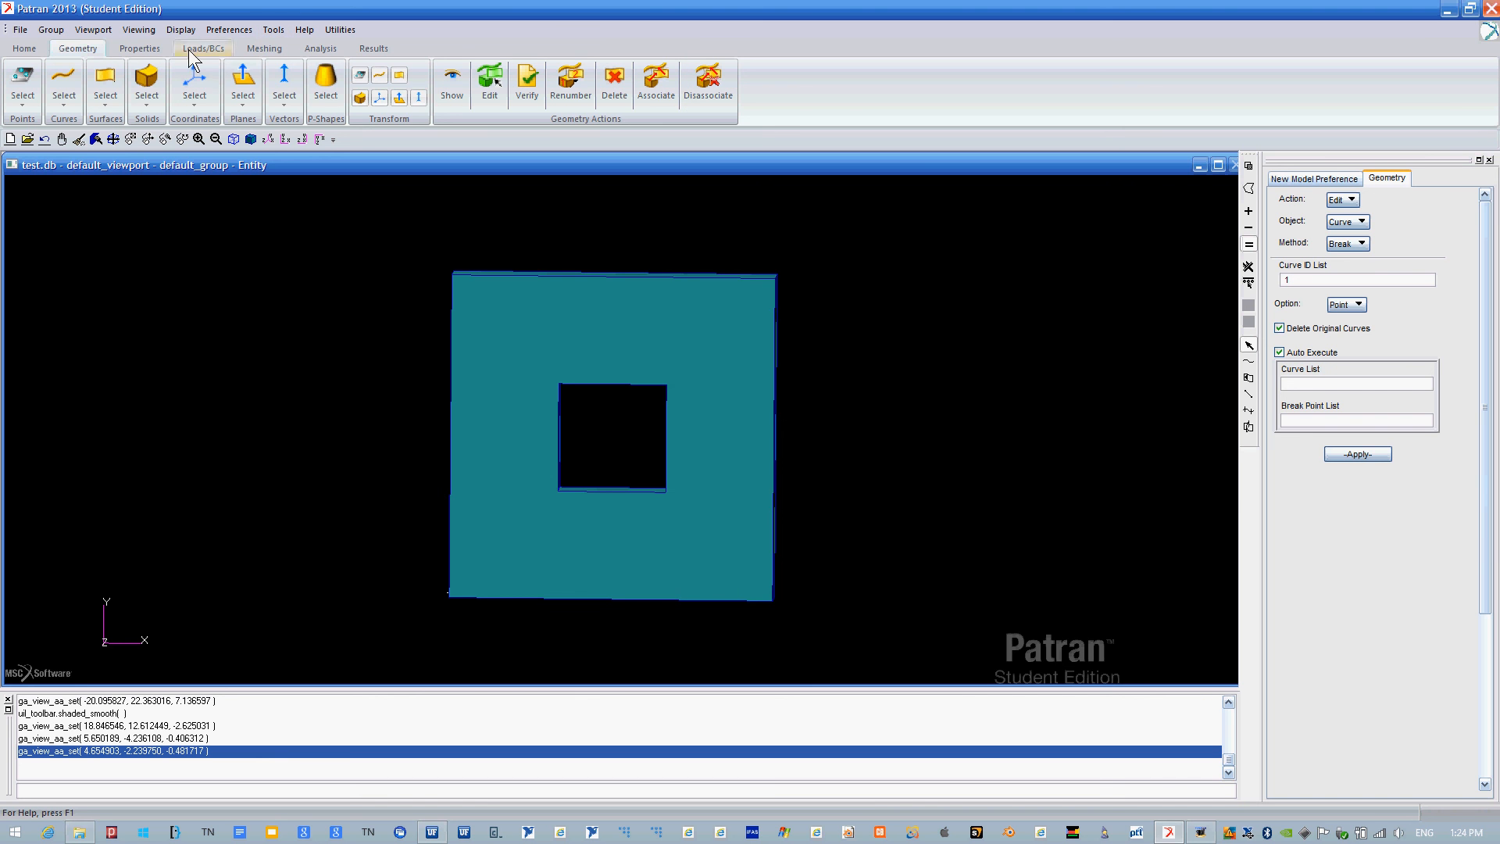
middle_drag(991, 420, 969, 411)
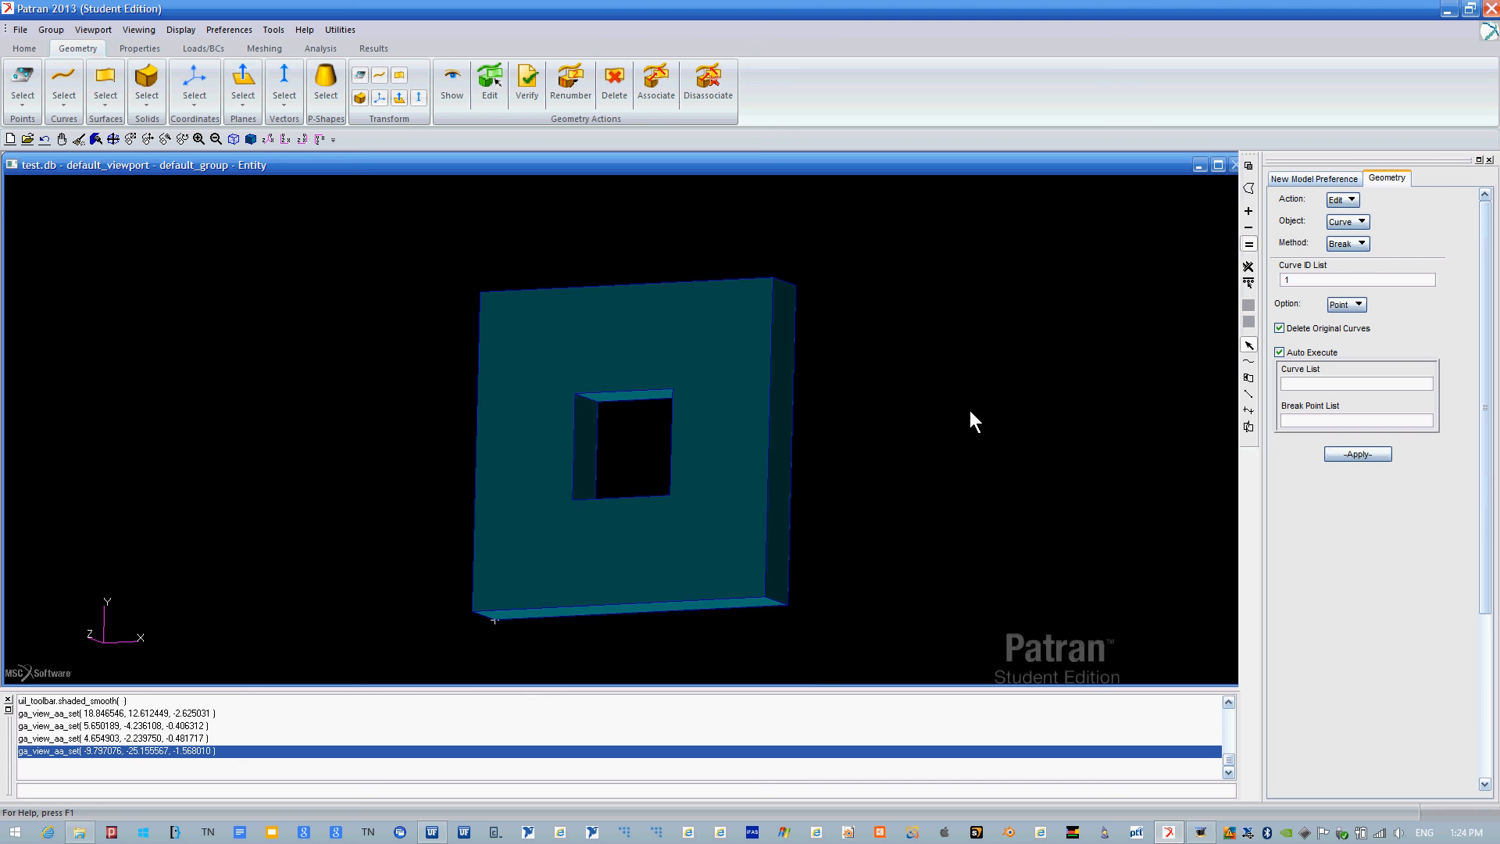
Examine the edit methods offered for solids and for curves.
click(1361, 223)
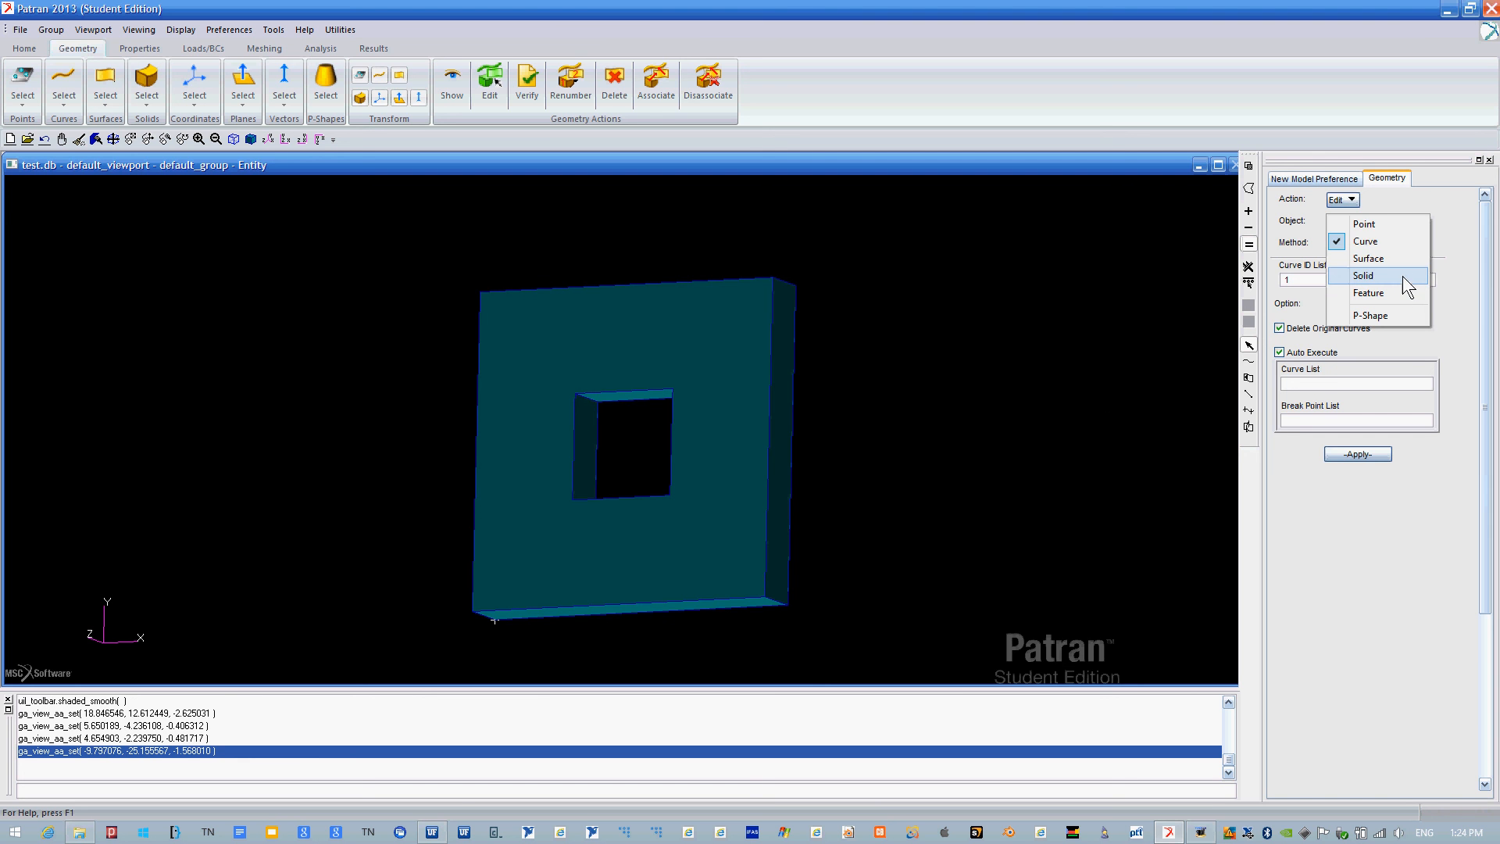
click(1399, 275)
click(1373, 244)
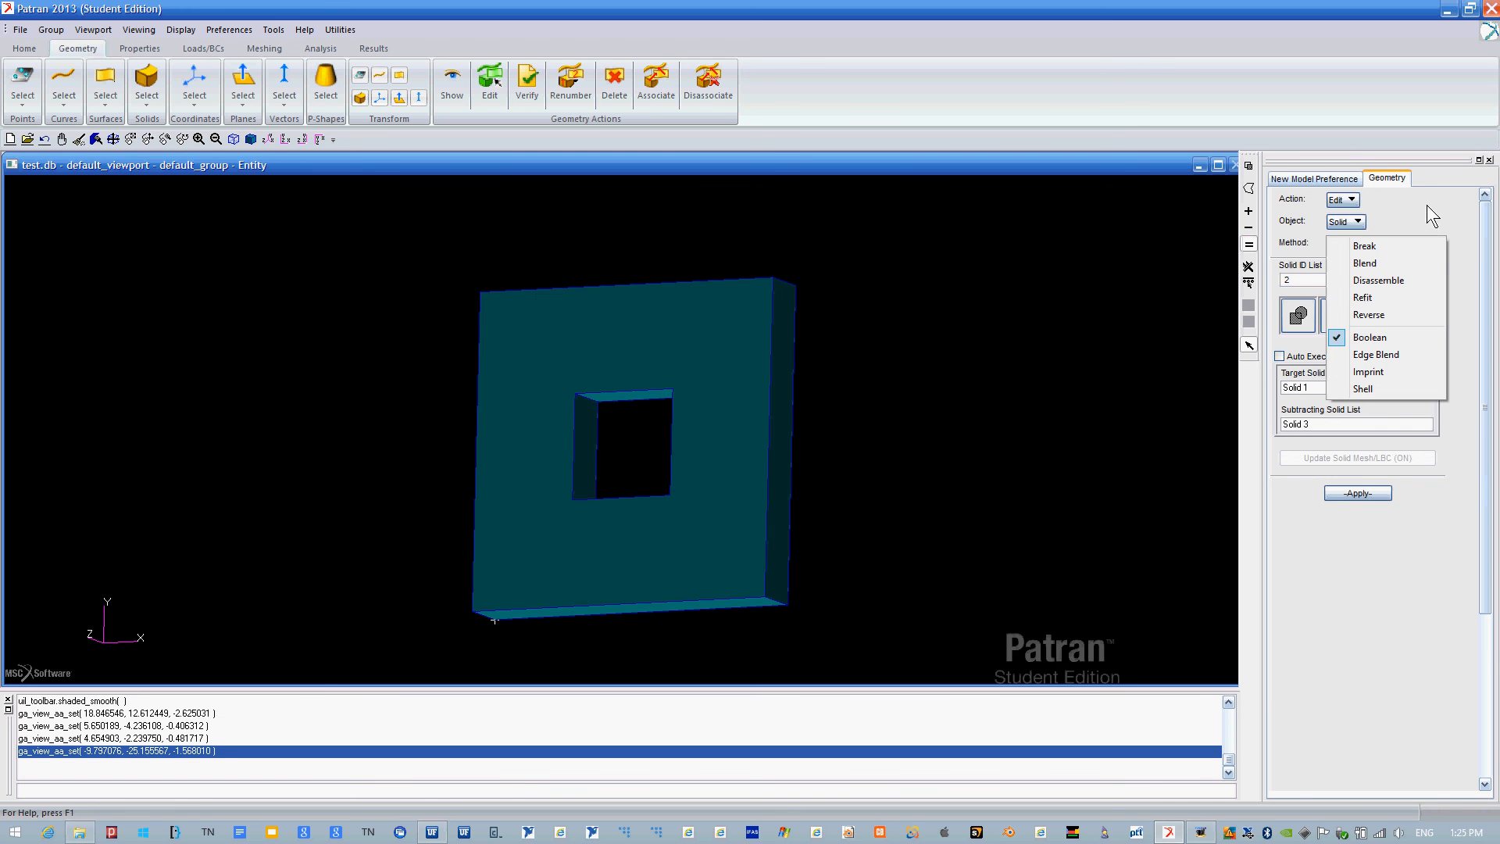
click(1427, 205)
click(1334, 220)
click(1343, 222)
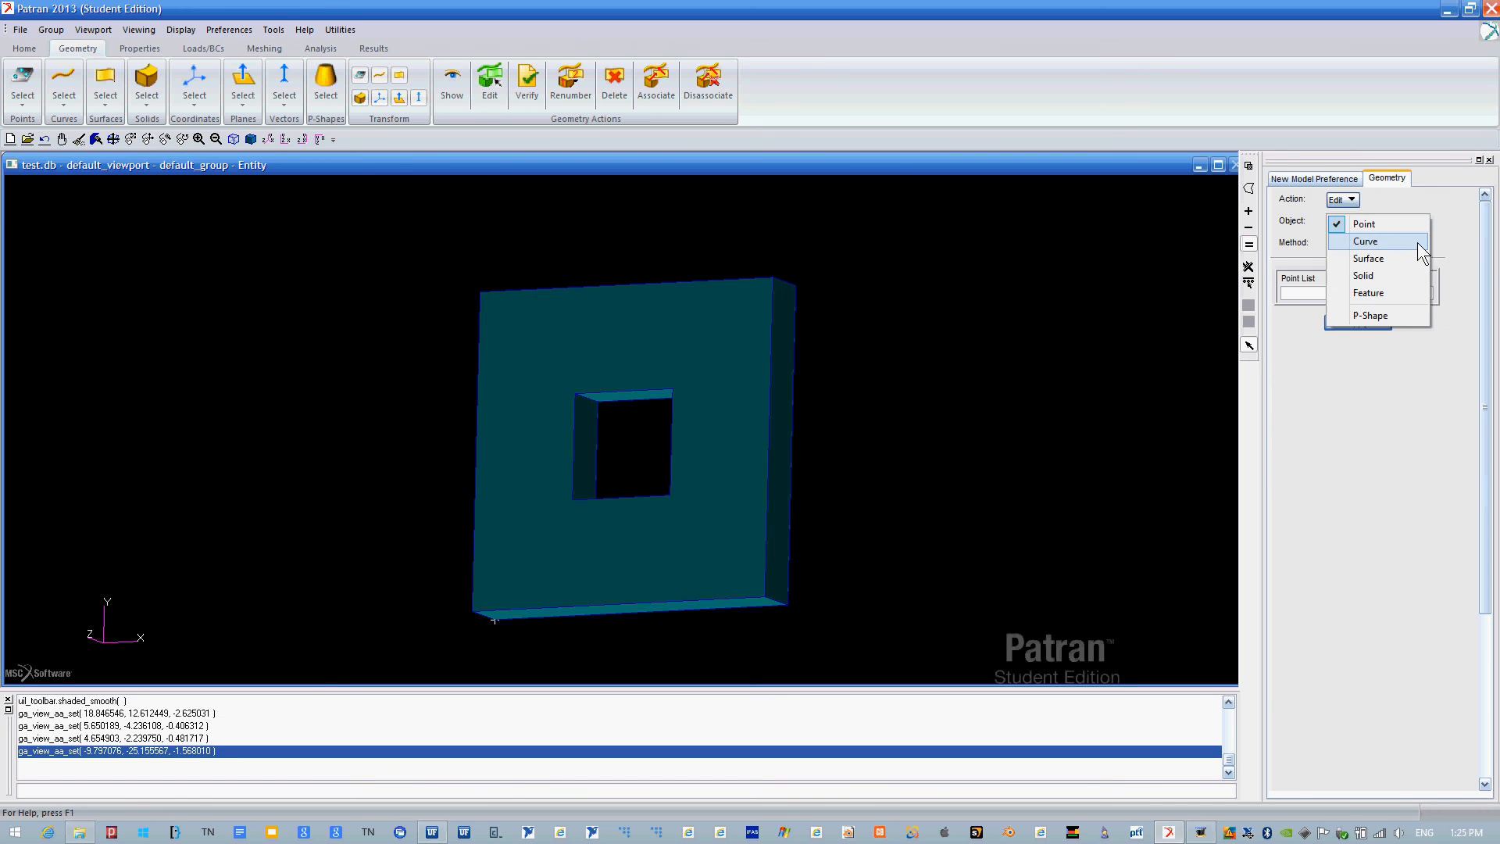
click(1408, 240)
click(1368, 246)
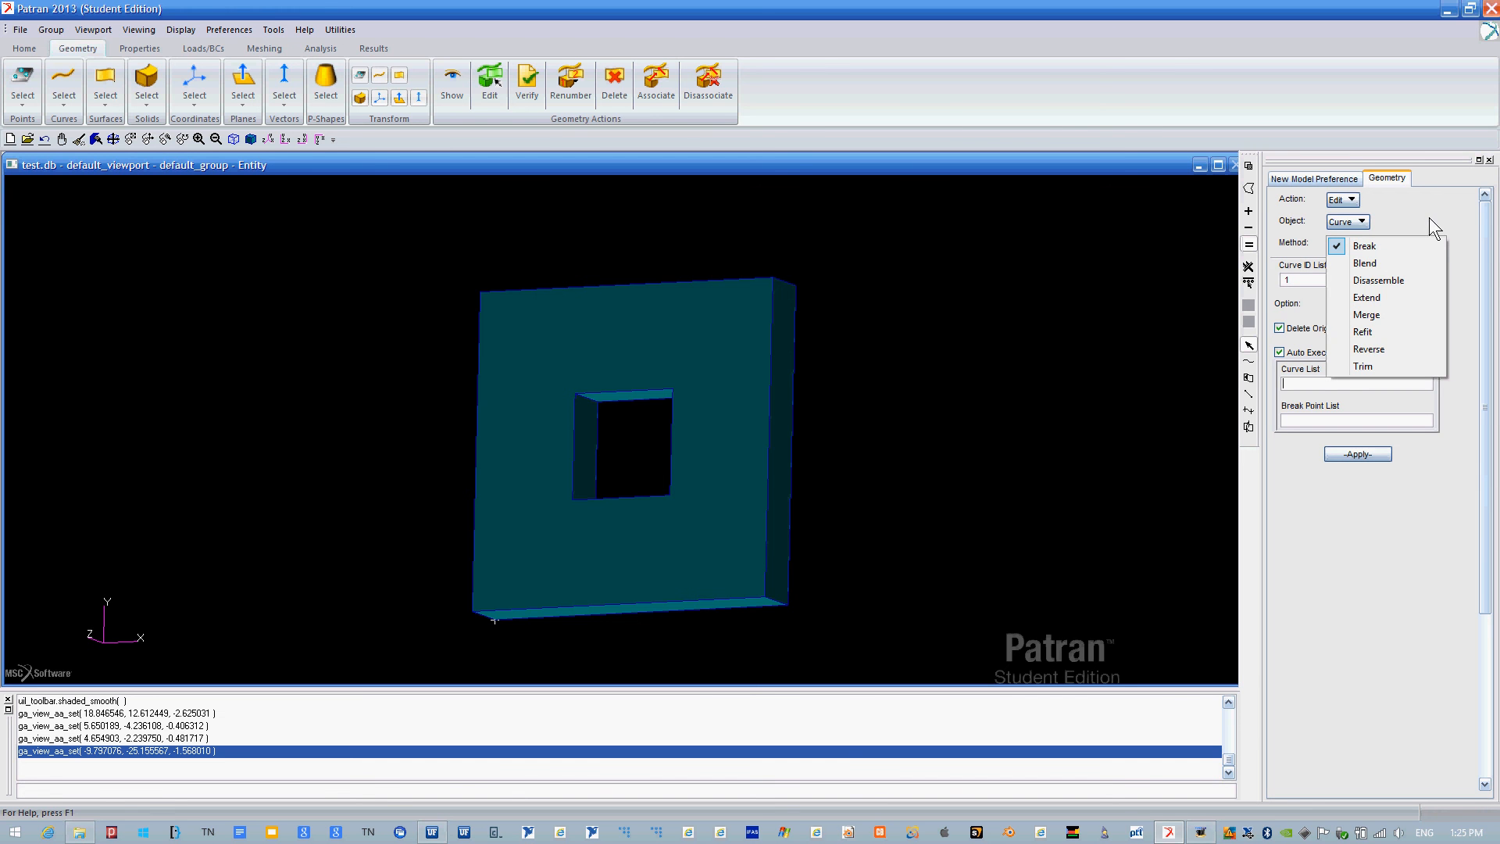
click(1427, 217)
Examine the surface edit methods, including Add Fillet, and check the curve methods again for a way to round corners.
click(1341, 220)
click(1342, 222)
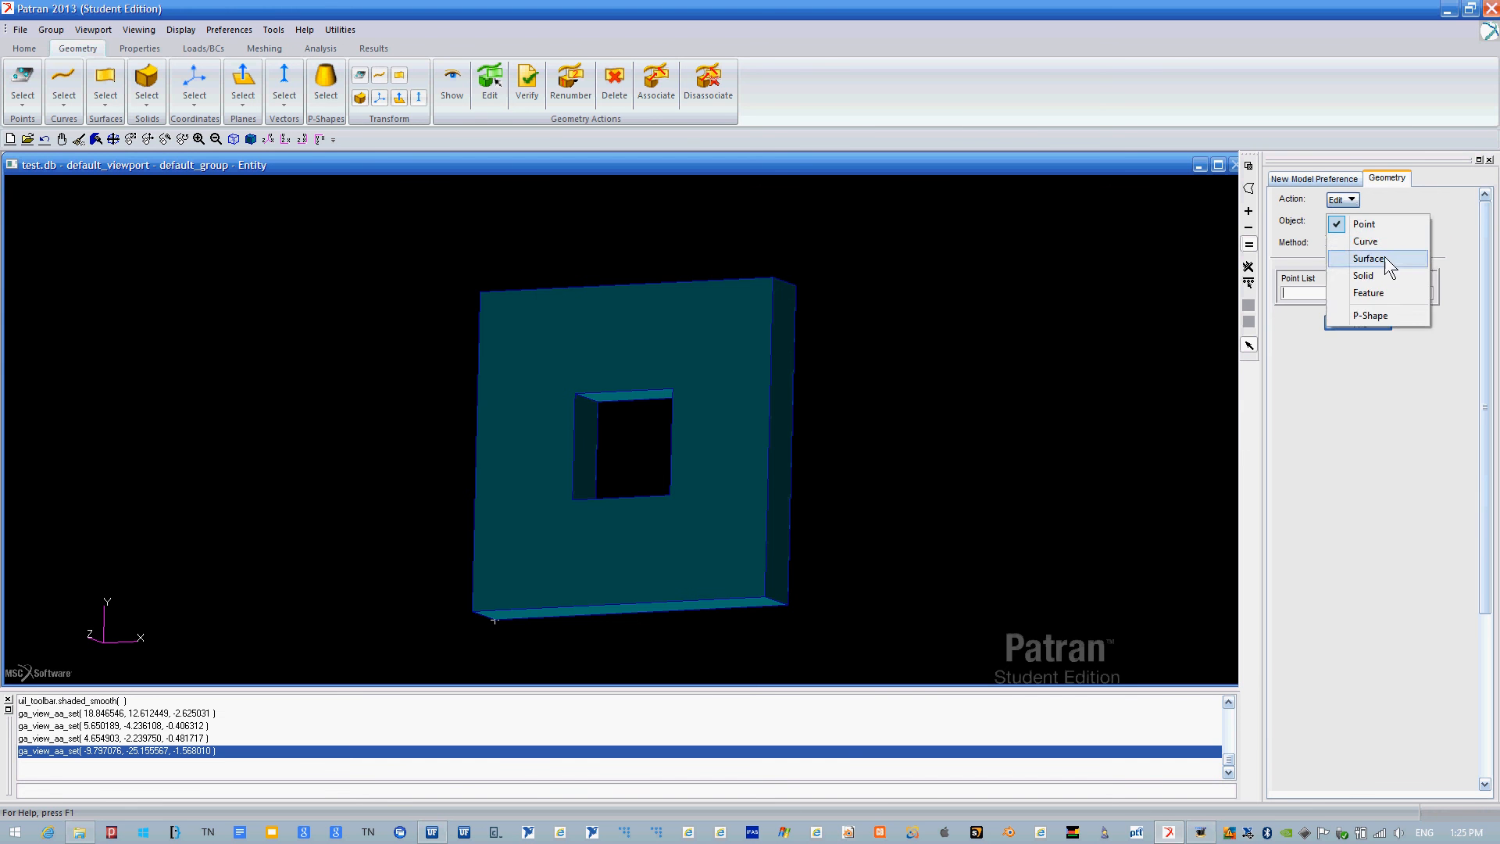
click(1385, 258)
click(1363, 244)
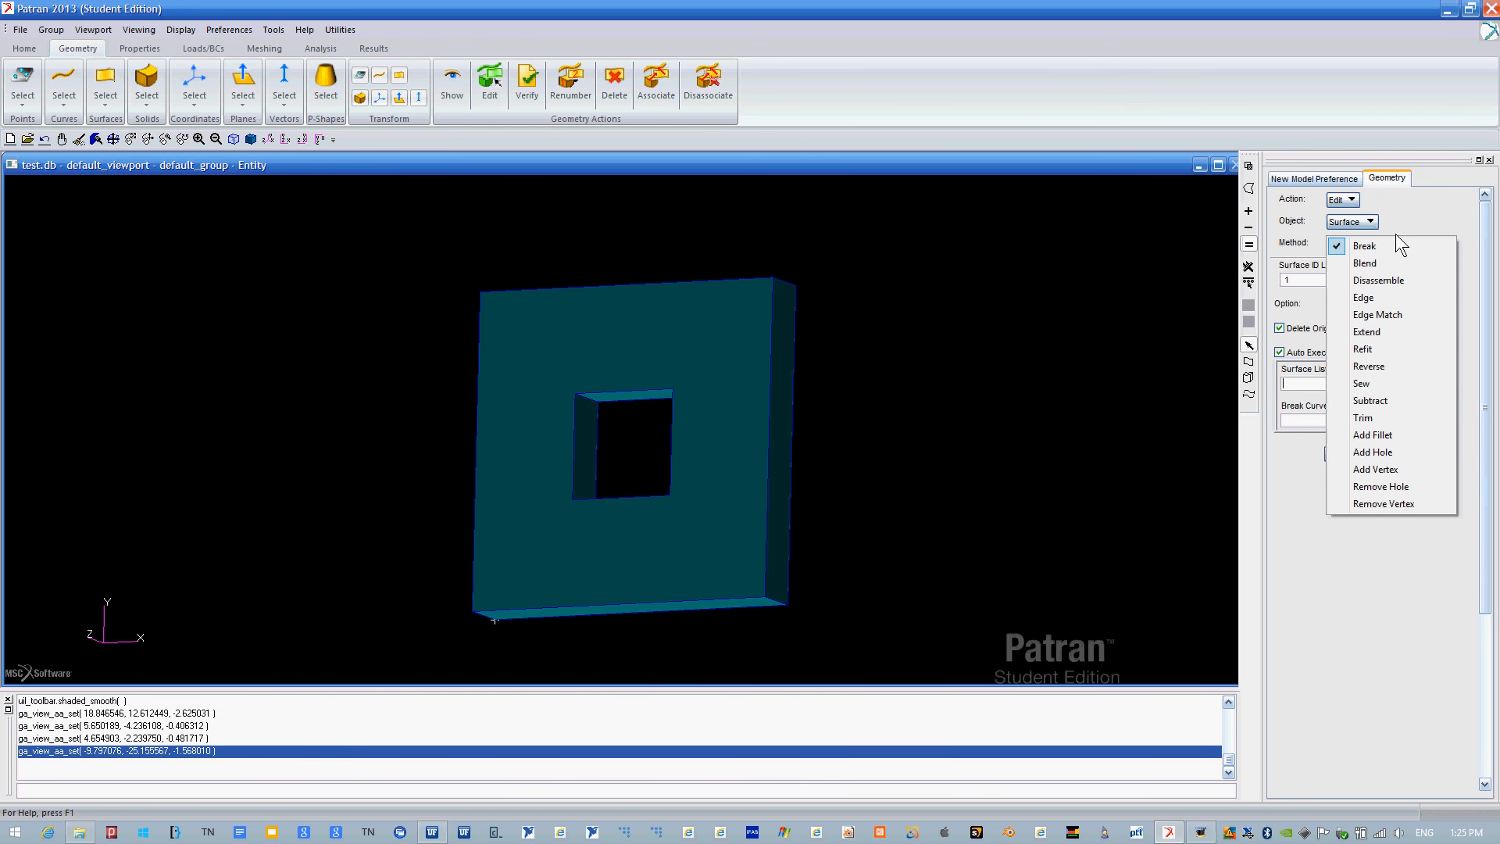
click(1383, 434)
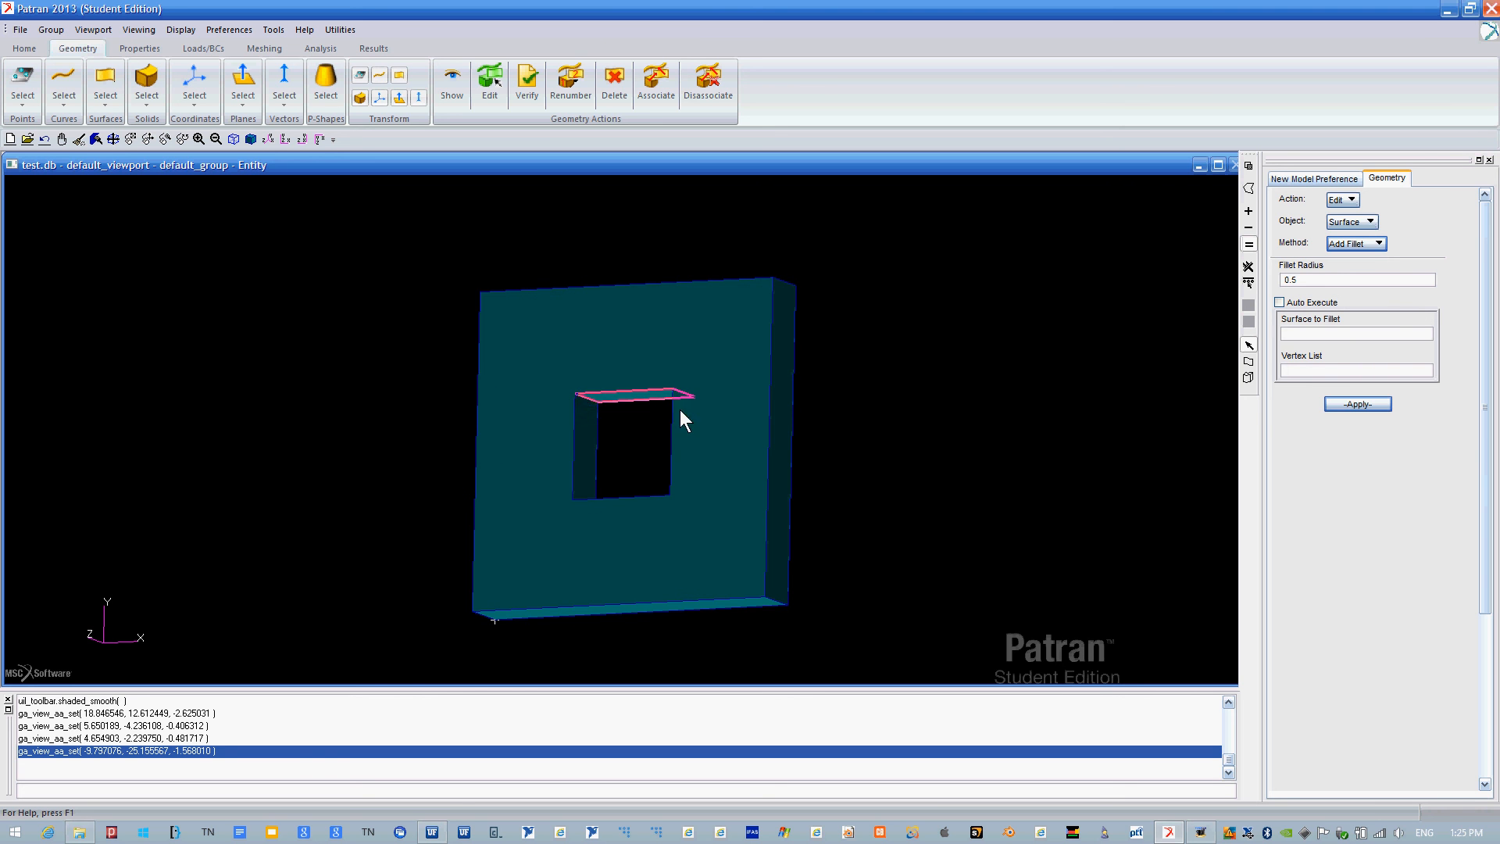
click(1358, 223)
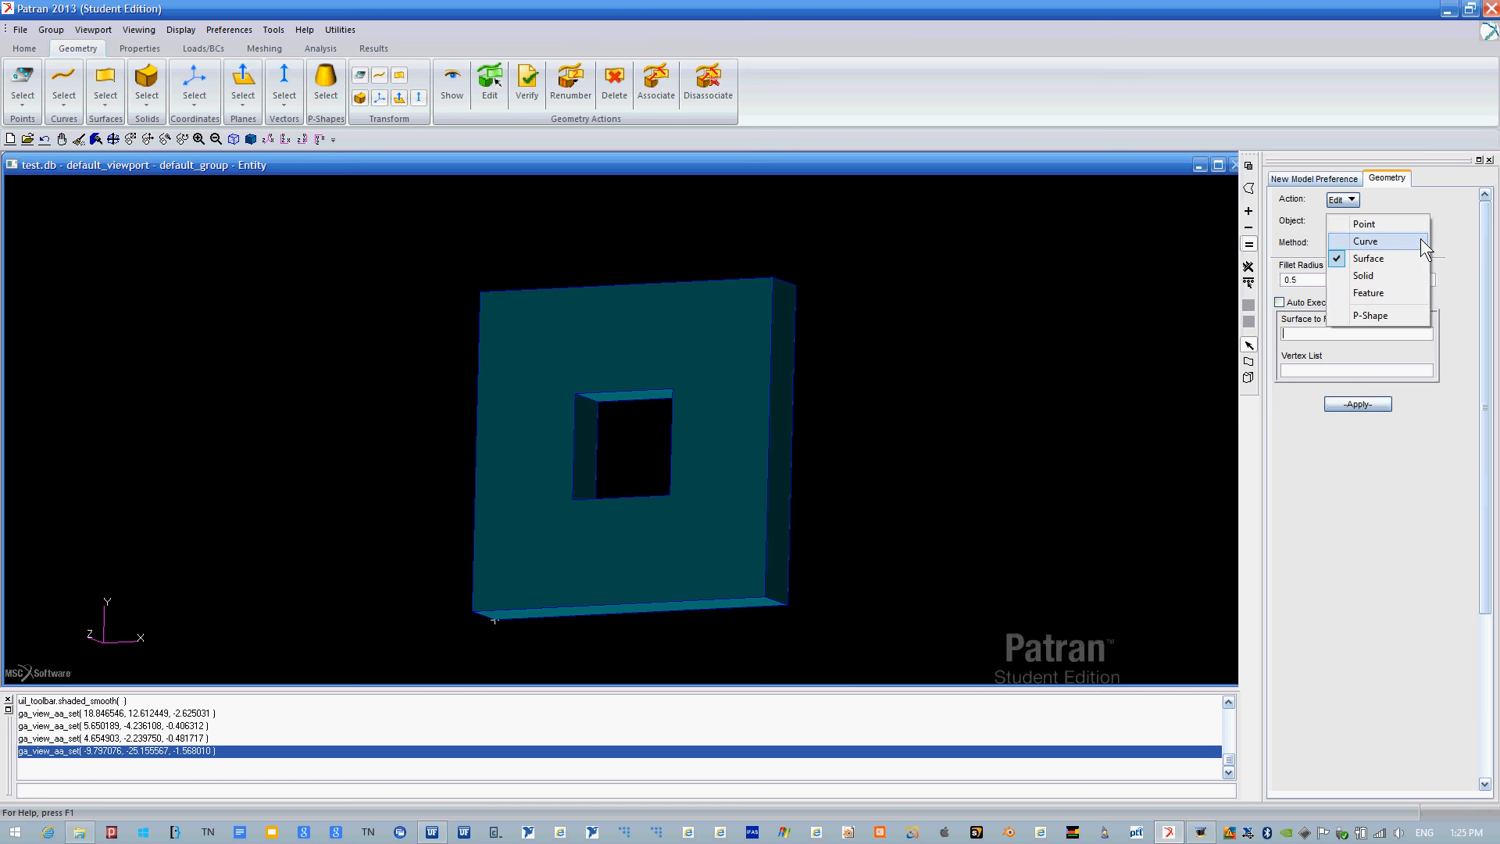
click(1421, 237)
click(1358, 243)
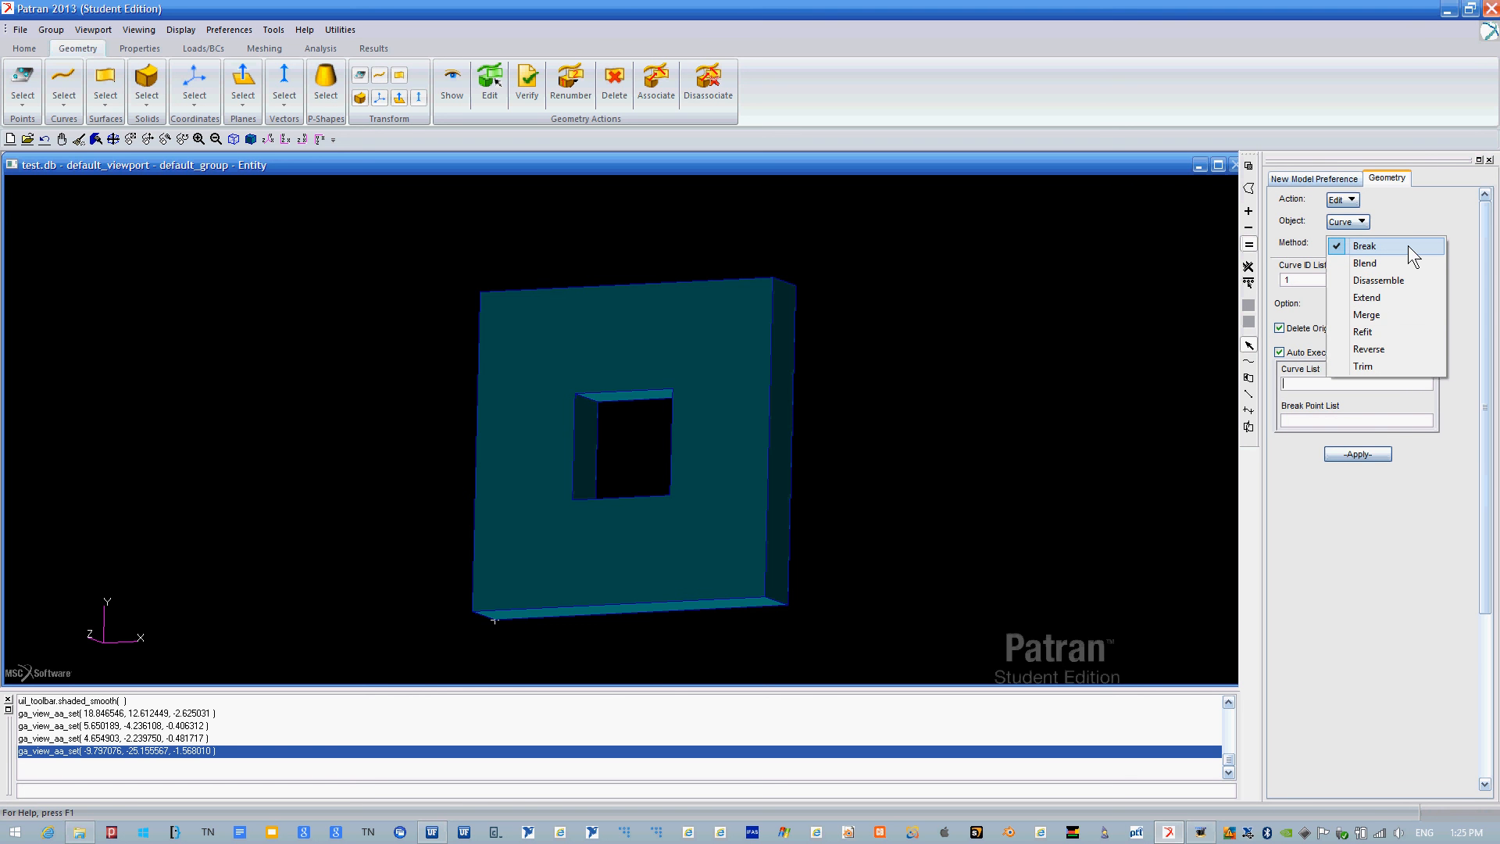
click(1408, 246)
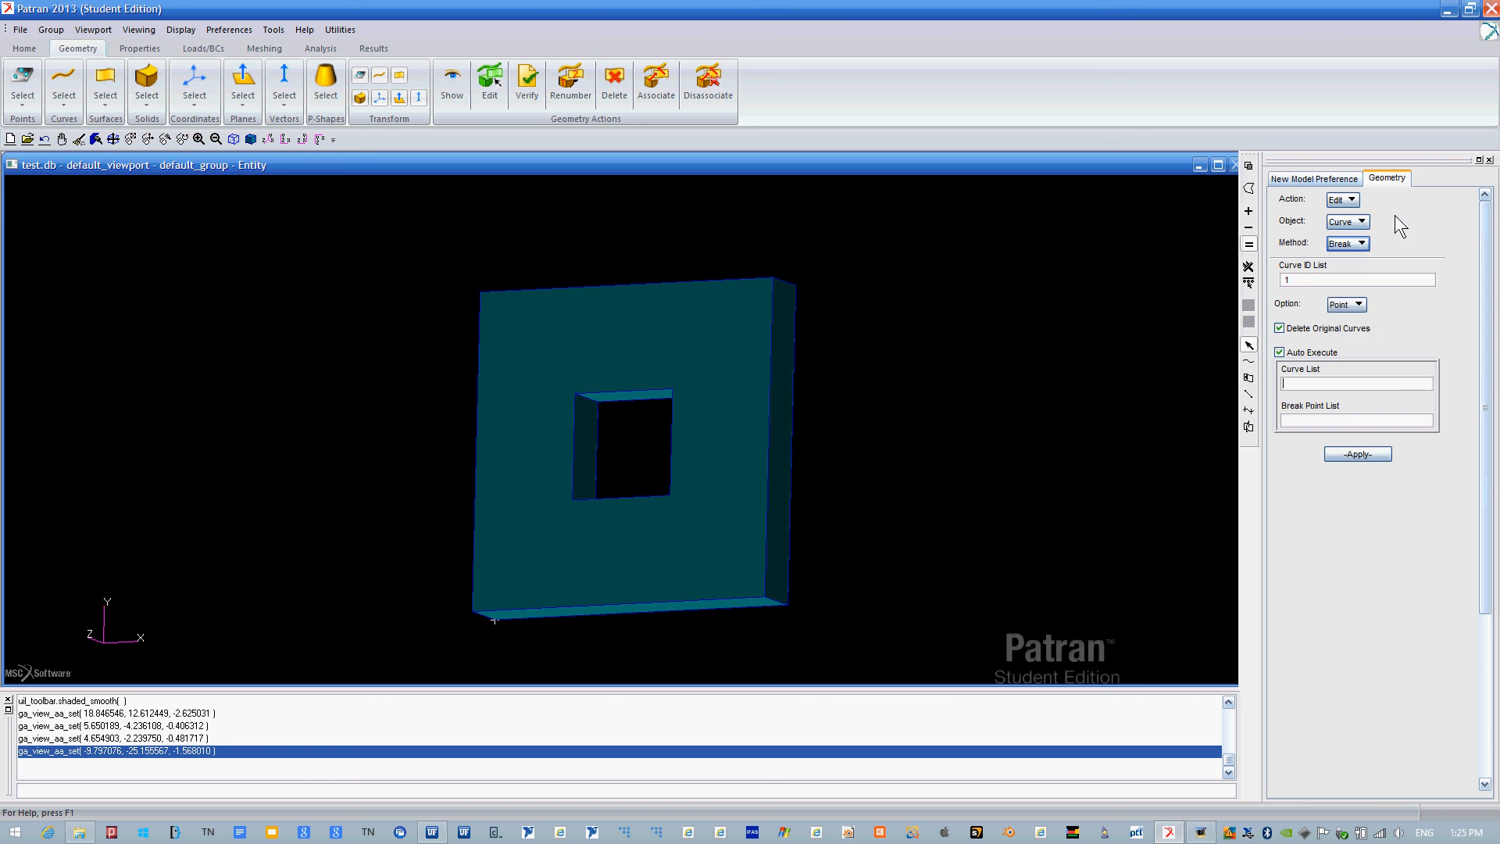
Set up an Edge Blend edit for solids with a constant radius of 0.25.
click(1348, 221)
click(1379, 276)
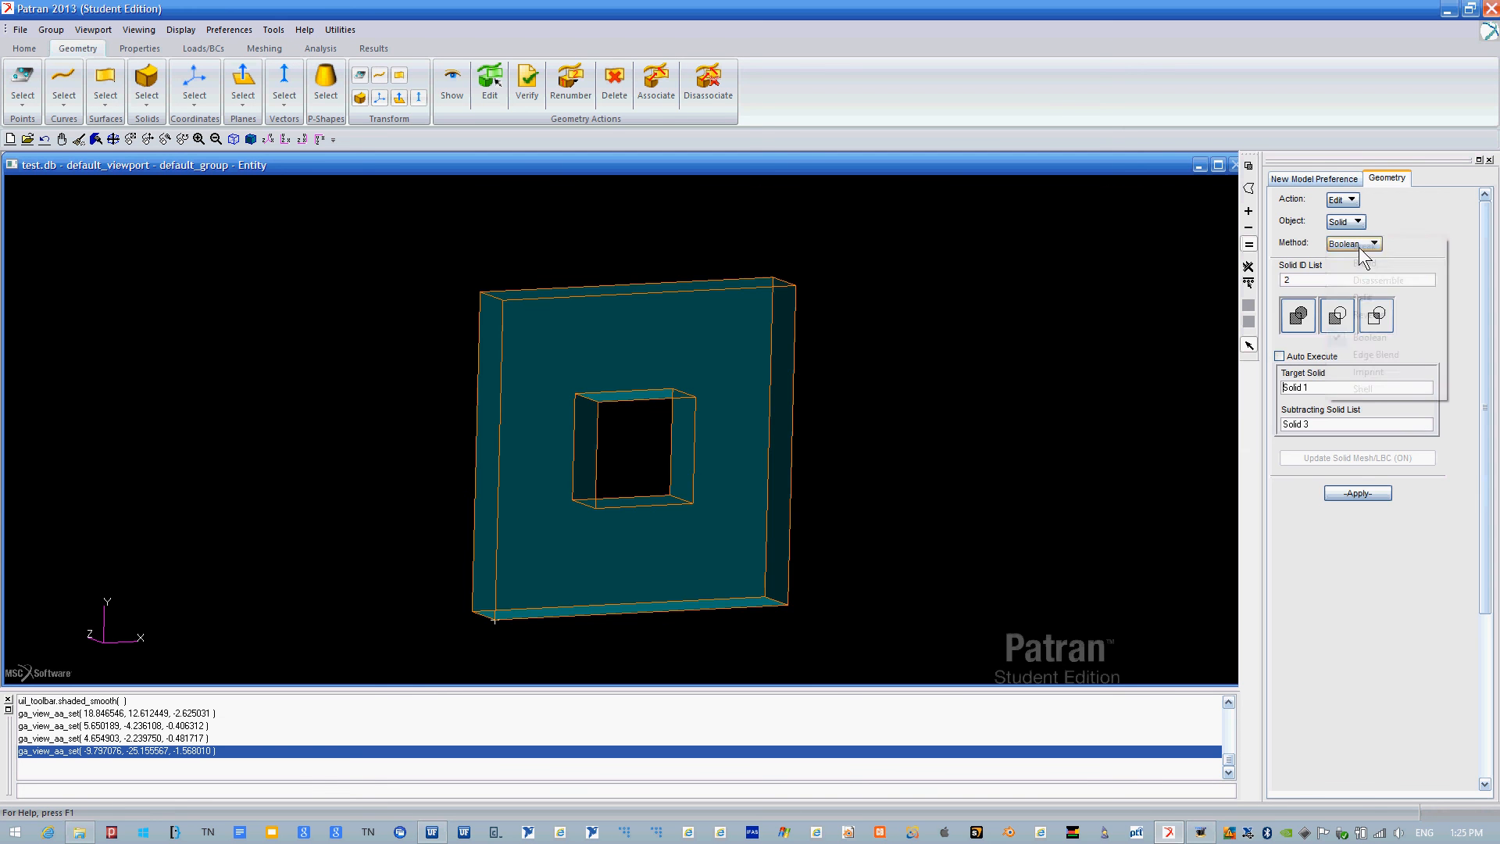
click(1358, 244)
click(1407, 354)
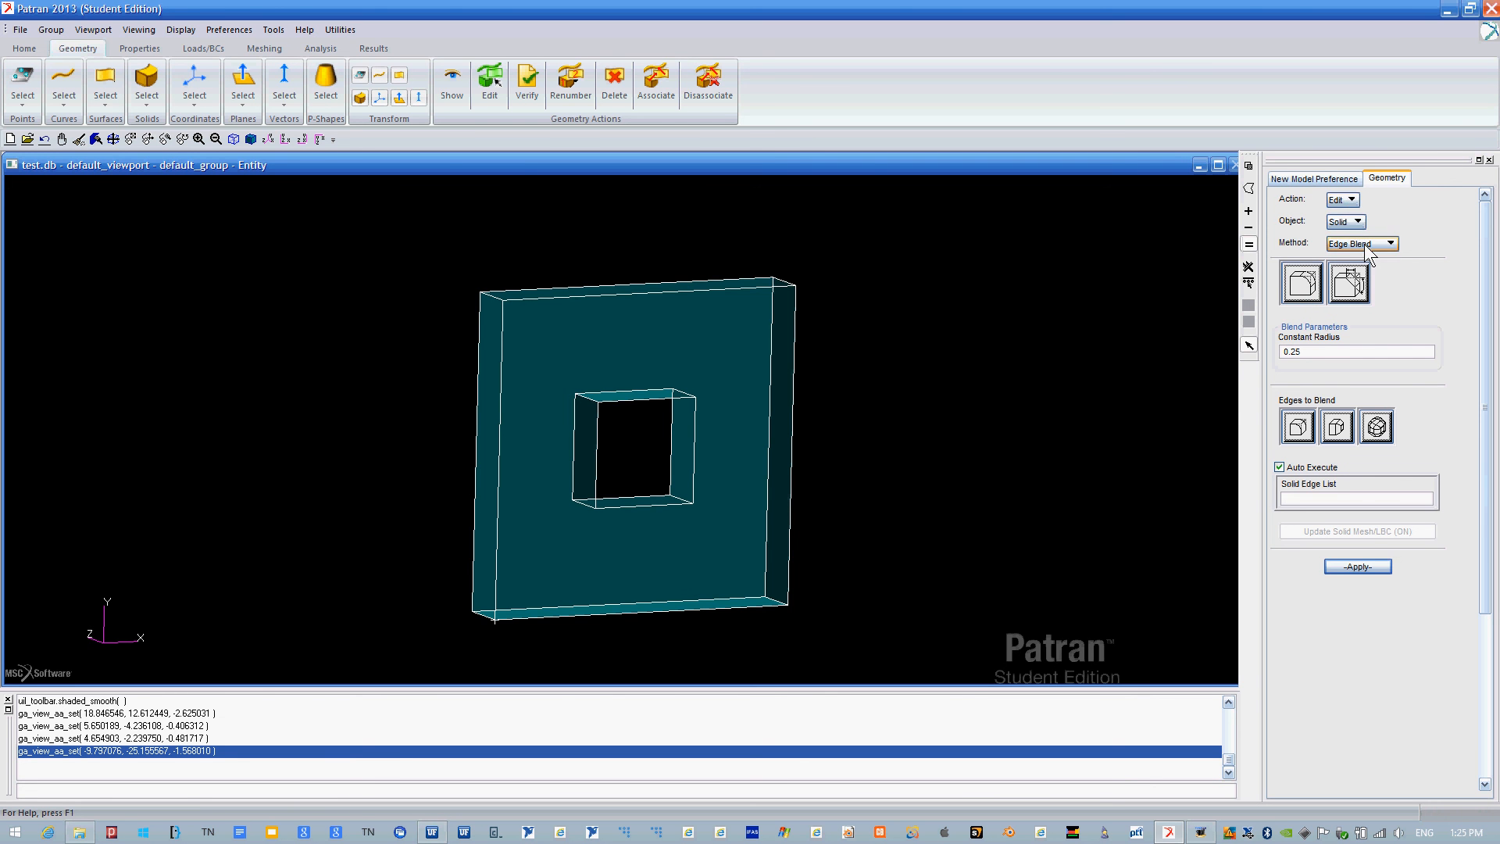
click(1303, 285)
click(1362, 351)
middle_drag(991, 460, 1075, 494)
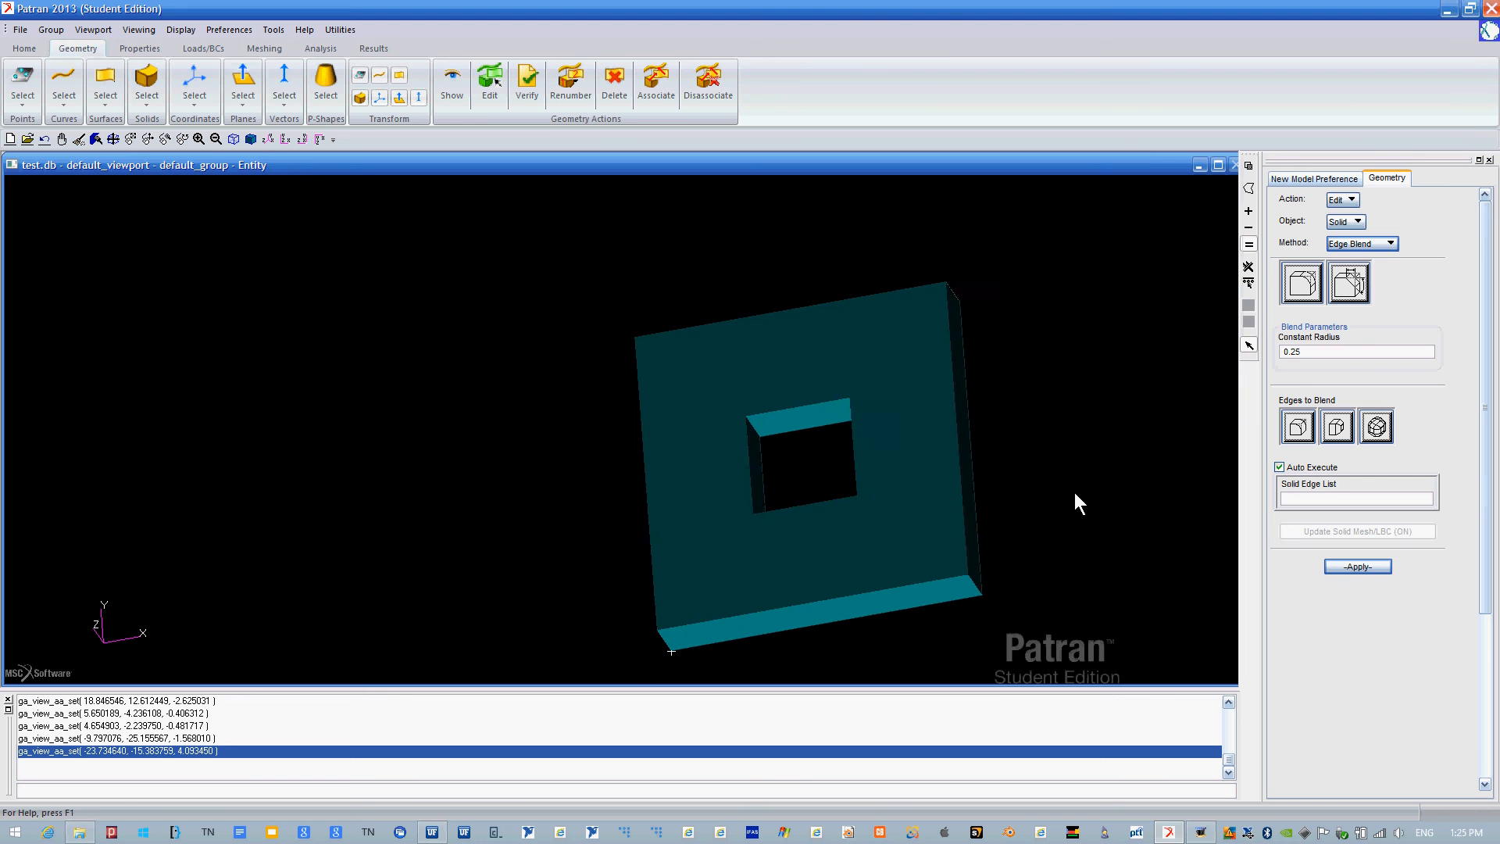
key(super)
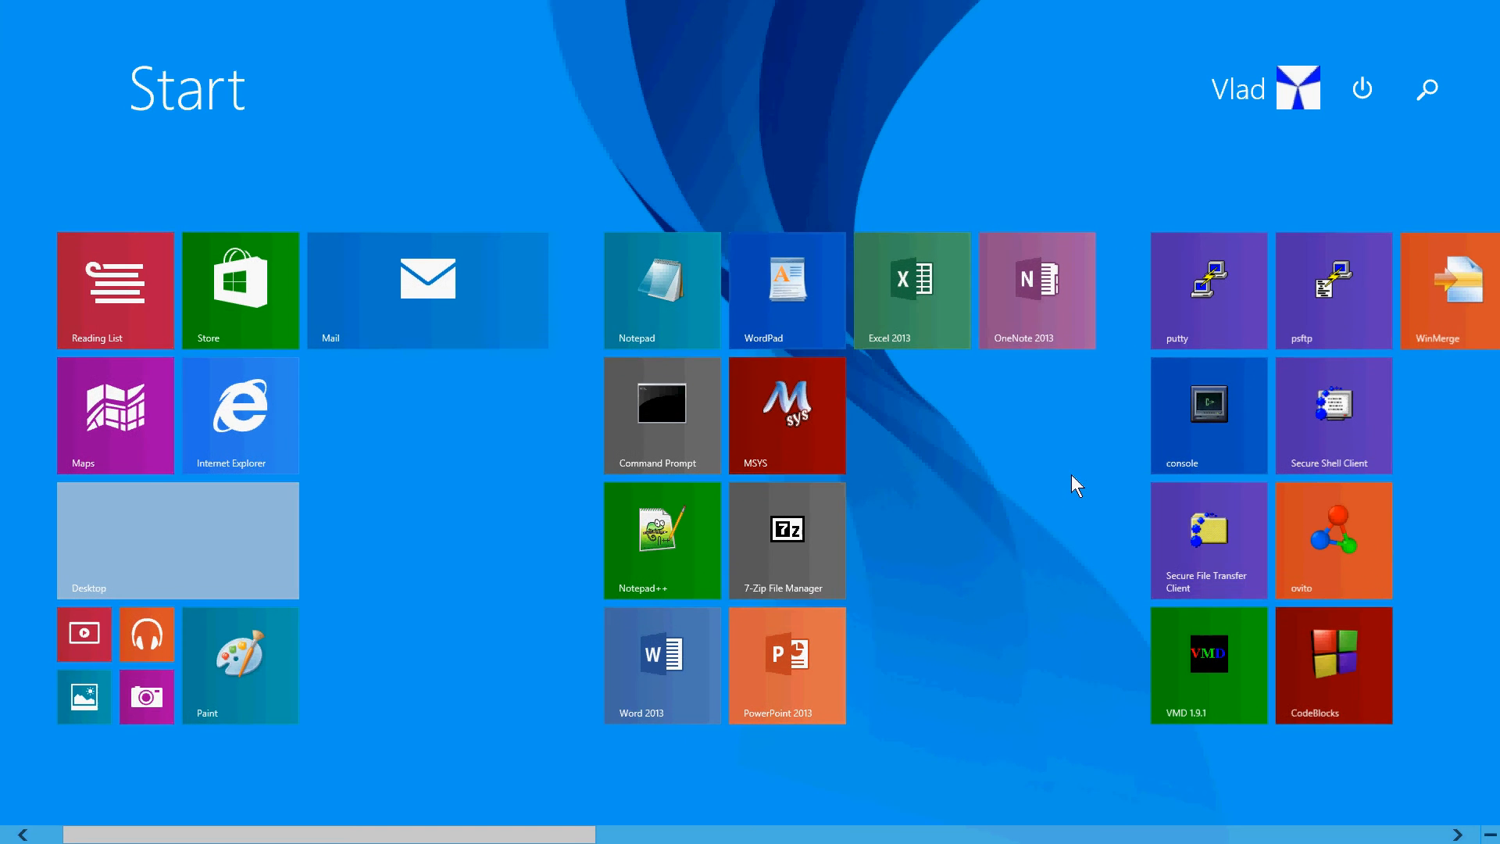
scroll(952, 594, up, 1)
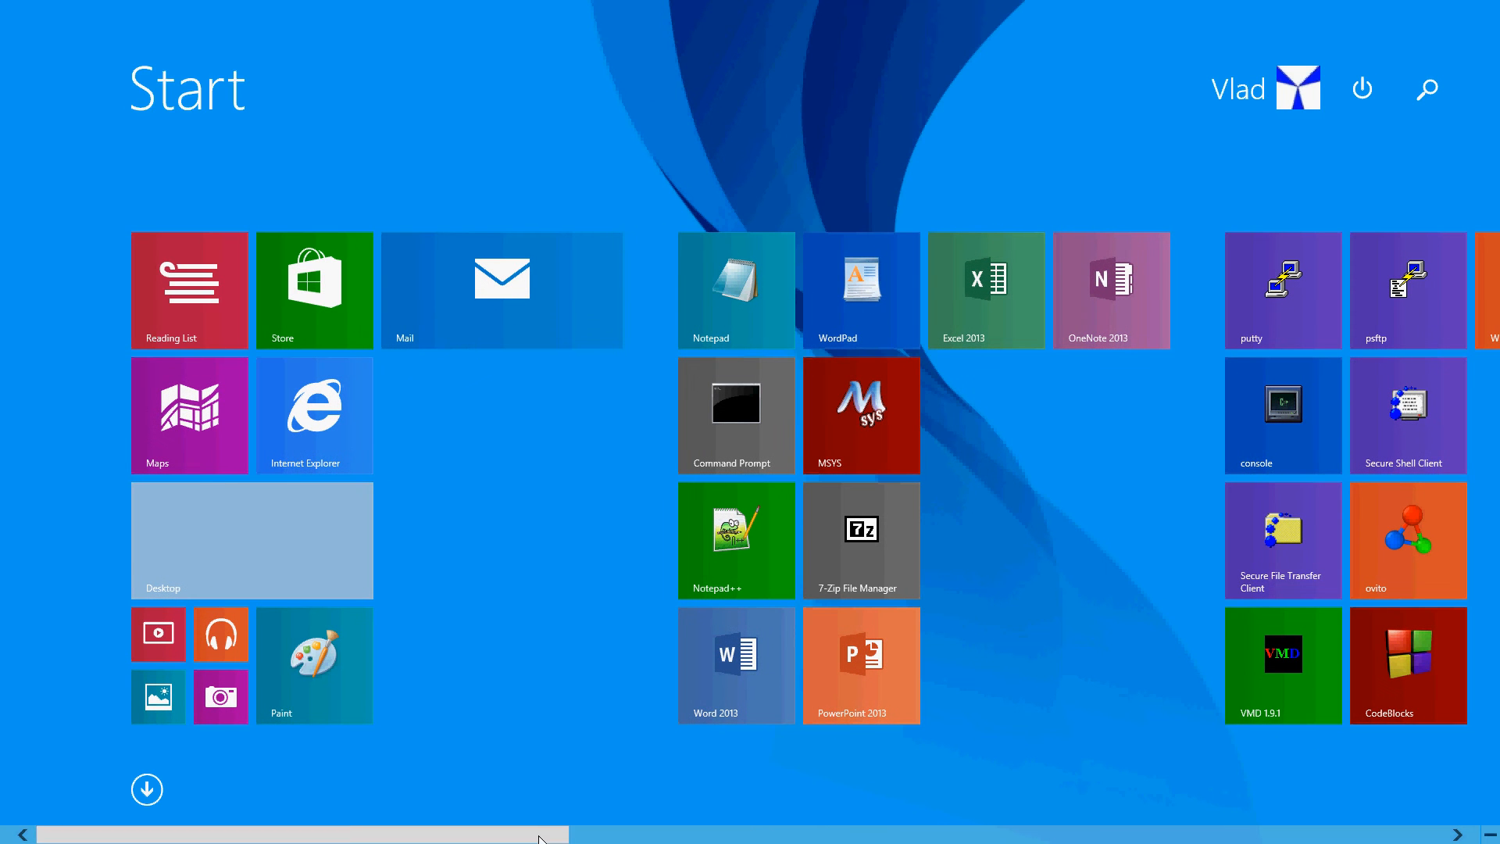
drag(539, 838, 829, 833)
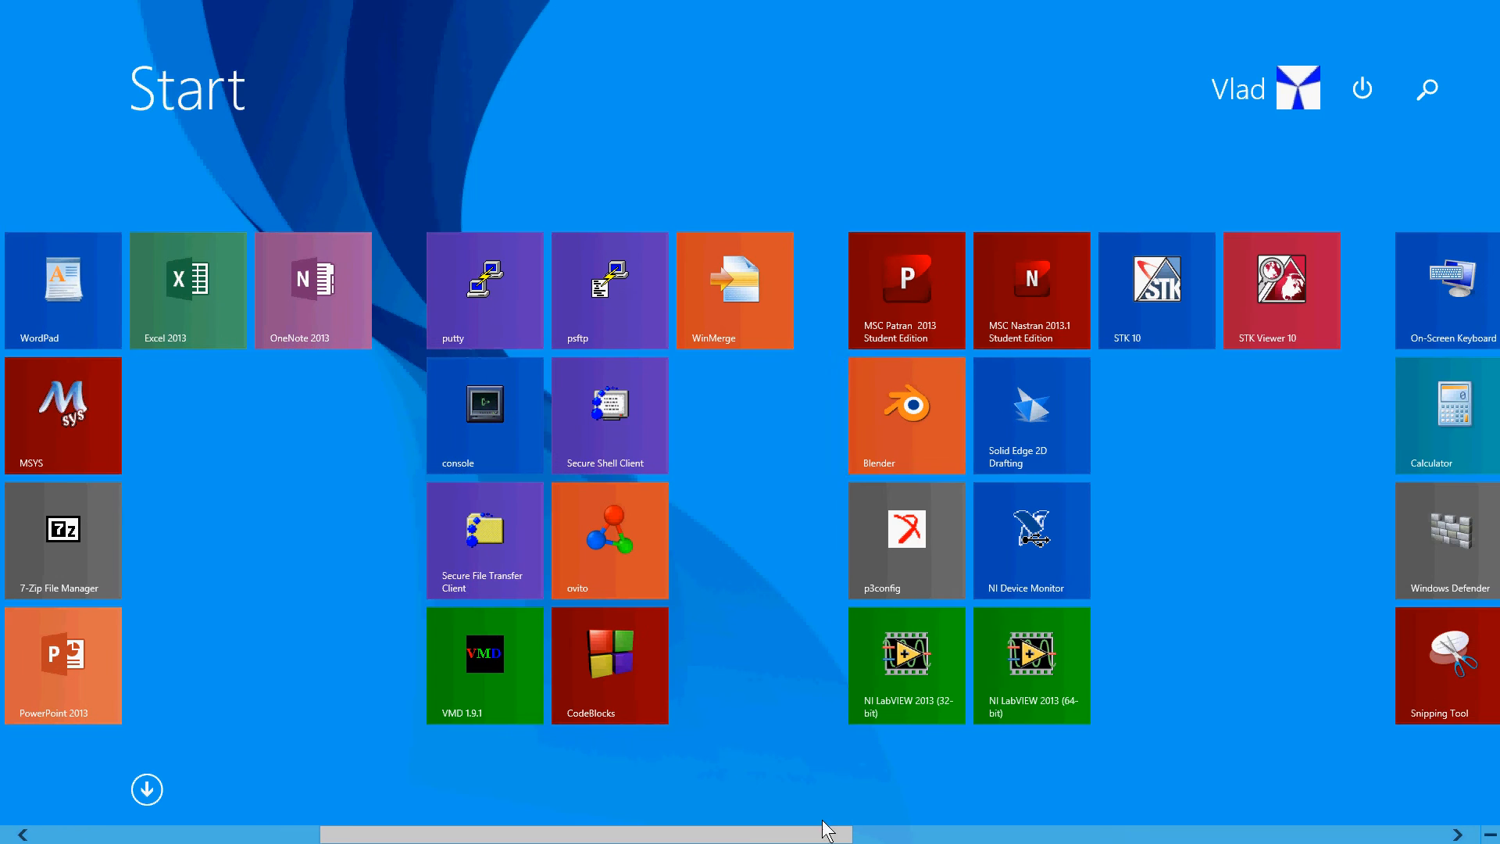
click(913, 288)
Blend one inner corner edge of the square cutout with the 0.25 constant radius.
middle_drag(824, 600, 854, 469)
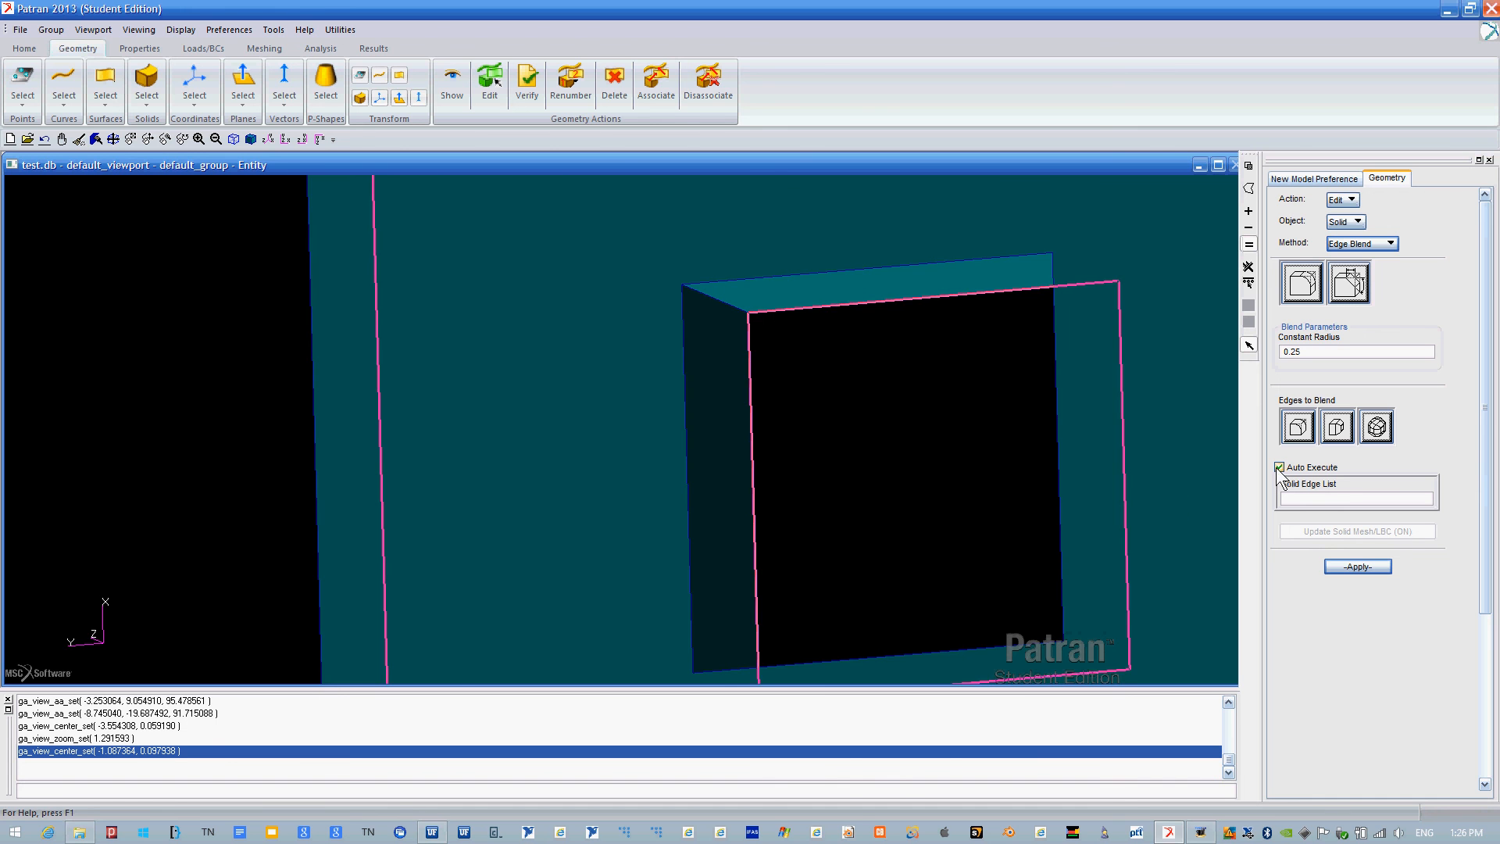
click(718, 298)
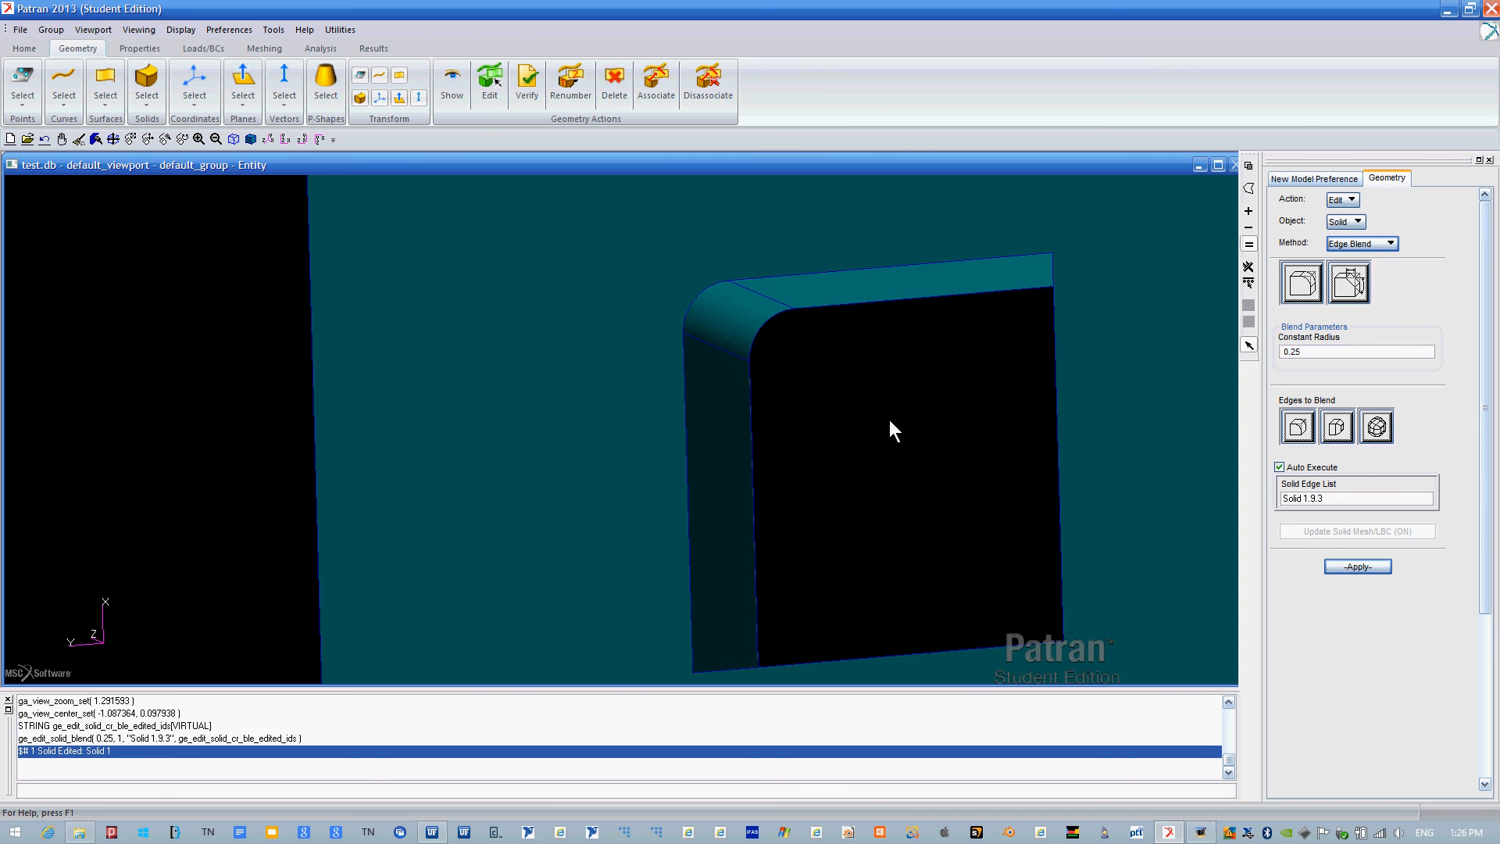
middle_drag(884, 426, 969, 382)
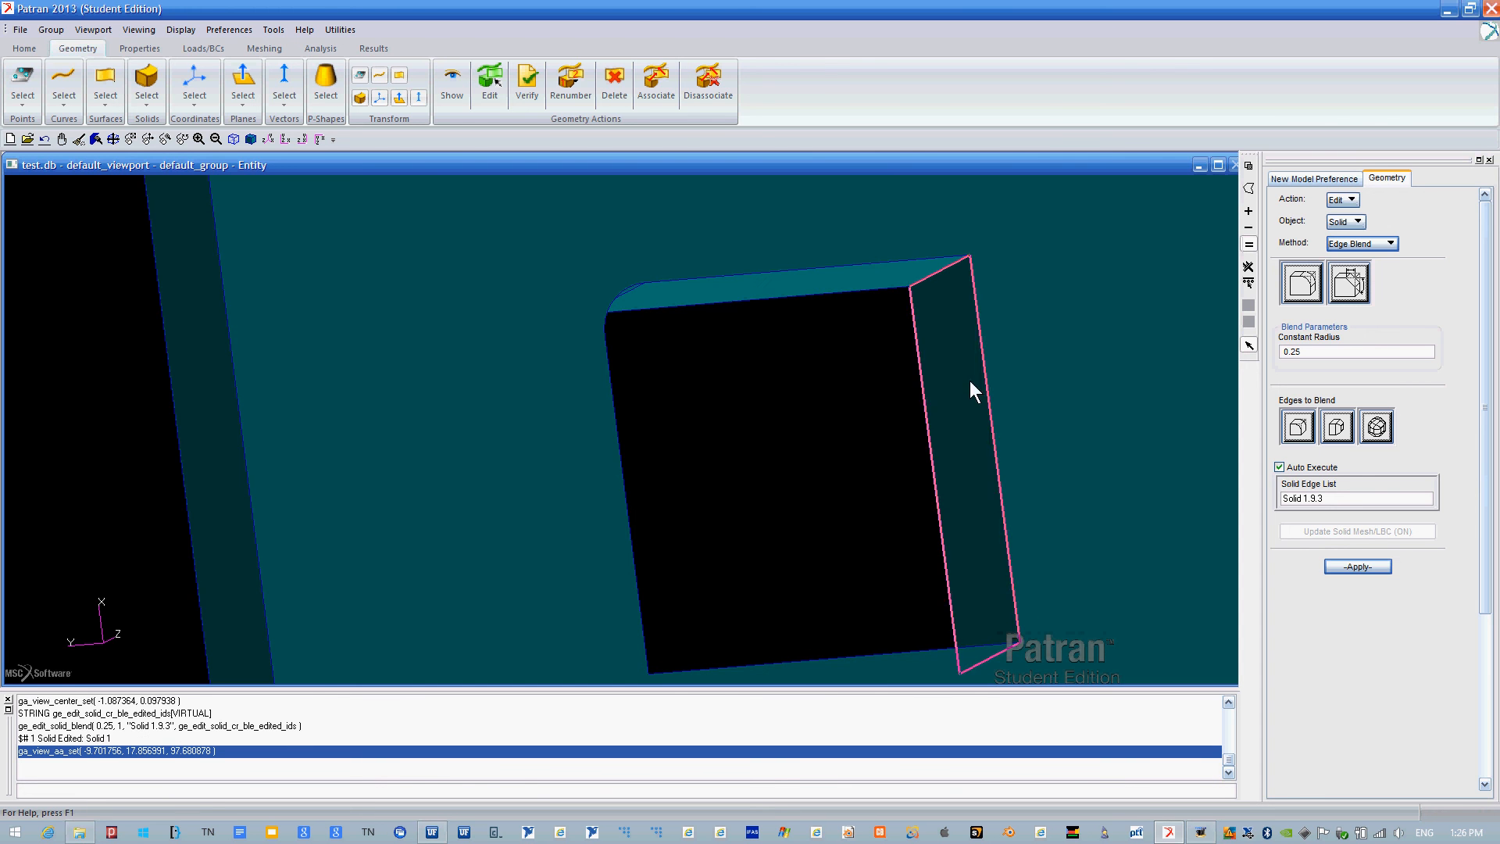
Blend the remaining three inner corner edges of the square cutout with the 0.25 constant radius.
click(935, 270)
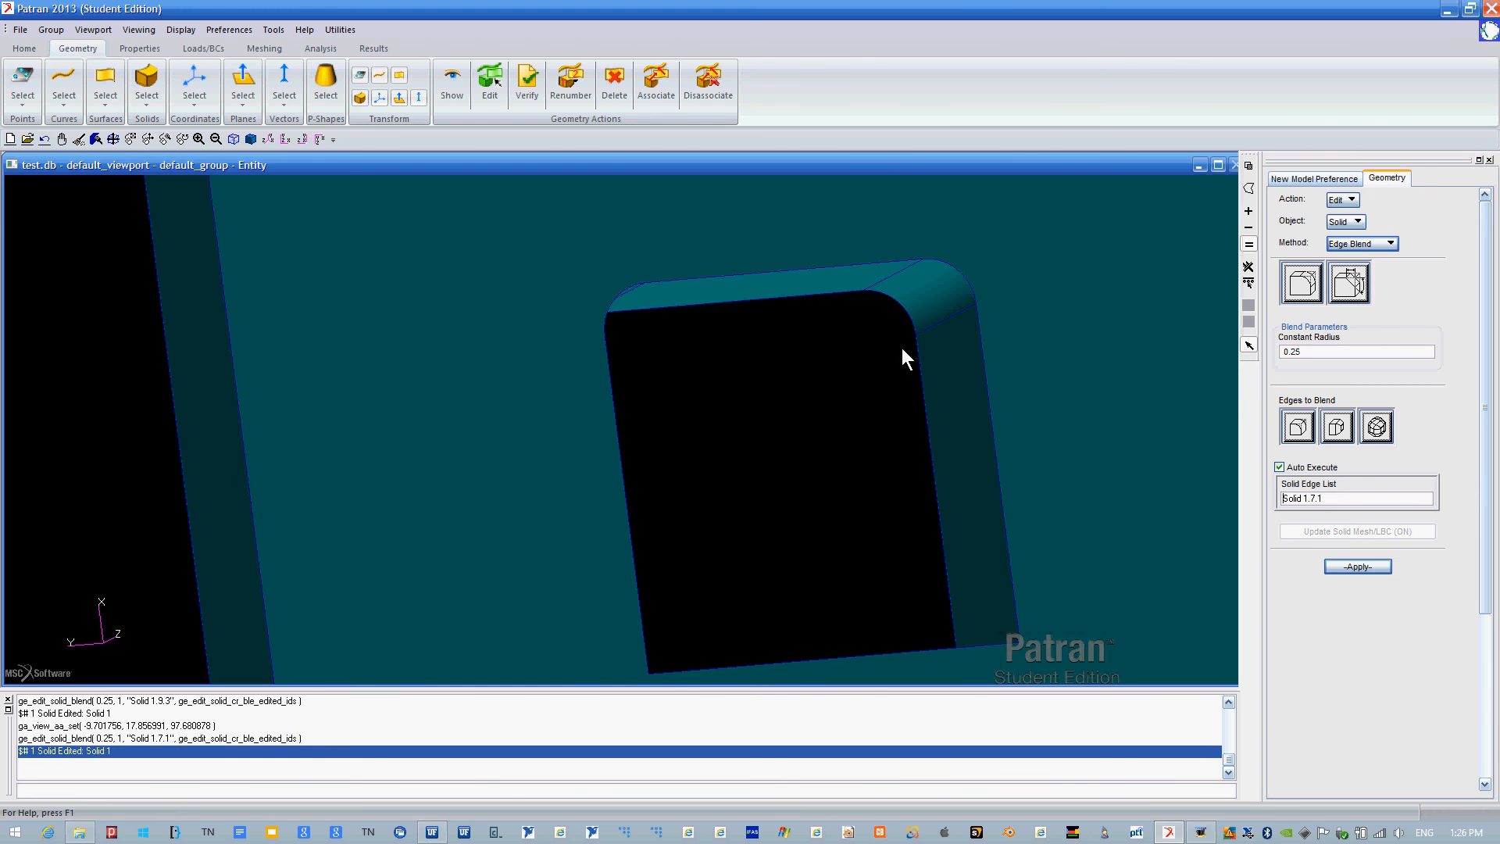
middle_drag(870, 480, 898, 536)
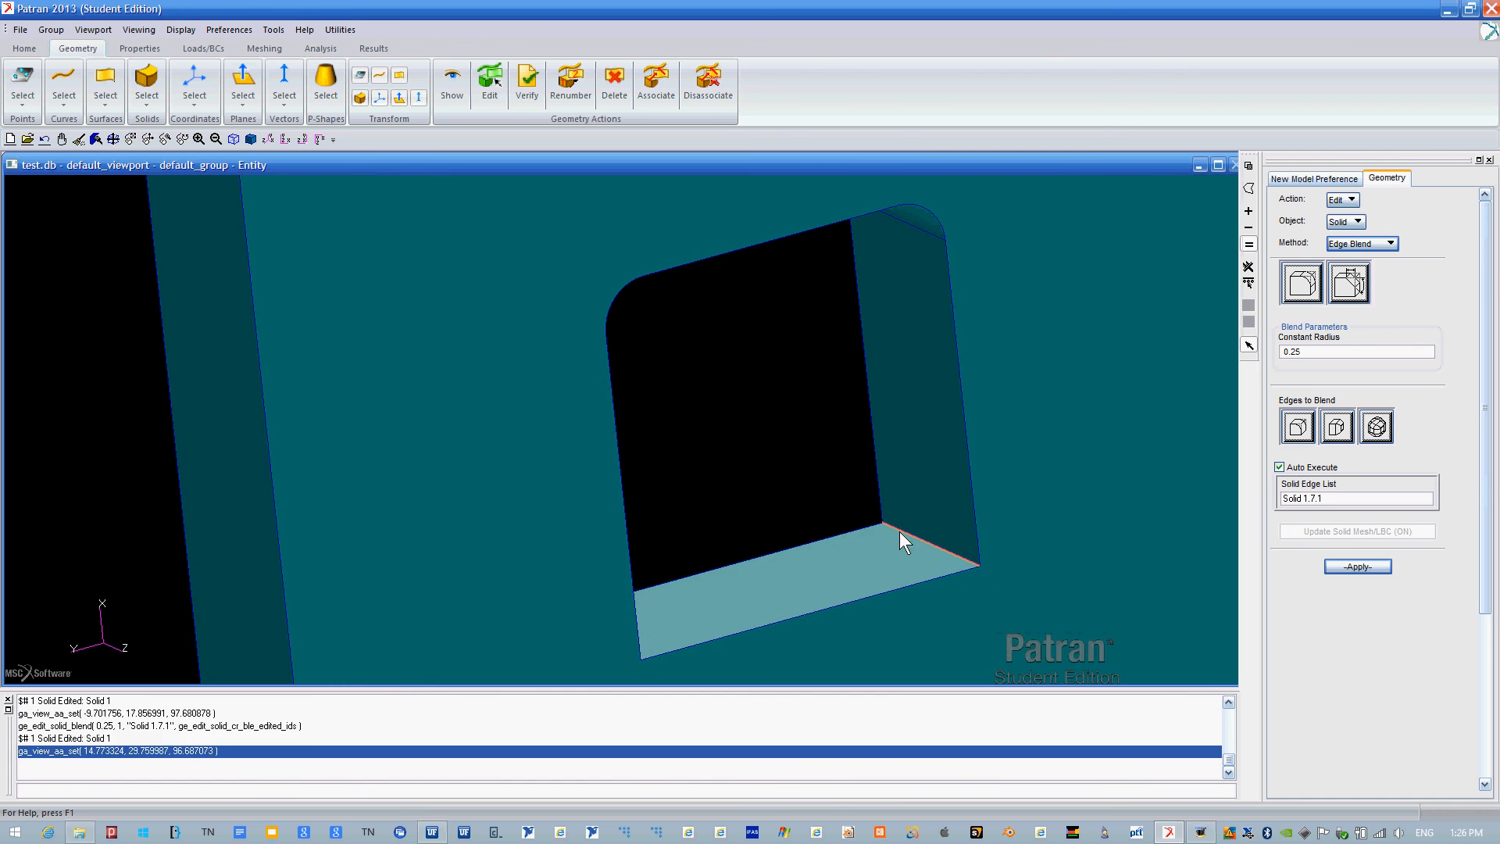
click(909, 531)
middle_drag(817, 493, 761, 532)
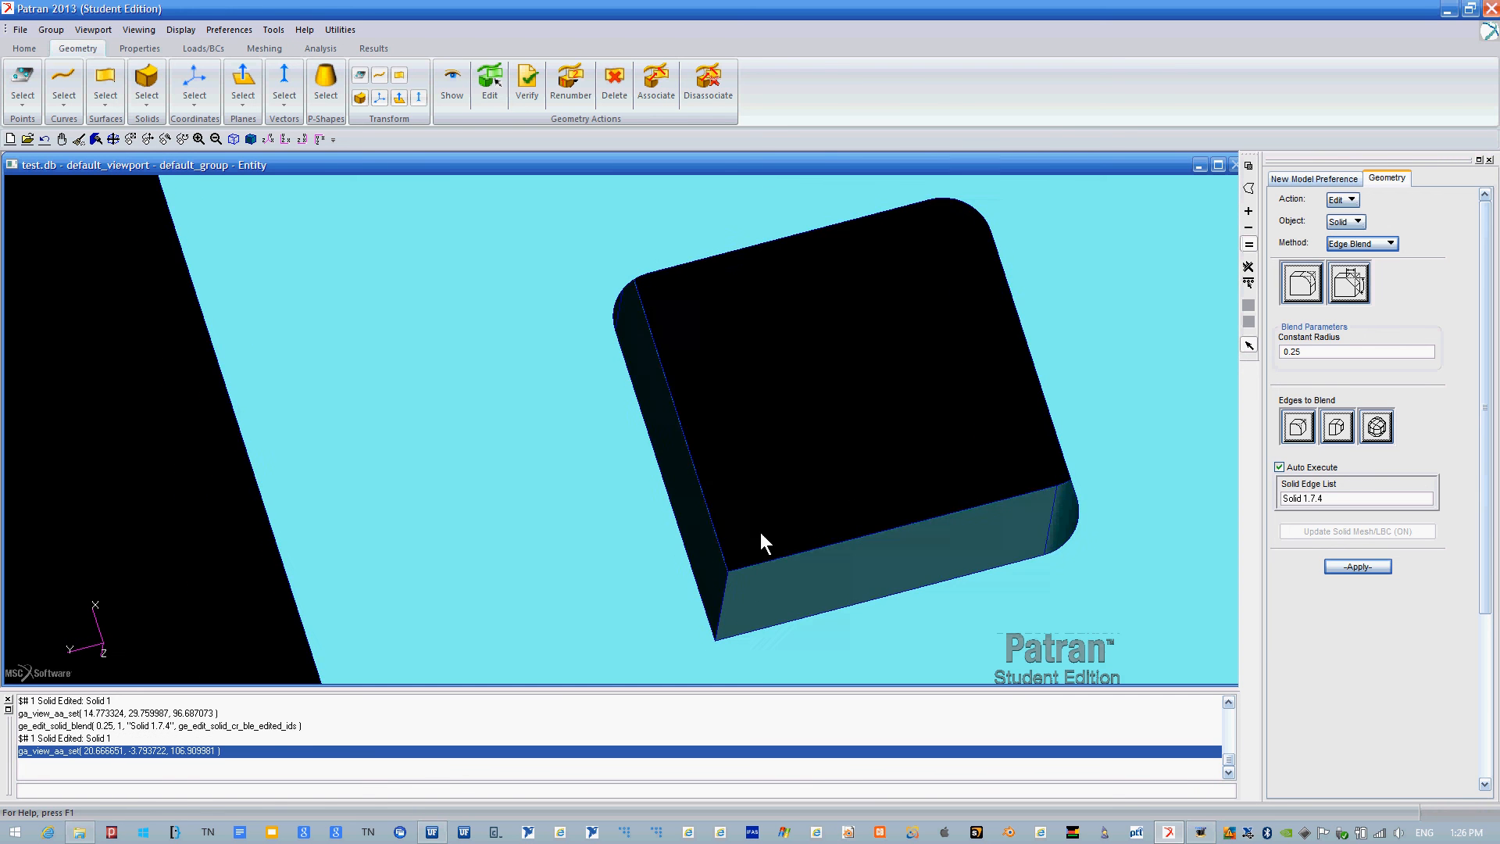
click(726, 594)
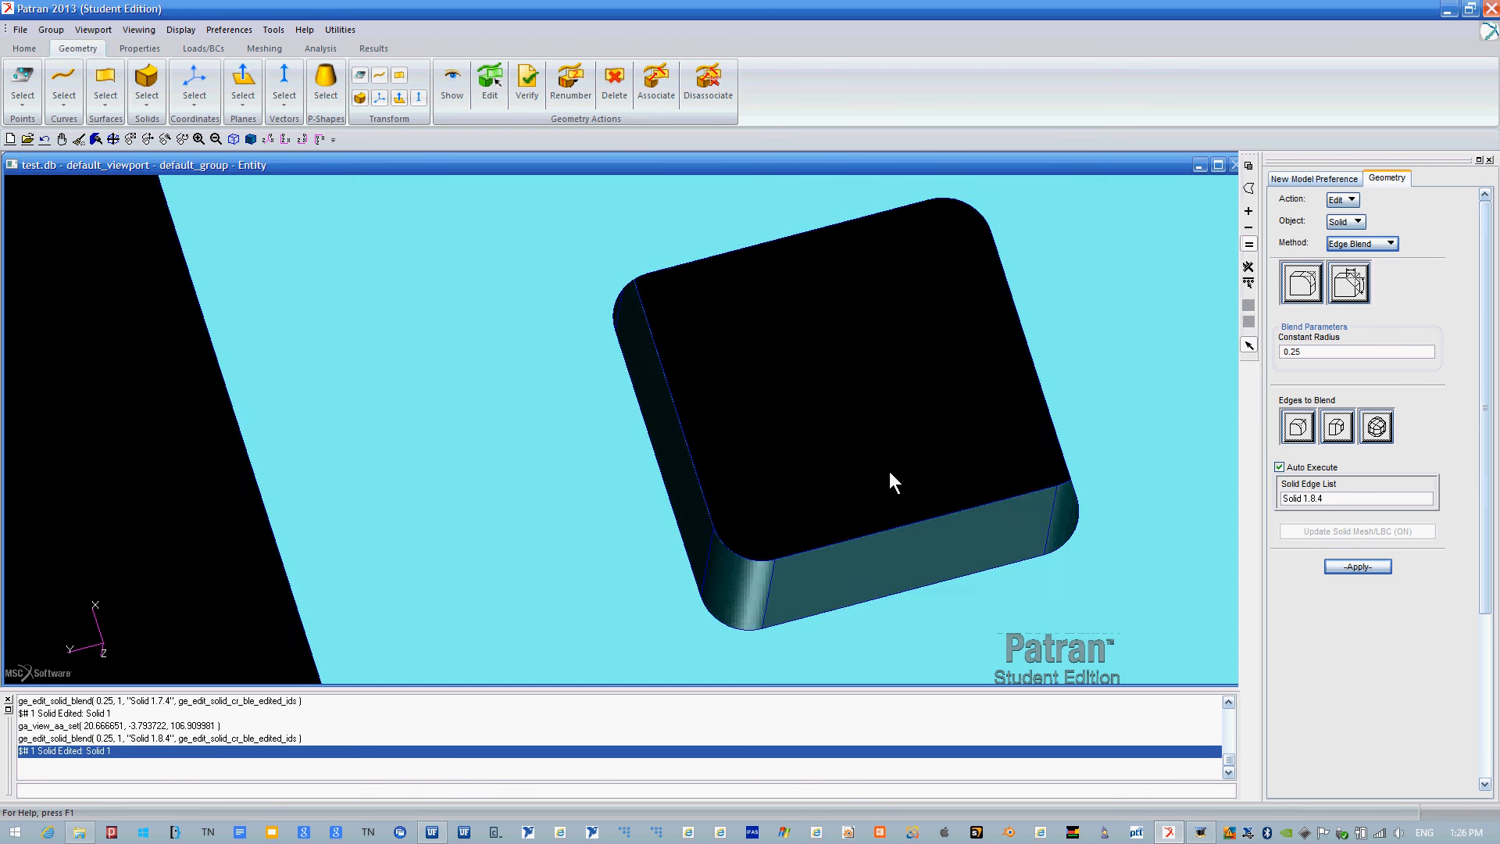
middle_drag(889, 472, 927, 469)
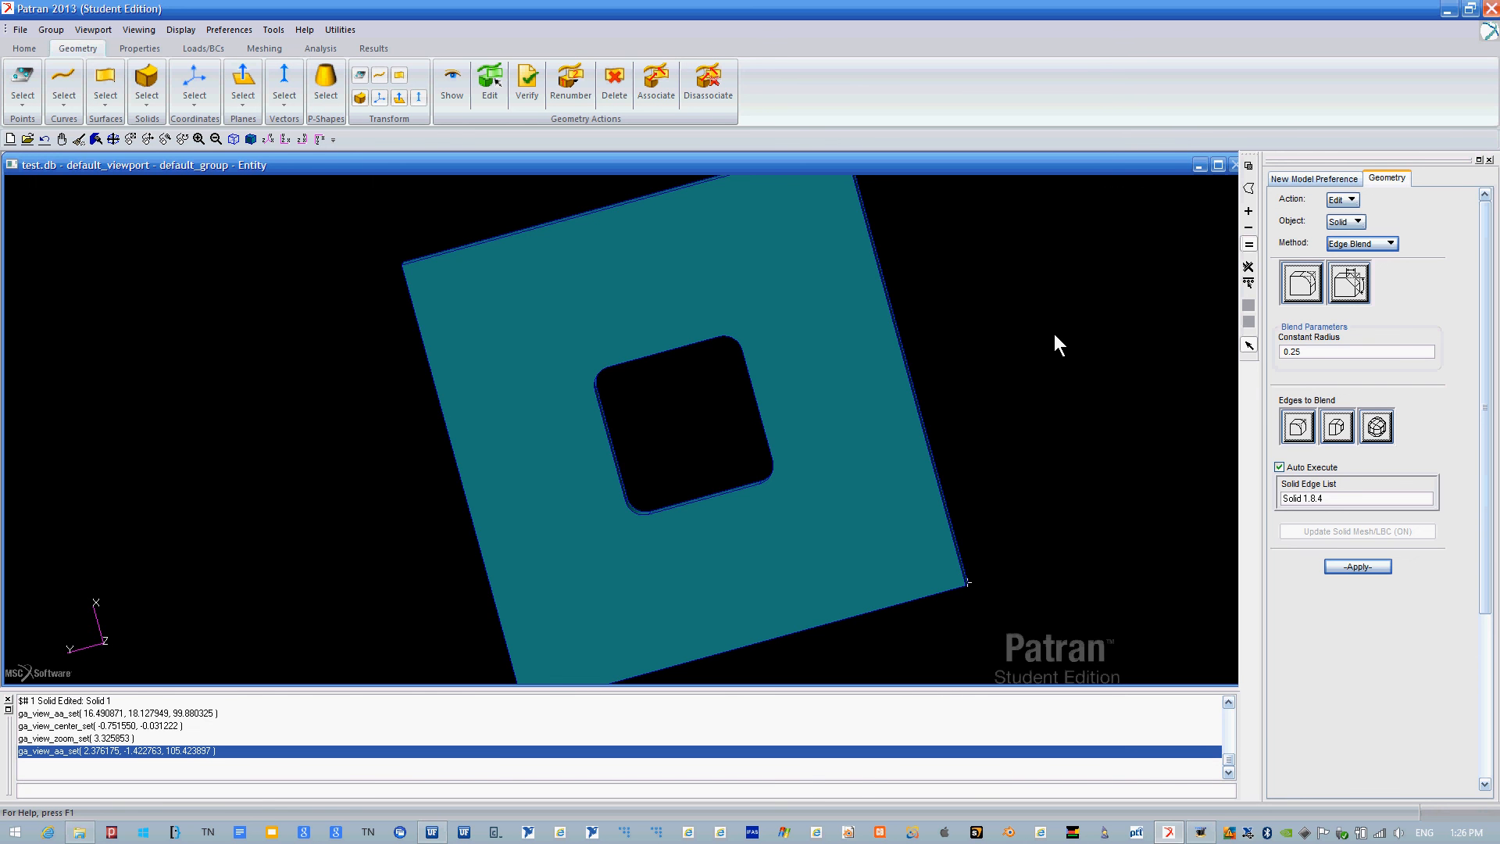
middle_drag(1058, 341, 1072, 381)
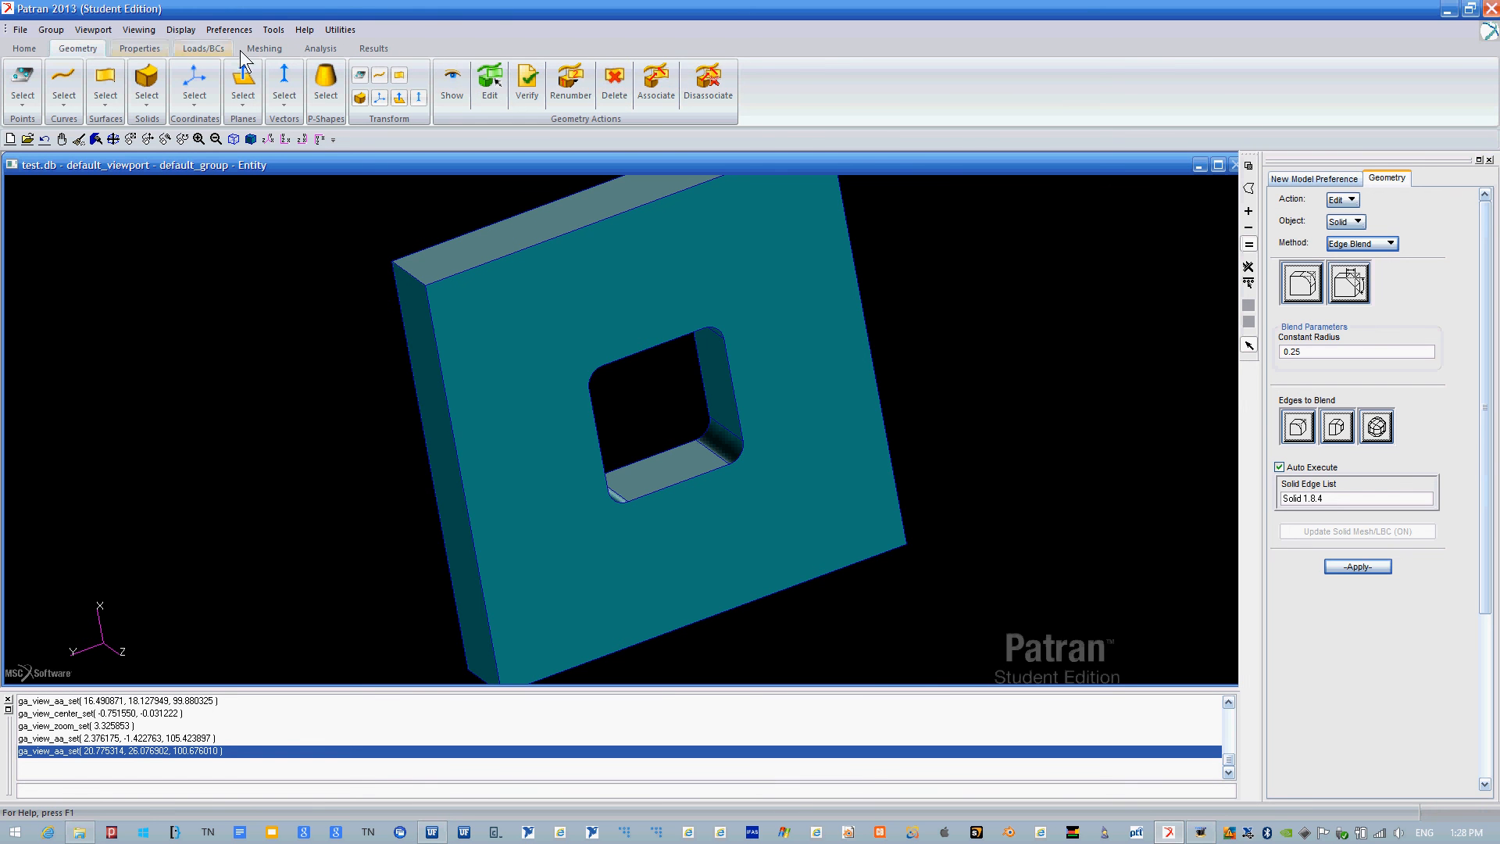
Set the constant blend radius to 0.001 and blend one outer corner edge of the plate.
click(19, 32)
click(26, 31)
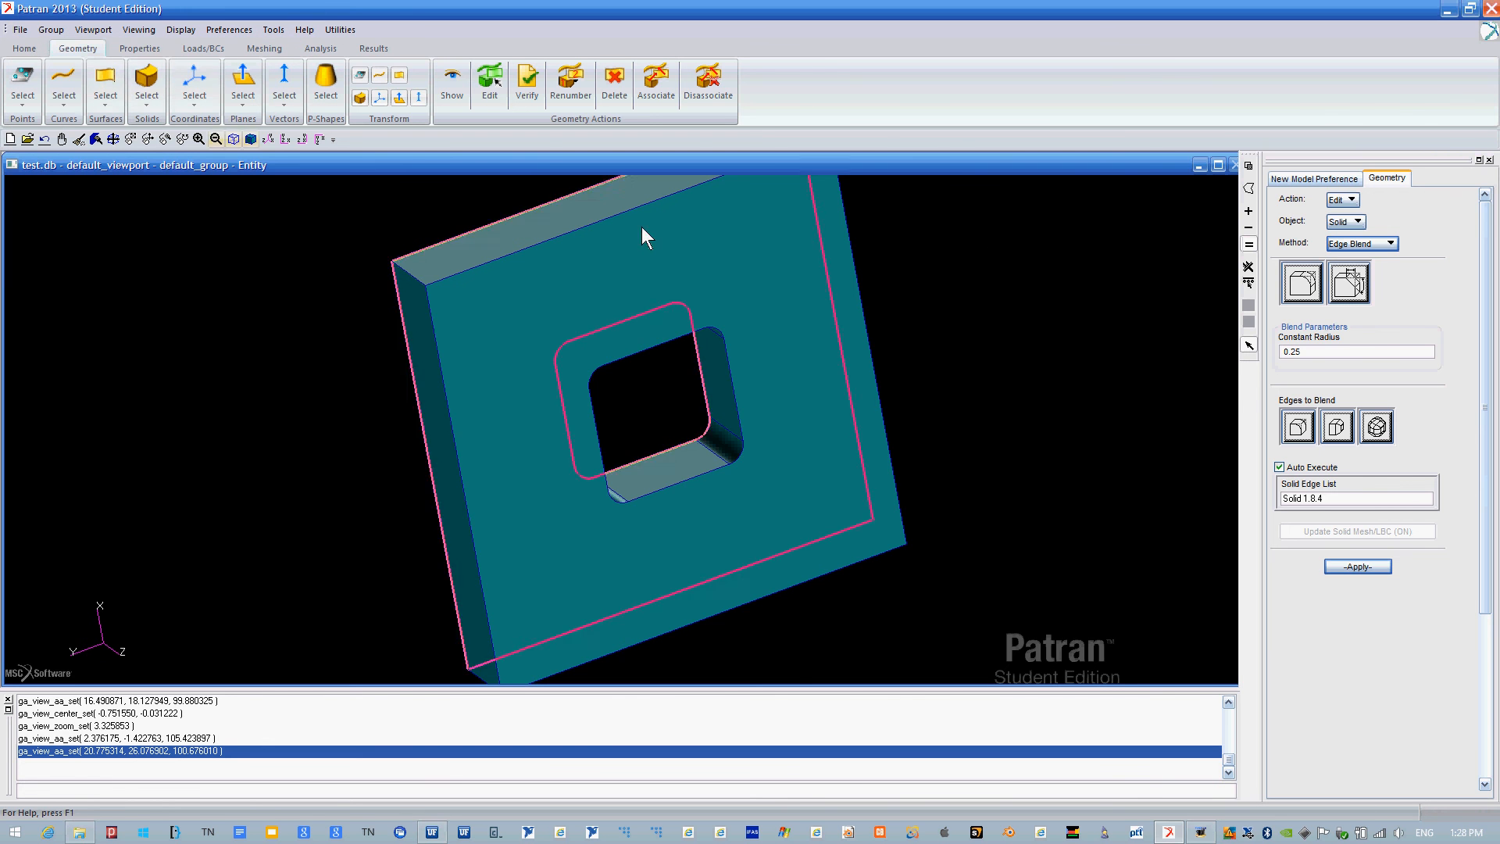
click(1285, 346)
double_click(1294, 351)
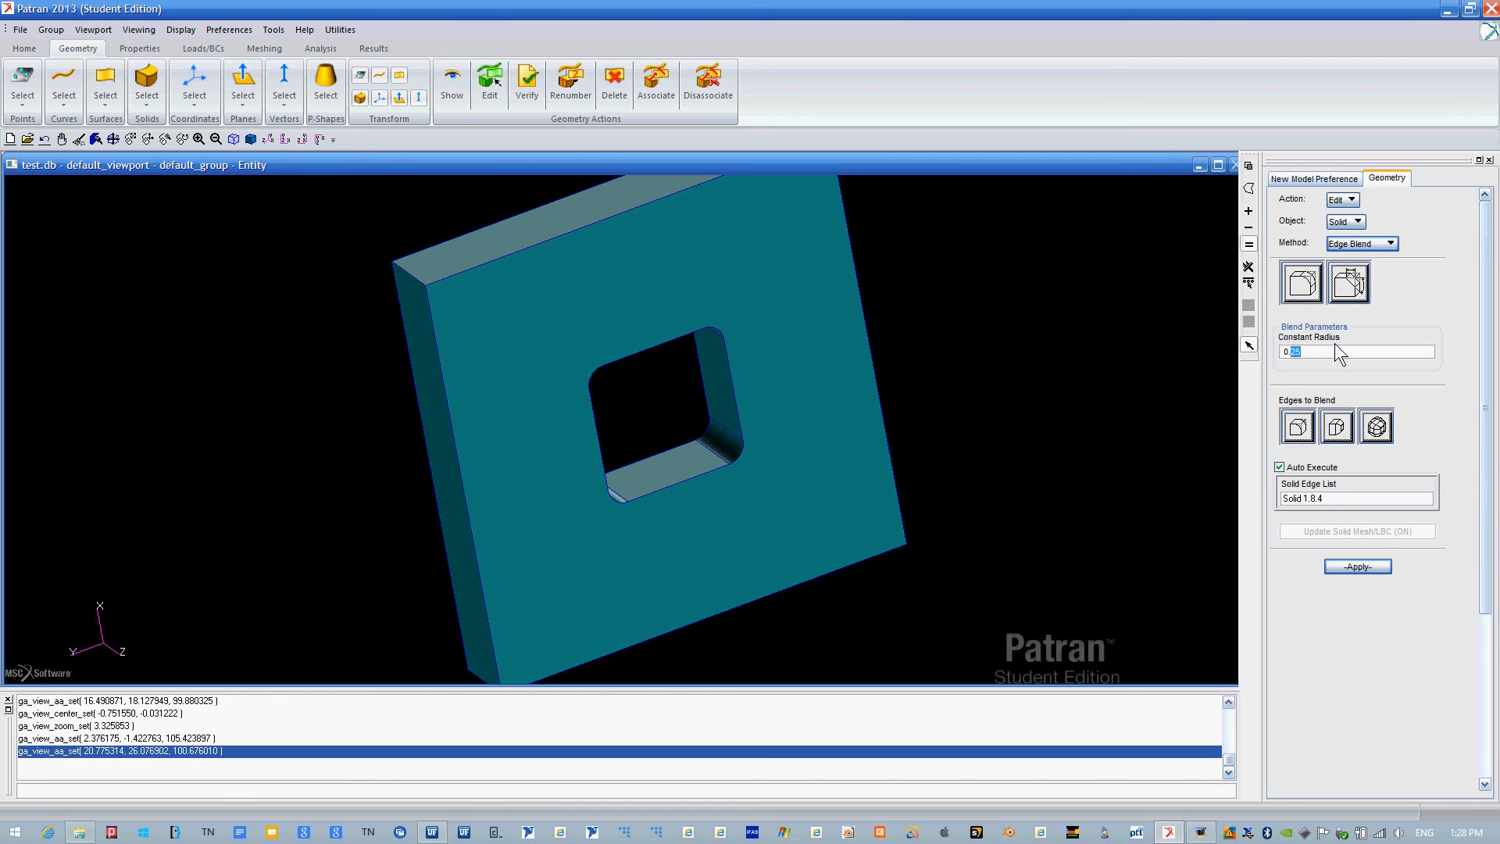
text(001)
middle_drag(1019, 481, 983, 548)
click(950, 587)
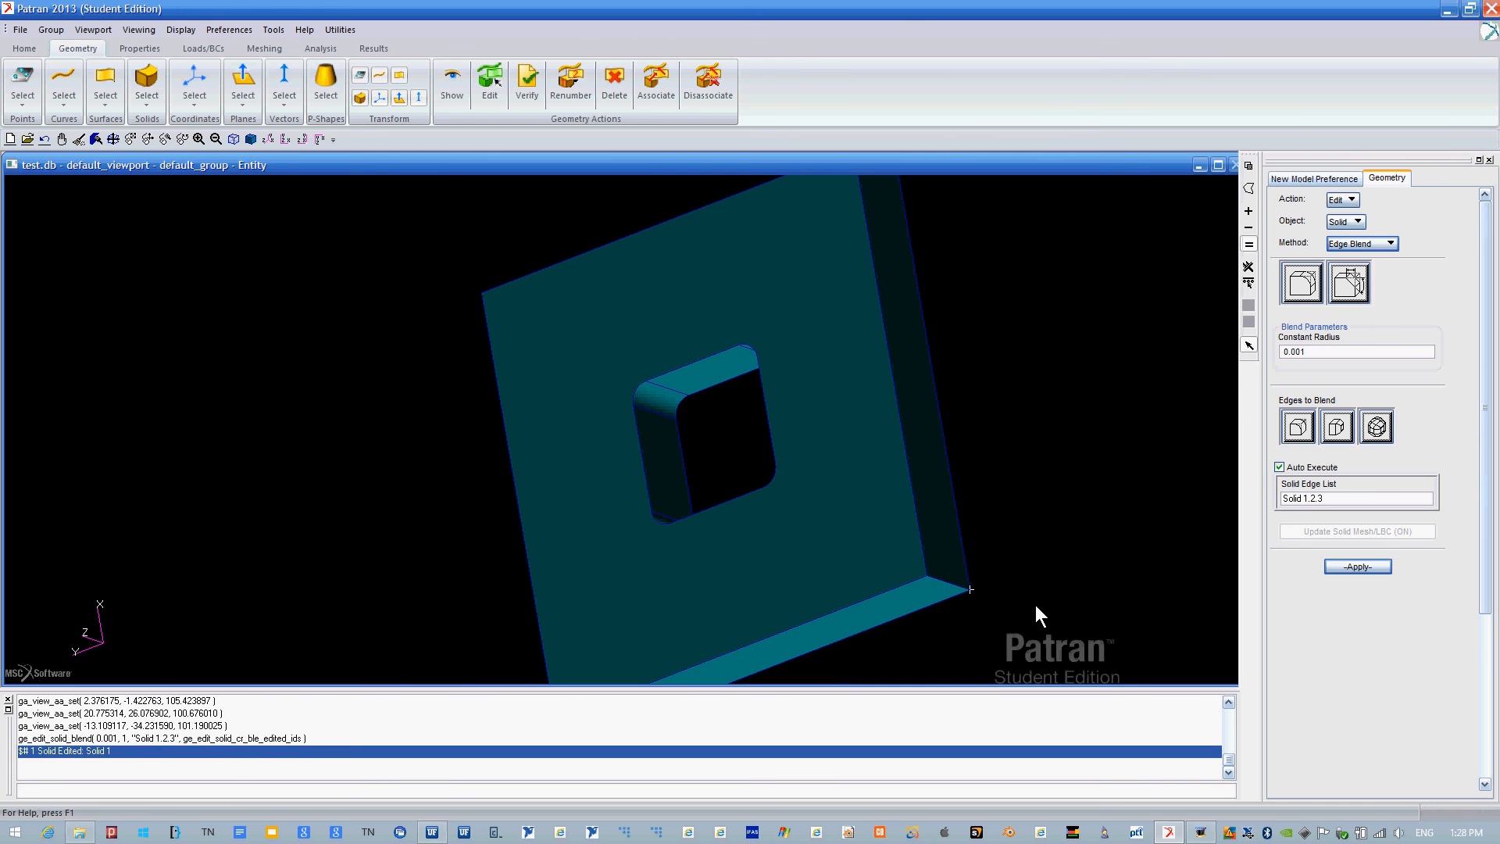
Examine the tiny edge blend at the plate's outer corner up close and check the whole plate from other angles.
ctrl+middle_drag(1045, 597, 829, 392)
shift+middle_drag(892, 461, 814, 387)
ctrl+middle_drag(796, 397, 938, 422)
shift+middle_drag(1032, 430, 913, 439)
ctrl+middle_drag(856, 438, 973, 443)
shift+middle_drag(1008, 429, 609, 517)
middle_drag(704, 445, 719, 474)
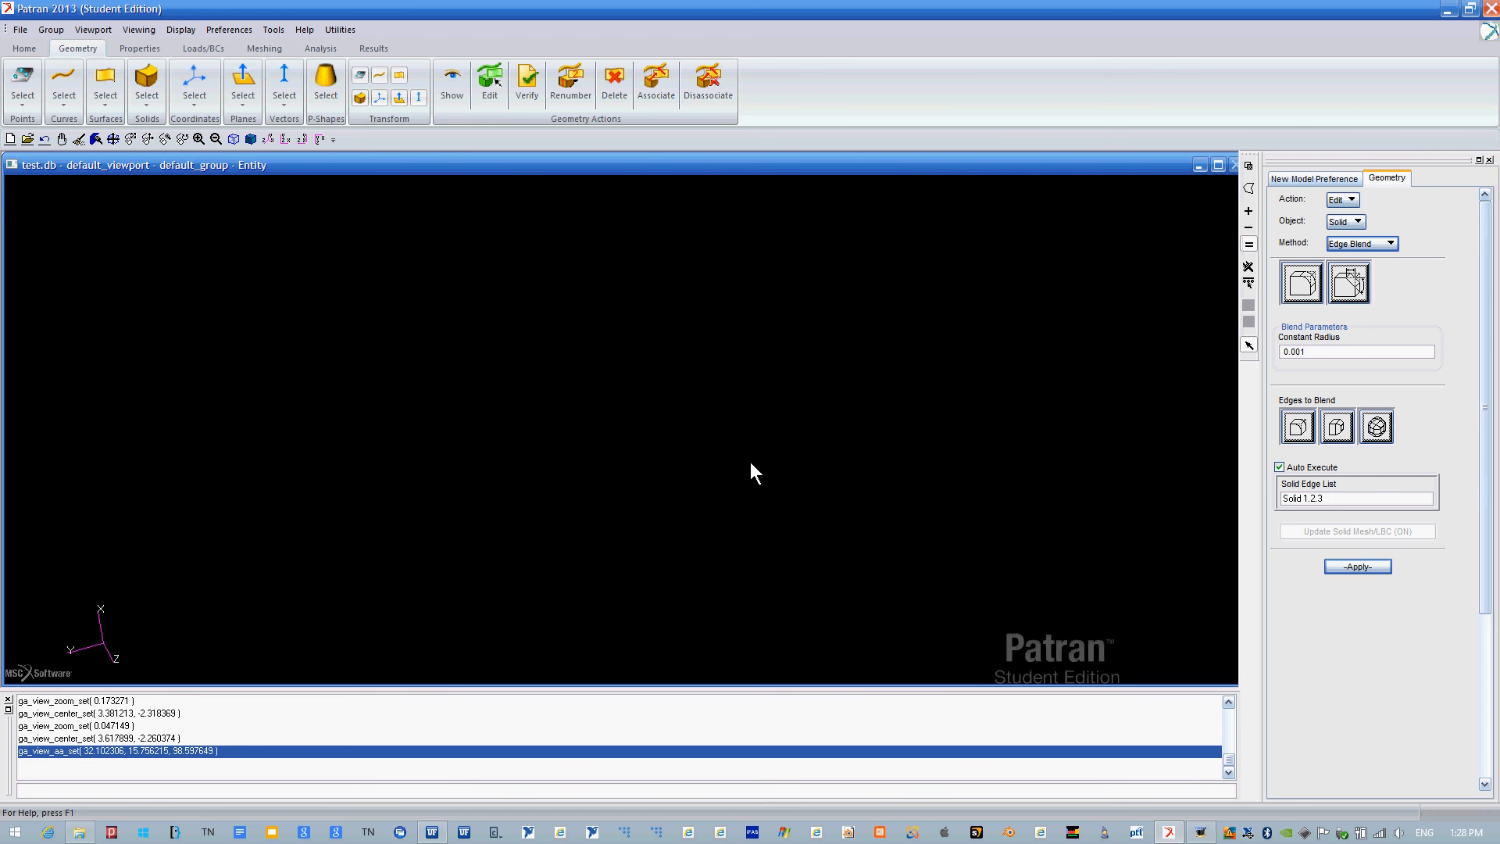
shift+middle_drag(860, 474, 497, 478)
middle_drag(500, 469, 691, 397)
middle_drag(691, 395, 765, 324)
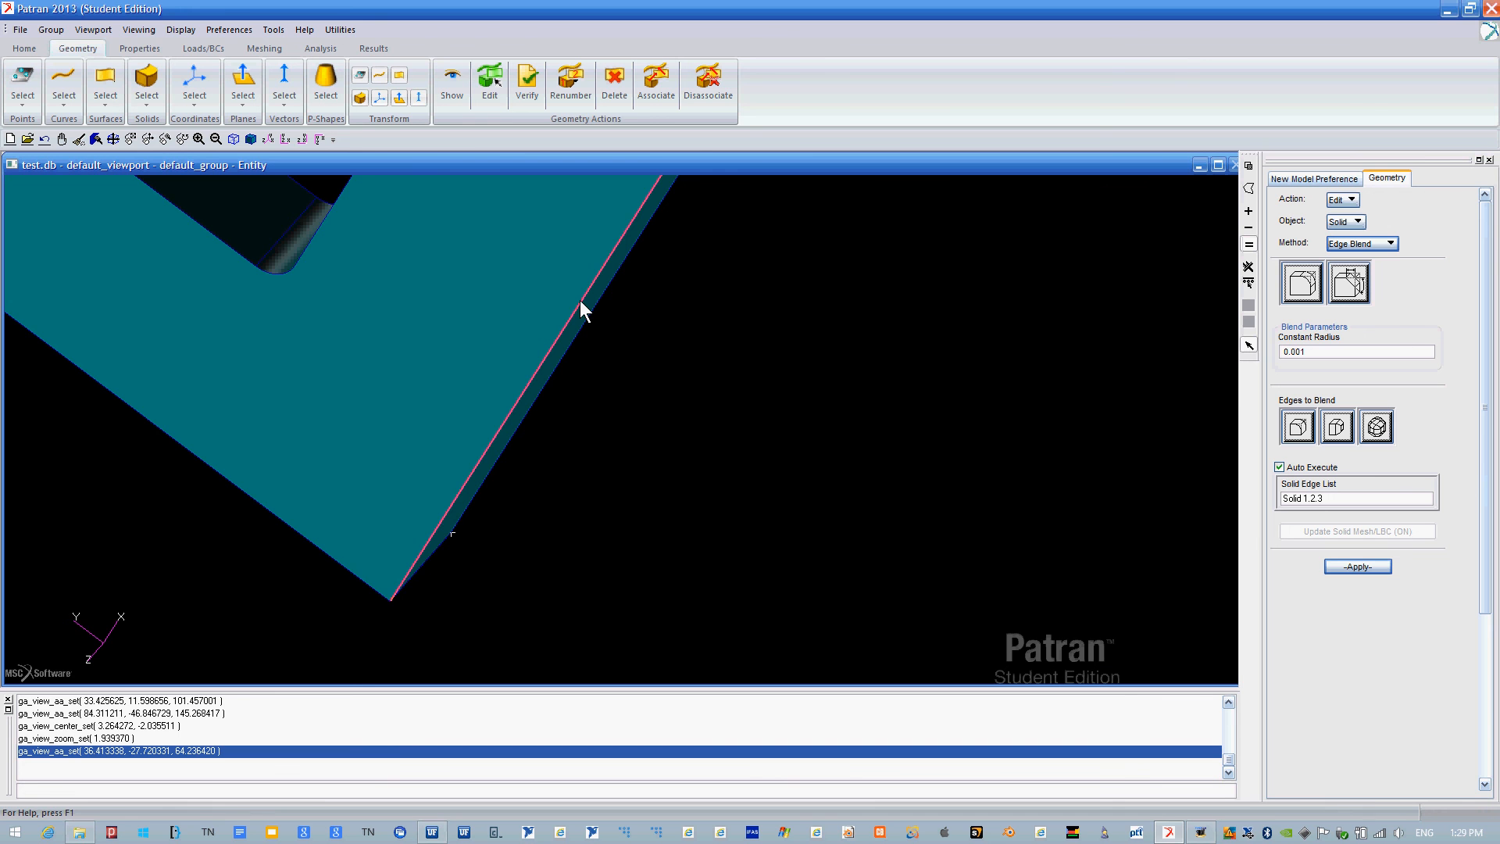
middle_drag(581, 305, 733, 434)
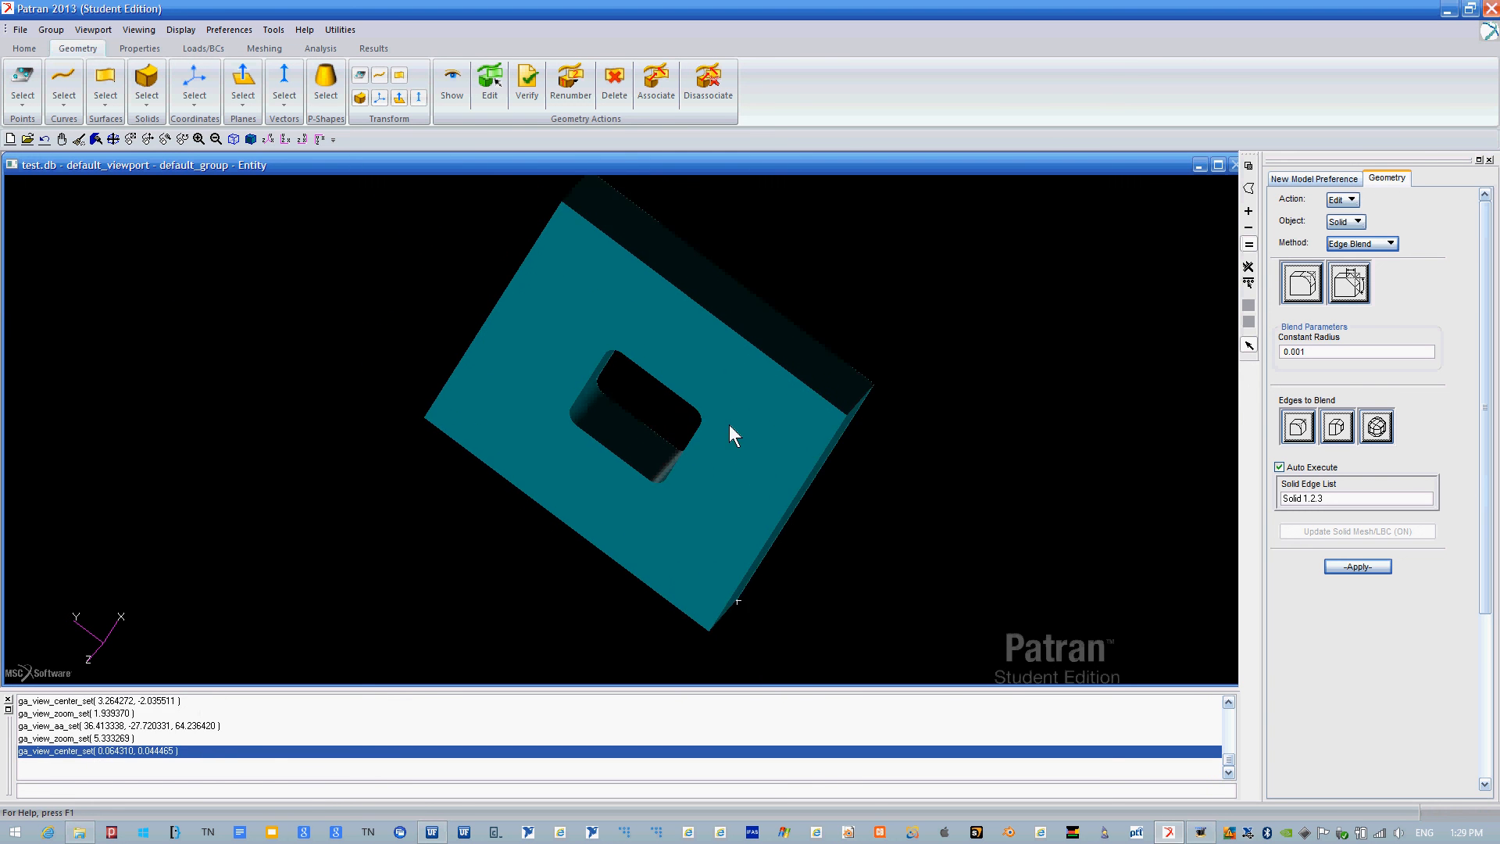
scroll(733, 429, up, 2)
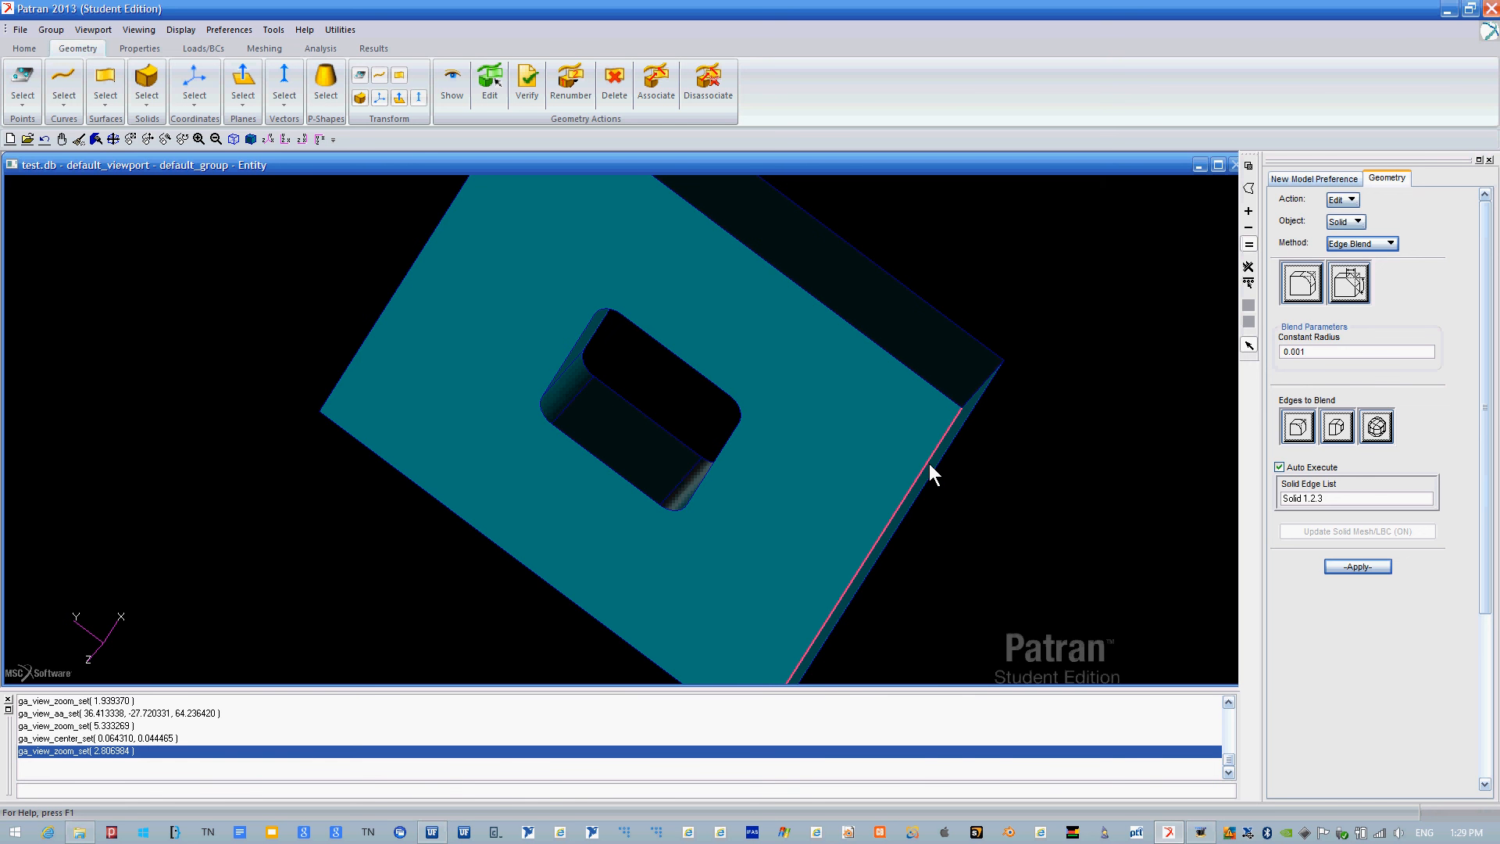
middle_drag(930, 466, 888, 481)
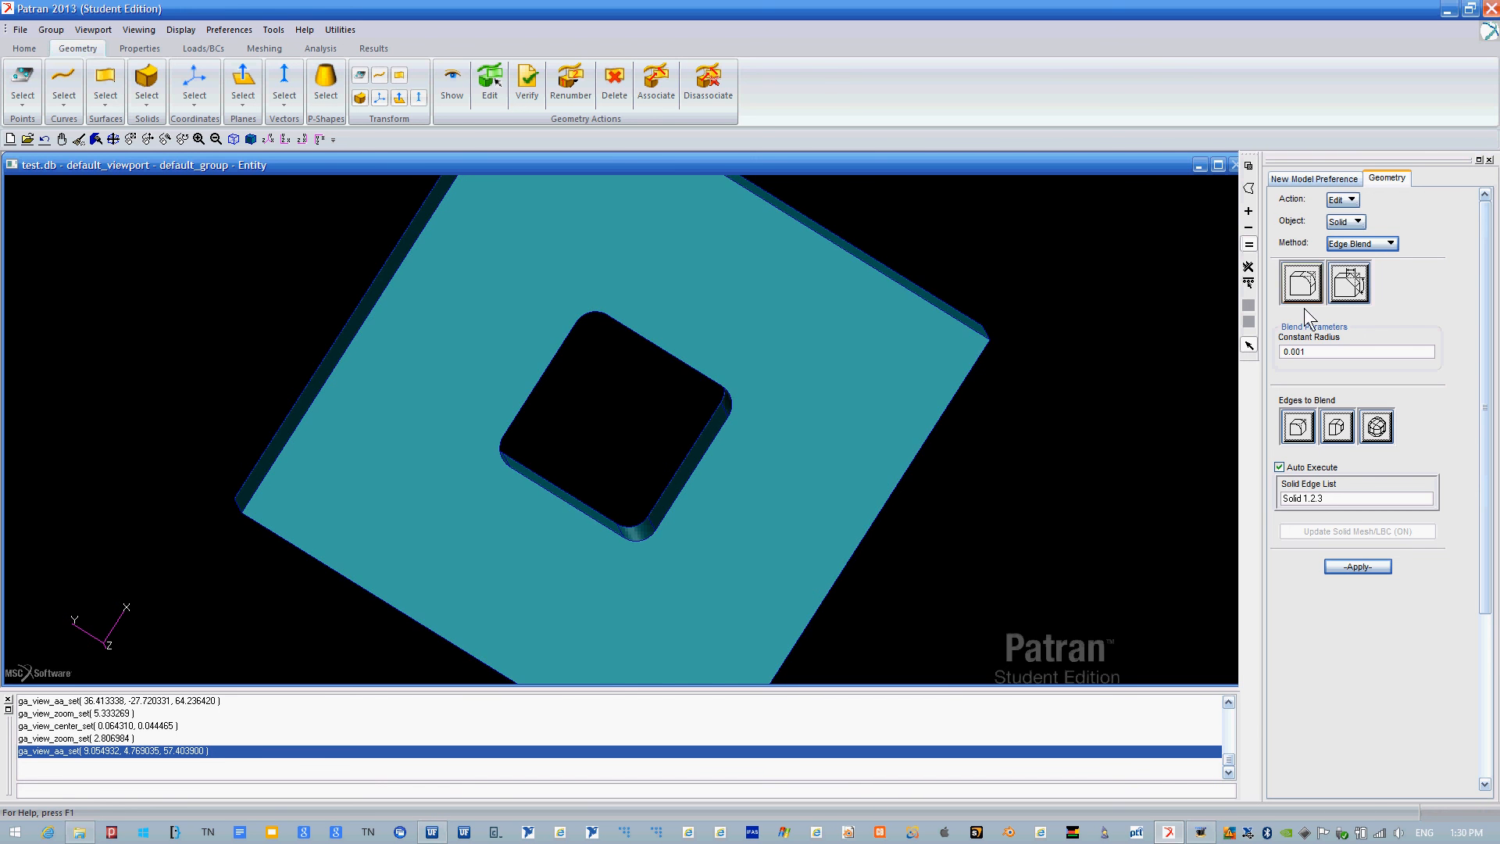
Set up a new block primitive solid with its base origin at [3.5 3.5 1].
click(1351, 200)
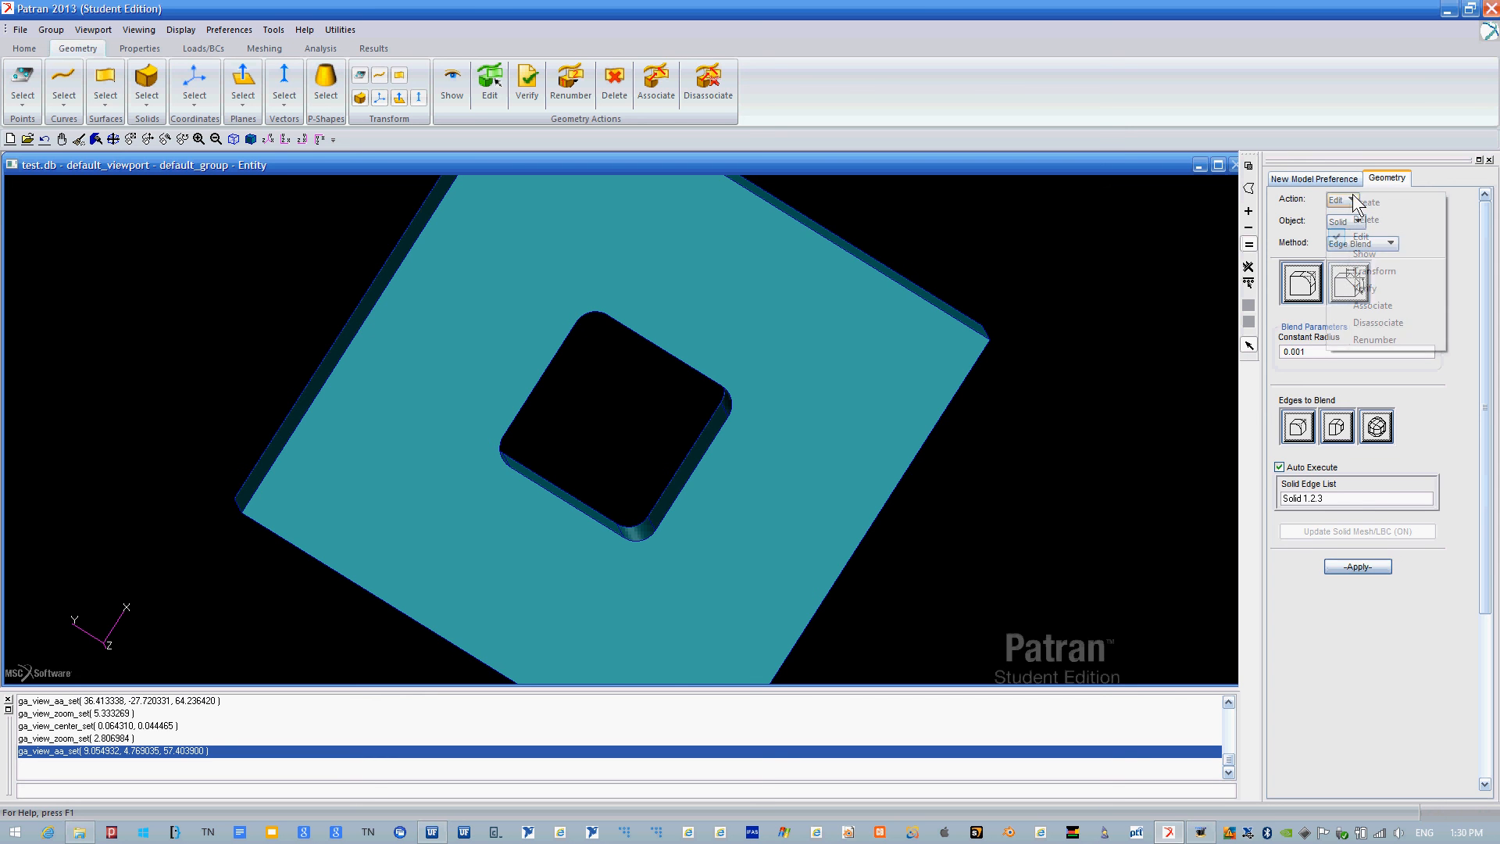
click(1345, 204)
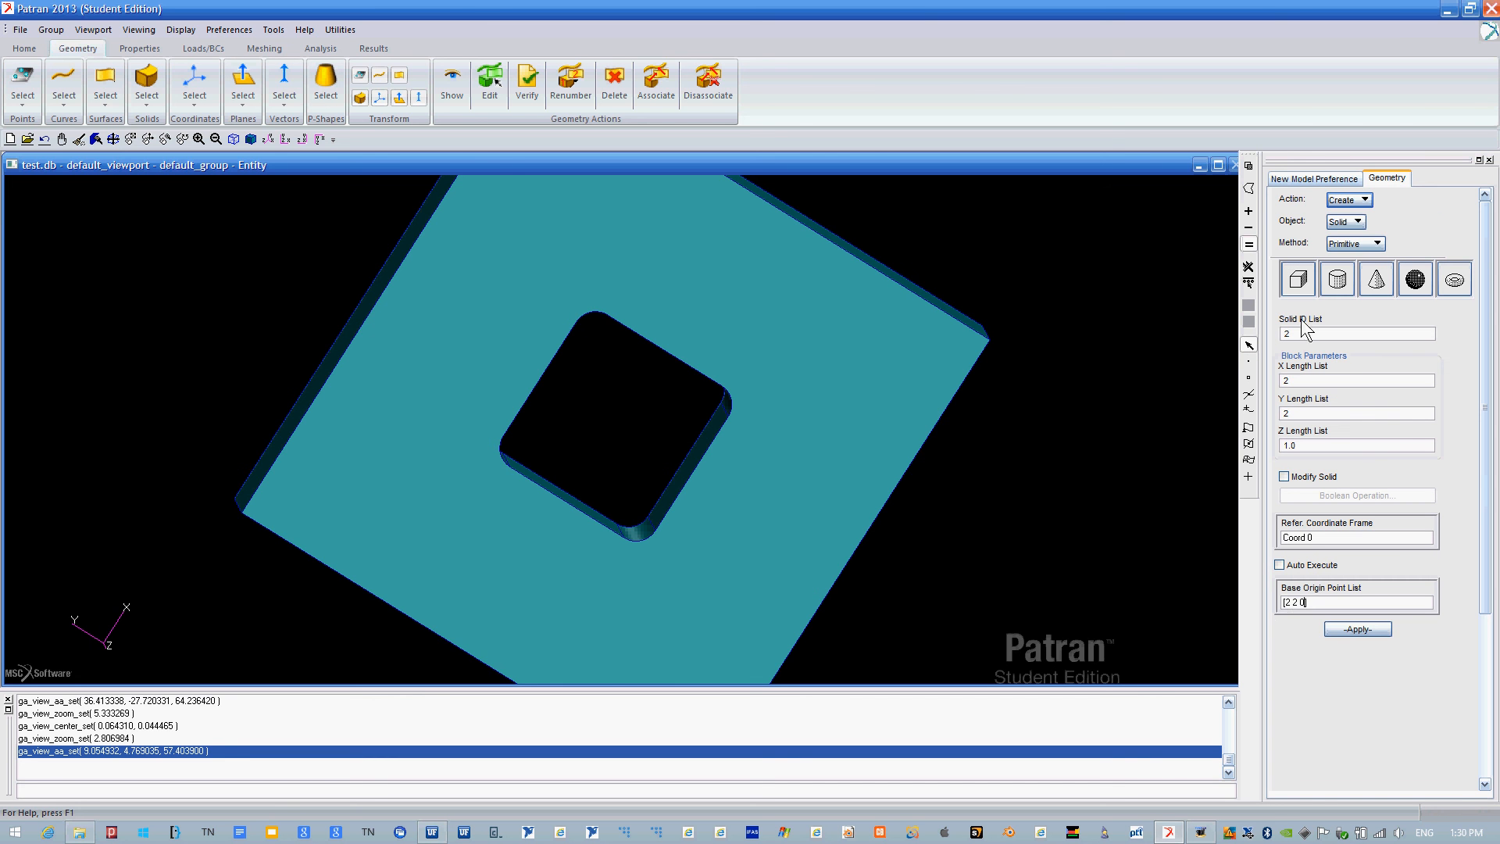
double_click(1301, 602)
text(1)
double_click(1288, 603)
text(3.5)
key(Right)
key(shift+Right)
text(3.5)
click(1379, 605)
text(])
Set the block's X and Y lengths to 1 and create it on top of the plate.
double_click(1296, 382)
text(1)
double_click(1296, 413)
text(1)
click(1362, 631)
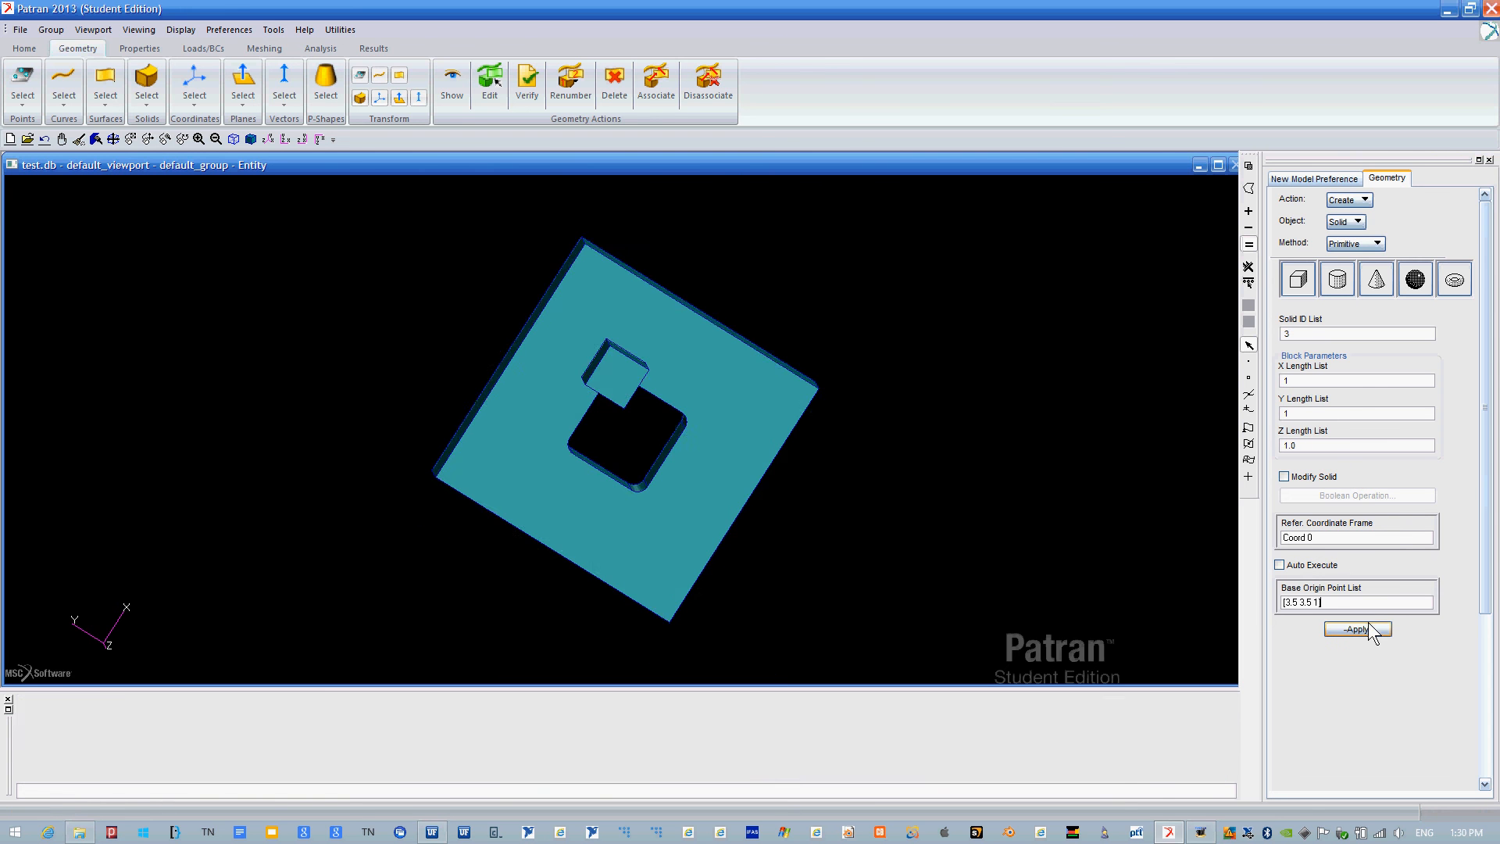
middle_drag(1043, 551, 1086, 486)
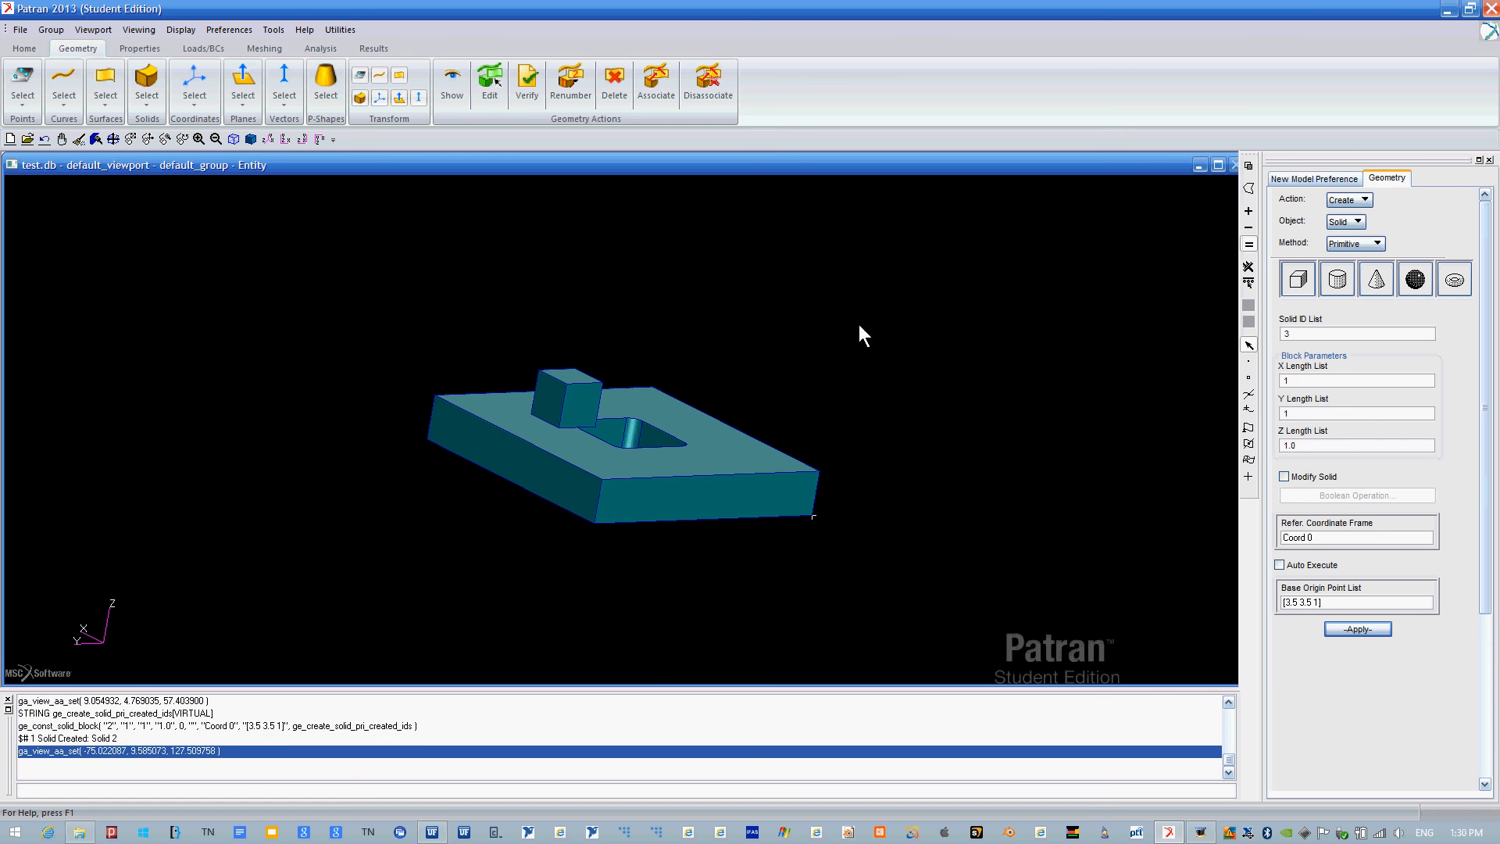
Set up a Boolean edit for solids.
click(1343, 223)
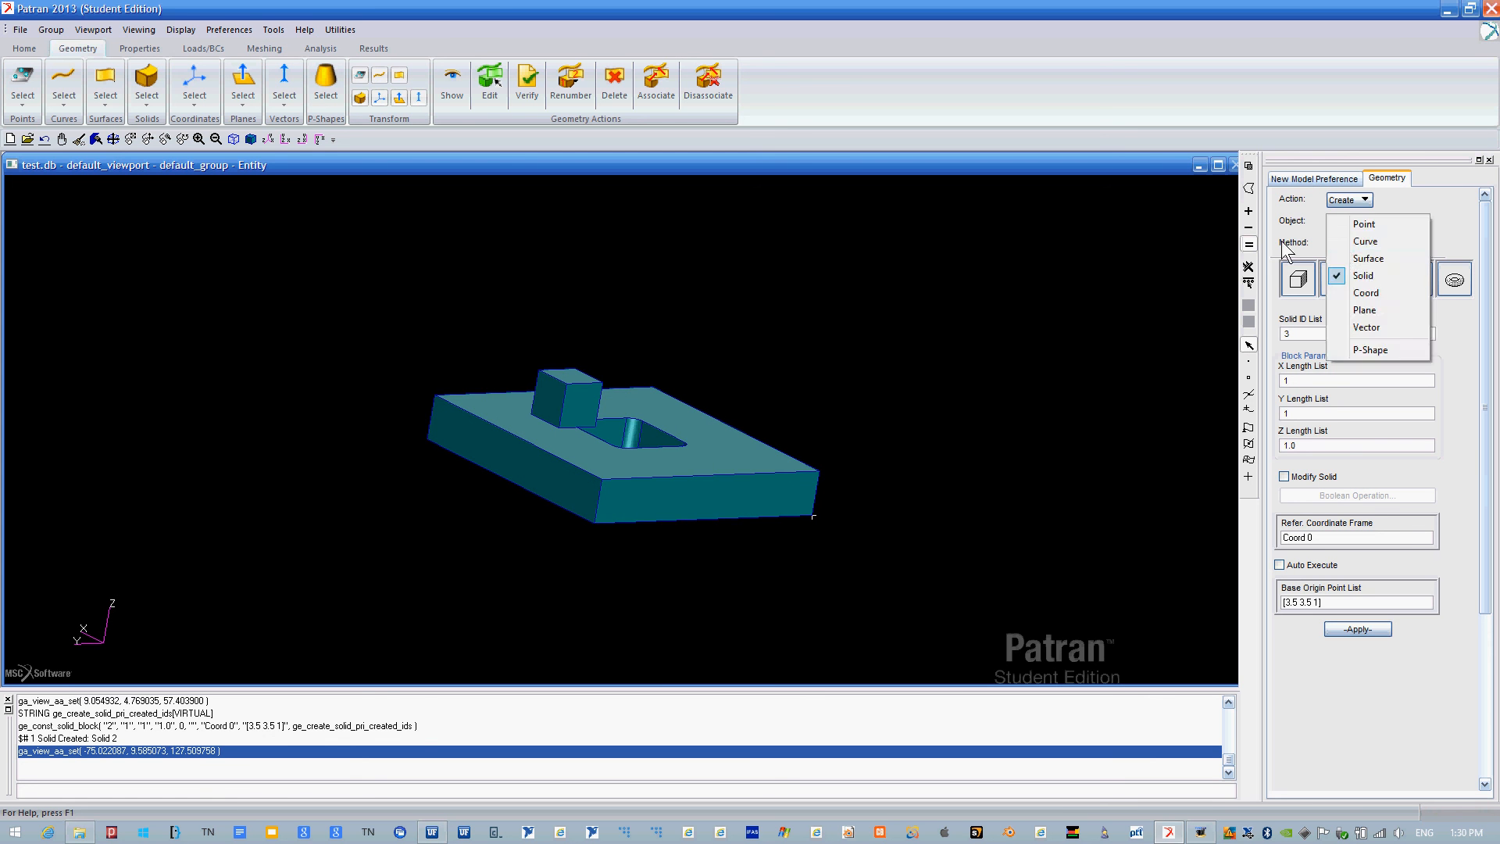
click(1292, 237)
click(1349, 200)
click(1361, 248)
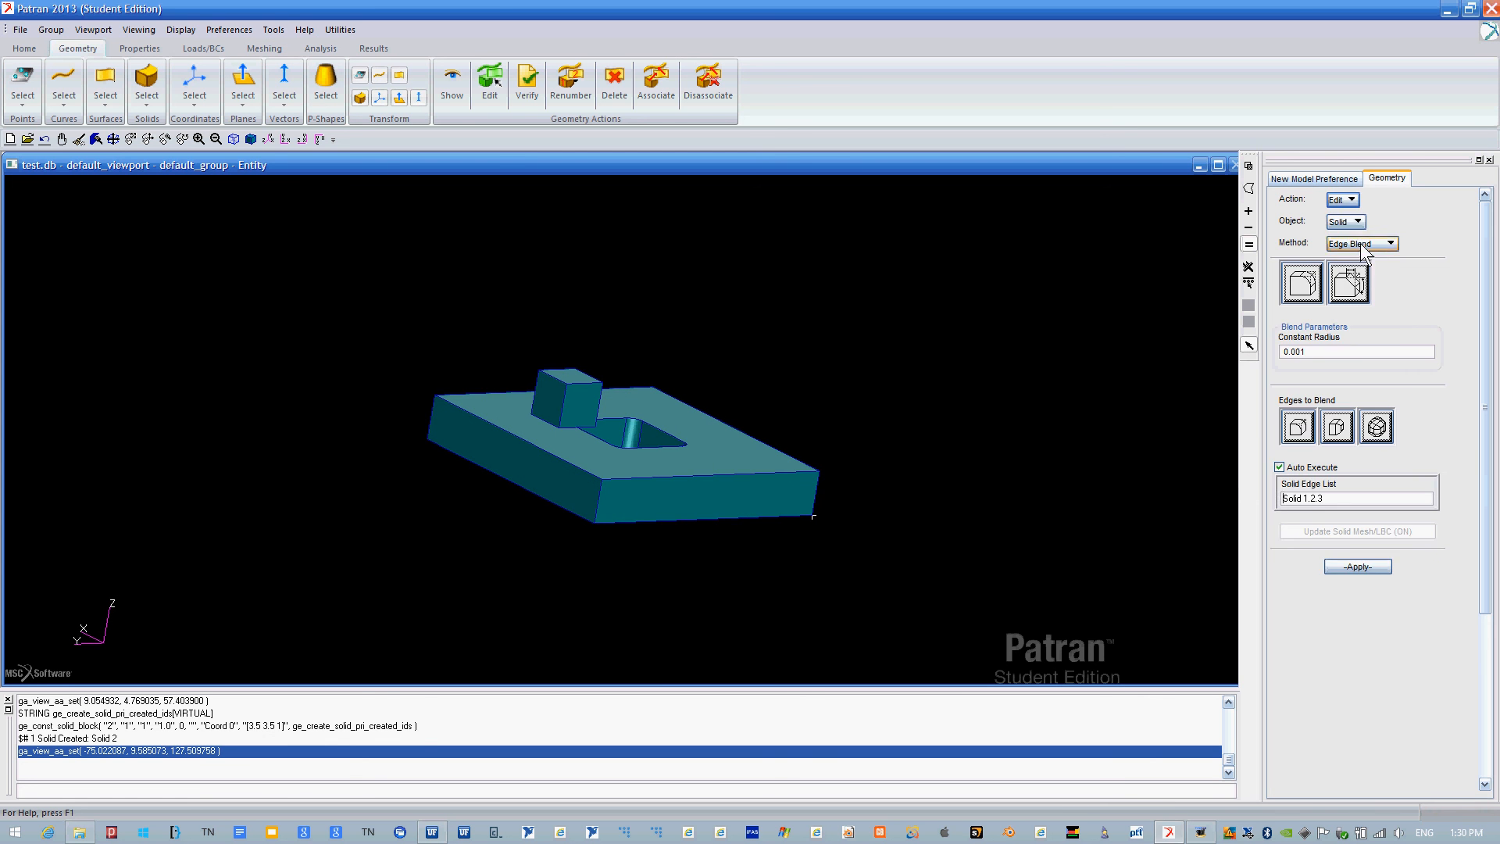
click(1365, 247)
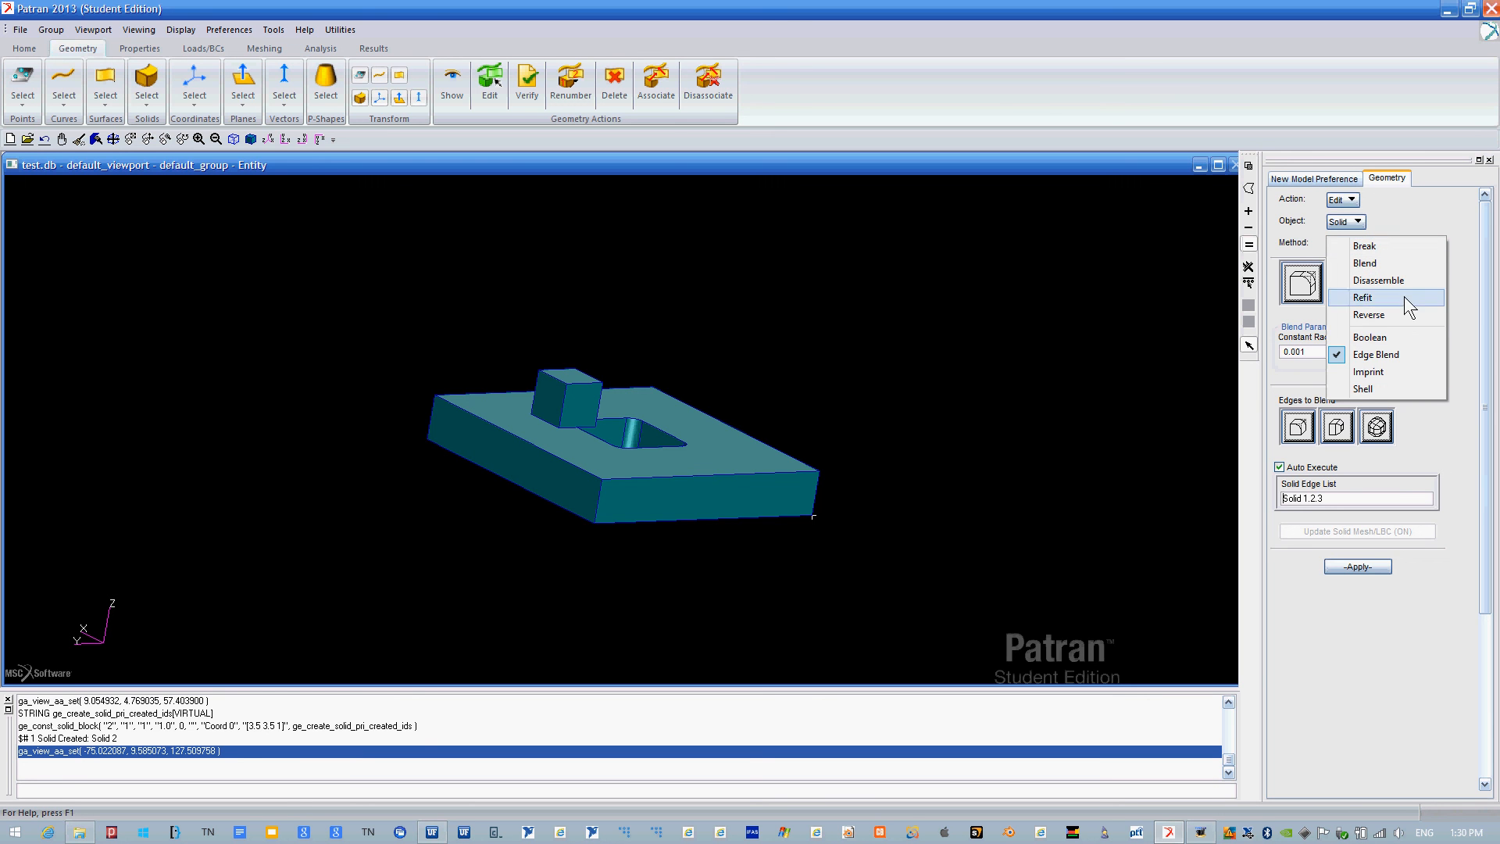
click(1398, 339)
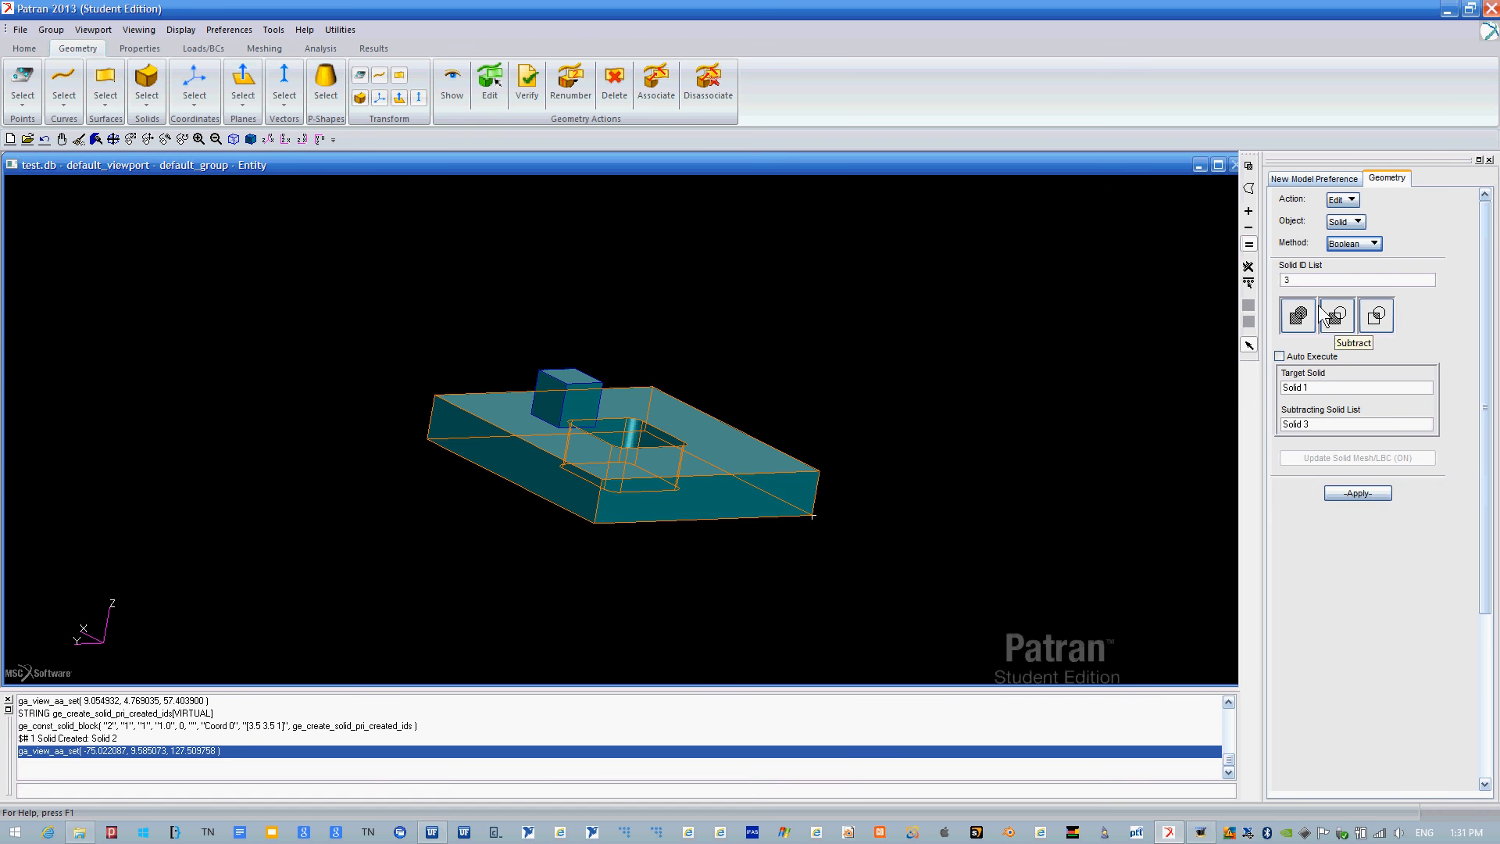
Unite the plate and the small block into one solid with a Boolean add and inspect it from both sides.
click(1298, 316)
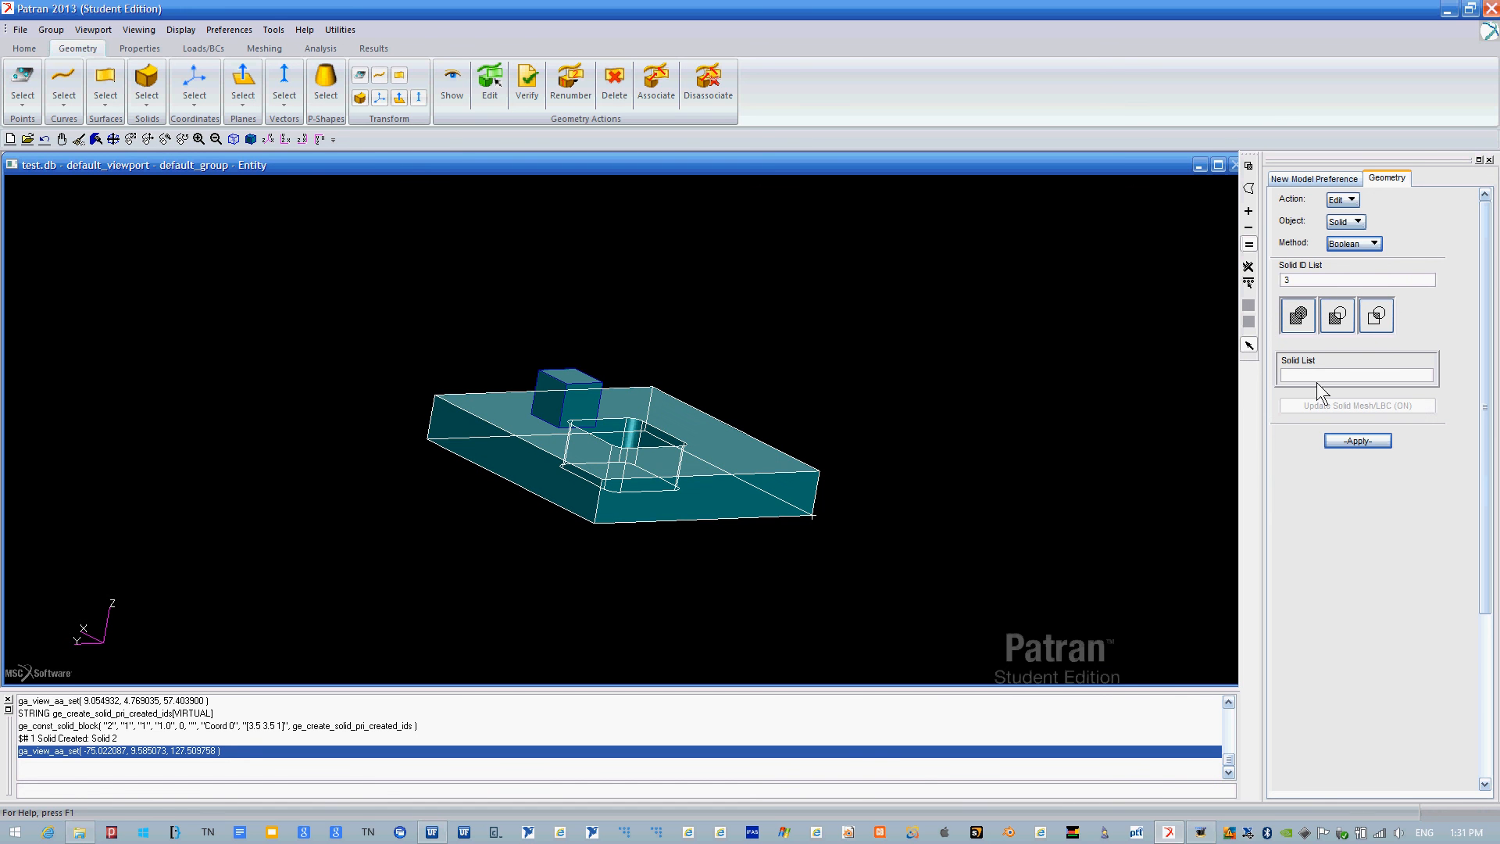
drag(730, 363, 461, 522)
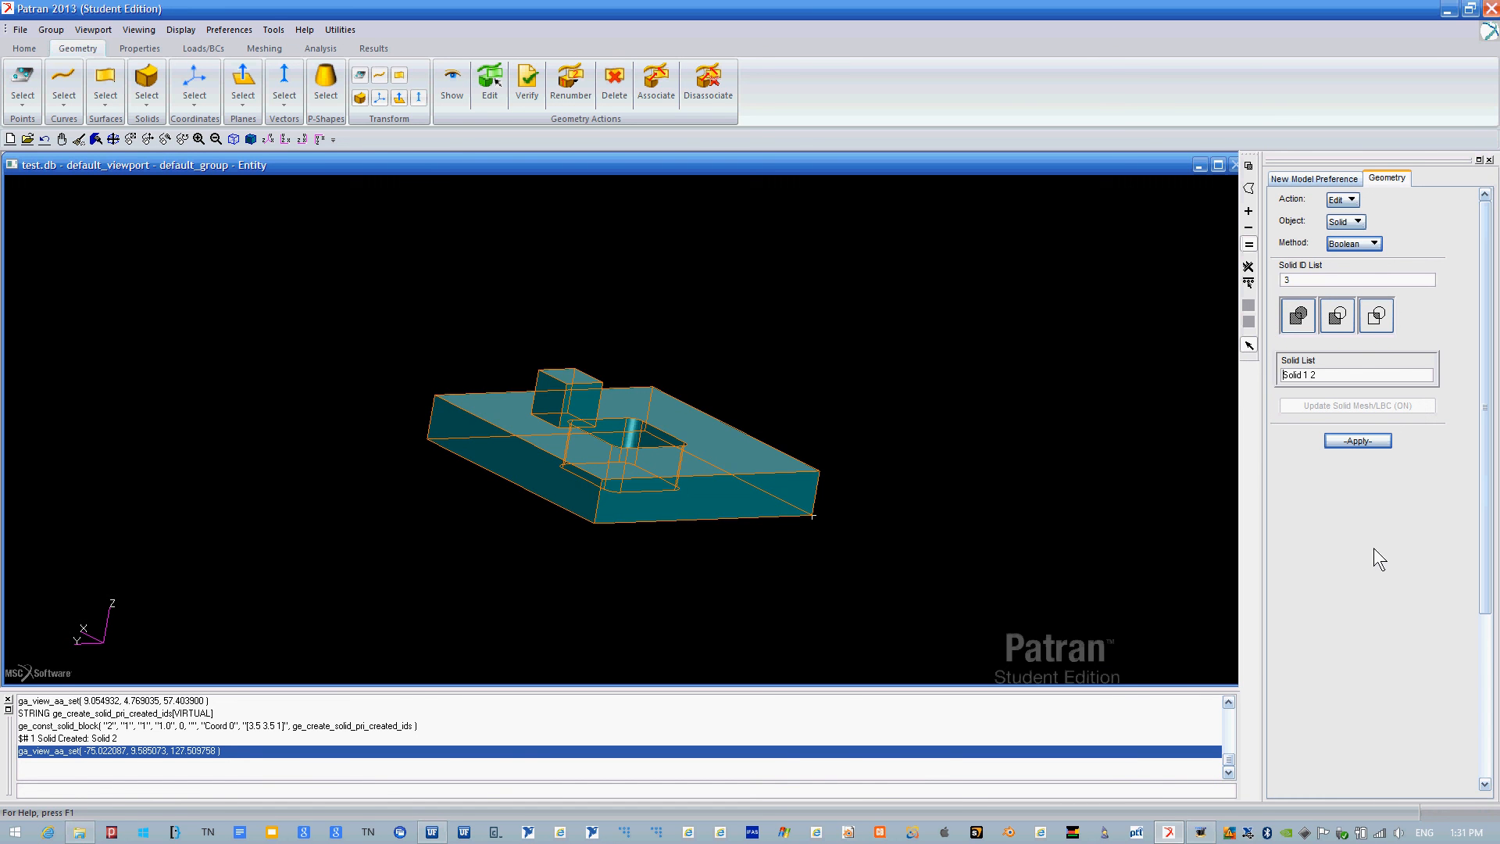
click(1344, 439)
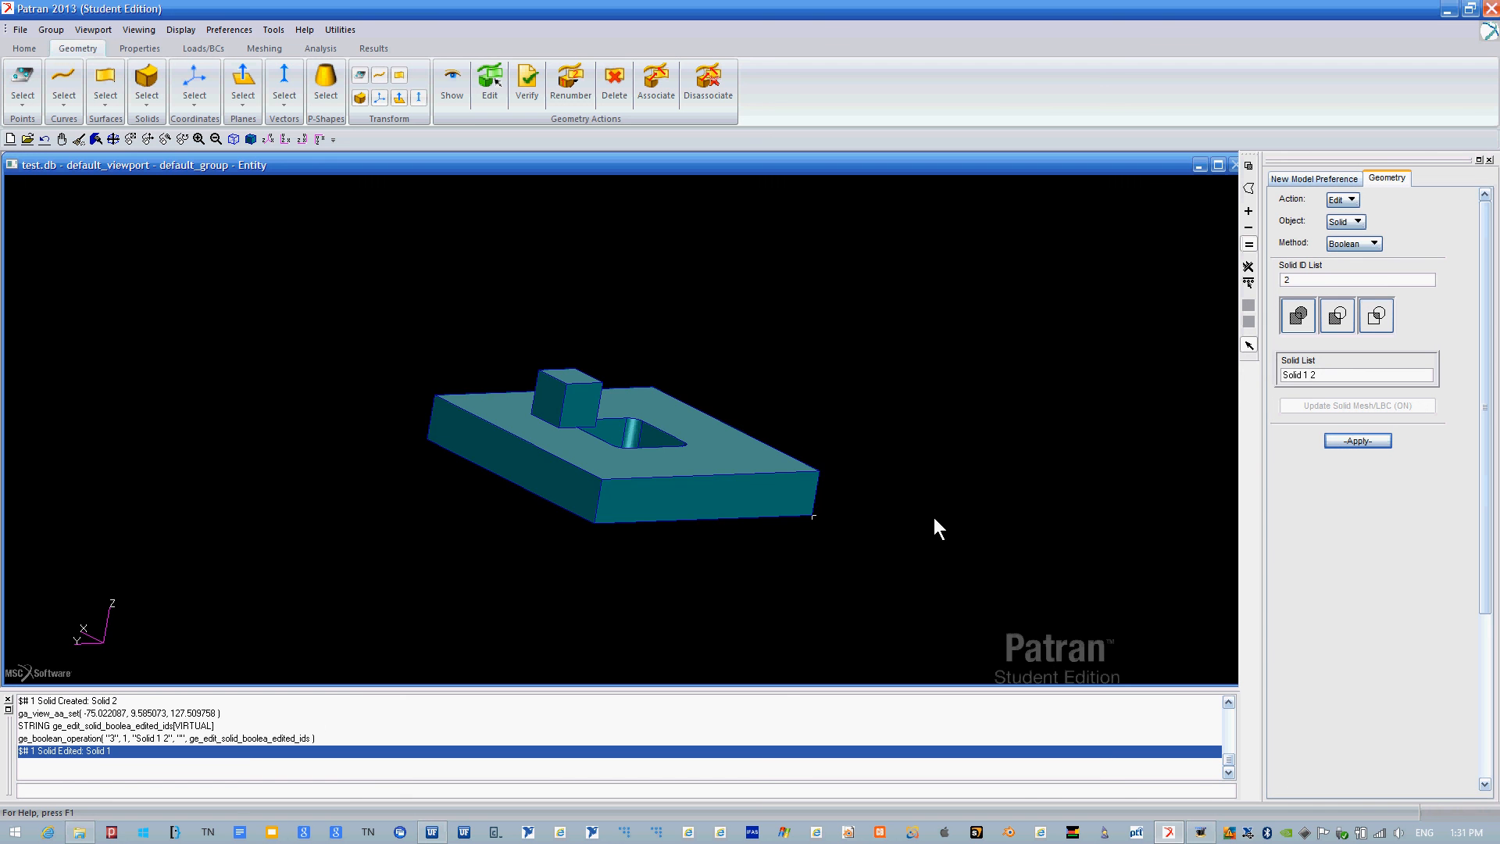
middle_drag(935, 517, 830, 439)
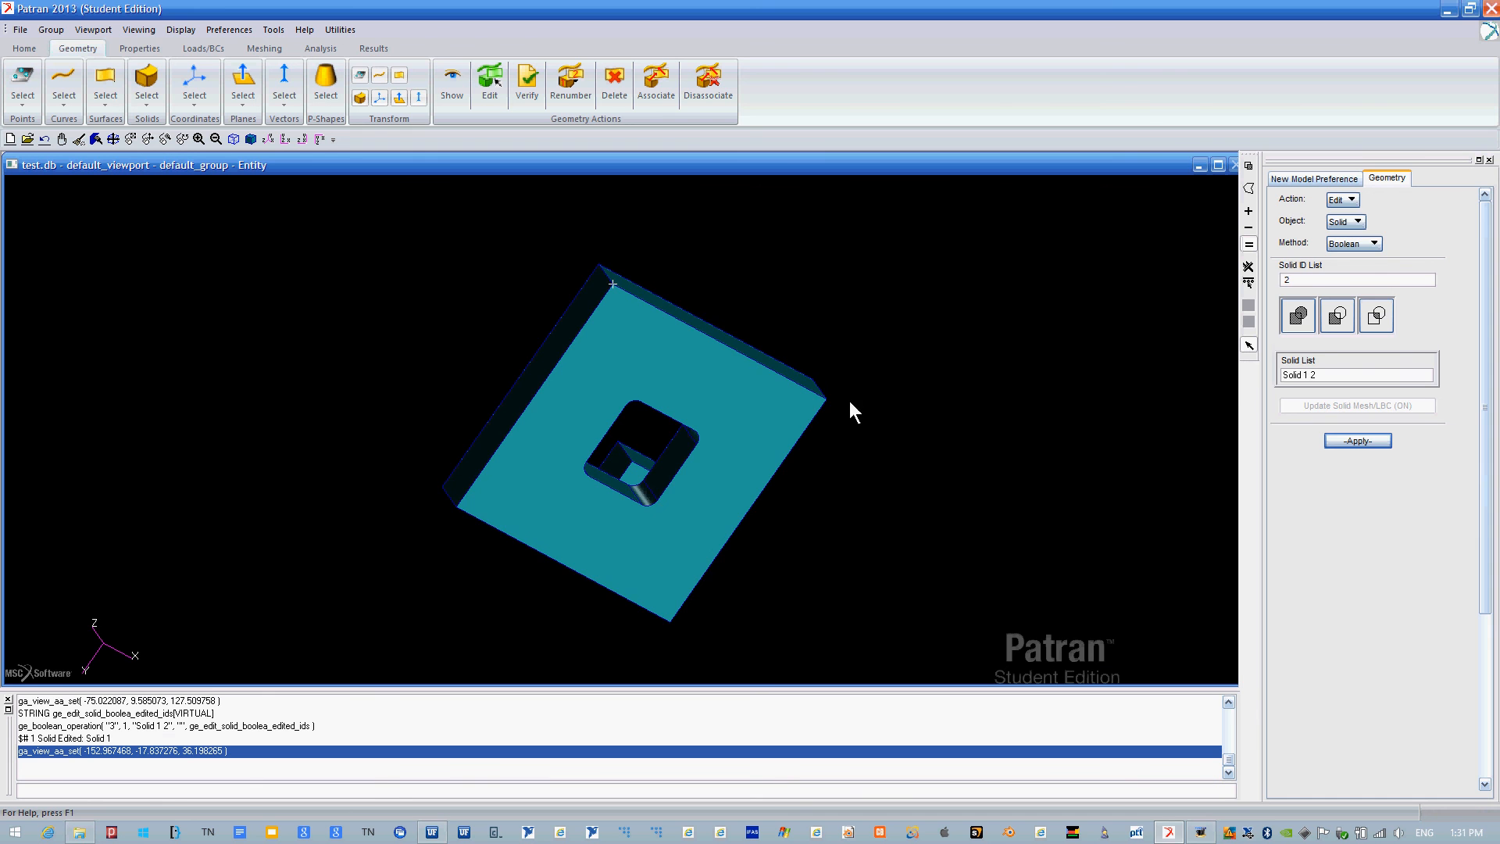
middle_drag(882, 334, 807, 428)
middle_drag(677, 419, 920, 449)
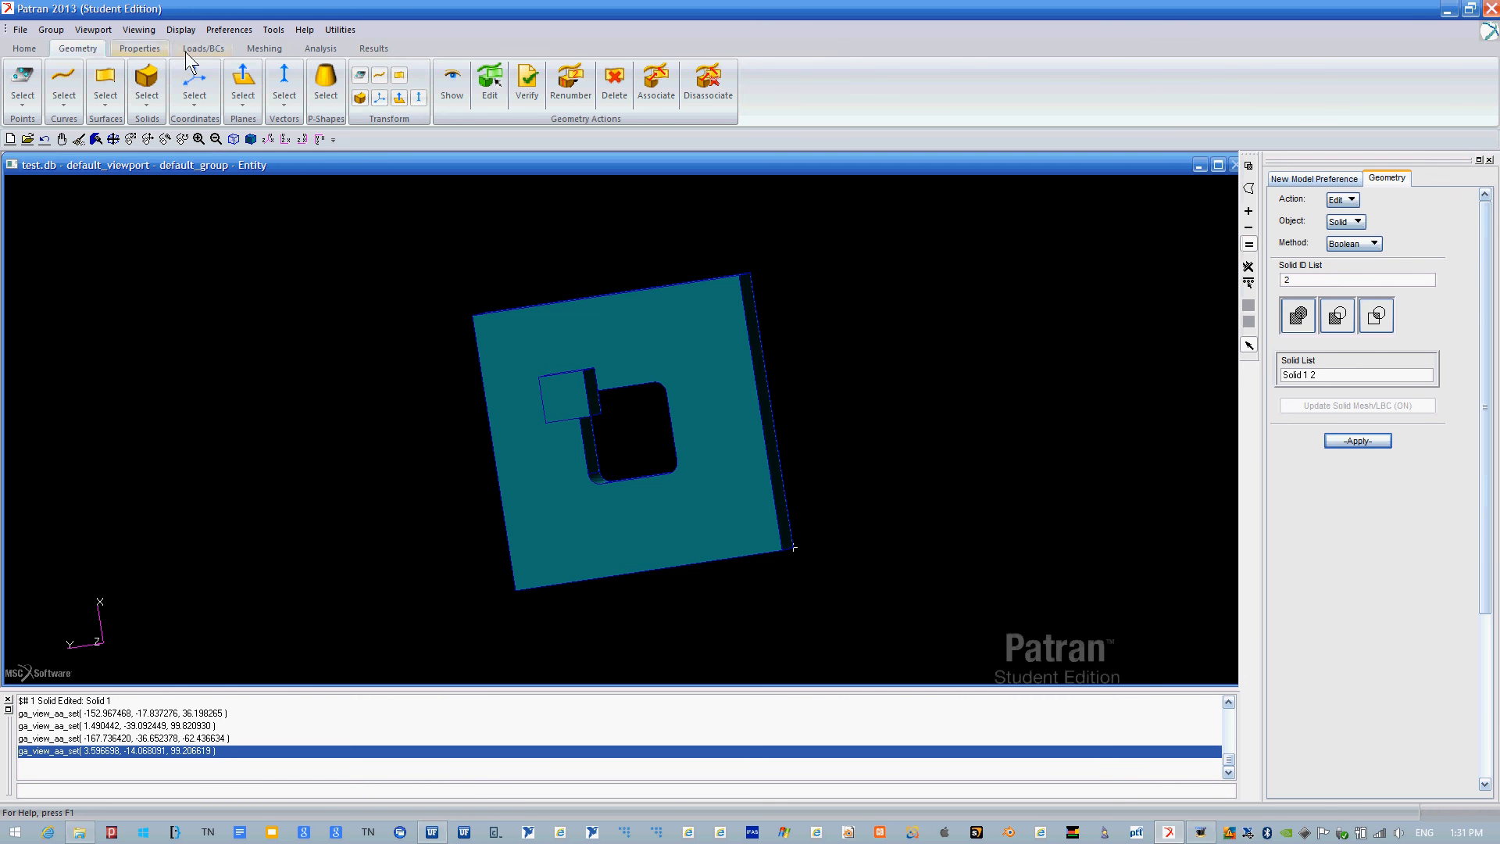
Switch to finite element meshing with the Create action.
click(261, 48)
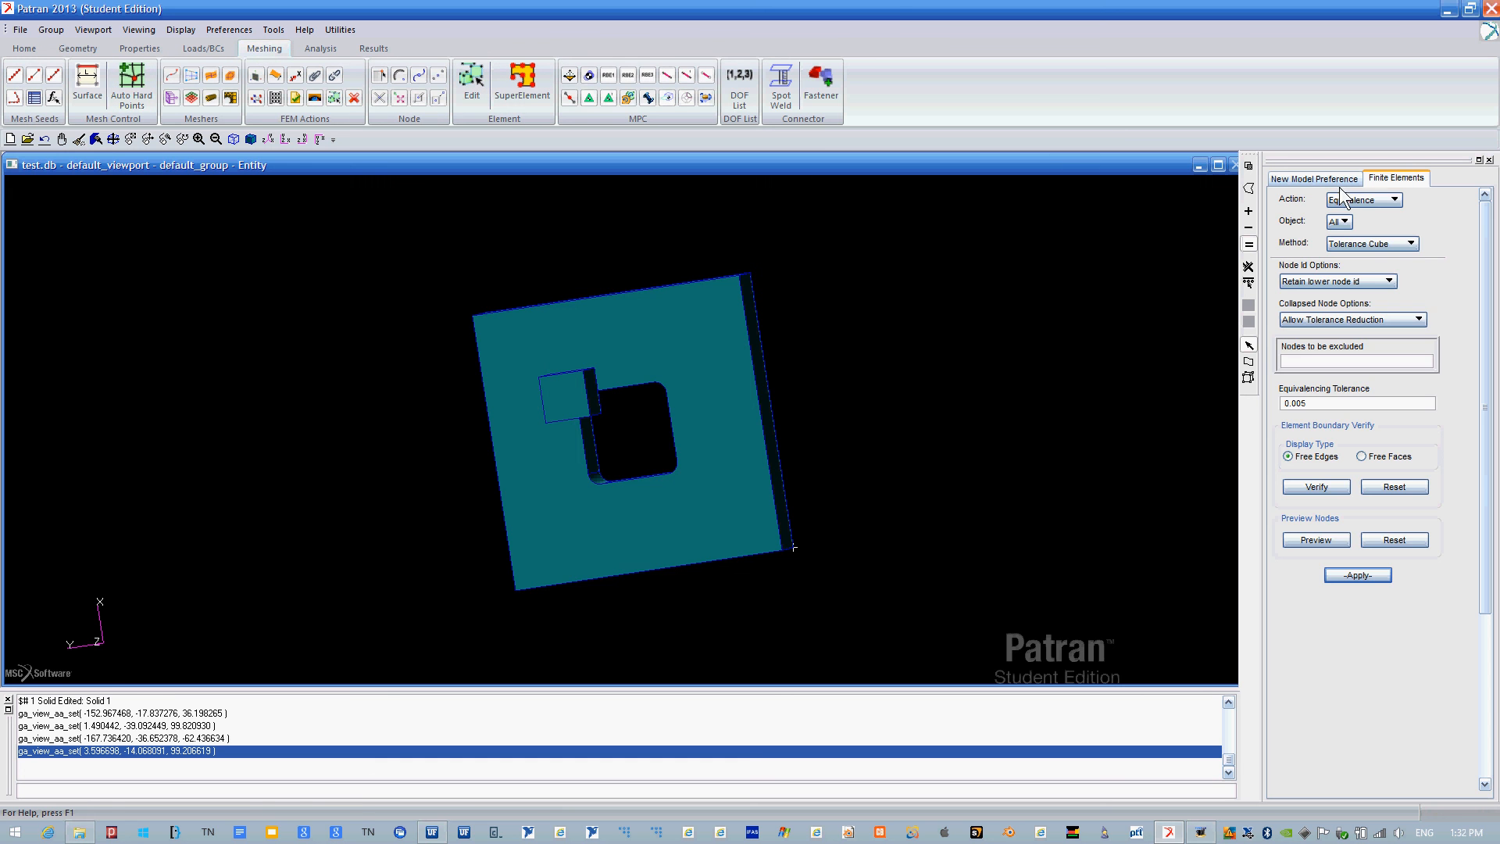
click(1373, 200)
click(1356, 217)
Set up a Two Way Bias mesh seed defined by the L1 and L2 element edge lengths.
click(1360, 222)
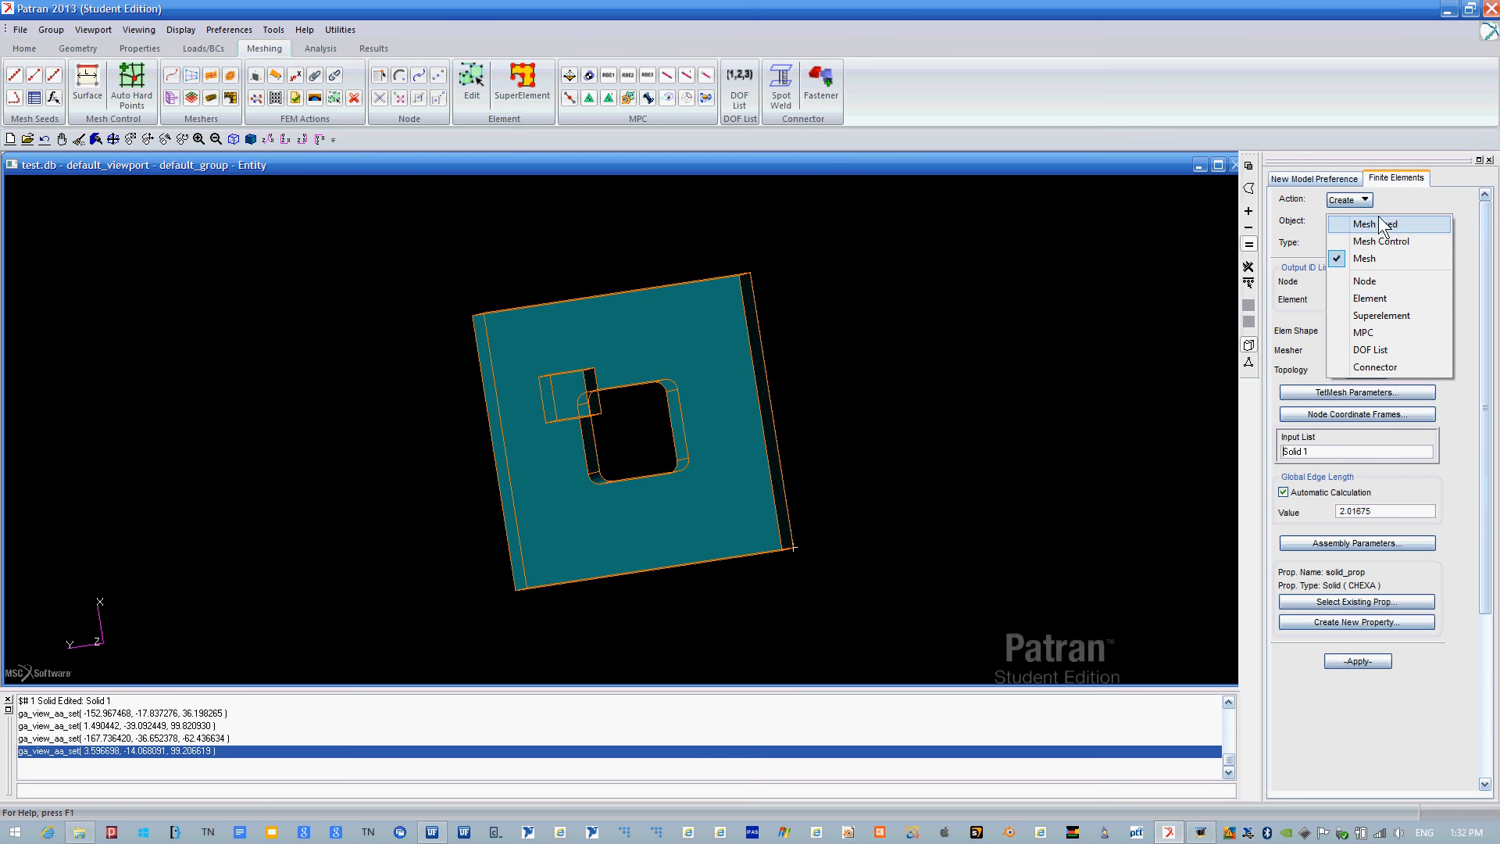
click(1391, 222)
click(1385, 244)
click(1395, 281)
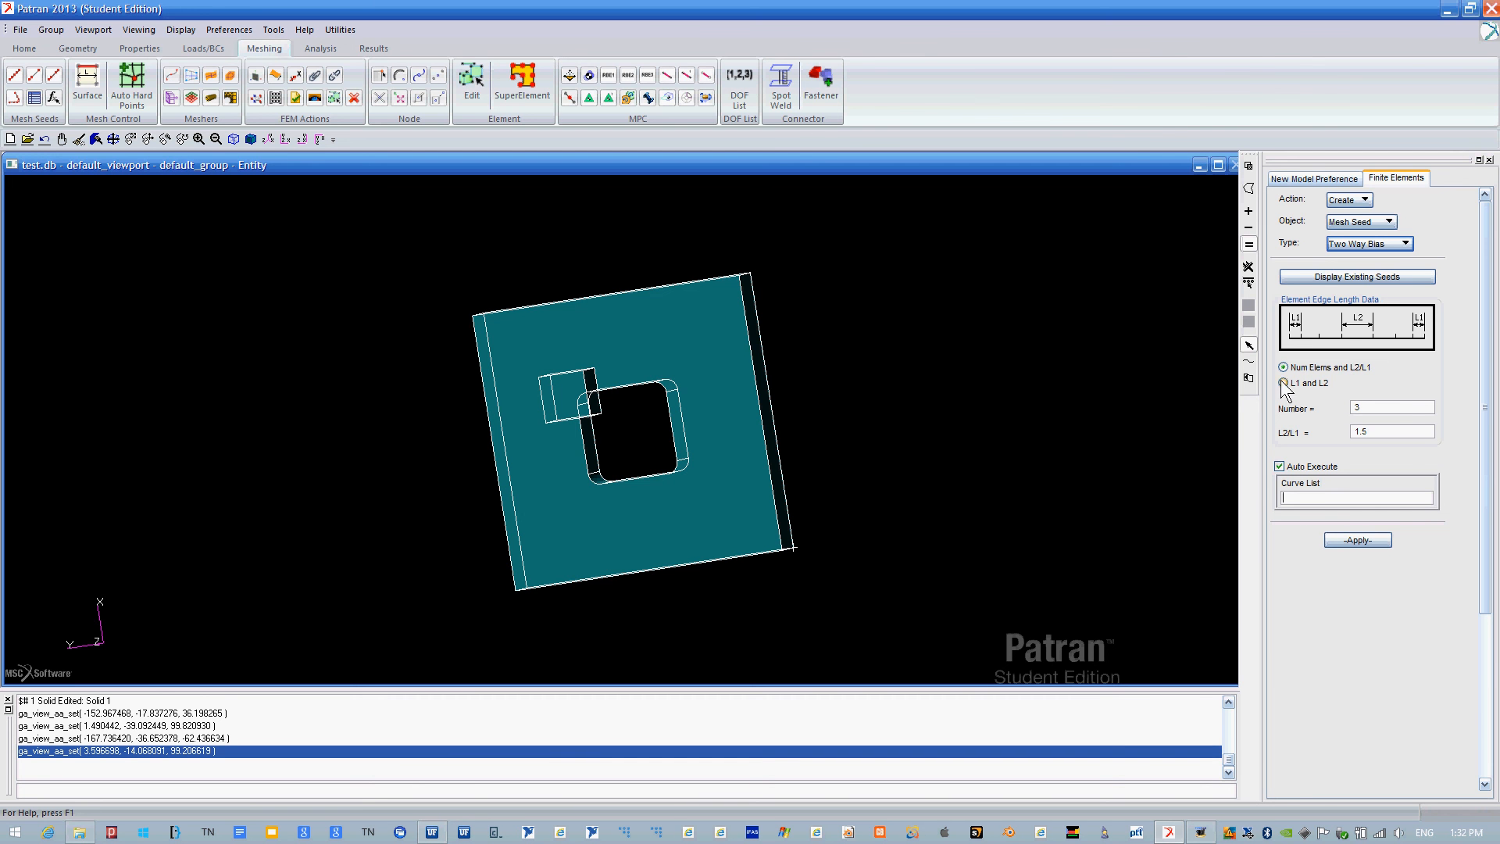
click(1305, 367)
click(1305, 385)
click(140, 30)
click(140, 28)
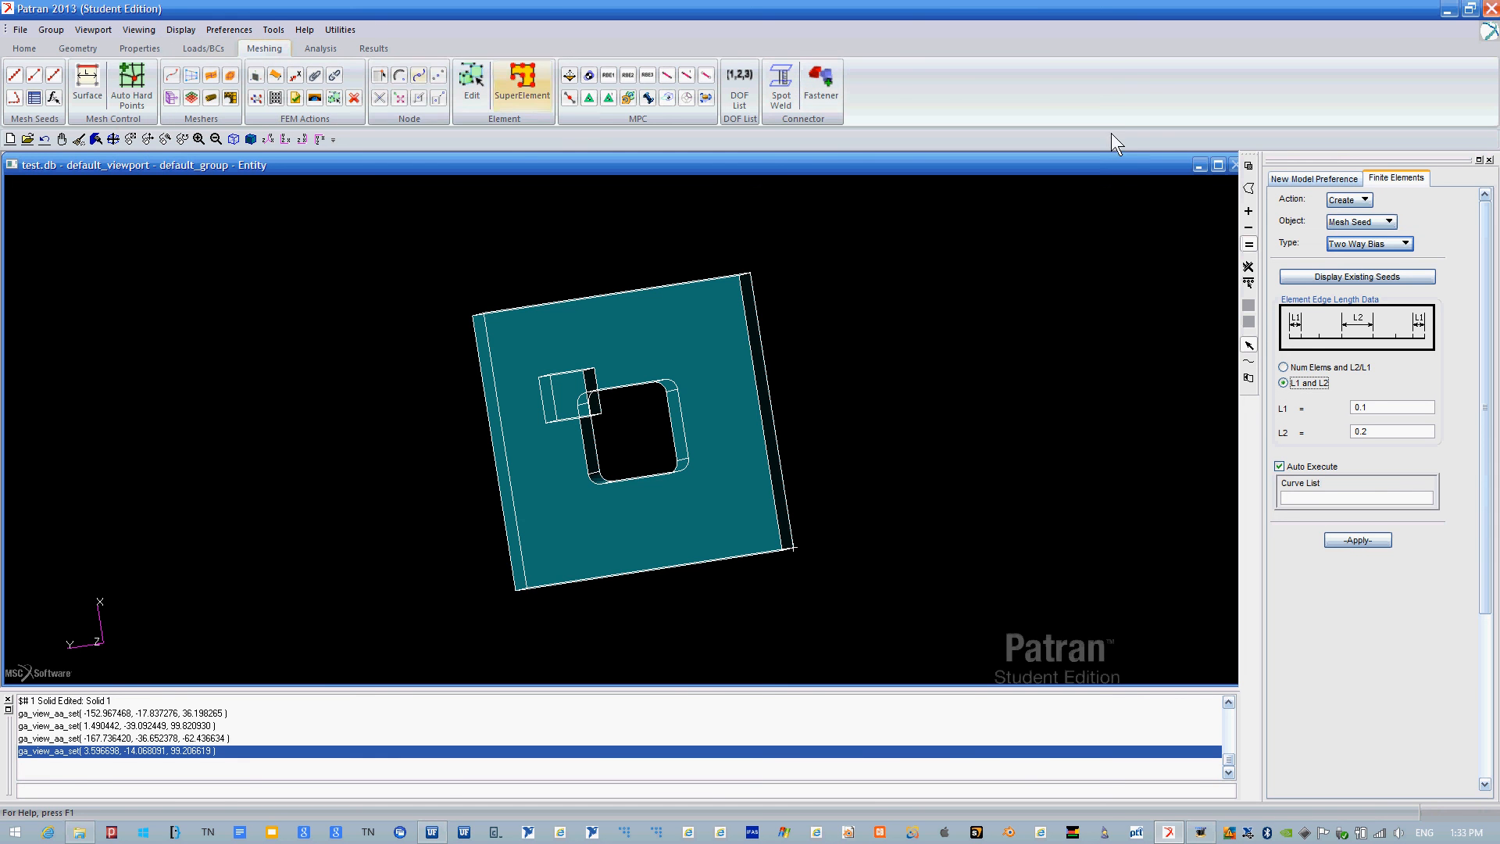
Set up the creation of a solid mesh in place of a mesh seed.
click(1350, 199)
click(1362, 222)
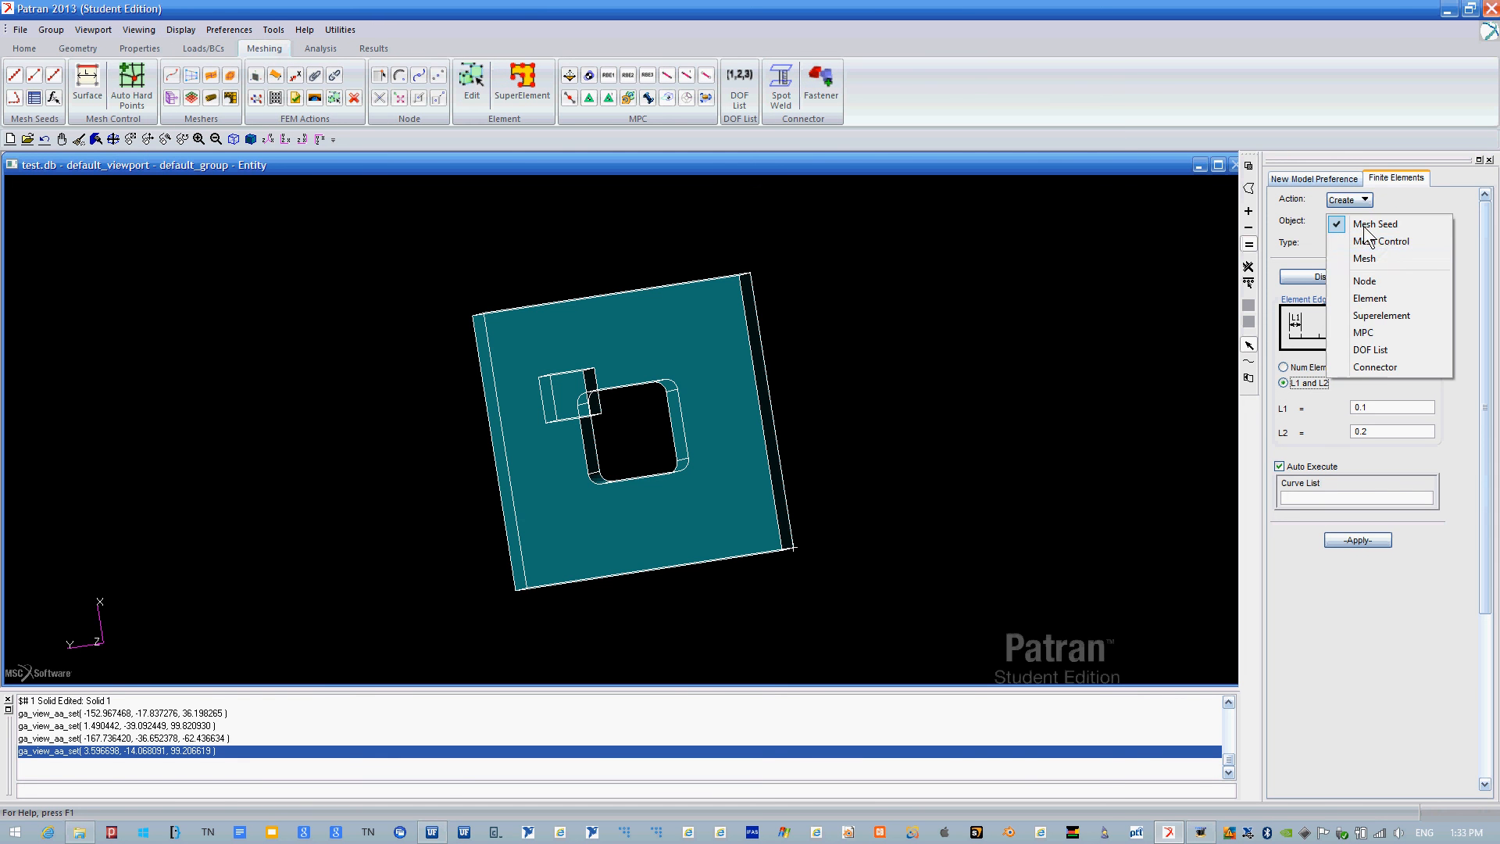
click(1364, 258)
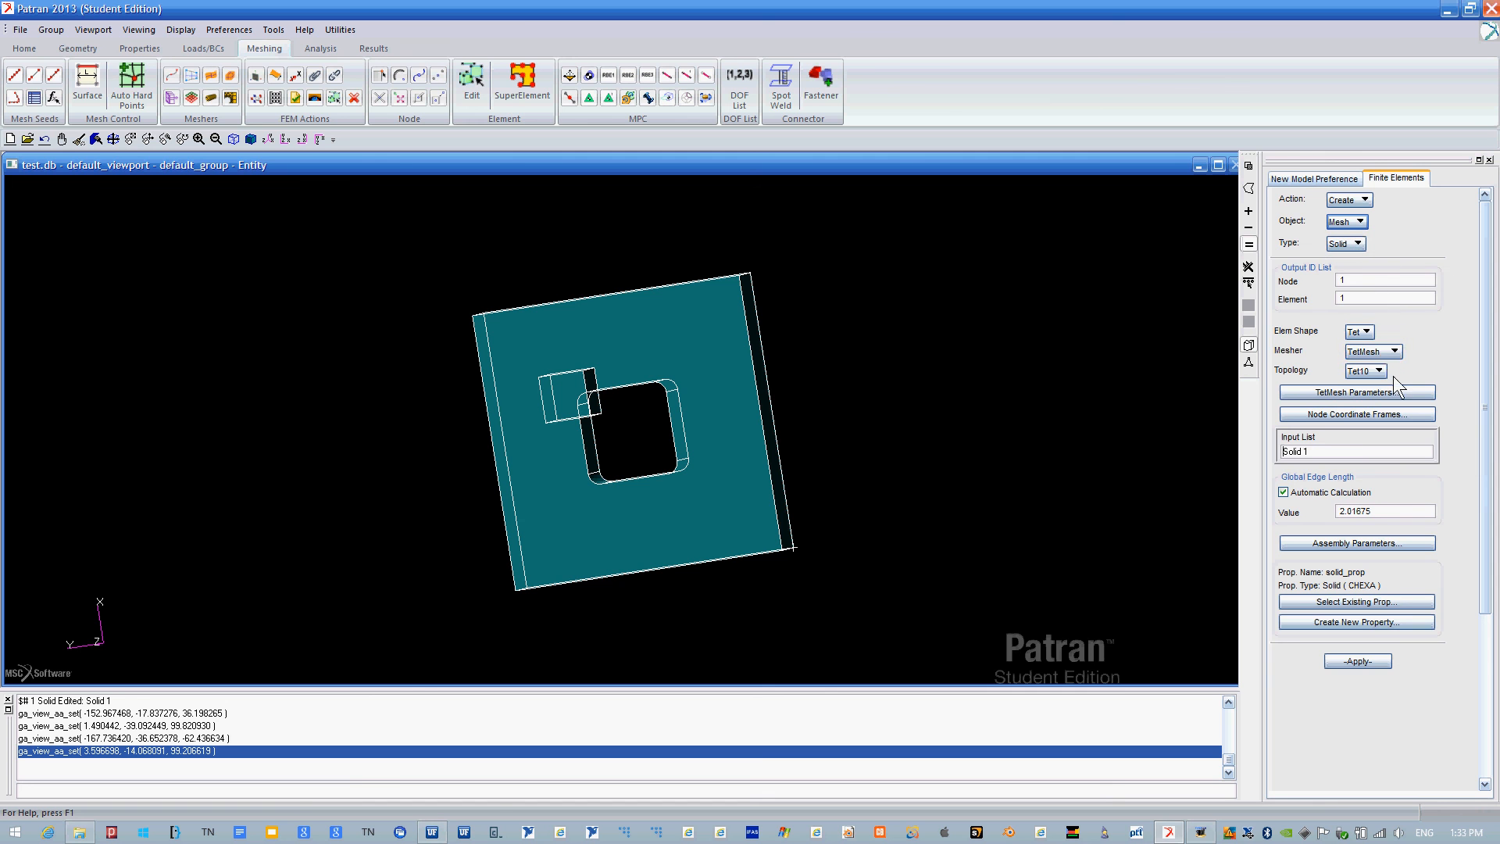